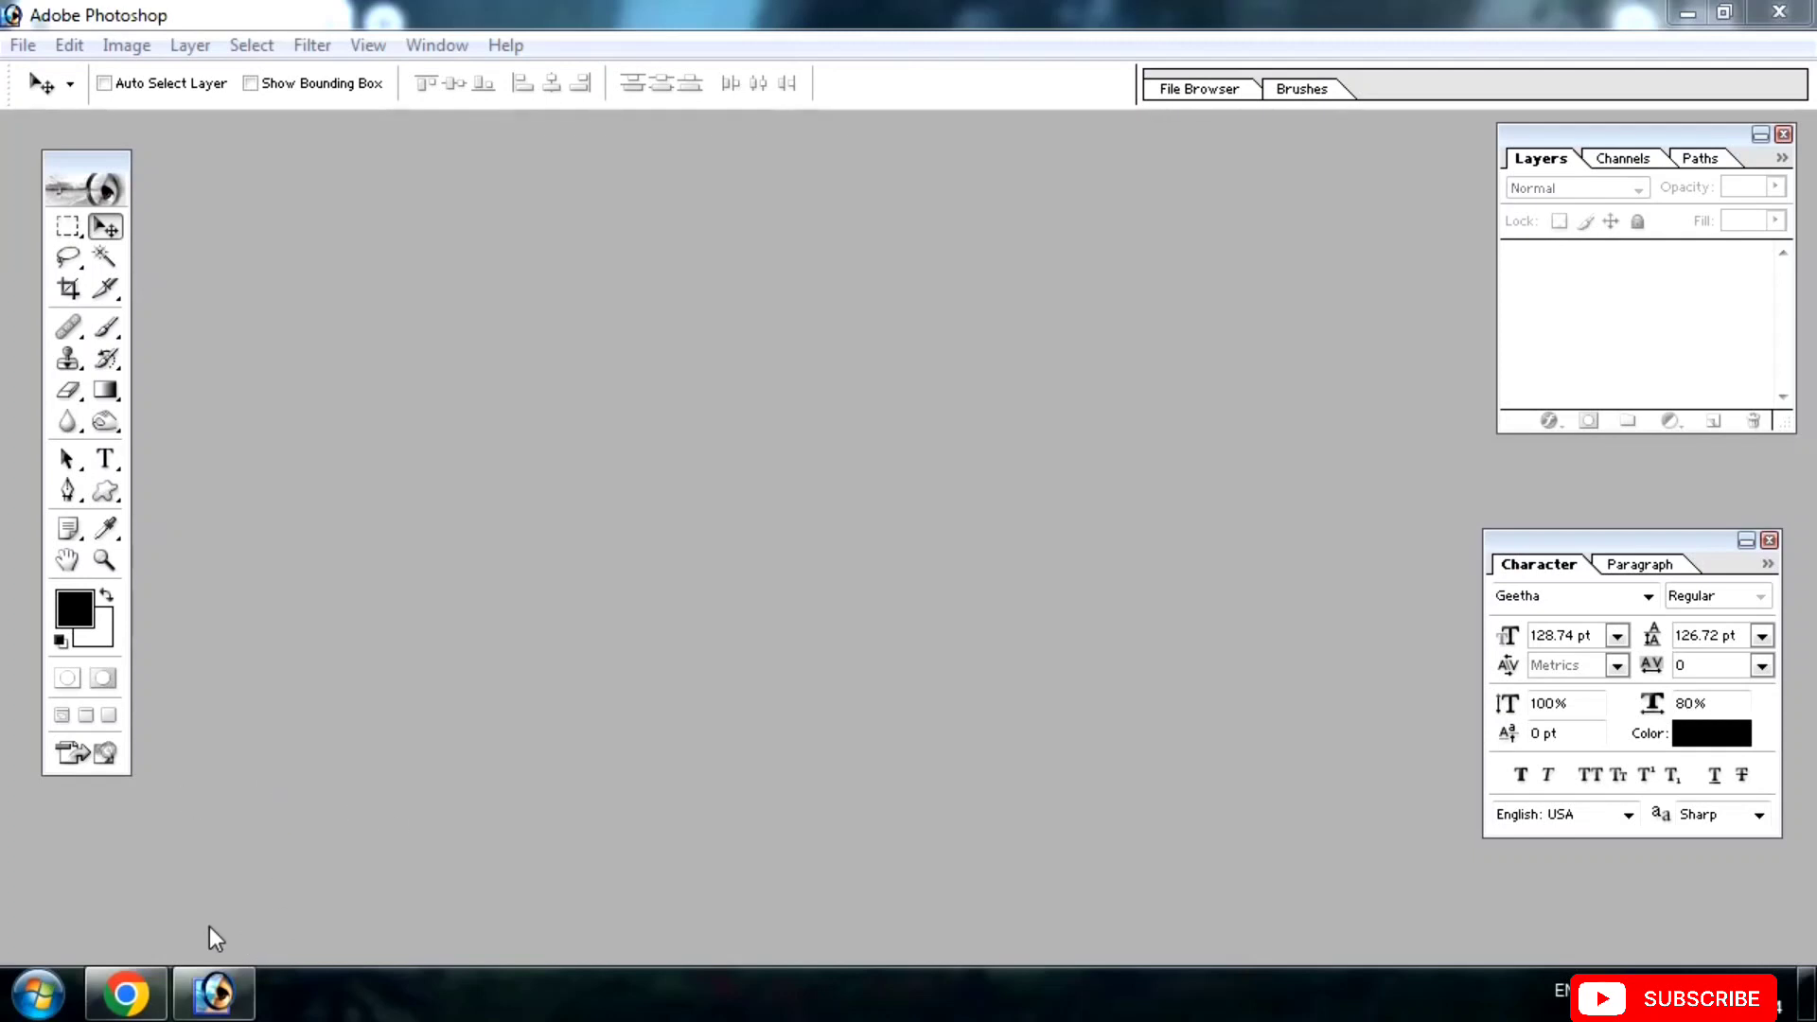
Switch to Chrome and search Google Images for "backgrounds".
click(142, 1011)
click(634, 568)
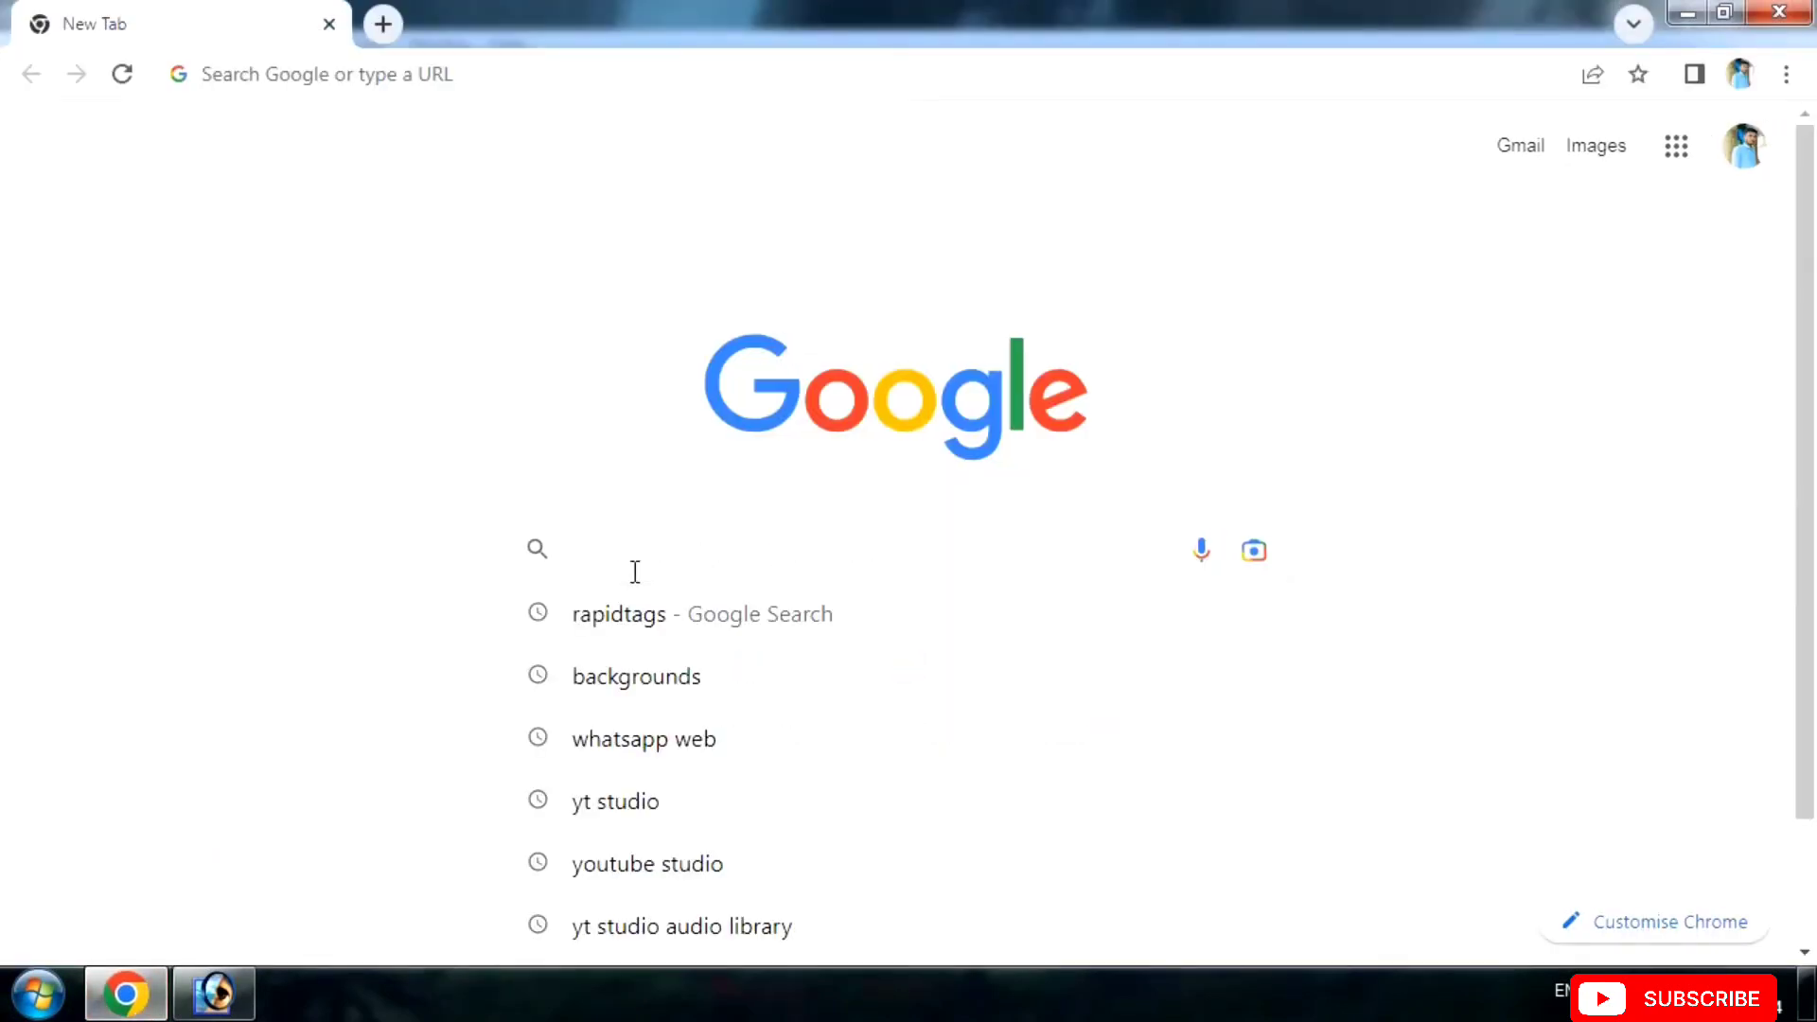
text(back)
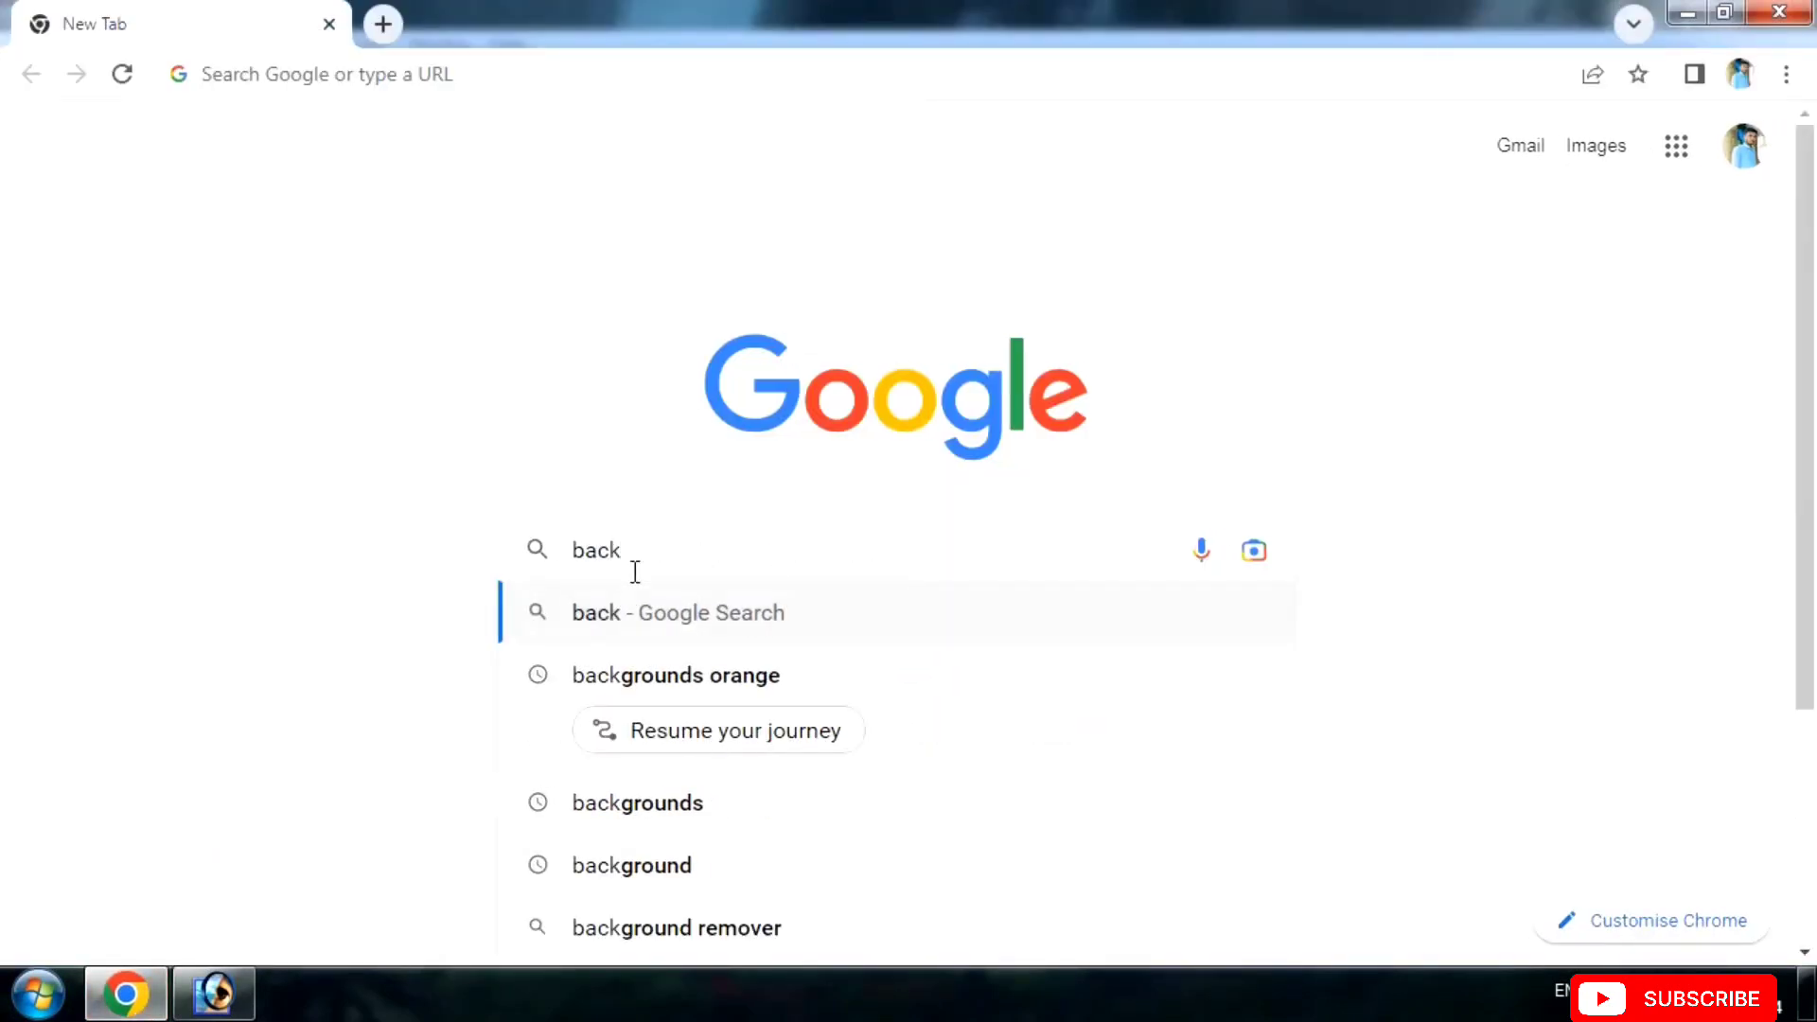
text(grounds)
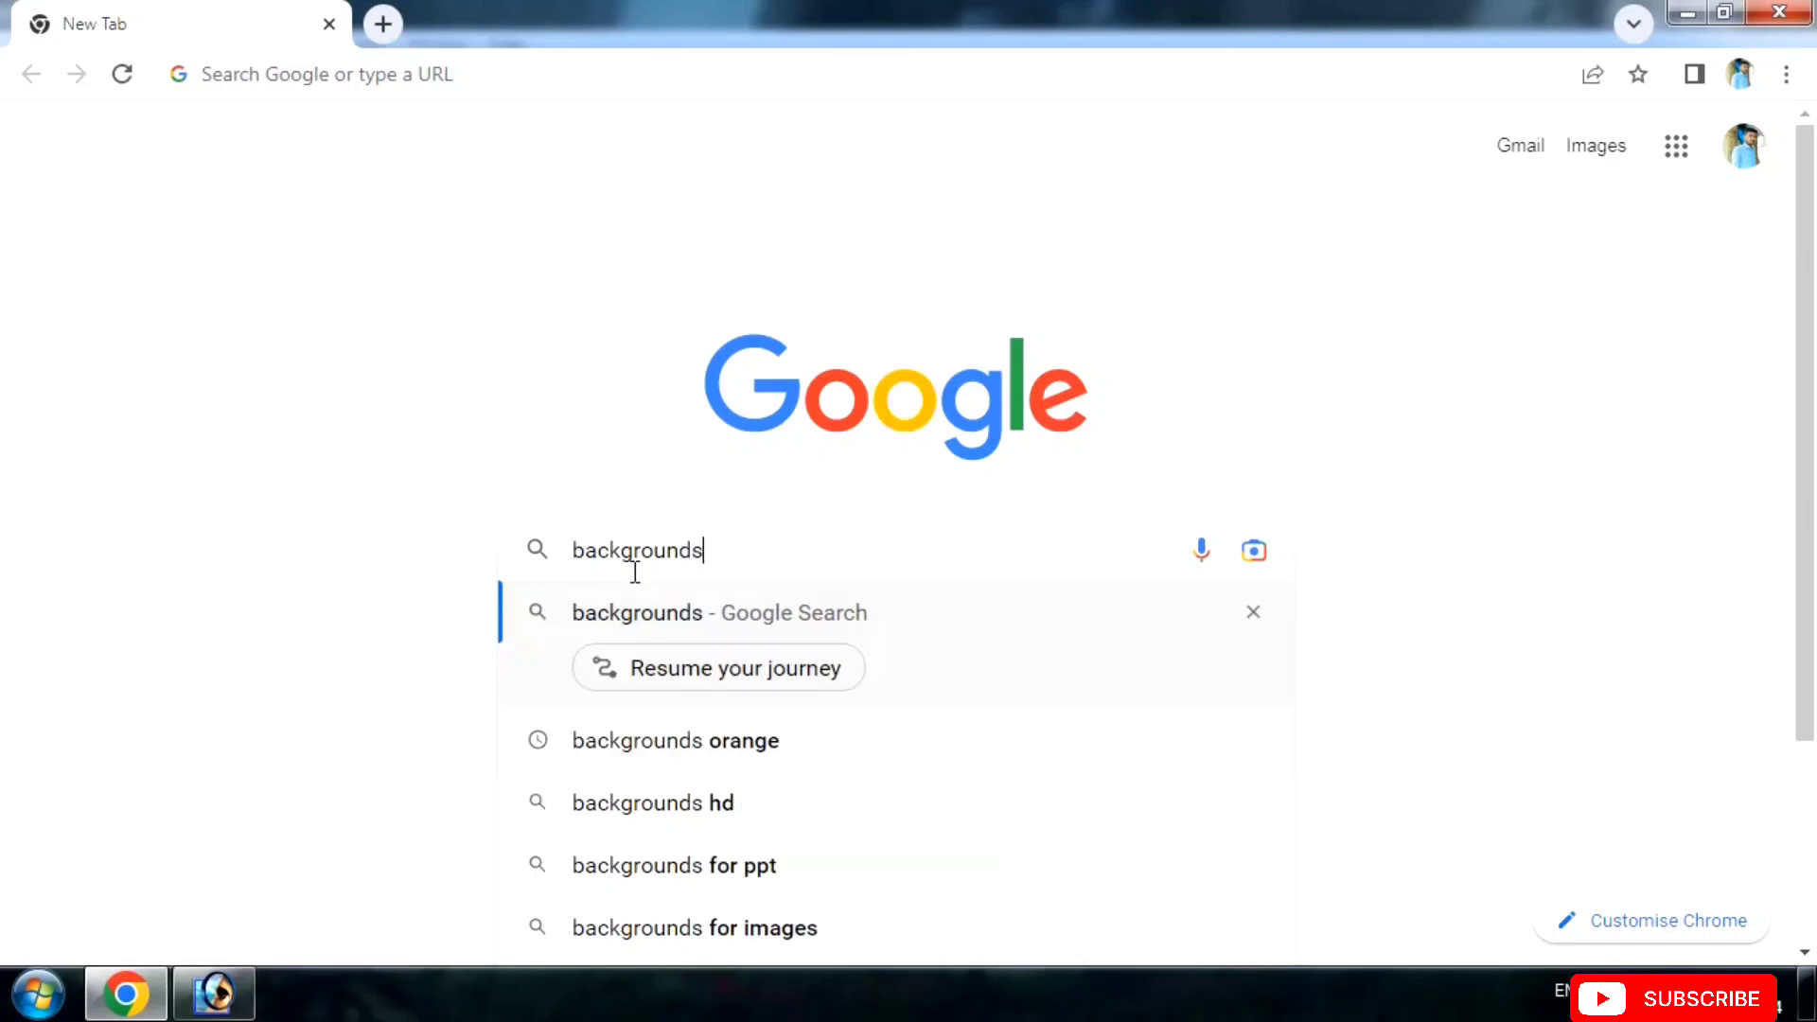
key(Return)
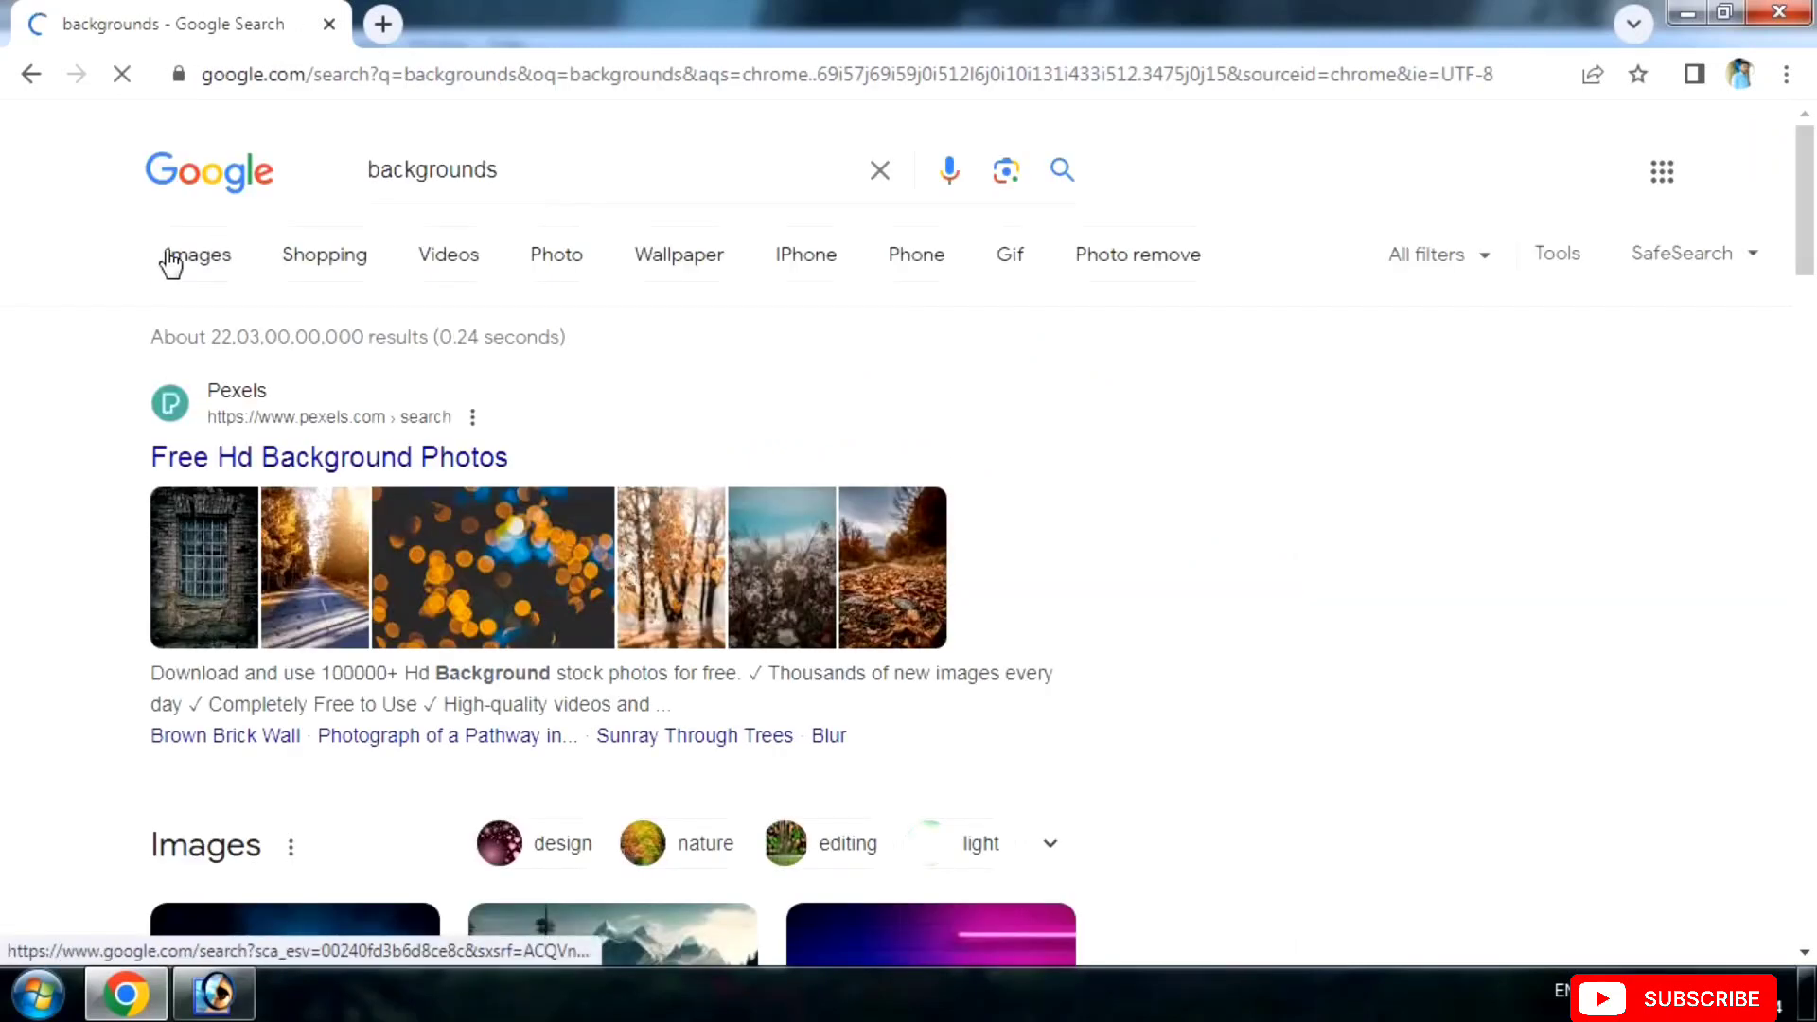
click(171, 263)
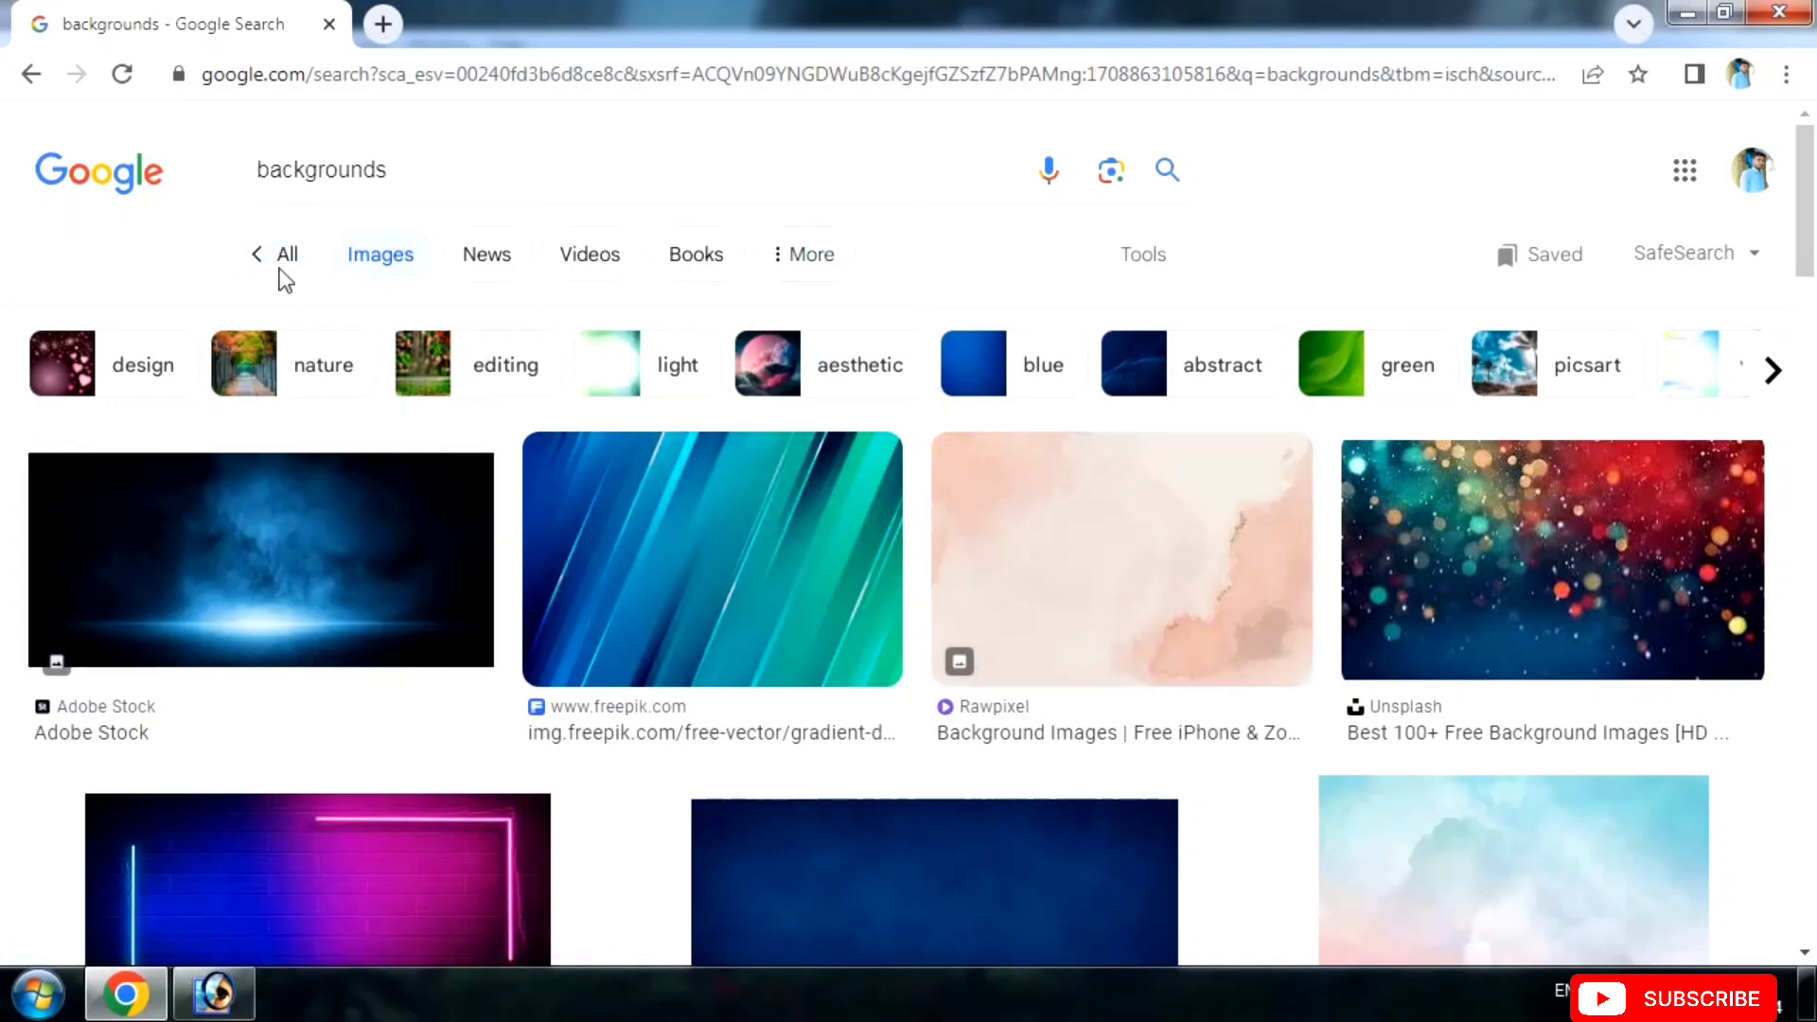
Find the Pixabay "Background Panorama Sunset" picture in the image results and copy the image.
drag(1808, 217, 1789, 723)
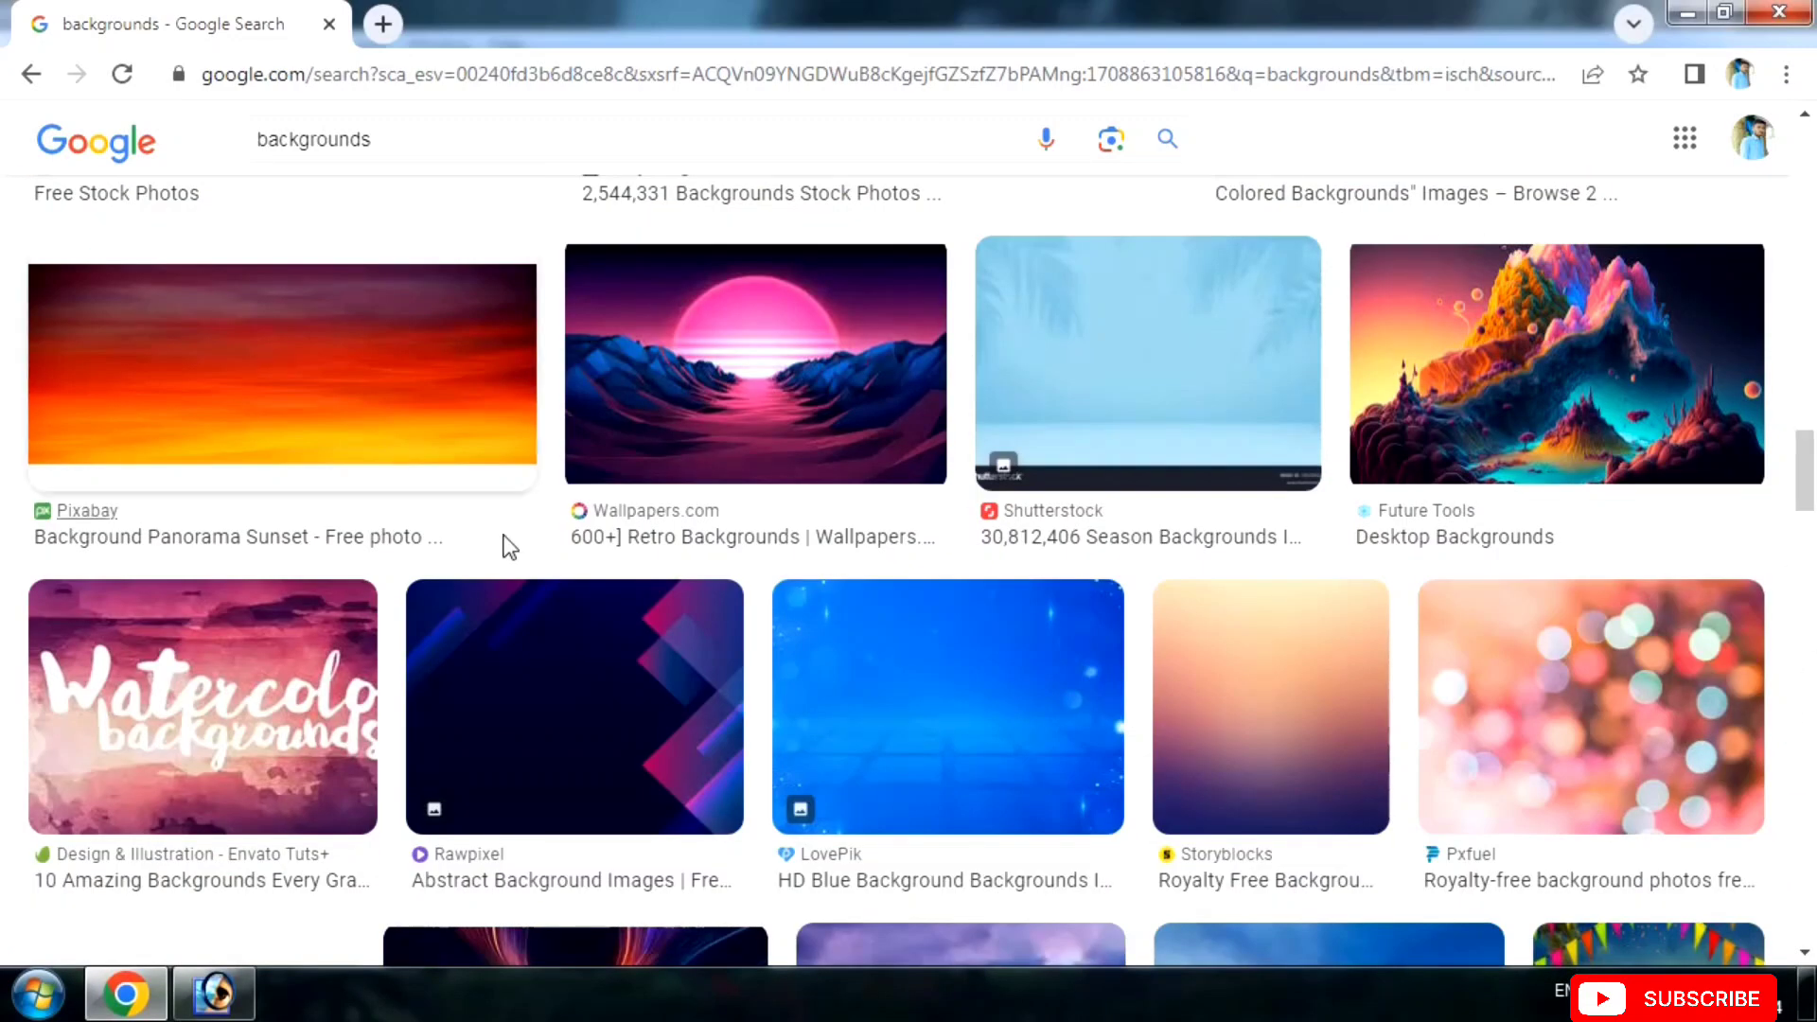
click(313, 371)
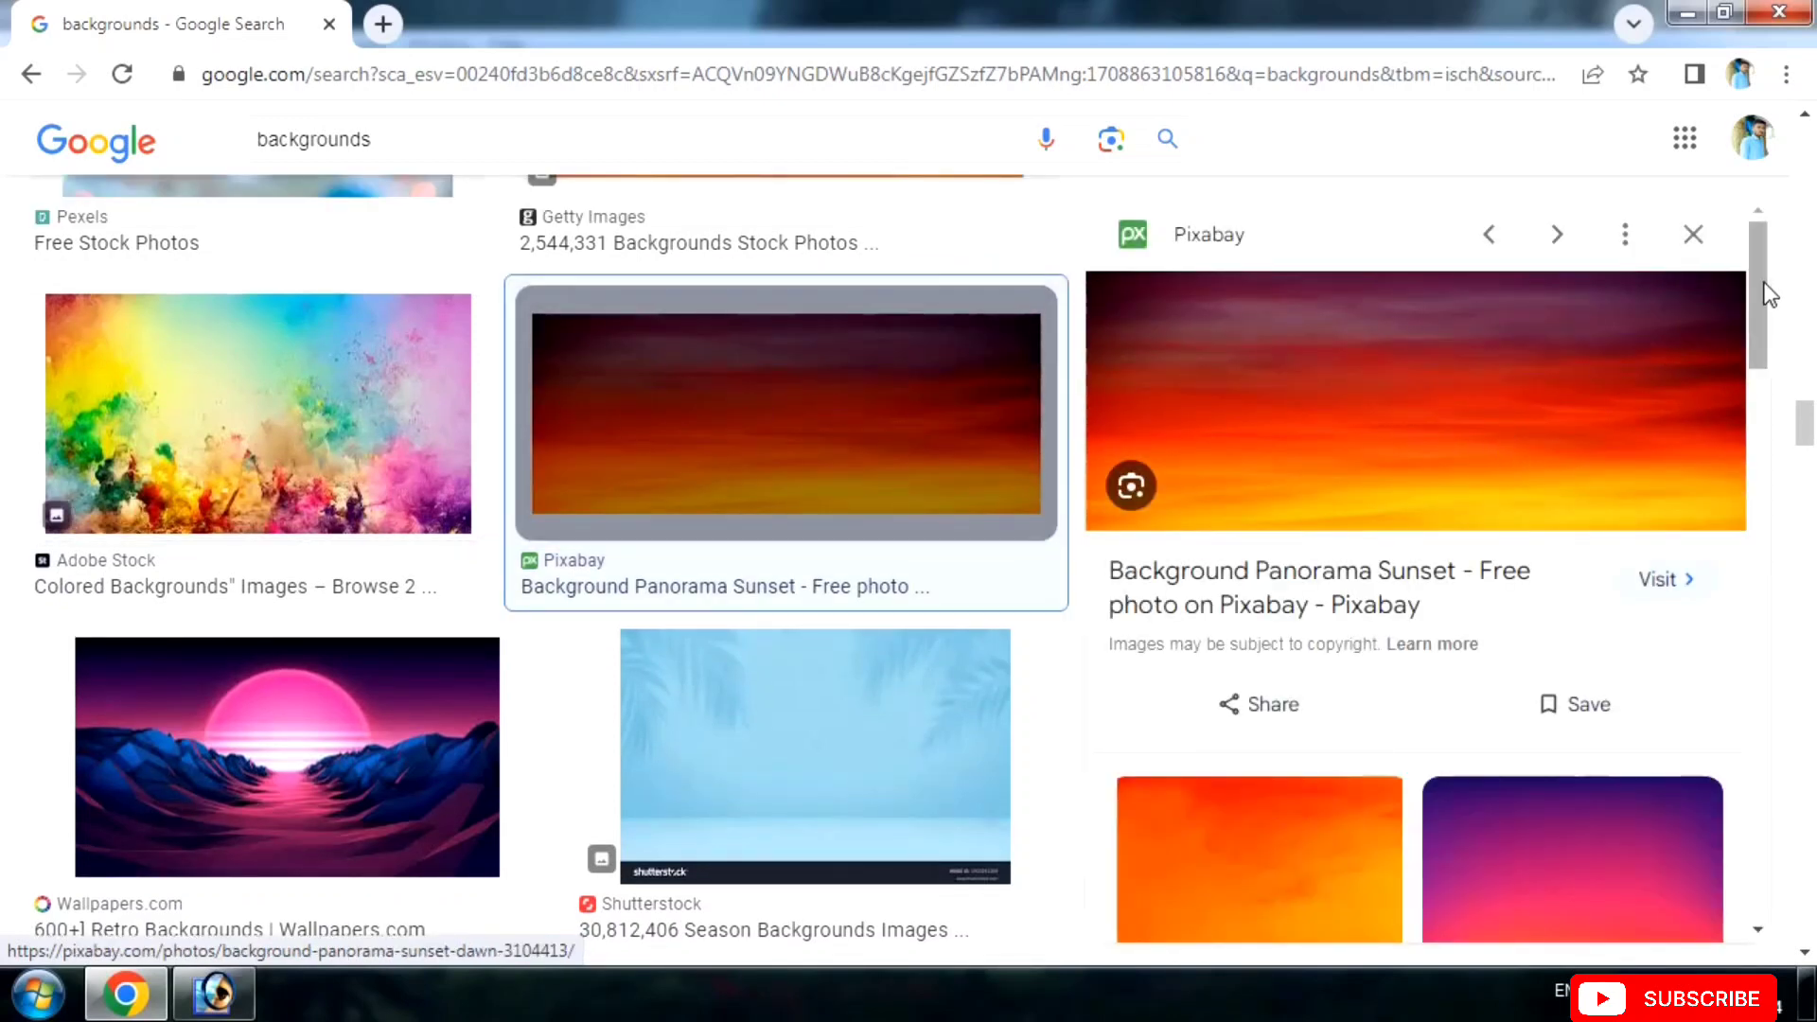
drag(1764, 284, 1747, 439)
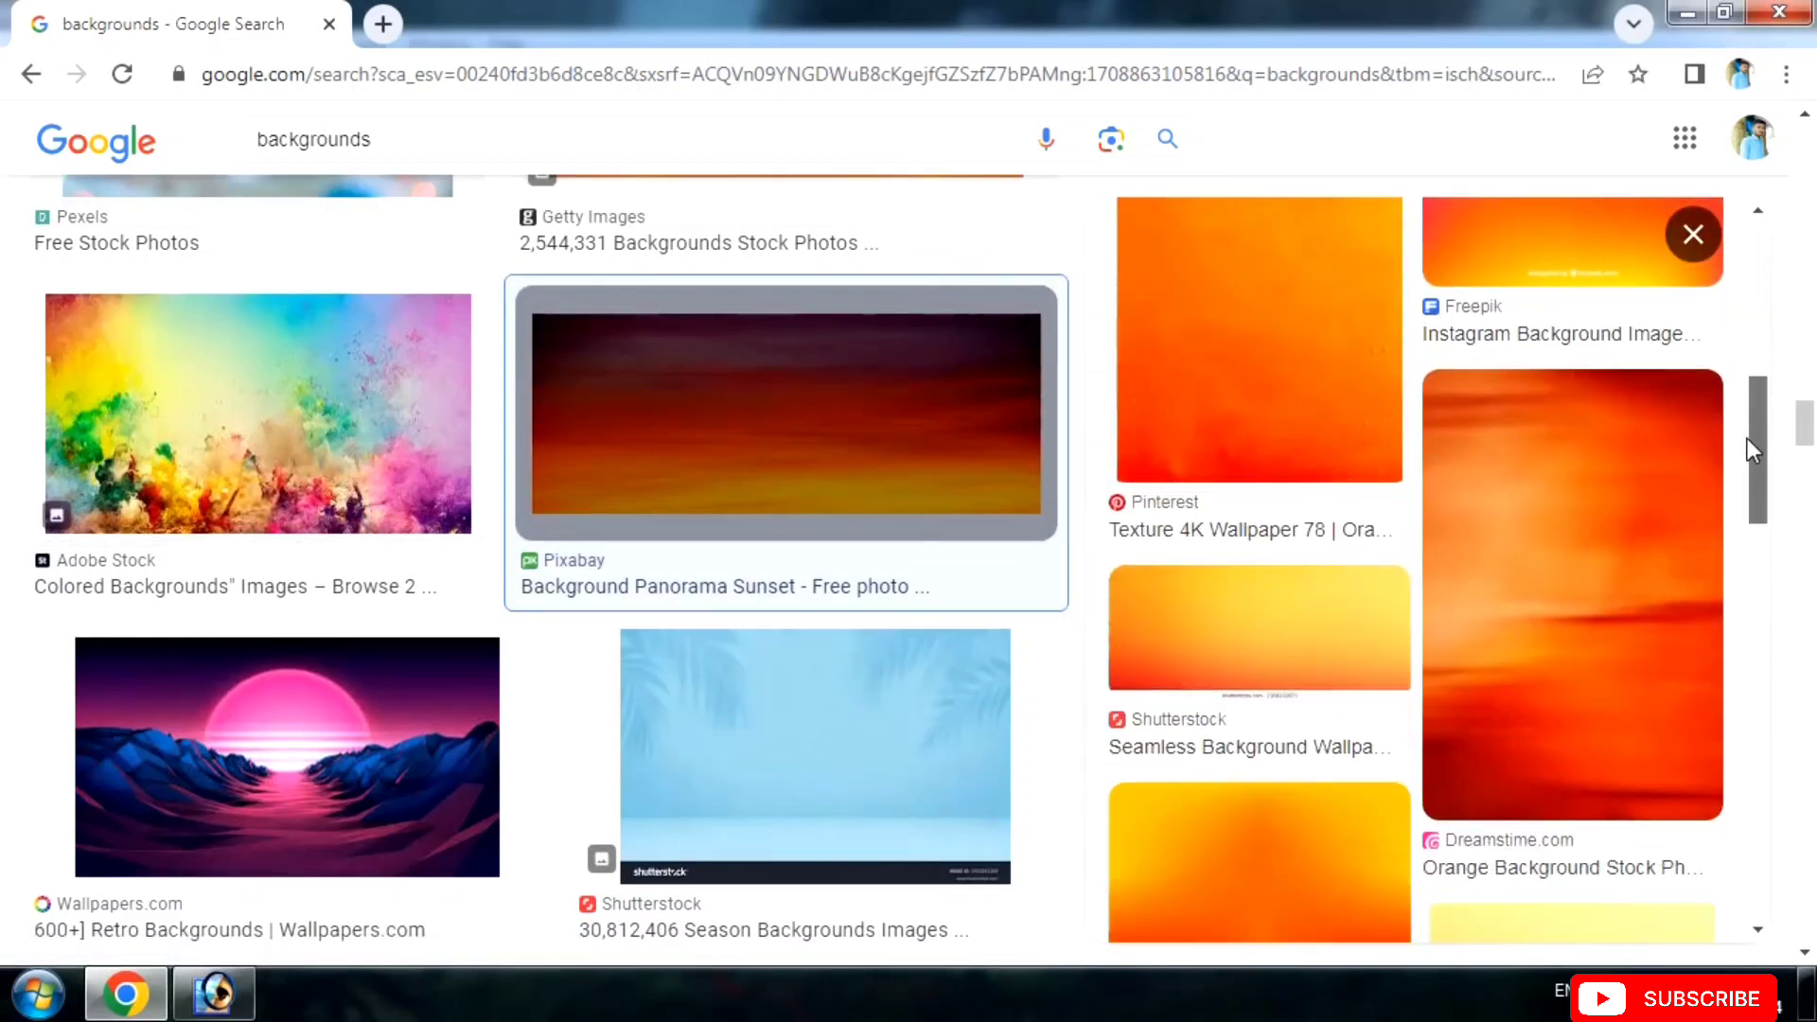
scroll(1747, 439, up, 5)
right_click(1428, 362)
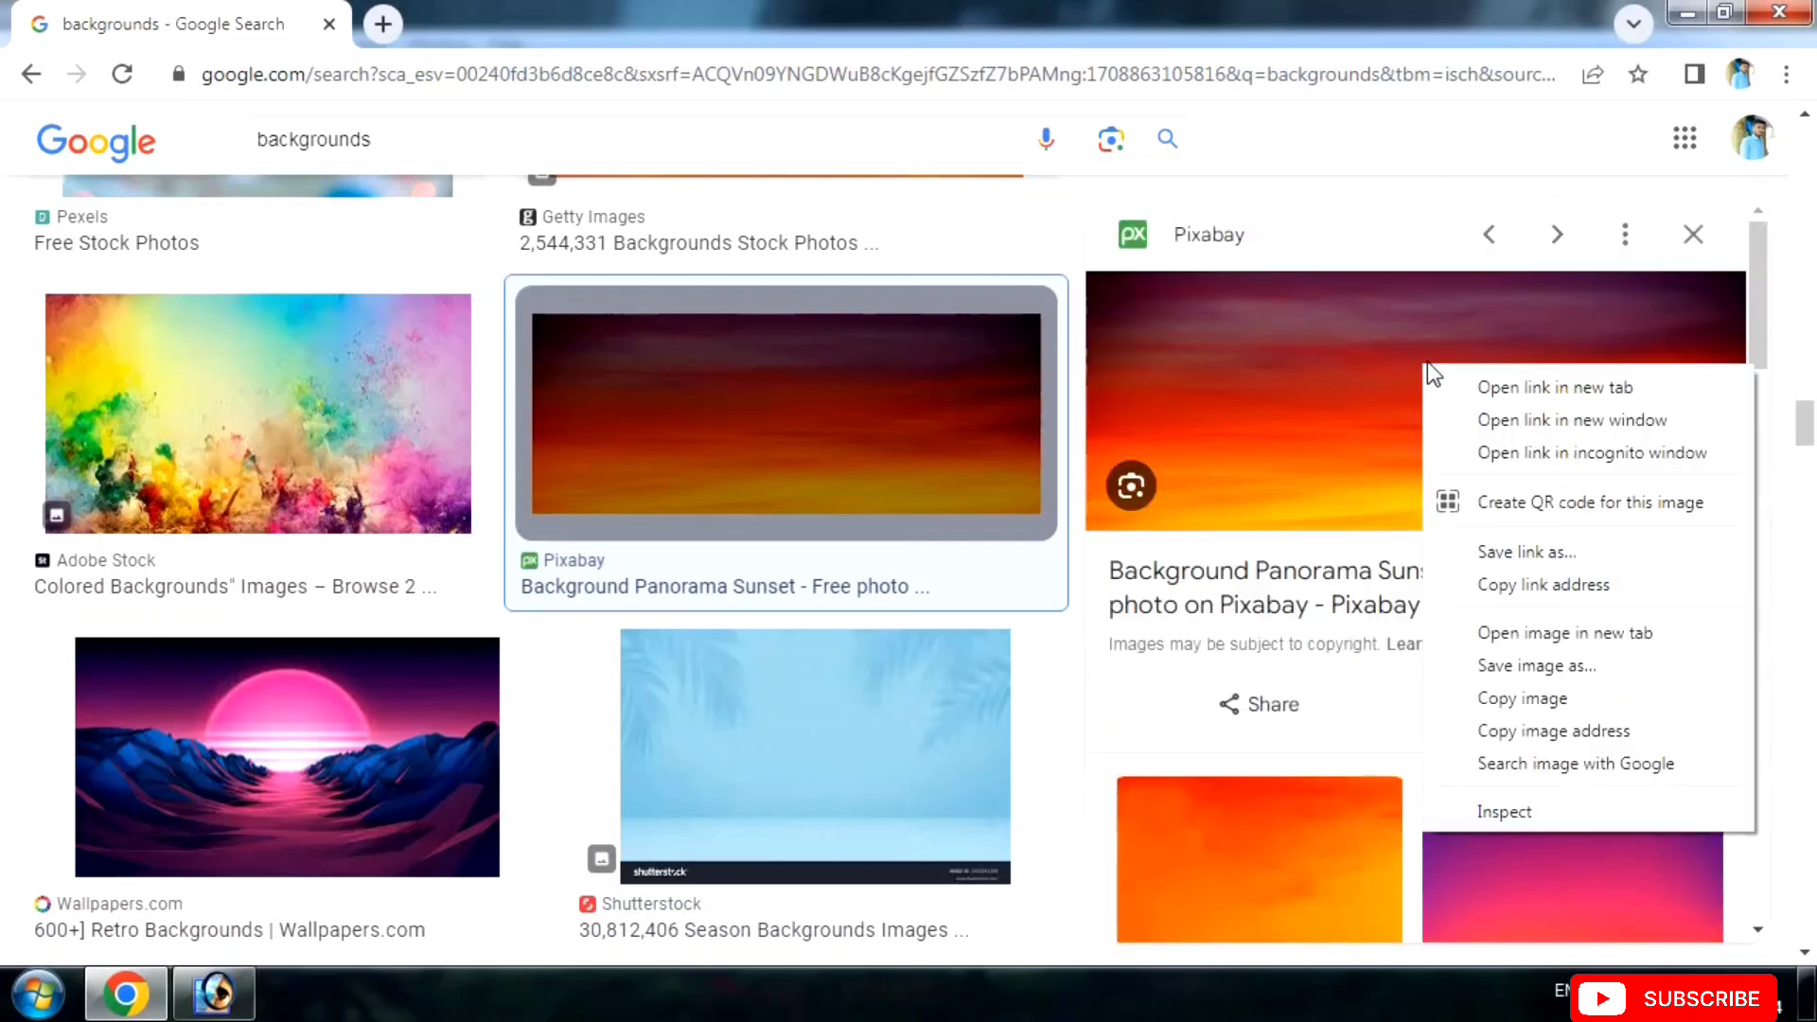
click(1507, 698)
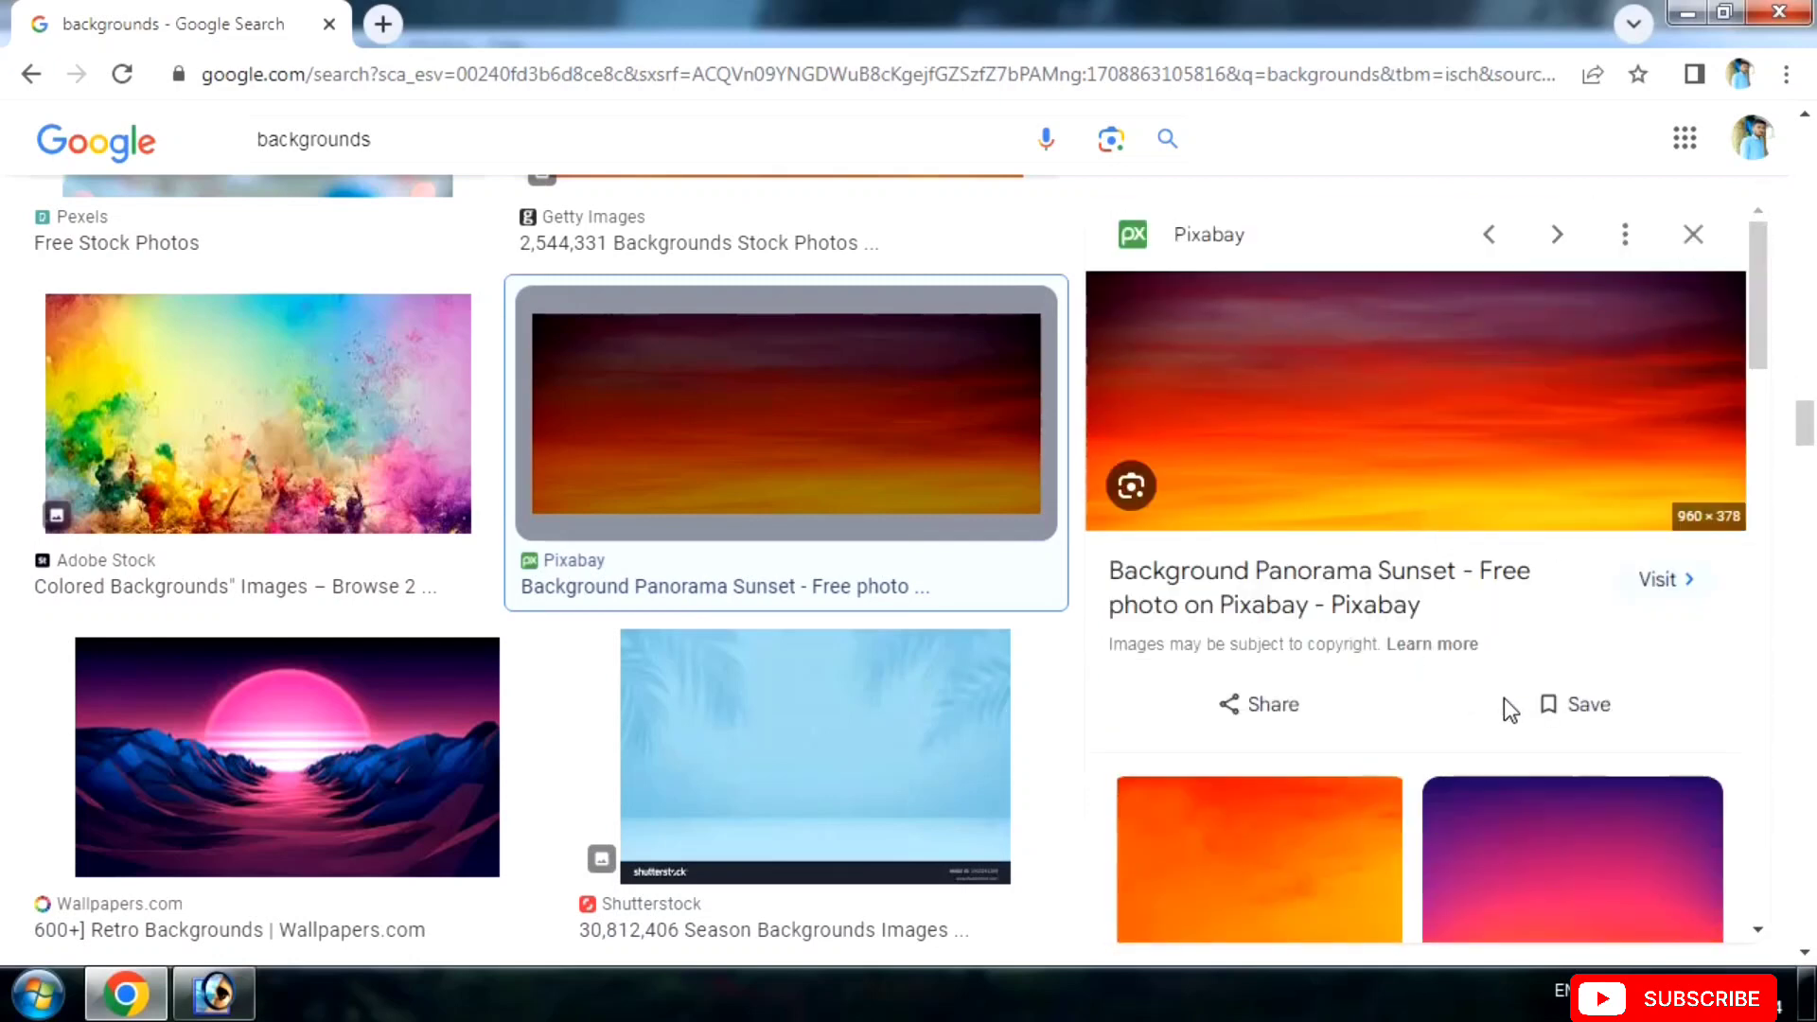
Switch to Photoshop and create a new white RGB document from the 1920 x 1080 HDTV 1080i preset.
click(205, 1014)
click(36, 53)
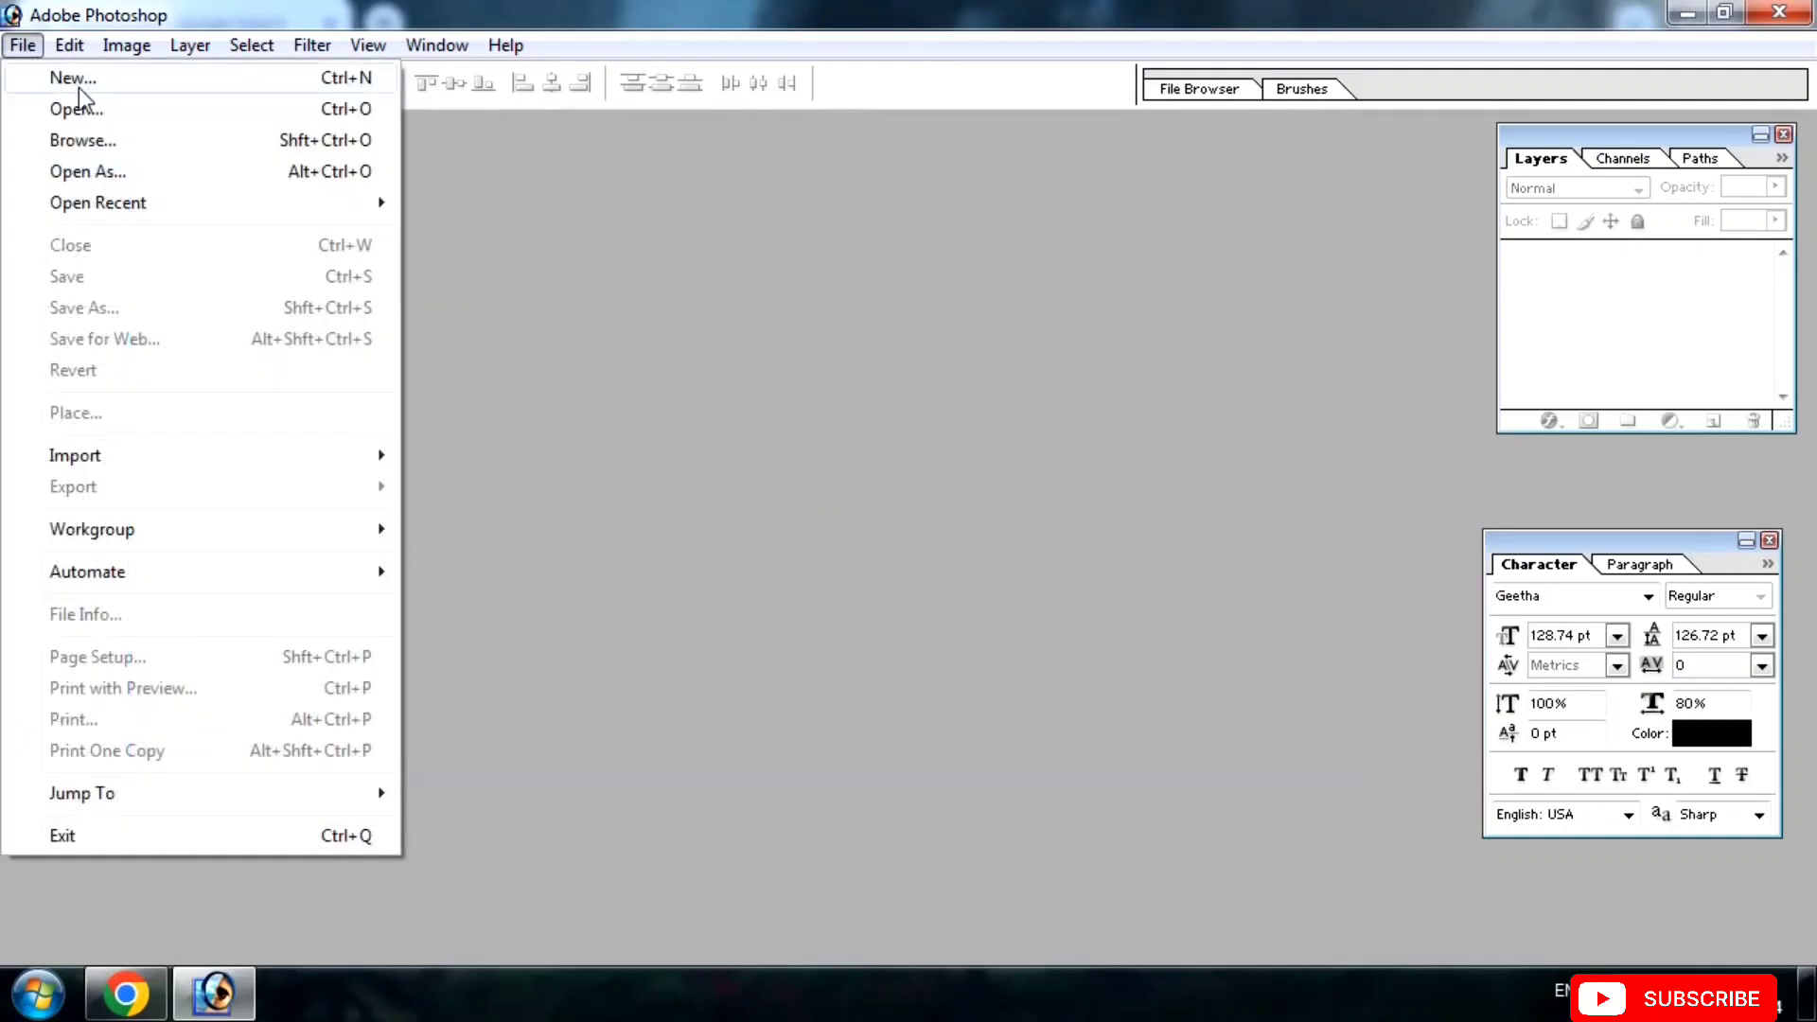
click(47, 76)
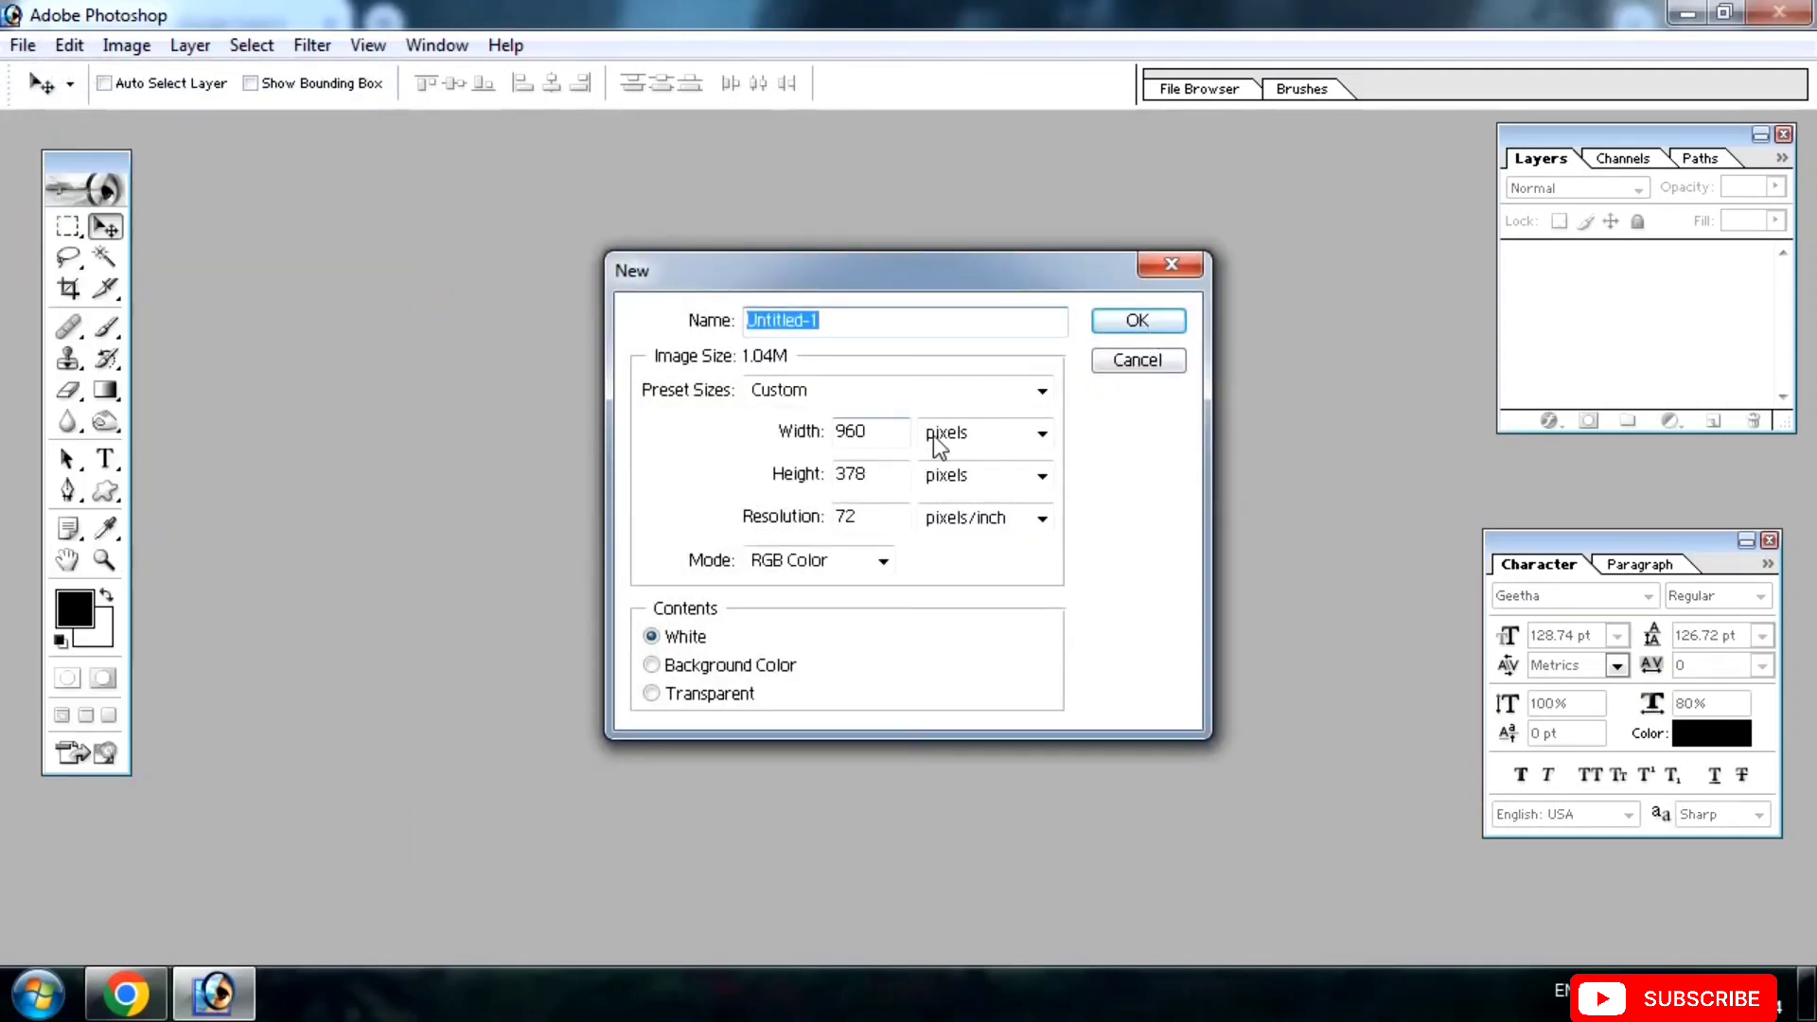
click(899, 390)
click(872, 579)
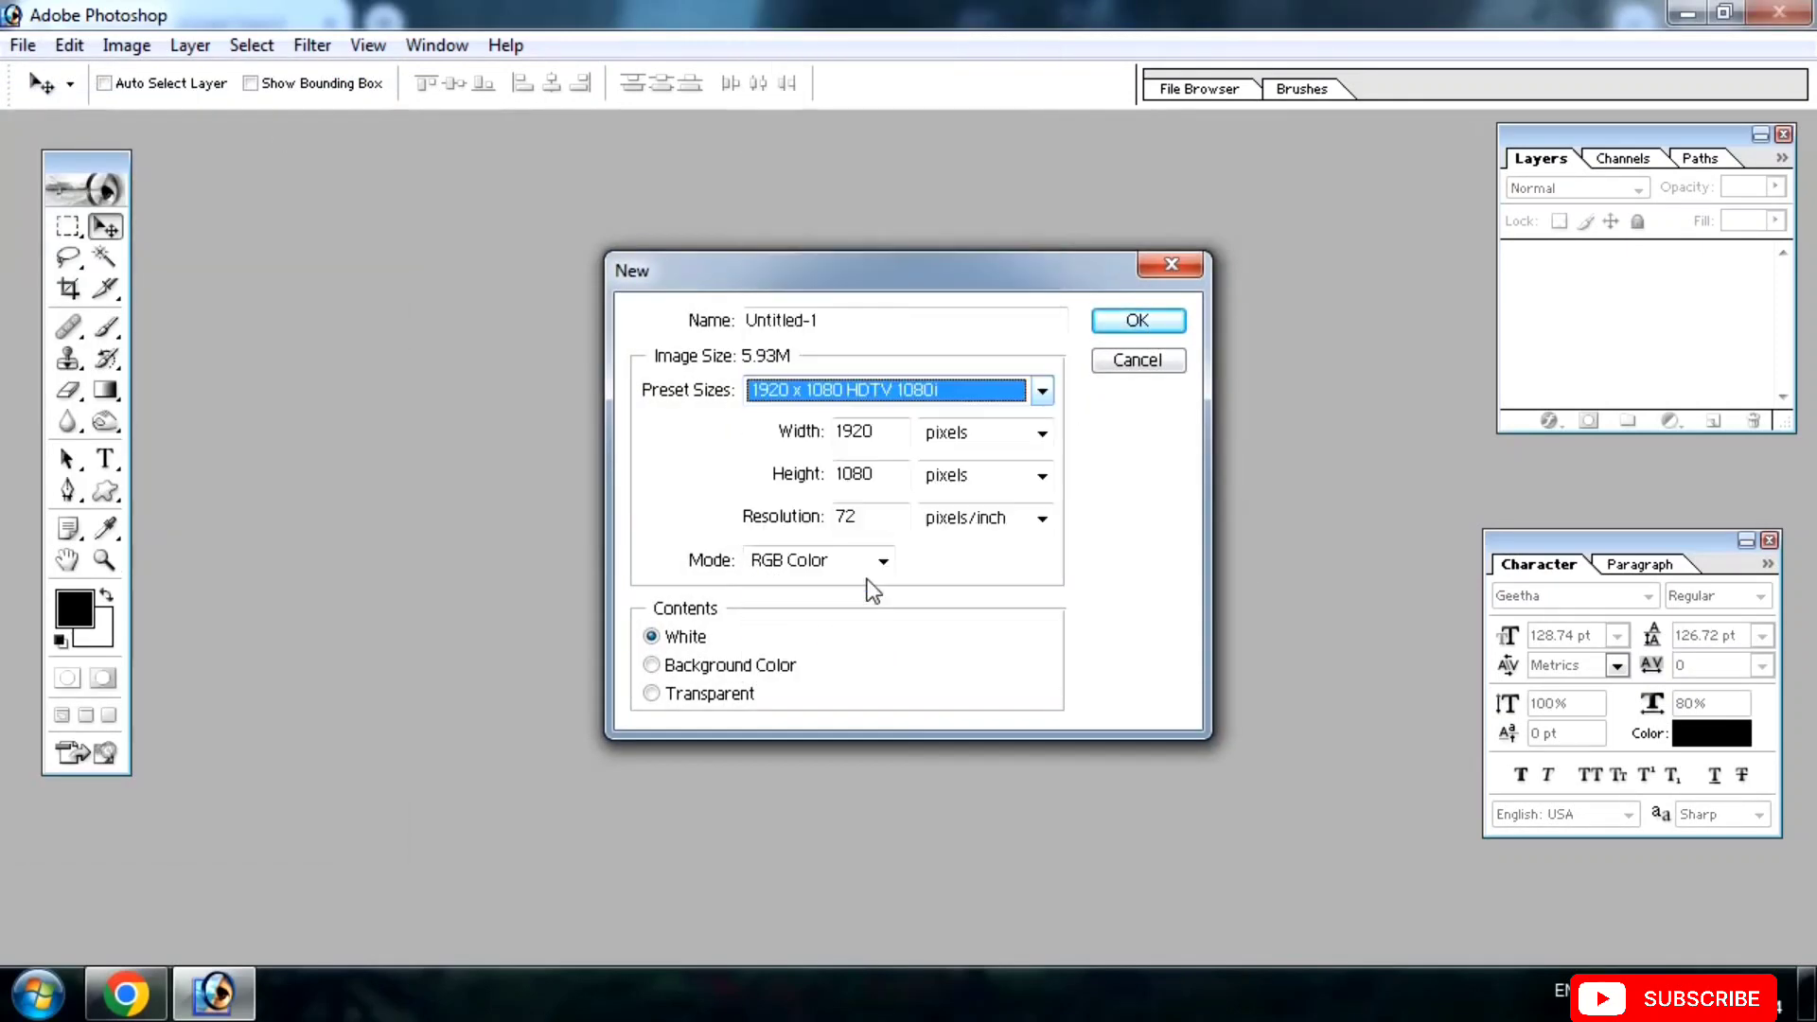
click(1134, 322)
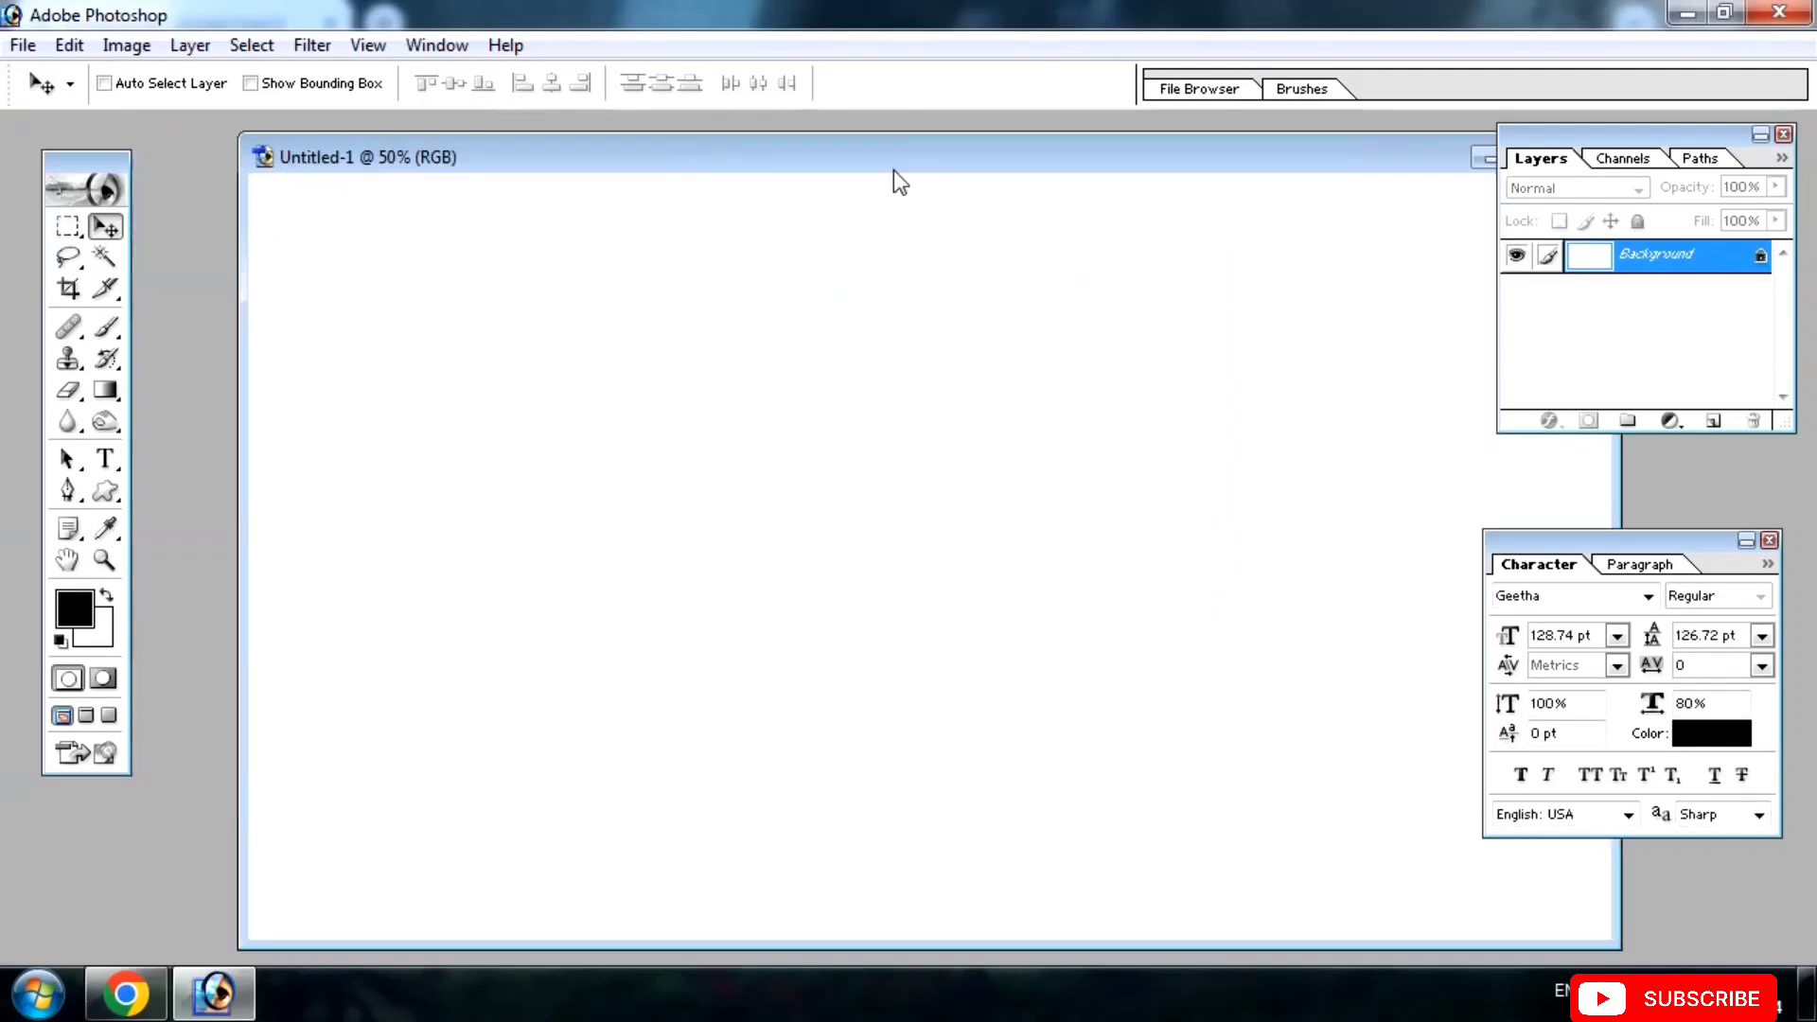
Paste the copied sunset image into the new document and move it to the canvas's upper-left corner.
alt+click(844, 300)
alt+click(818, 334)
key(ctrl+v)
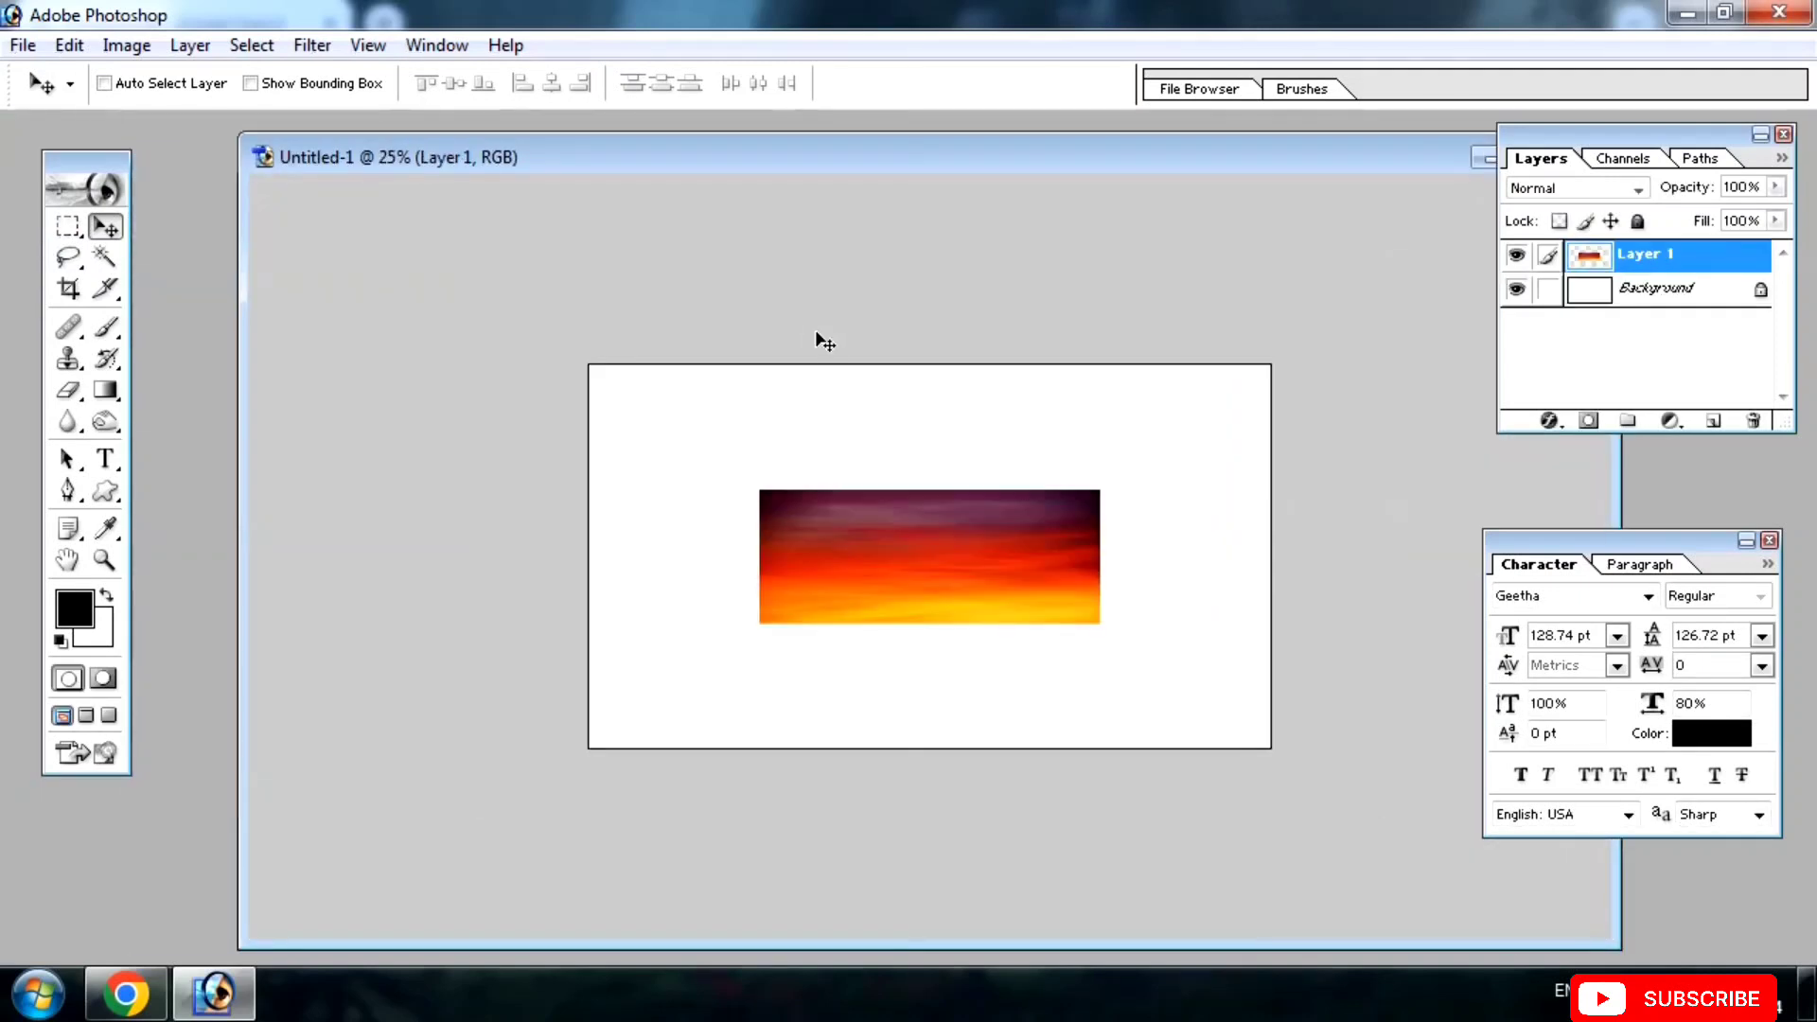
drag(977, 606, 807, 486)
Scale the sunset layer to about 214% width and 304% height so that it covers the whole canvas.
key(ctrl+t)
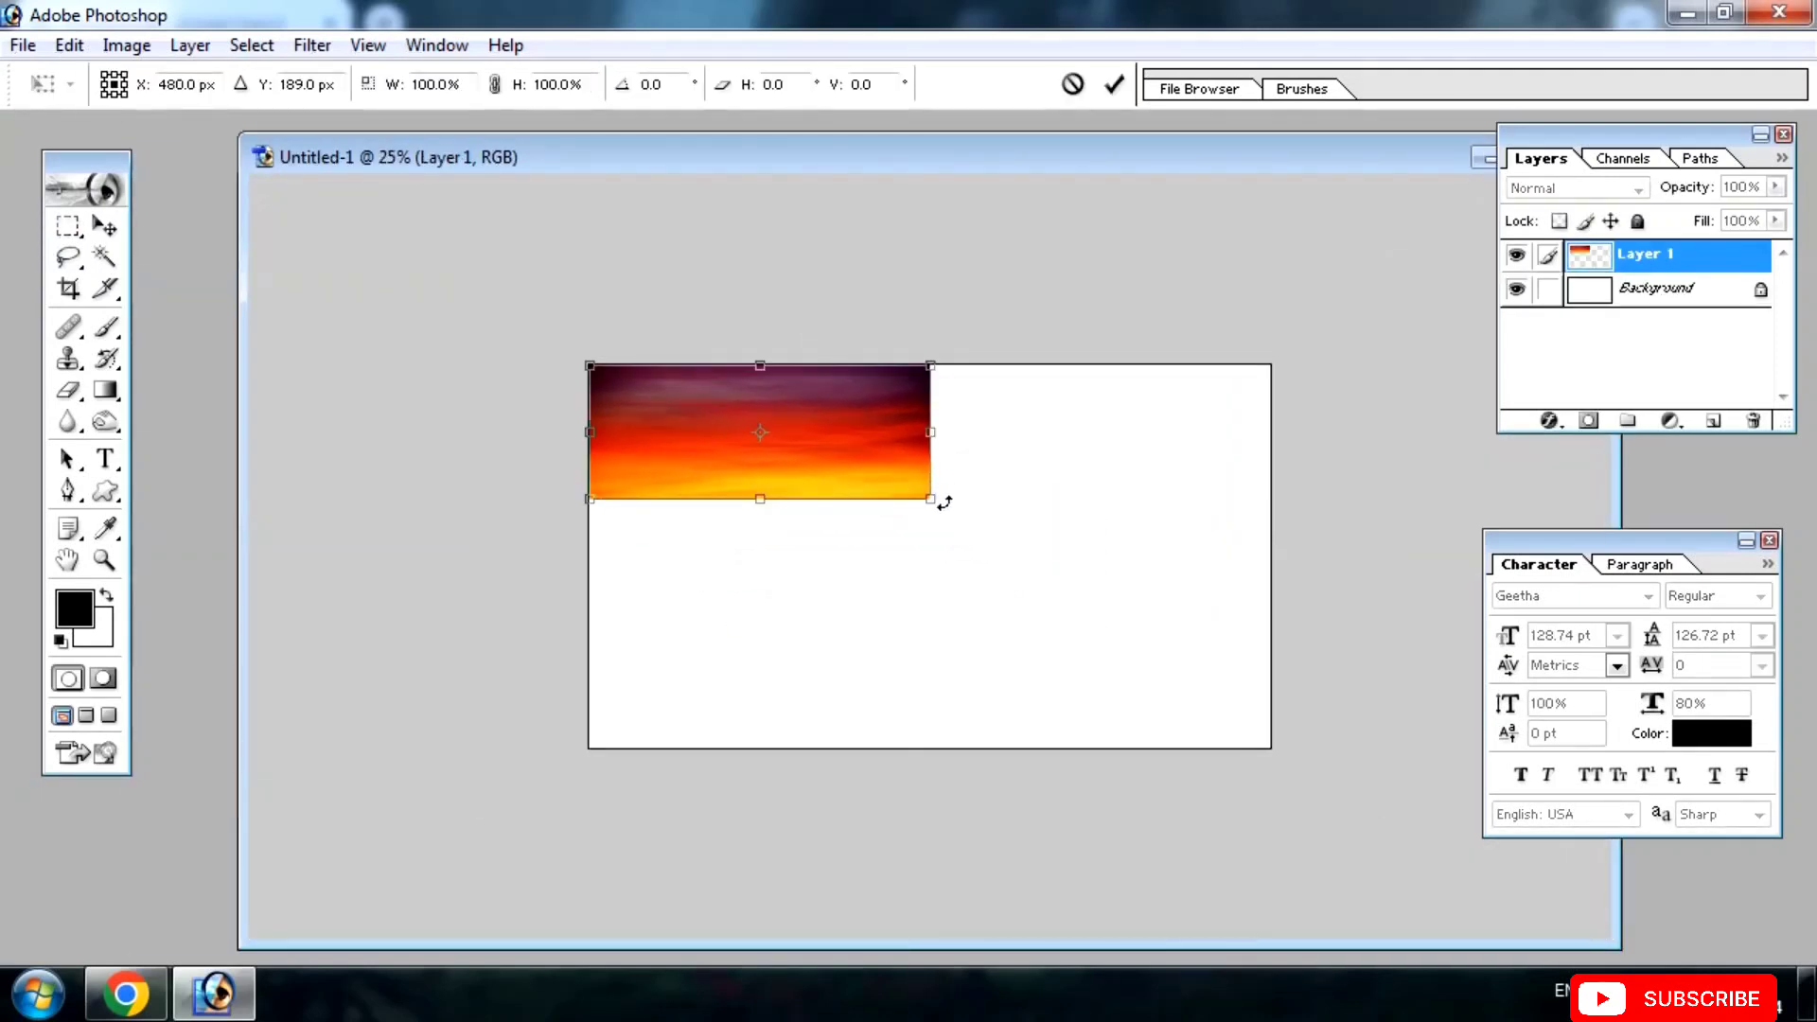
drag(935, 506, 1258, 702)
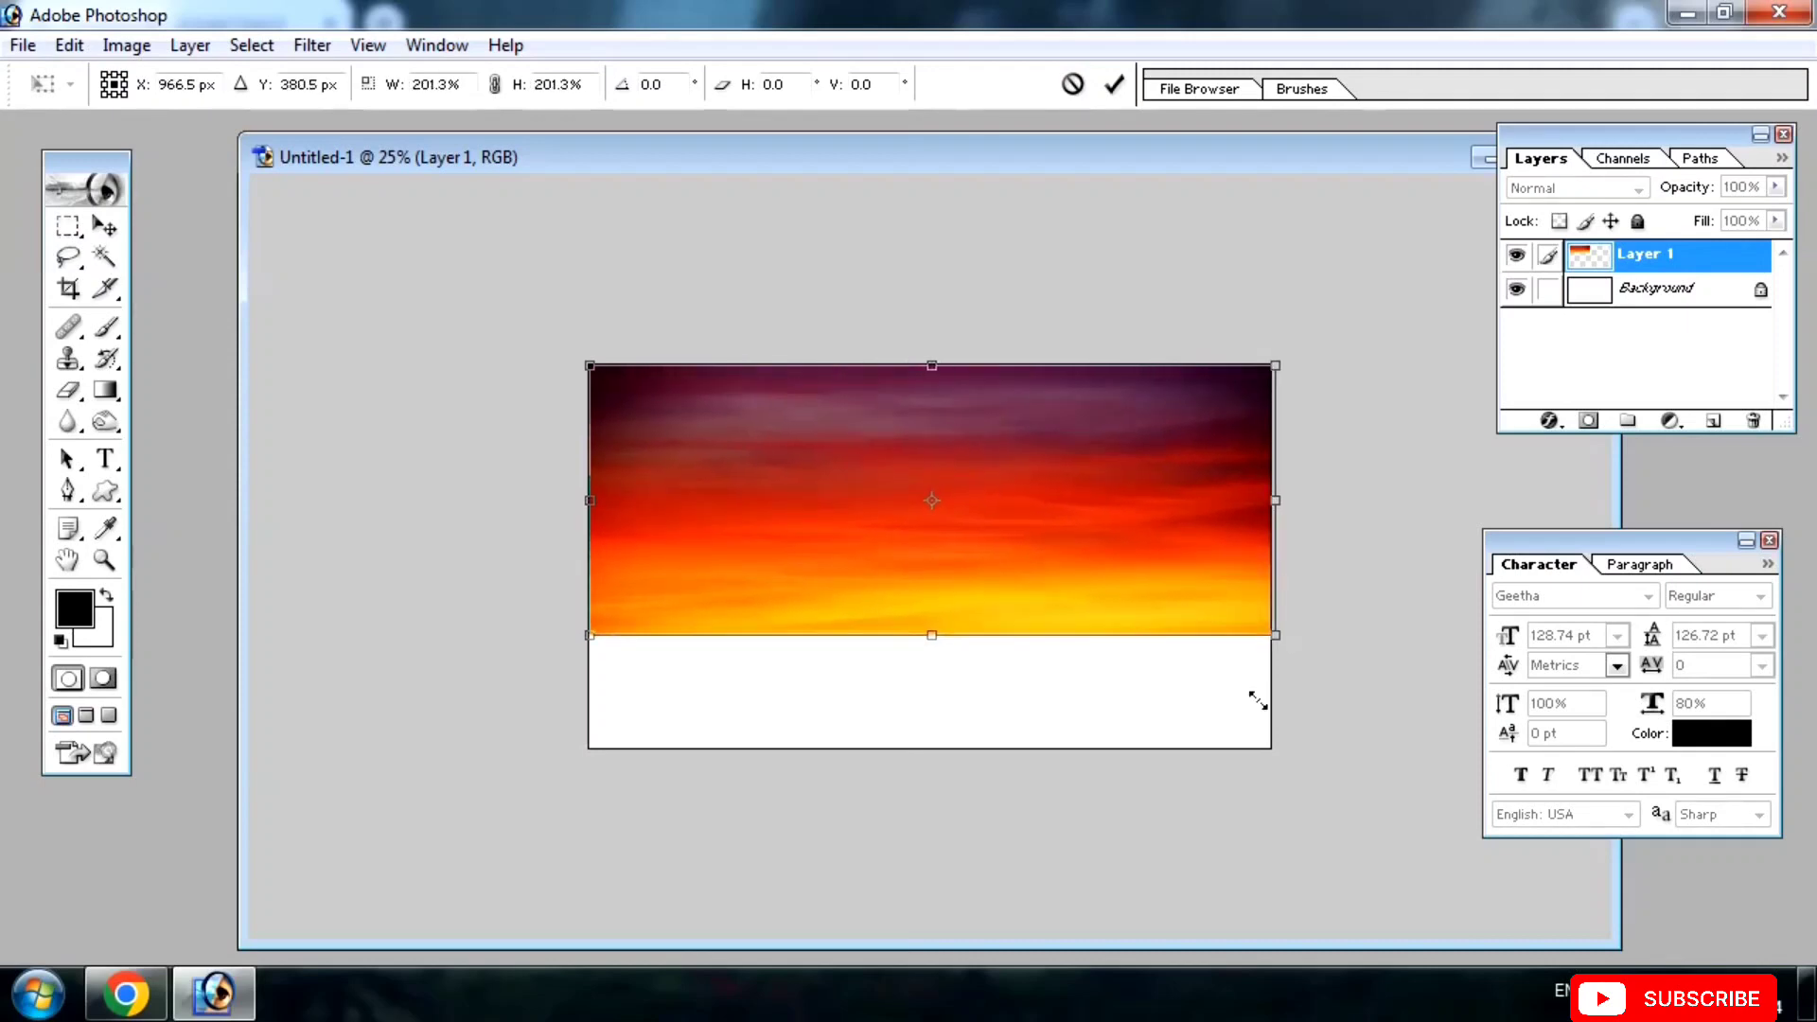
drag(1149, 641, 1158, 744)
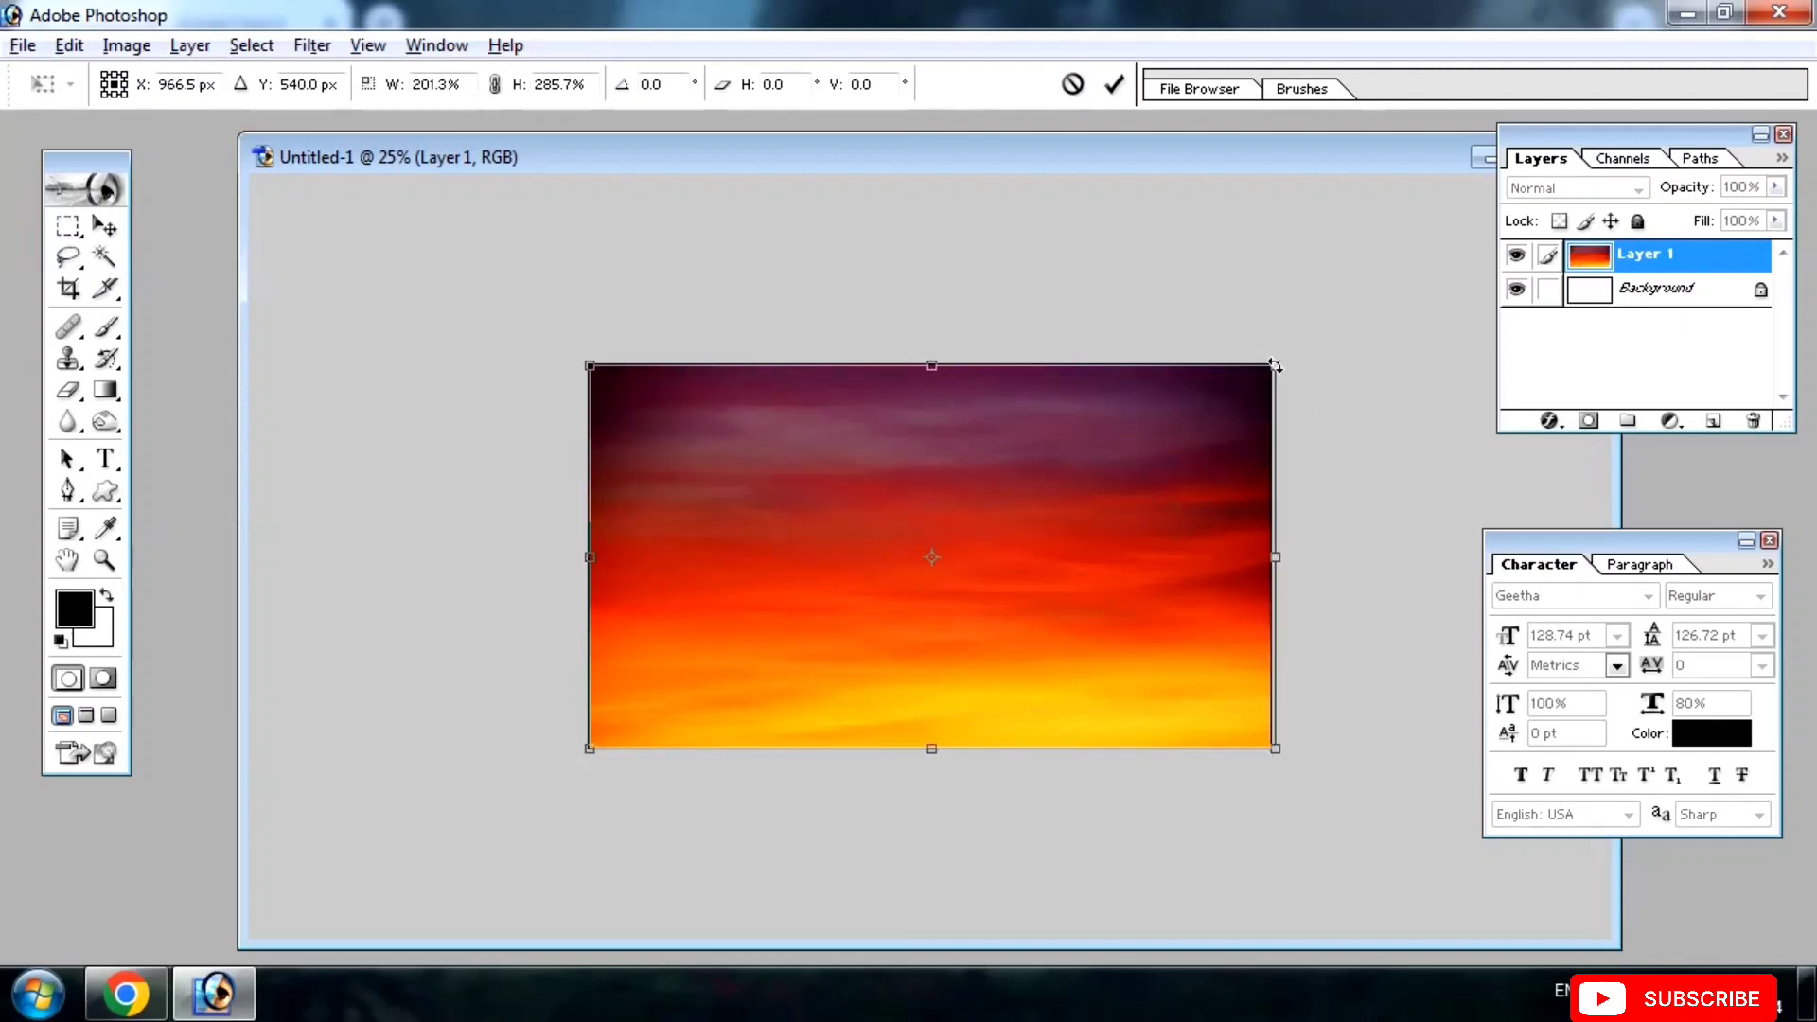
drag(1275, 370, 1293, 362)
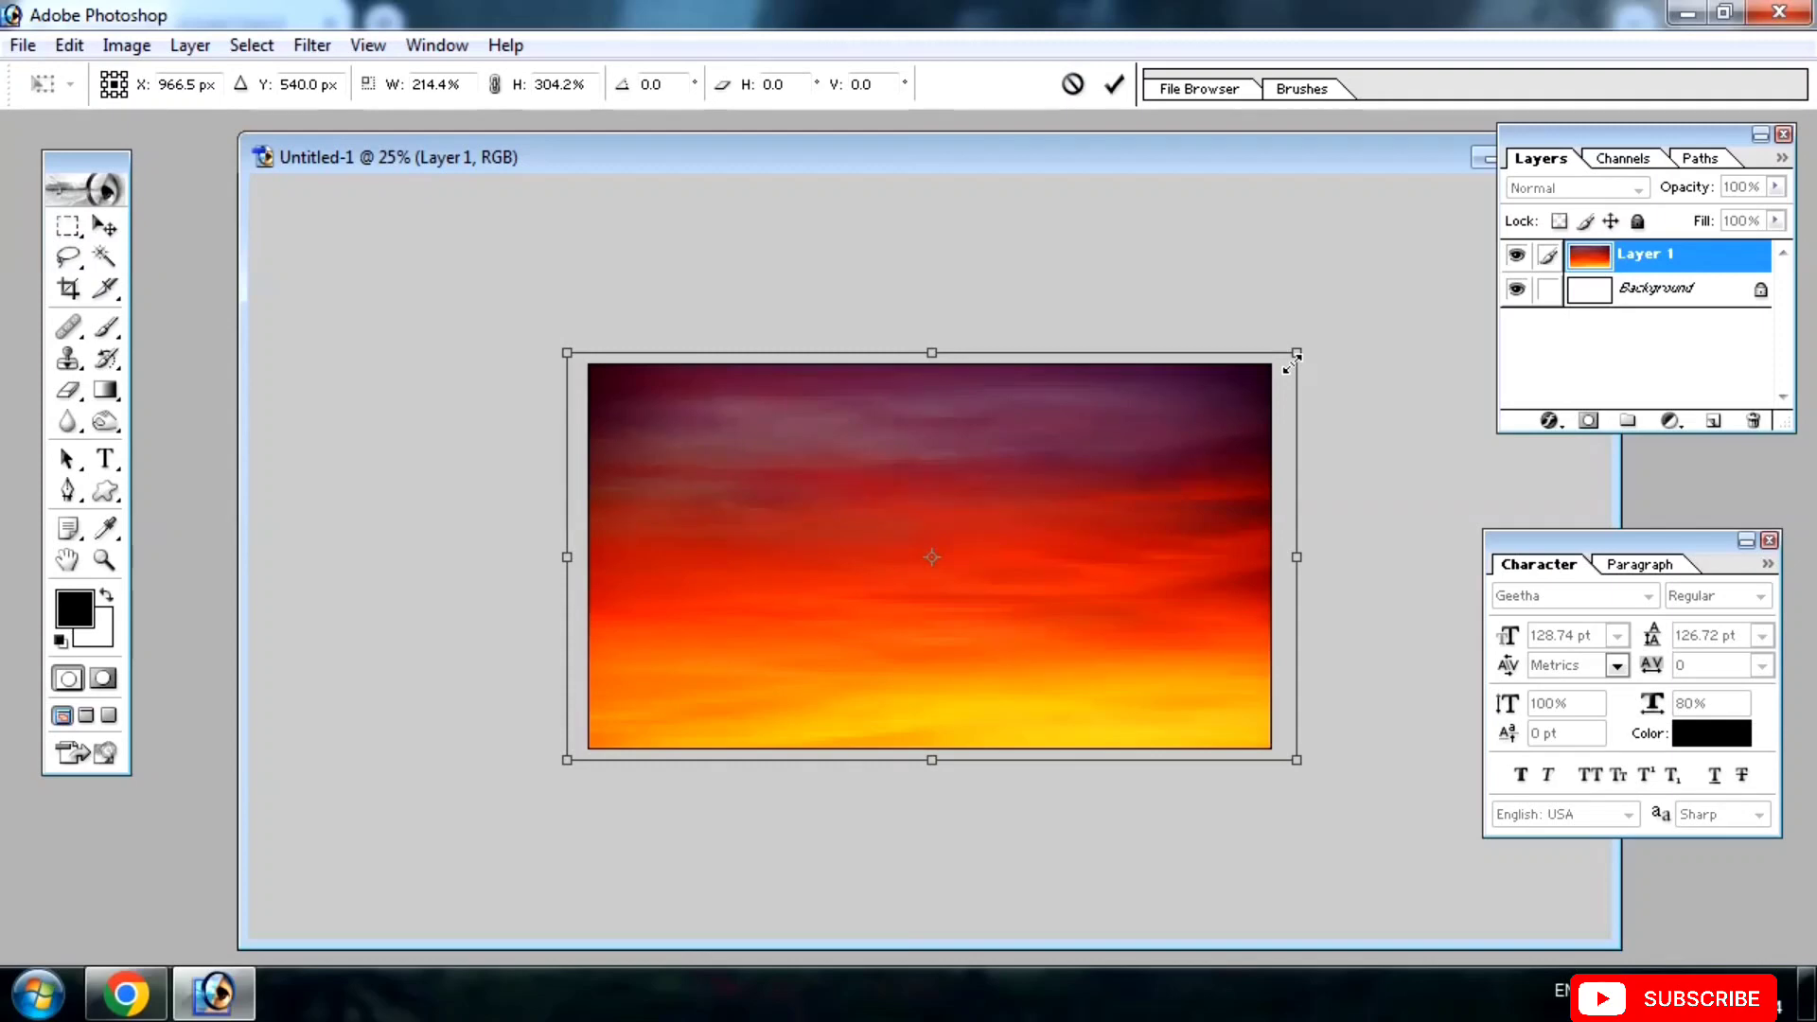
key(Return)
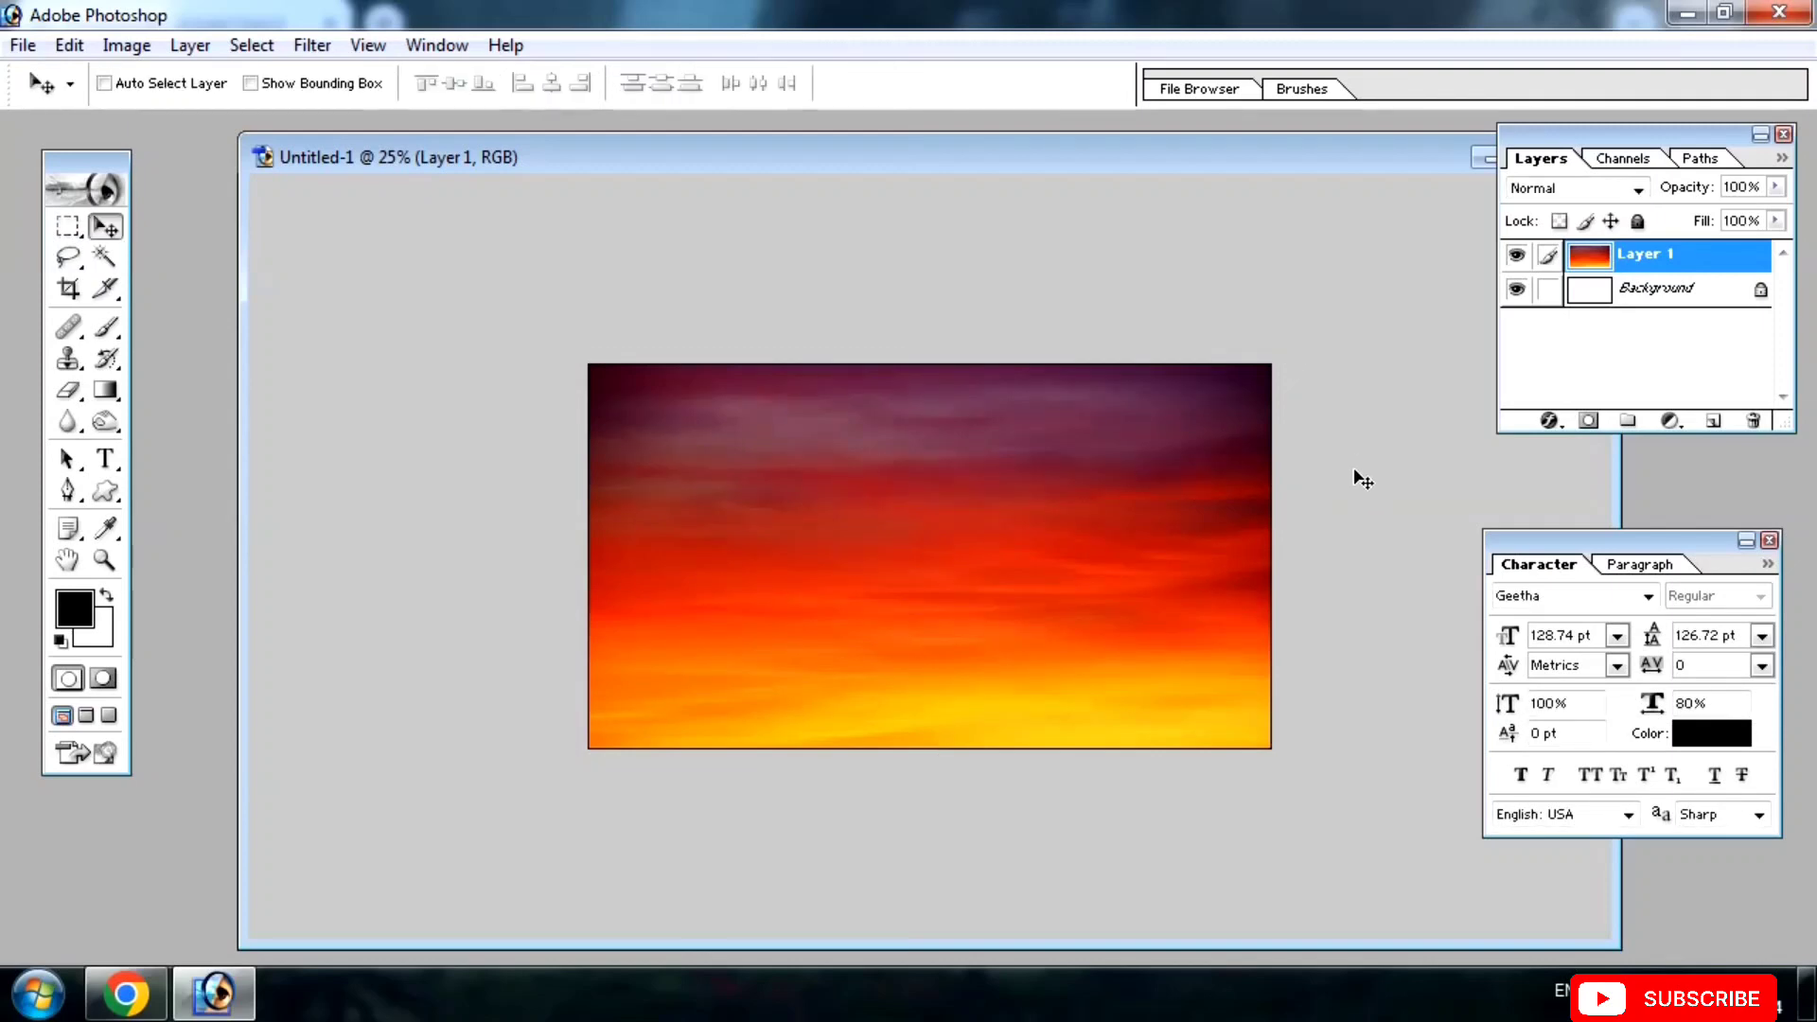
key(ctrl+plus)
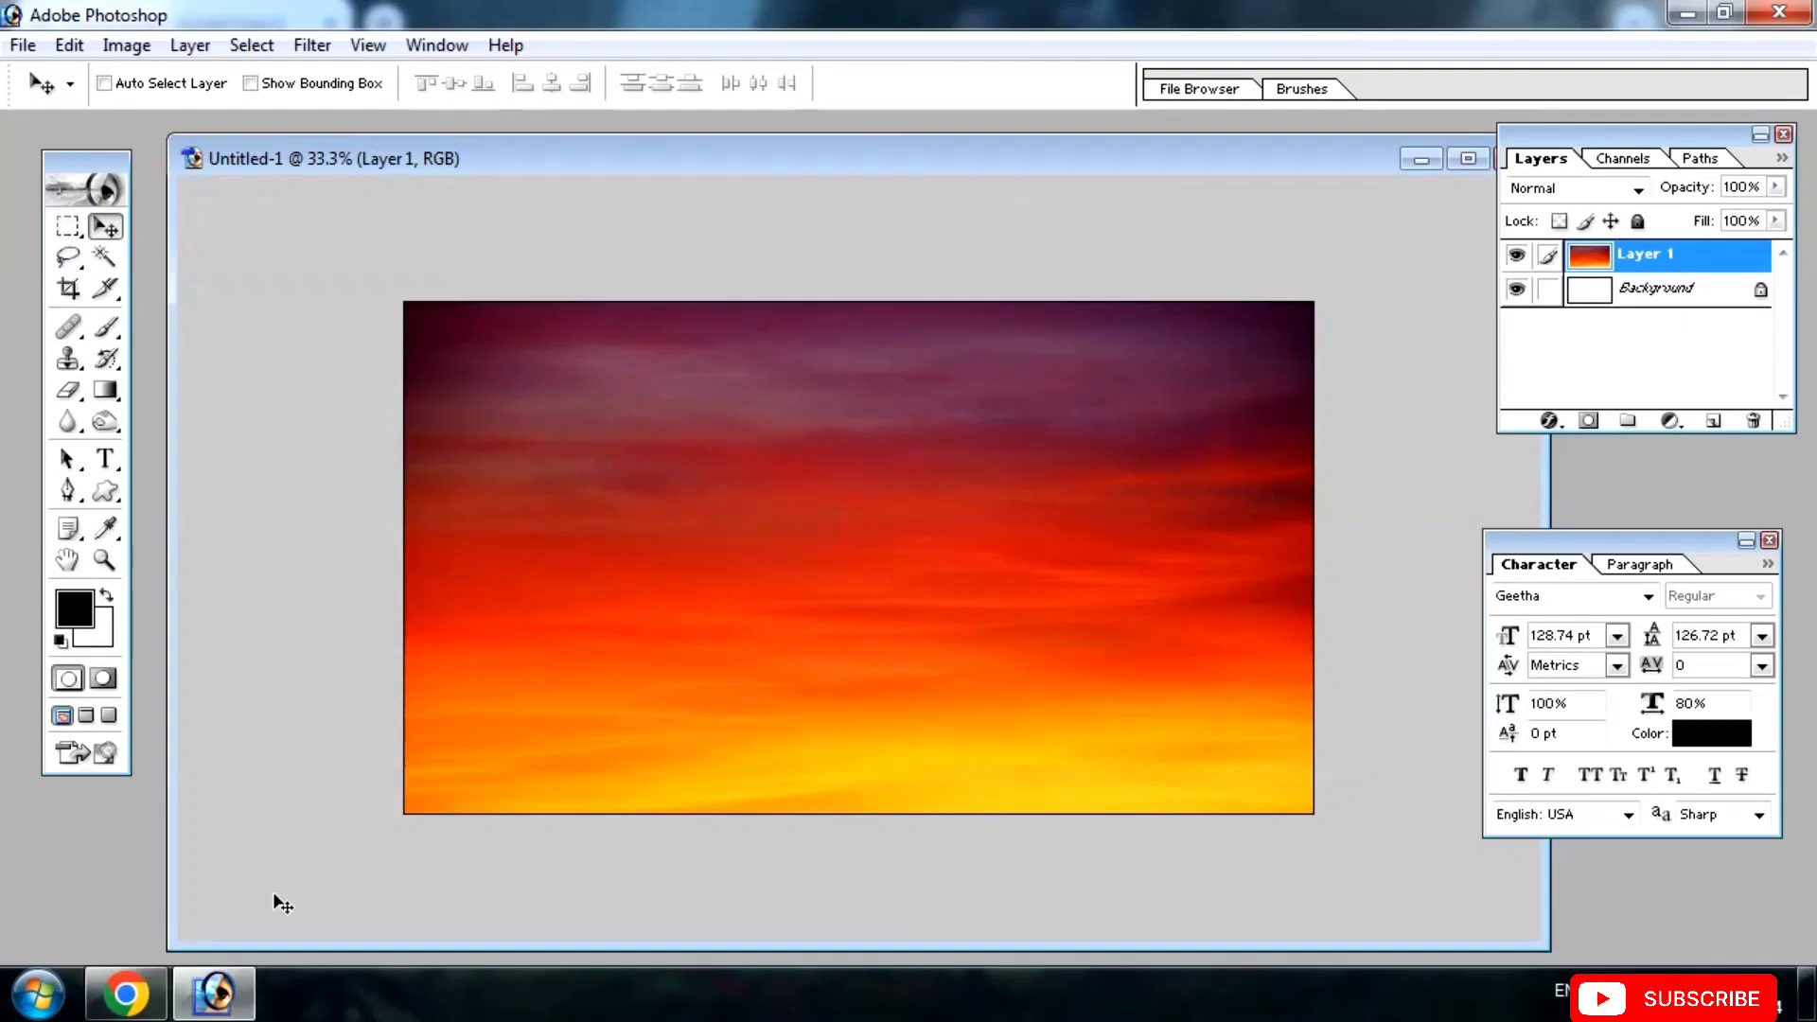
Switch to Chrome and search Google Images for "shiva lingam".
click(133, 1002)
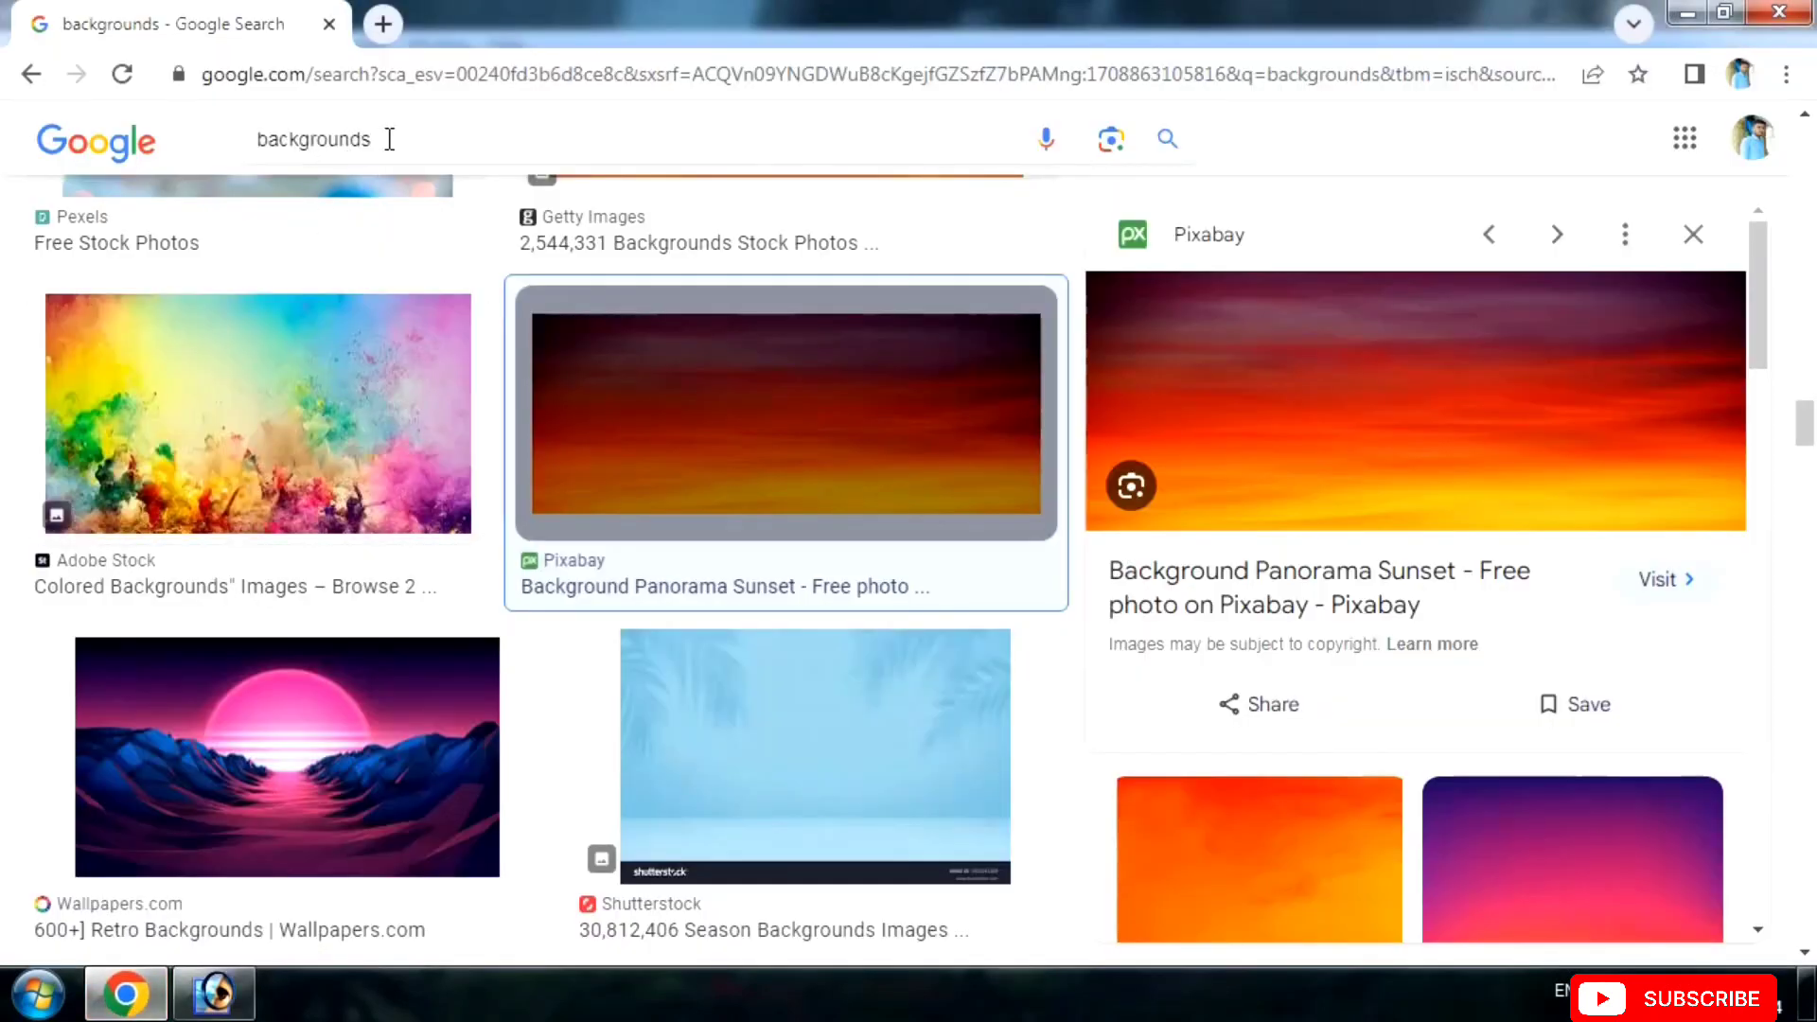
drag(386, 138, 199, 189)
text(shiv)
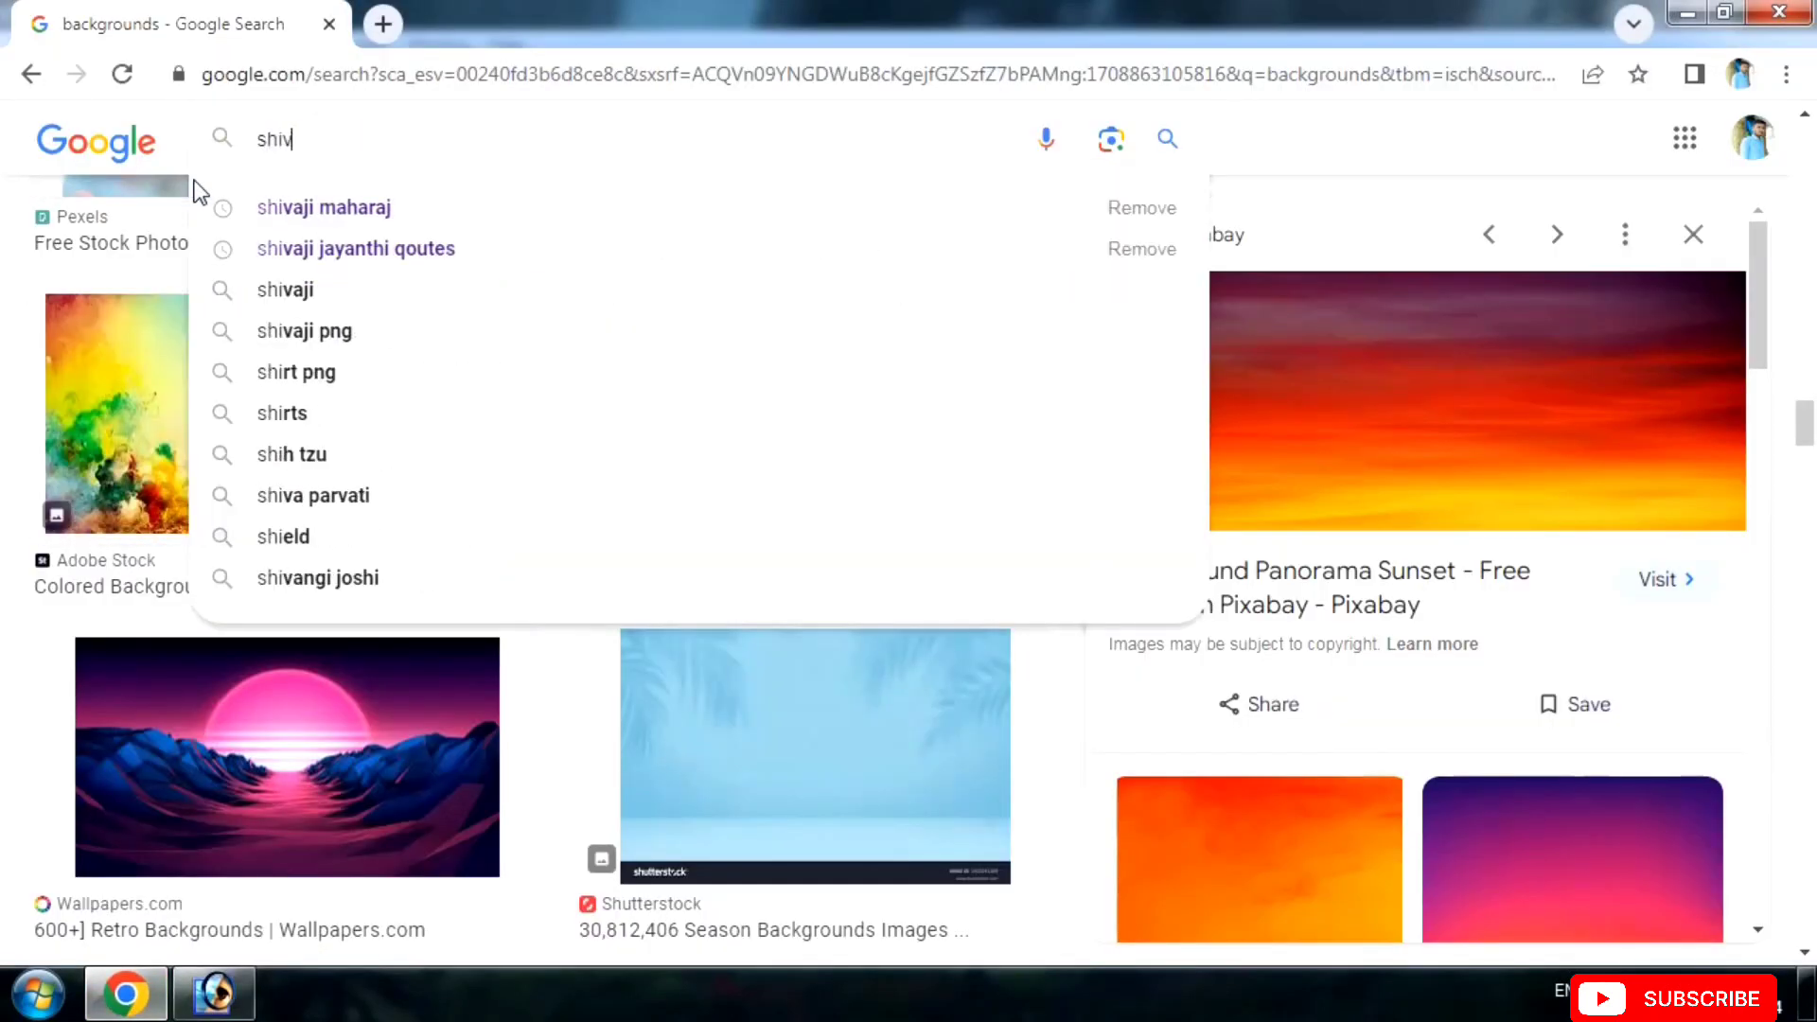
text(a lingam)
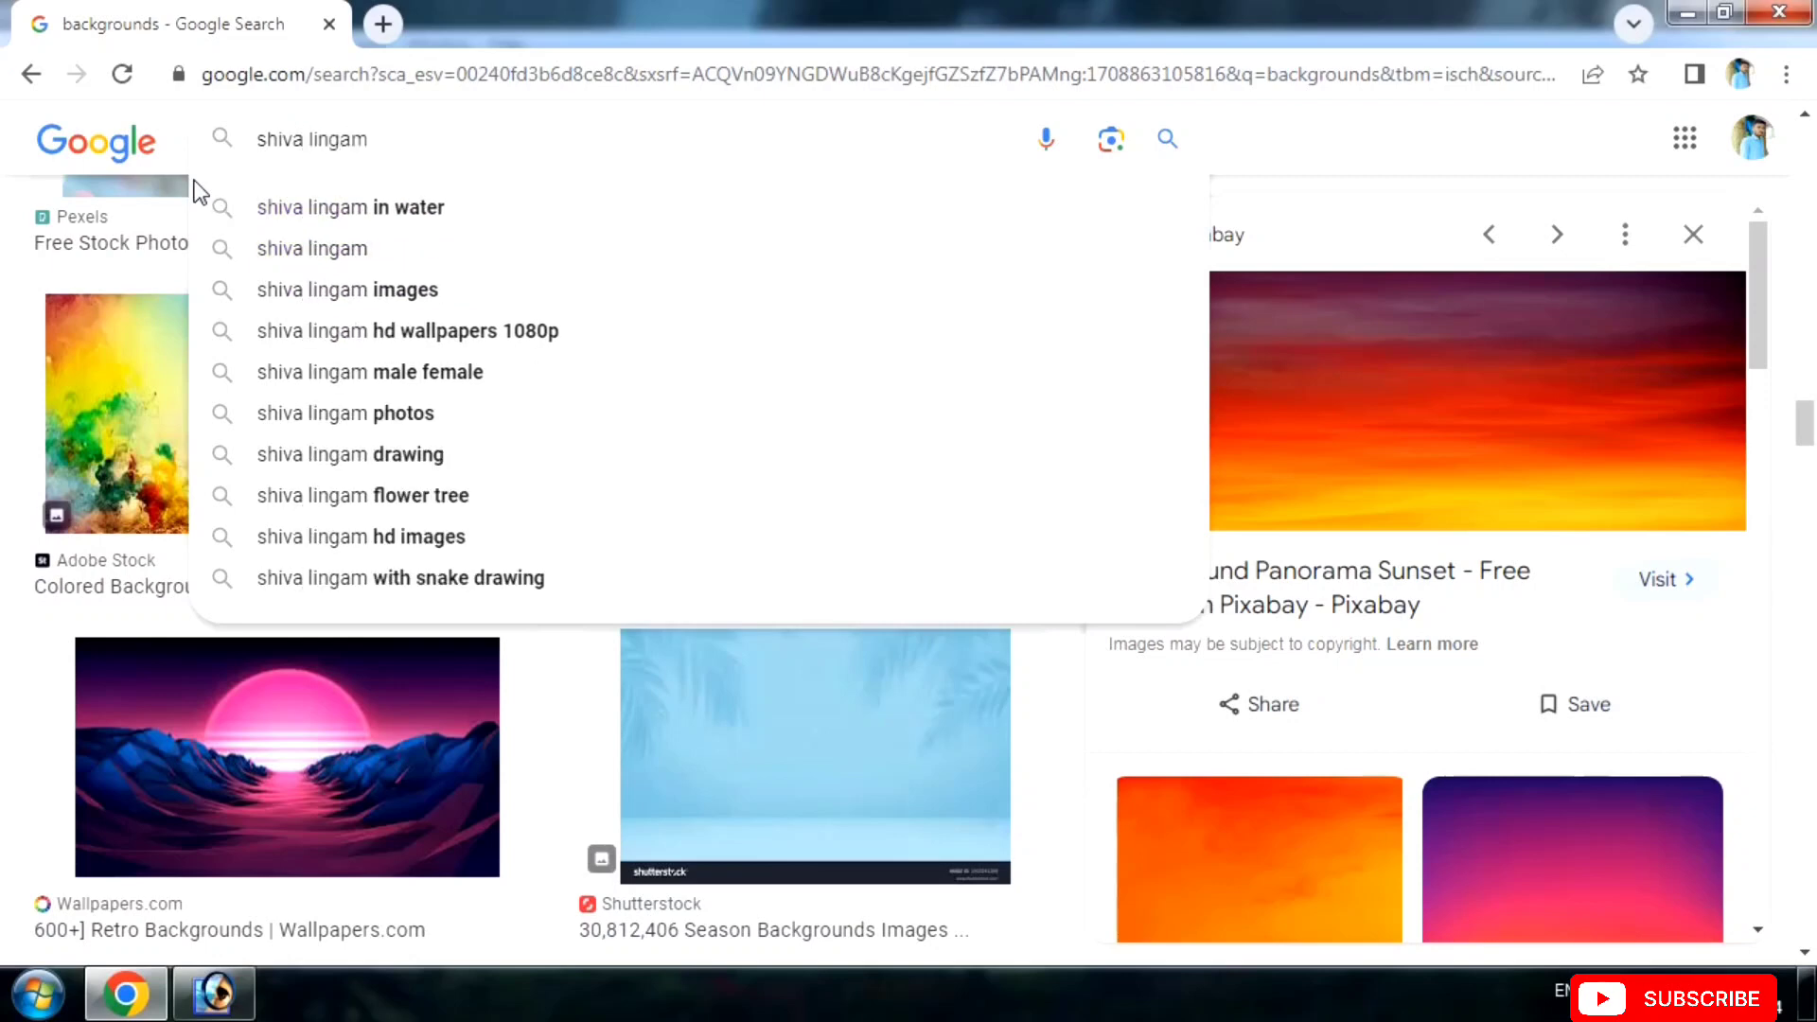
key(Return)
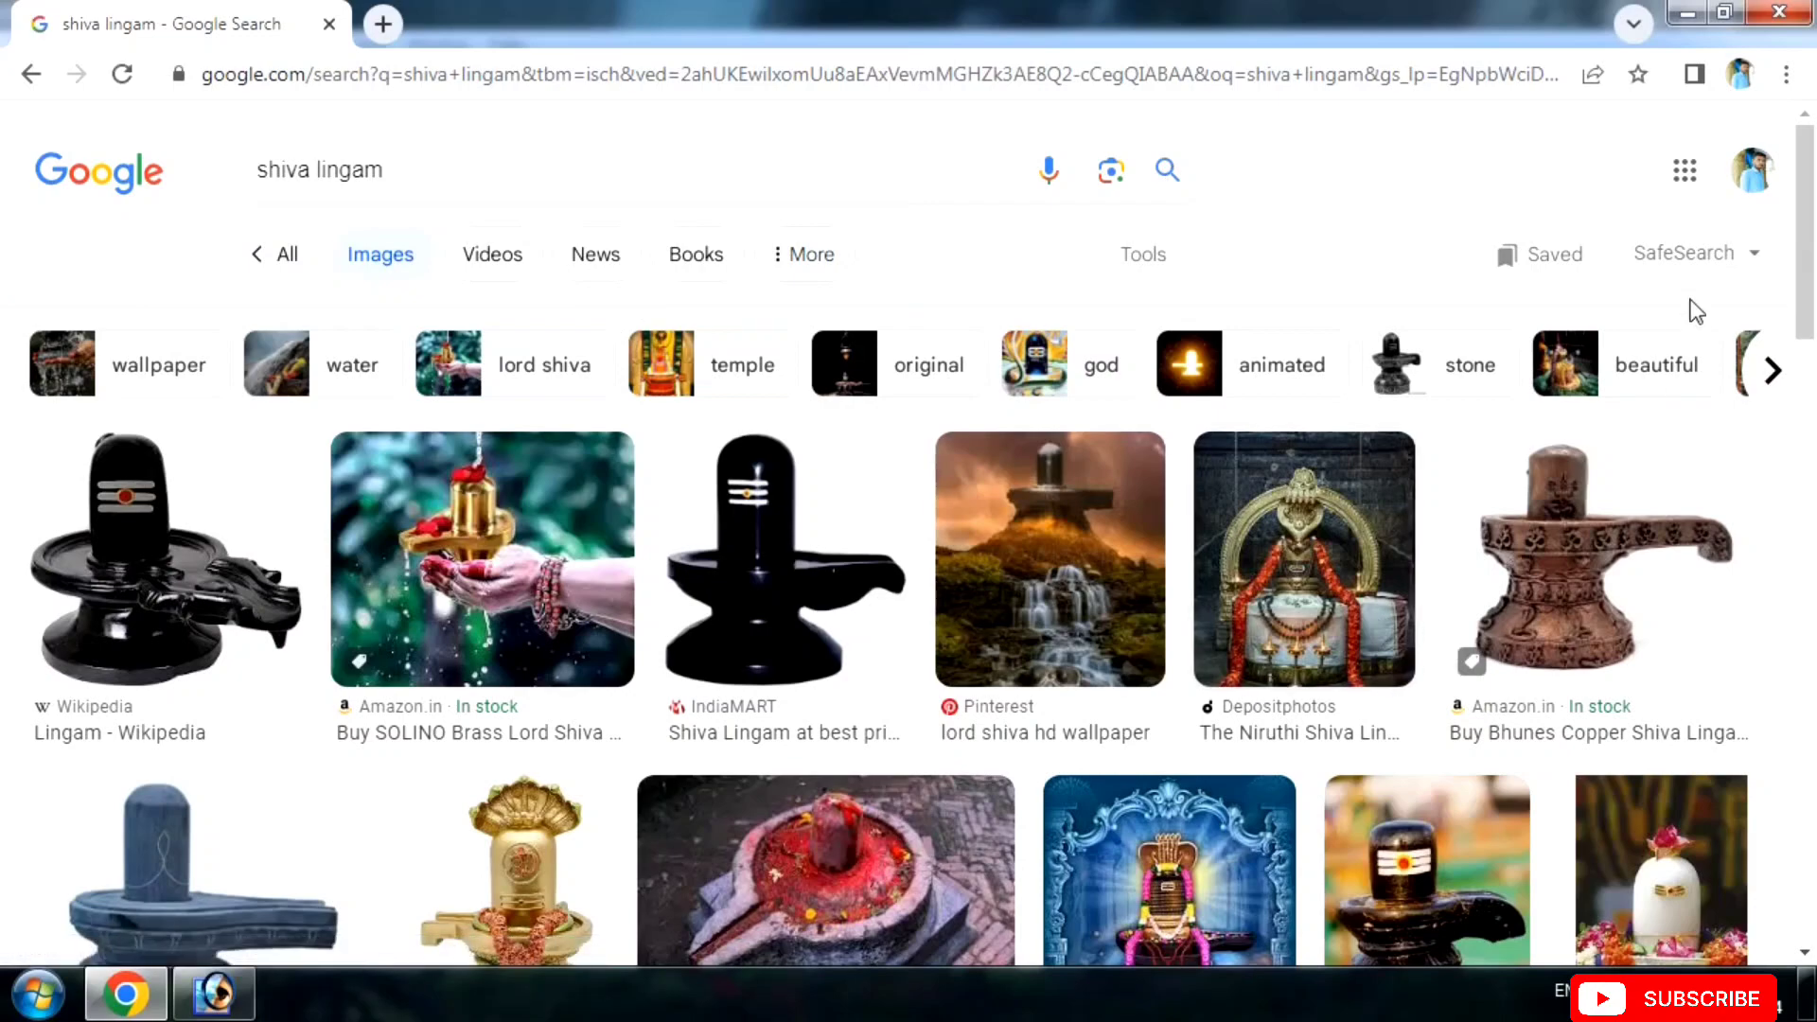
Find the picture of a Shiva lingam silhouetted on a rocky hill at sunset and open the full-size image in a new tab.
drag(1810, 241, 1798, 383)
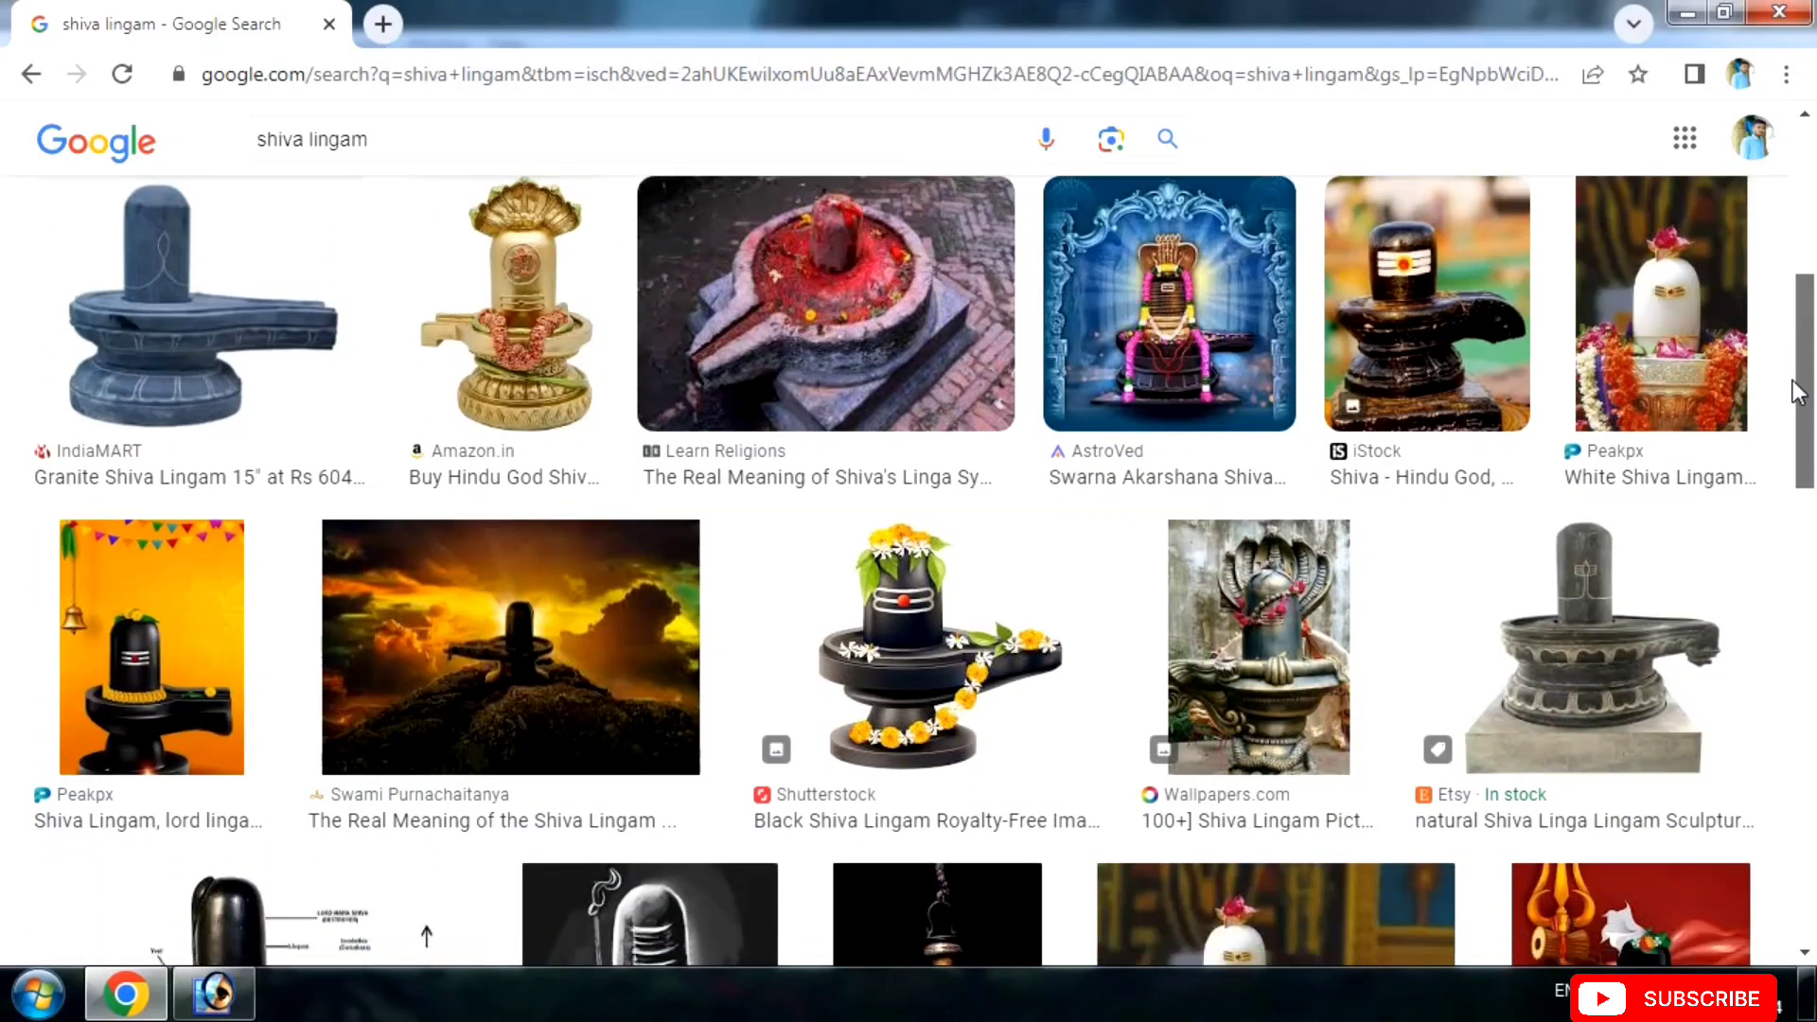
drag(1799, 388, 1799, 426)
click(595, 532)
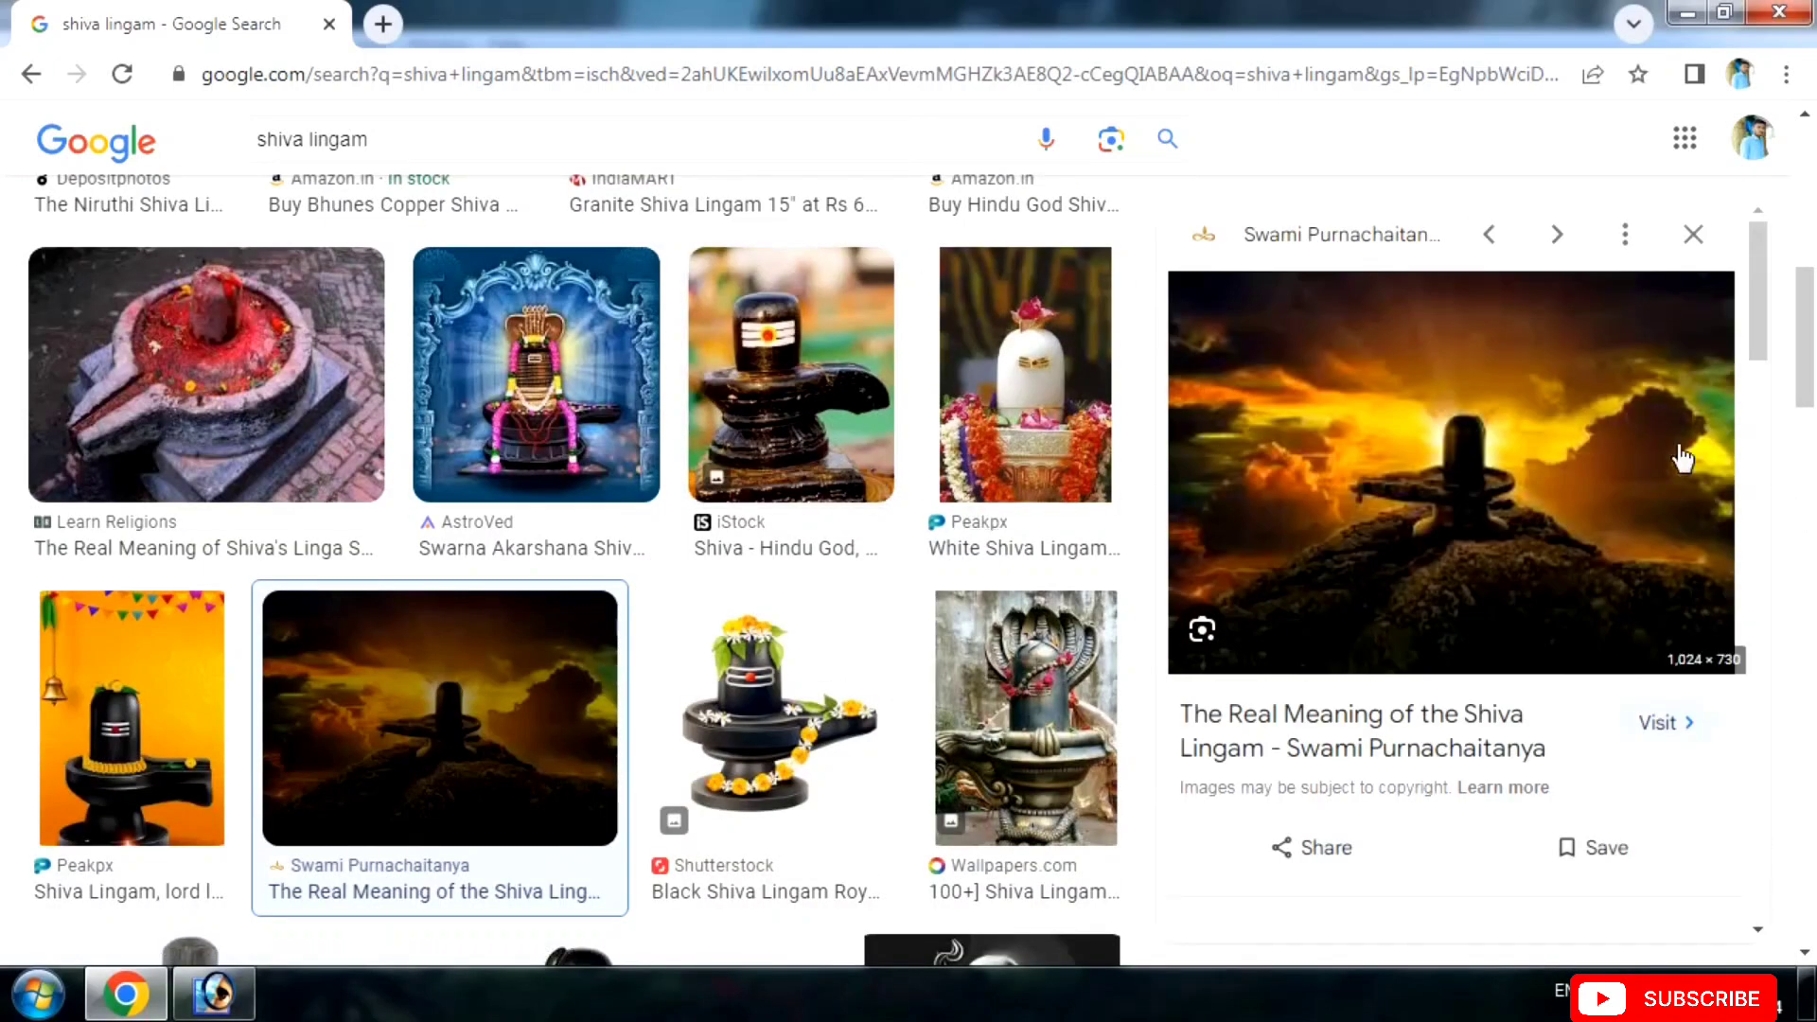
right_click(1441, 390)
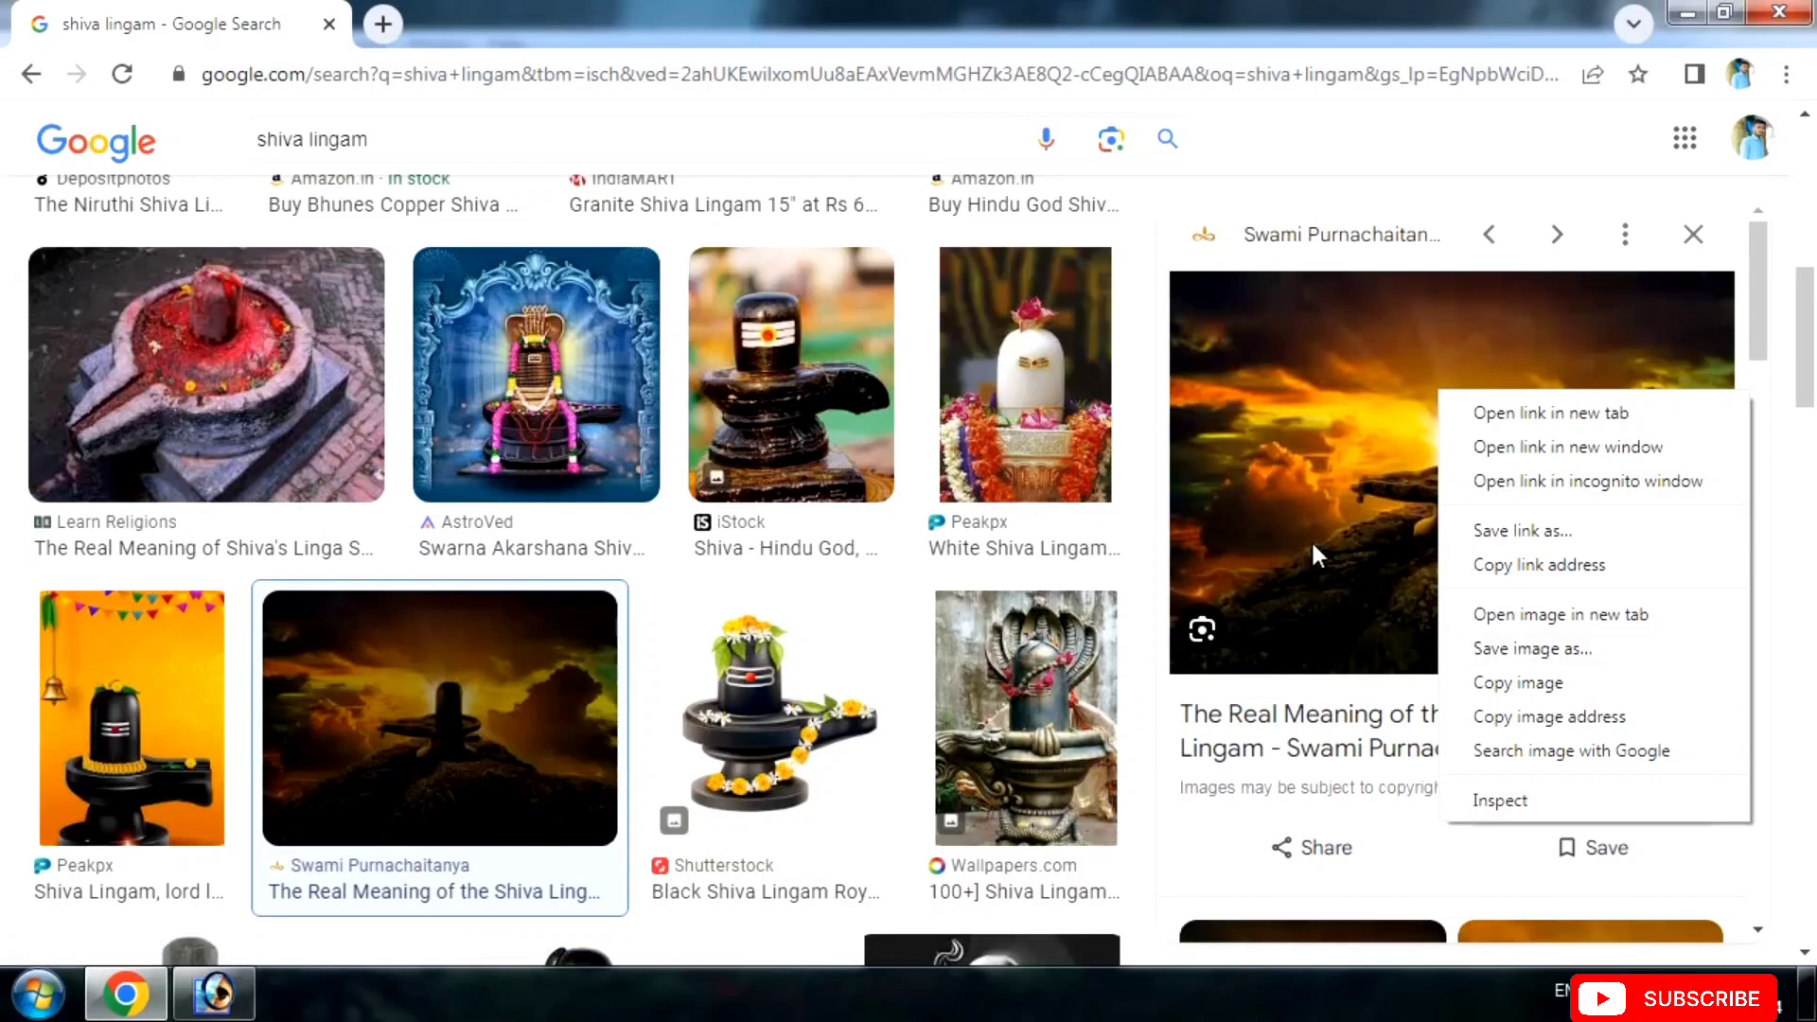
scroll(1311, 538, down, 5)
scroll(1299, 540, up, 5)
right_click(1414, 473)
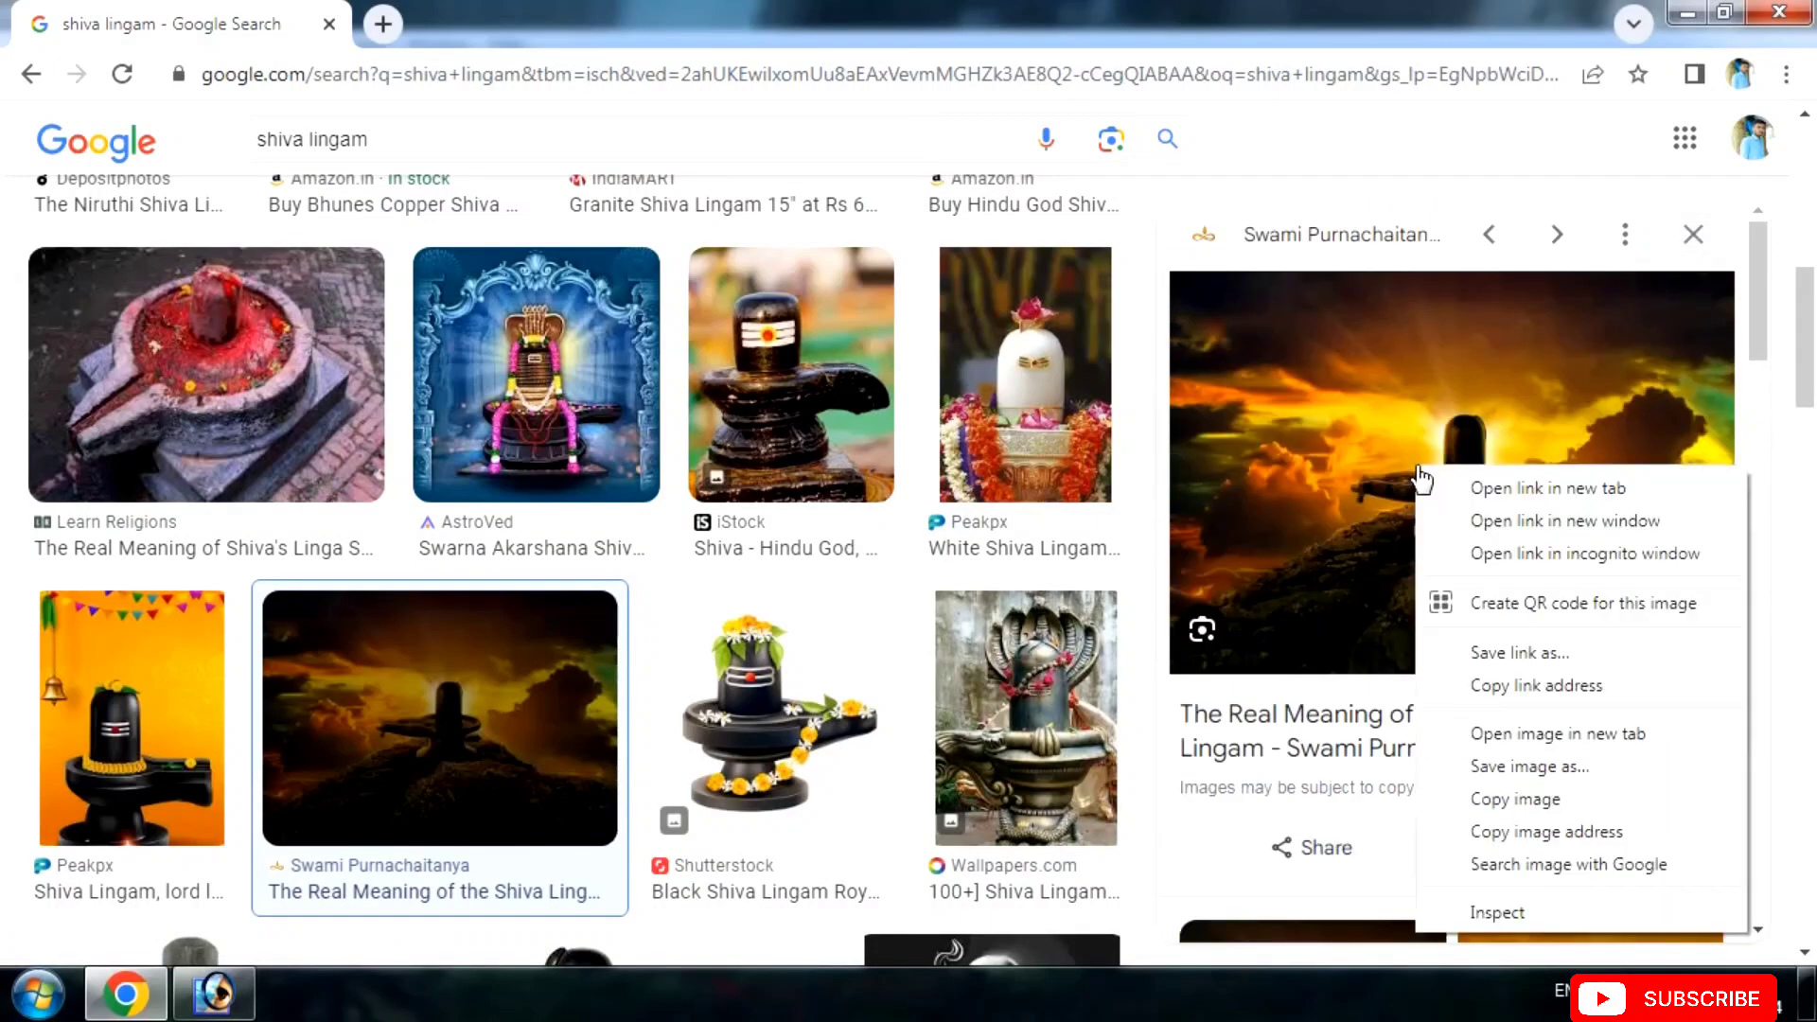
click(1531, 735)
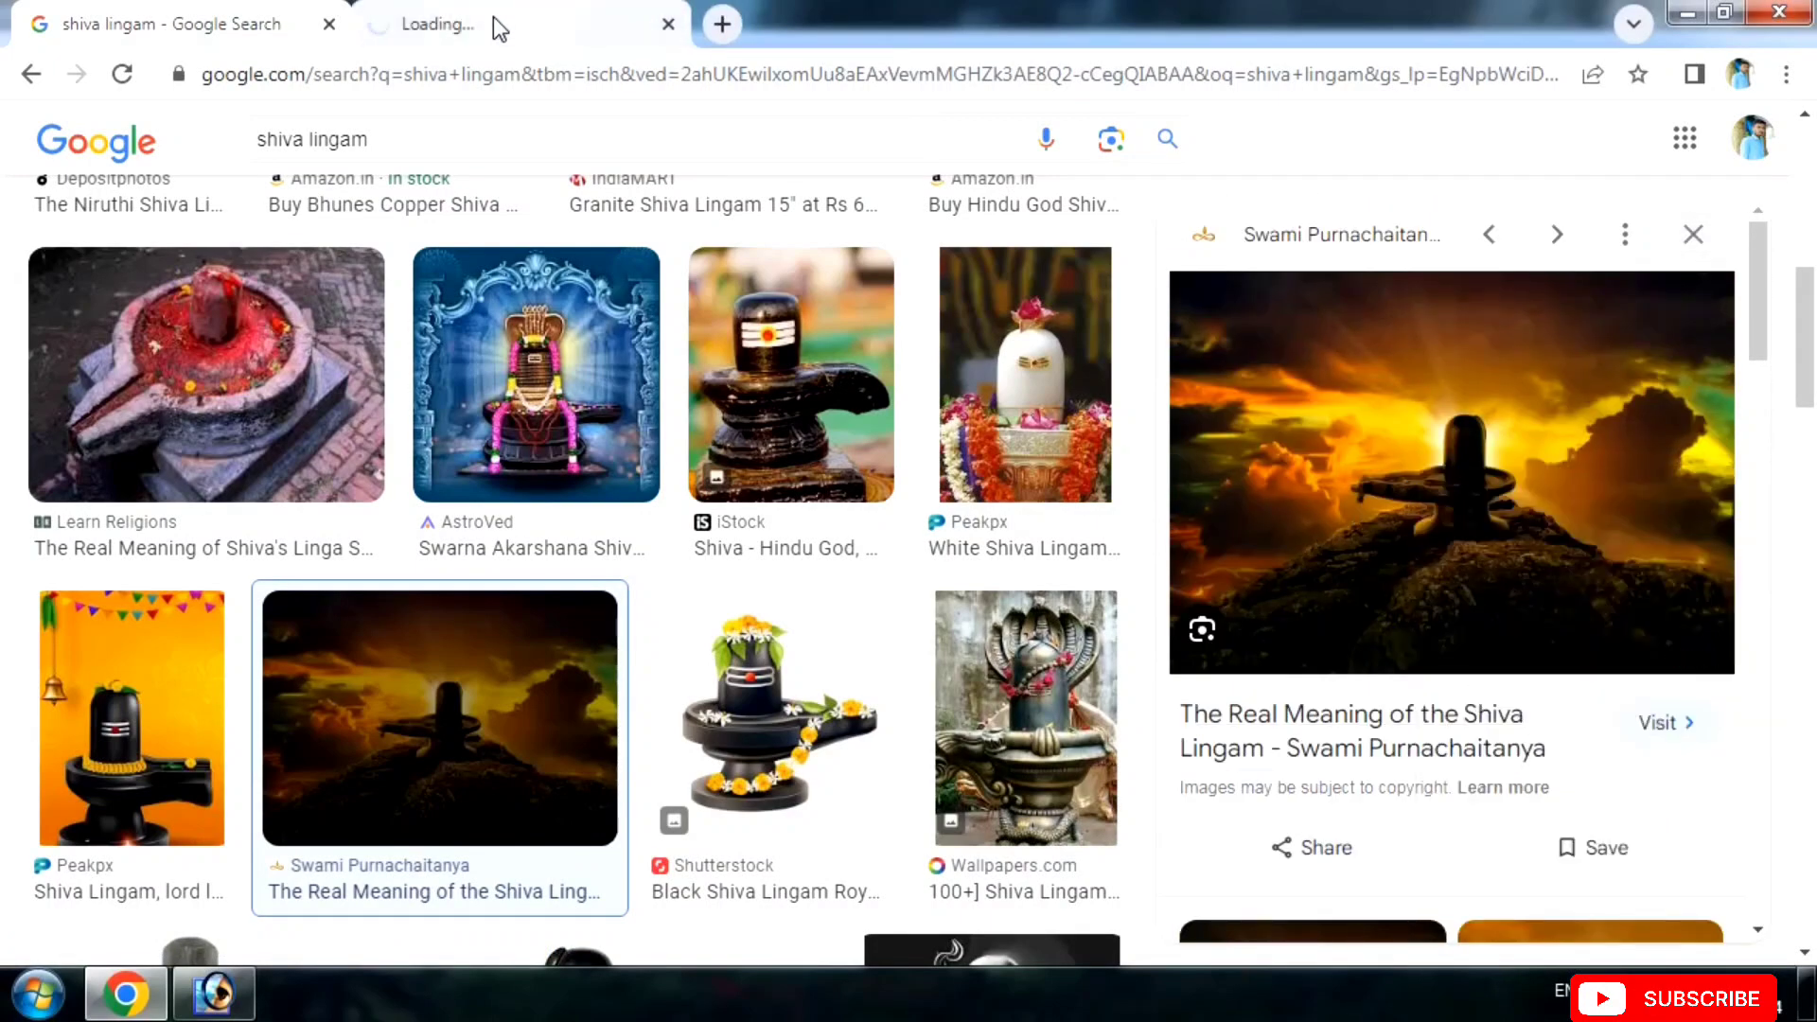
click(492, 19)
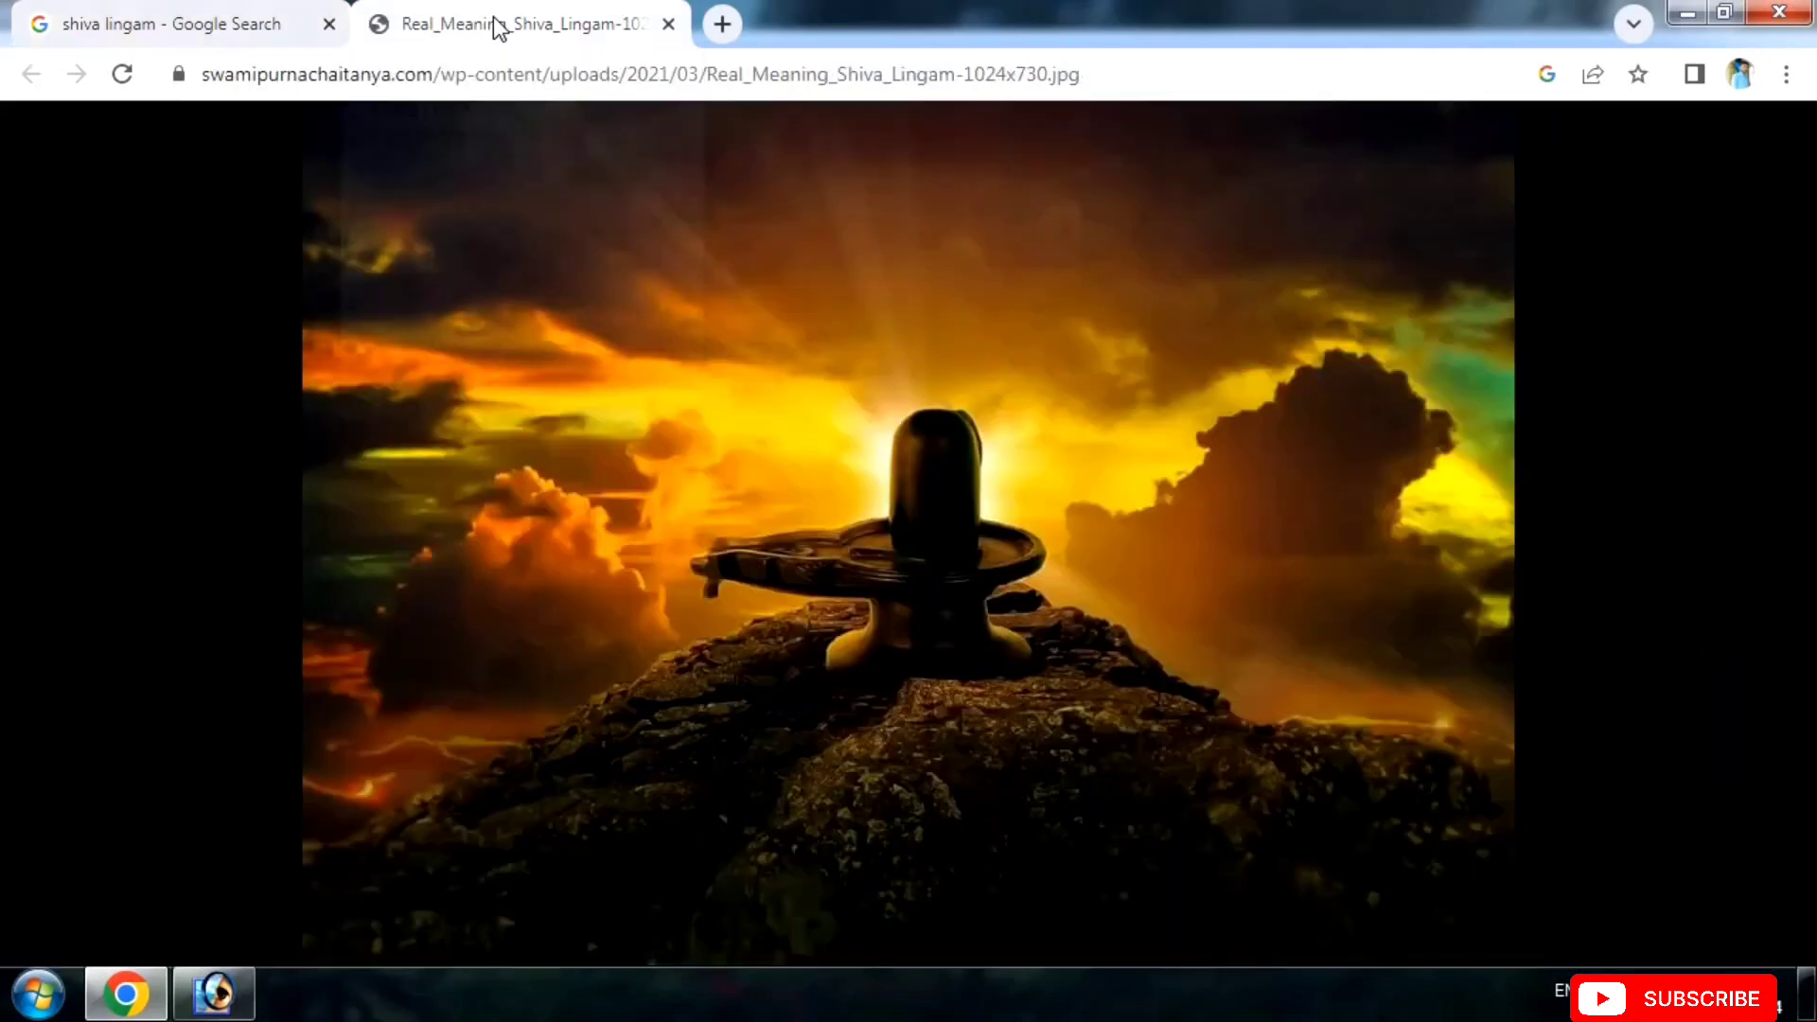
Copy the full-size lingam image and paste it into the sunset document in Photoshop.
right_click(837, 470)
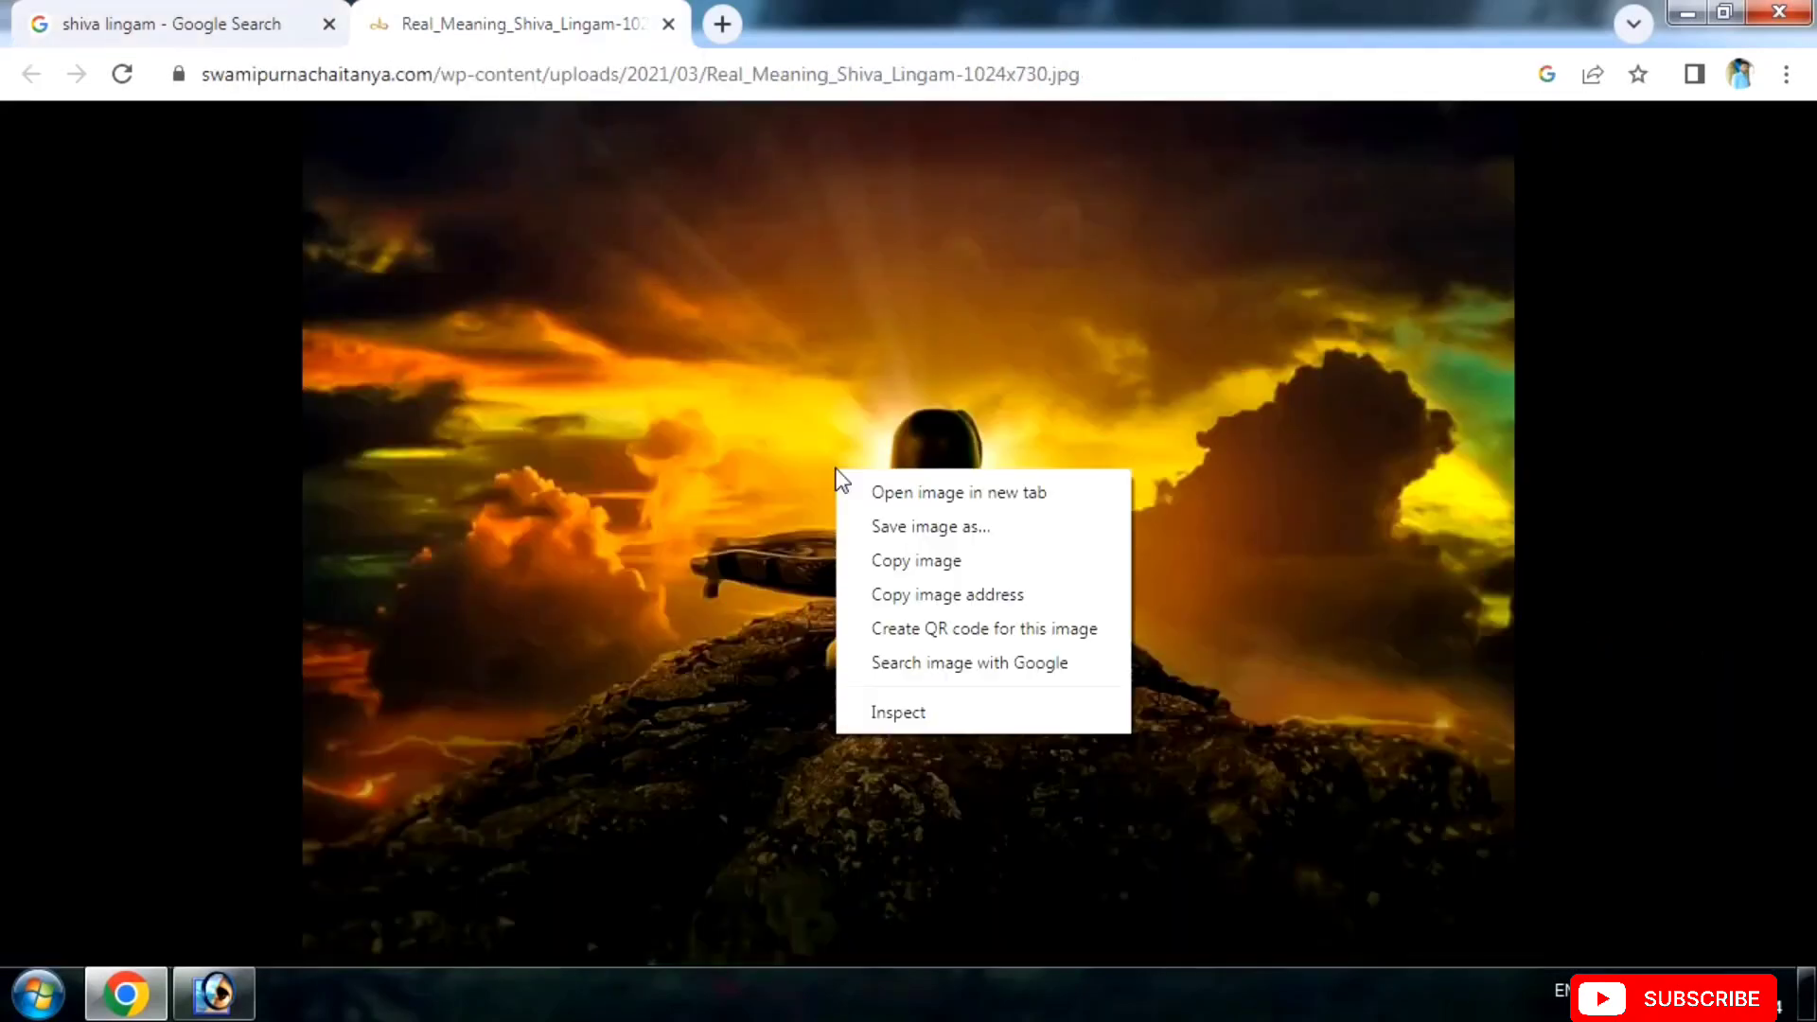
click(895, 560)
click(214, 993)
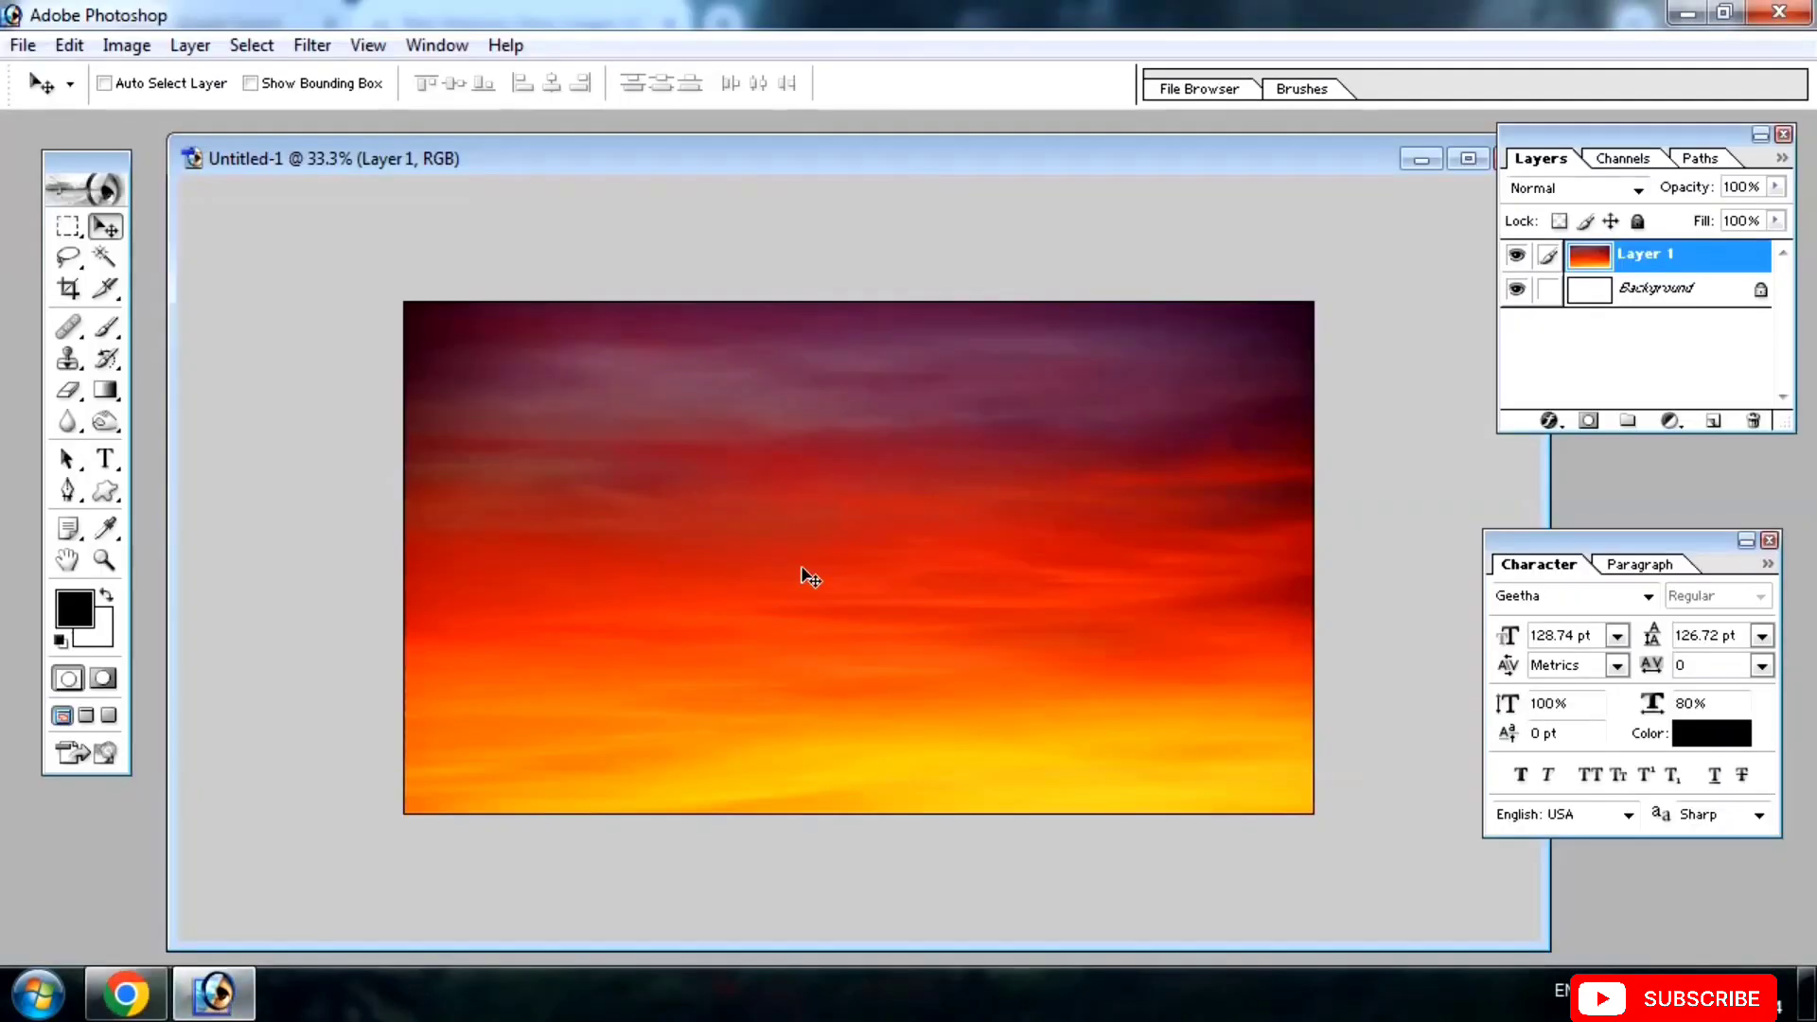
key(ctrl+v)
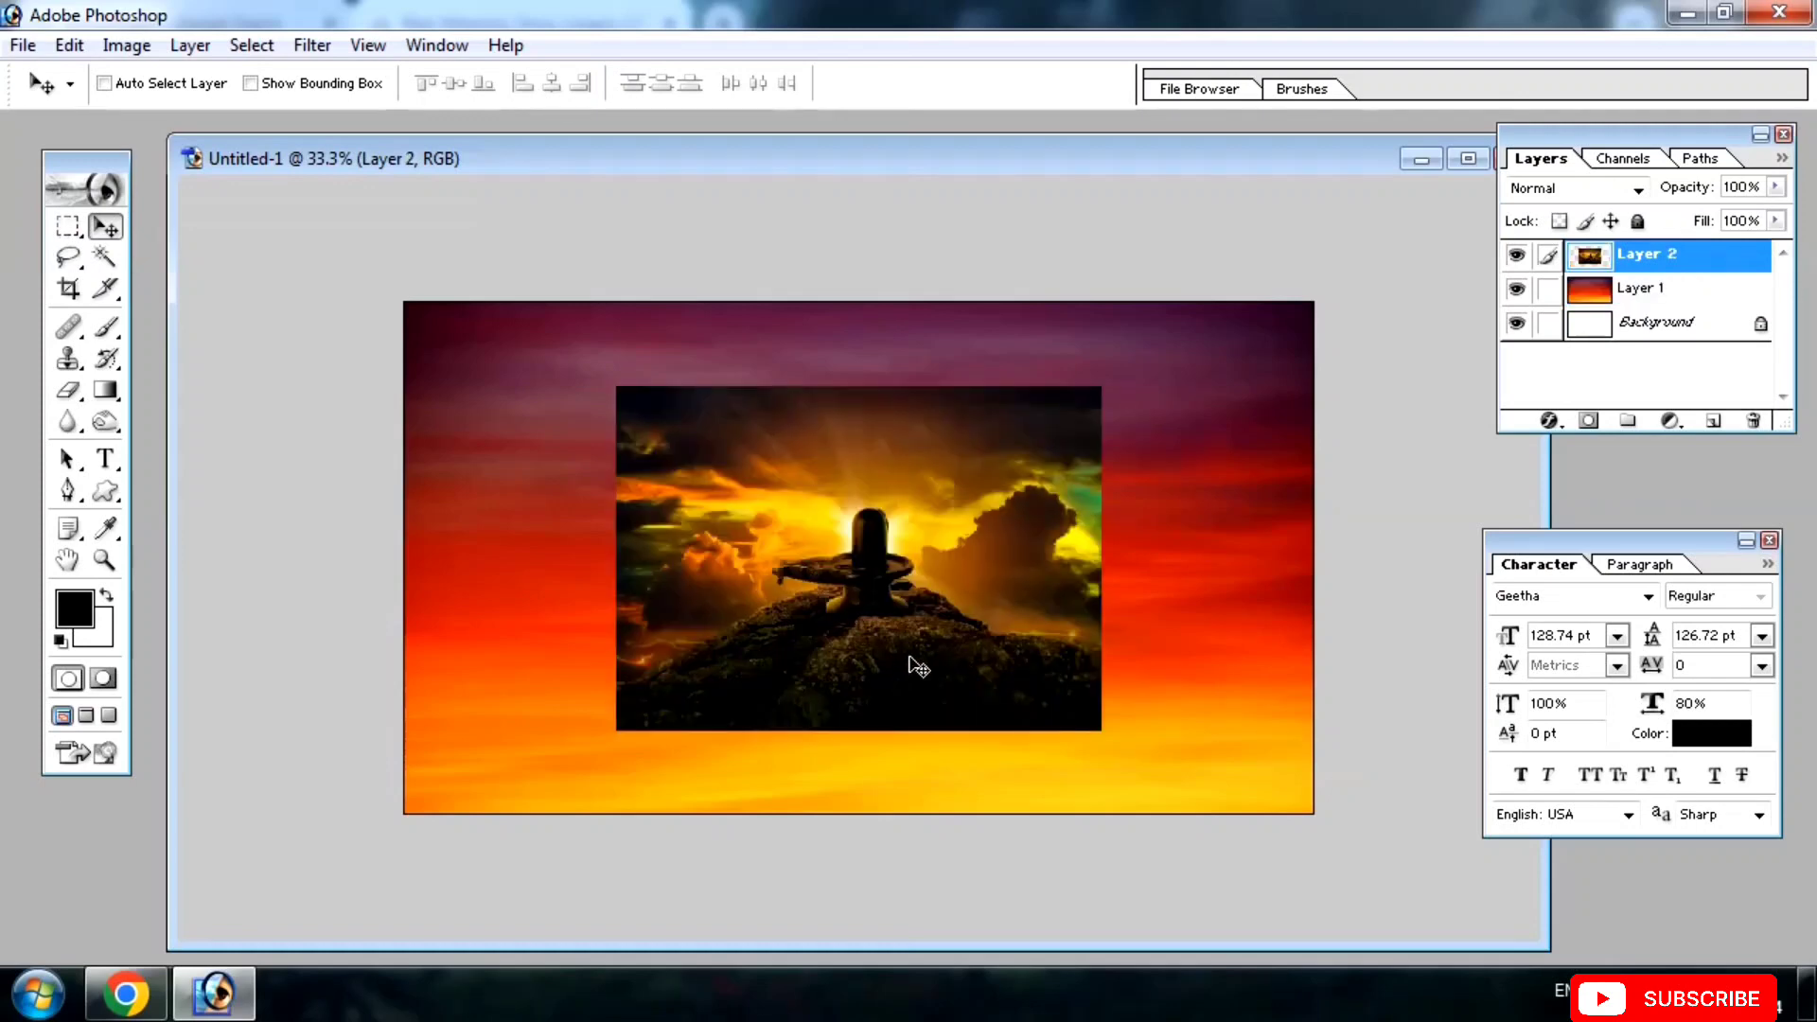
Move the lingam layer to the canvas's lower-left corner and enlarge it until it covers the whole canvas.
drag(944, 604, 781, 764)
key(ctrl+t)
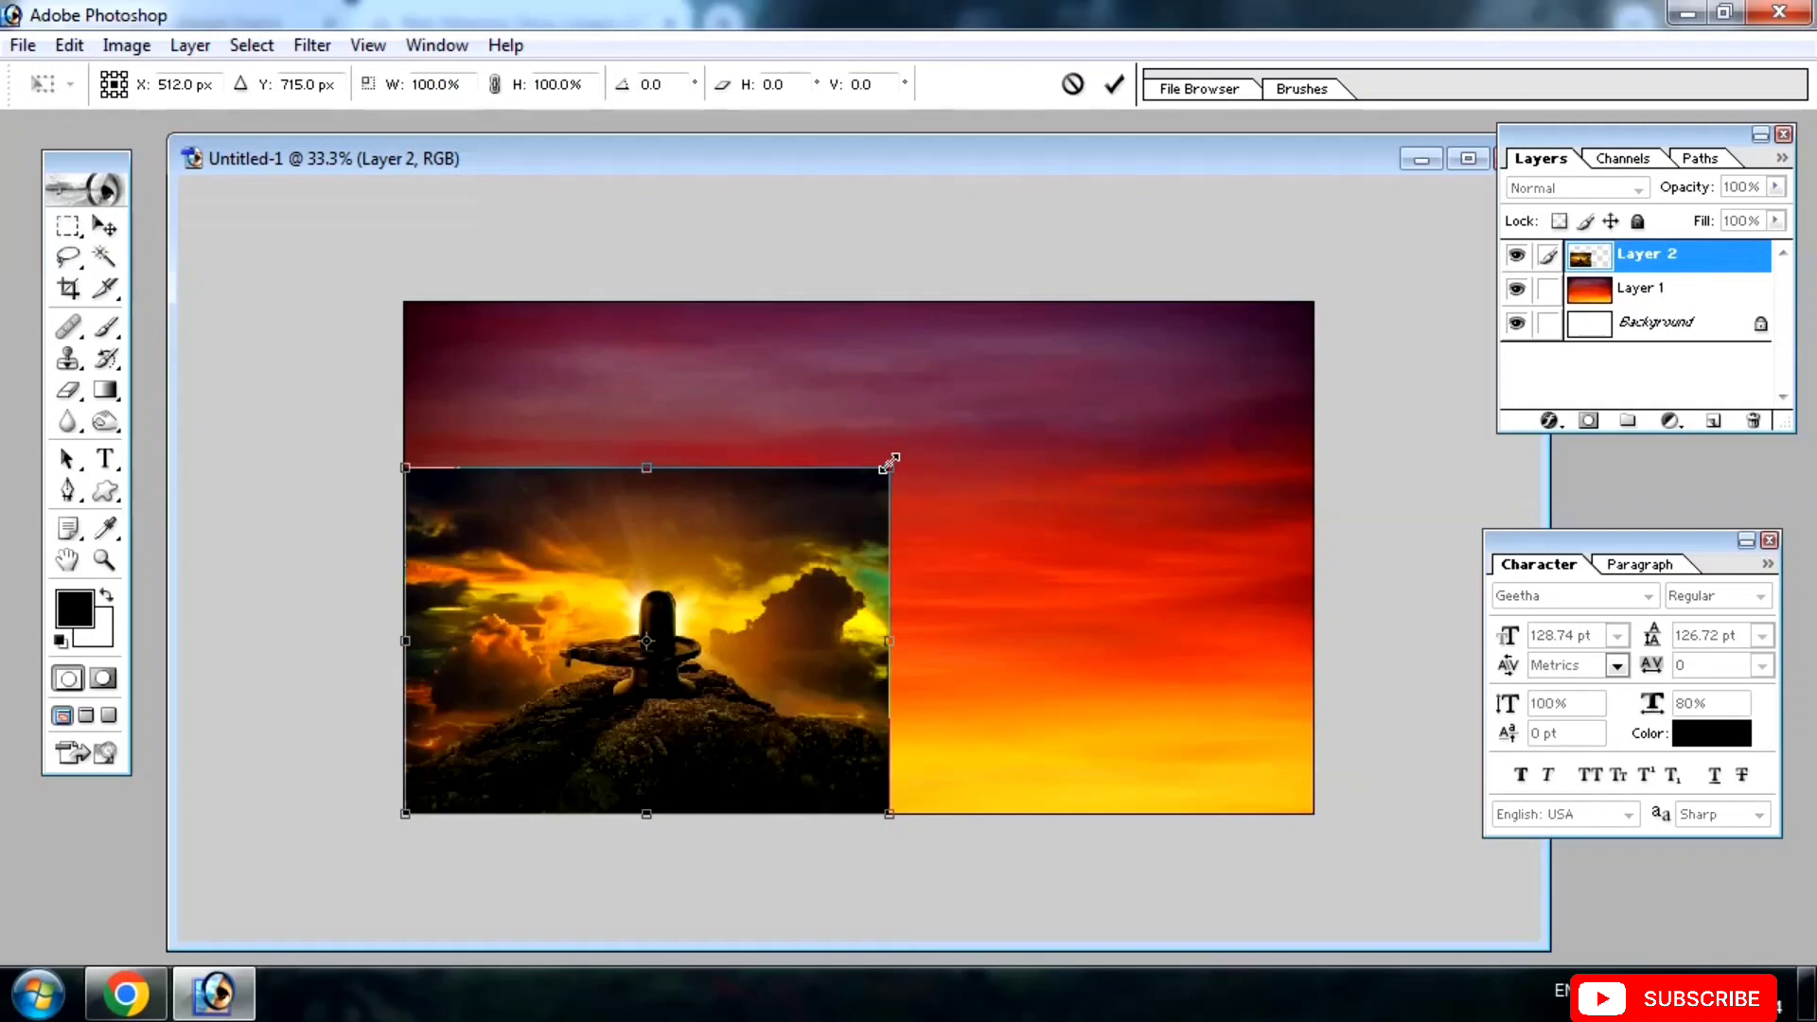
drag(888, 468, 1306, 394)
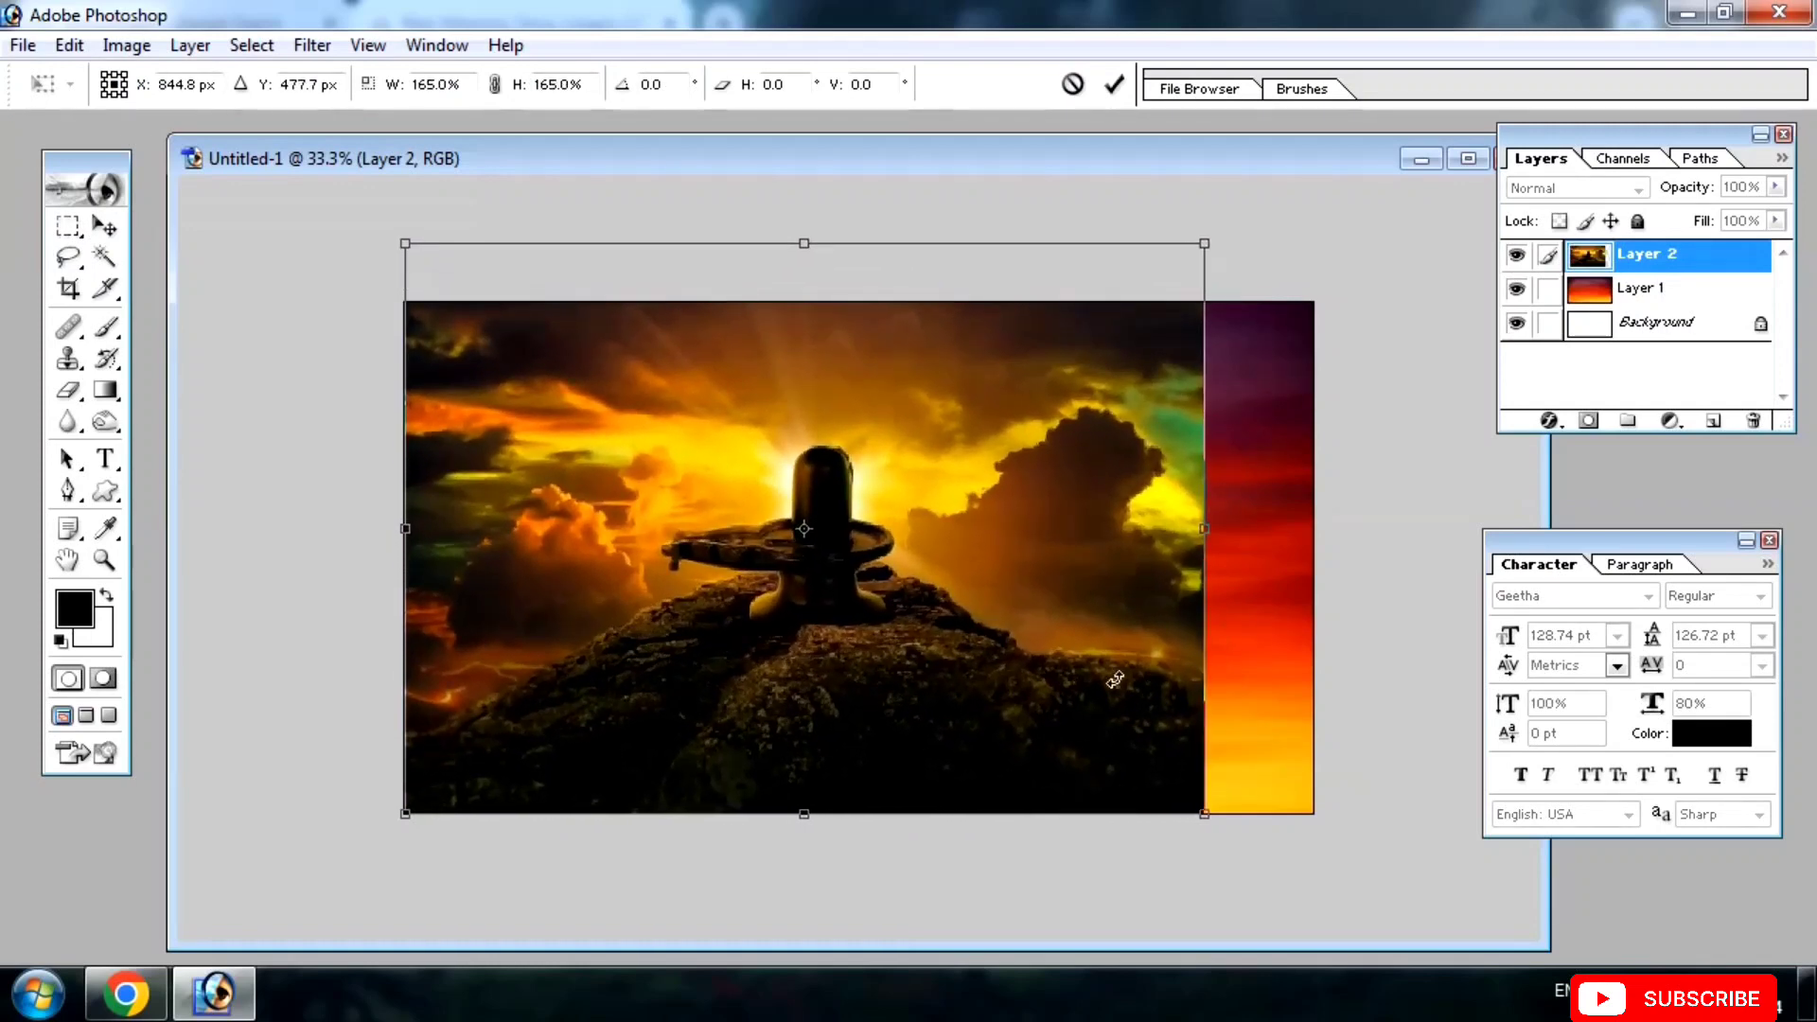
drag(1204, 816, 1314, 885)
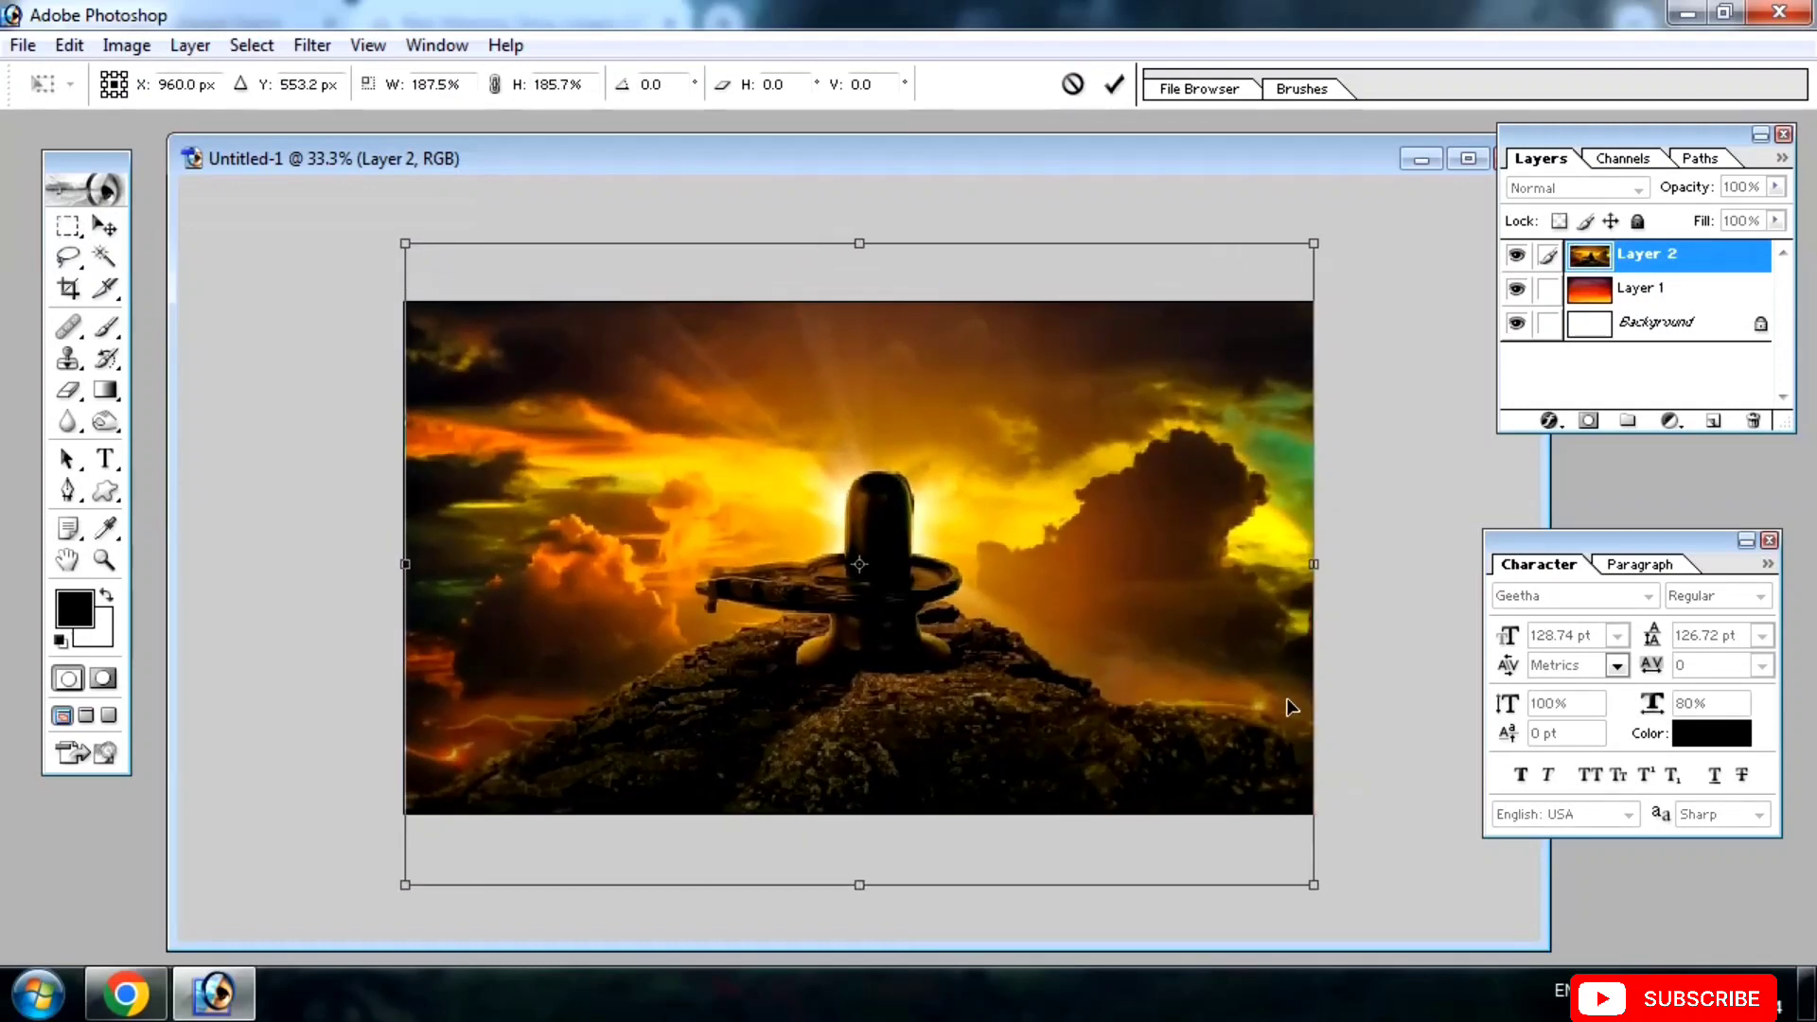
drag(1314, 244, 1321, 237)
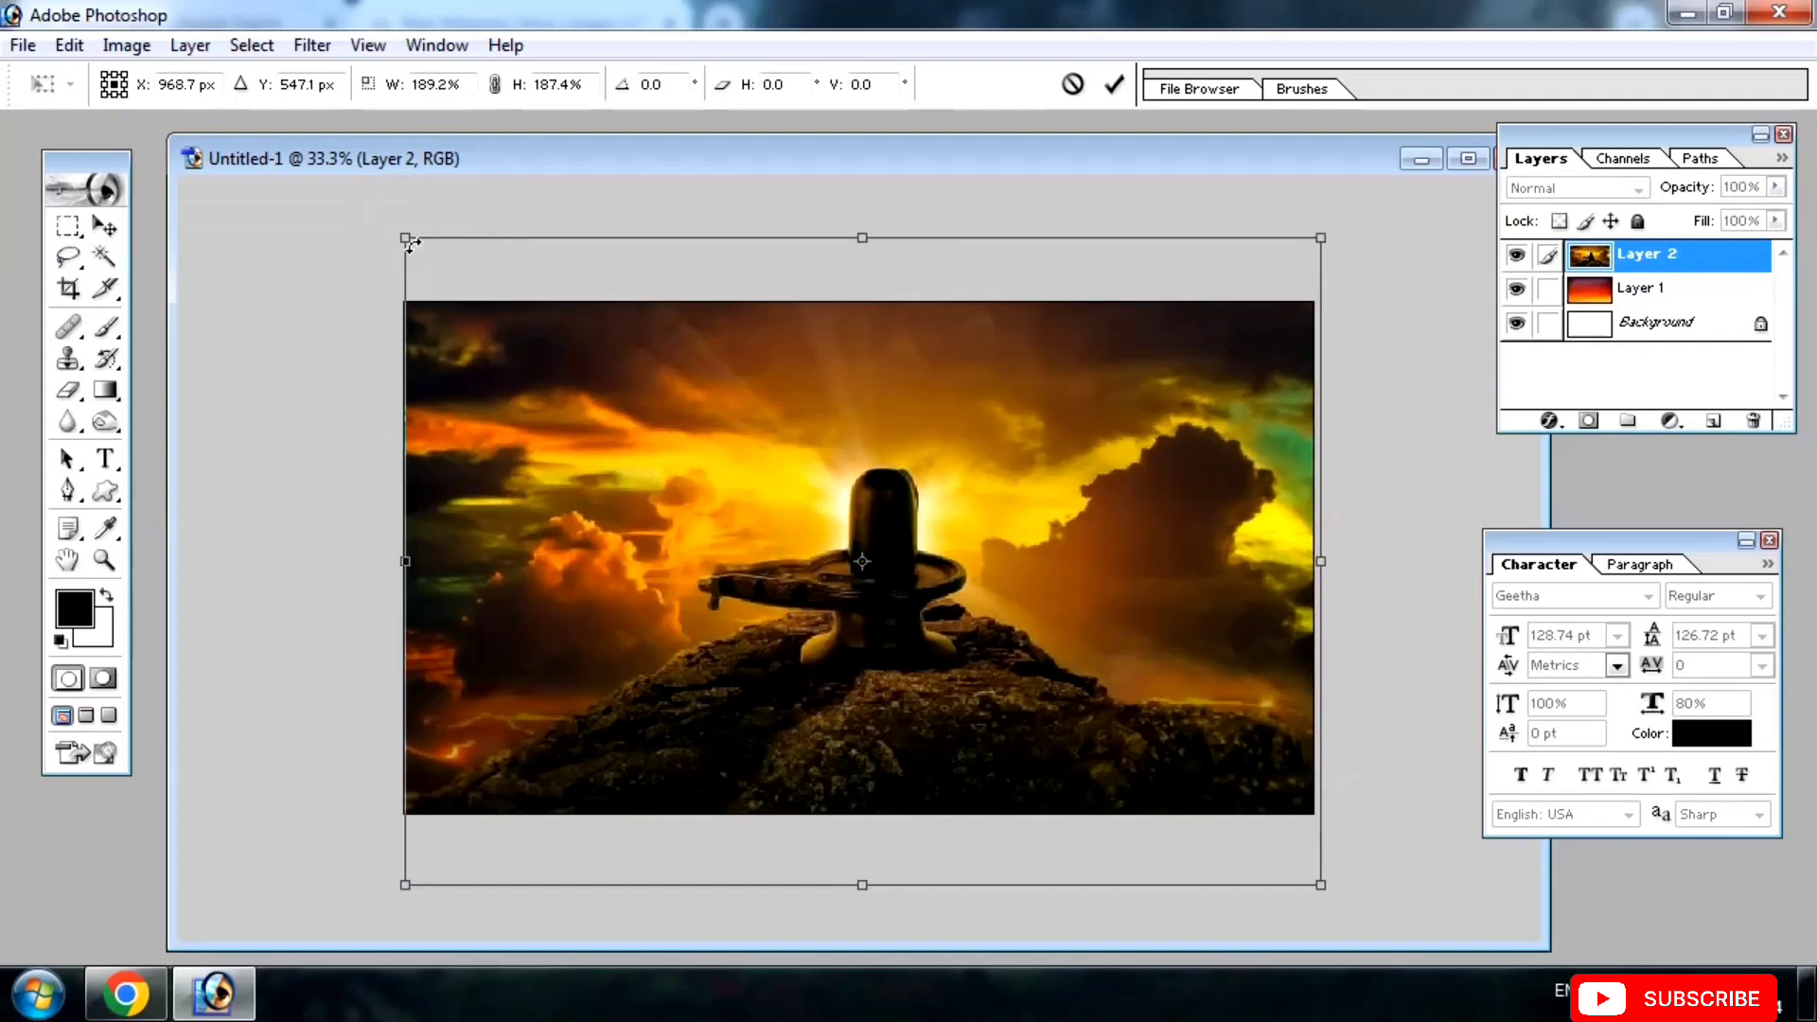
drag(409, 245, 370, 205)
key(Return)
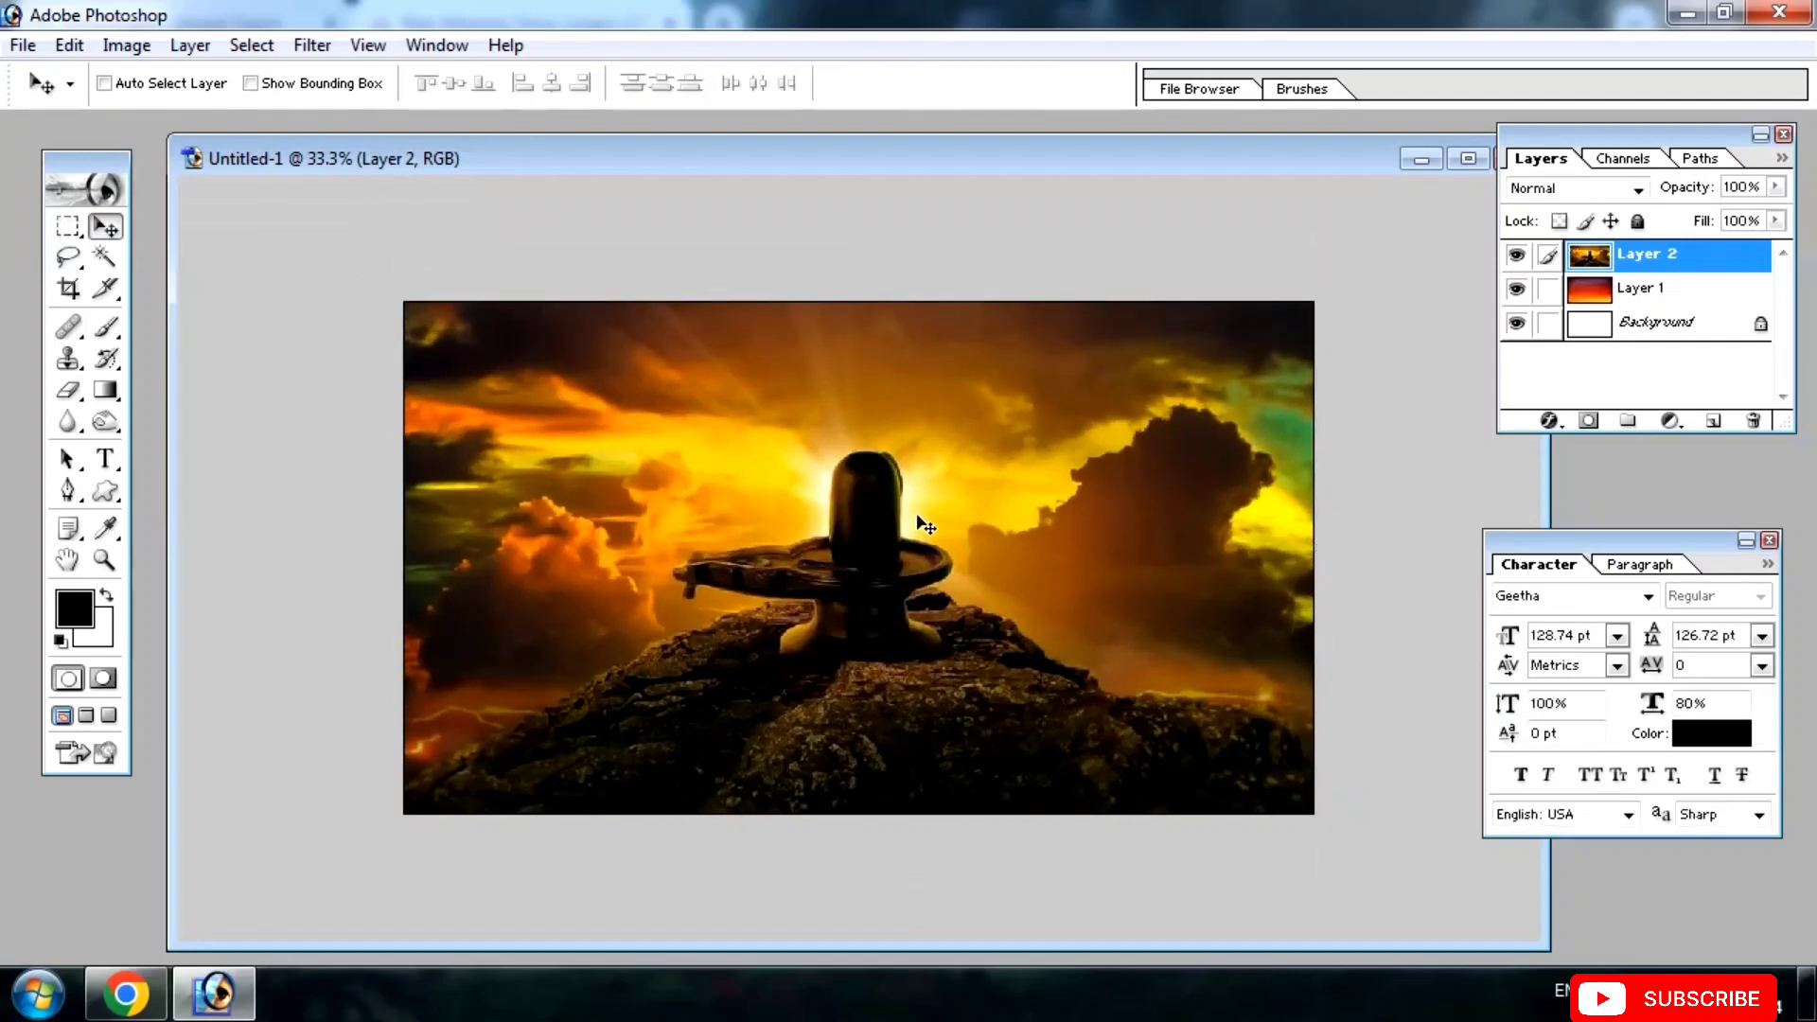
Adjust the lingam layer's Brightness/Contrast to brightness +9 and contrast +15.
click(117, 49)
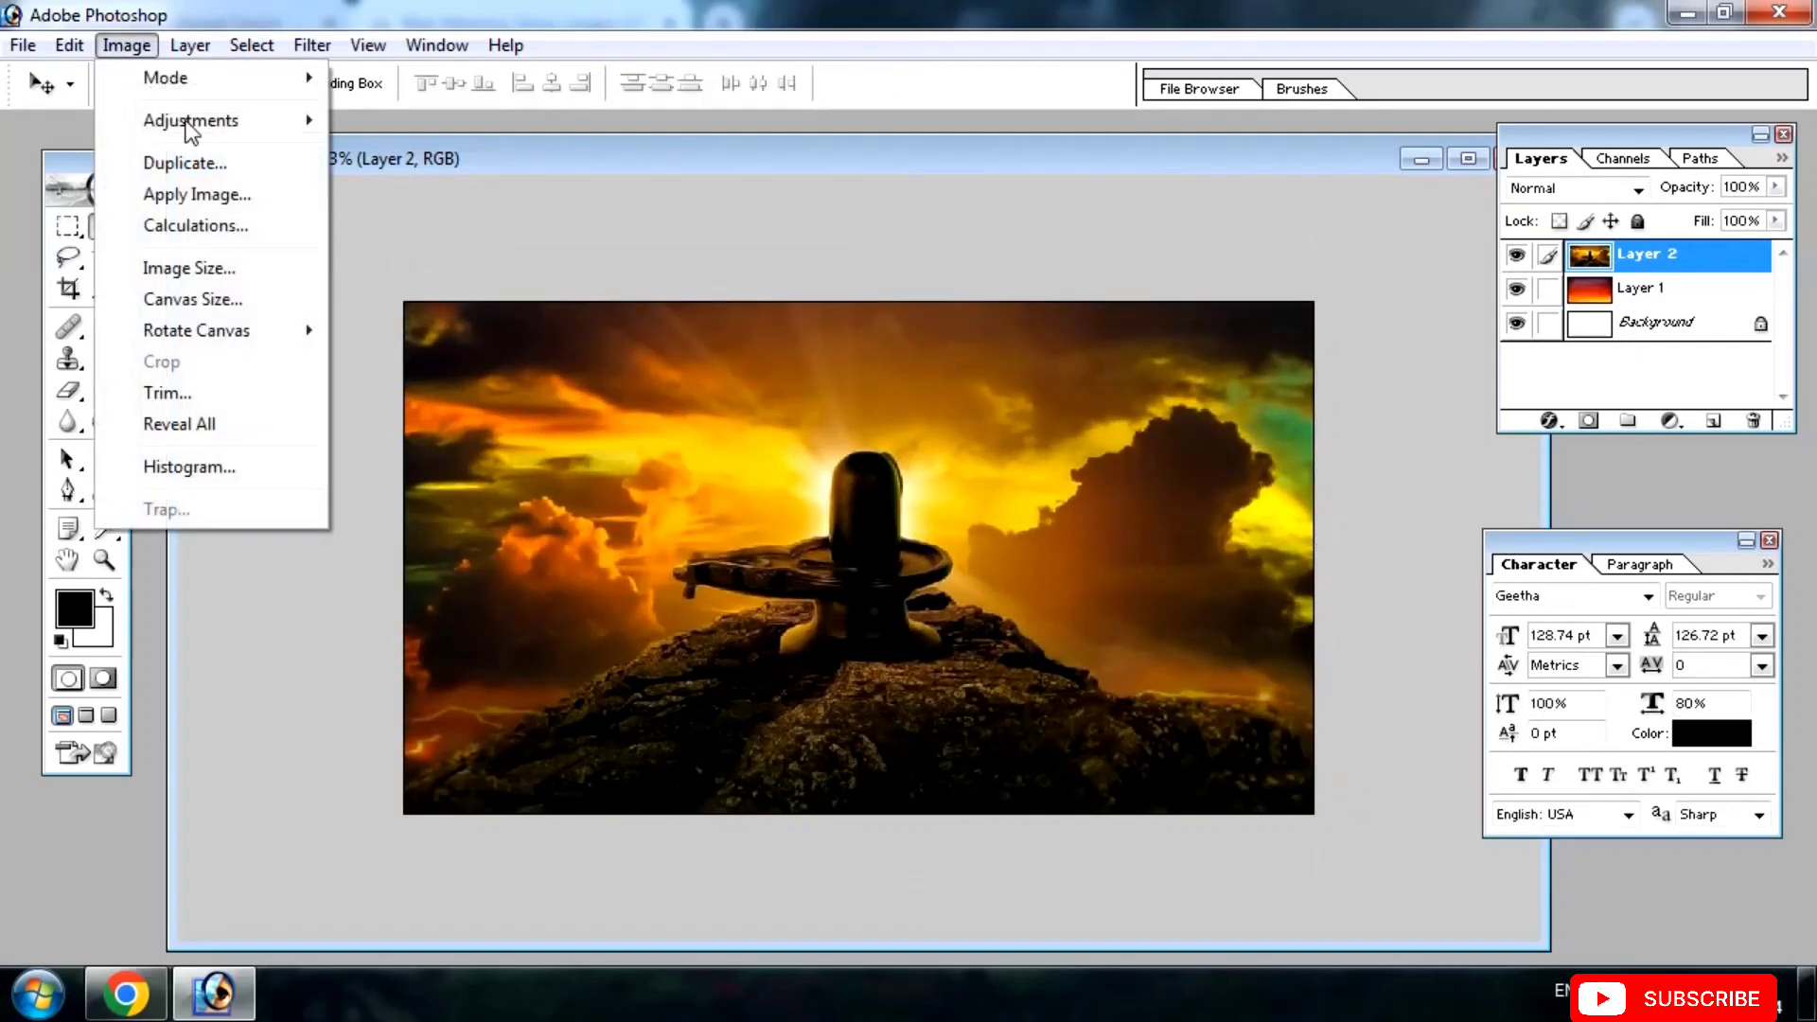
mouse_move(190, 121)
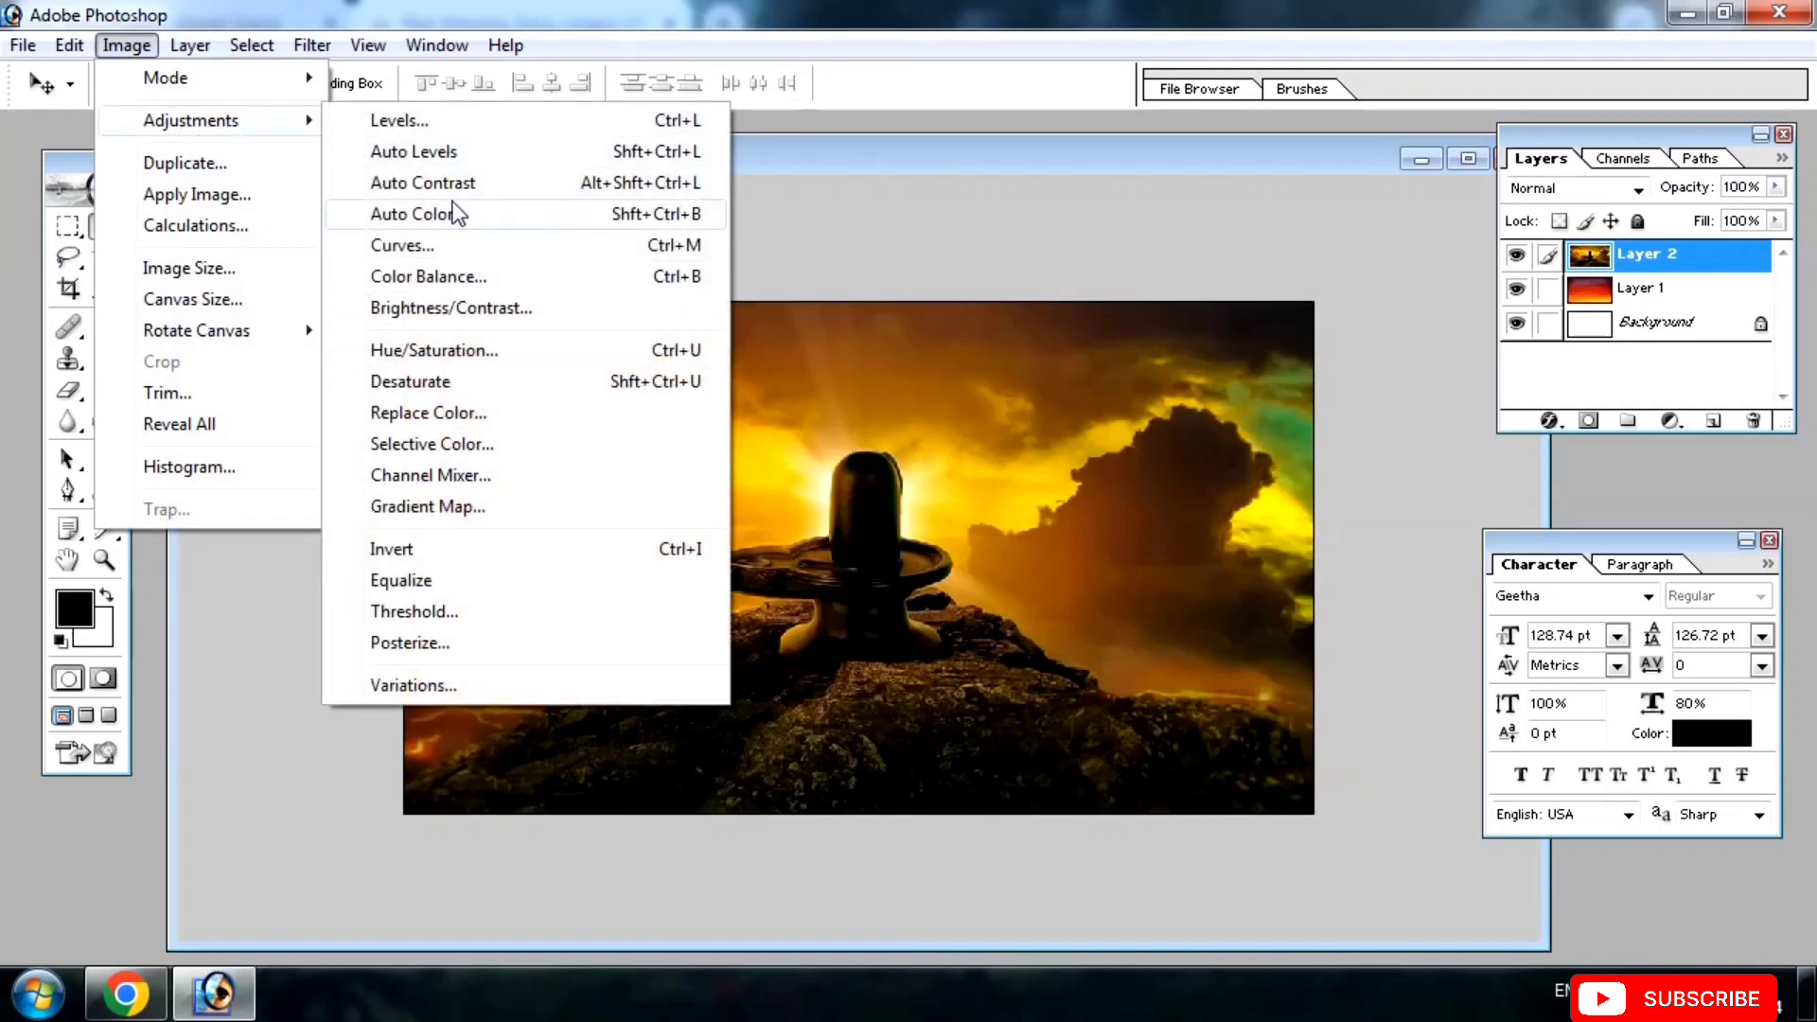
click(451, 308)
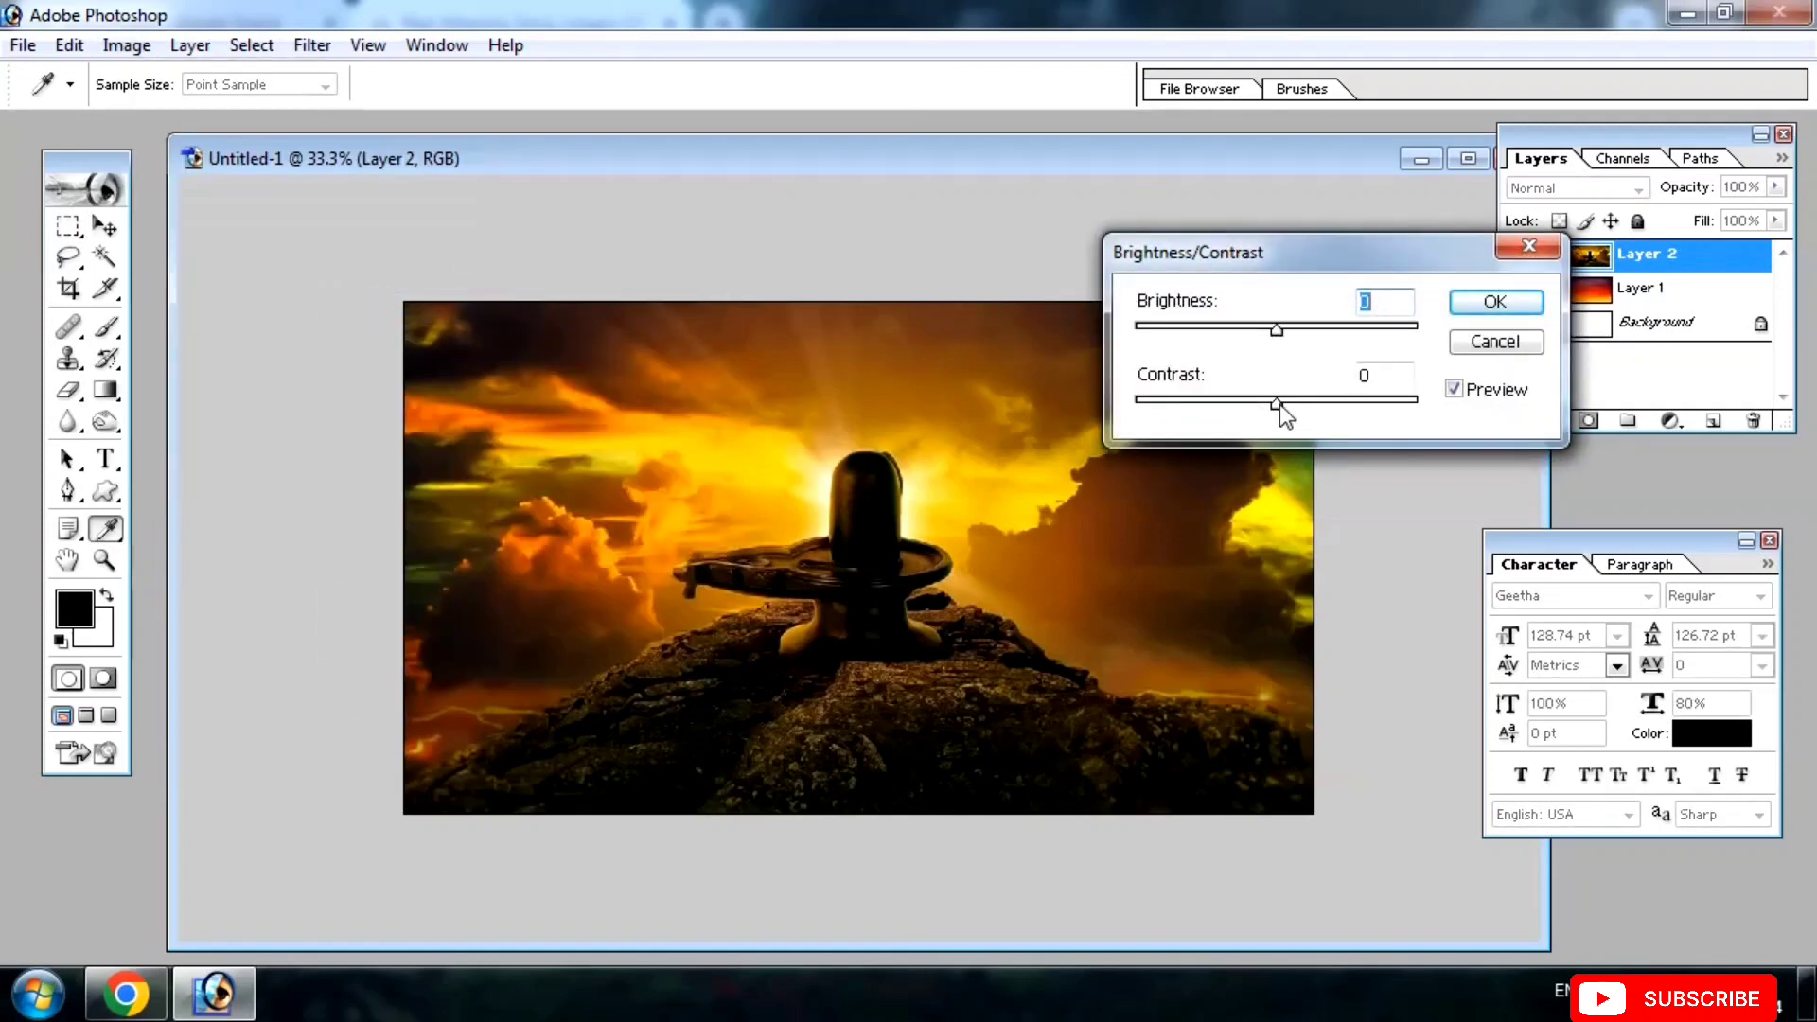
drag(1280, 405, 1298, 405)
drag(1277, 330, 1290, 332)
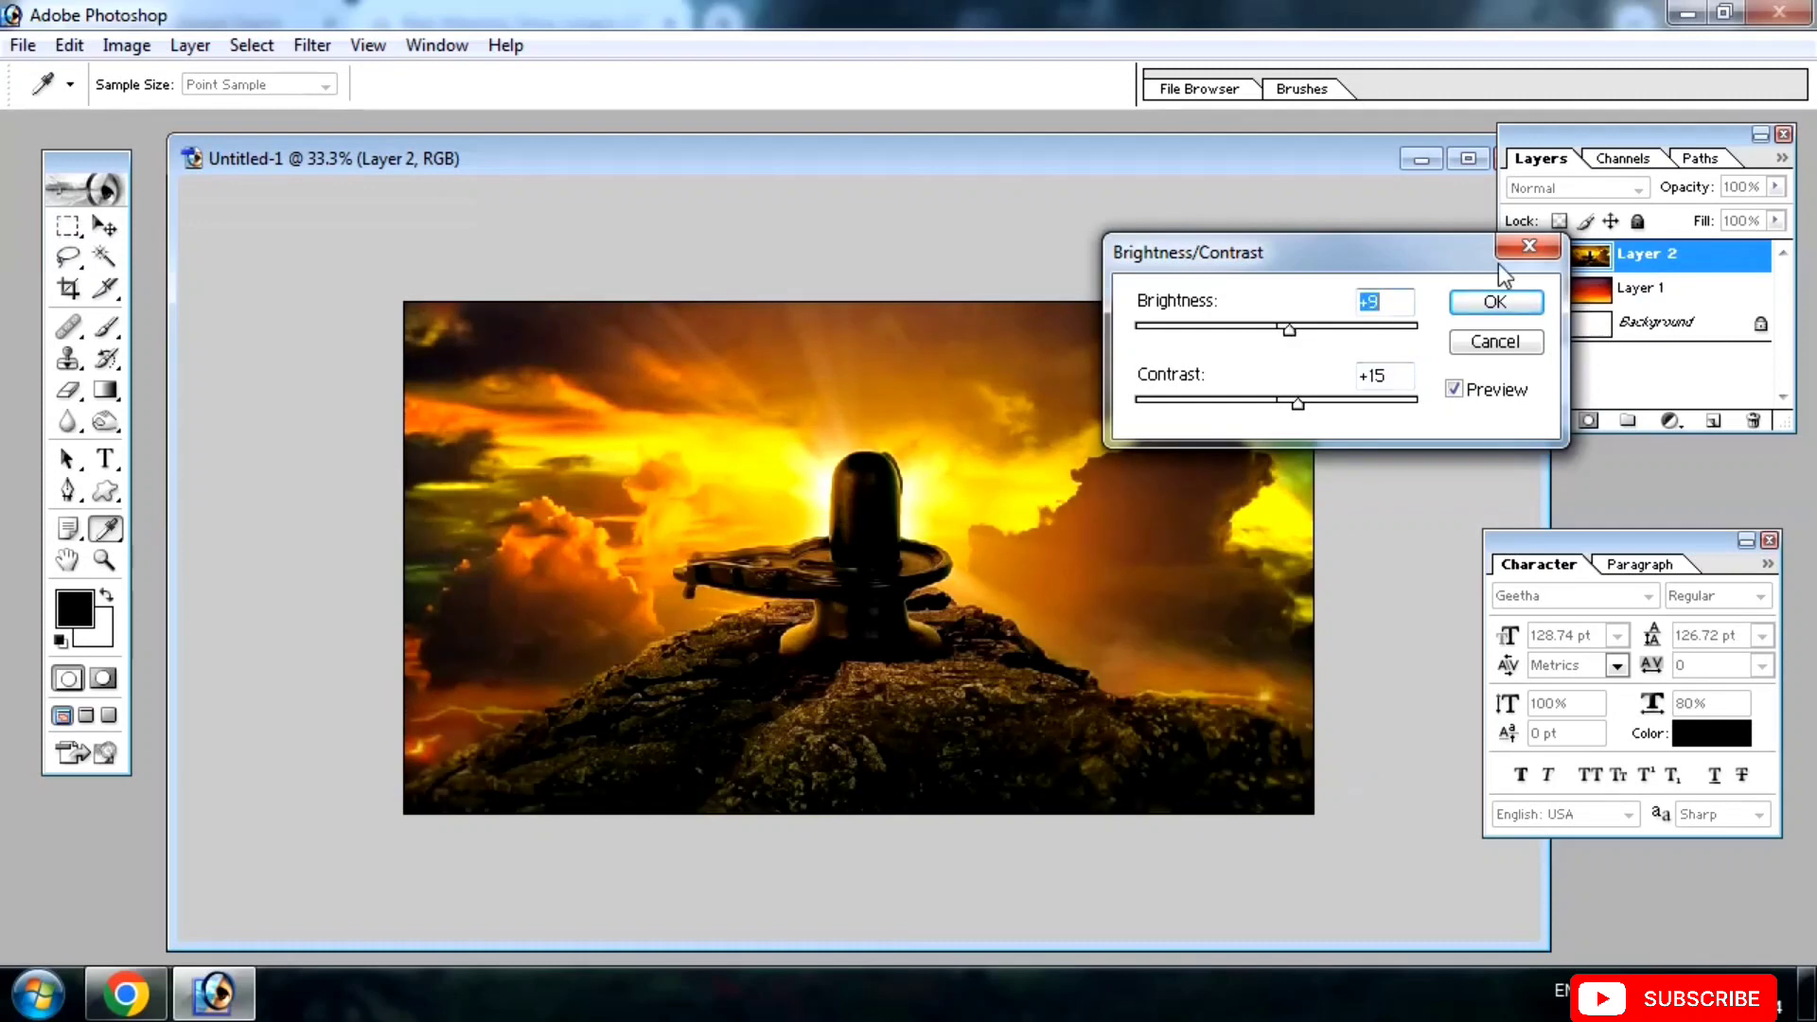
click(1507, 302)
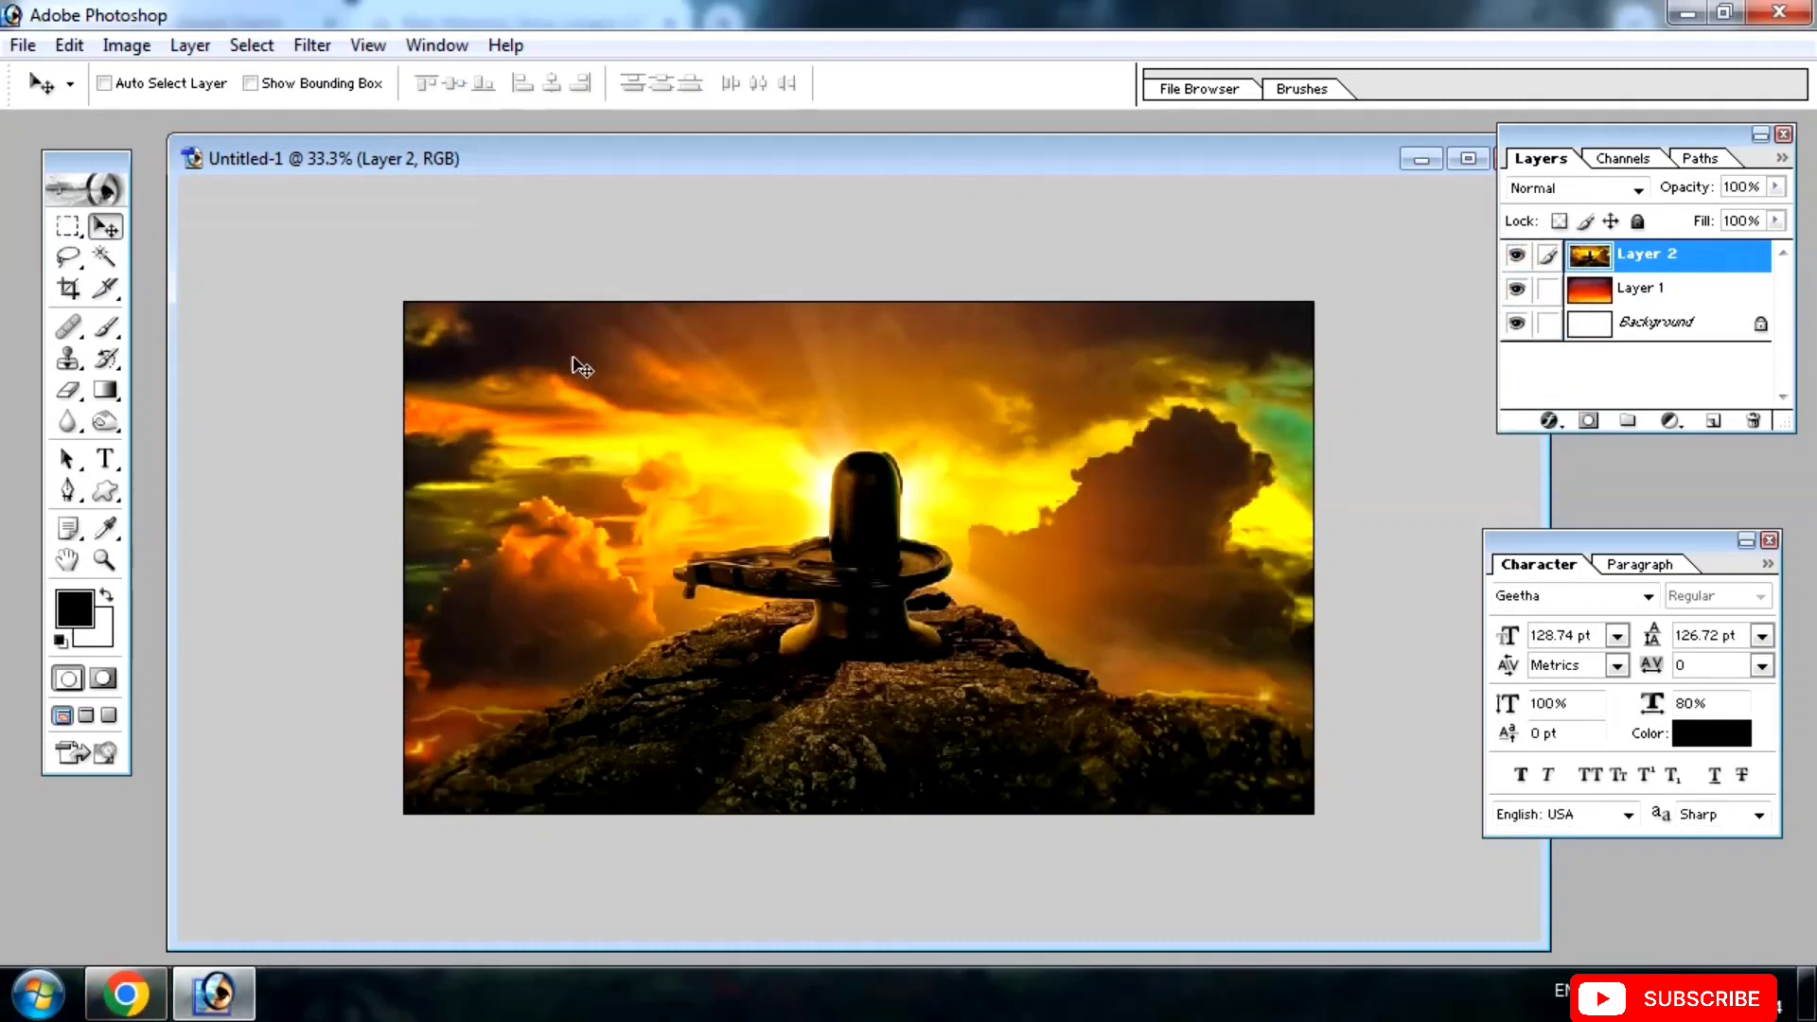
Shrink the document window to fit closely around the canvas and centre it in the workspace.
drag(169, 136, 550, 332)
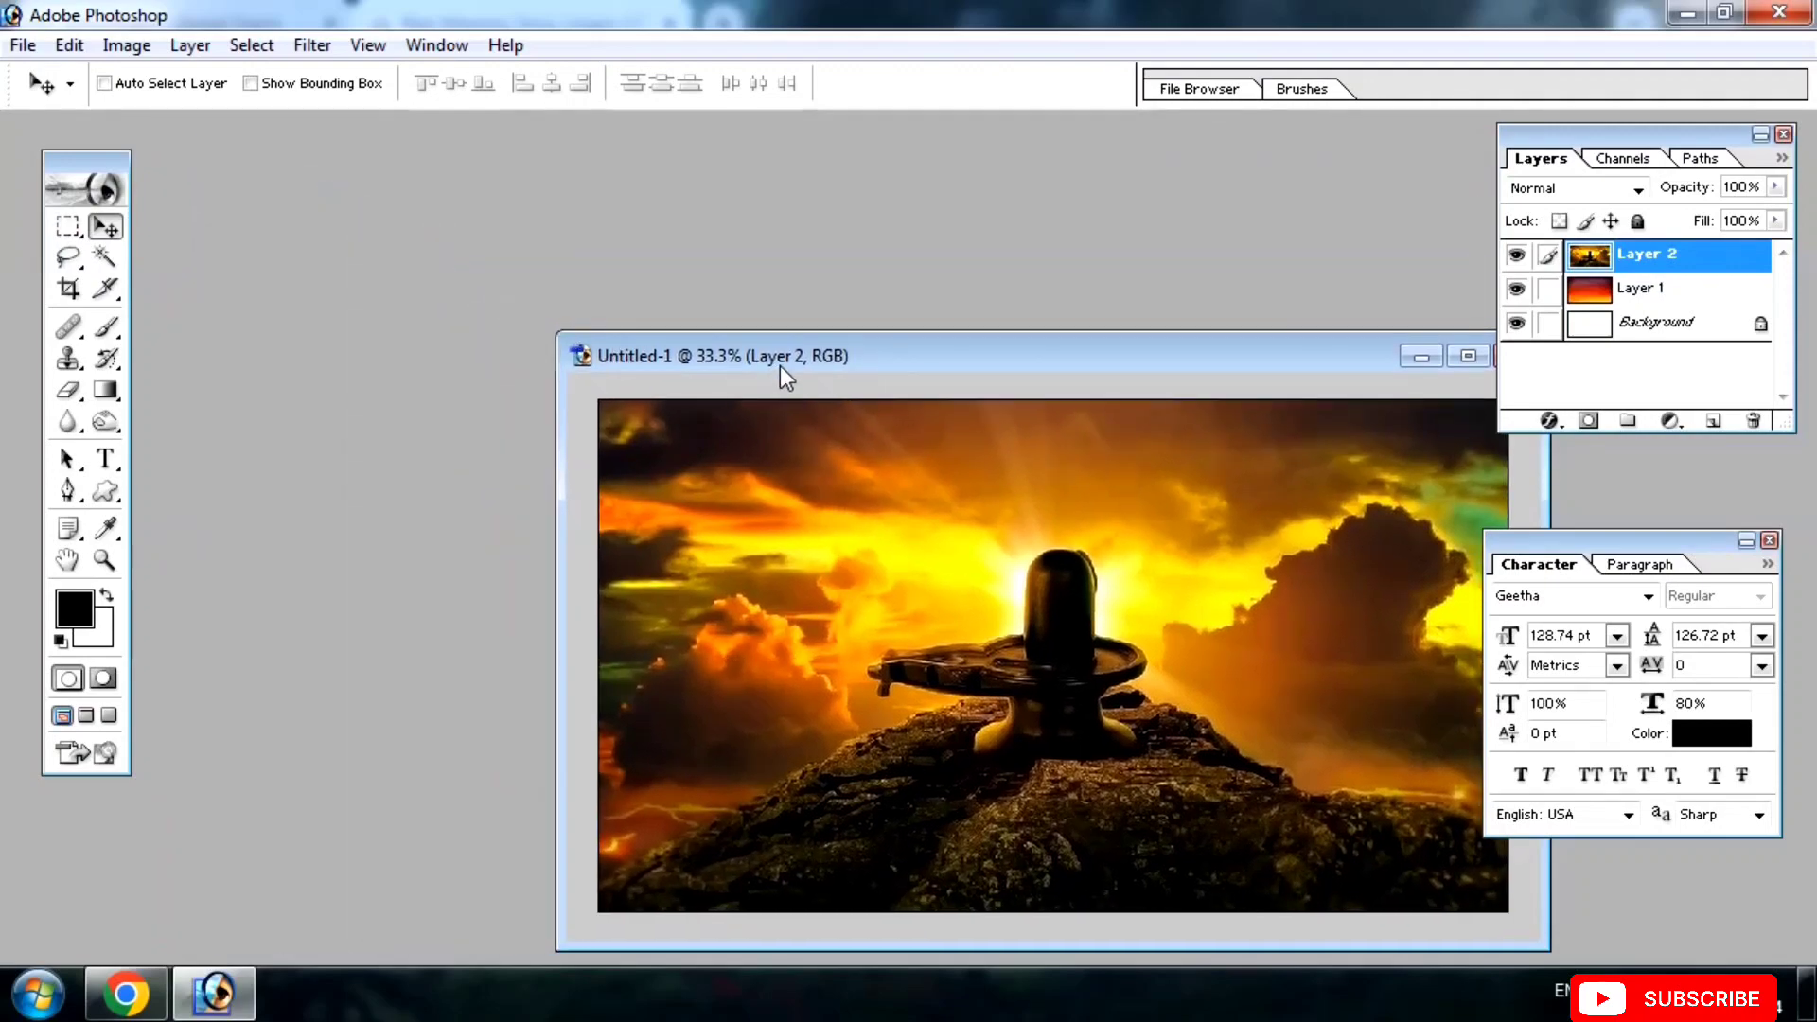
drag(780, 365, 604, 229)
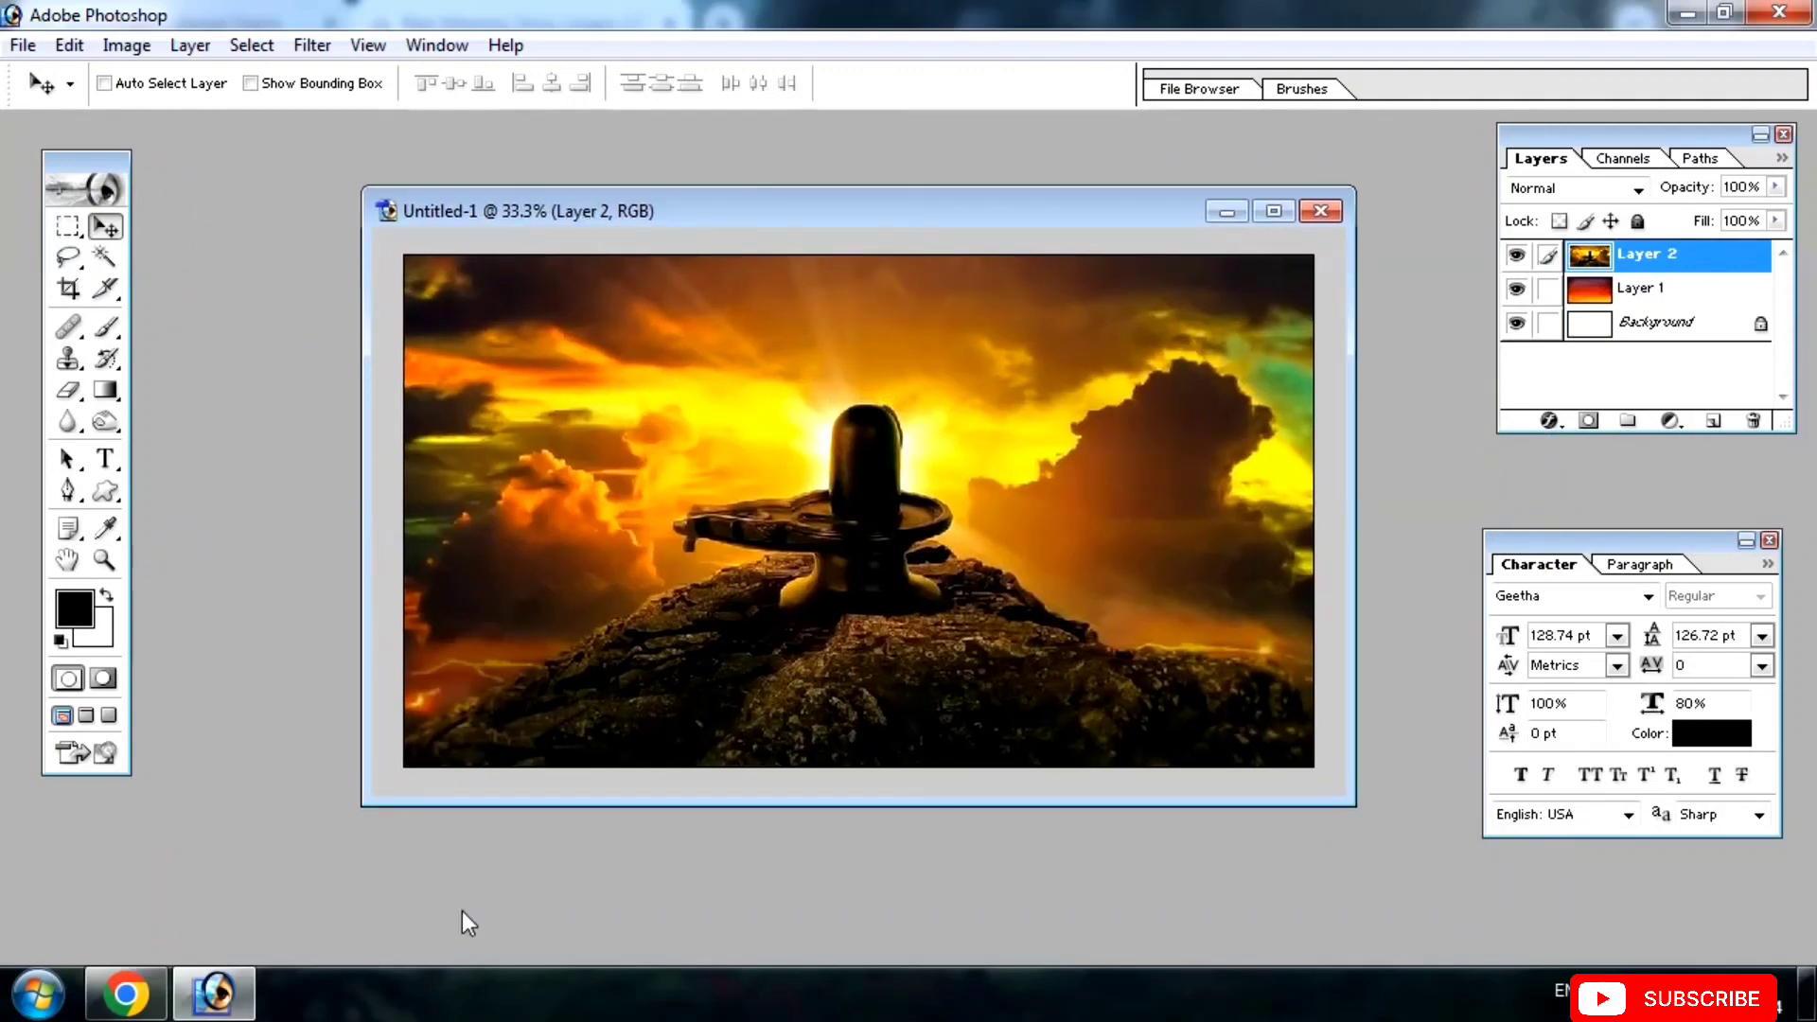
Switch to Chrome, close the full-size lingam image and search Google Images for "shiva lord".
click(126, 994)
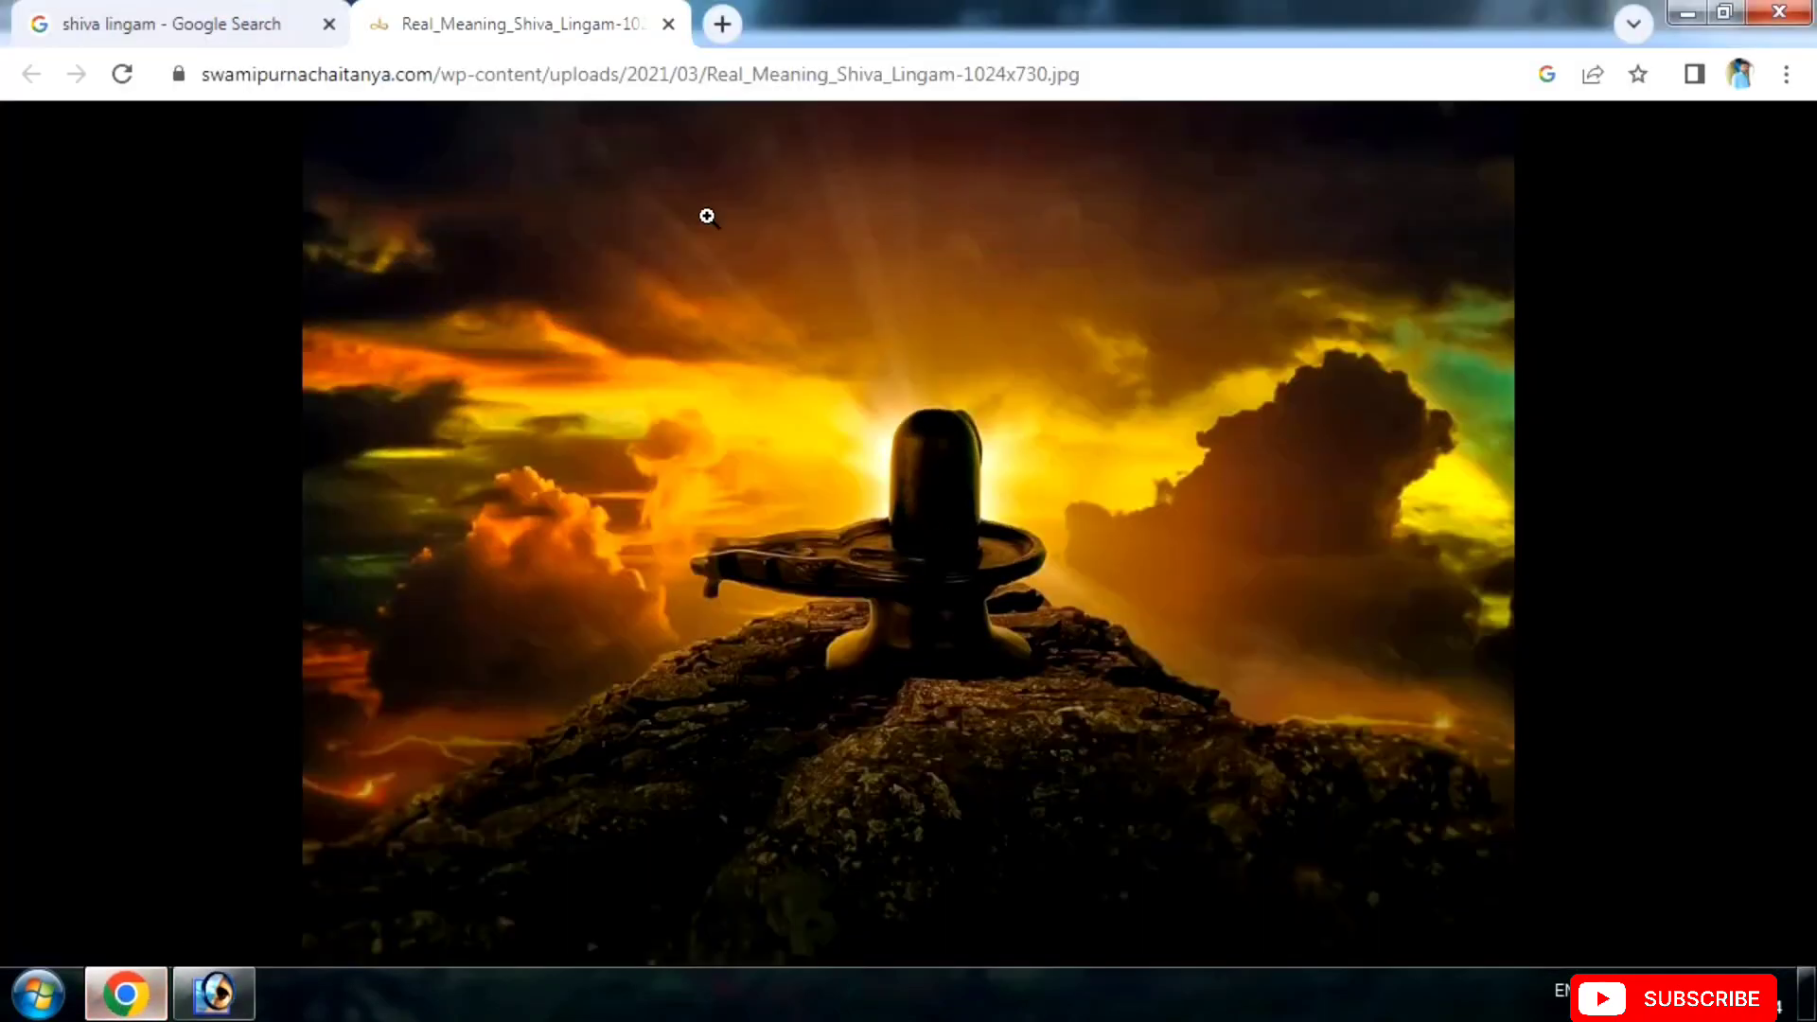
click(668, 24)
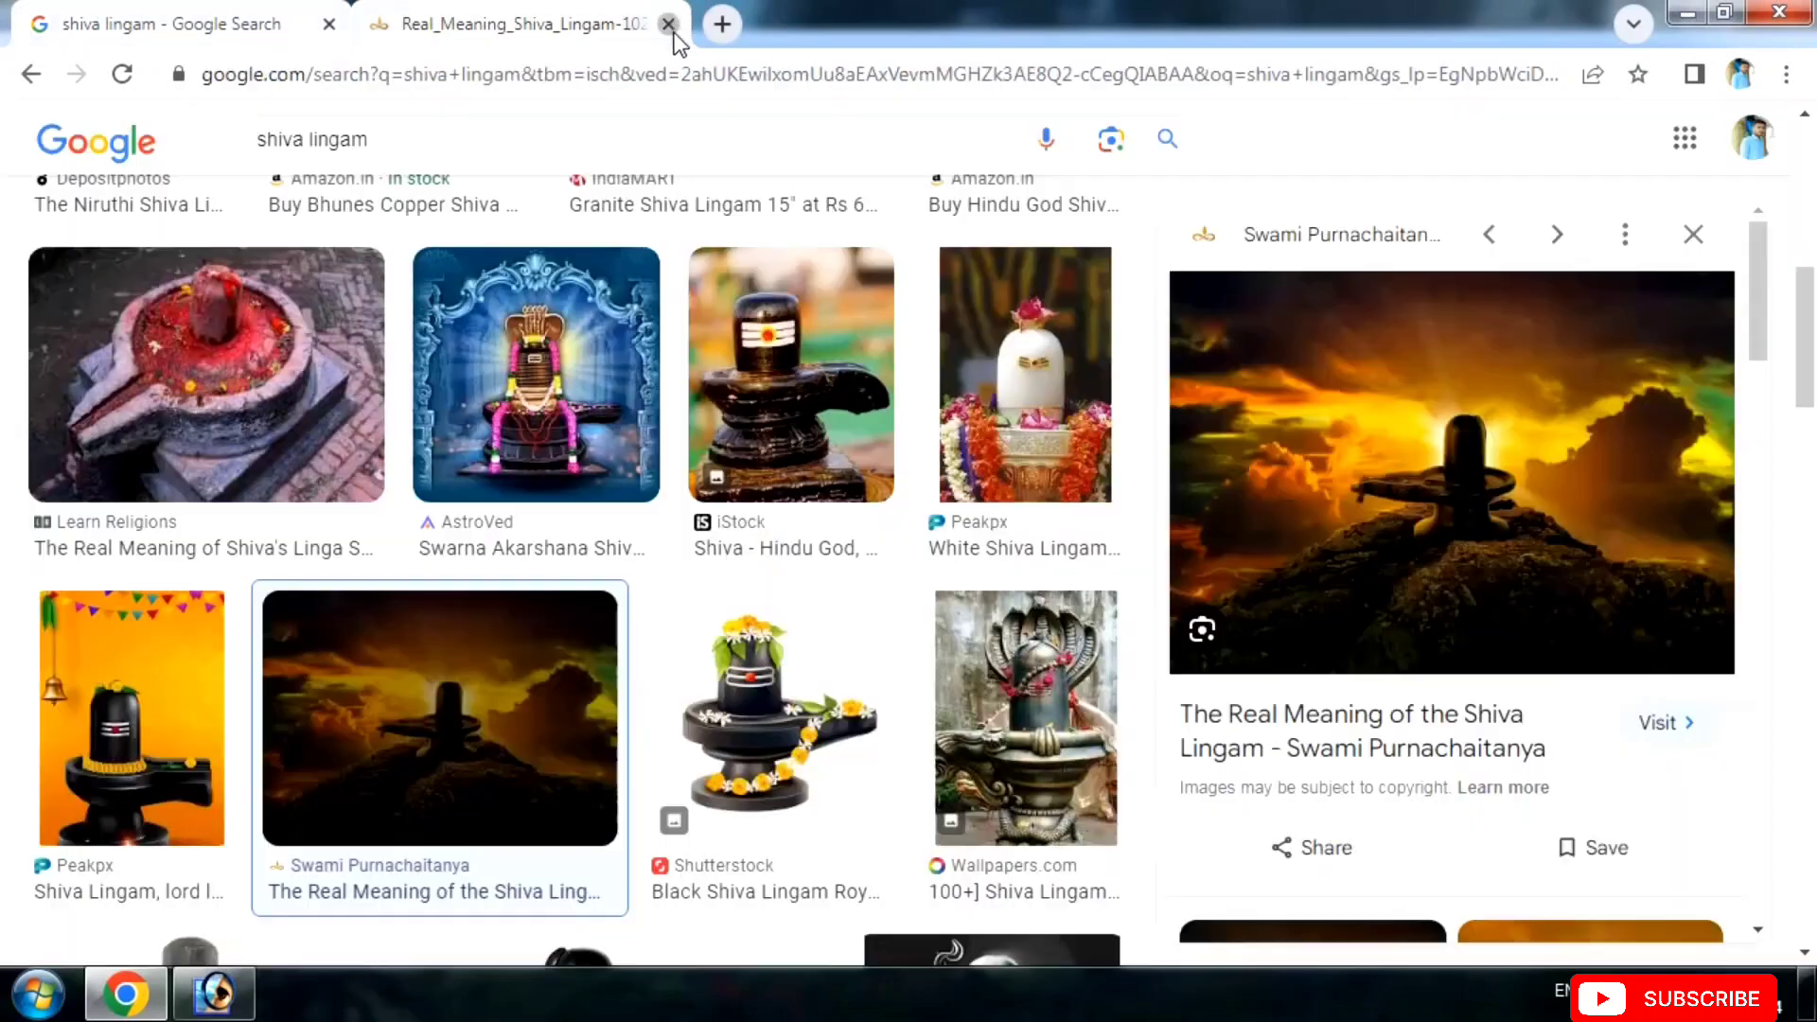
double_click(312, 140)
text(lor)
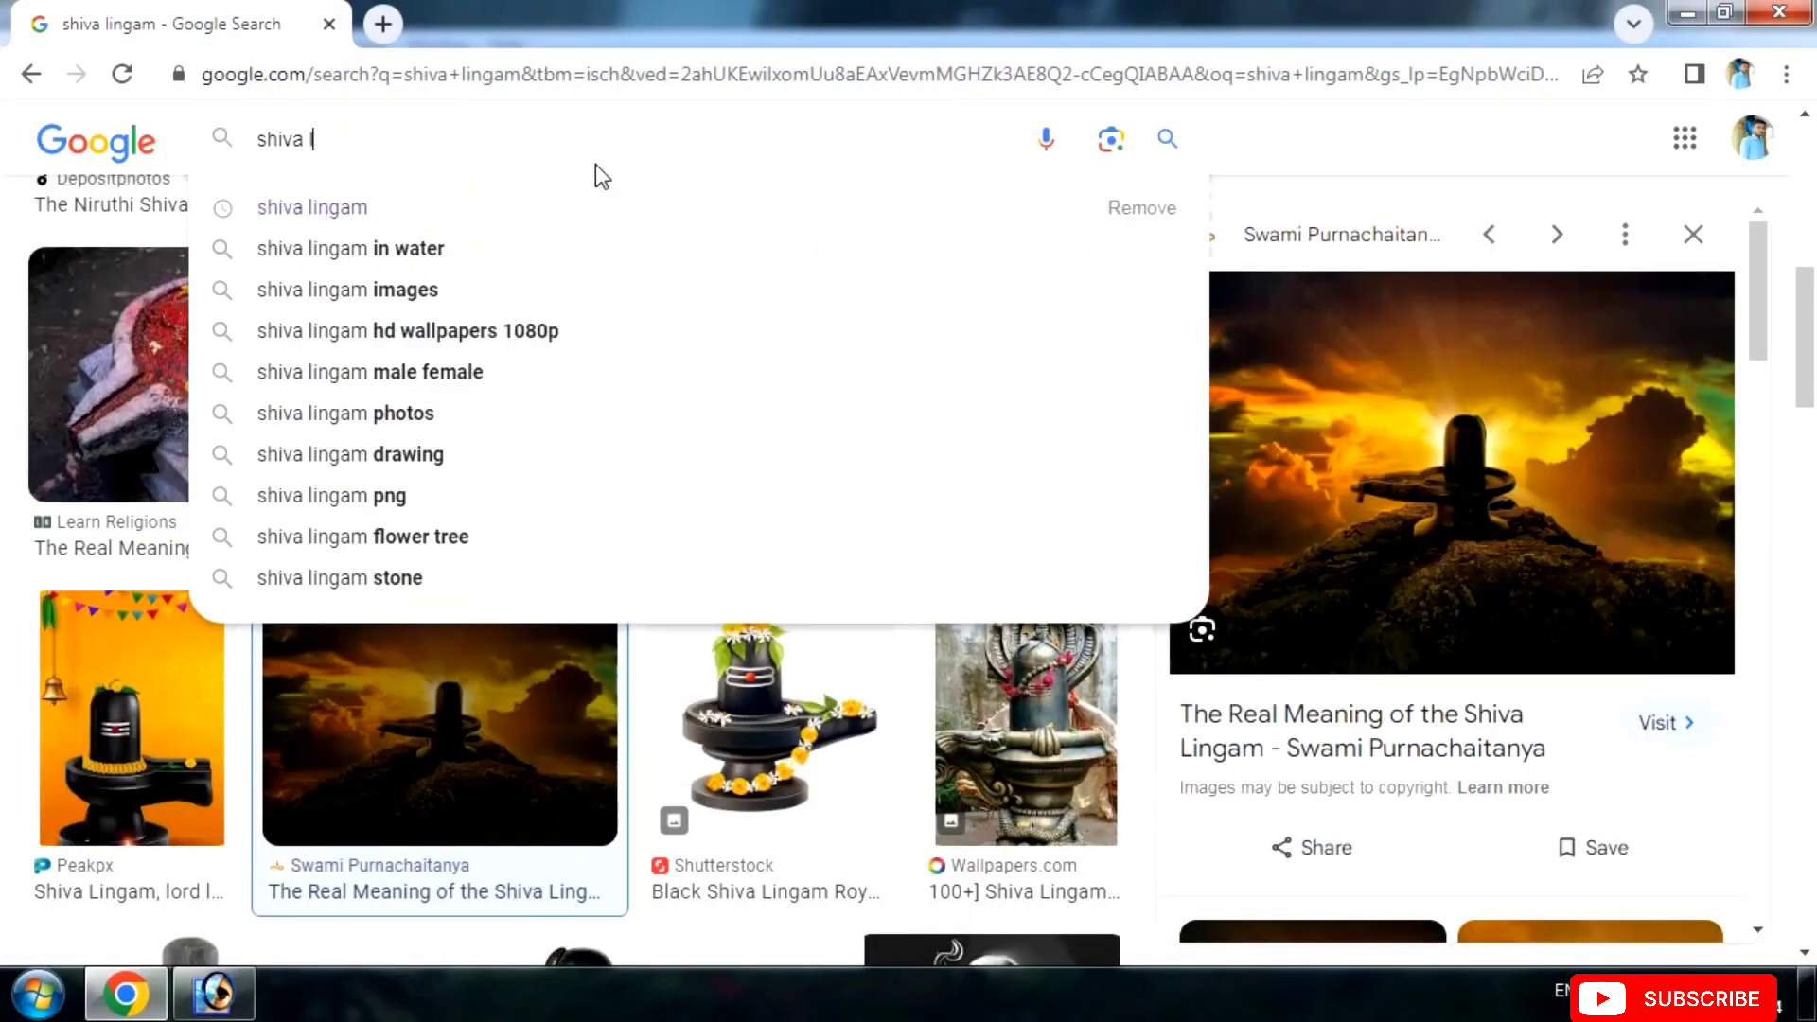
key(Return)
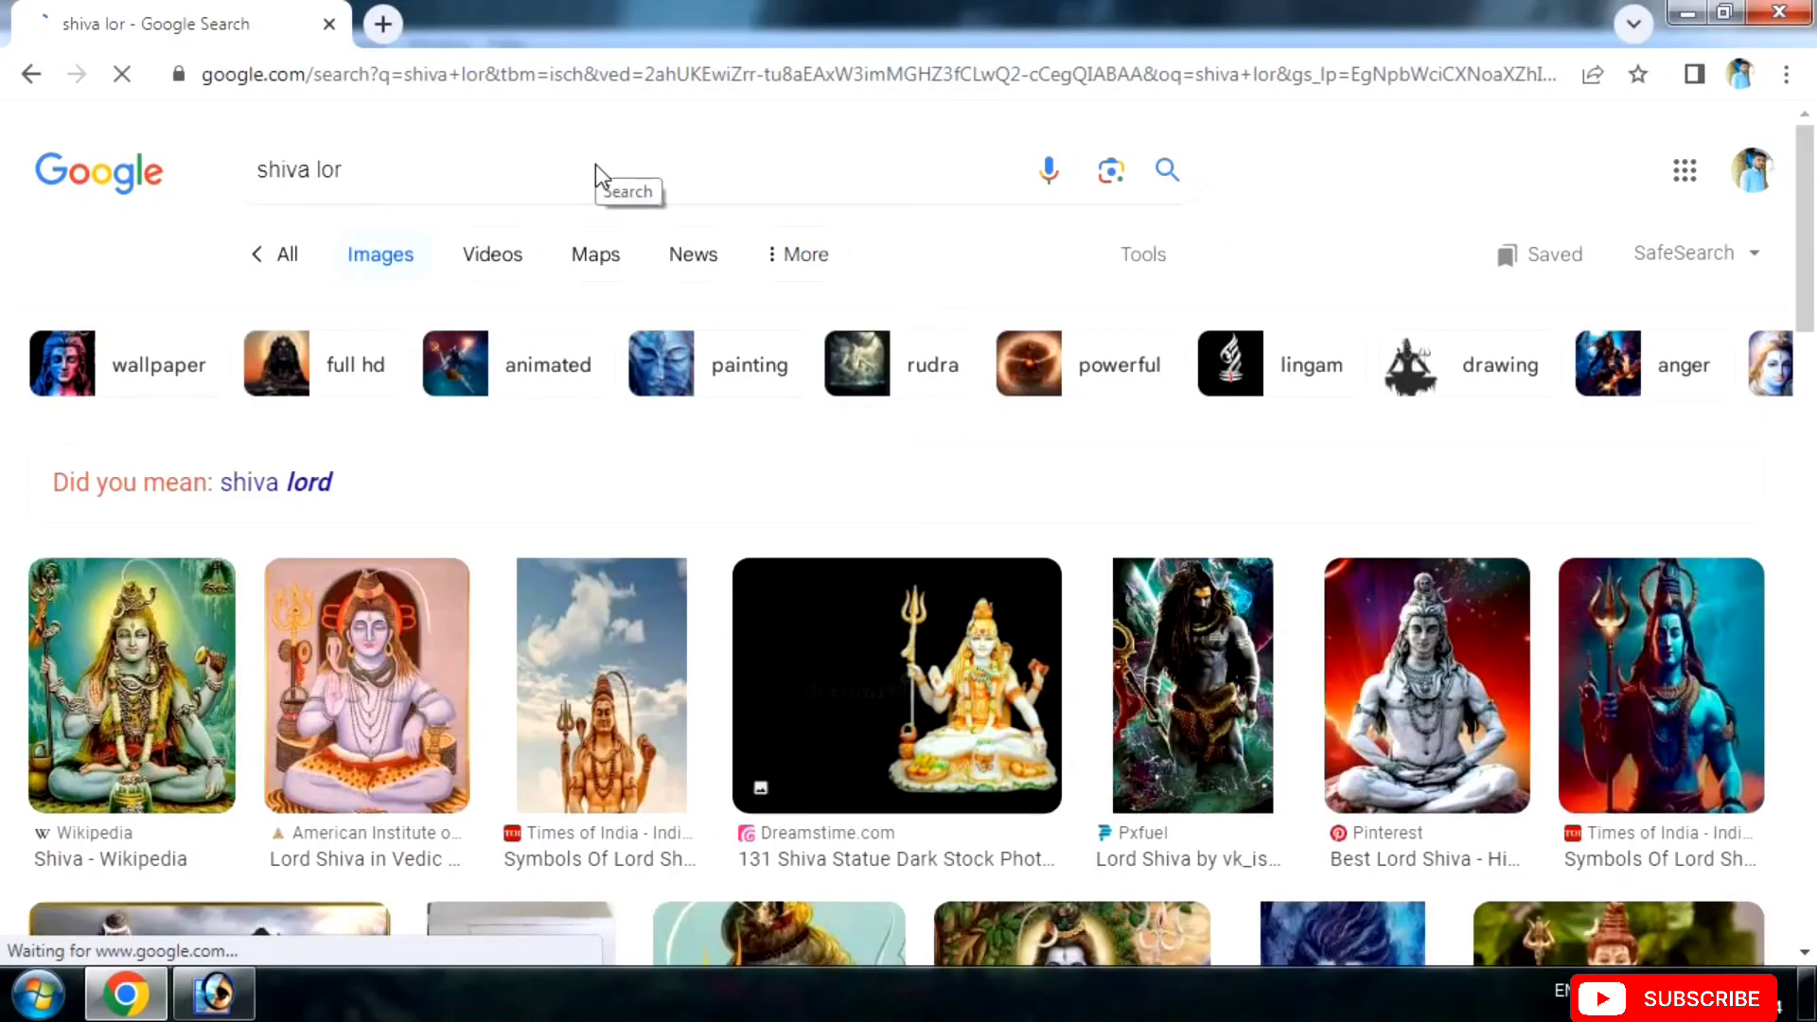
click(599, 169)
text(d)
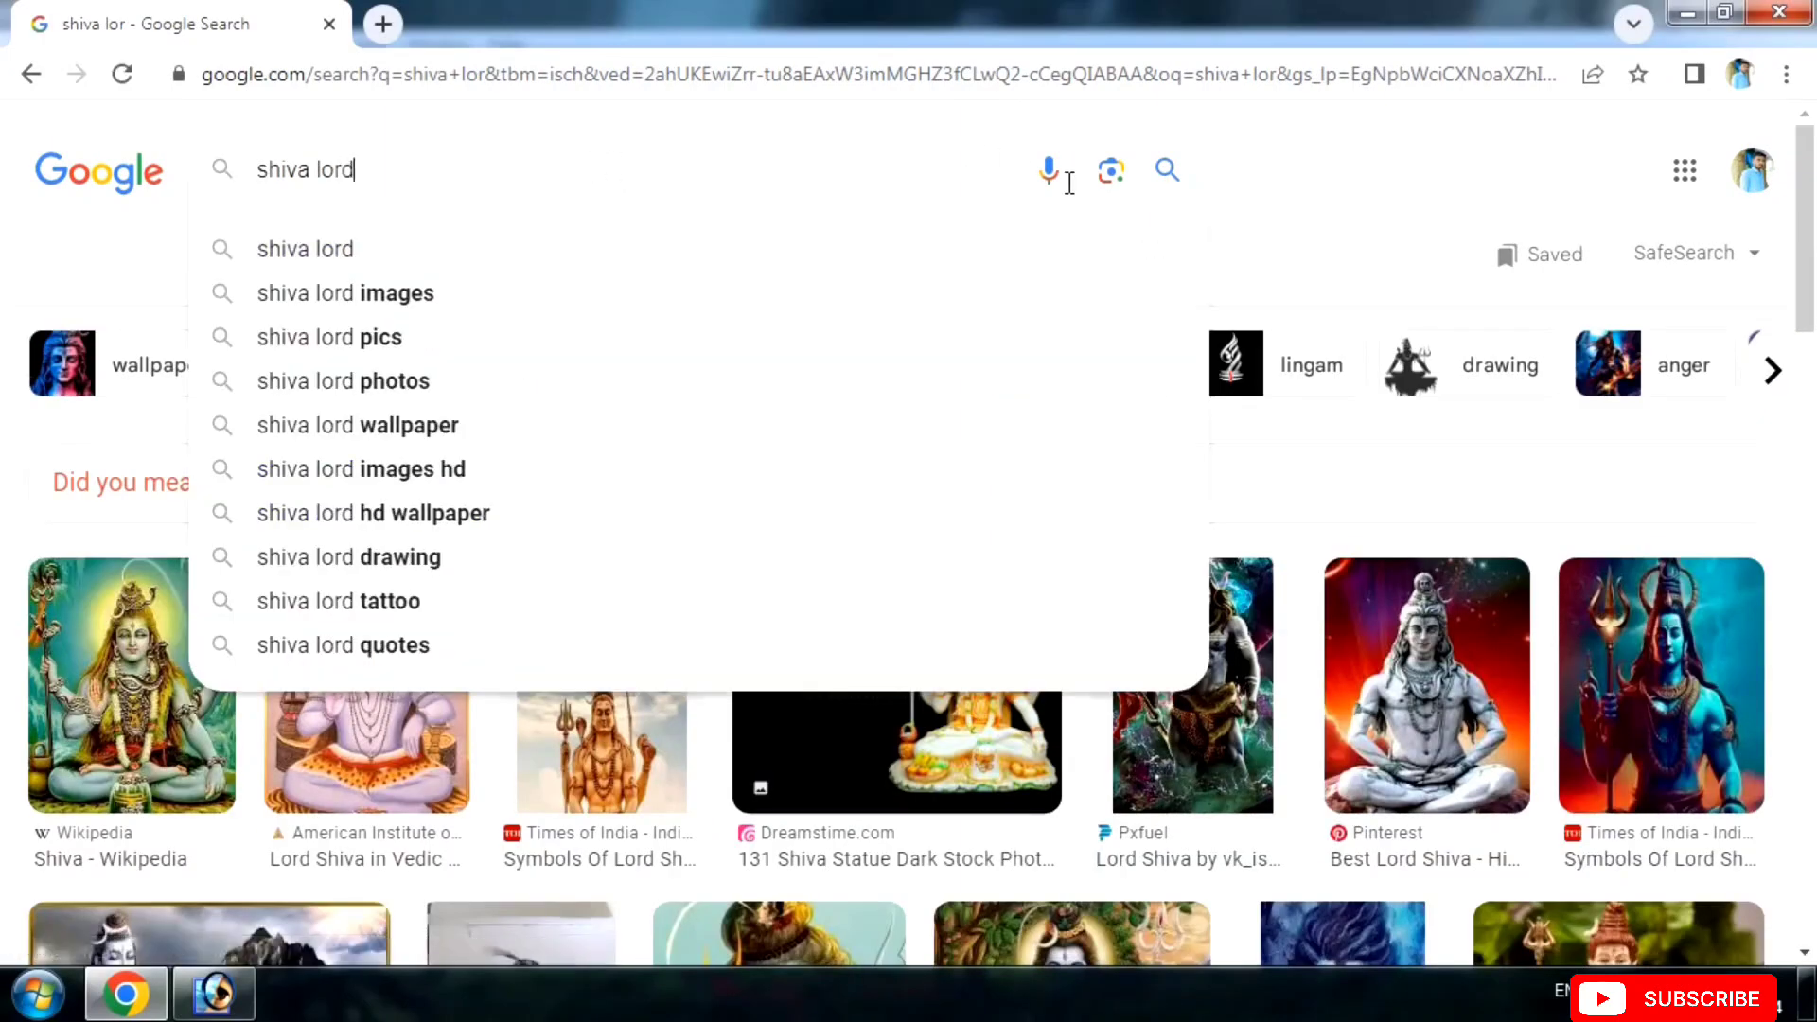
click(1167, 170)
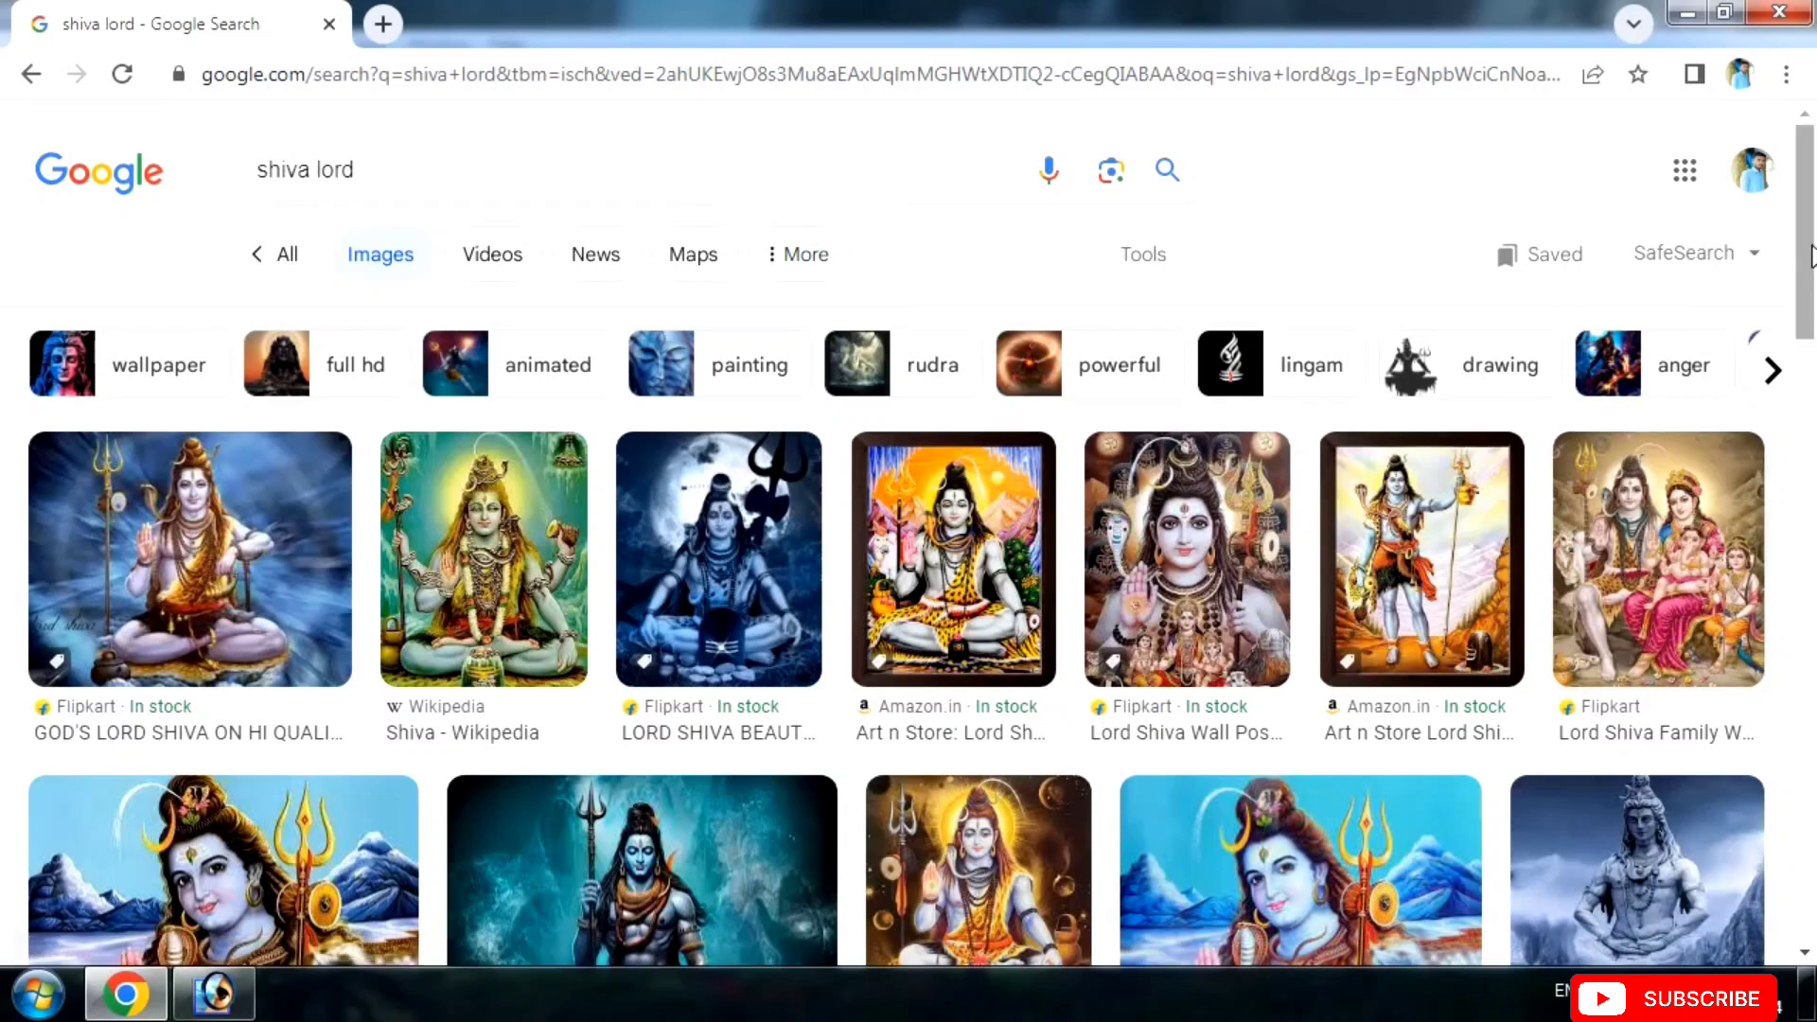
Examine the "shiva lord" image results and the related images of several previews for a suitable Shiva picture.
scroll(1803, 357, down, 4)
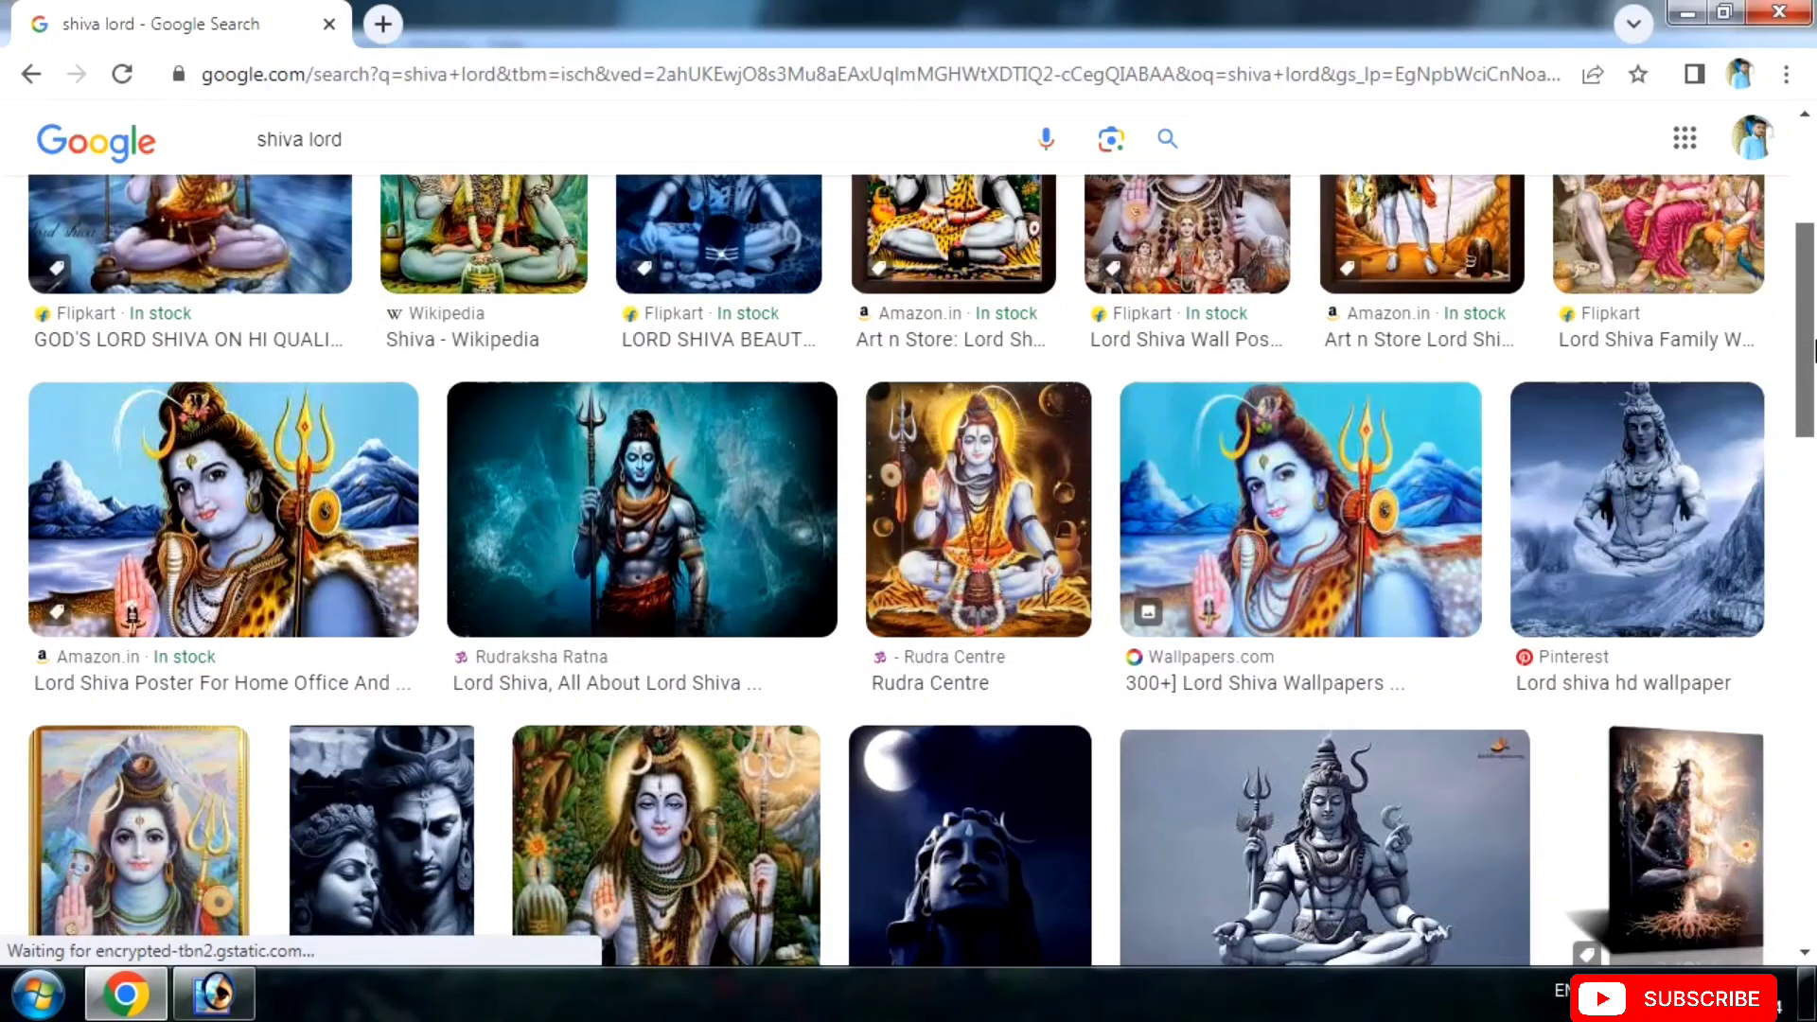
drag(1814, 350, 1812, 751)
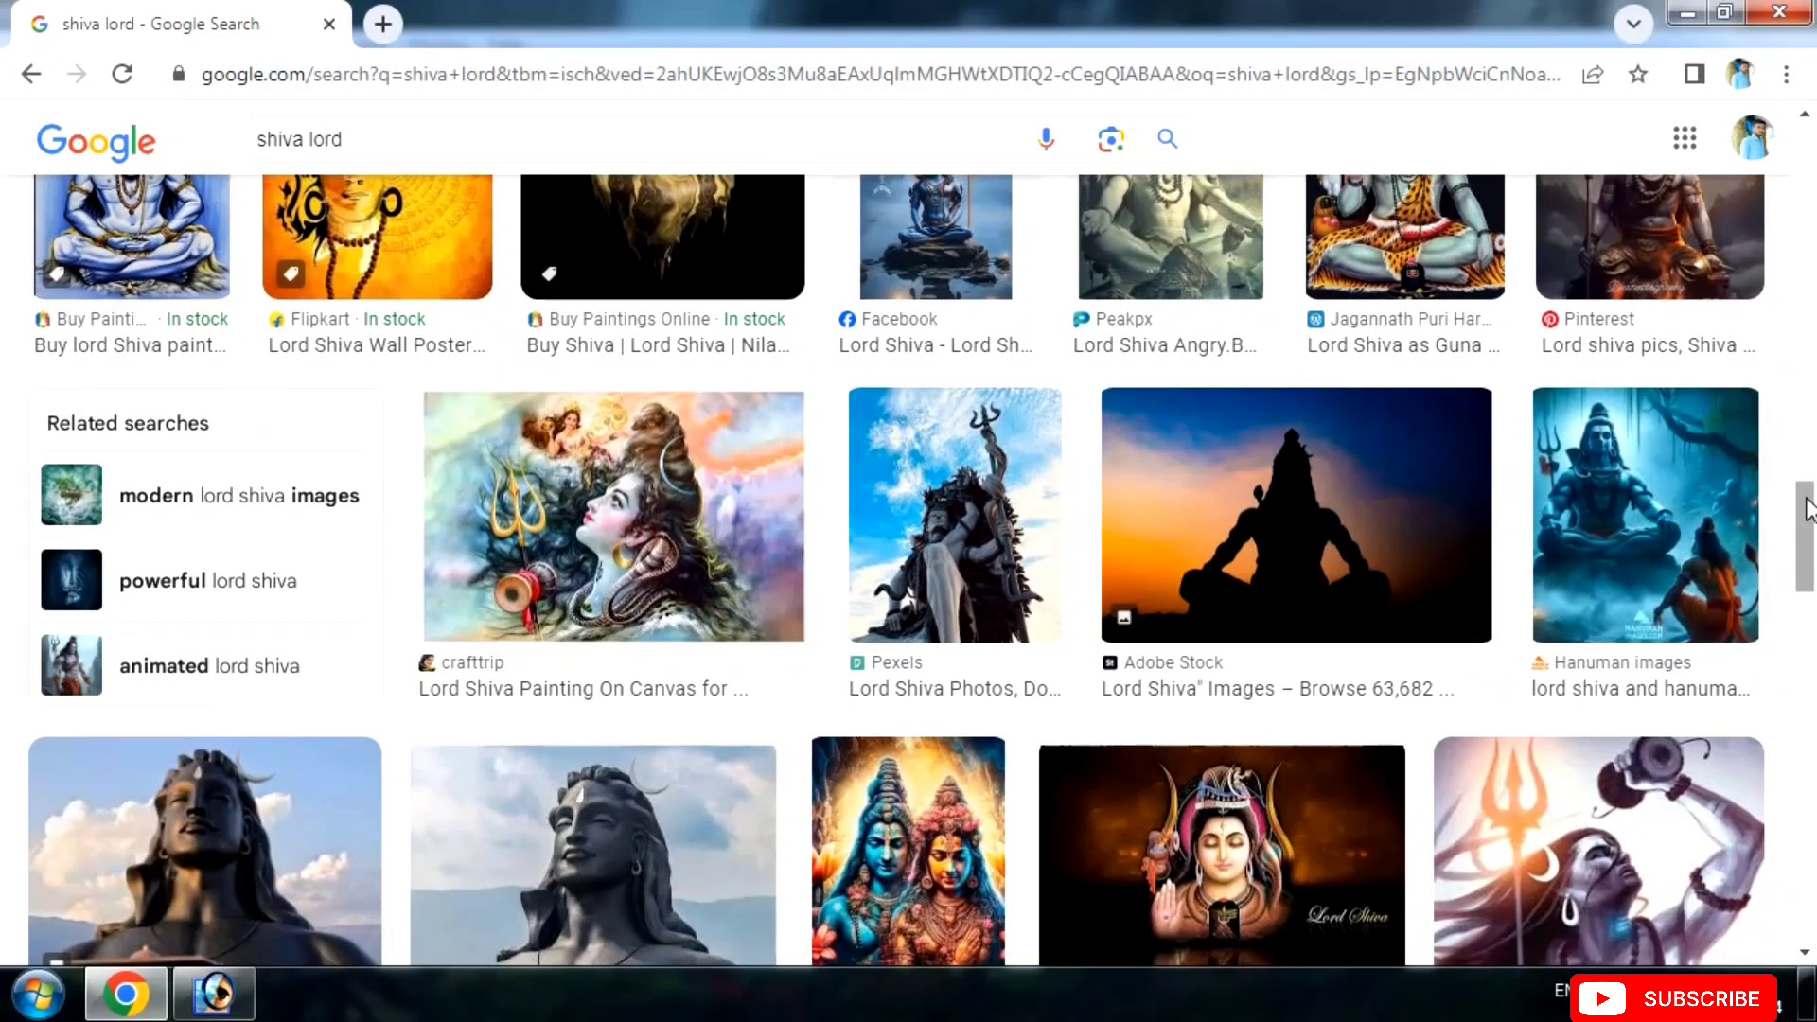
drag(1810, 512, 1810, 536)
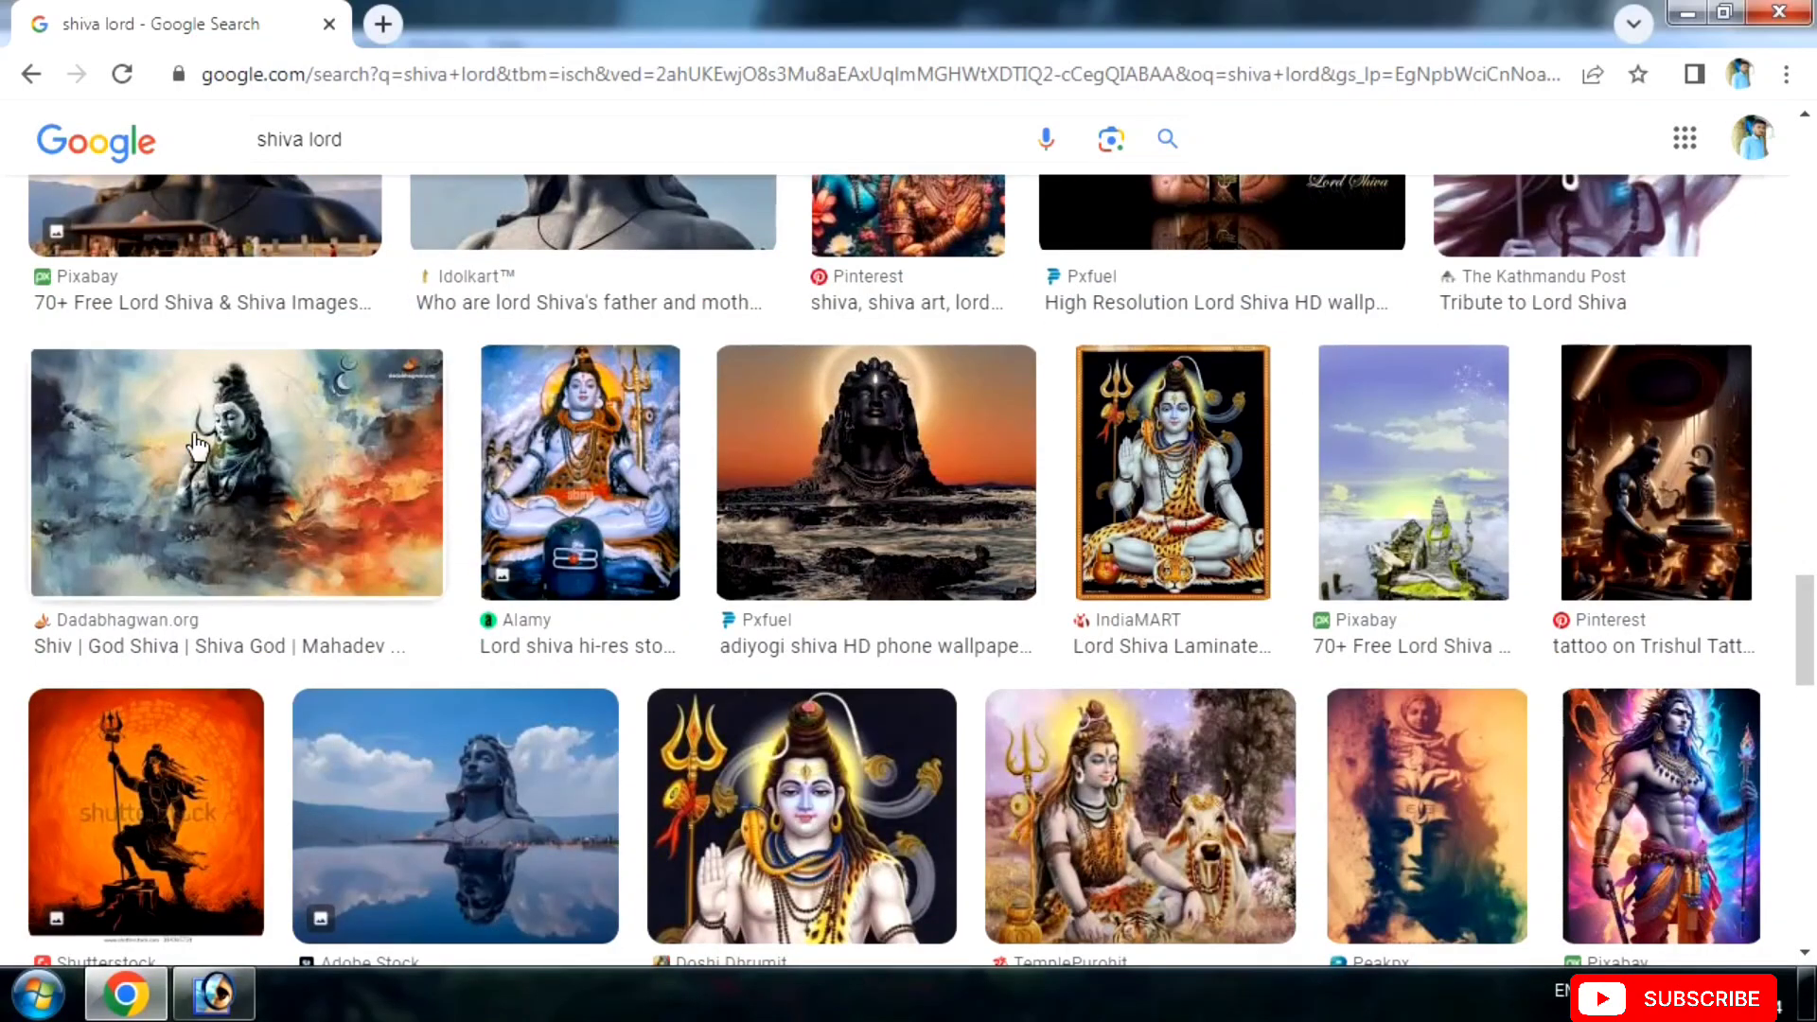
click(76, 457)
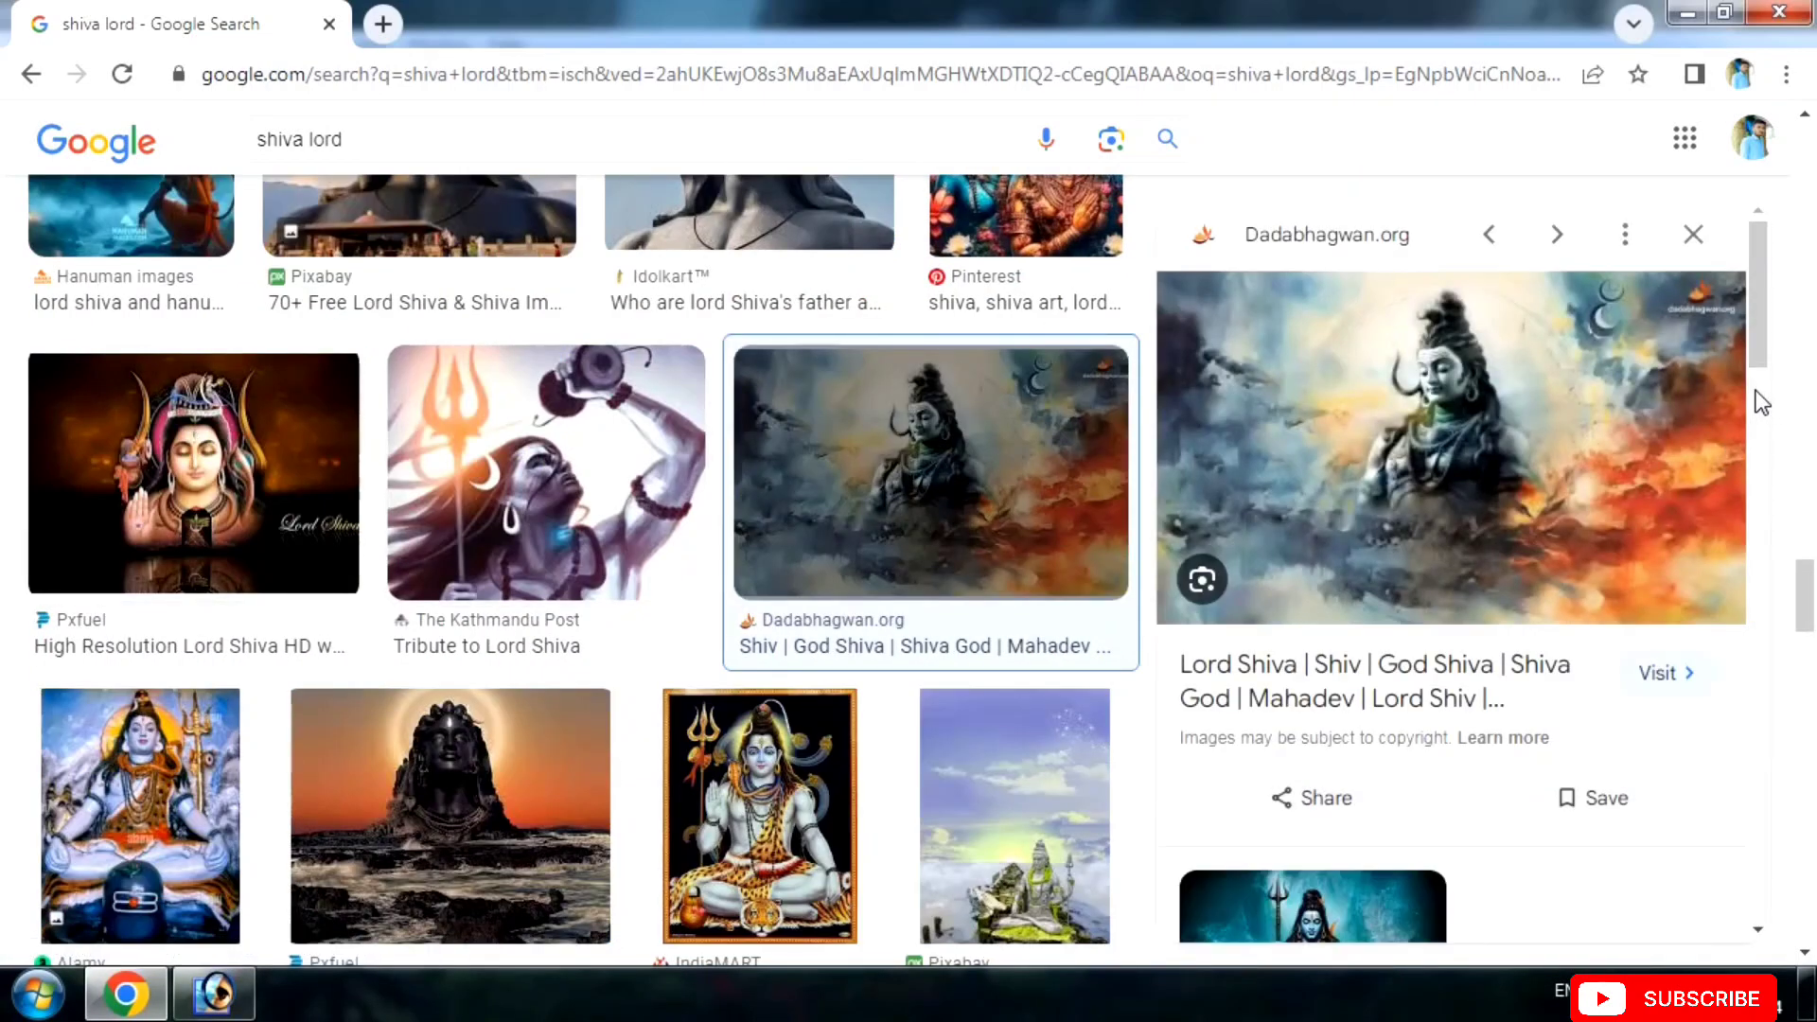
mouse_move(1757, 398)
mouse_down()
mouse_move(1757, 435)
mouse_move(1755, 299)
mouse_move(1777, 702)
mouse_up()
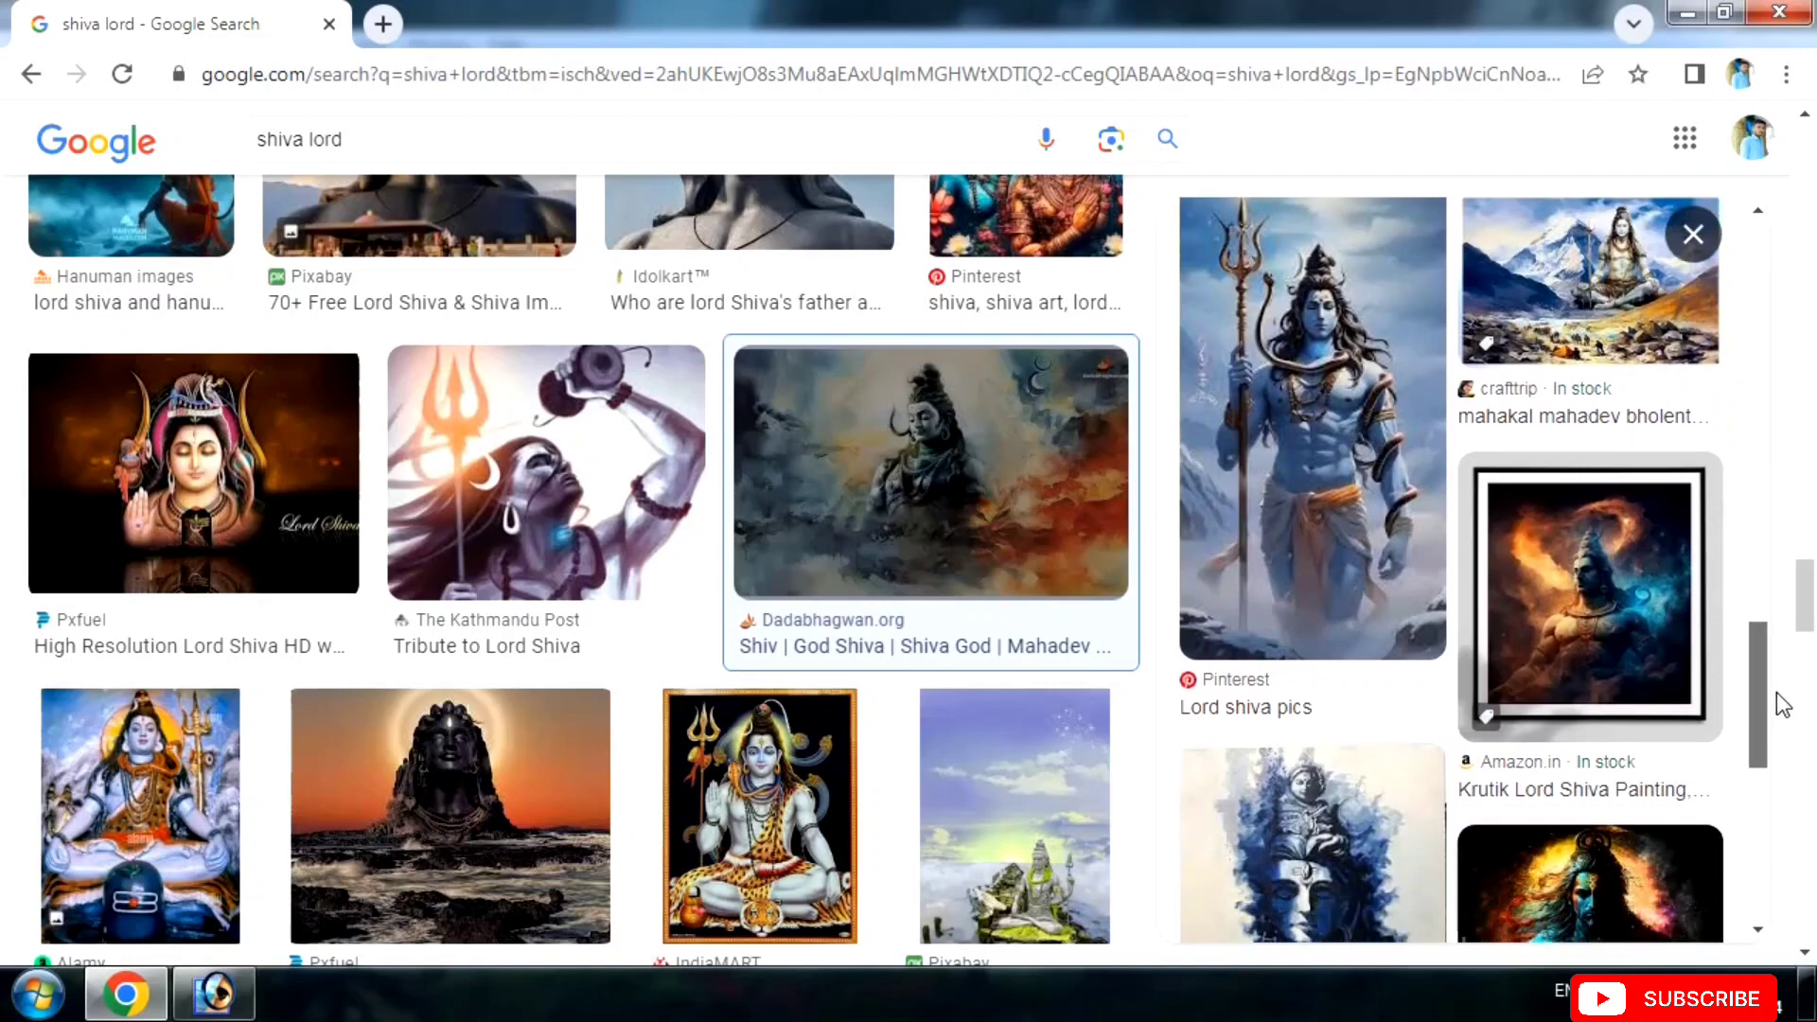
click(1610, 651)
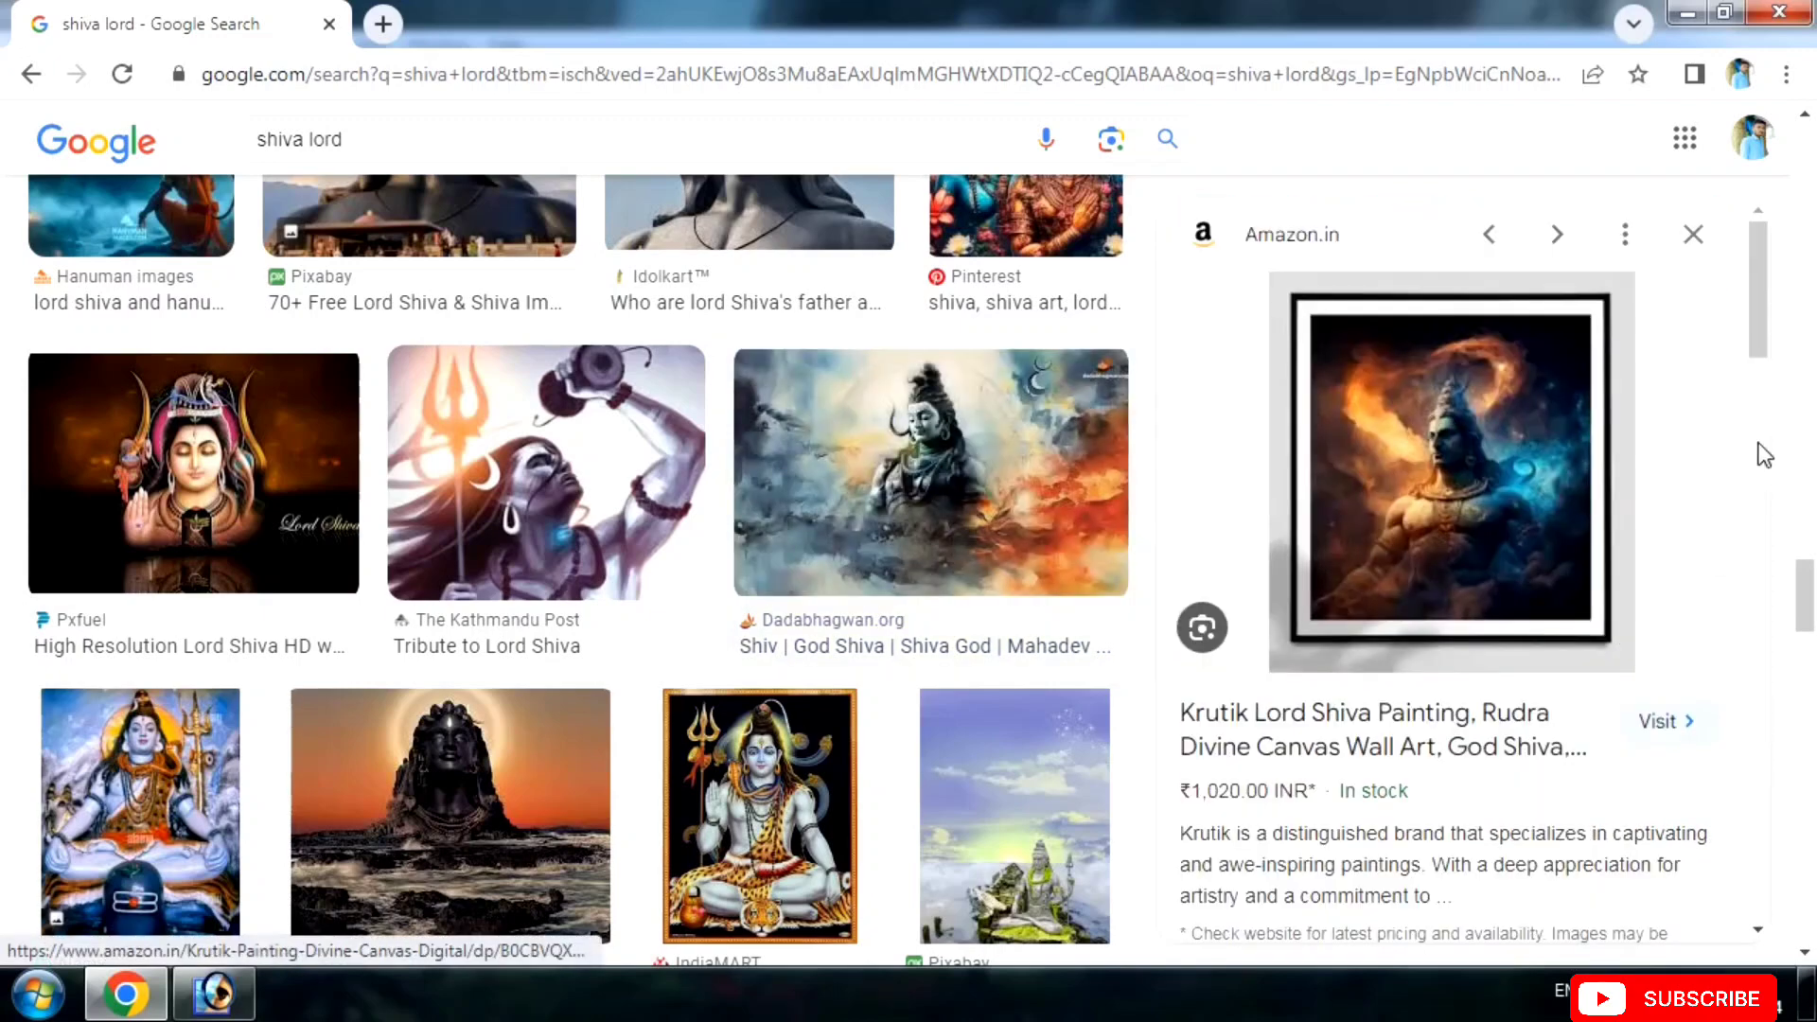
drag(1755, 303, 1777, 810)
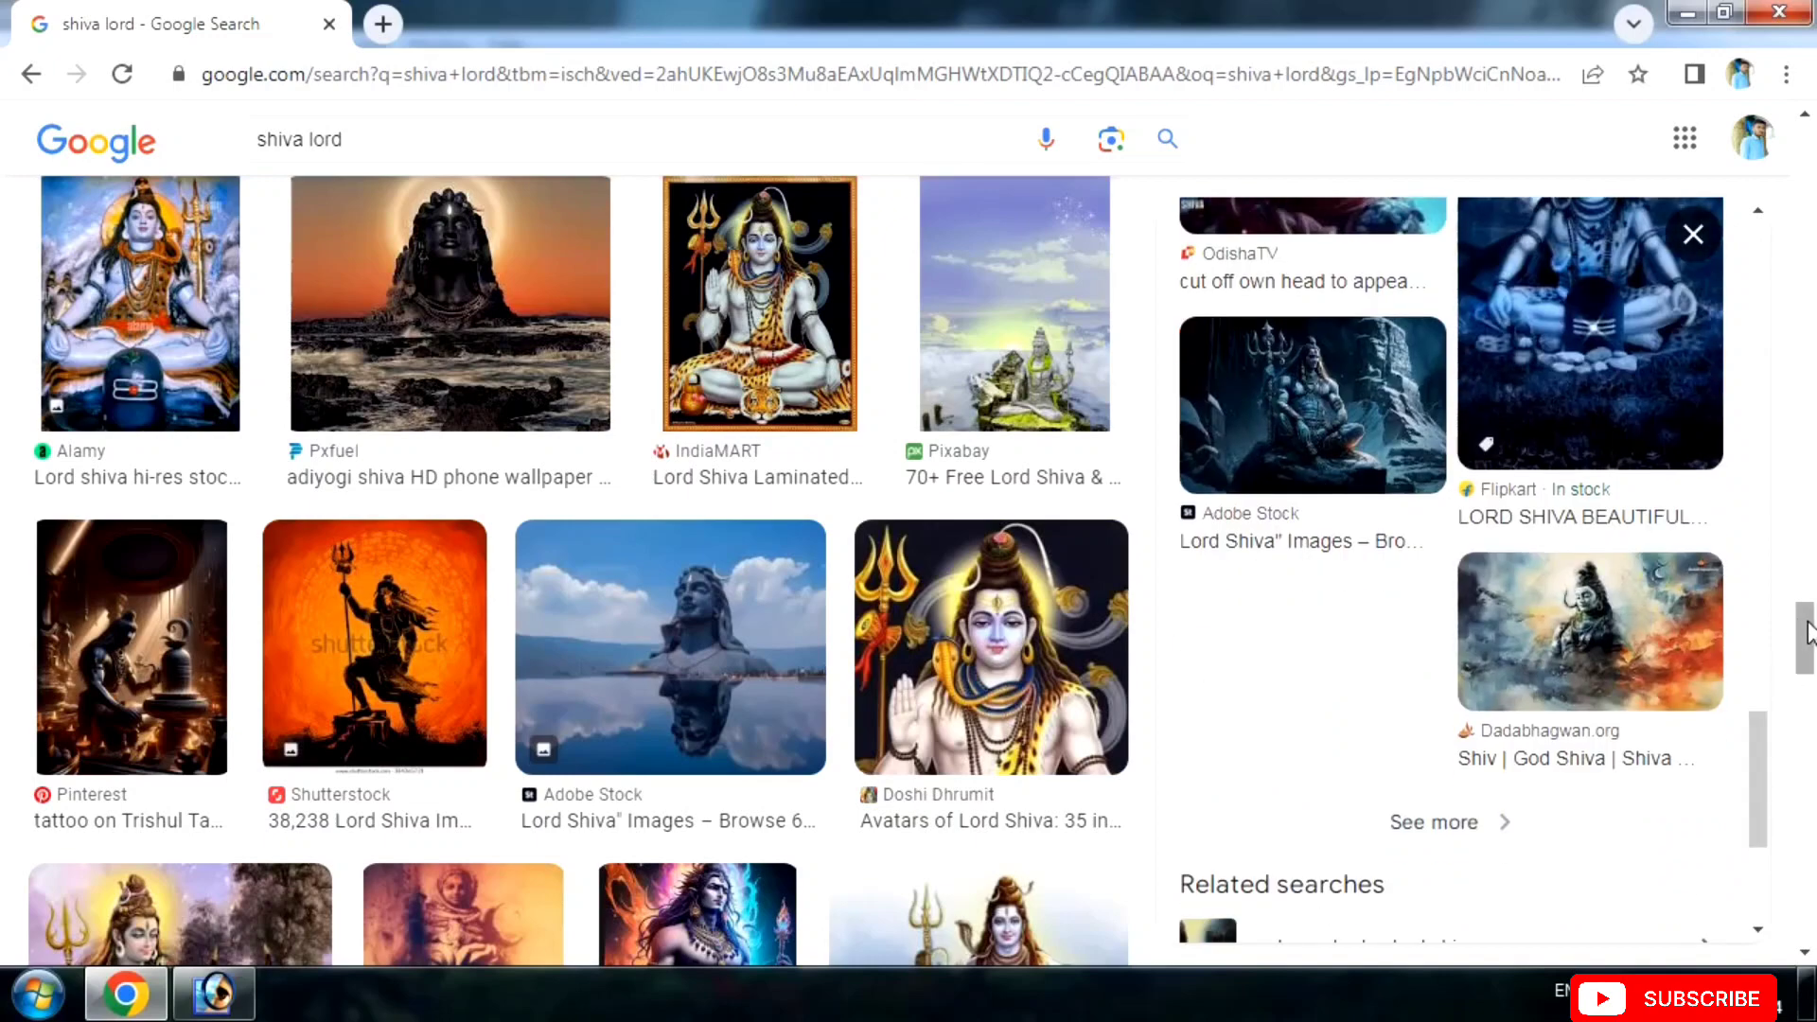
drag(1808, 632, 1811, 729)
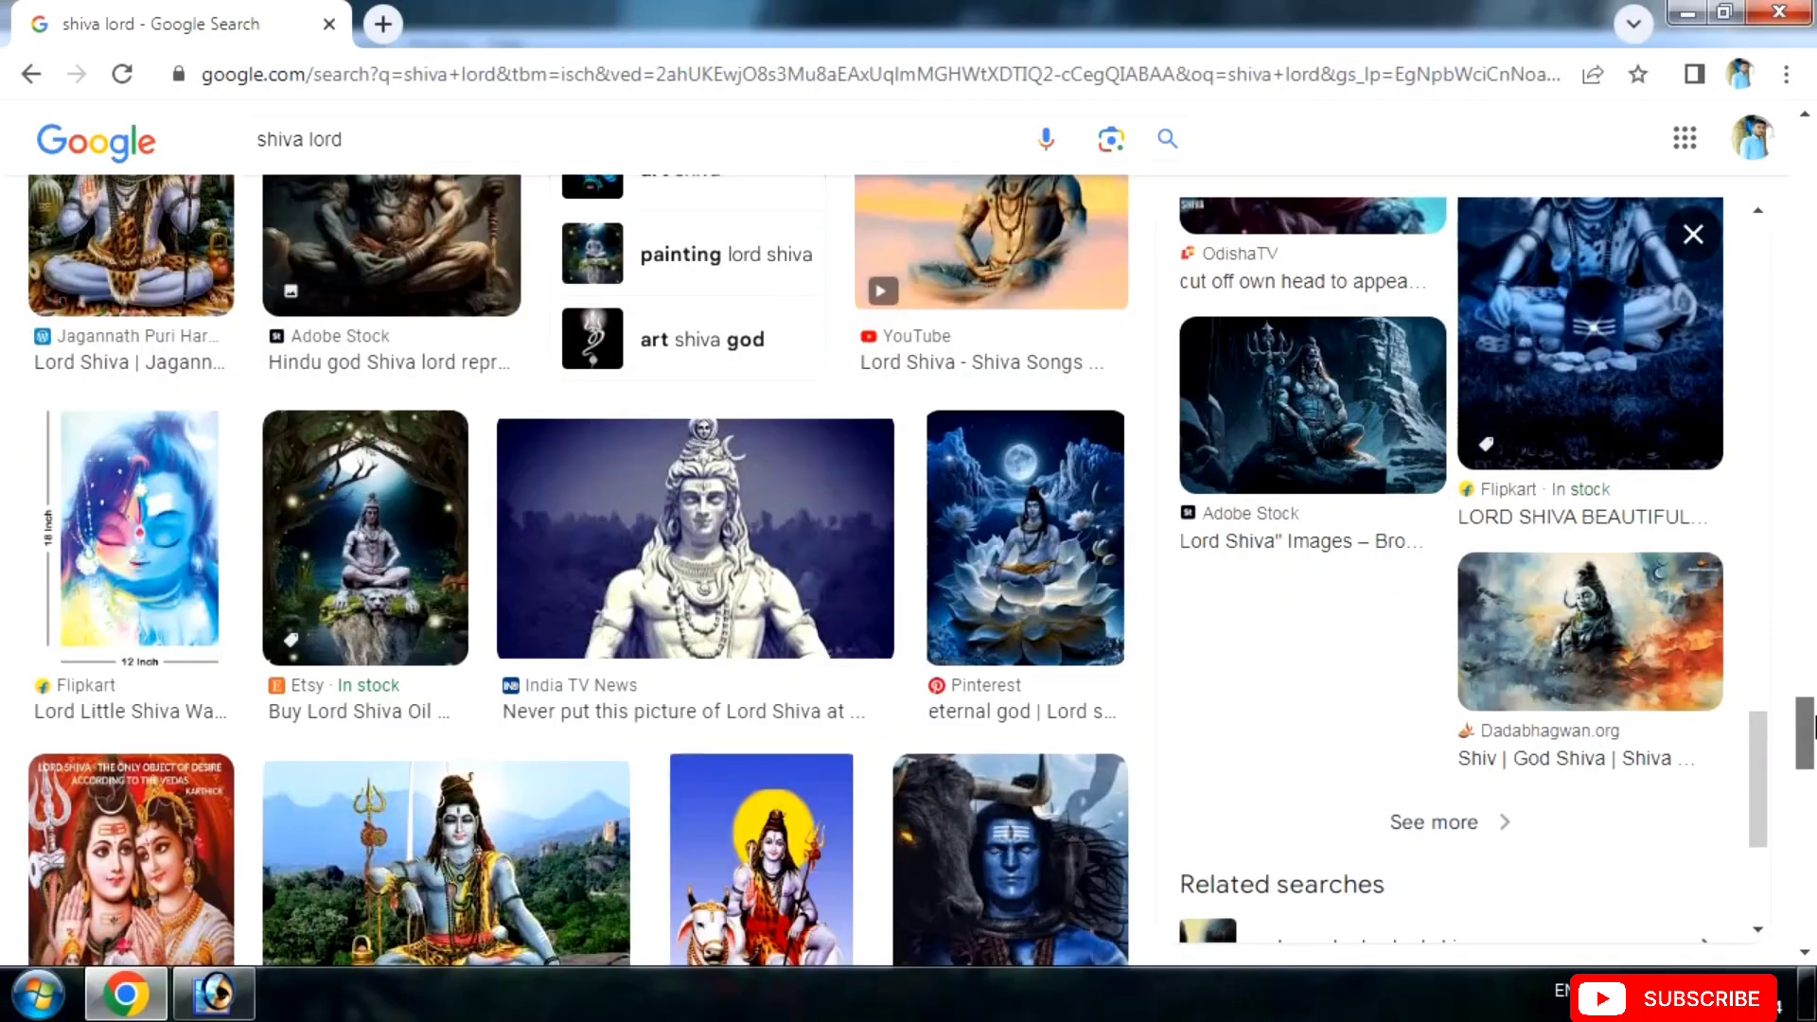
click(994, 290)
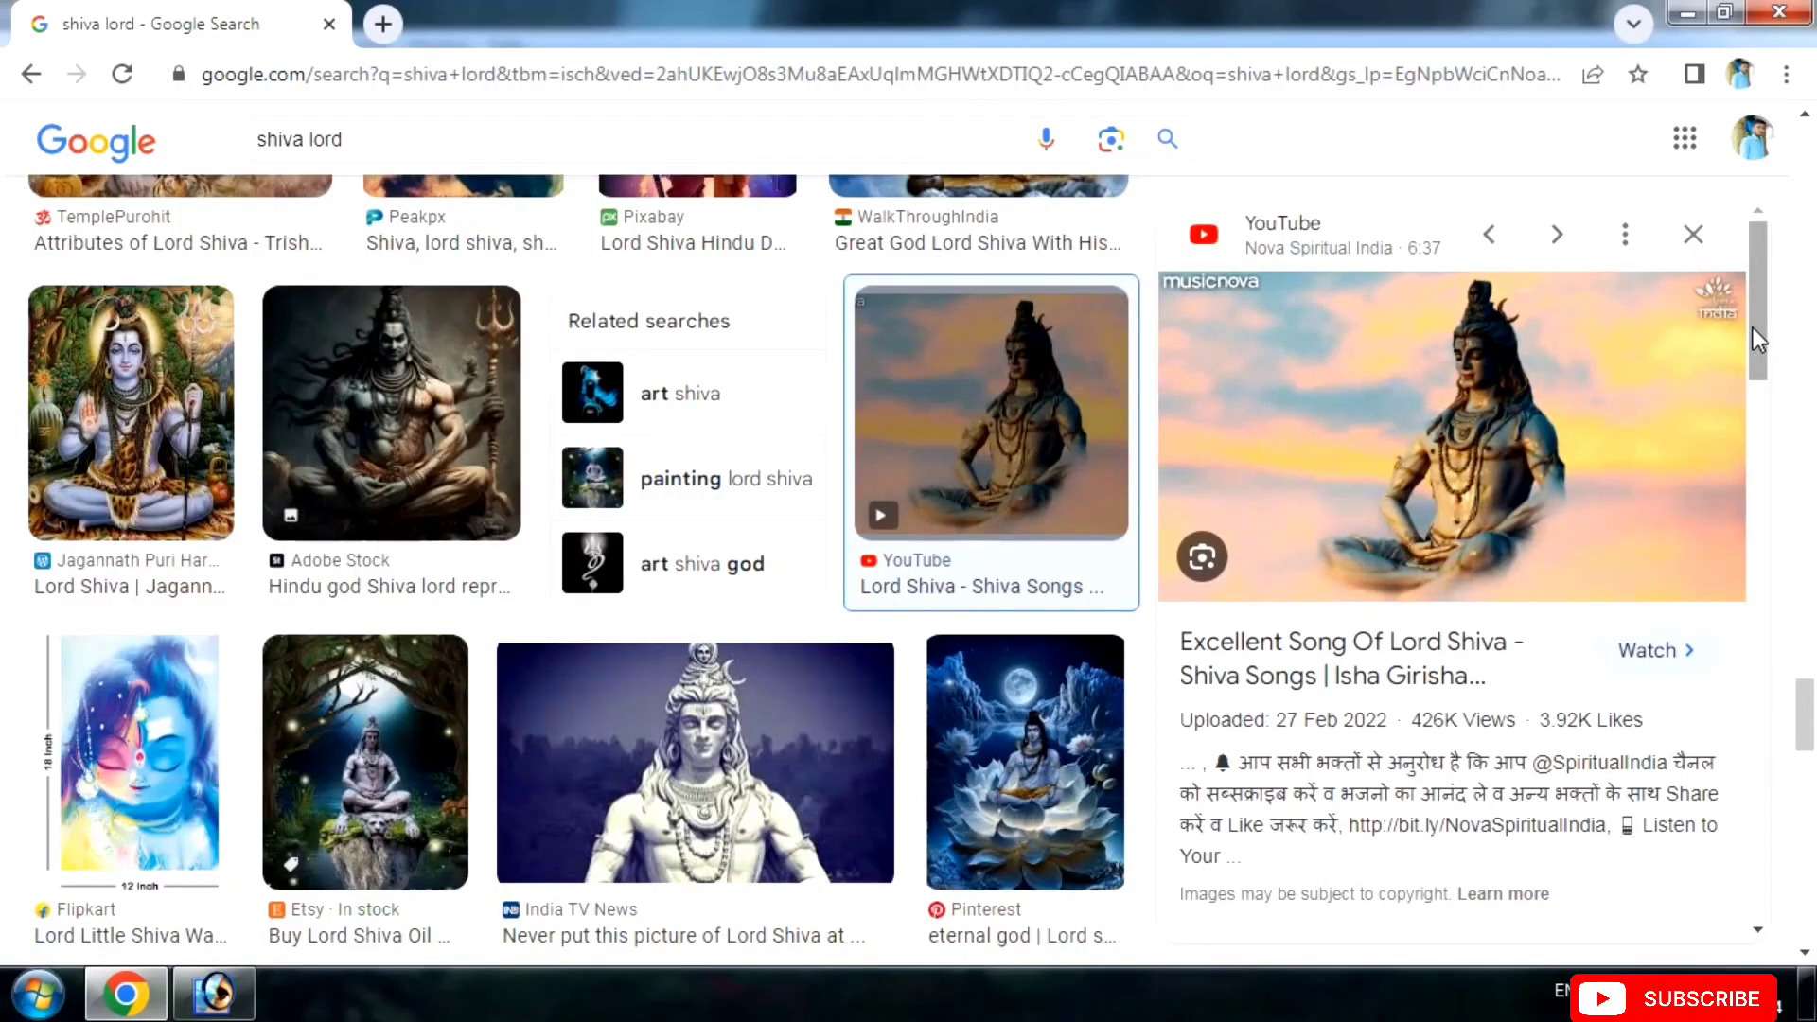
drag(1753, 327, 1789, 790)
scroll(1789, 790, down, 1)
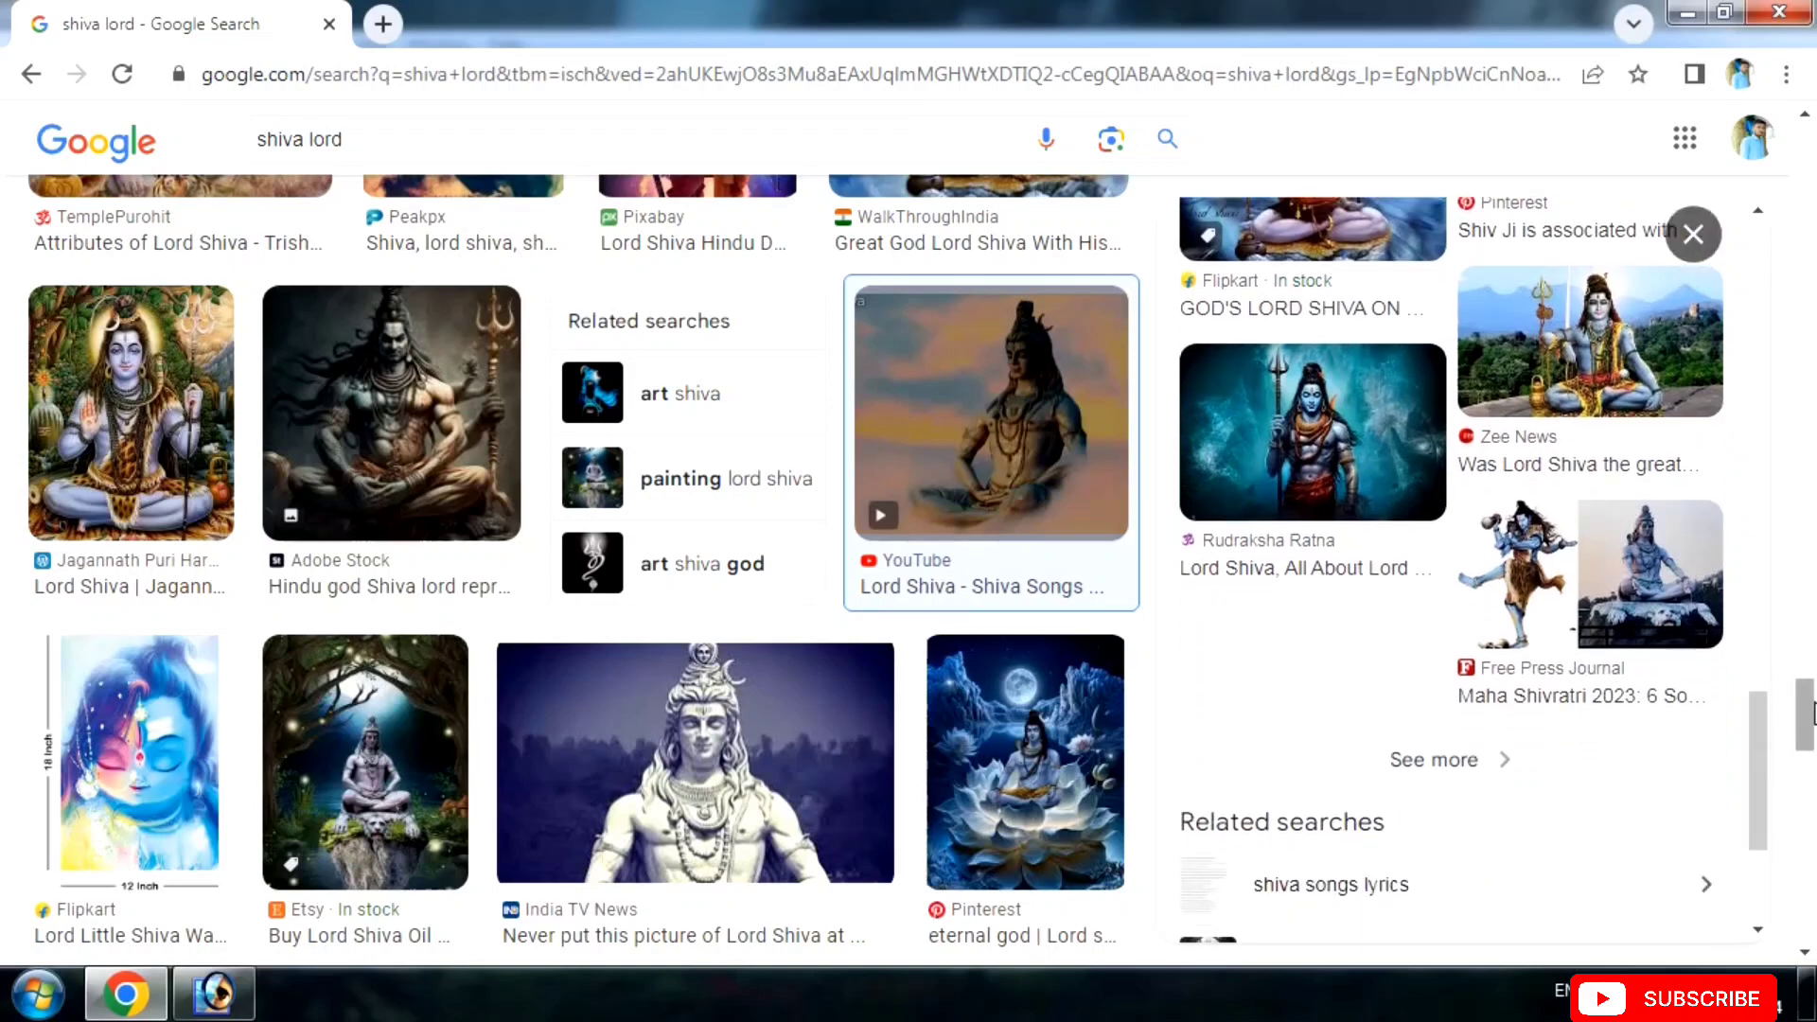
drag(1811, 715, 1802, 843)
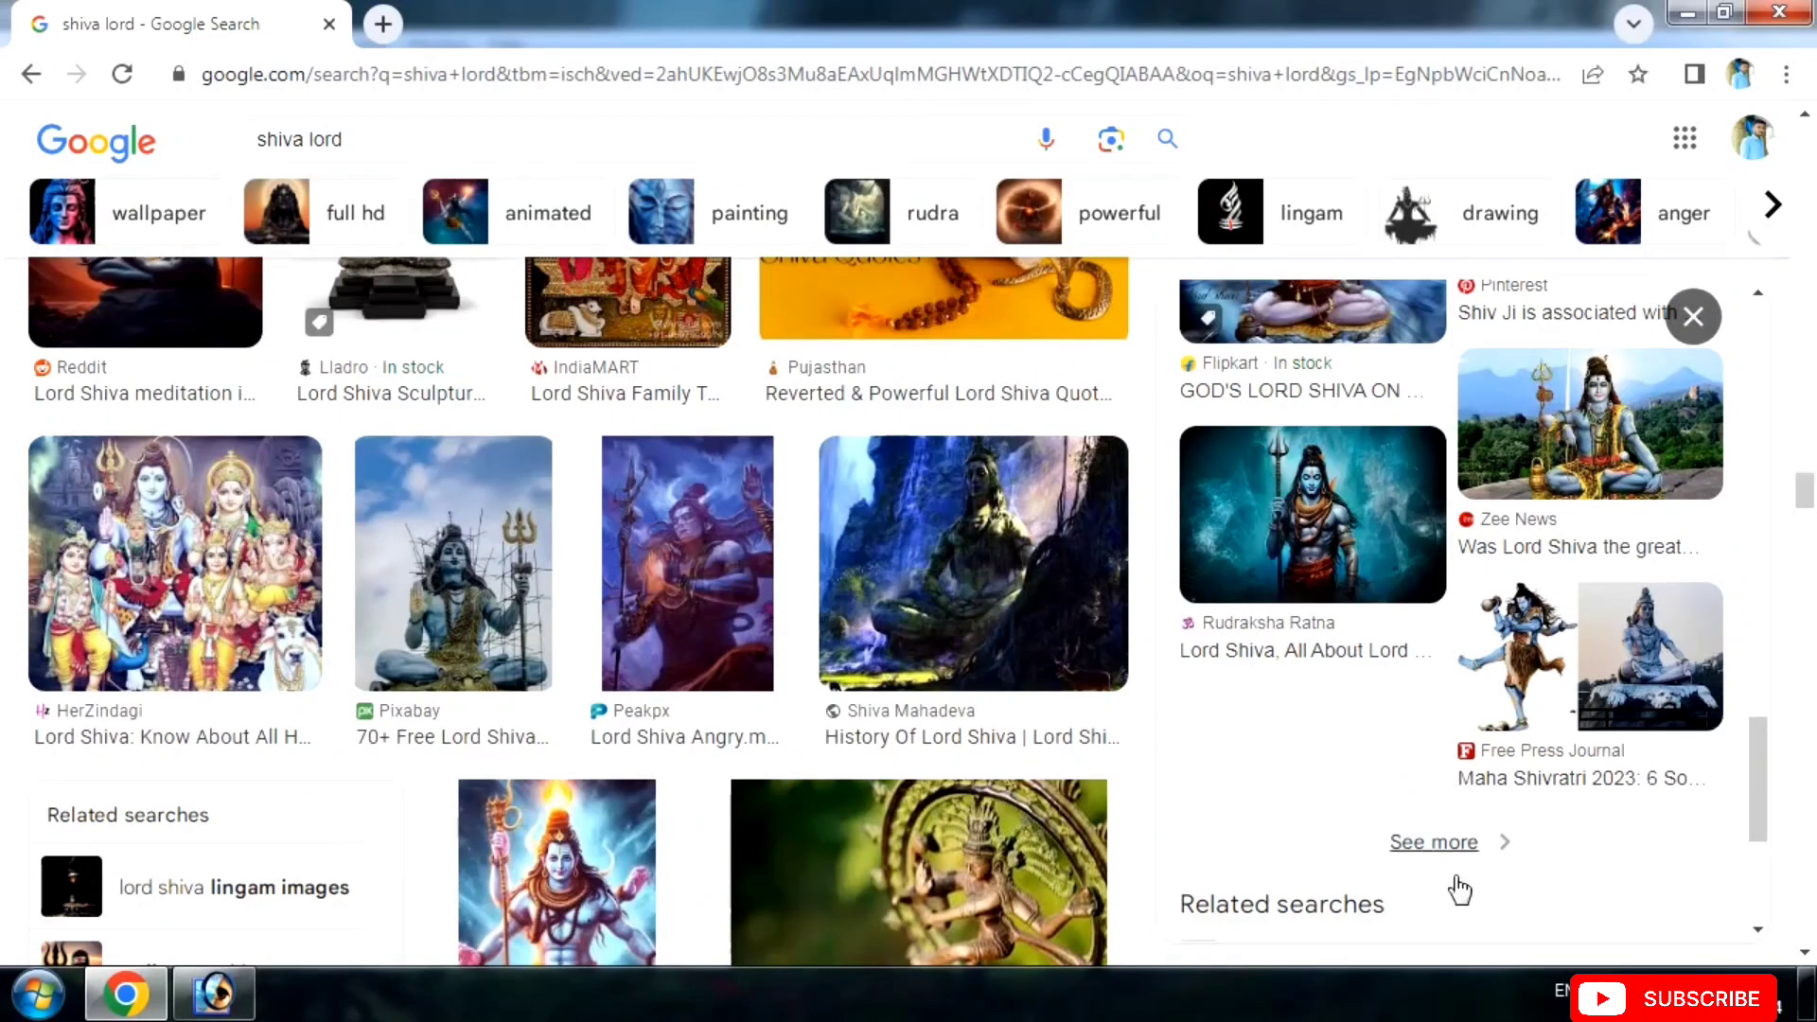
From the Shiva Mahadeva result's related images, open the stone Shiva statue beside a waterfall at sunset full-size in a new tab.
click(991, 631)
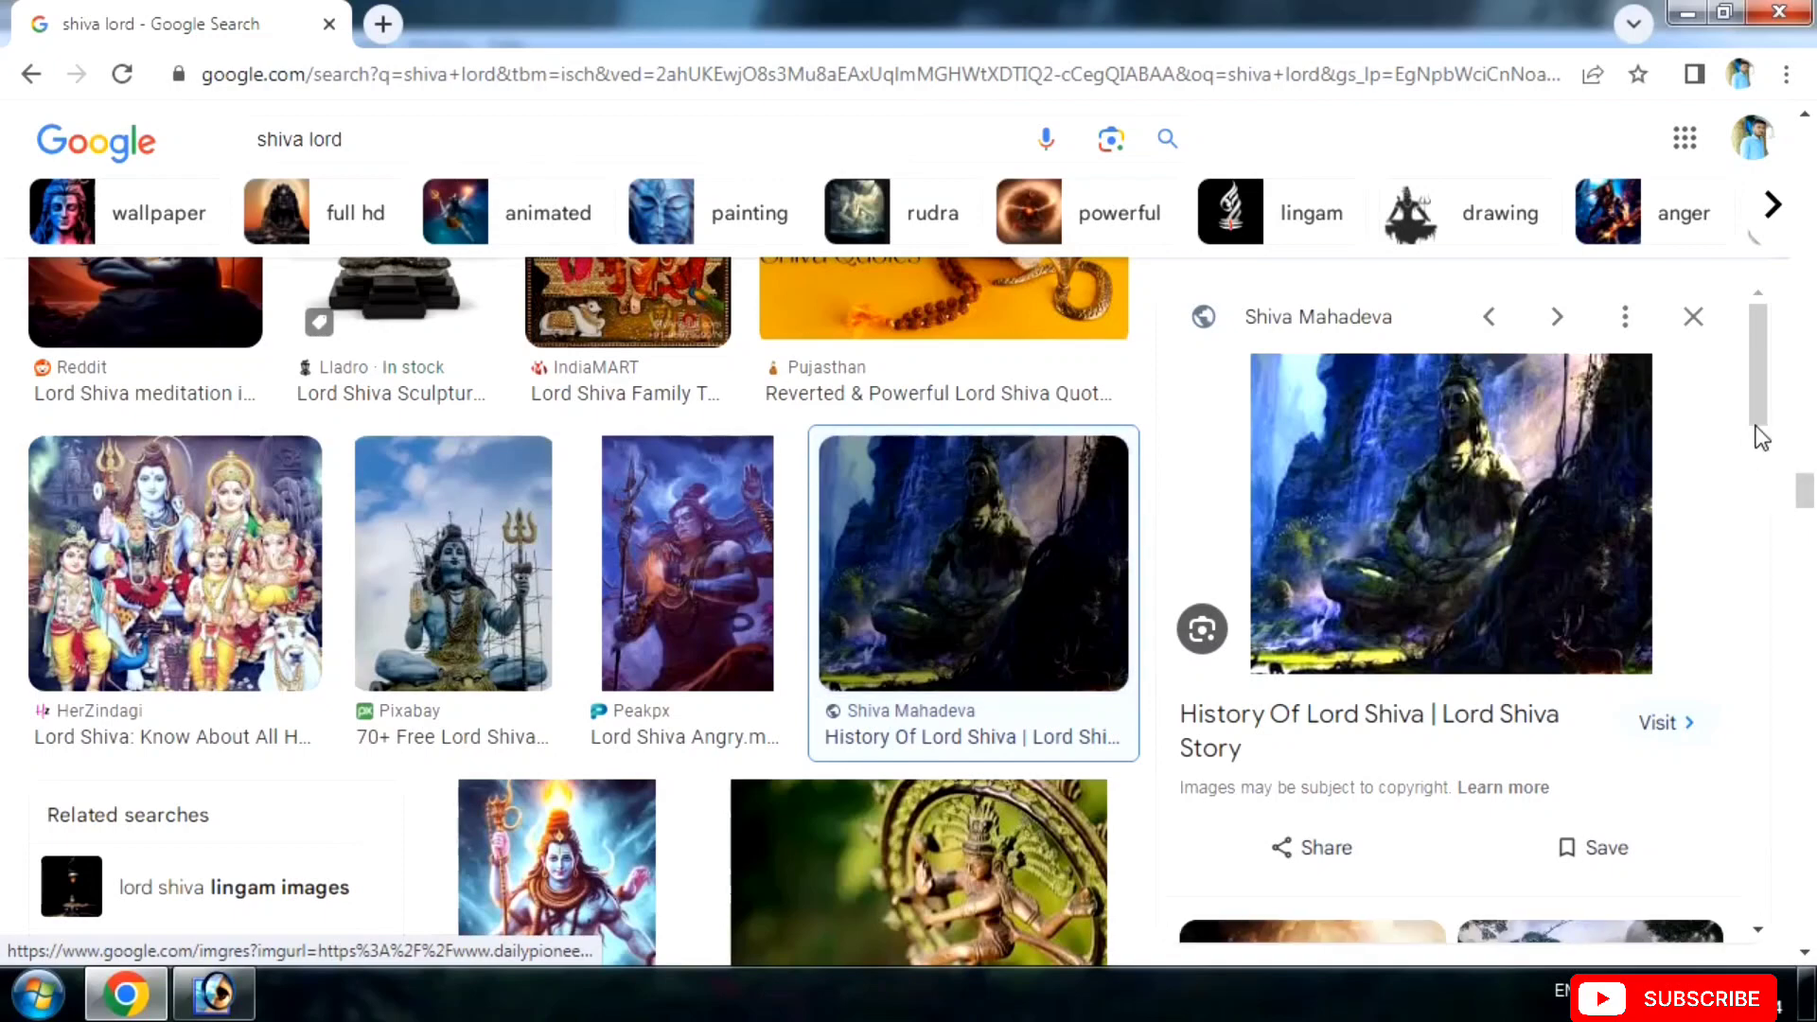
drag(1753, 377, 1768, 601)
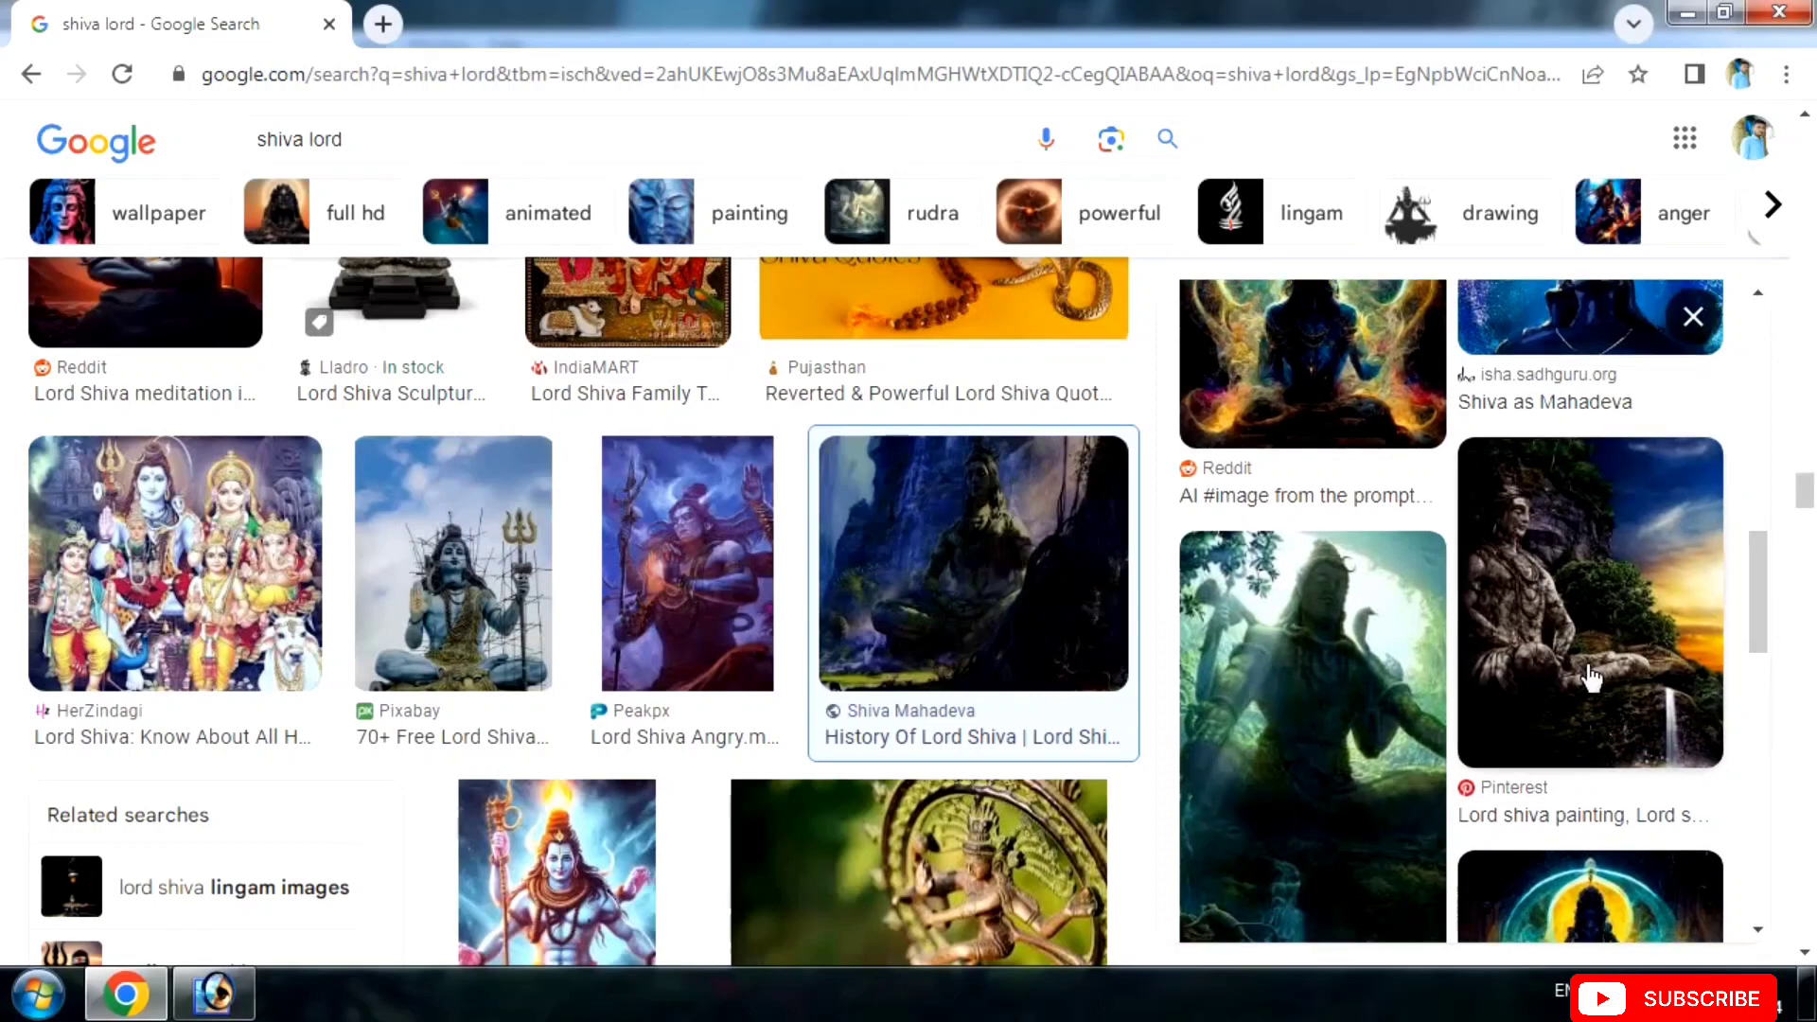
click(1592, 678)
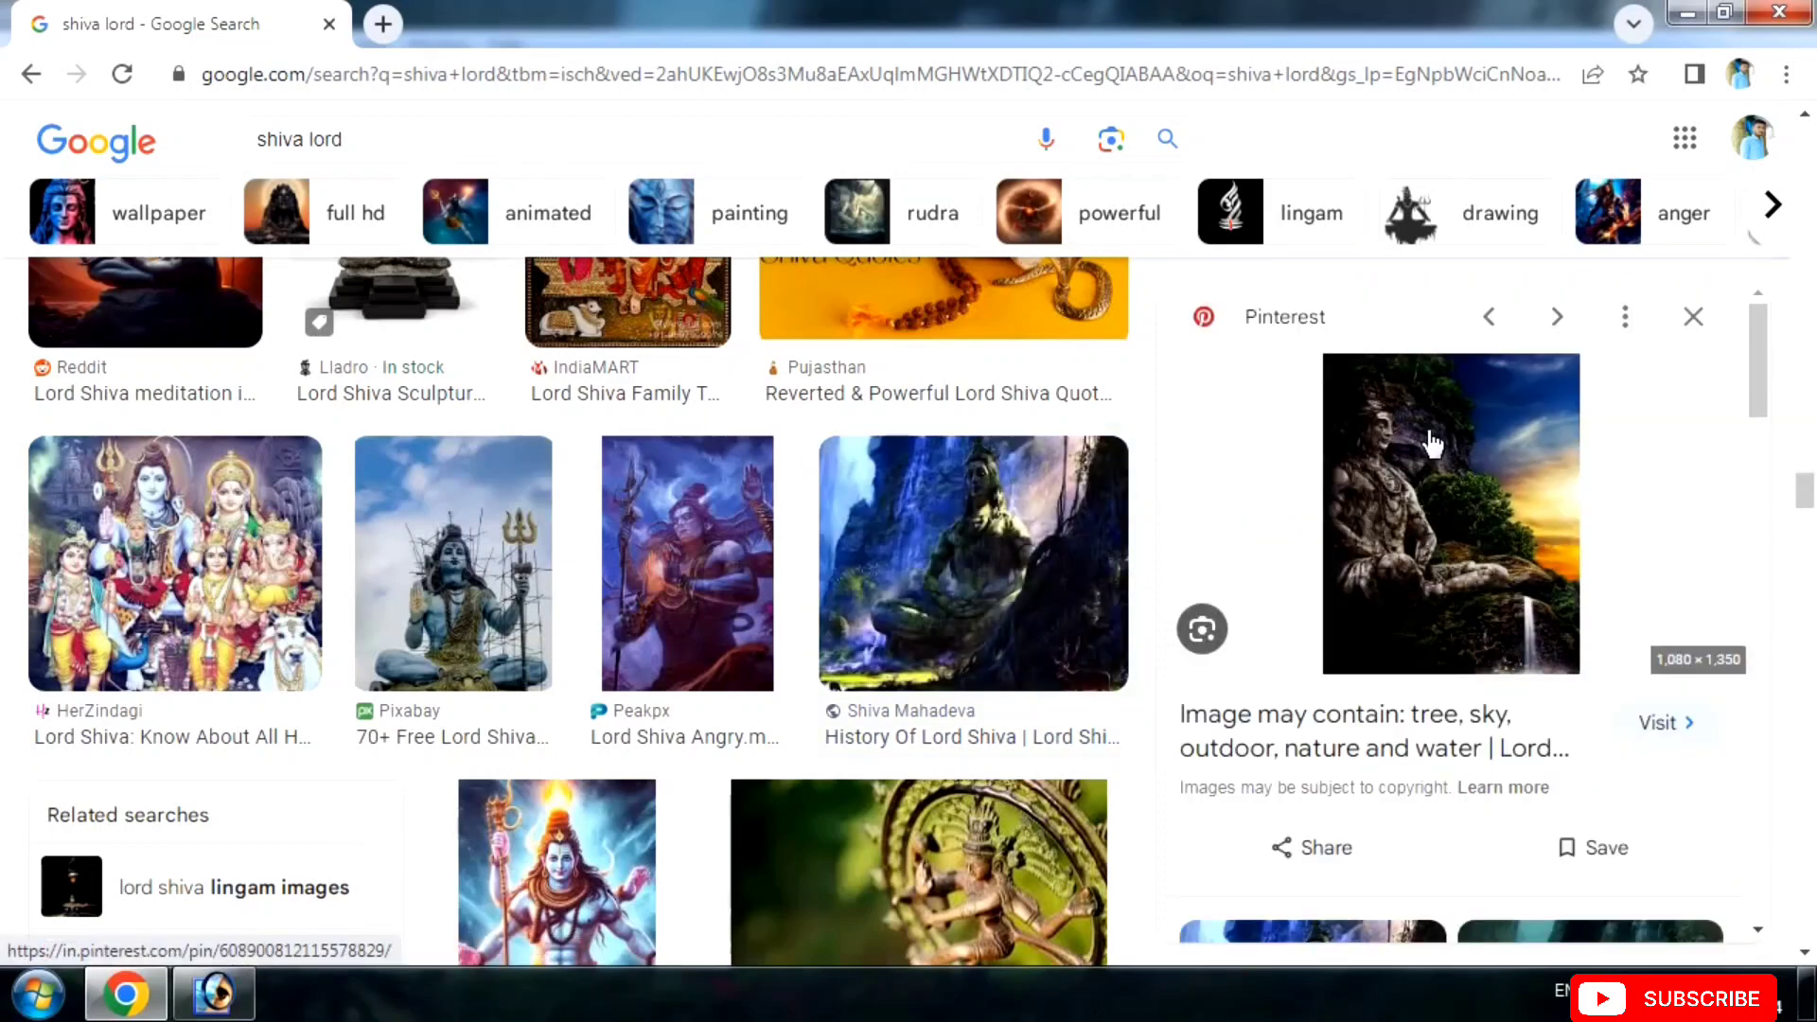
right_click(1530, 585)
click(1666, 377)
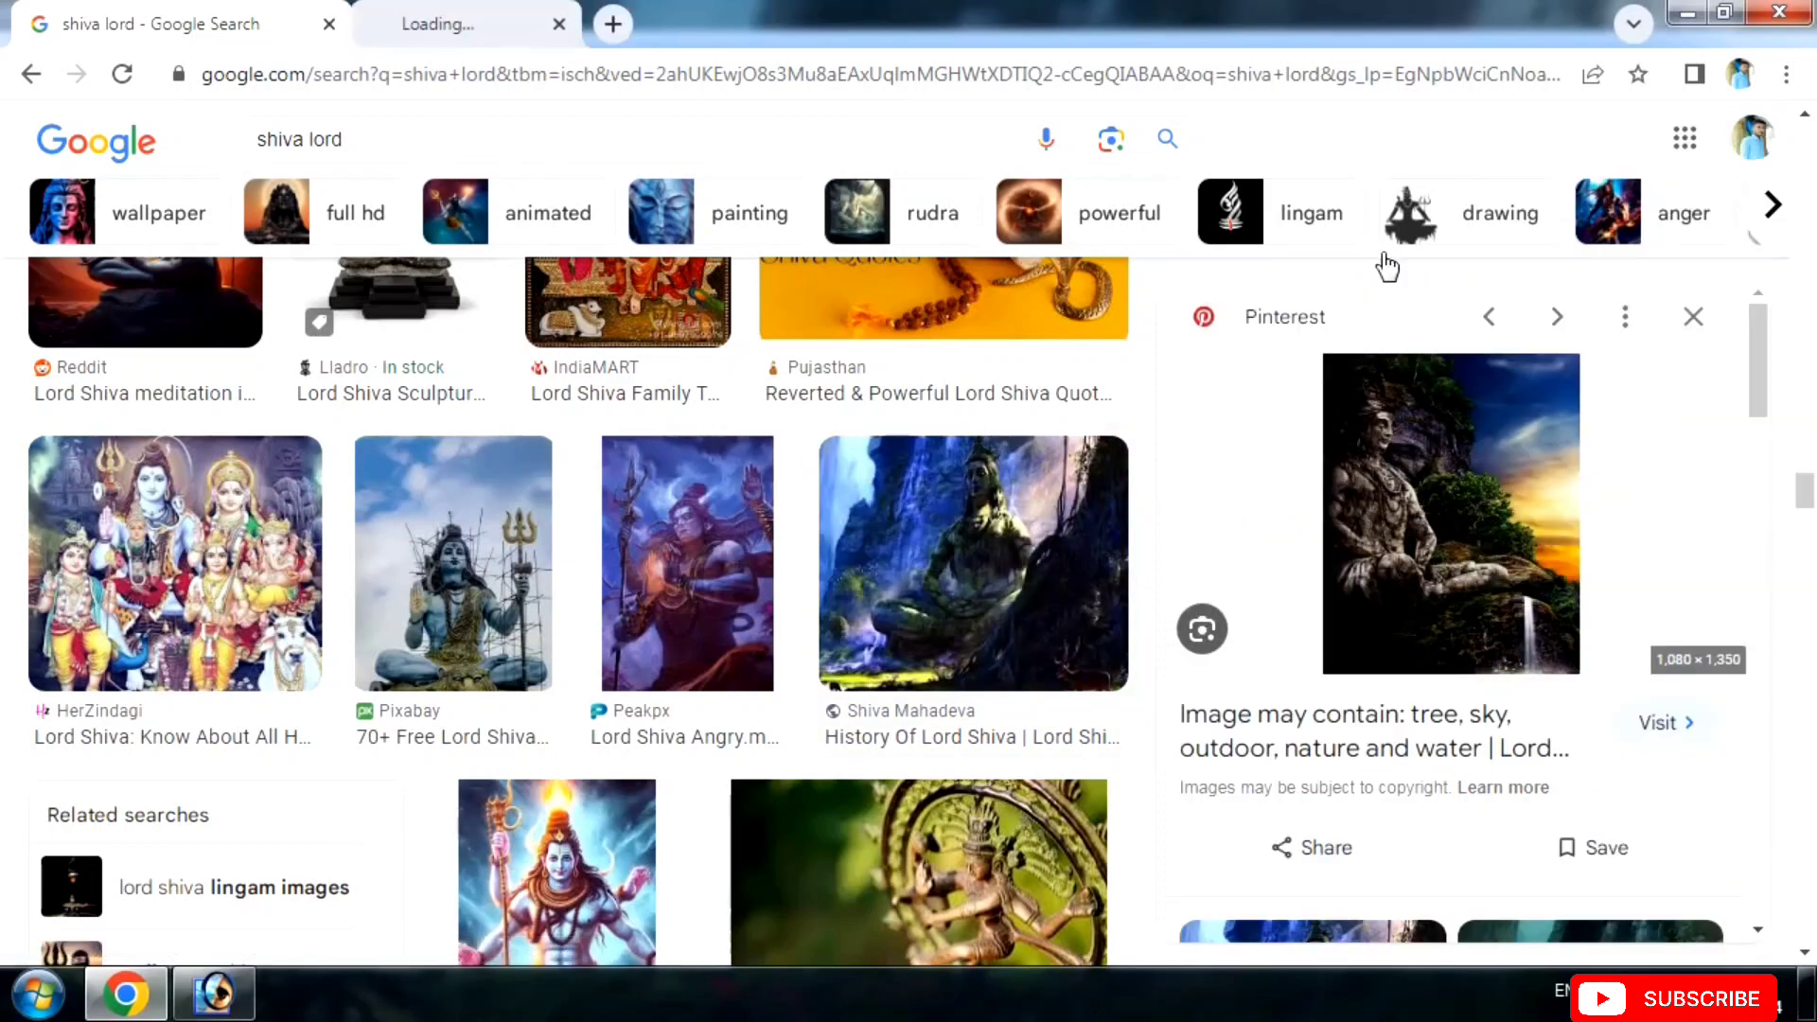
key(ctrl+Tab)
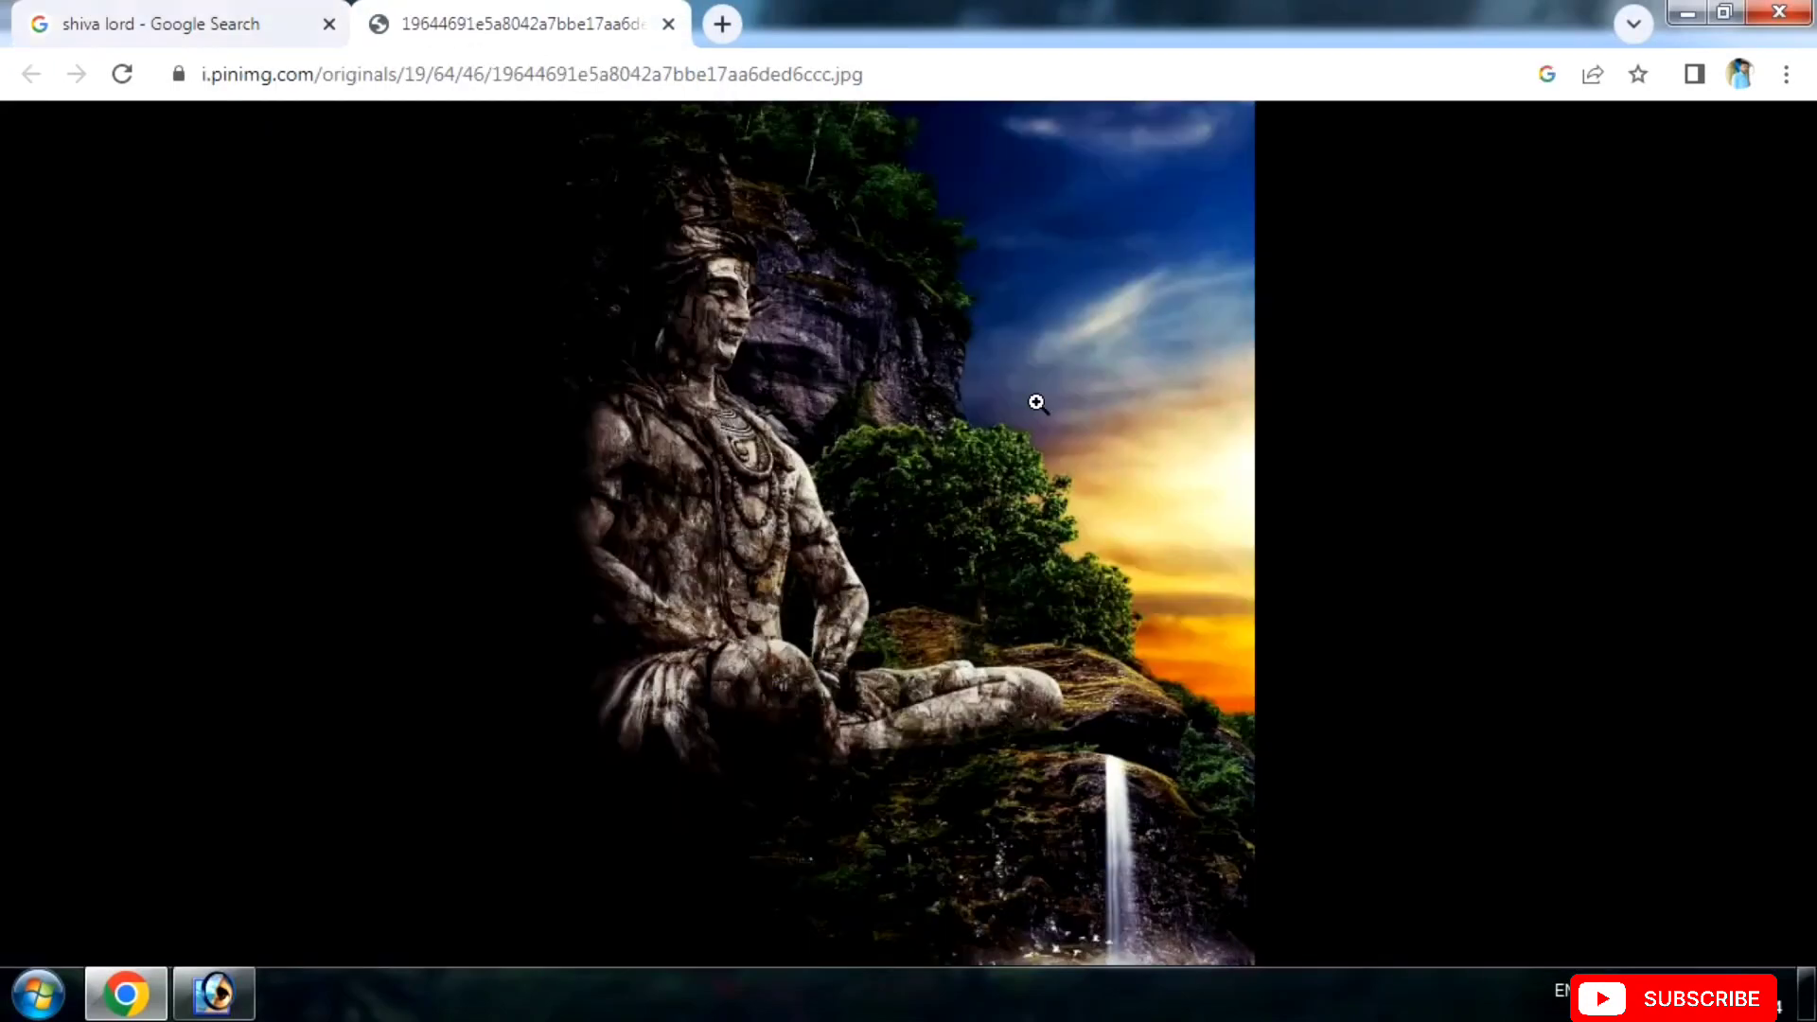
Copy the stone Shiva statue image, paste it into the Photoshop document as a new layer and maximize the document window.
right_click(753, 348)
click(837, 443)
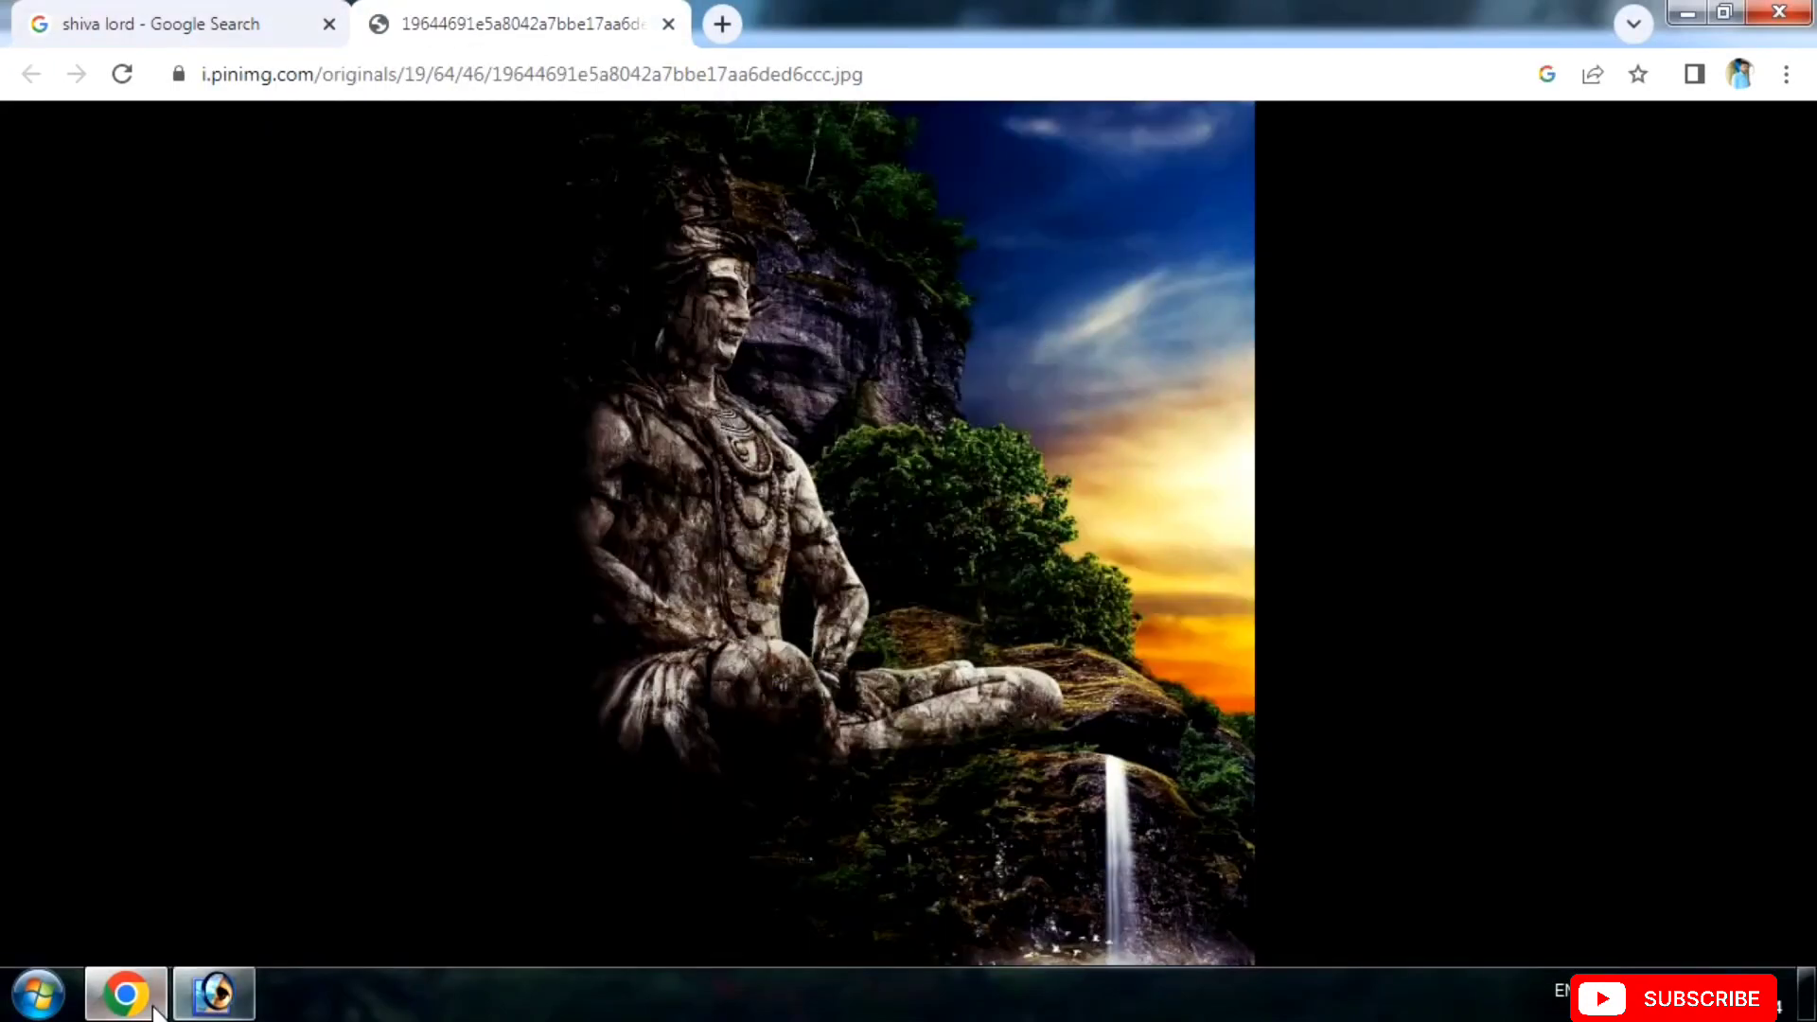
click(213, 1006)
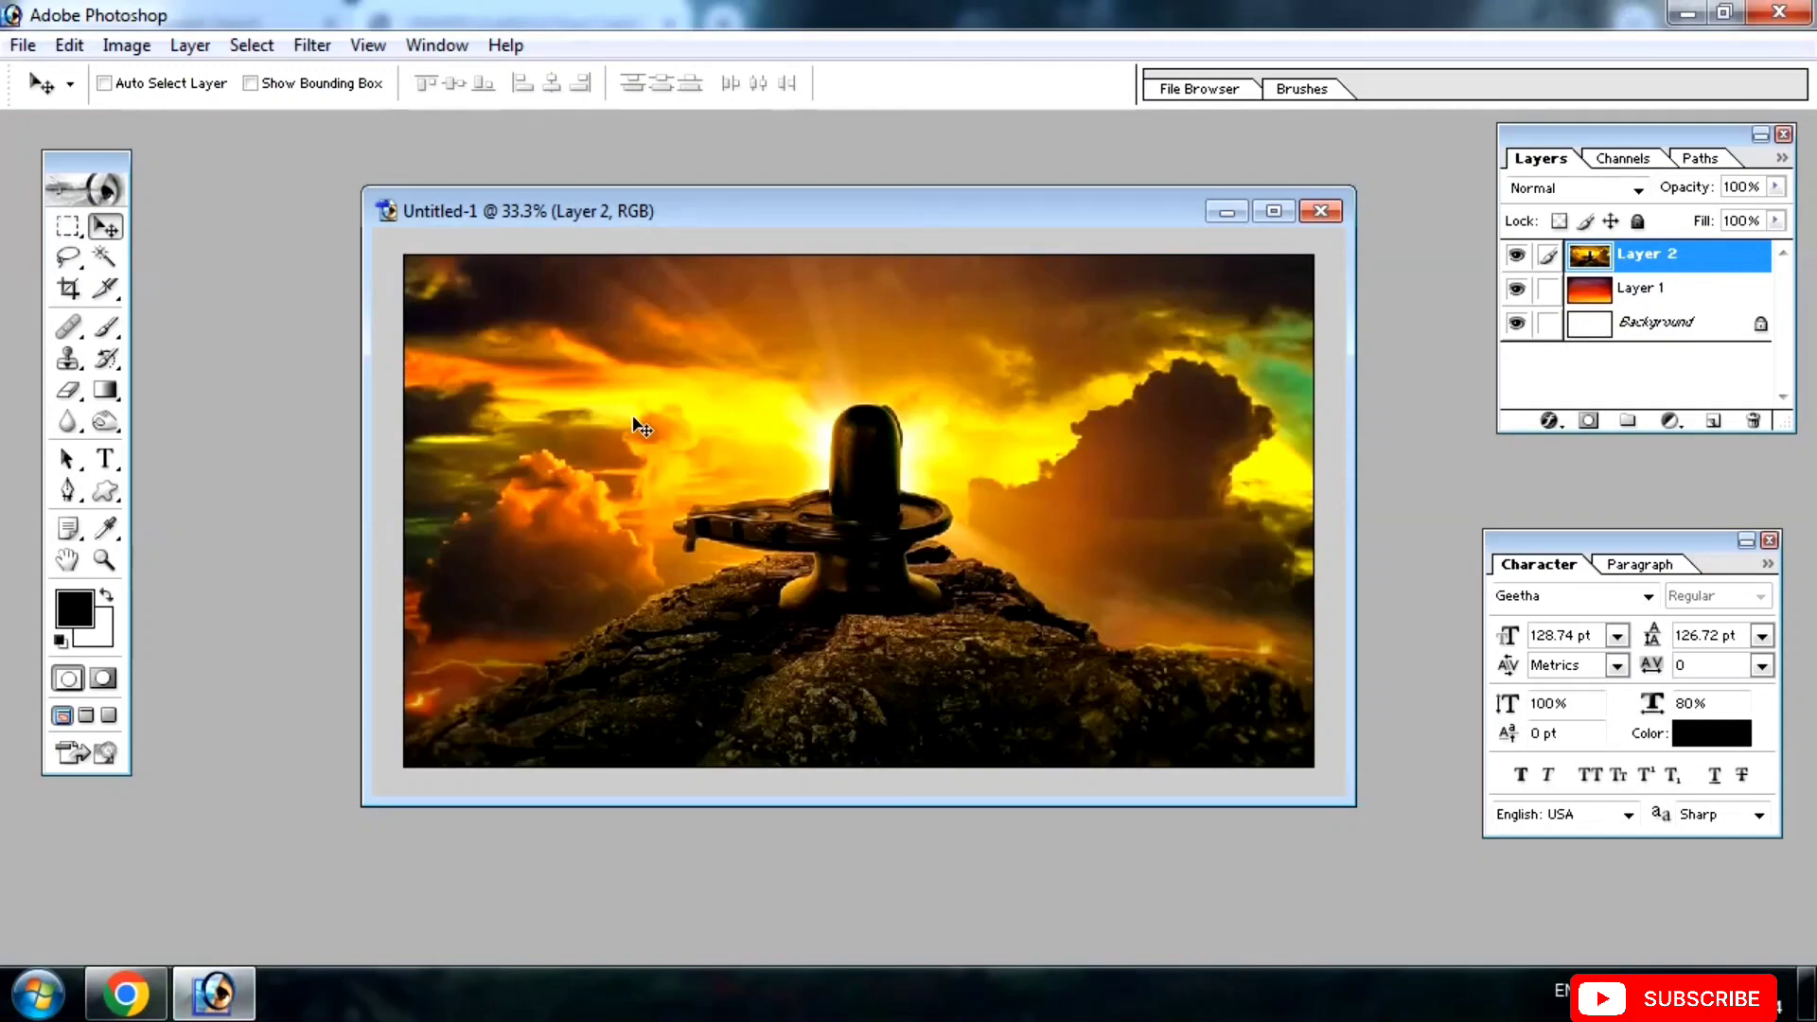
key(ctrl+v)
click(1274, 210)
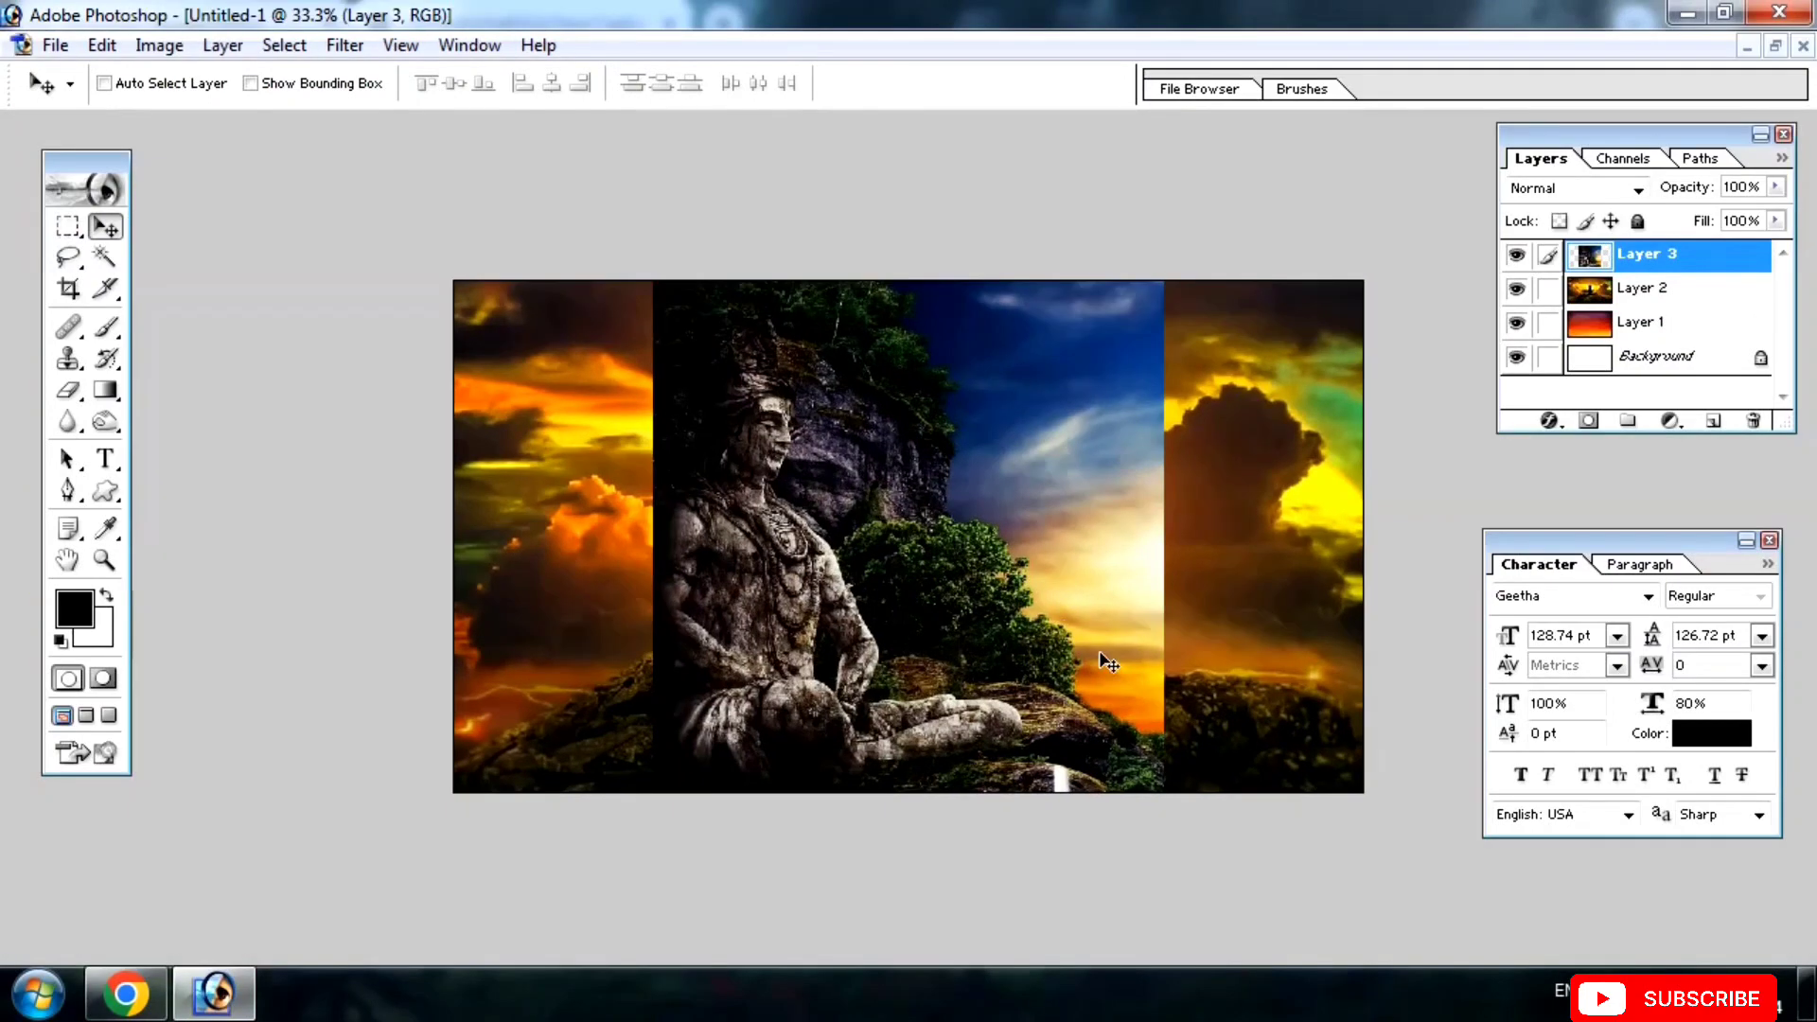
Move the statue picture to the canvas's left edge and scale it down proportionally to about half the canvas width.
drag(1099, 650, 933, 674)
key(ctrl+t)
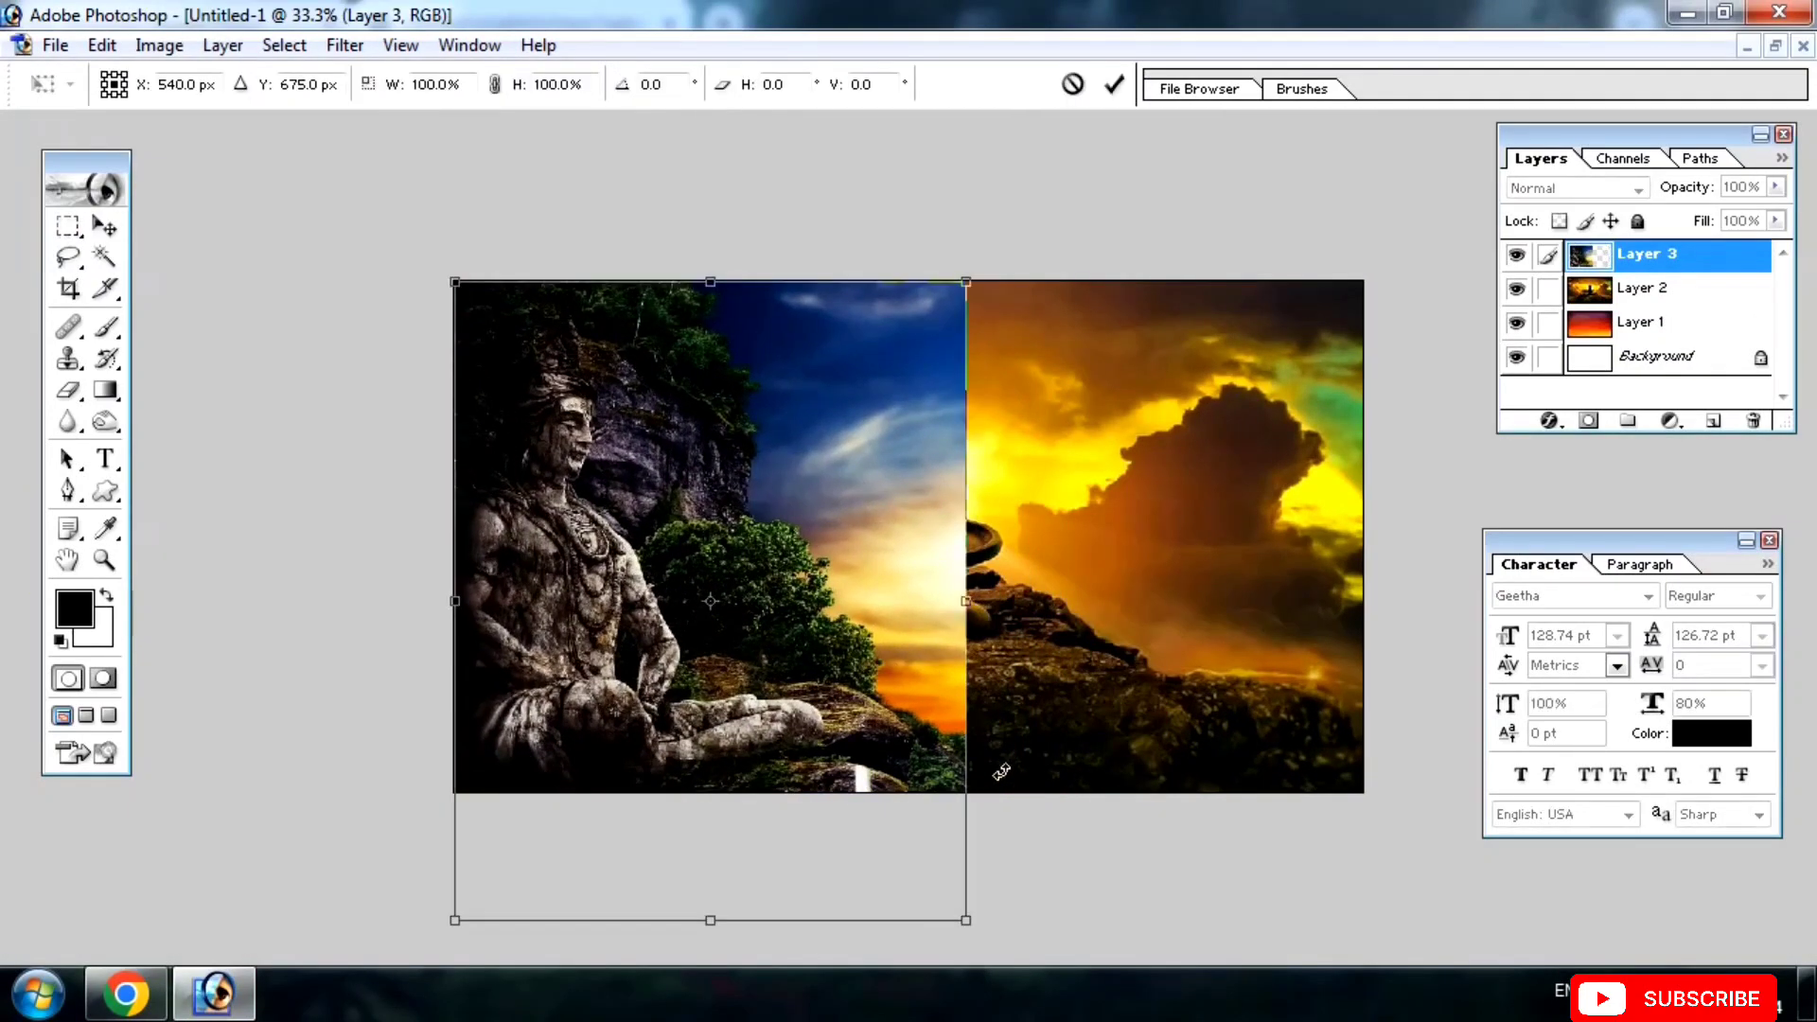
drag(977, 925, 916, 845)
key(ctrl+z)
key(Return)
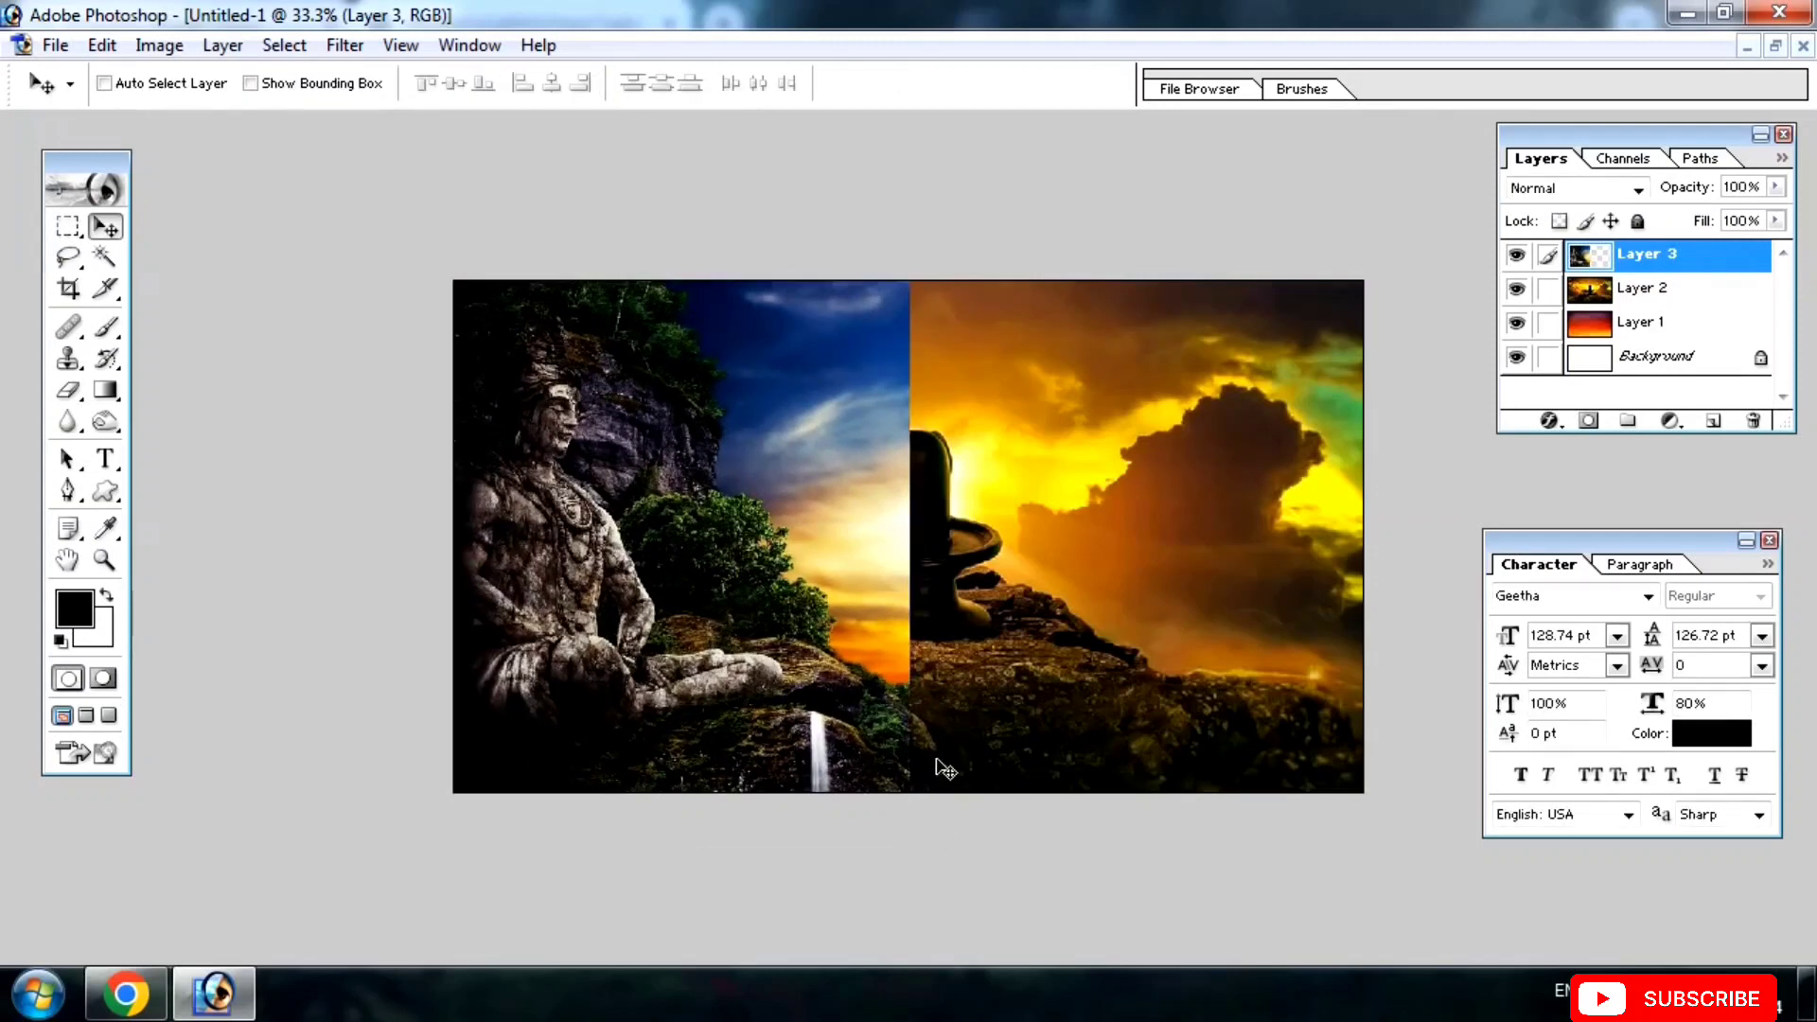
Erase the statue picture's hard right edge from top to bottom with a soft 394 px eraser.
key(e)
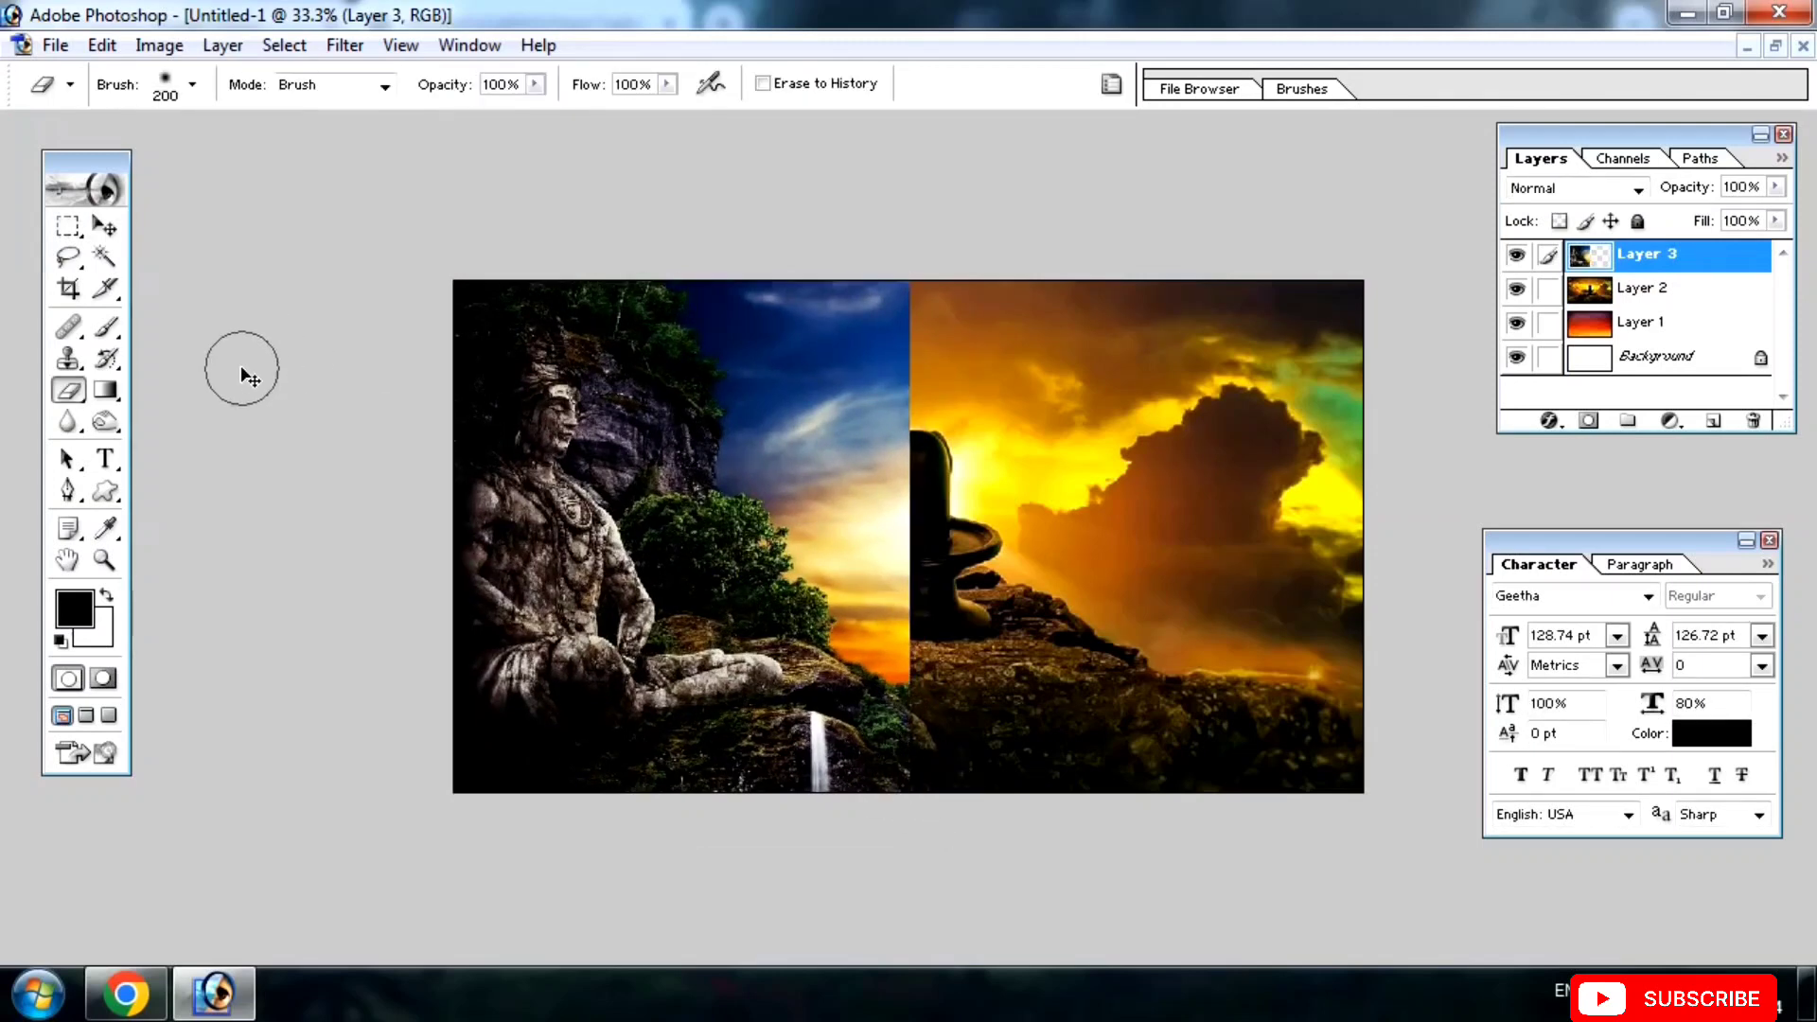
drag(55, 398, 142, 385)
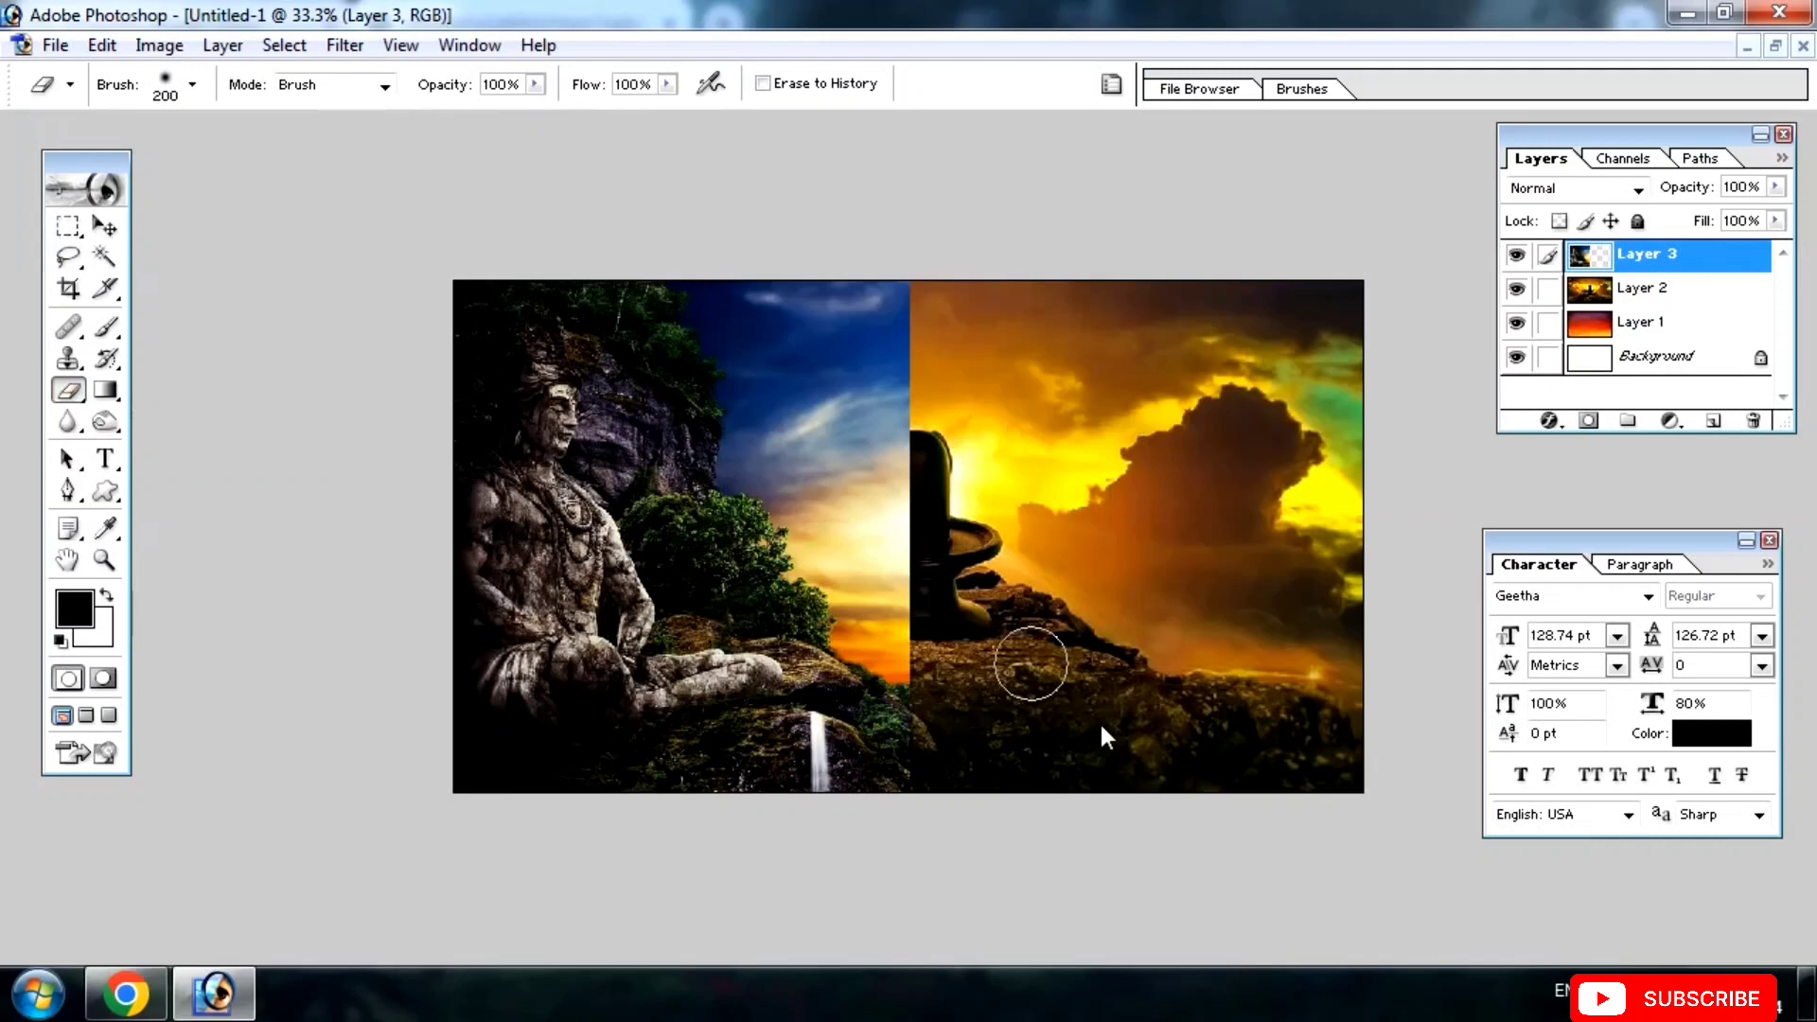
right_click(875, 742)
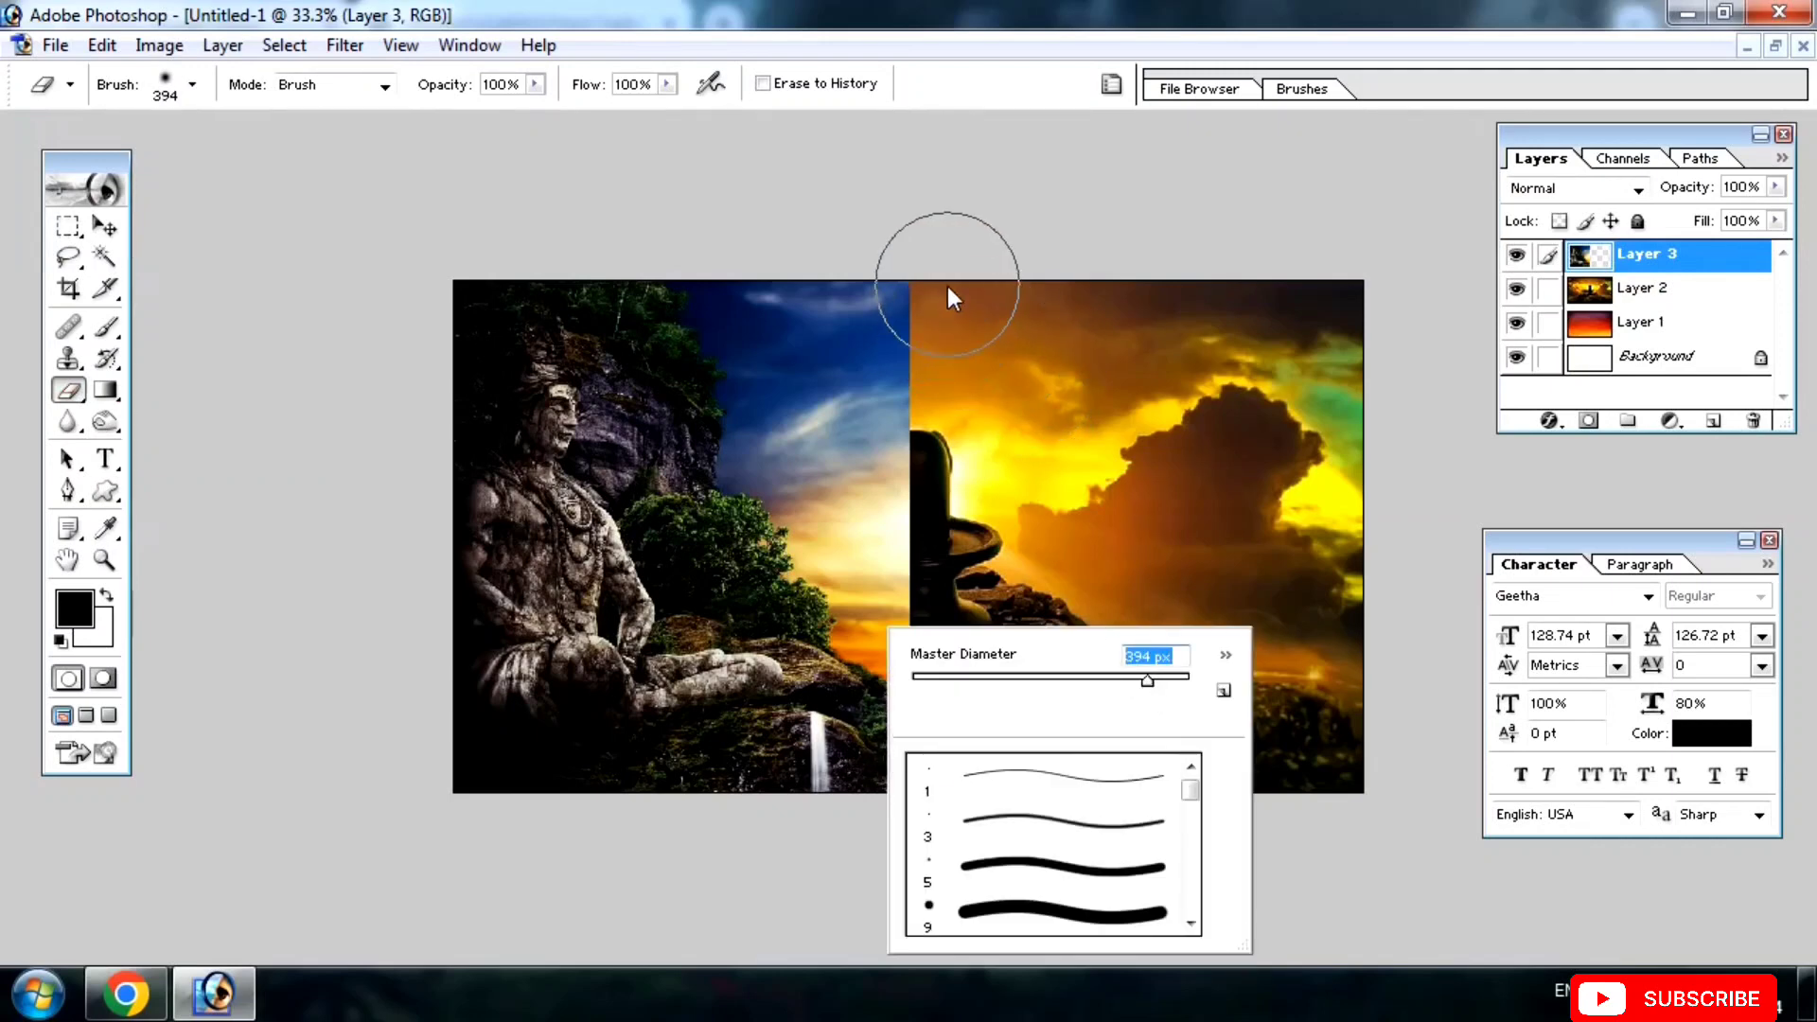
key(Return)
drag(947, 354, 940, 805)
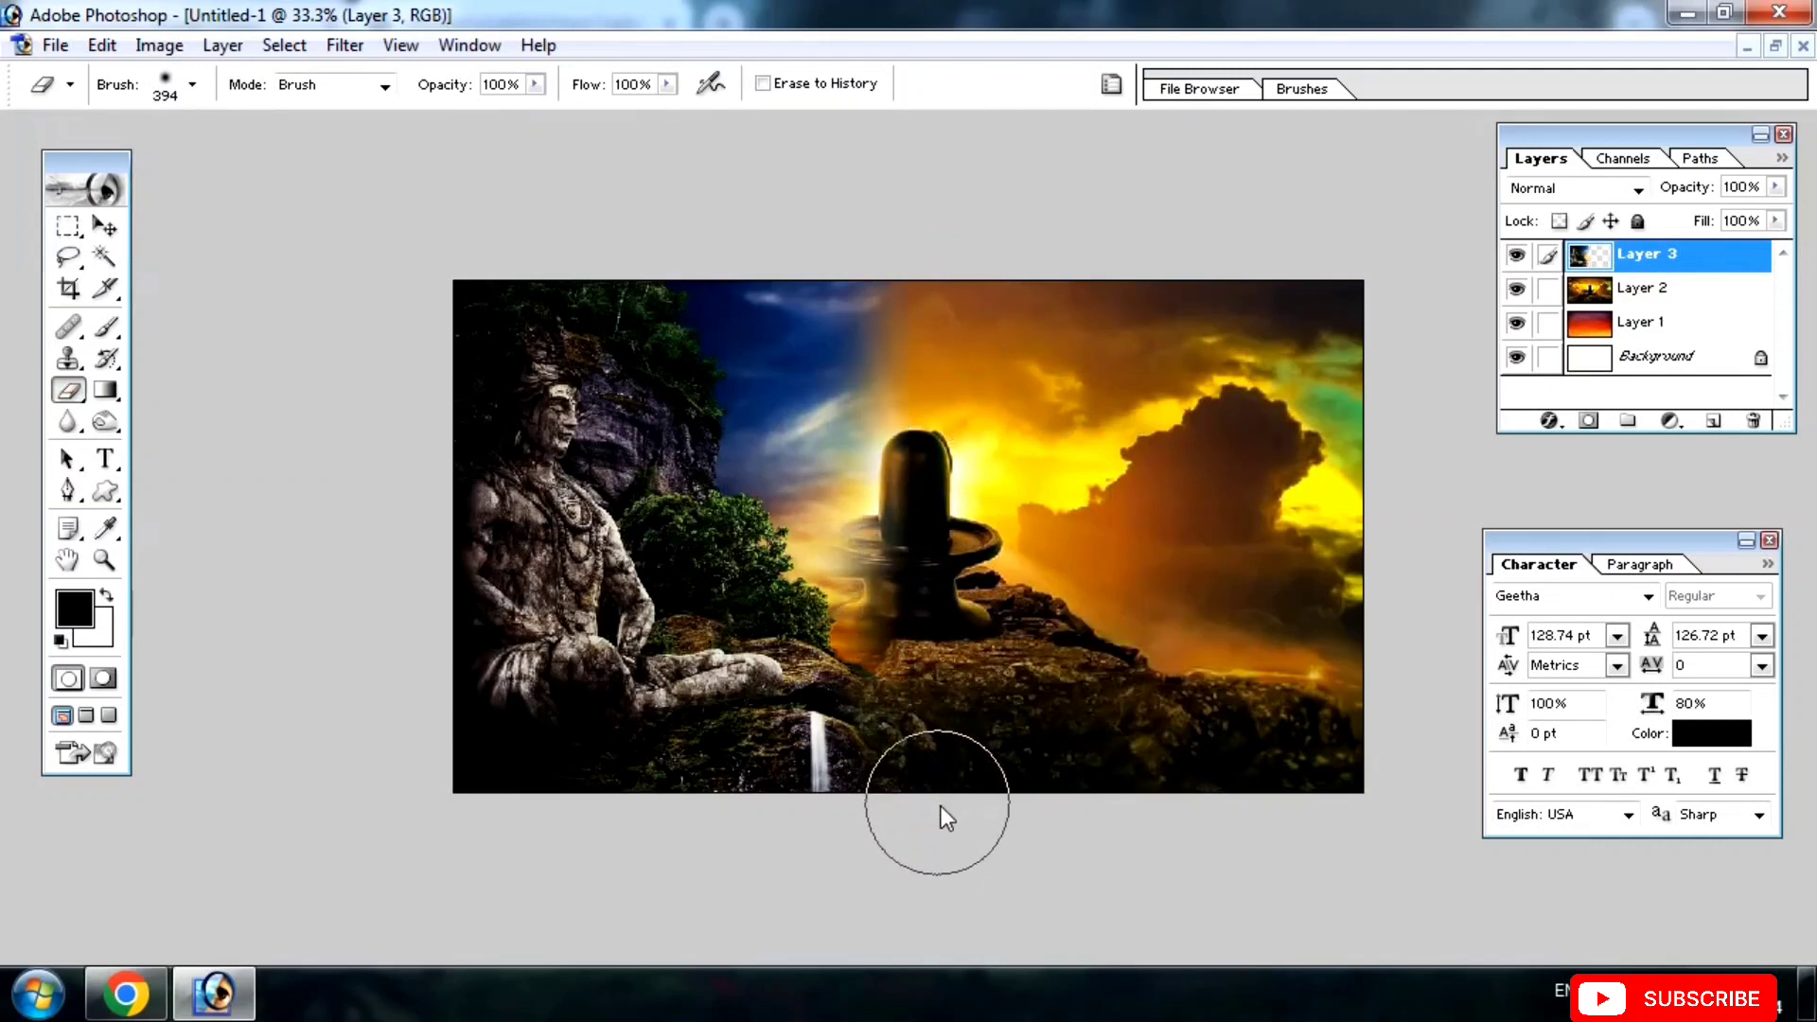
Erase more of the statue picture beside the lingam, and undo the last strokes that reach into the trees.
mouse_move(894, 531)
mouse_down()
mouse_move(852, 542)
mouse_move(1020, 526)
mouse_move(787, 528)
mouse_move(902, 530)
mouse_move(806, 532)
mouse_move(883, 544)
mouse_move(843, 541)
mouse_up()
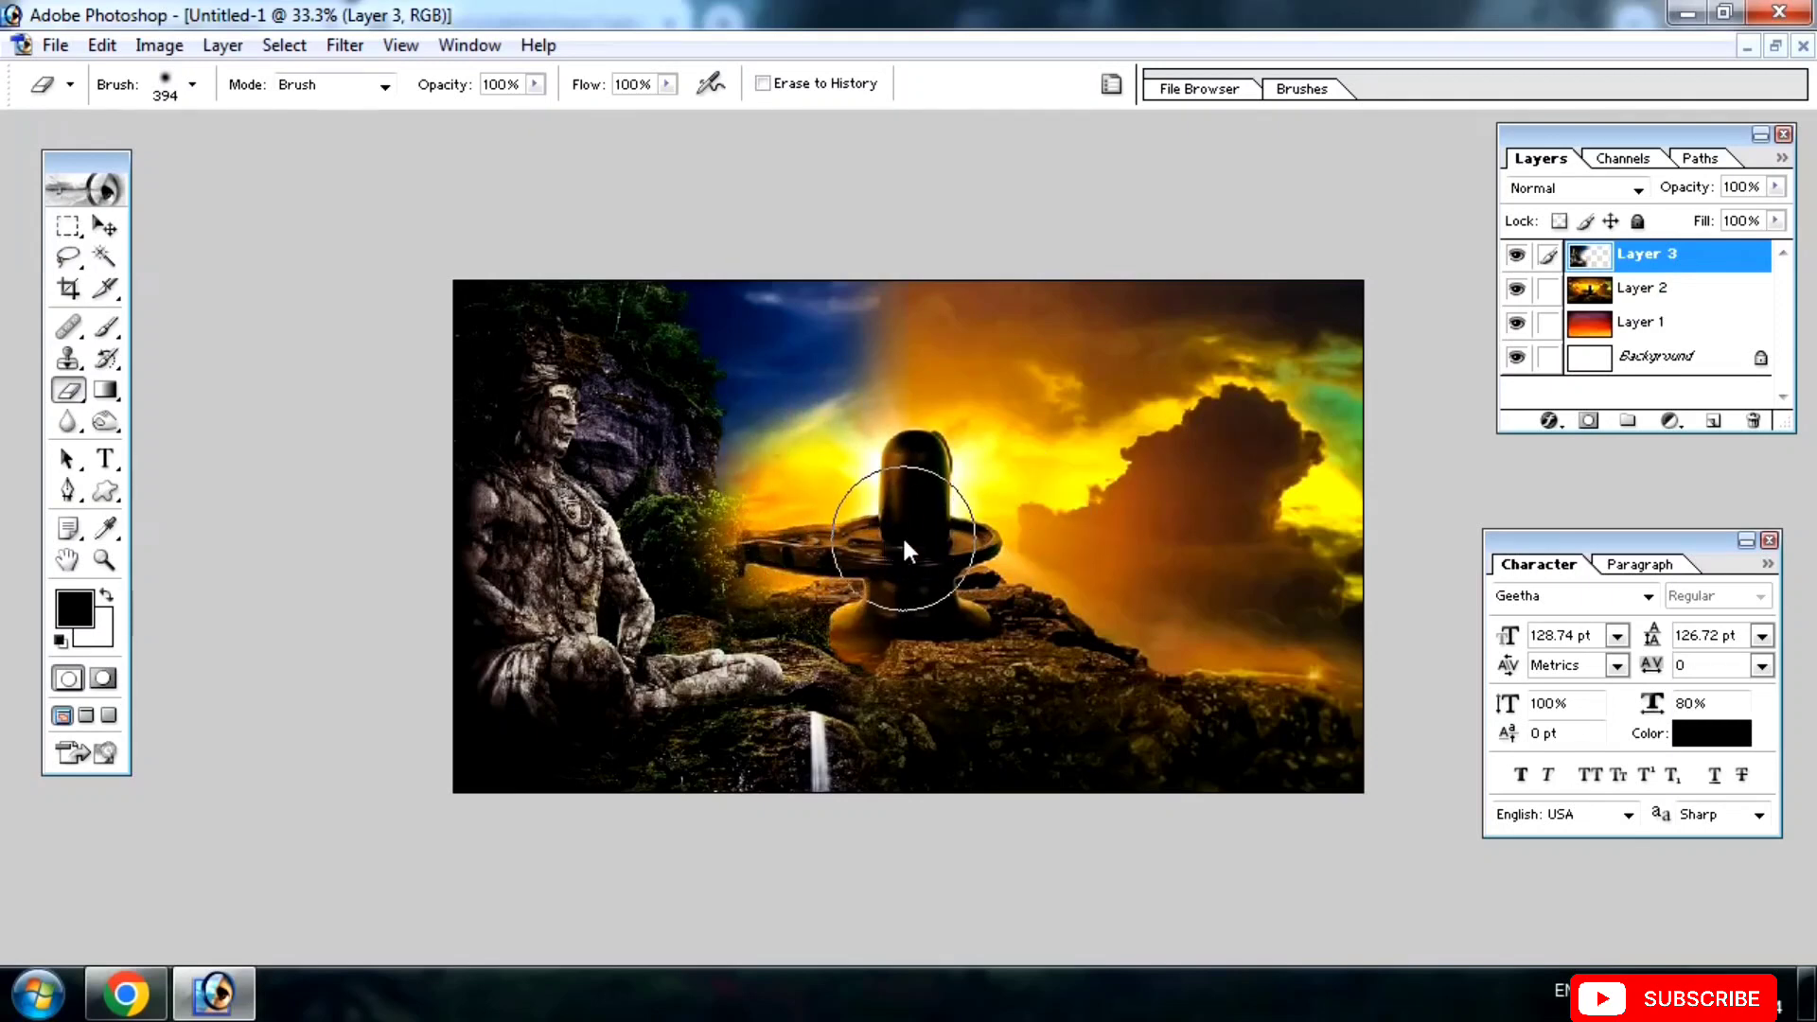
key(ctrl+alt+z)
key(ctrl+alt+z)
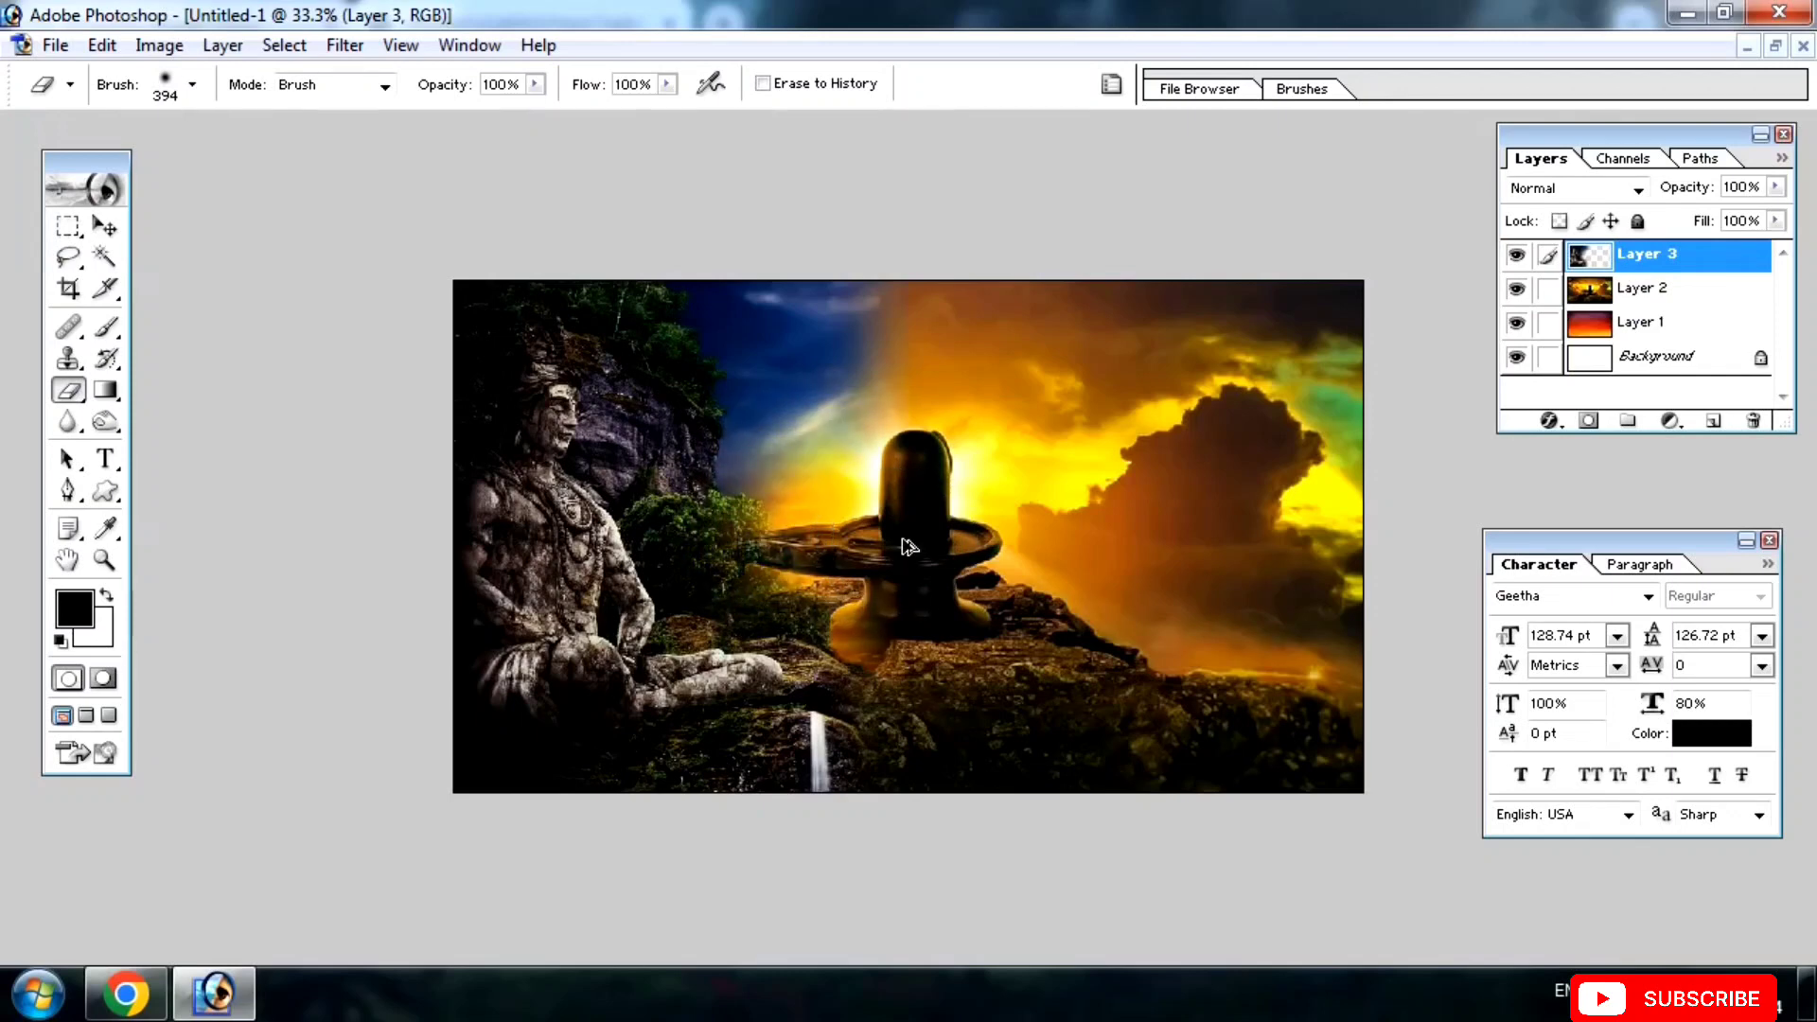
key(ctrl+alt+z)
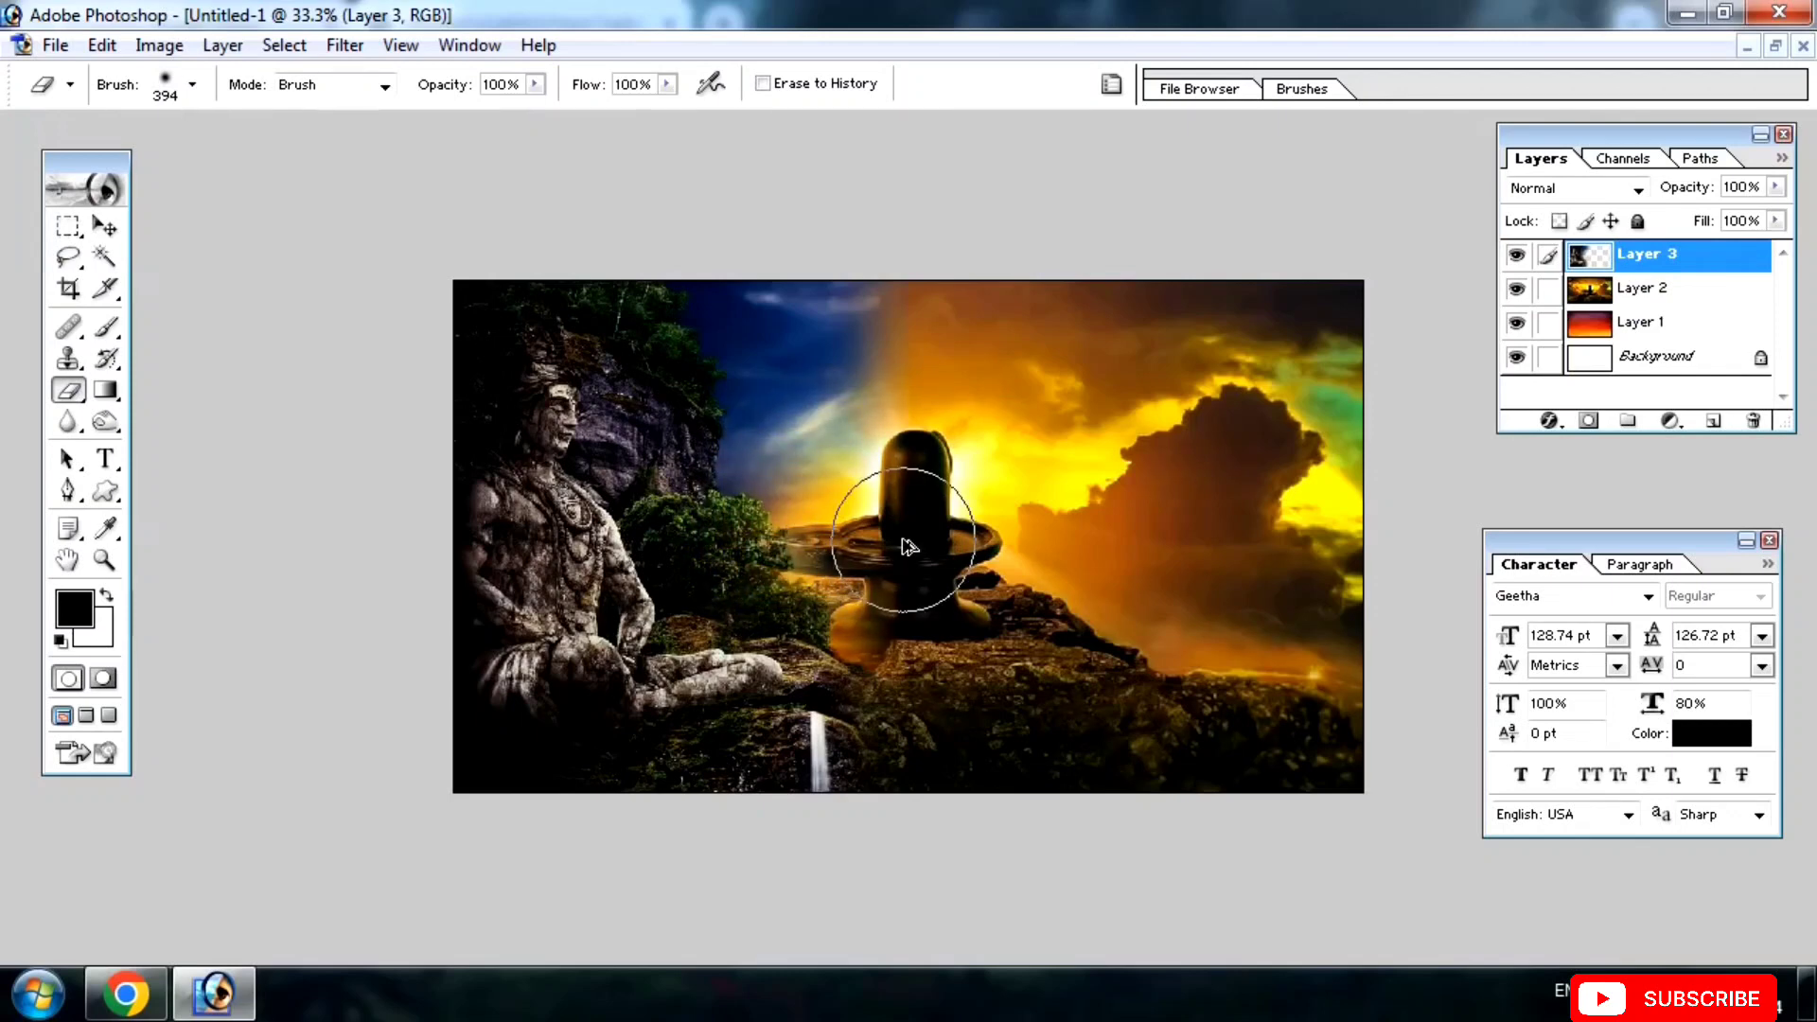
Select the lingam layer, shift it to the right away from the statue, and reselect the statue layer.
key(v)
right_click(946, 521)
click(965, 527)
drag(935, 522, 1020, 520)
right_click(819, 375)
click(837, 383)
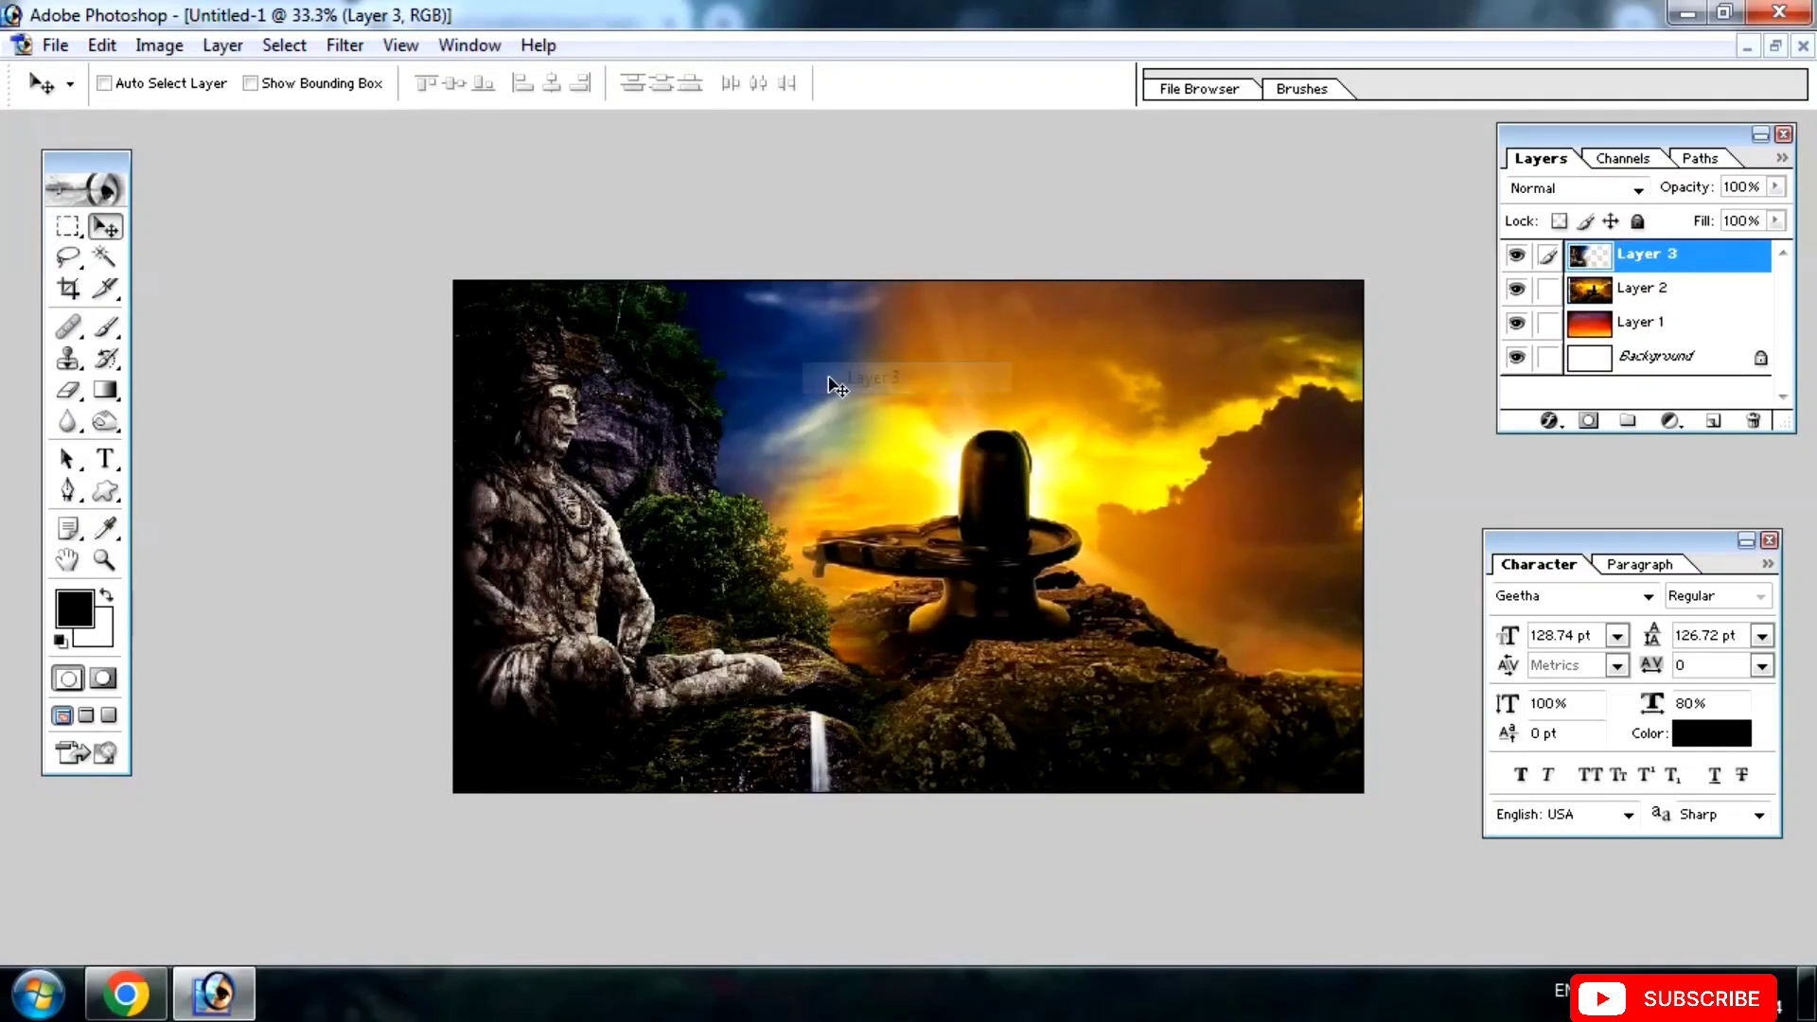
Enlarge the eraser to 700 px and soften the statue layer's blue sky edge above the lingam.
key(e)
drag(884, 373, 946, 256)
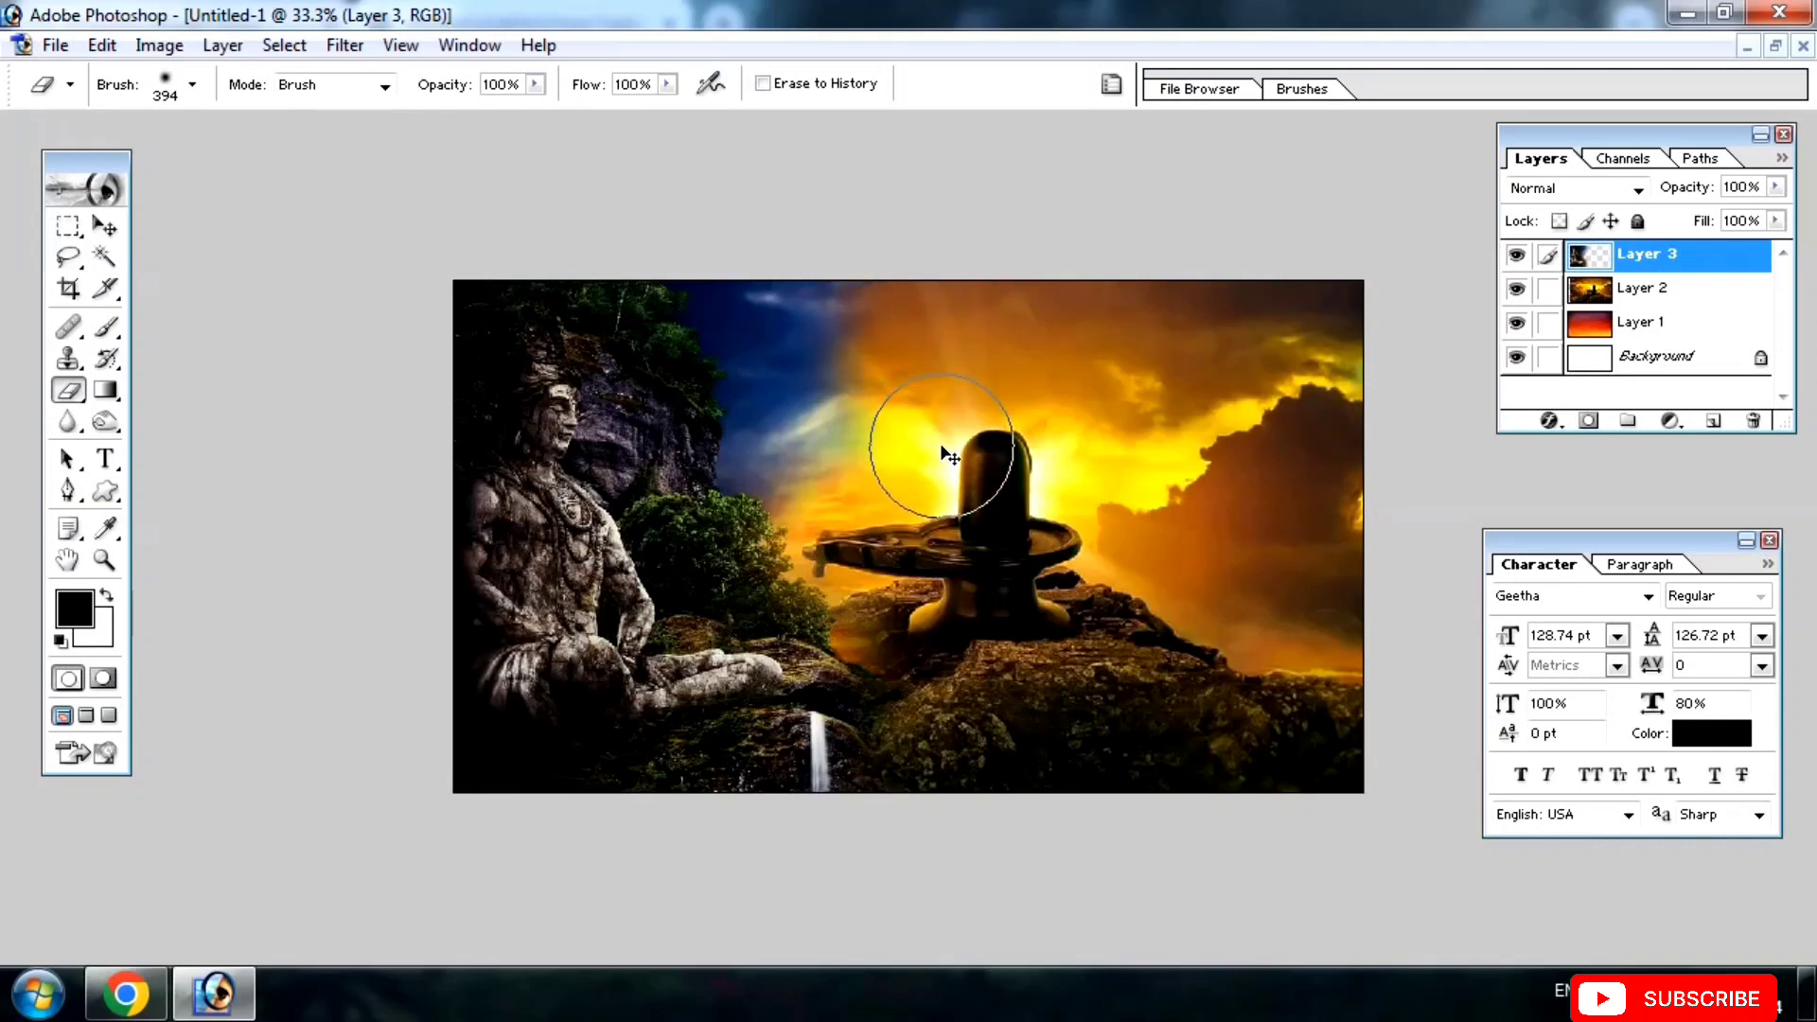
key(bracketright)
key(bracketright)
key(bracketright)
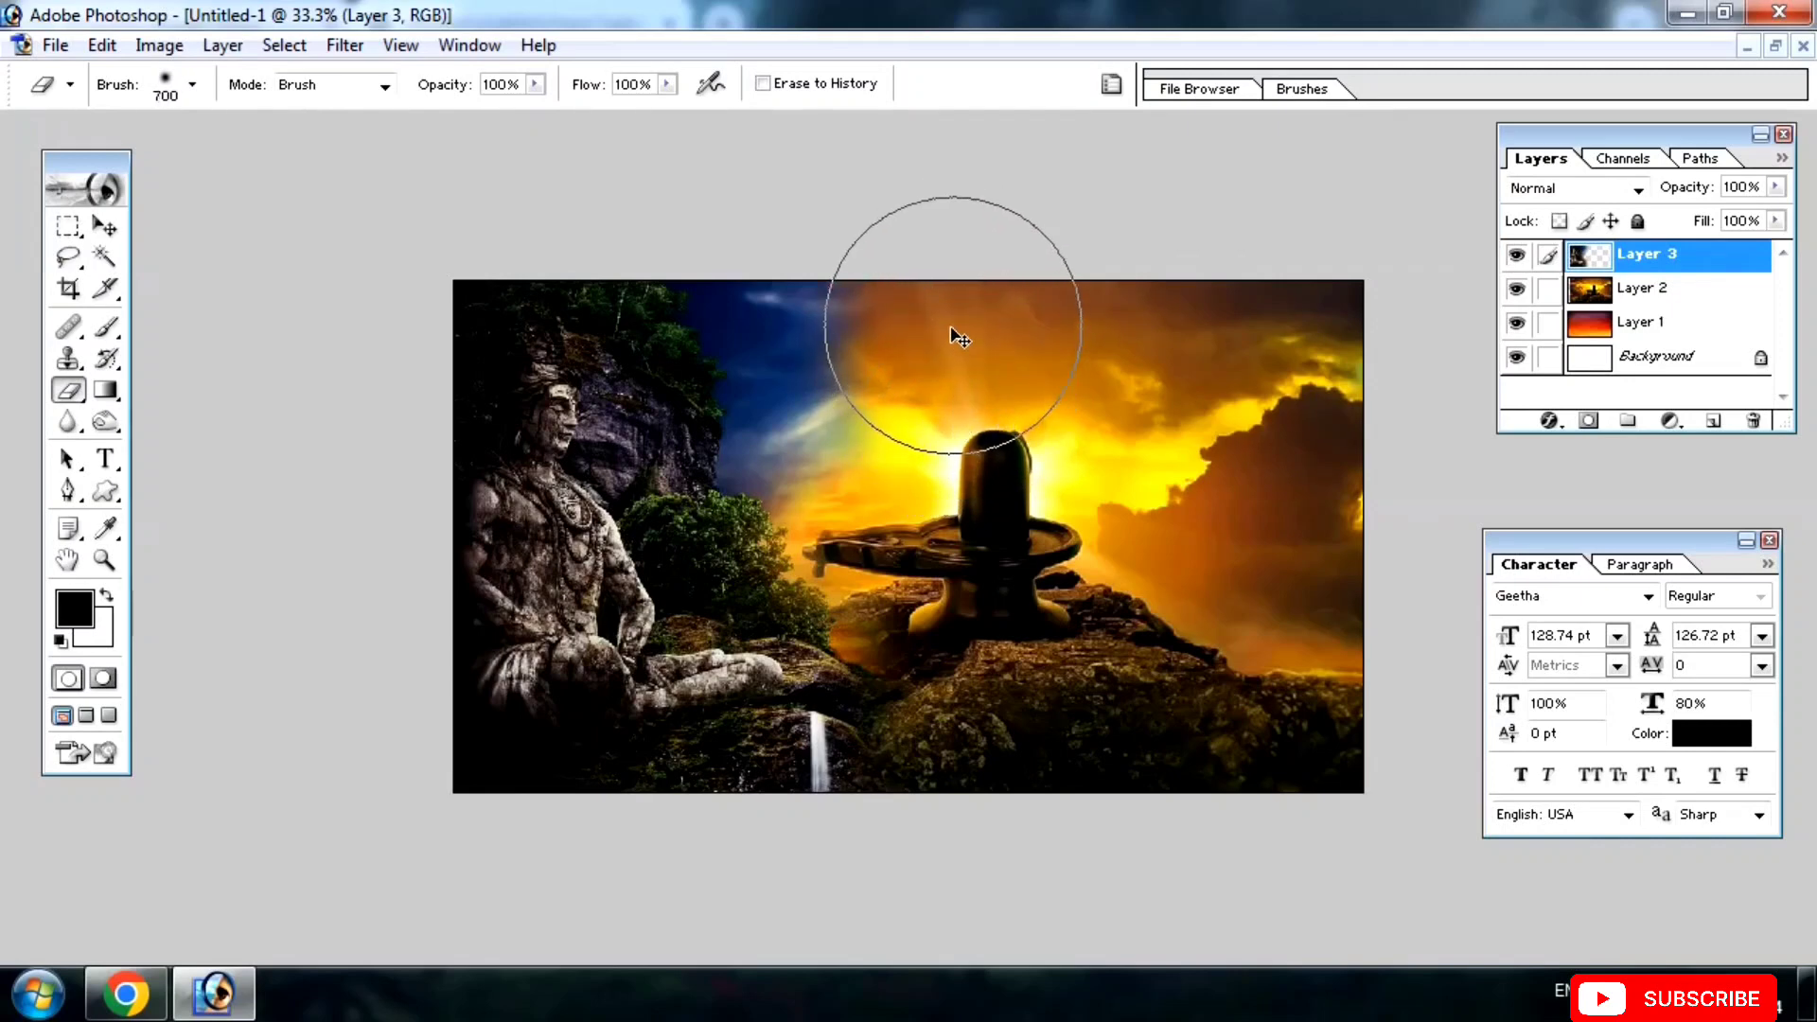
mouse_move(952, 327)
mouse_down()
mouse_move(982, 297)
mouse_move(957, 426)
mouse_up()
Hide the palettes and zoom the canvas to 50% to examine the blend between the statue and the lingam.
key(v)
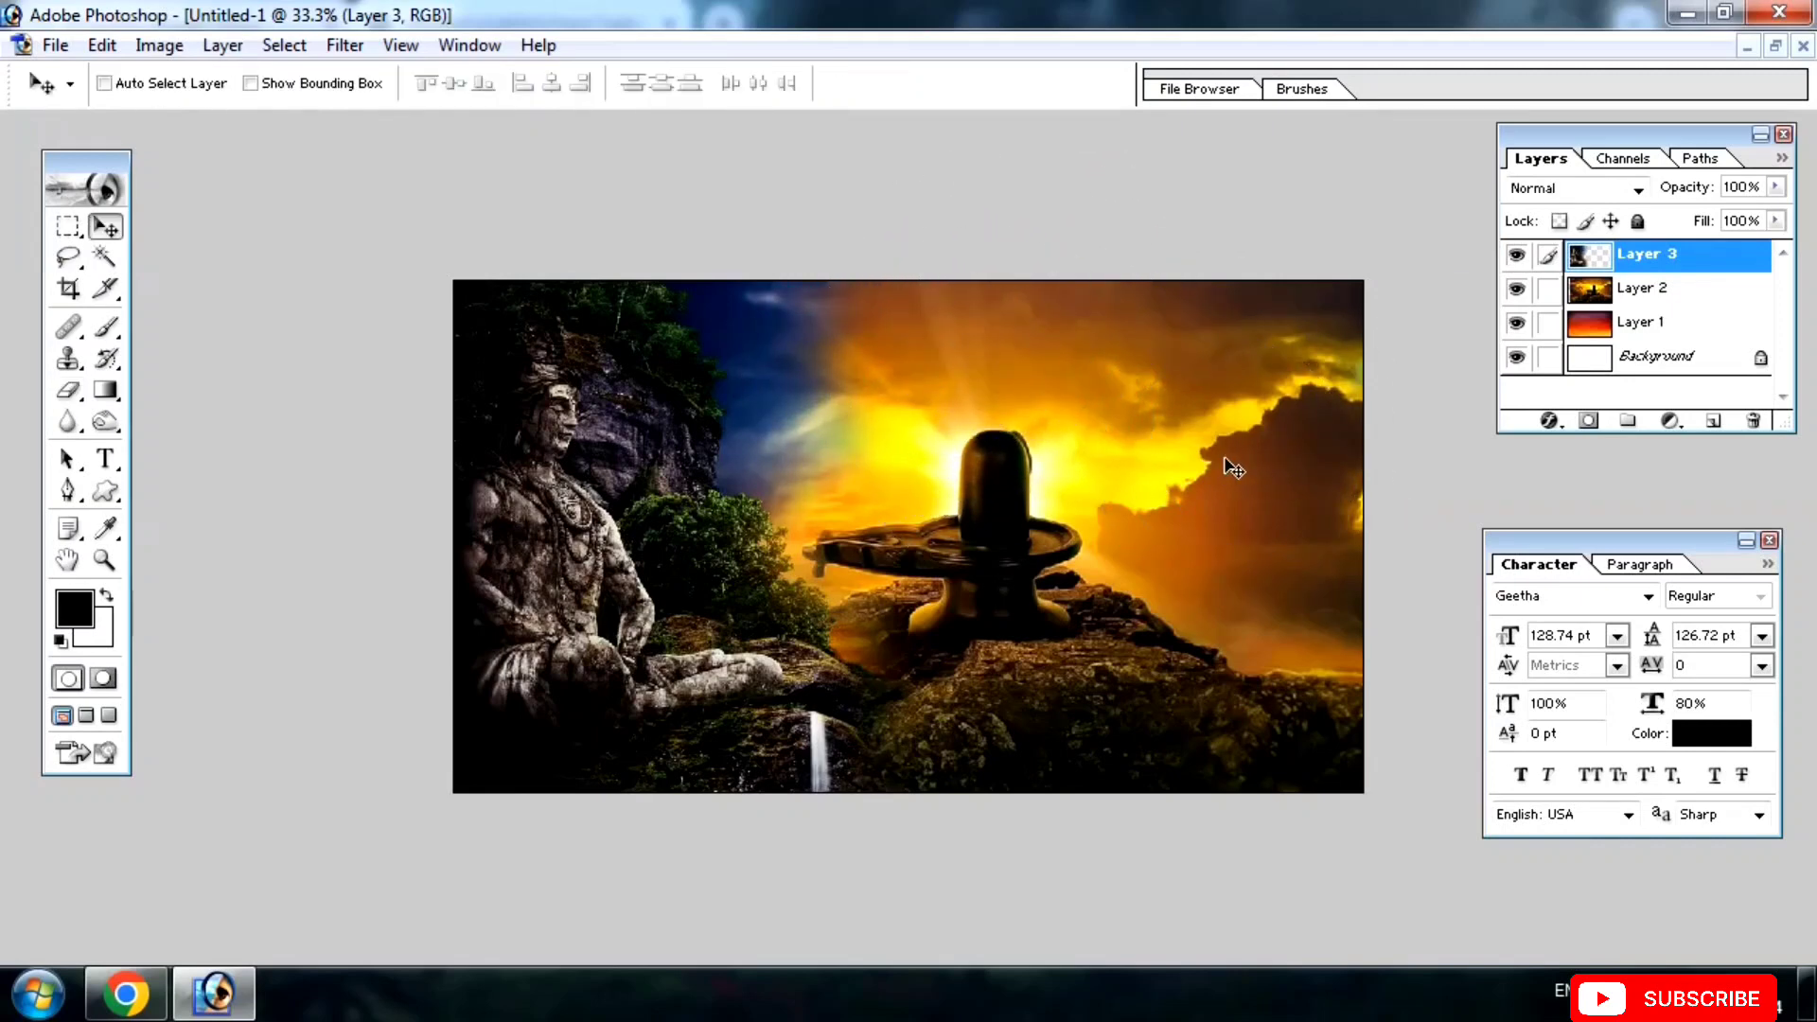
right_click(667, 629)
key(Escape)
key(Tab)
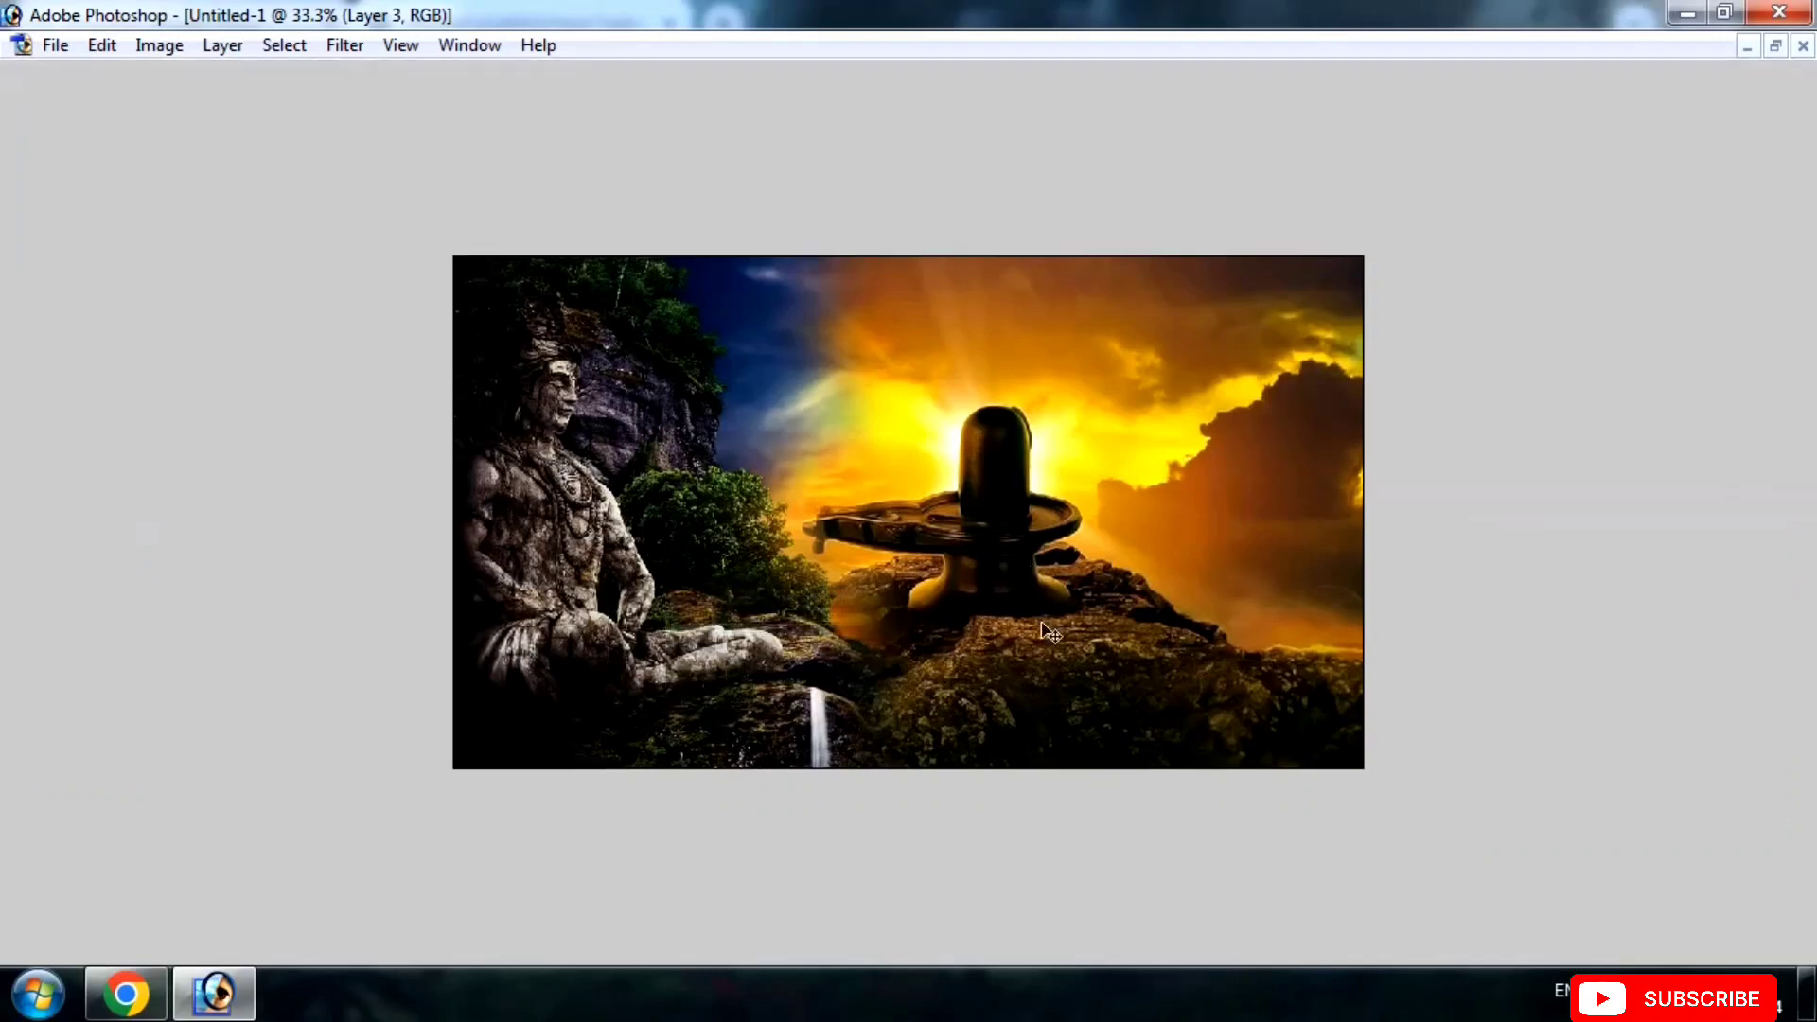
click(1093, 476)
click(1092, 475)
alt+click(1091, 476)
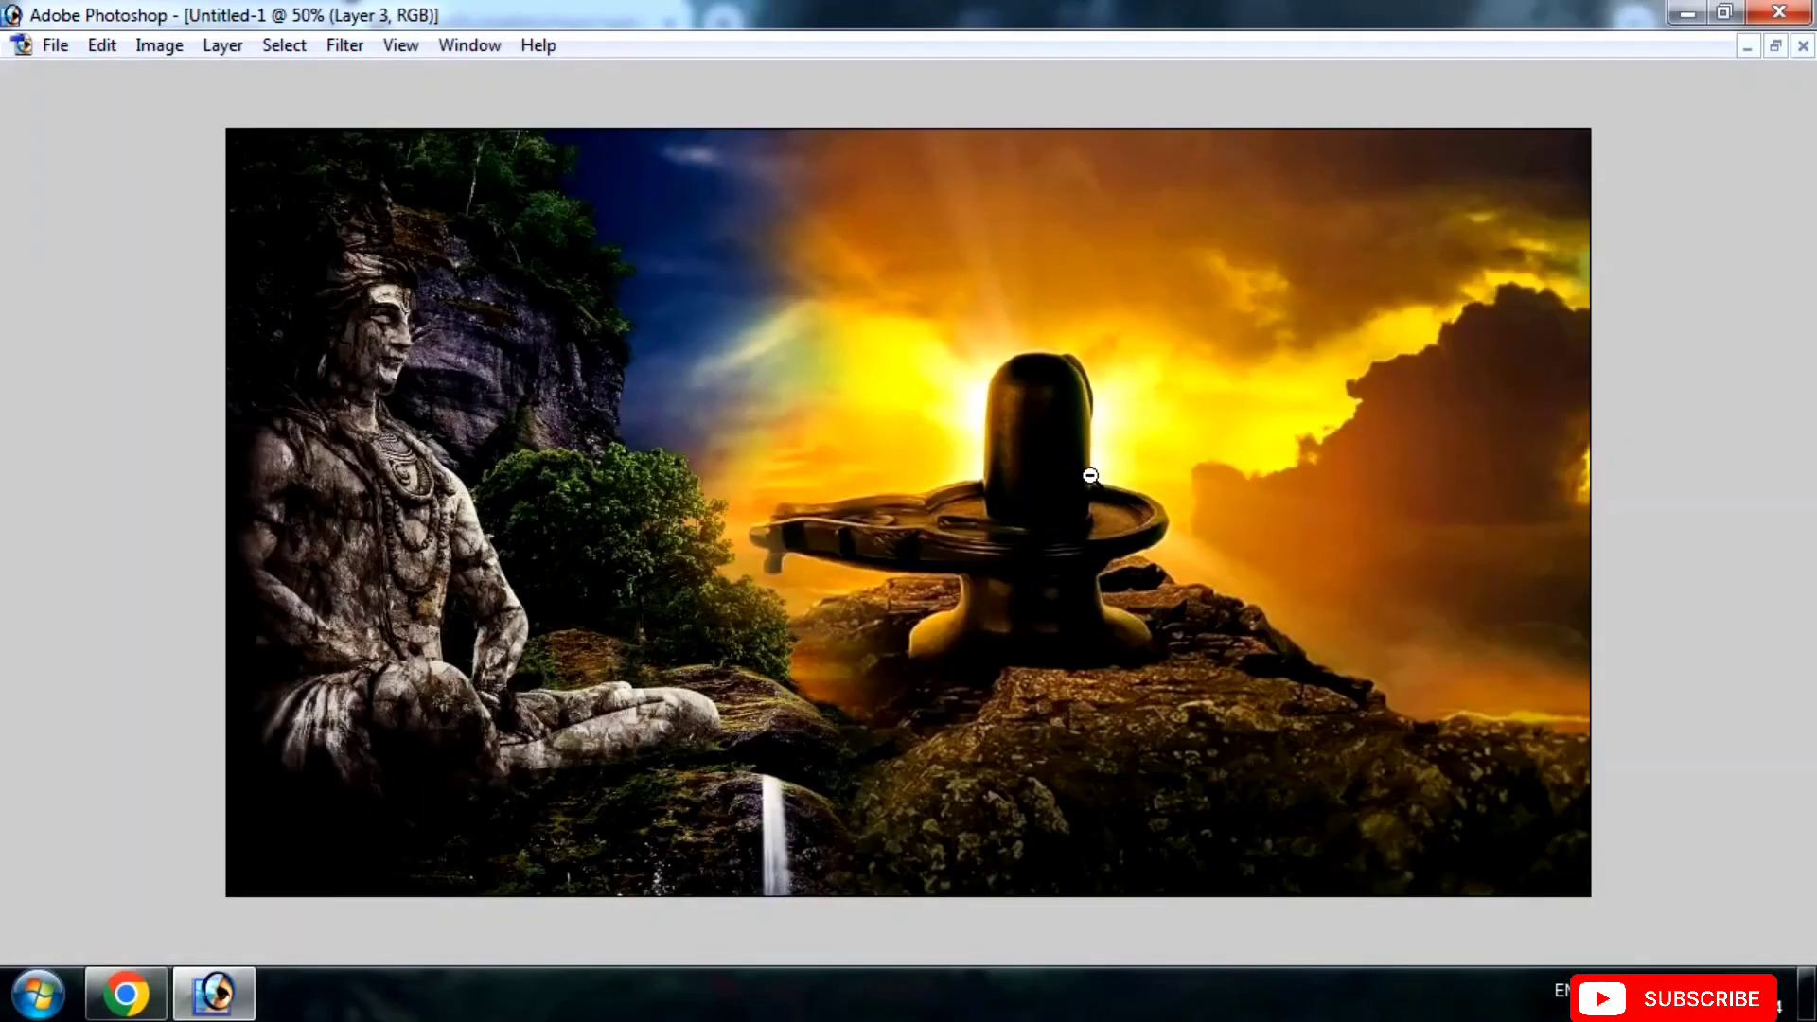
Switch to Chrome, close the full-size statue image and search Google Images for "sunrise background".
click(126, 993)
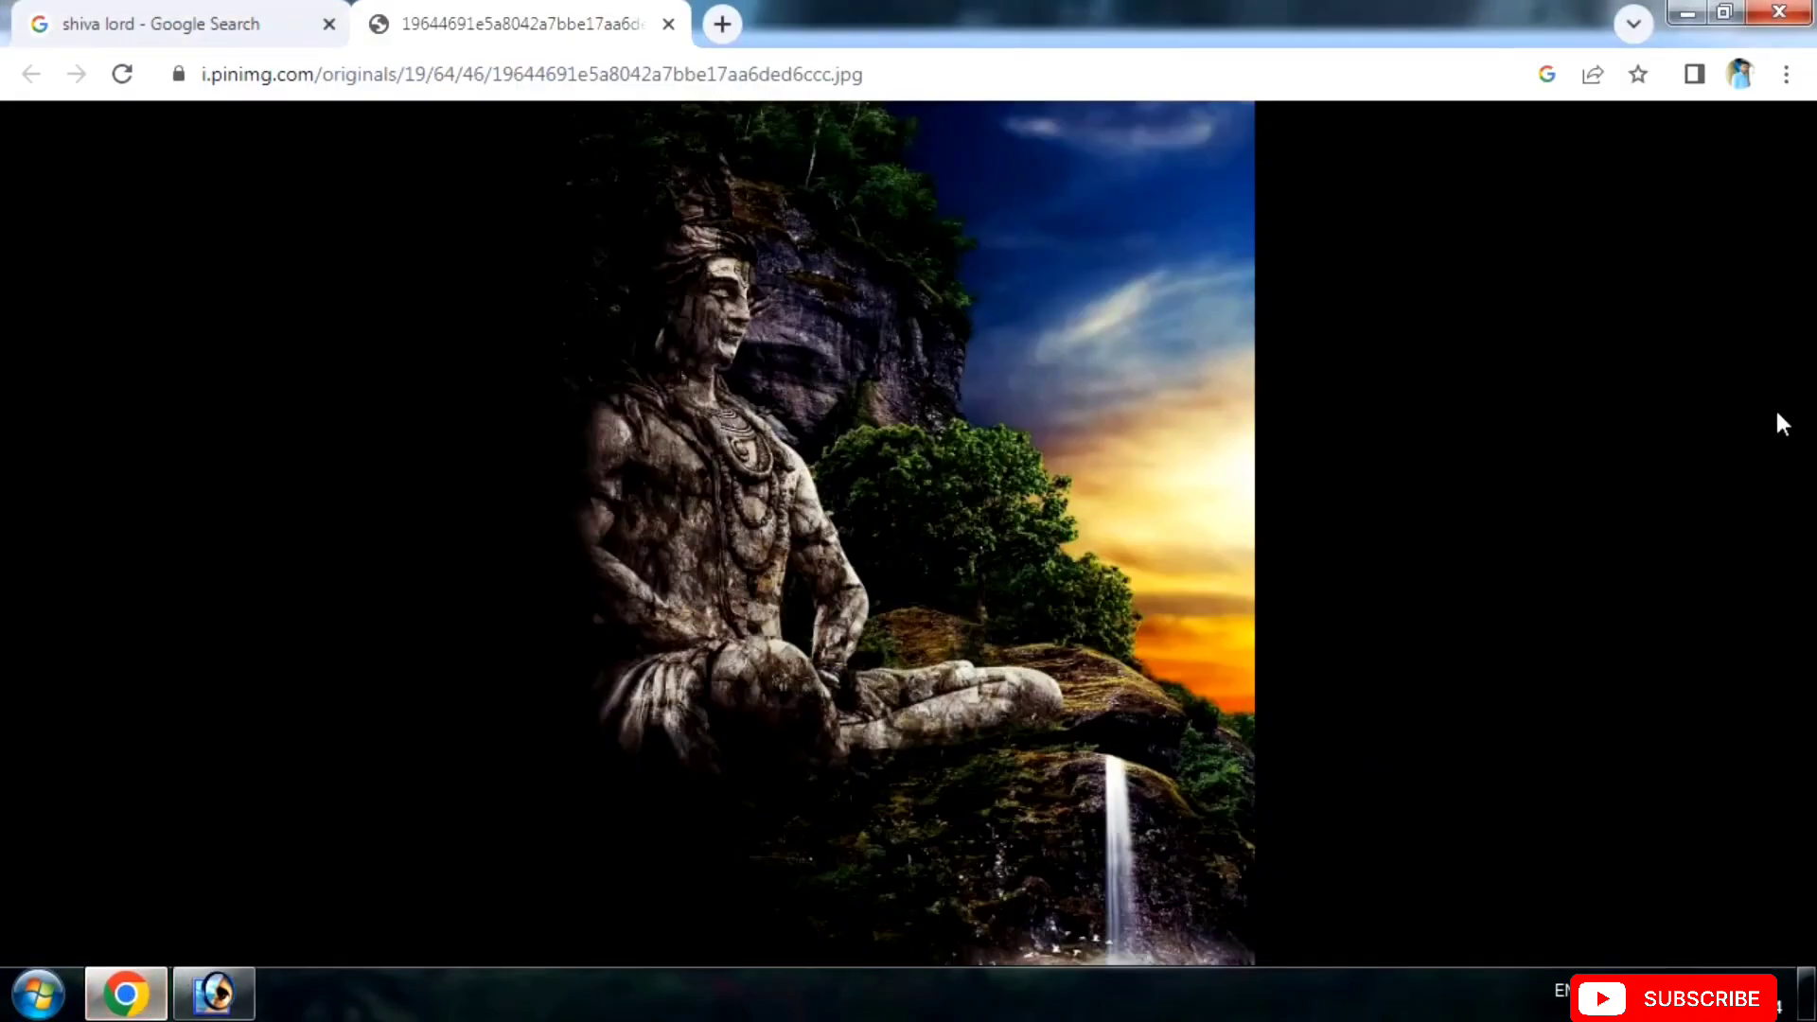
click(668, 25)
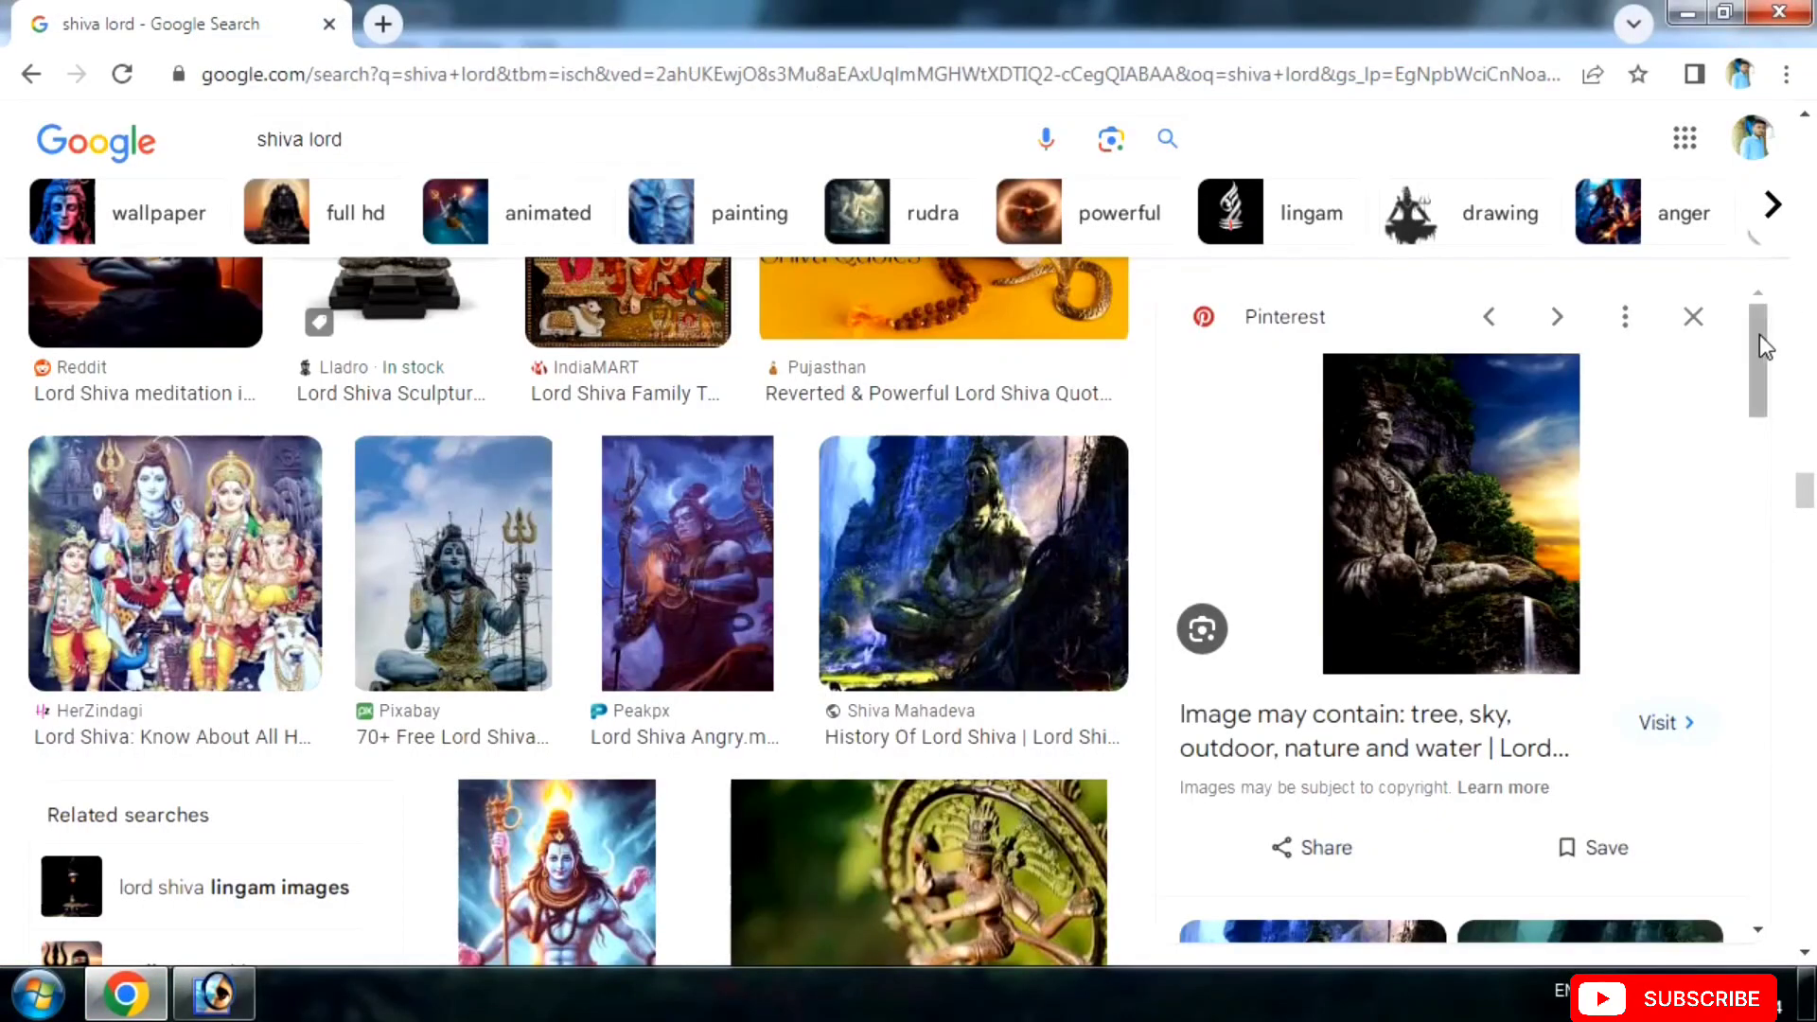
drag(1759, 336, 1736, 650)
scroll(1808, 492, up, 10)
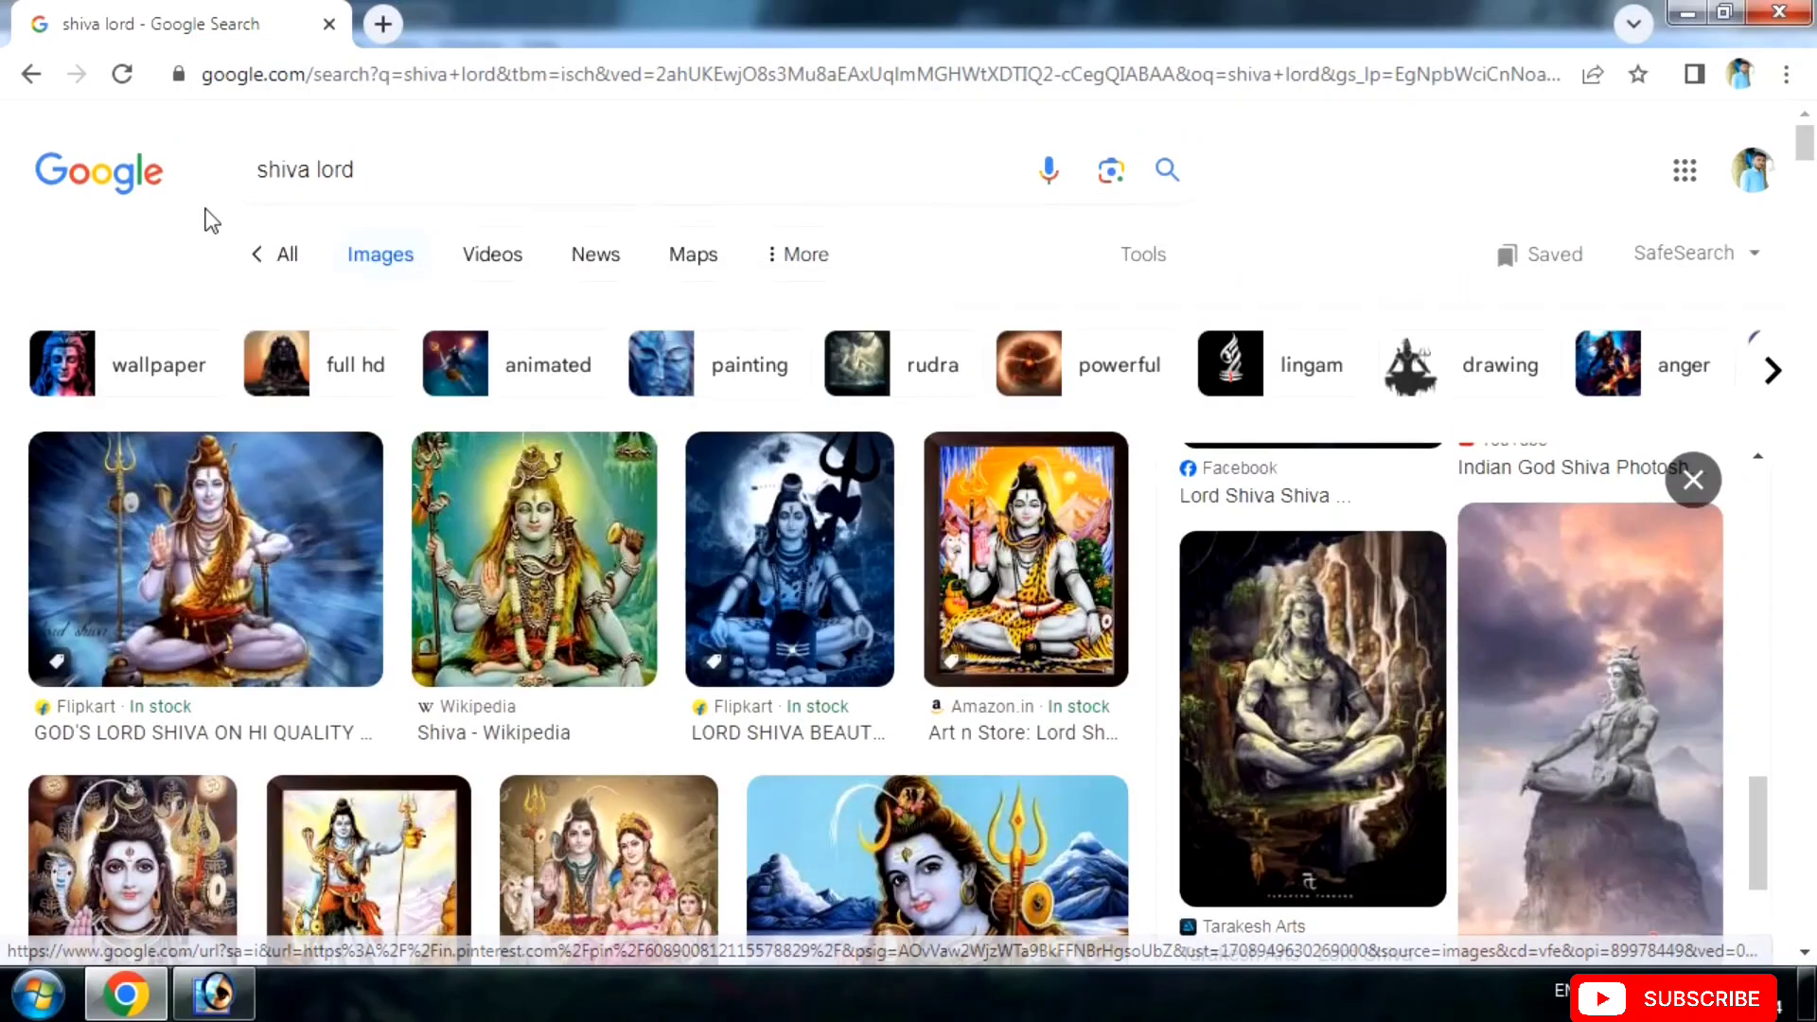
drag(375, 173, 212, 168)
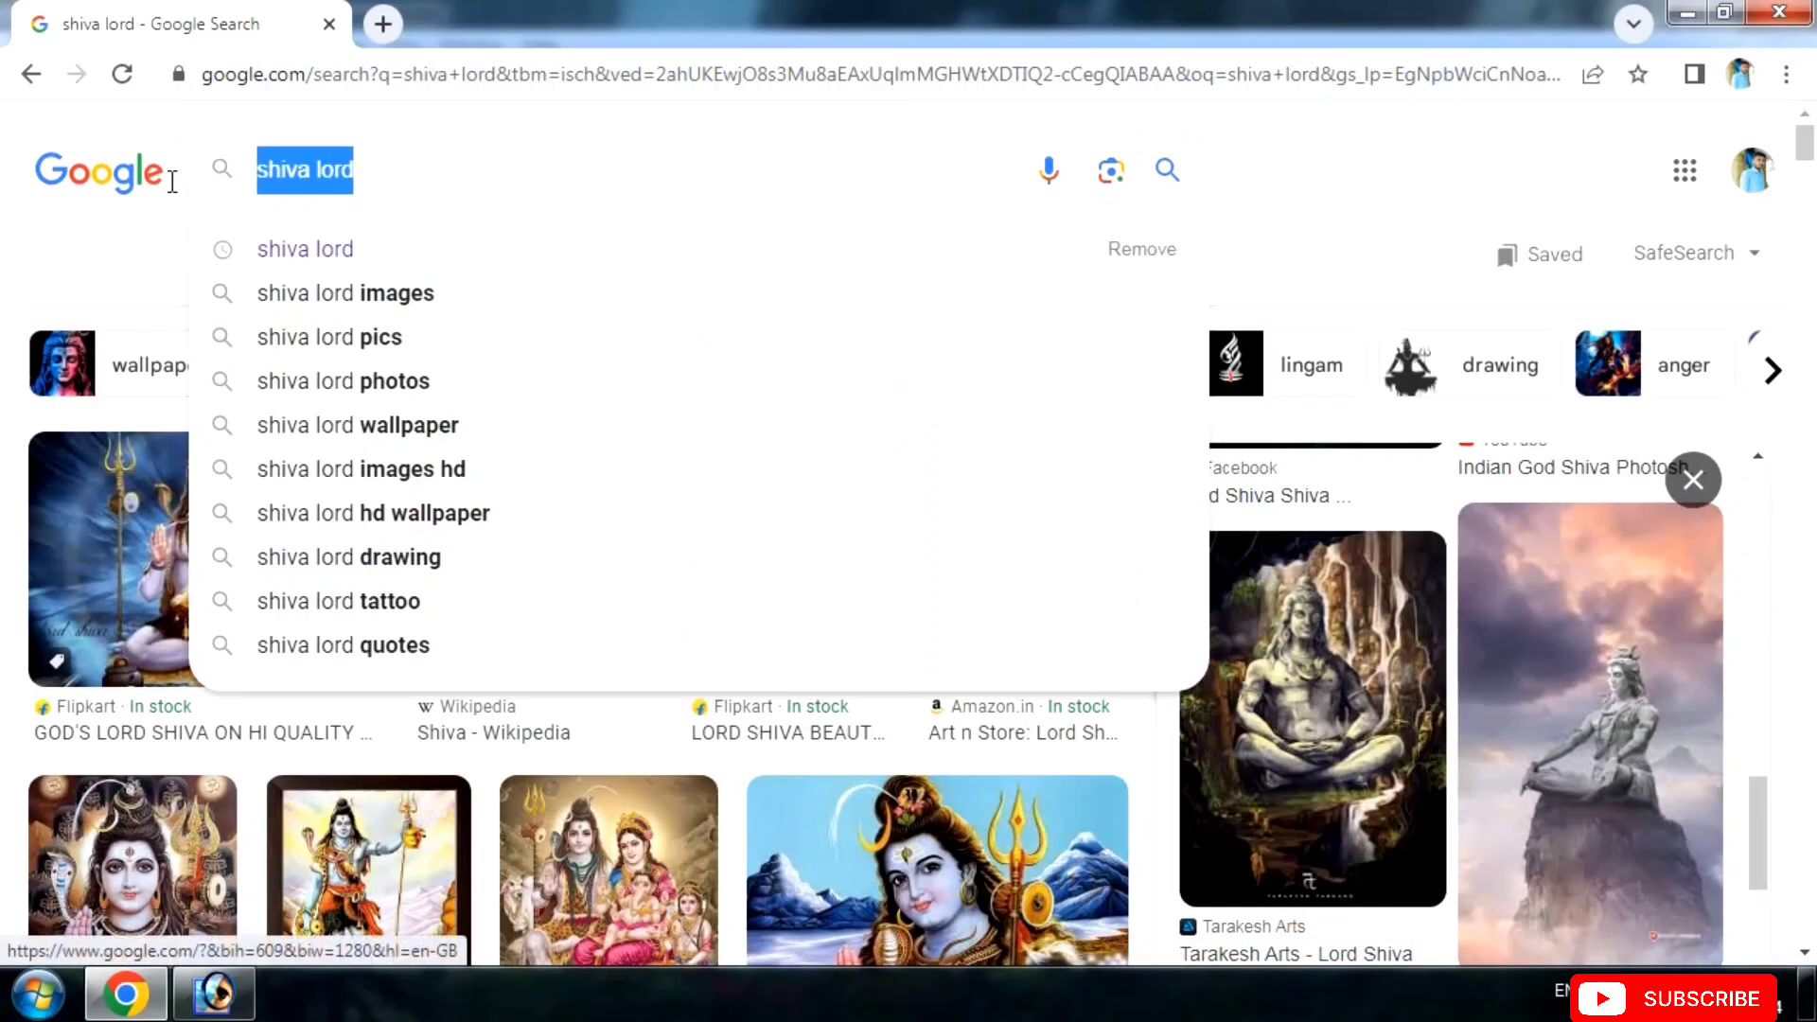
text(sunri)
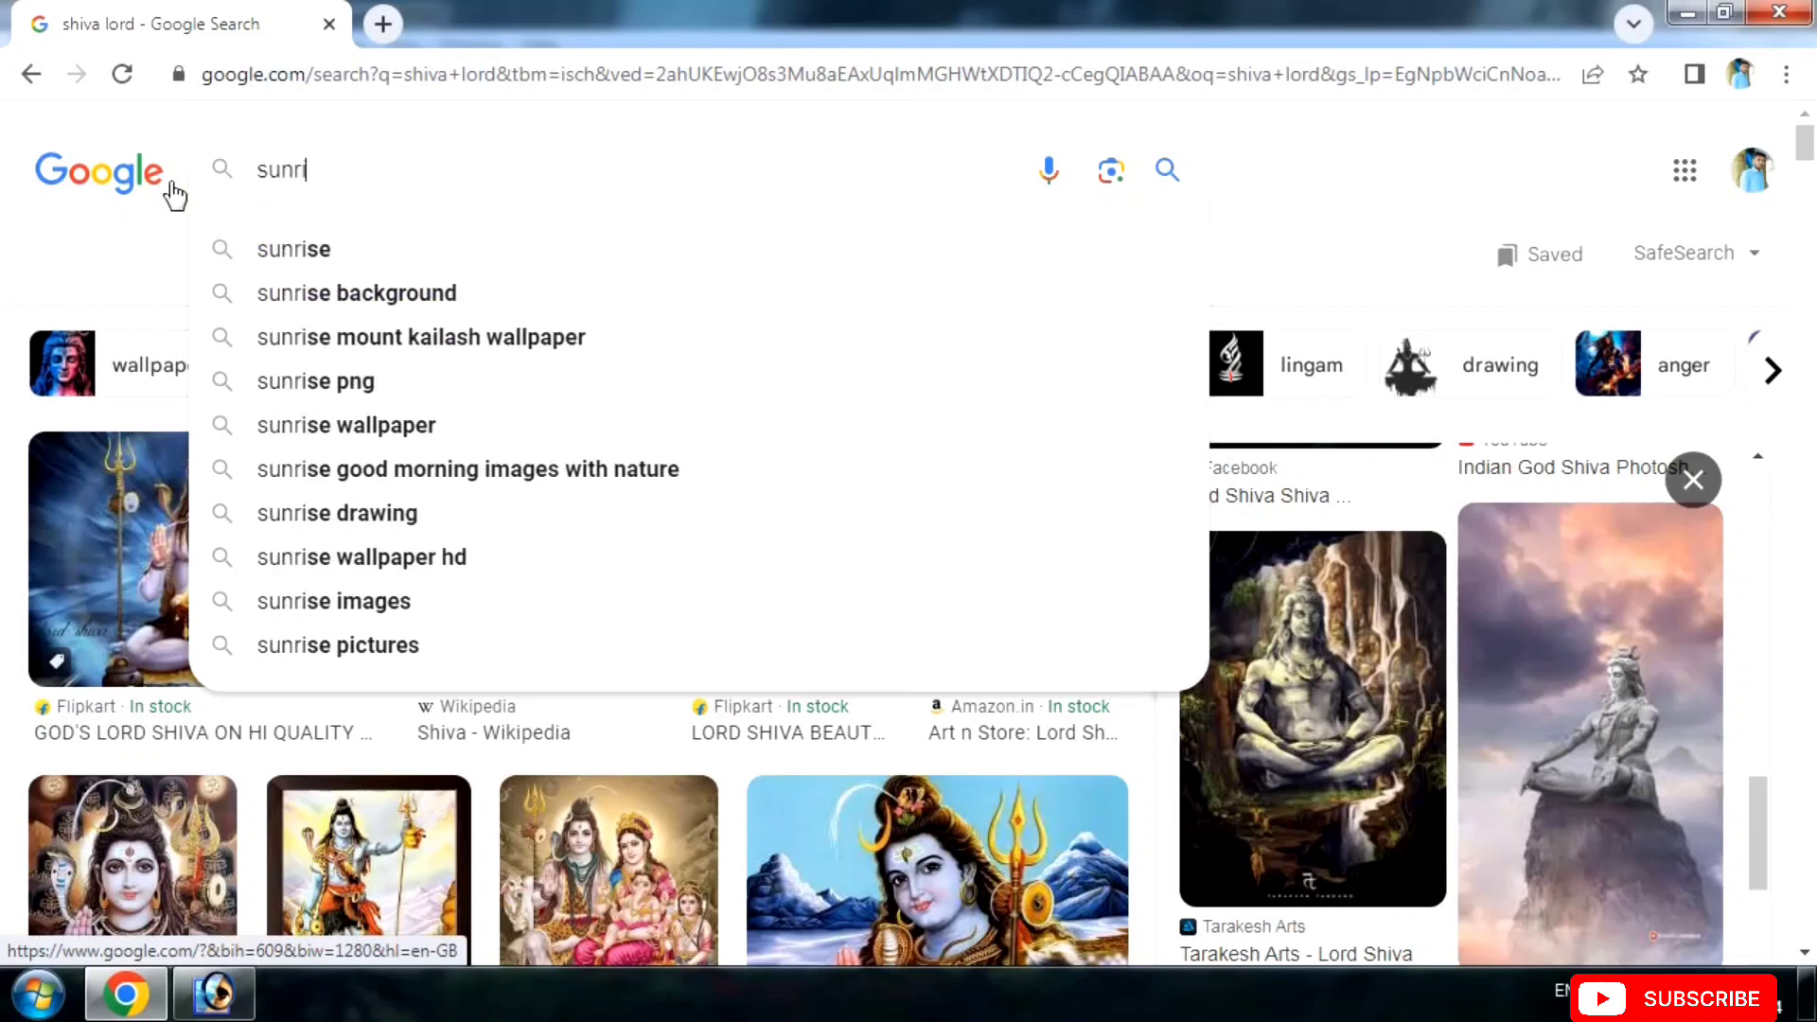
text(se back)
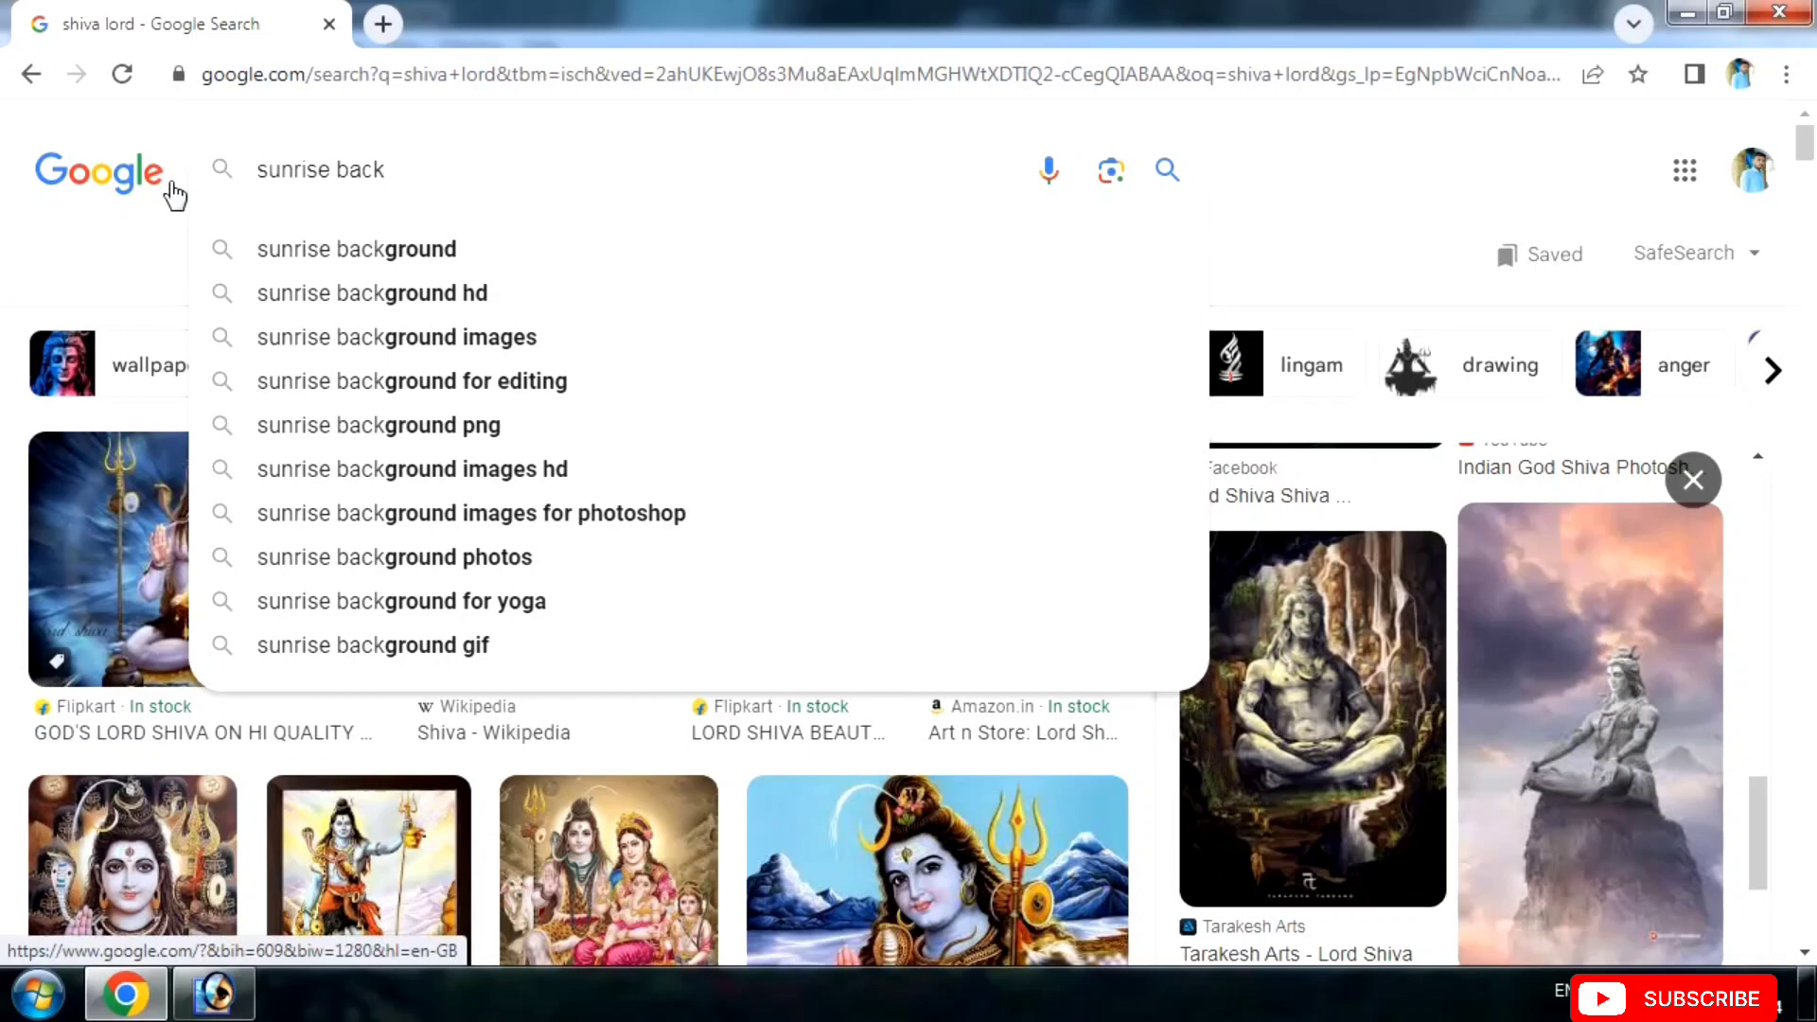
click(347, 251)
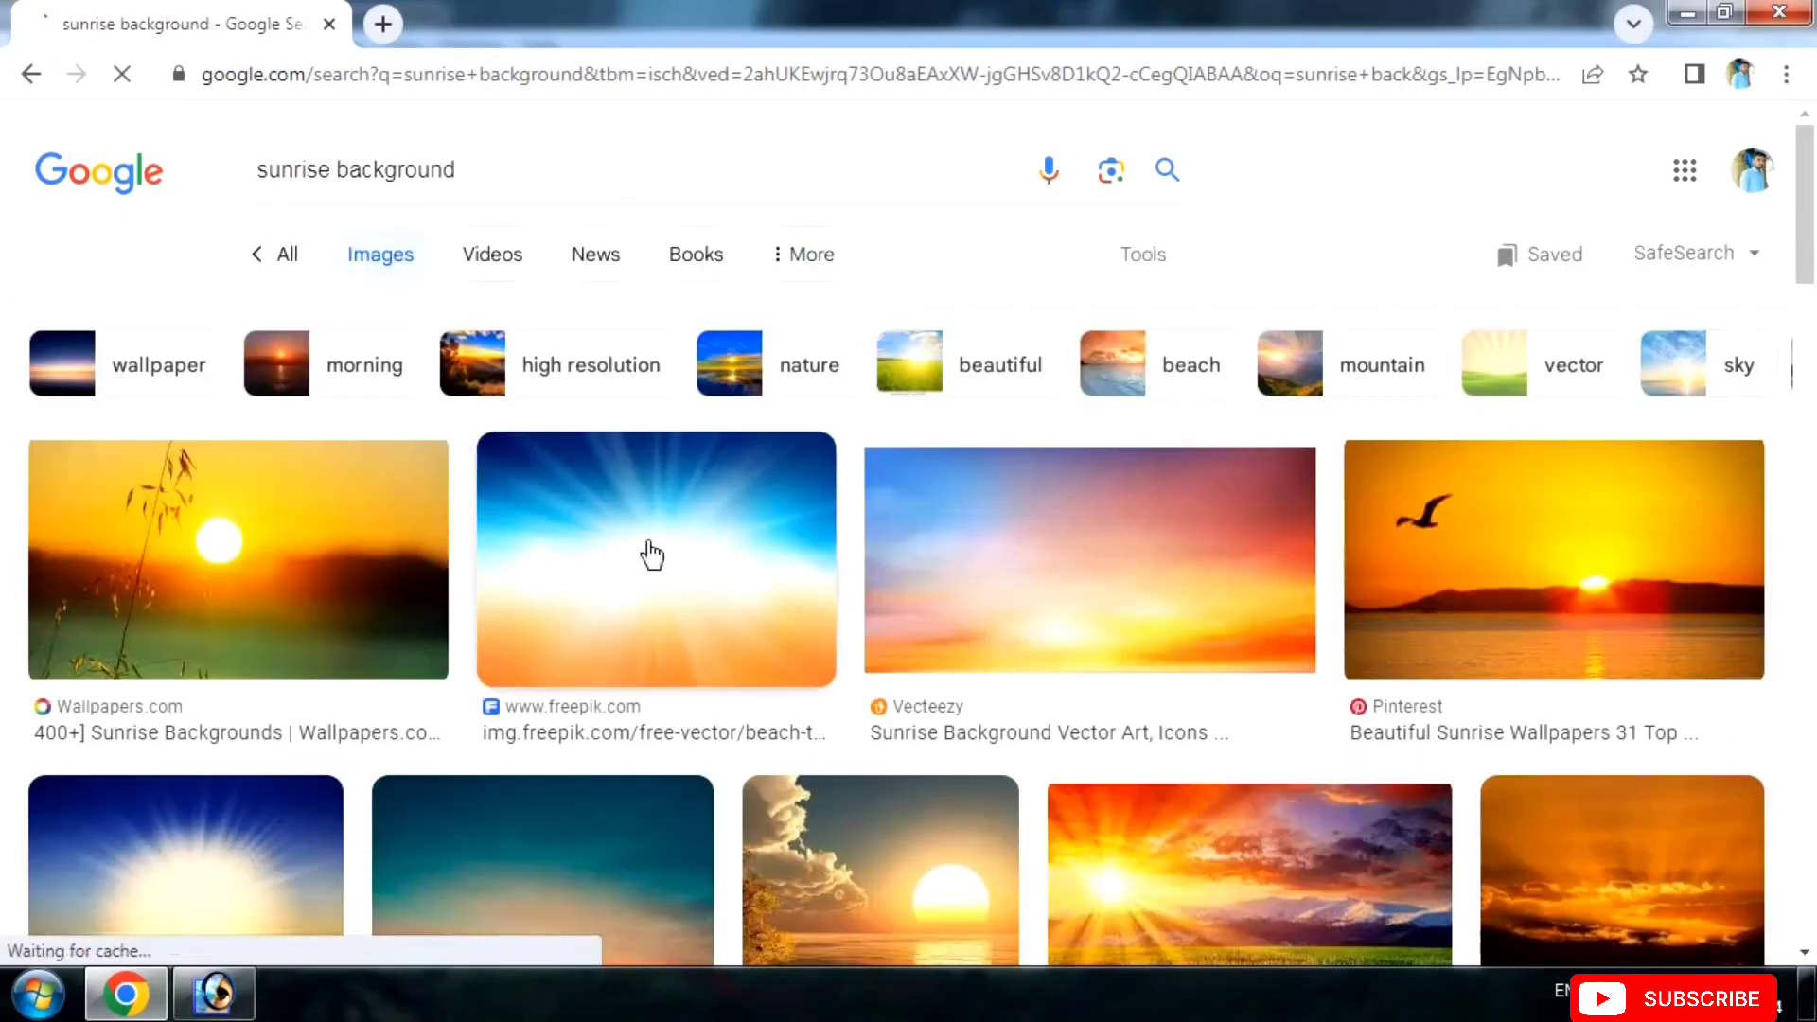
Copy the Pxfuel sunrise over a grass field, paste it into the Photoshop document and show the palettes again.
drag(1804, 241, 1808, 331)
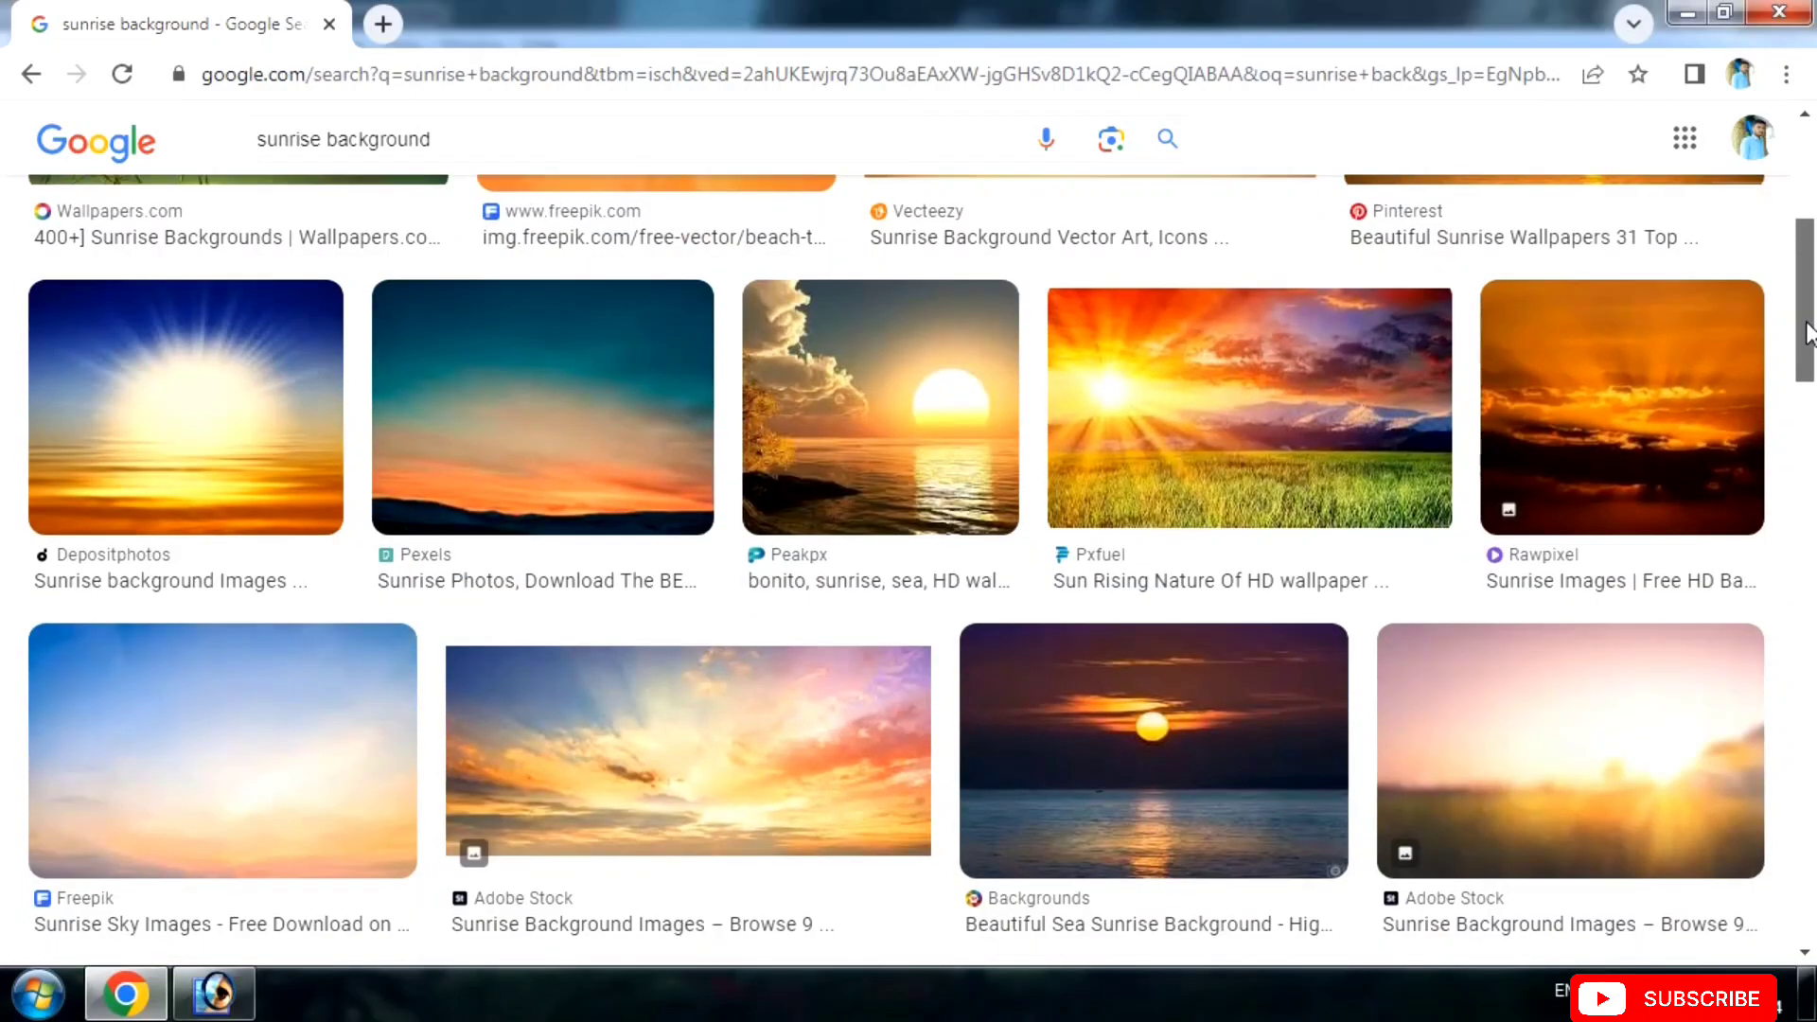
click(1130, 377)
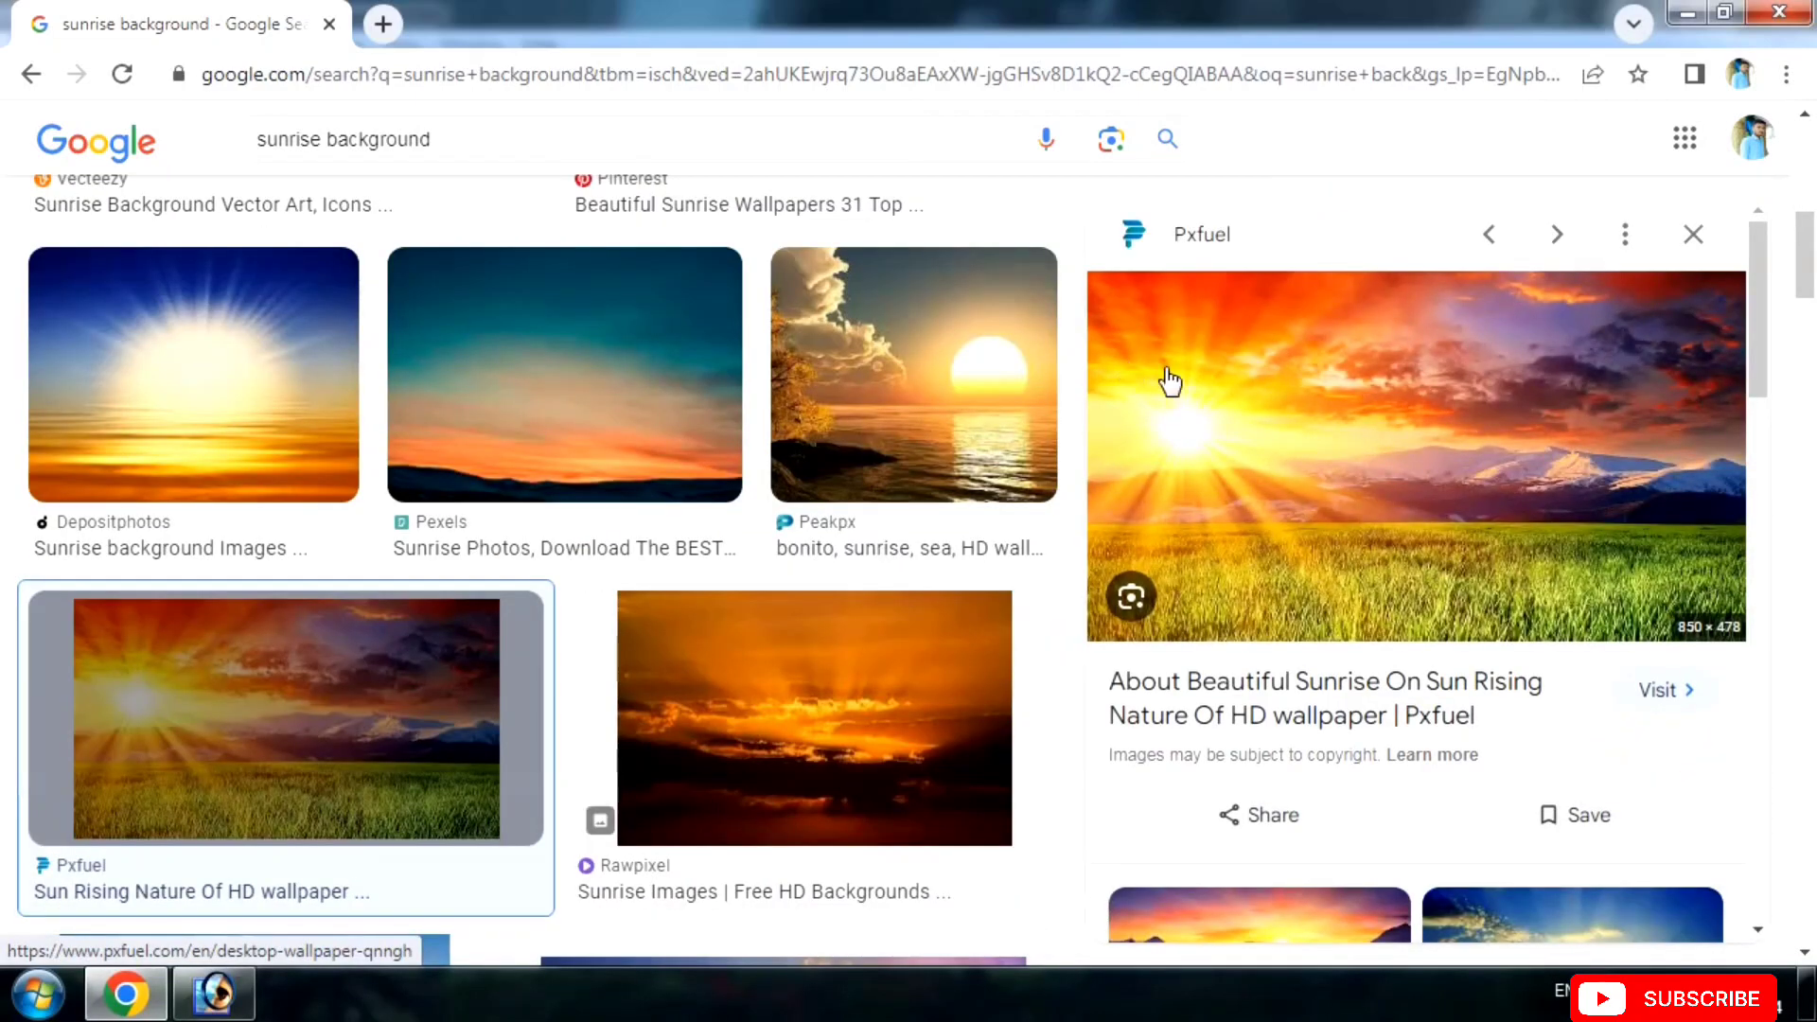
right_click(1259, 380)
click(1319, 725)
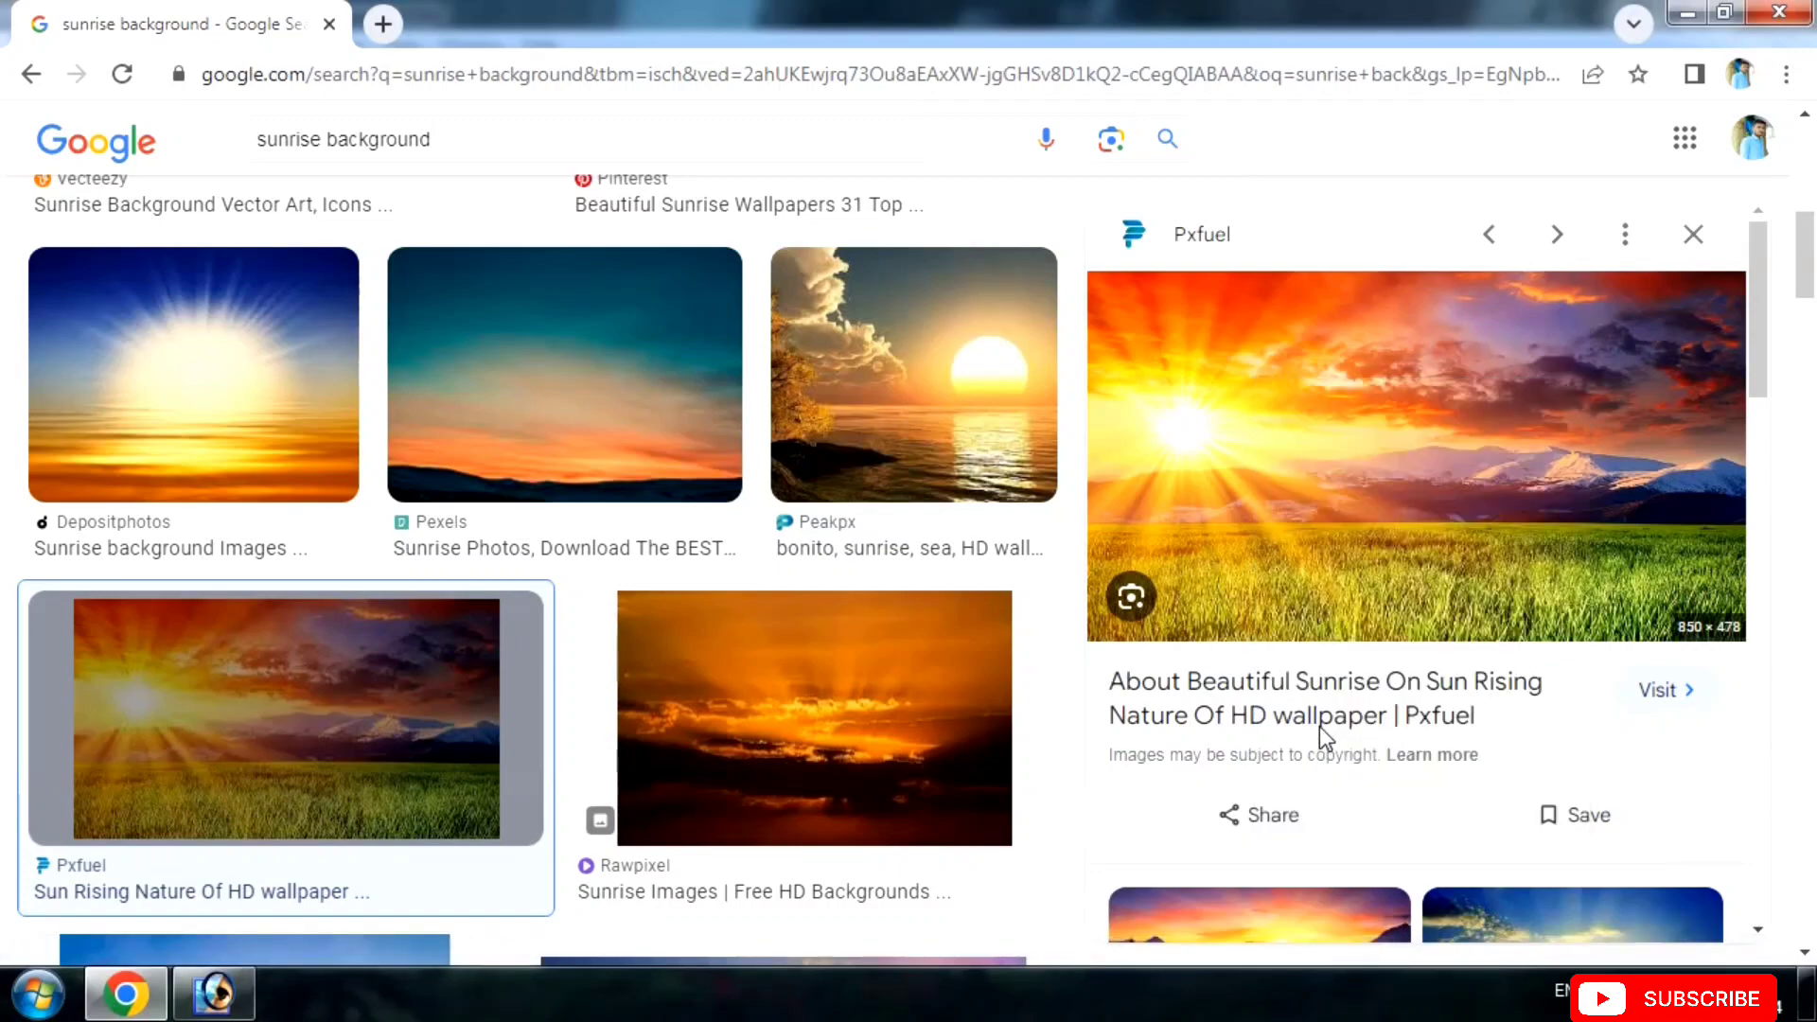
click(215, 994)
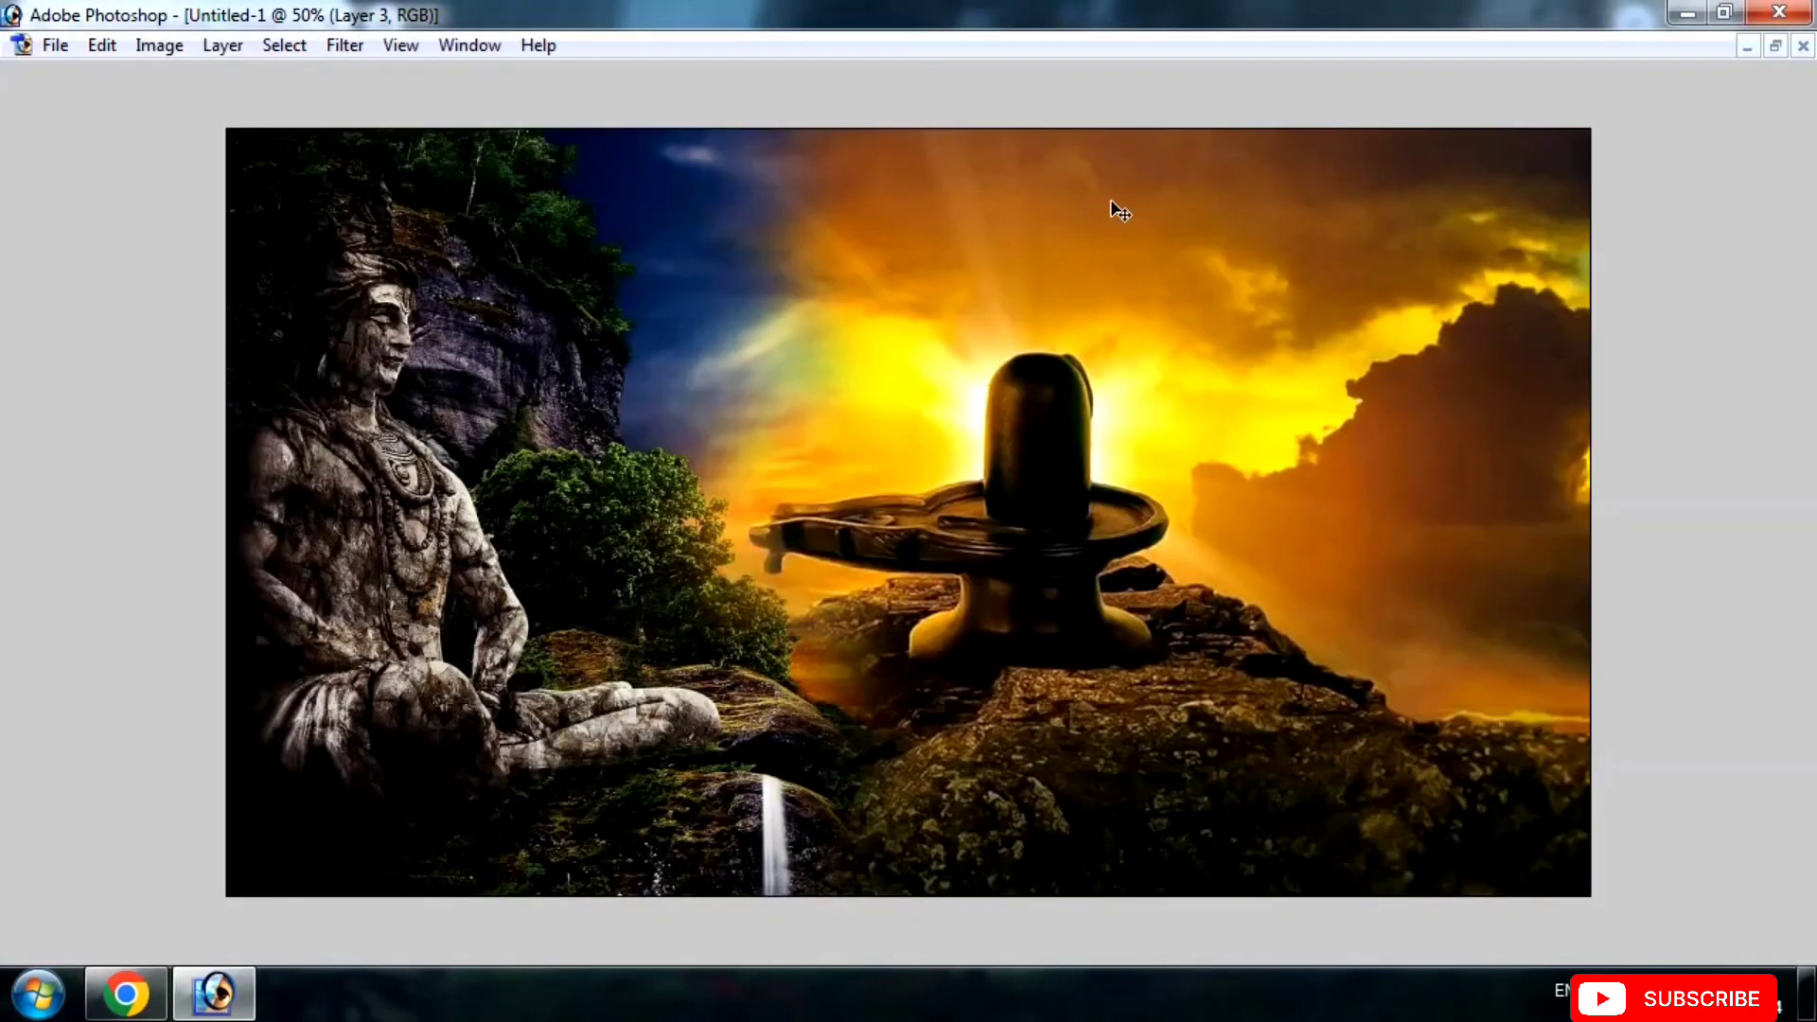
key(ctrl+v)
key(Tab)
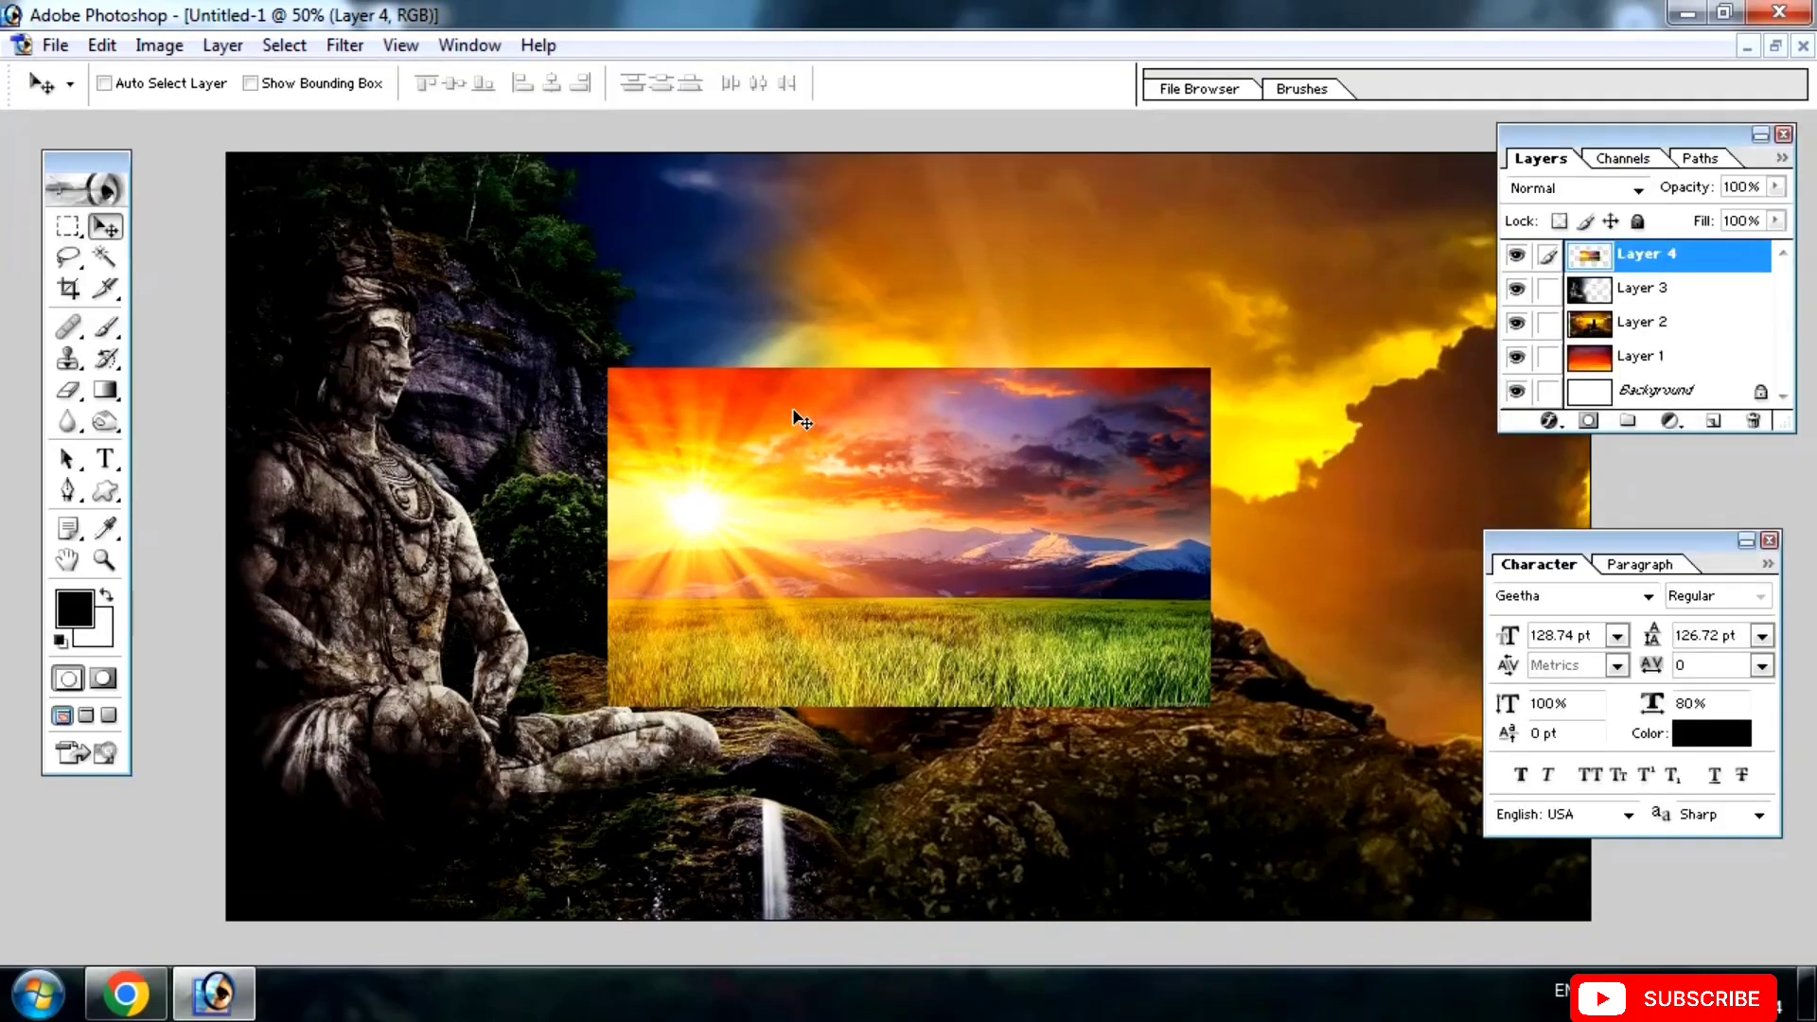
Delete the right part and the lower grass strip of the sunrise picture with rectangular selections, and deselect.
click(66, 227)
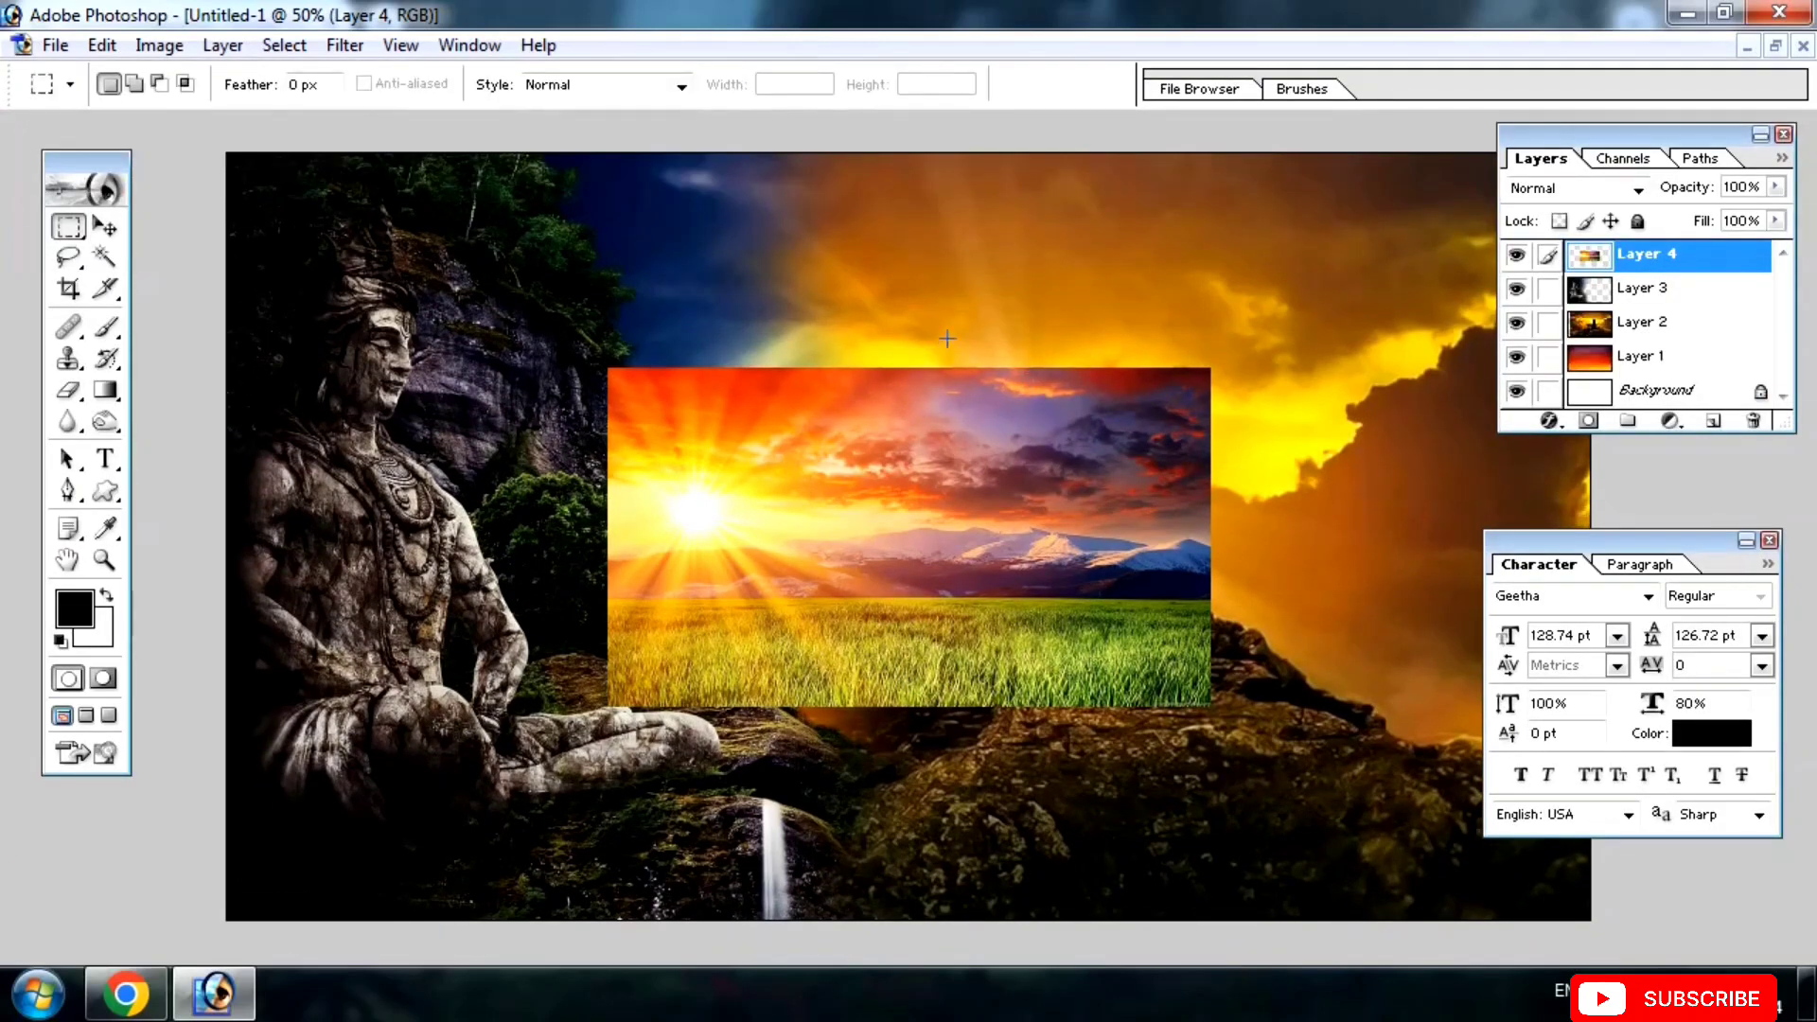
drag(1358, 816, 1411, 841)
key(Delete)
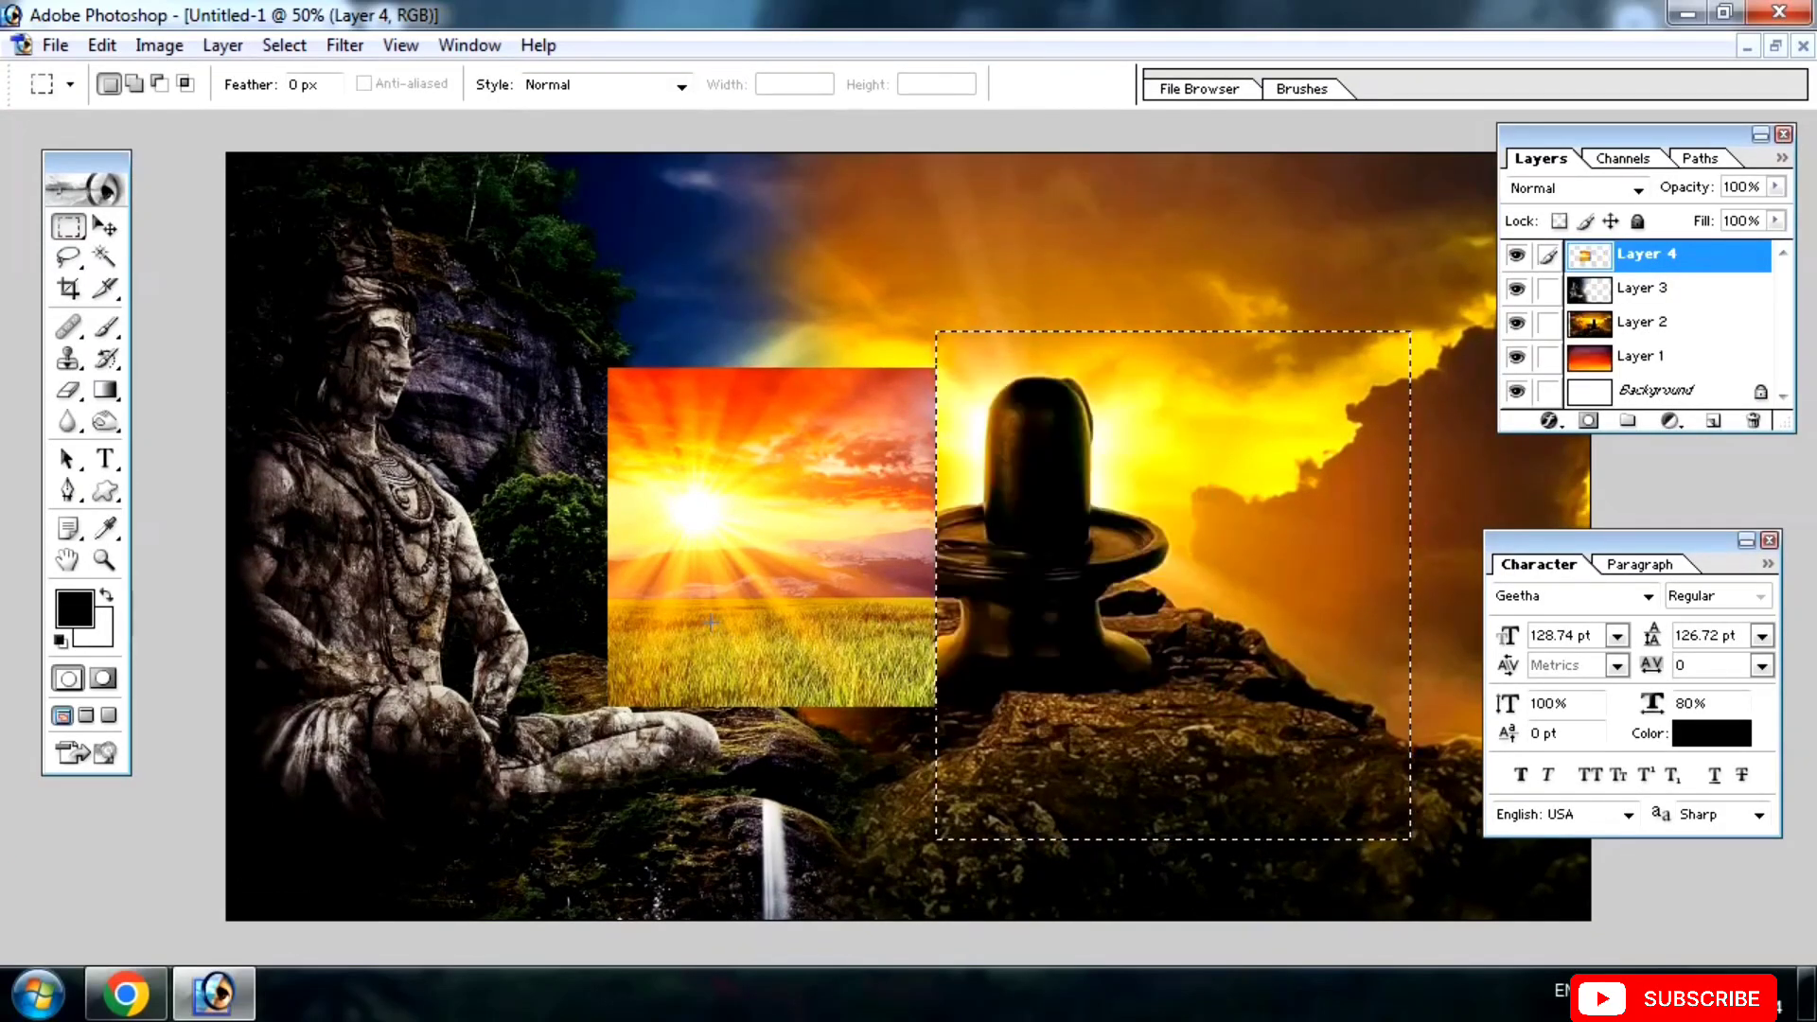
click(547, 650)
drag(535, 638, 1142, 939)
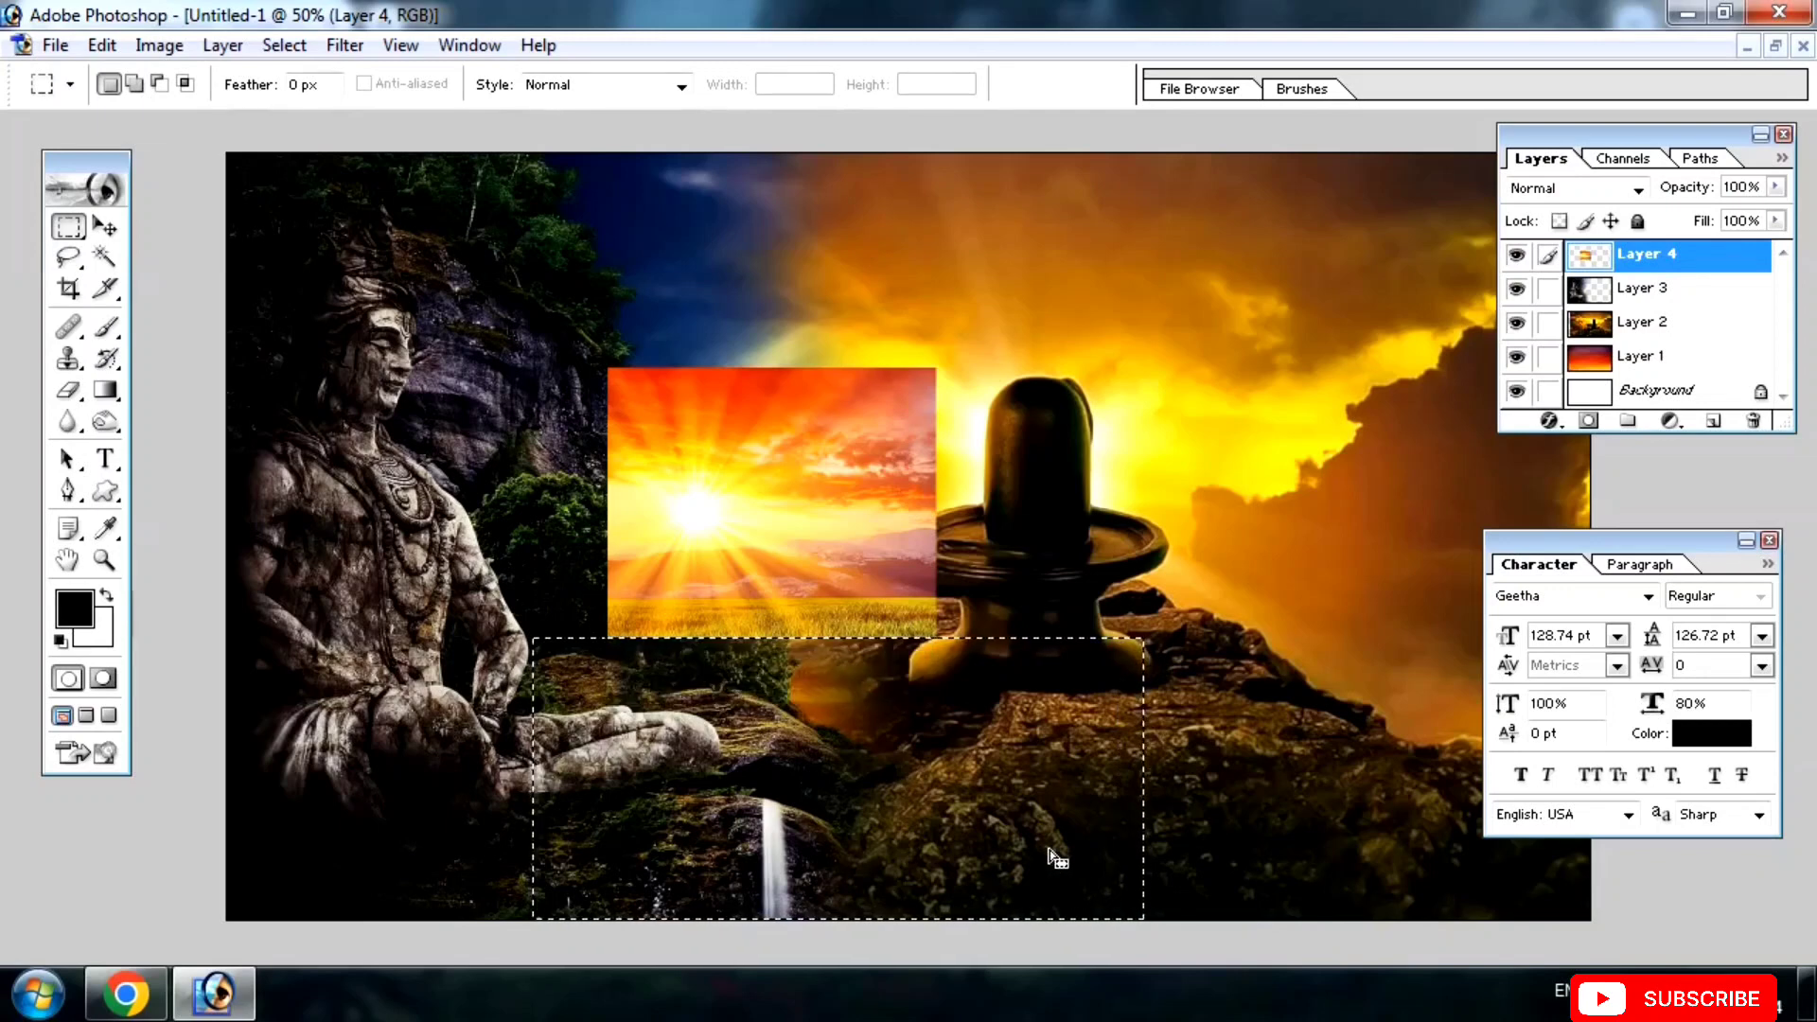
key(ctrl+d)
Soften the lower and right edges of the sunrise picture with a smaller soft eraser.
key(v)
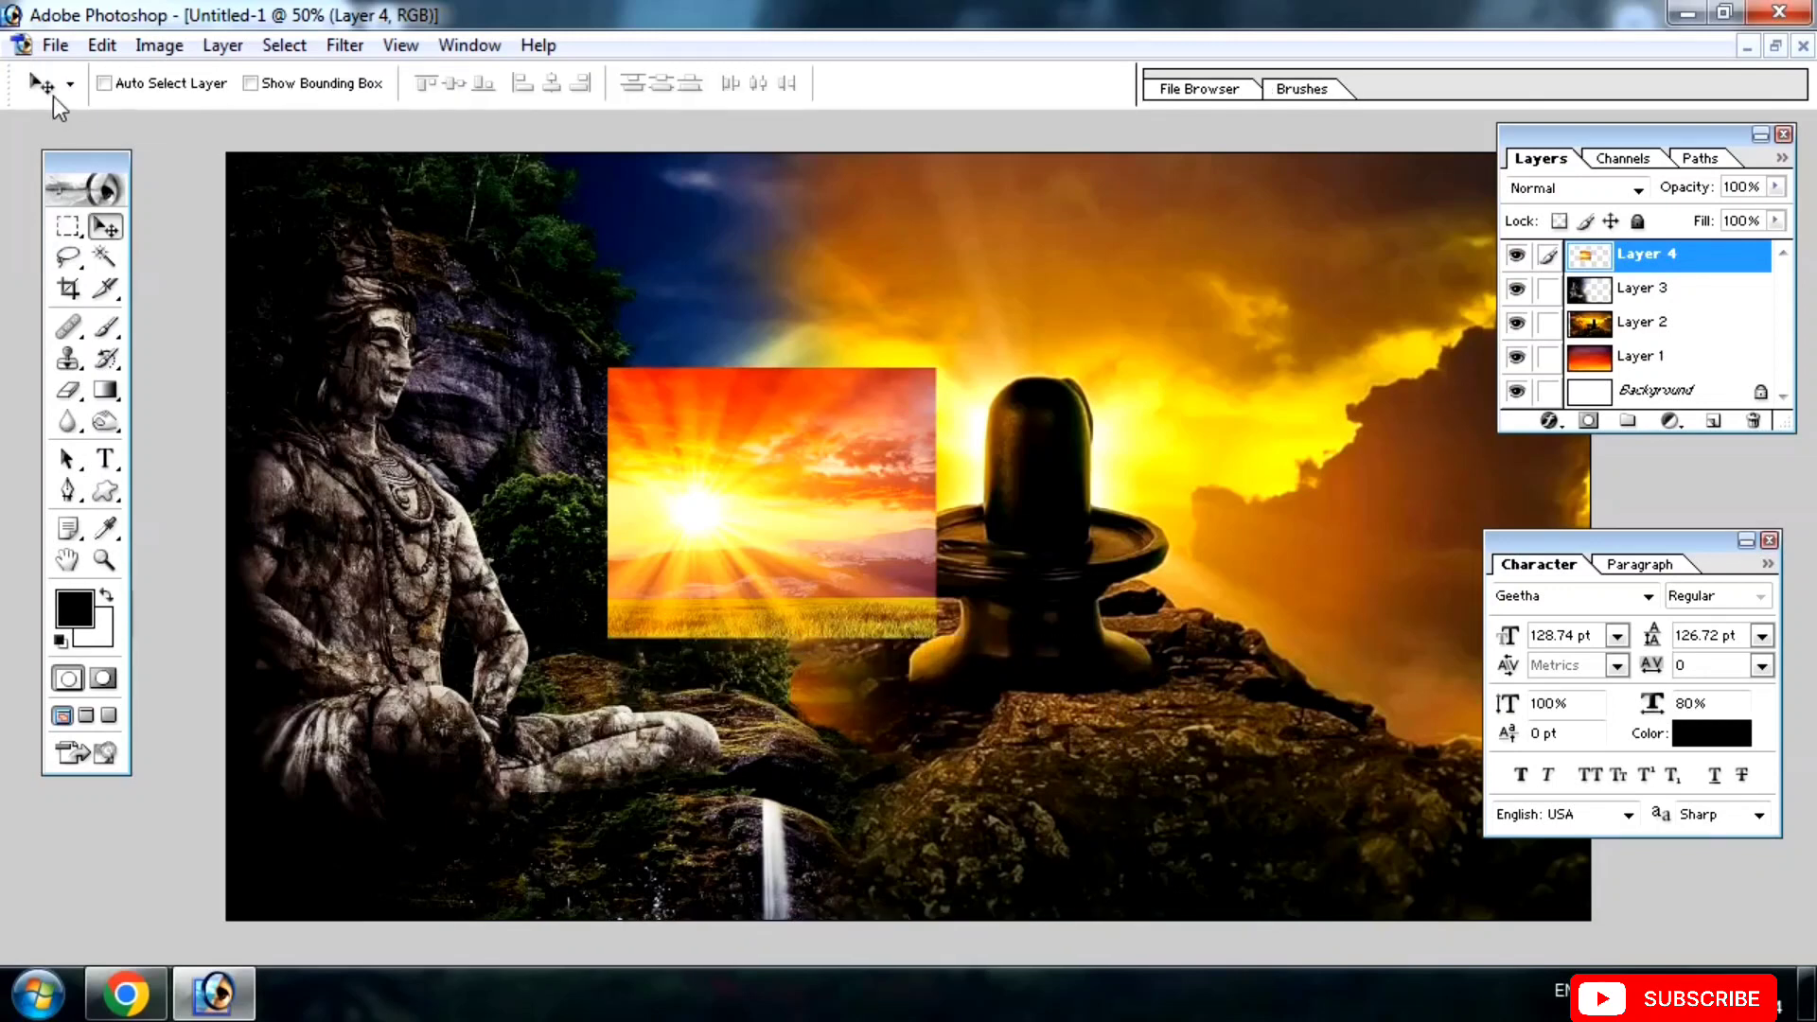
click(68, 389)
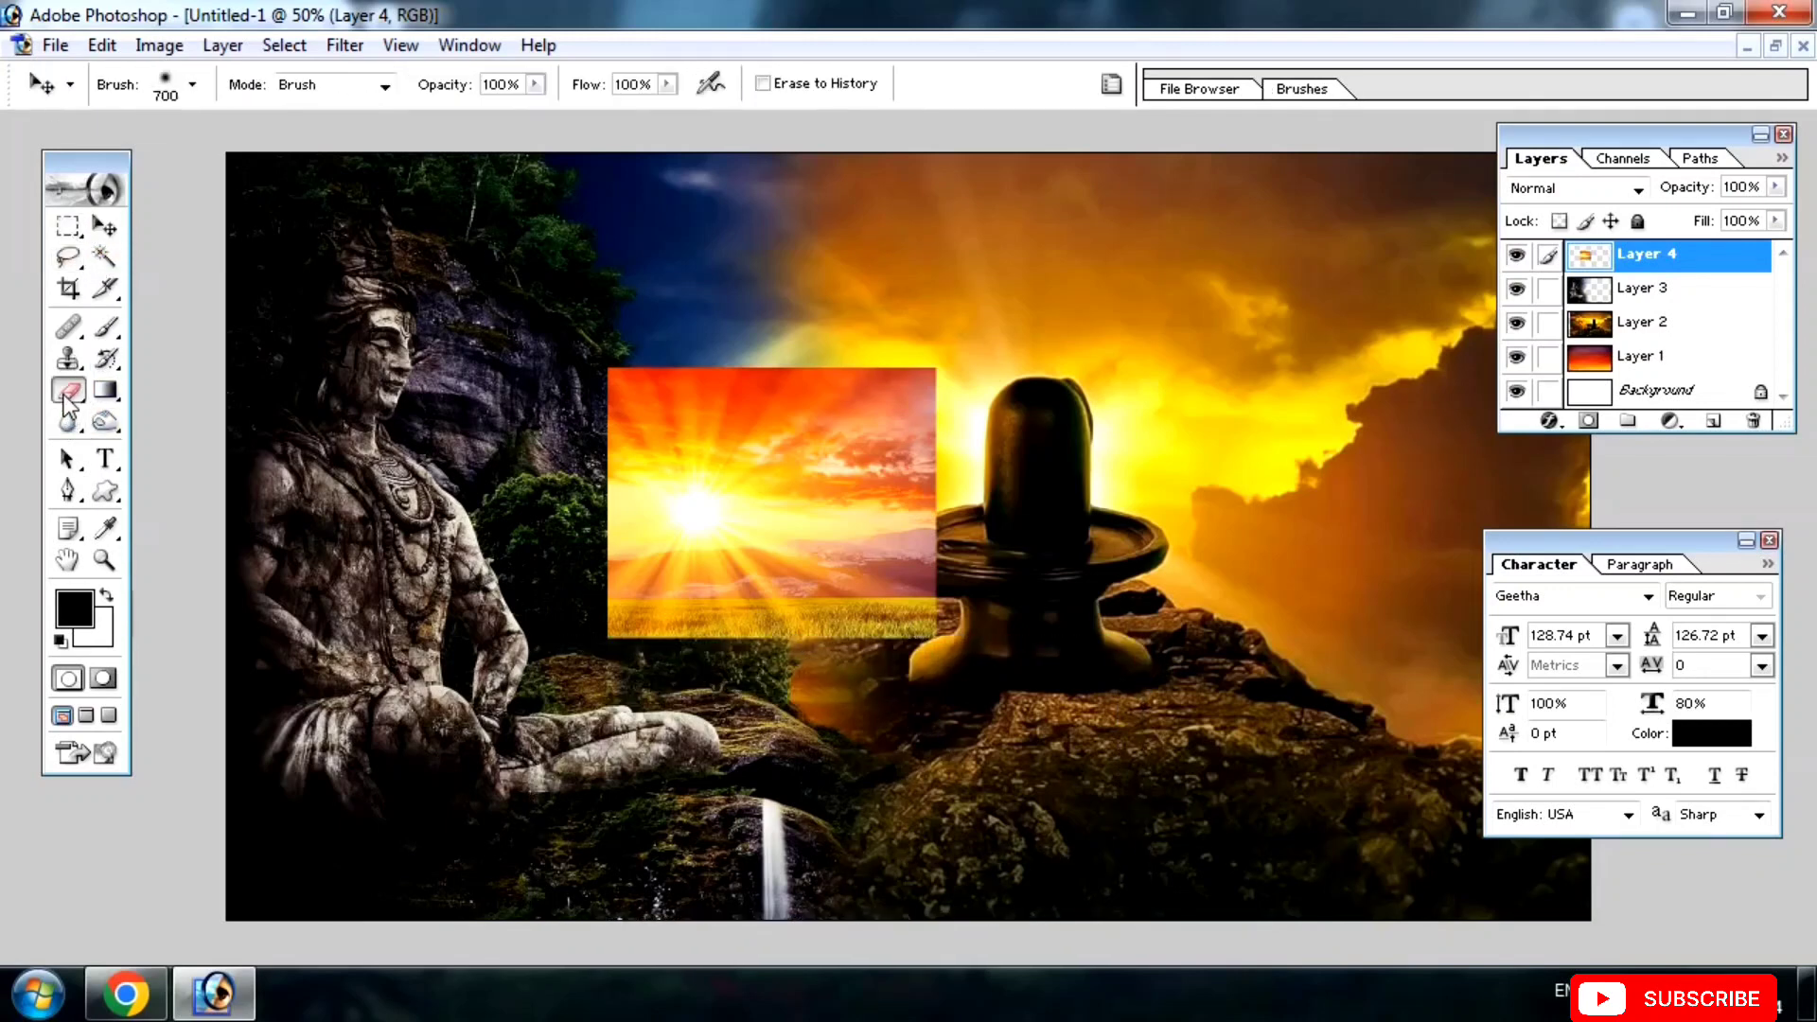
key(bracketleft)
key(bracketleft)
key(bracketleft)
key(bracketleft)
key(bracketleft)
key(bracketleft)
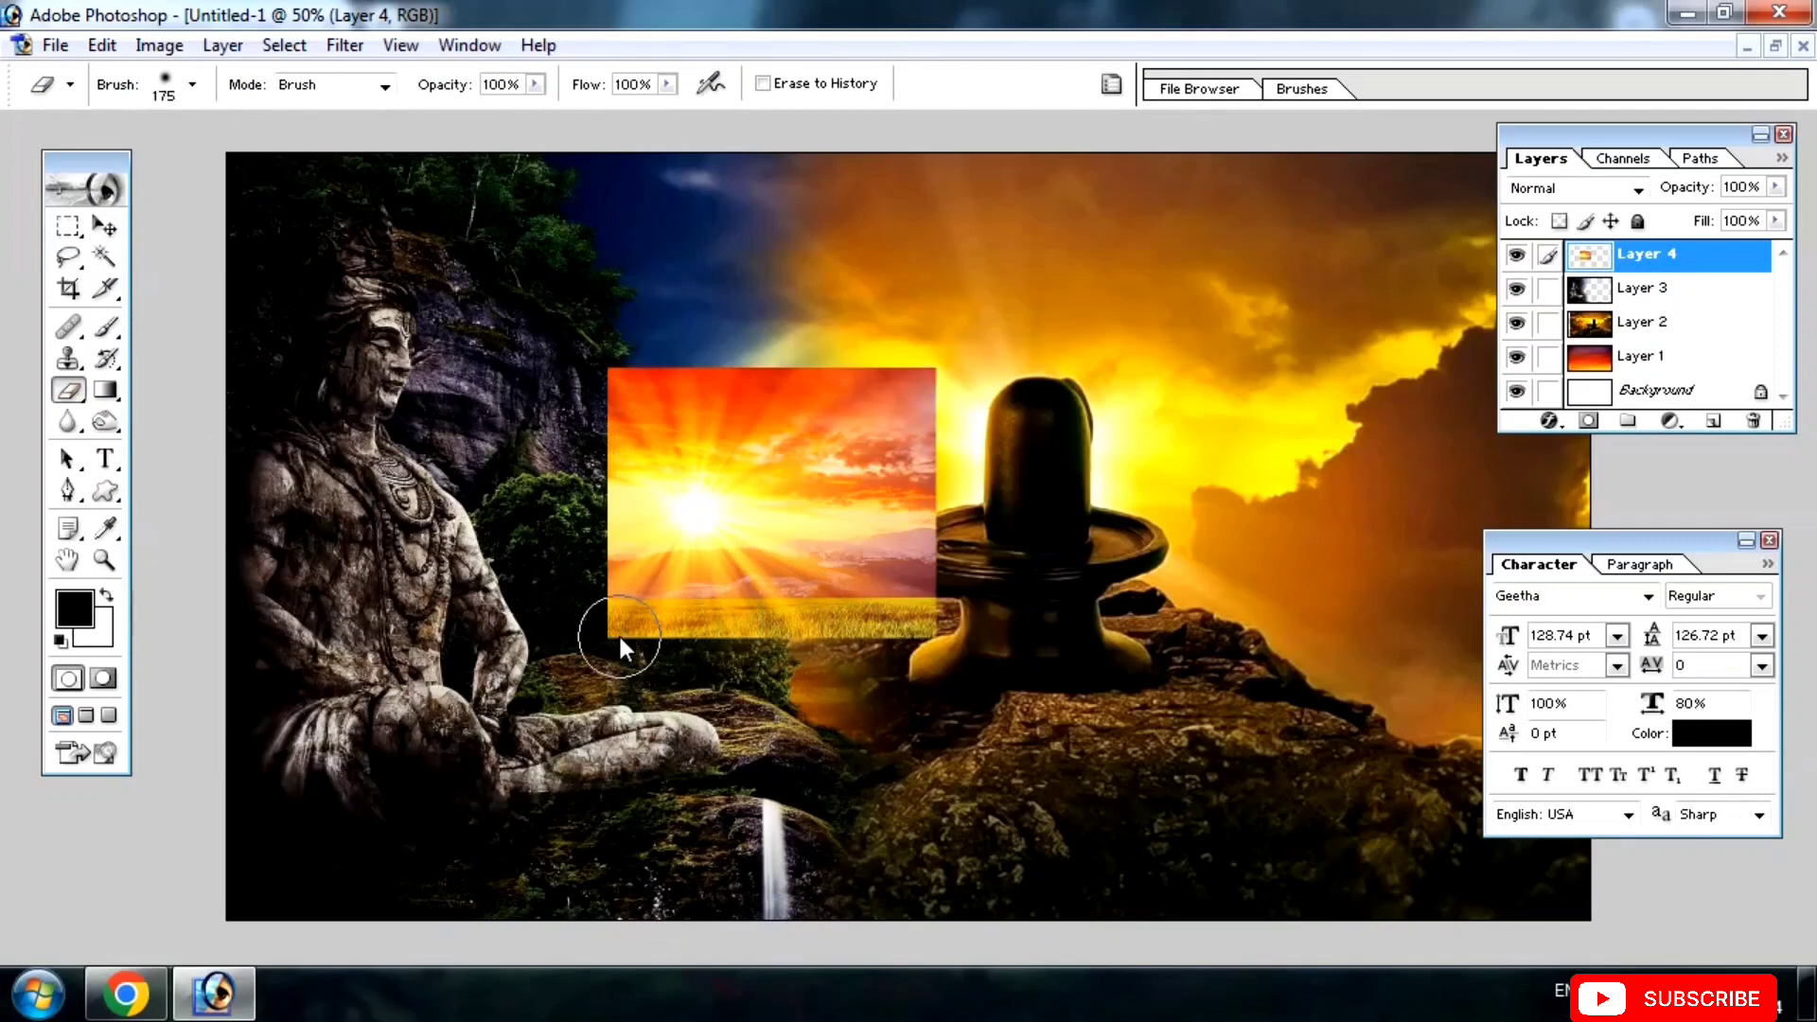
drag(553, 626, 950, 653)
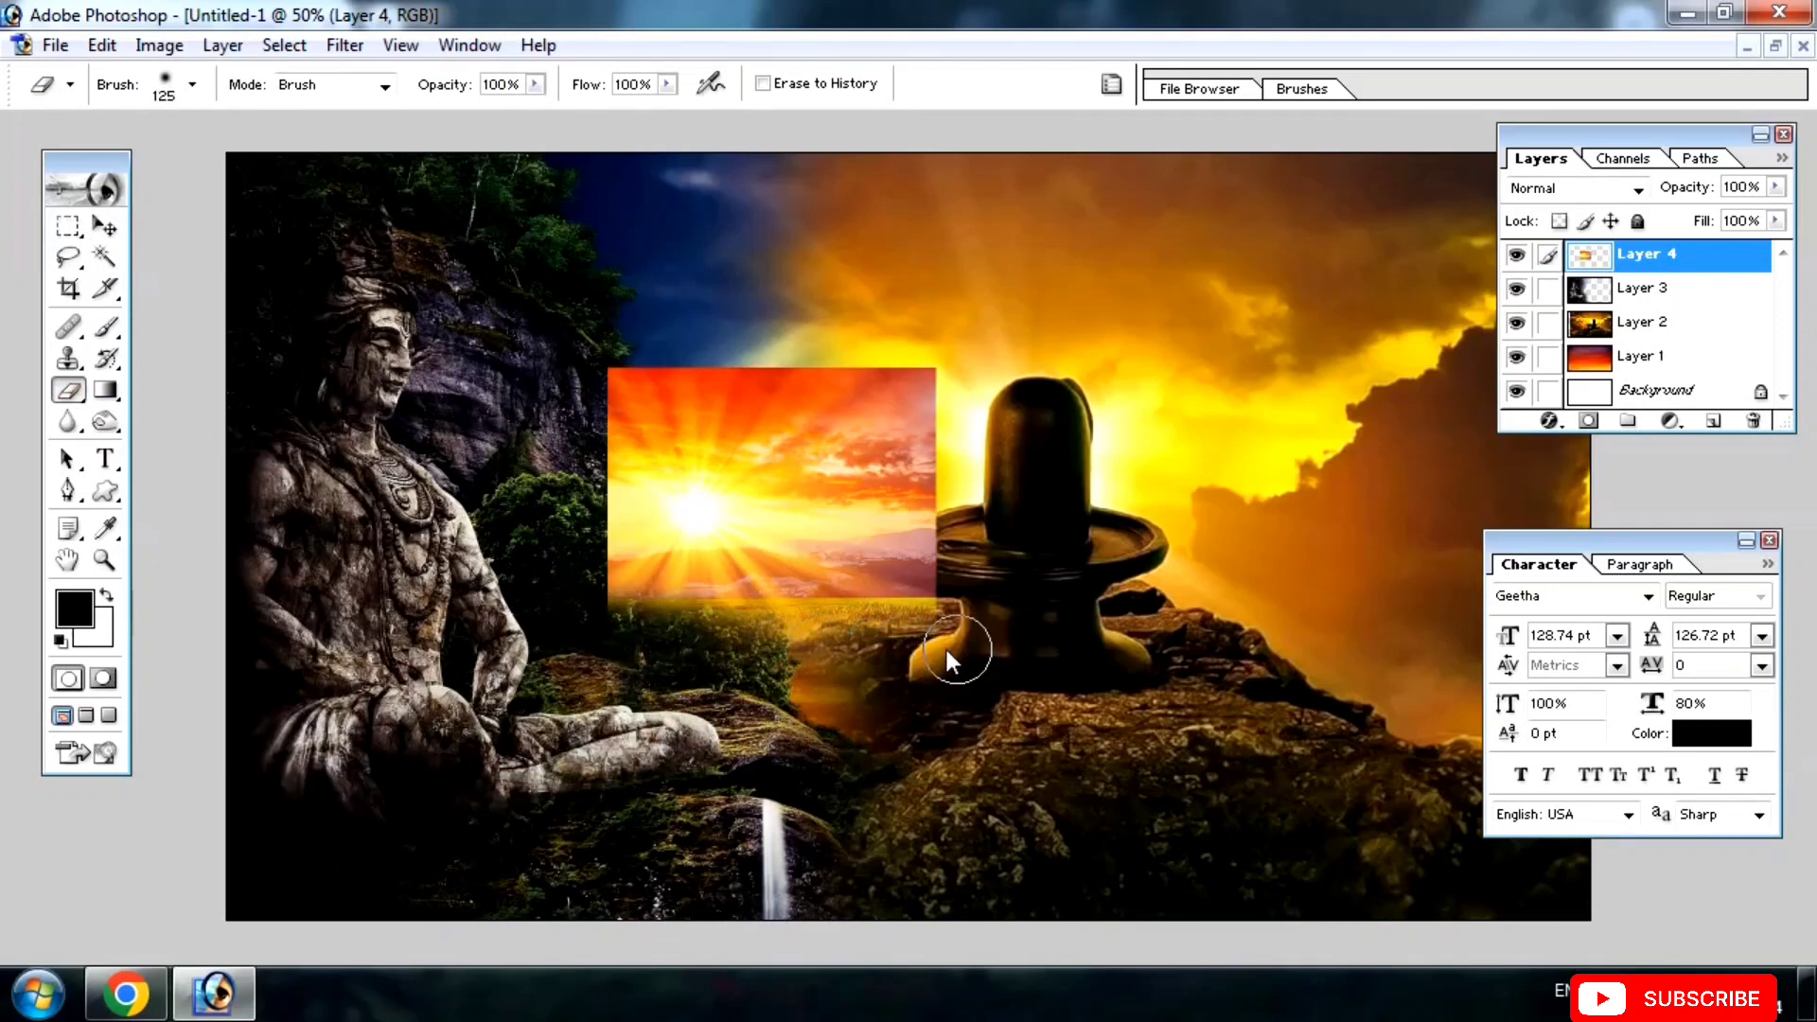
mouse_move(935, 337)
mouse_down()
mouse_move(949, 477)
mouse_move(922, 706)
mouse_up()
Flip the sunrise picture horizontally with Free Transform.
key(v)
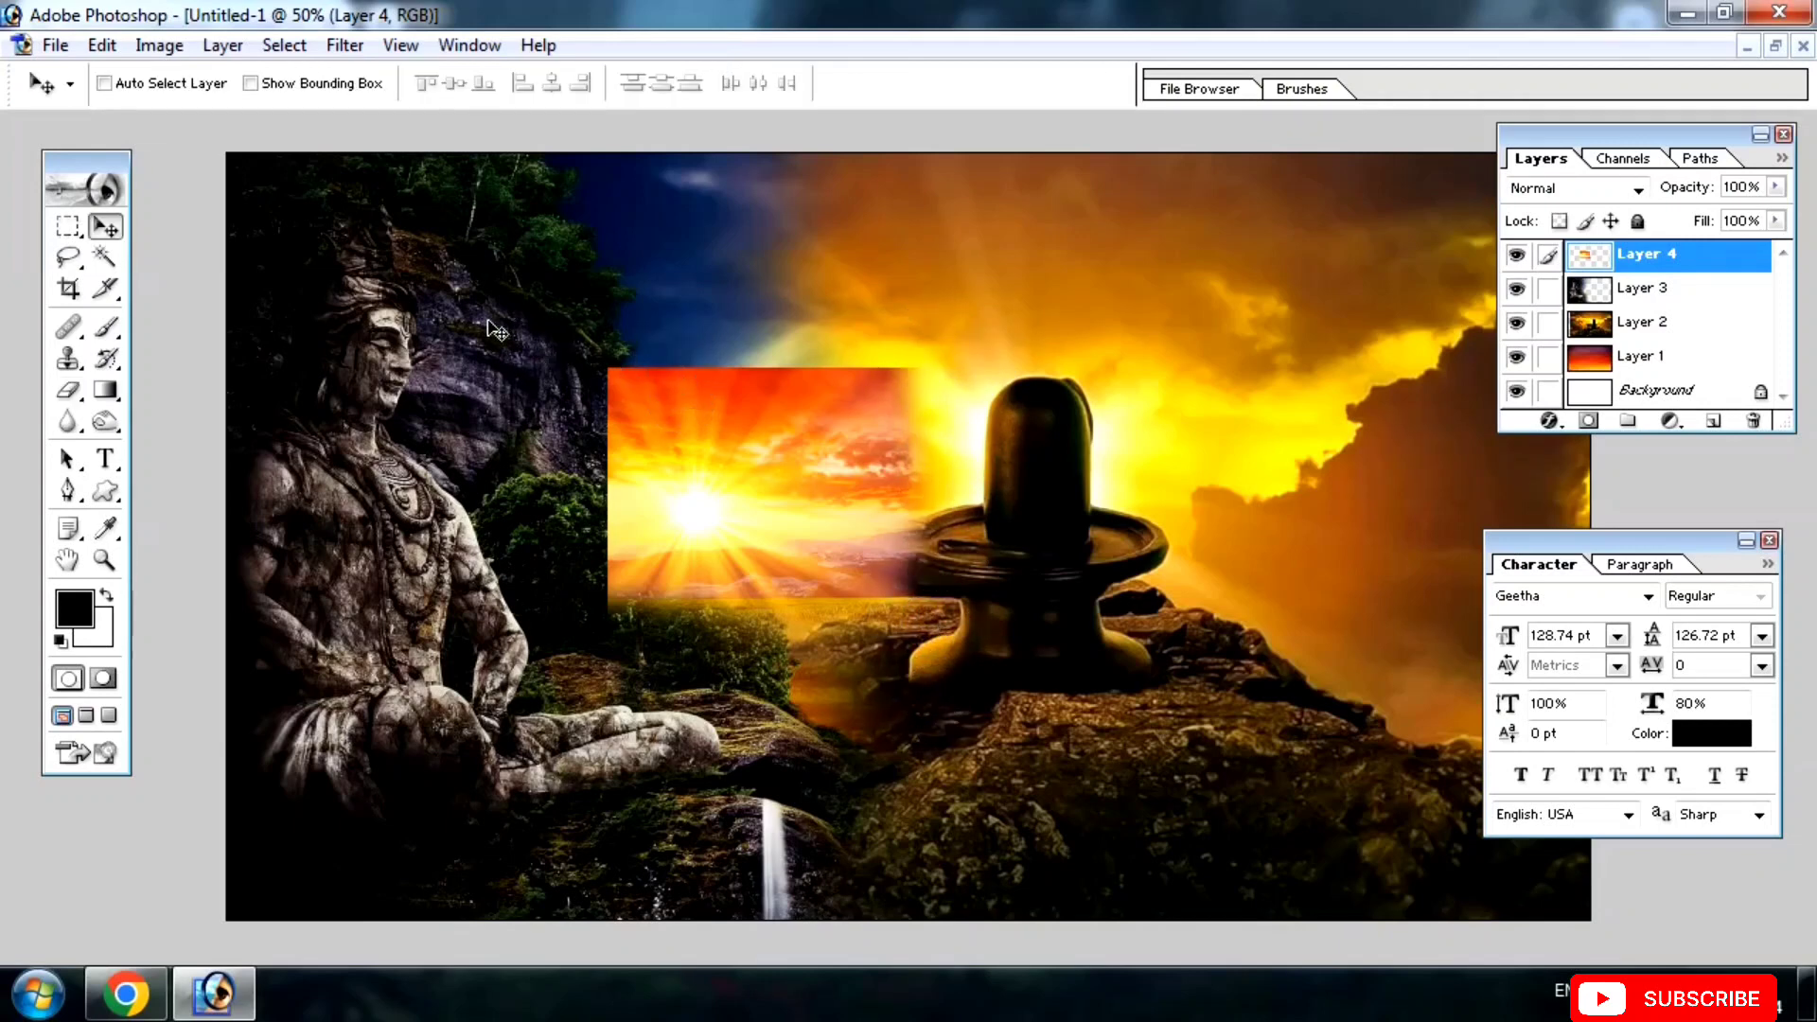
key(ctrl+t)
right_click(631, 424)
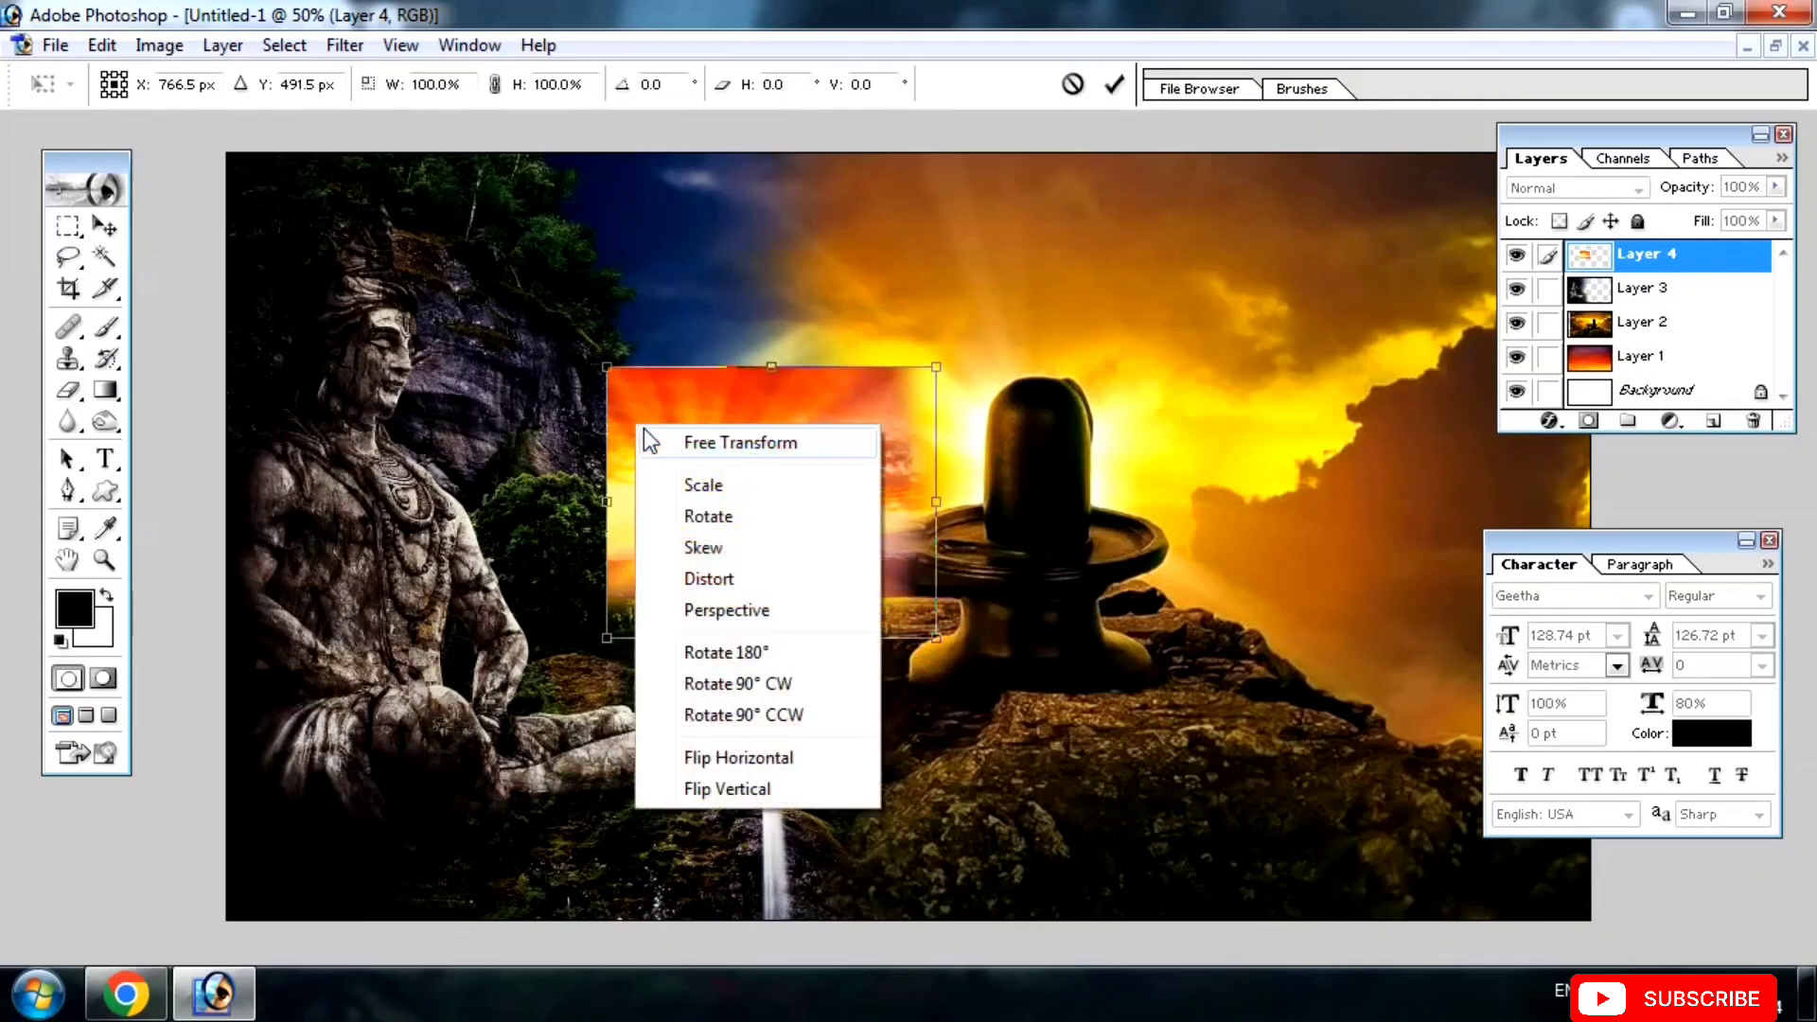
click(705, 754)
double_click(718, 520)
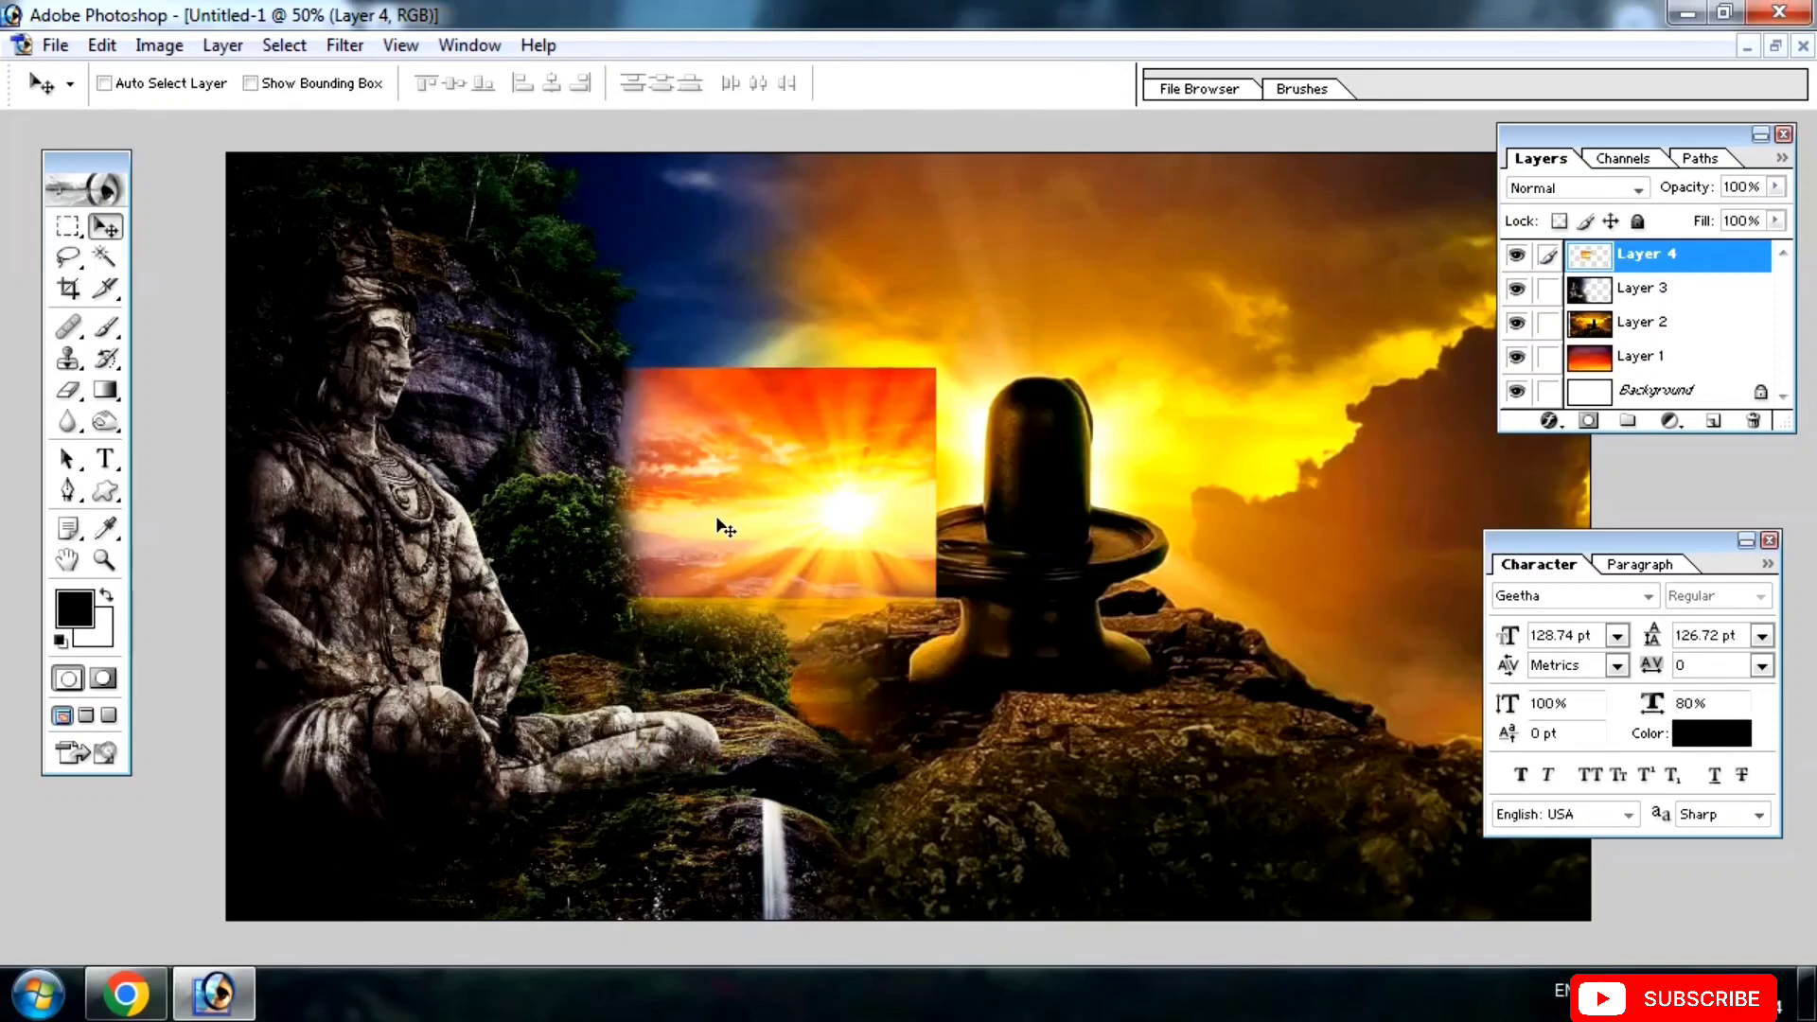
Hide the palettes, enlarge the sunrise picture and place it over the canvas's upper-right corner with the sun near the corner.
key(Tab)
drag(560, 556, 1016, 601)
key(ctrl+t)
drag(1403, 483, 1457, 244)
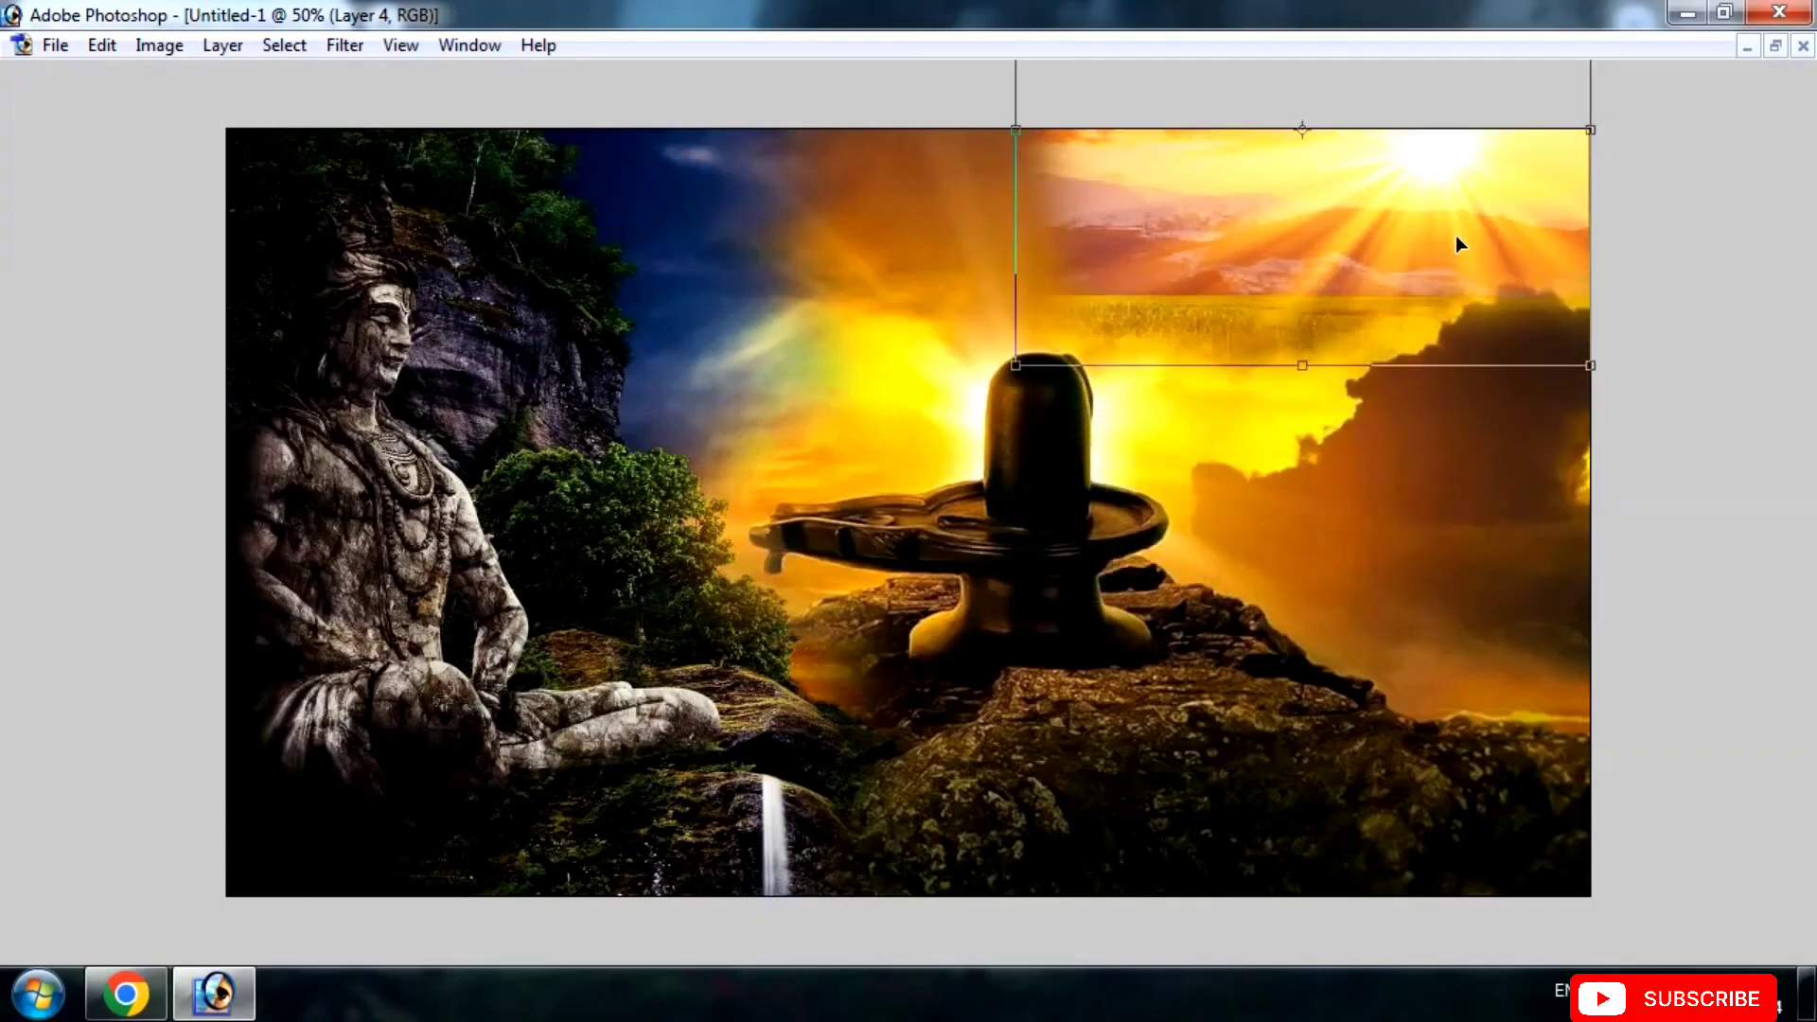
drag(1403, 314, 1489, 309)
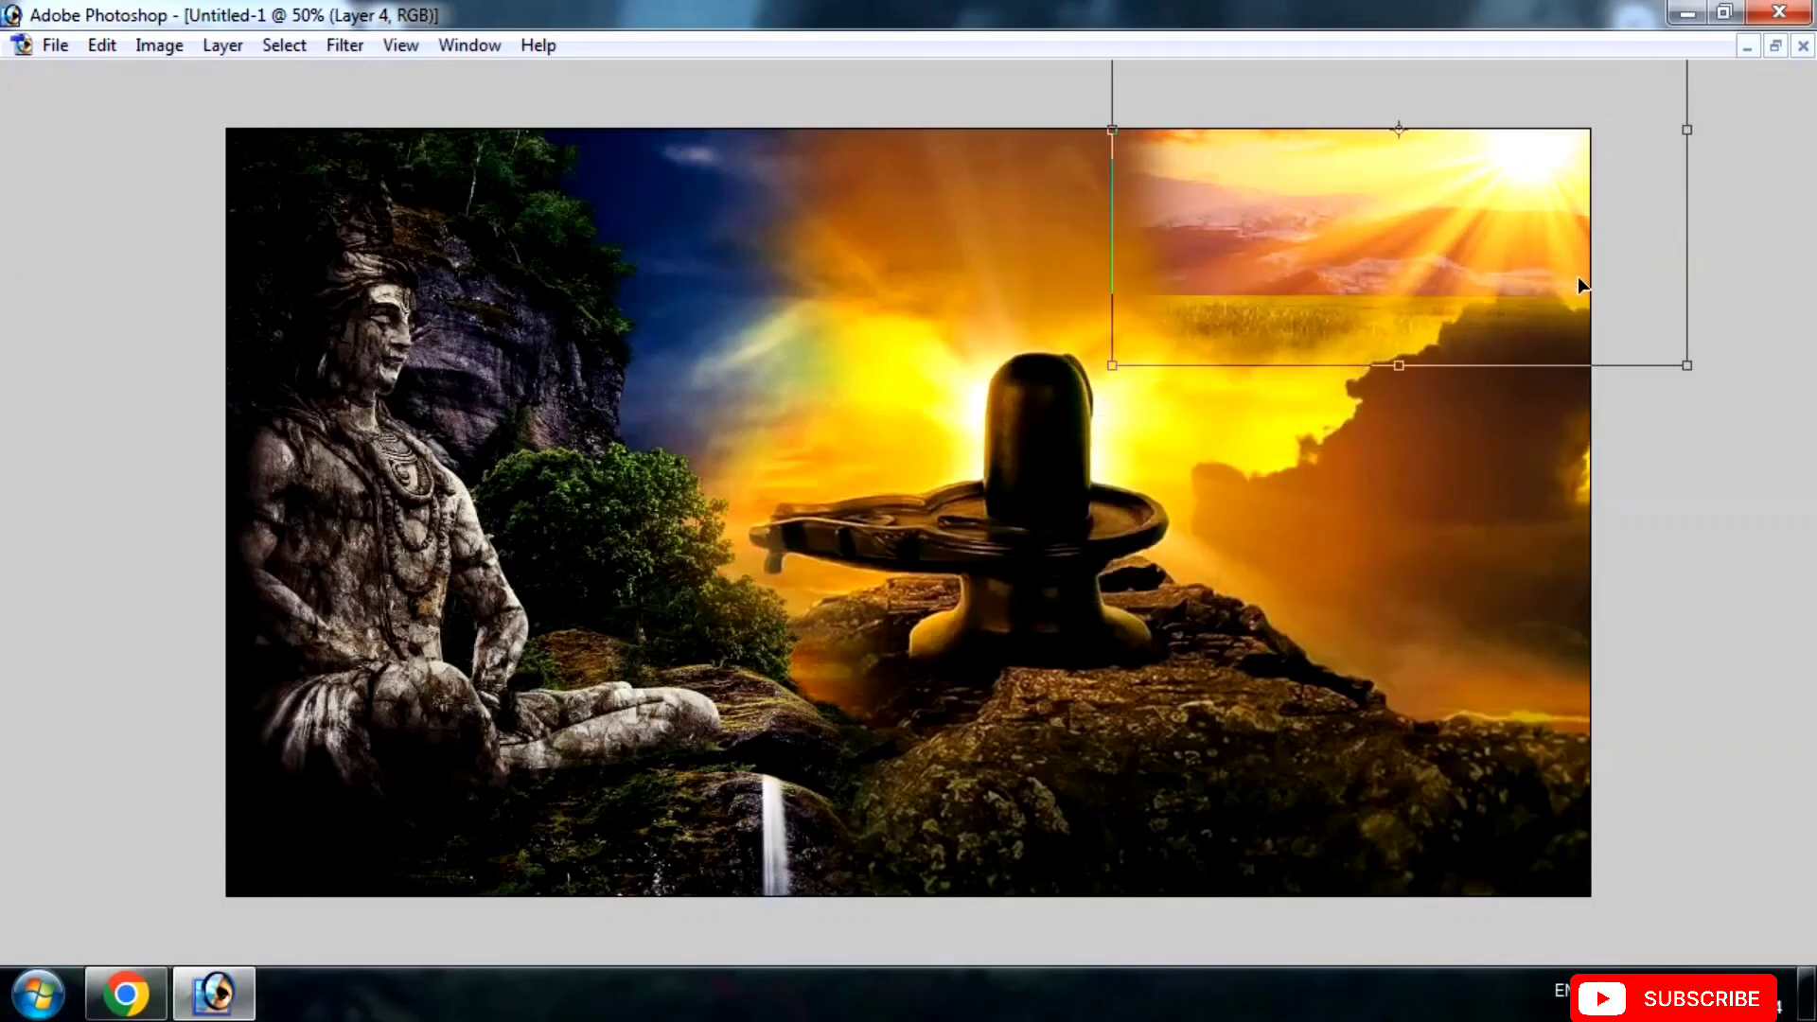
drag(1088, 71, 966, 296)
key(ctrl+z)
key(Return)
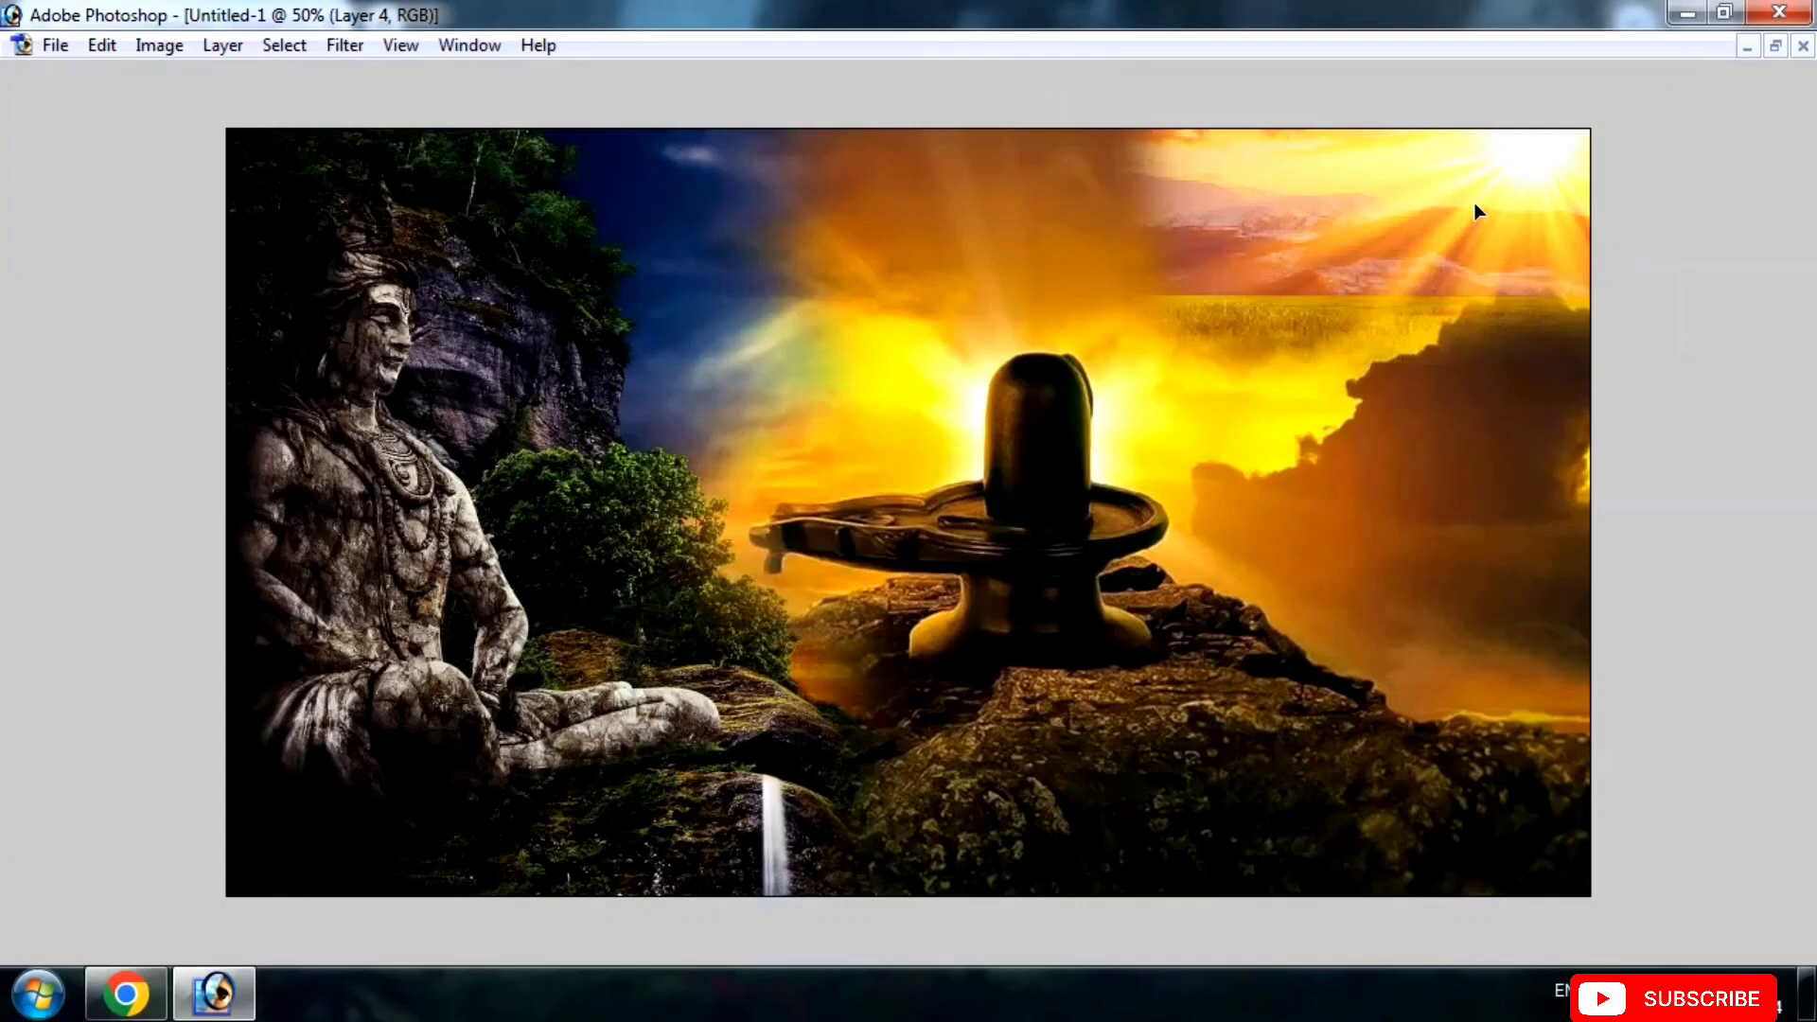
Erase the left and lower parts of the sunrise picture with a large soft eraser to blend its rays into the sky.
right_click(1100, 242)
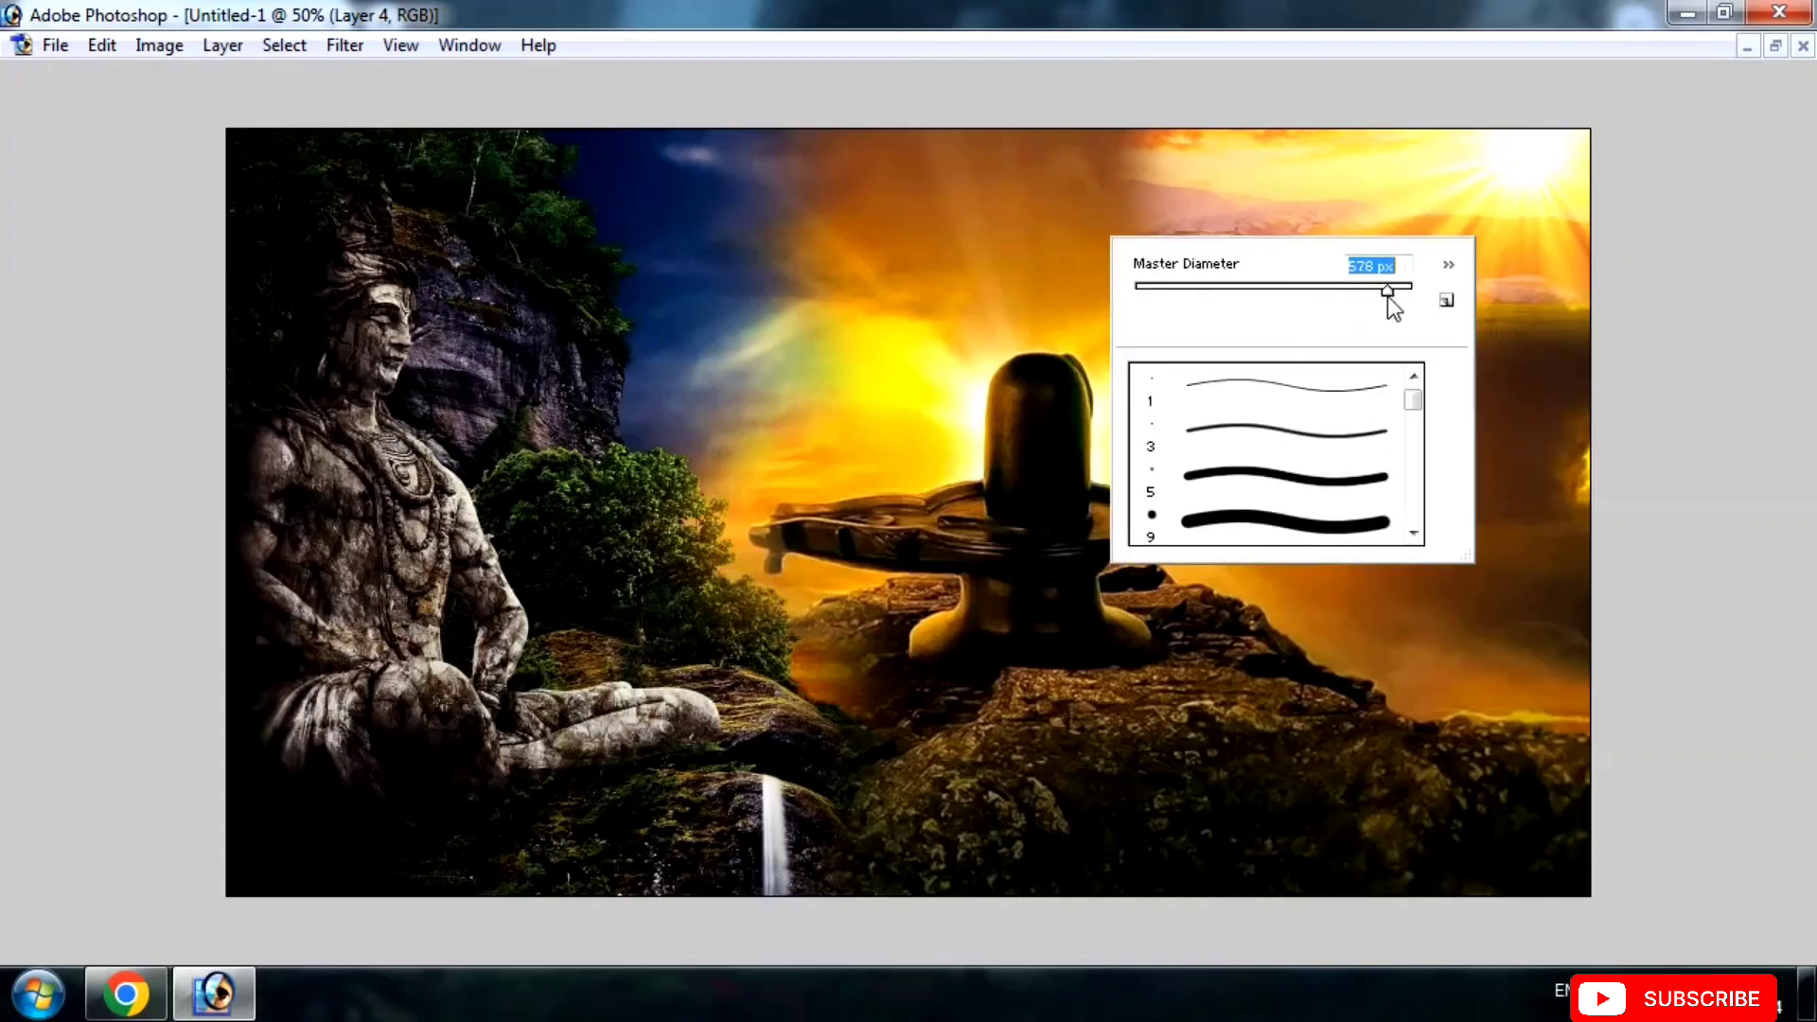
key(Return)
mouse_move(1006, 187)
mouse_down()
mouse_move(1335, 414)
mouse_move(1461, 535)
mouse_move(1532, 674)
mouse_move(1434, 634)
mouse_up()
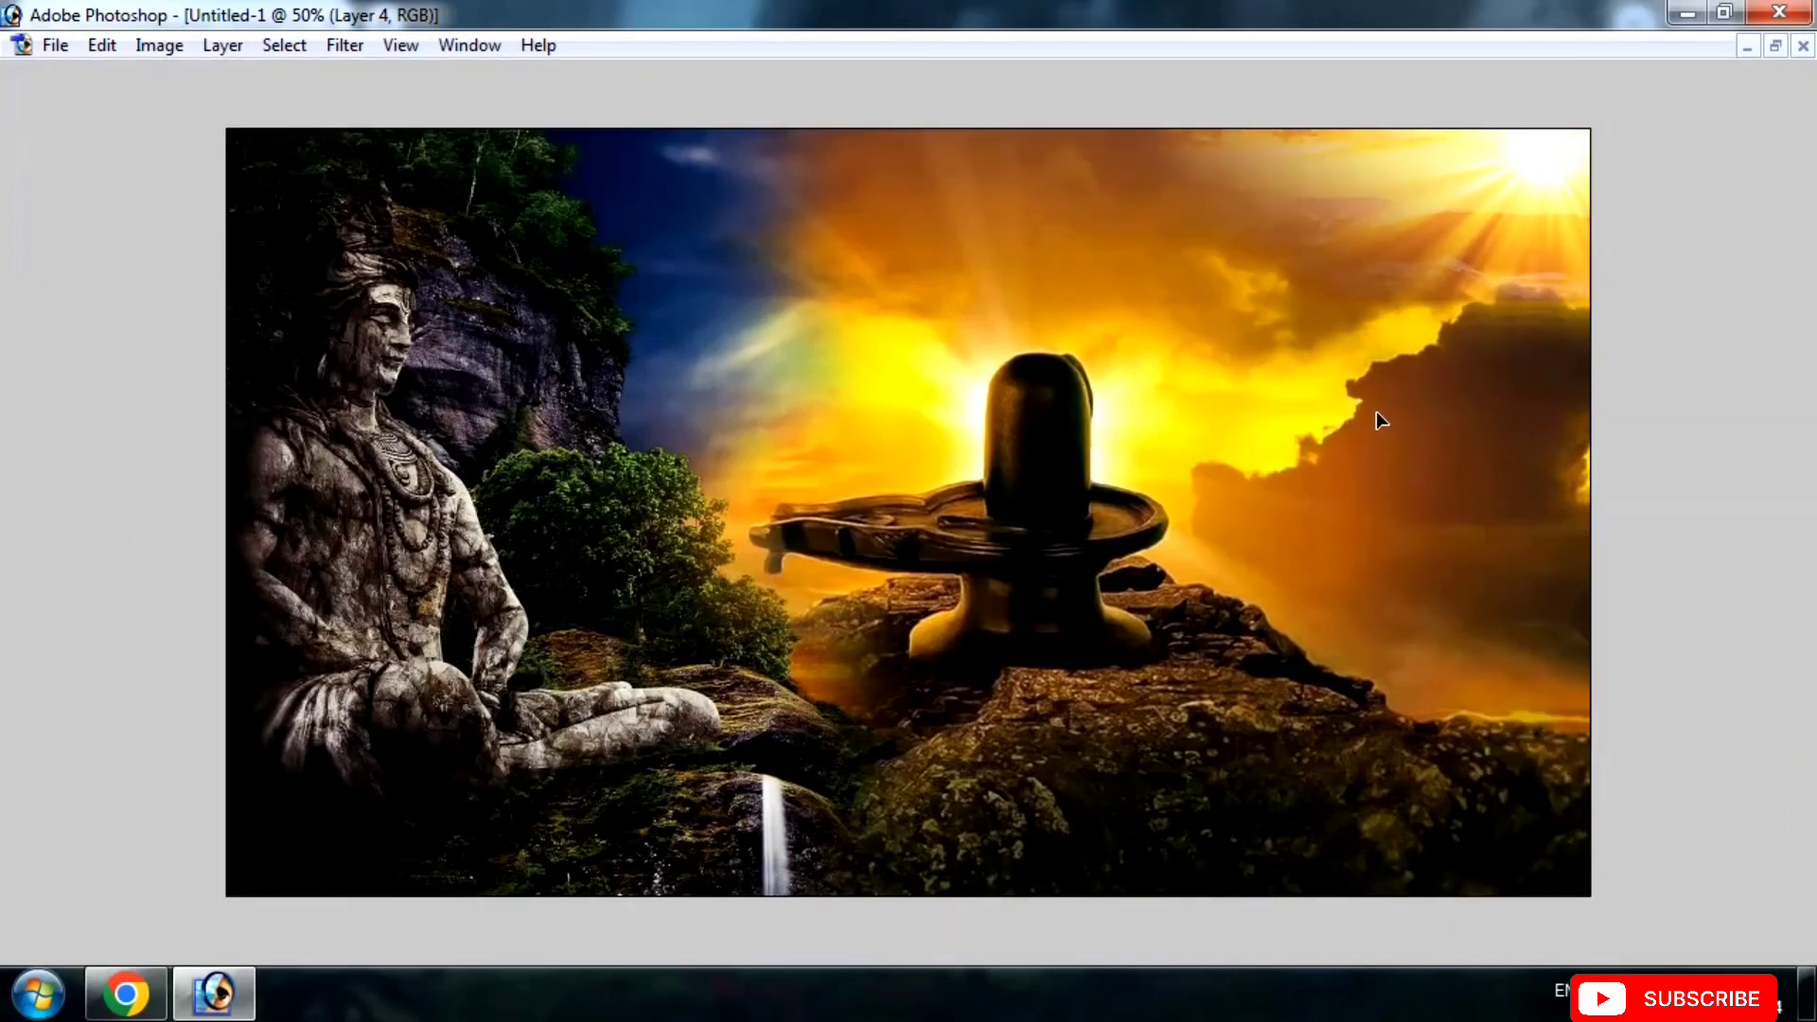
Enlarge the blended sunrise picture slightly toward the lower left and check the whole composition.
key(ctrl+t)
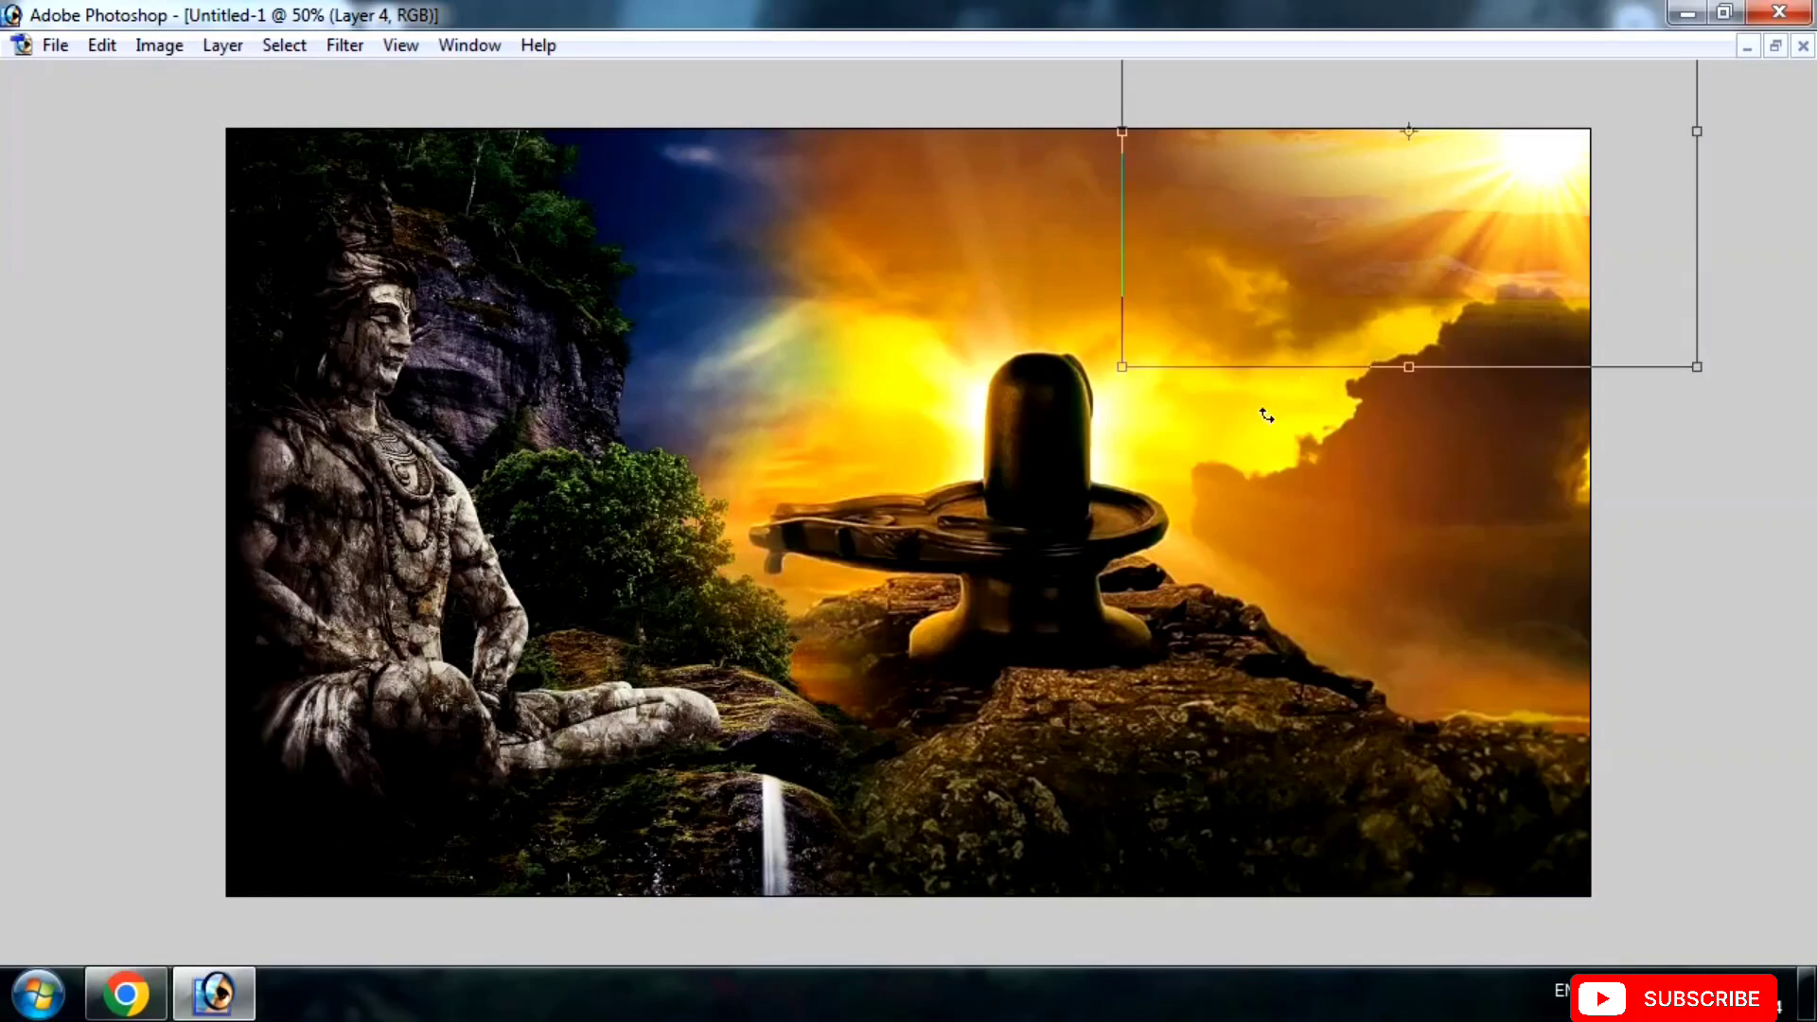
drag(1119, 372, 1050, 397)
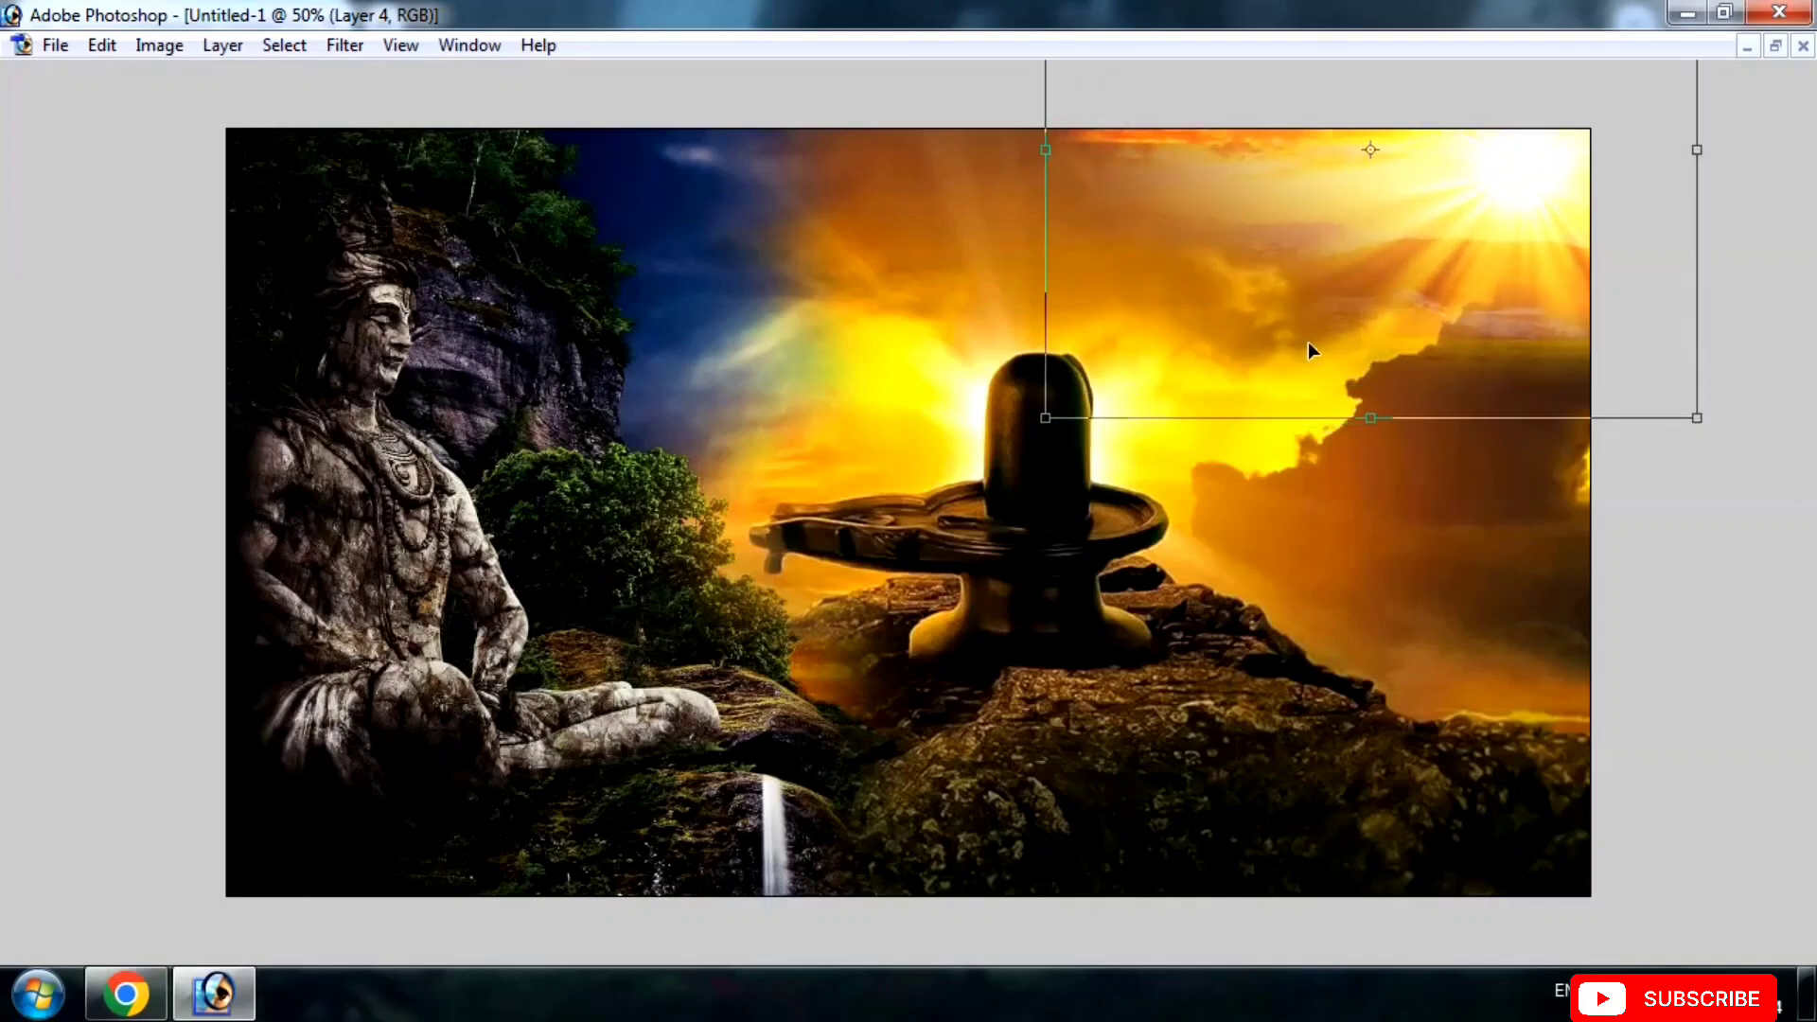
key(Return)
key(ctrl+minus)
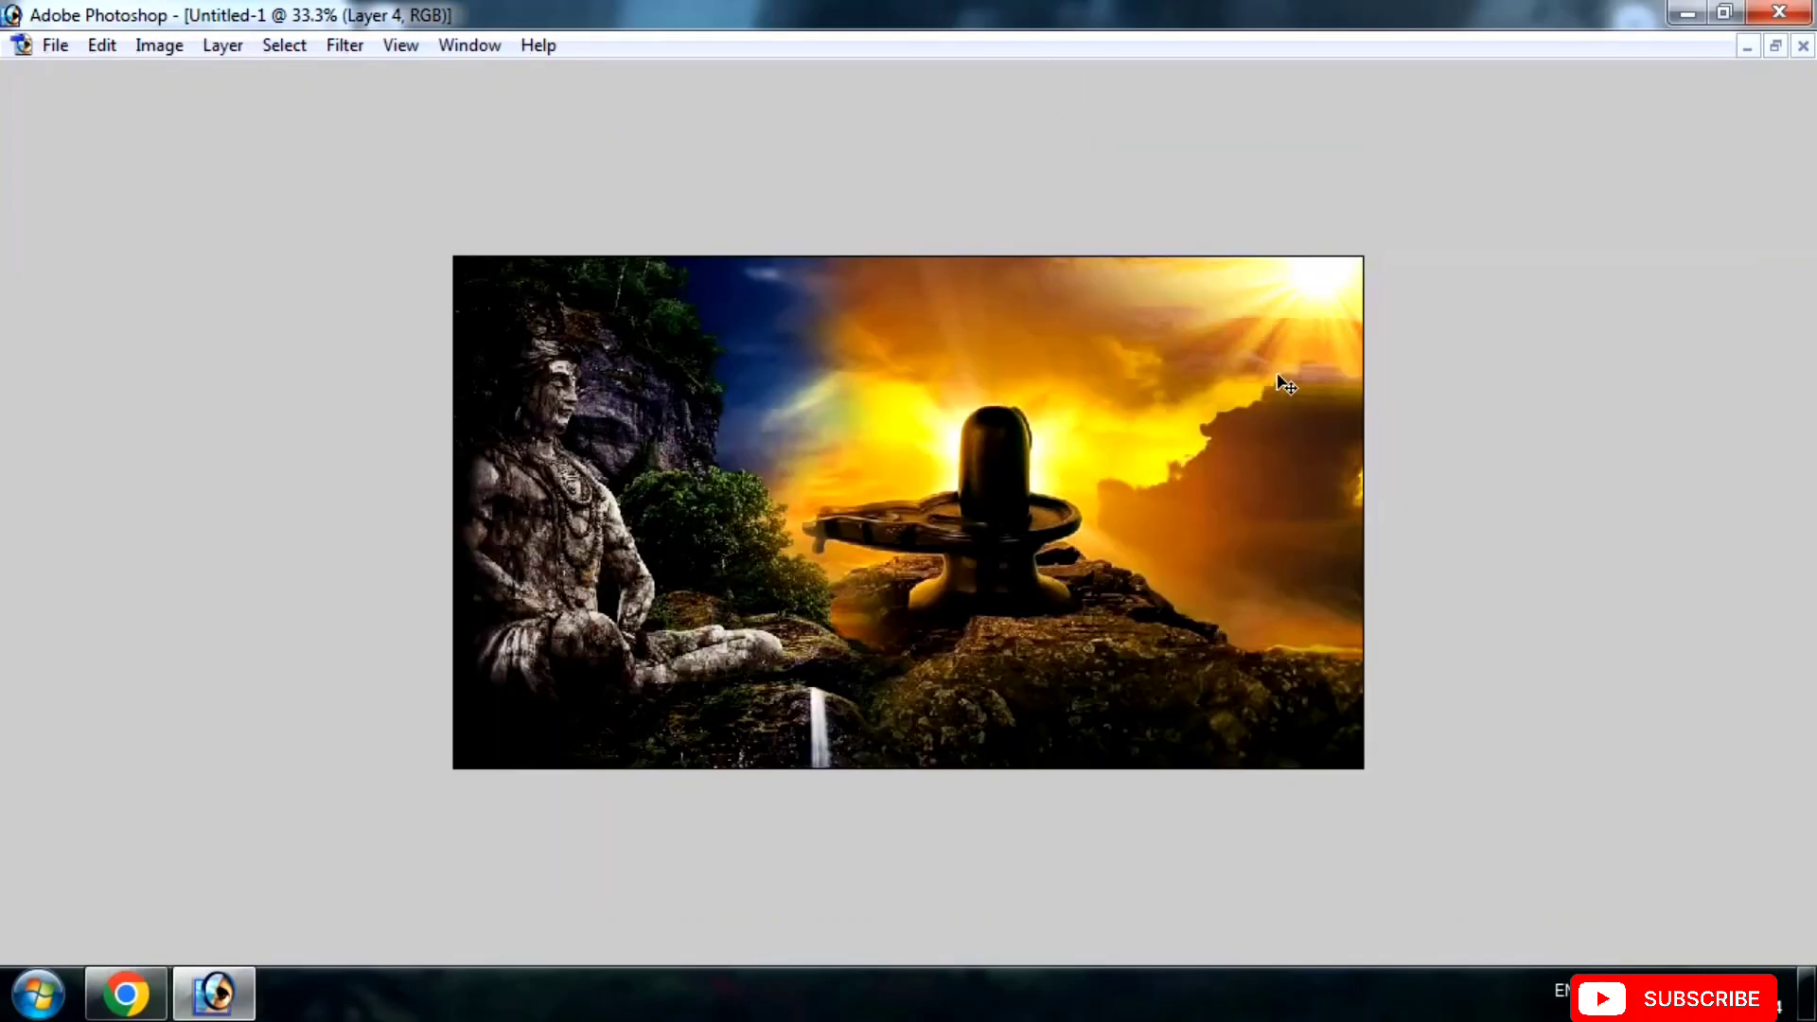
key(ctrl+plus)
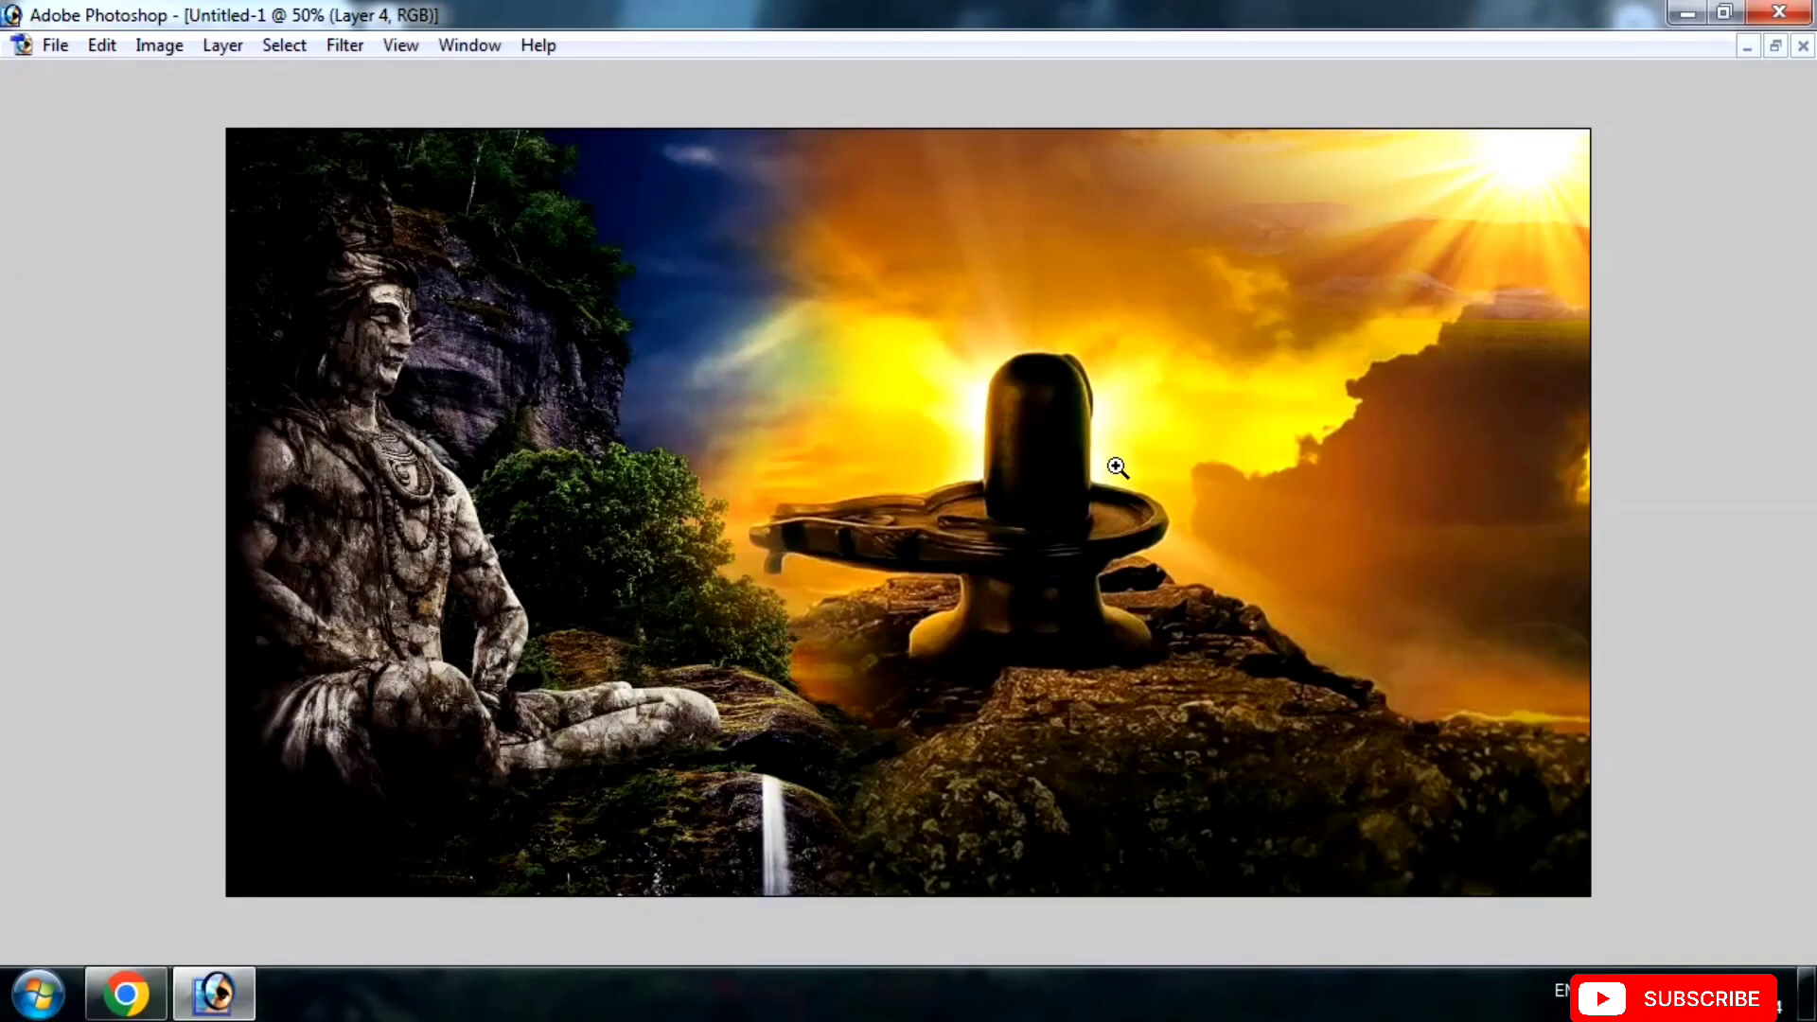
Make the statue picture's layer, Layer 3, the active layer.
key(Tab)
key(v)
key(Tab)
click(1776, 45)
key(ctrl+minus)
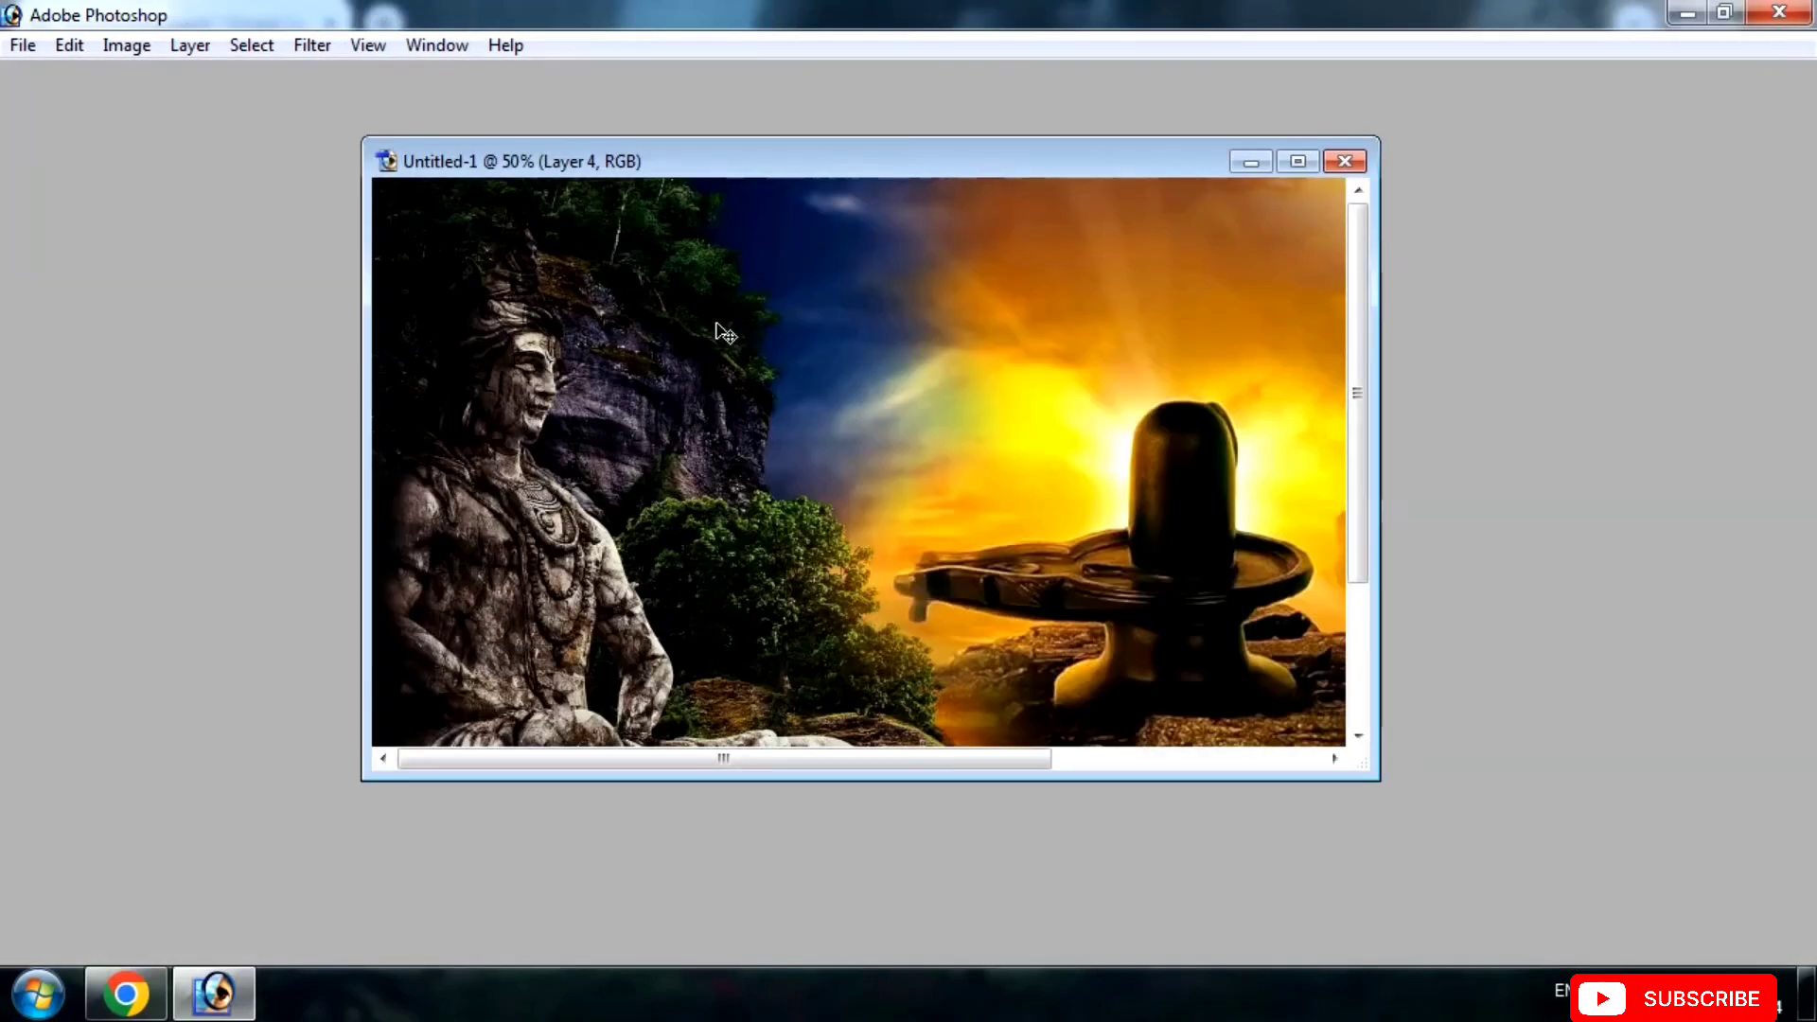
alt+click(824, 504)
right_click(670, 325)
click(722, 341)
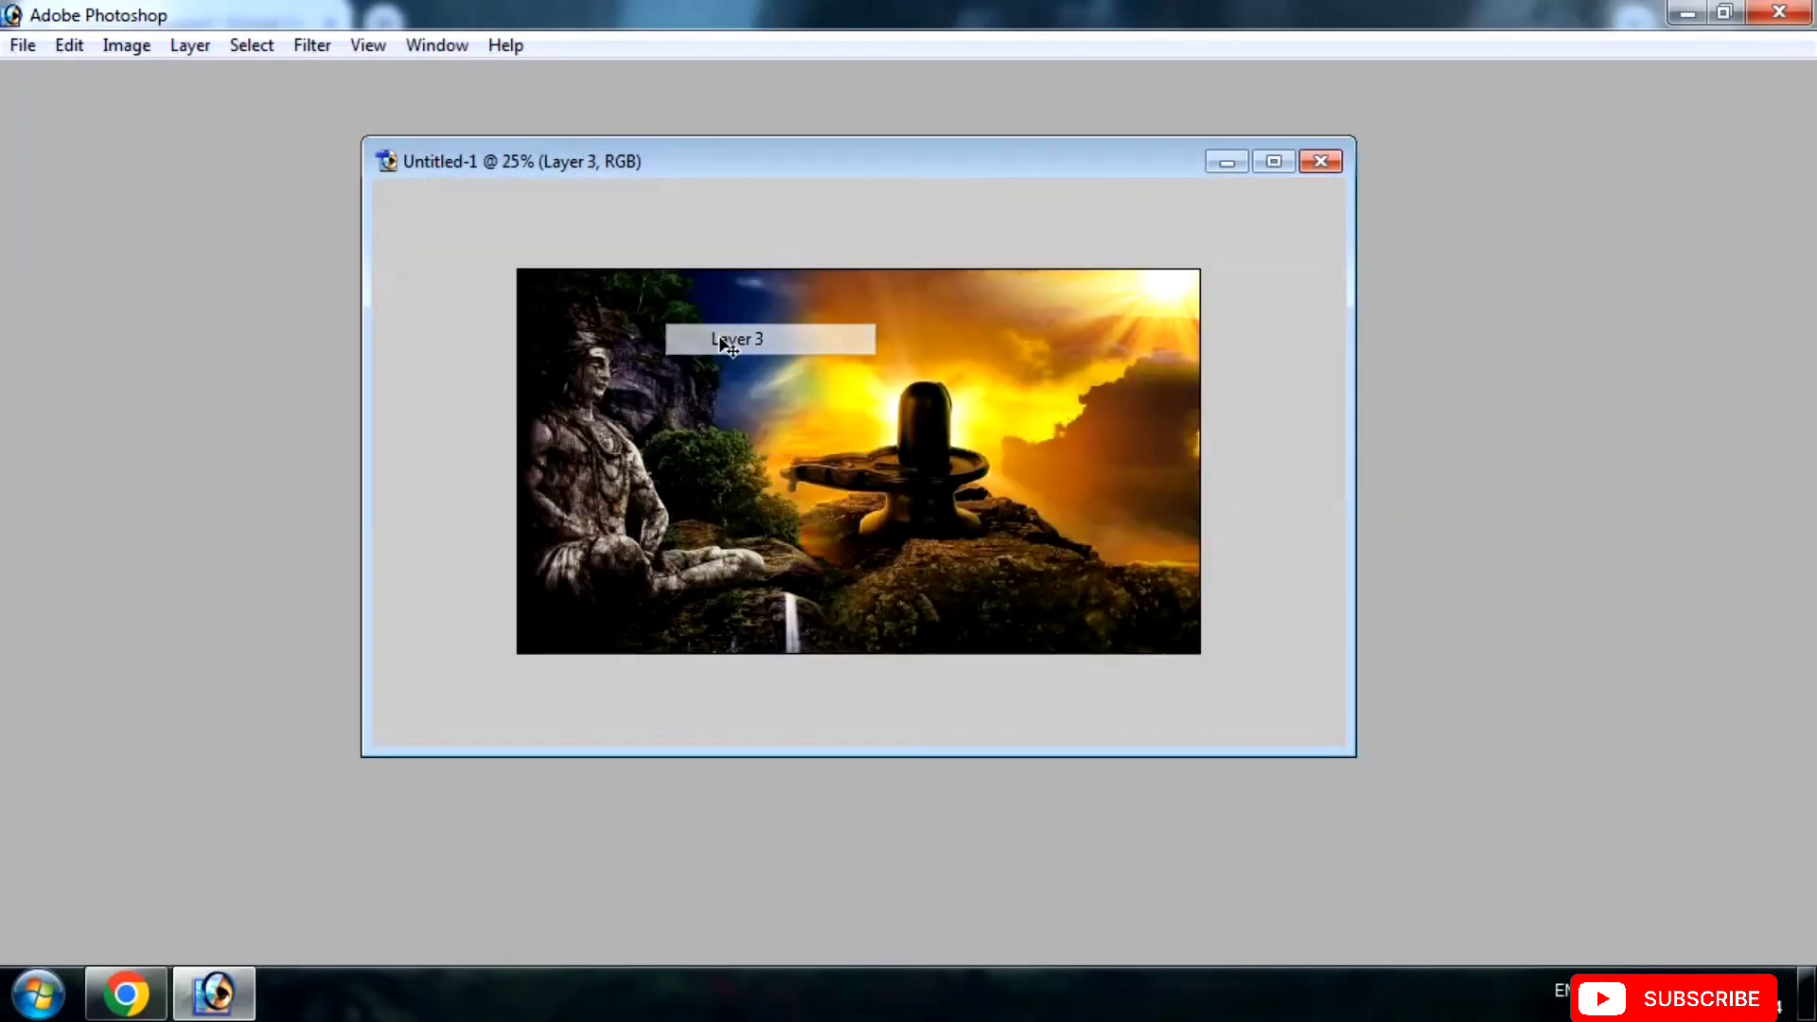
click(1276, 163)
key(ctrl+plus)
key(ctrl+plus)
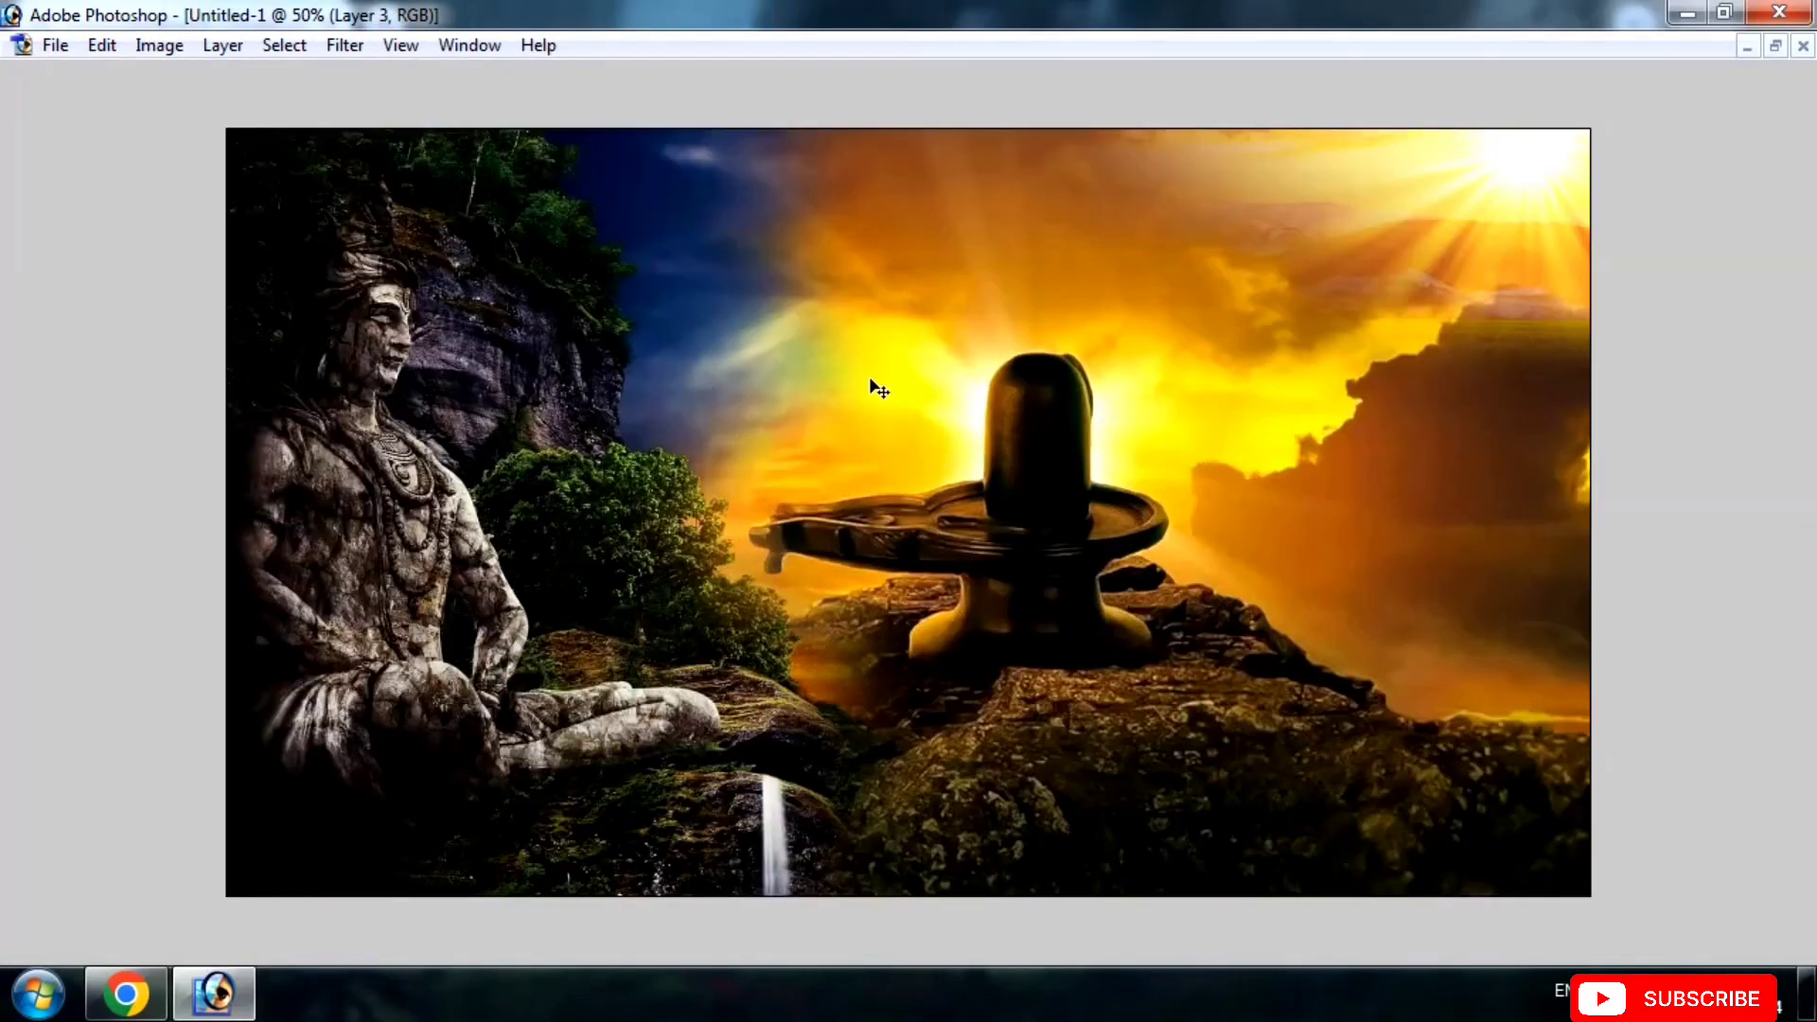
Erase most of the blue sky between the cliff and the lingam on Layer 3 with a soft eraser, and select Layer 2.
drag(896, 437, 745, 385)
key(bracketleft)
key(bracketleft)
key(bracketleft)
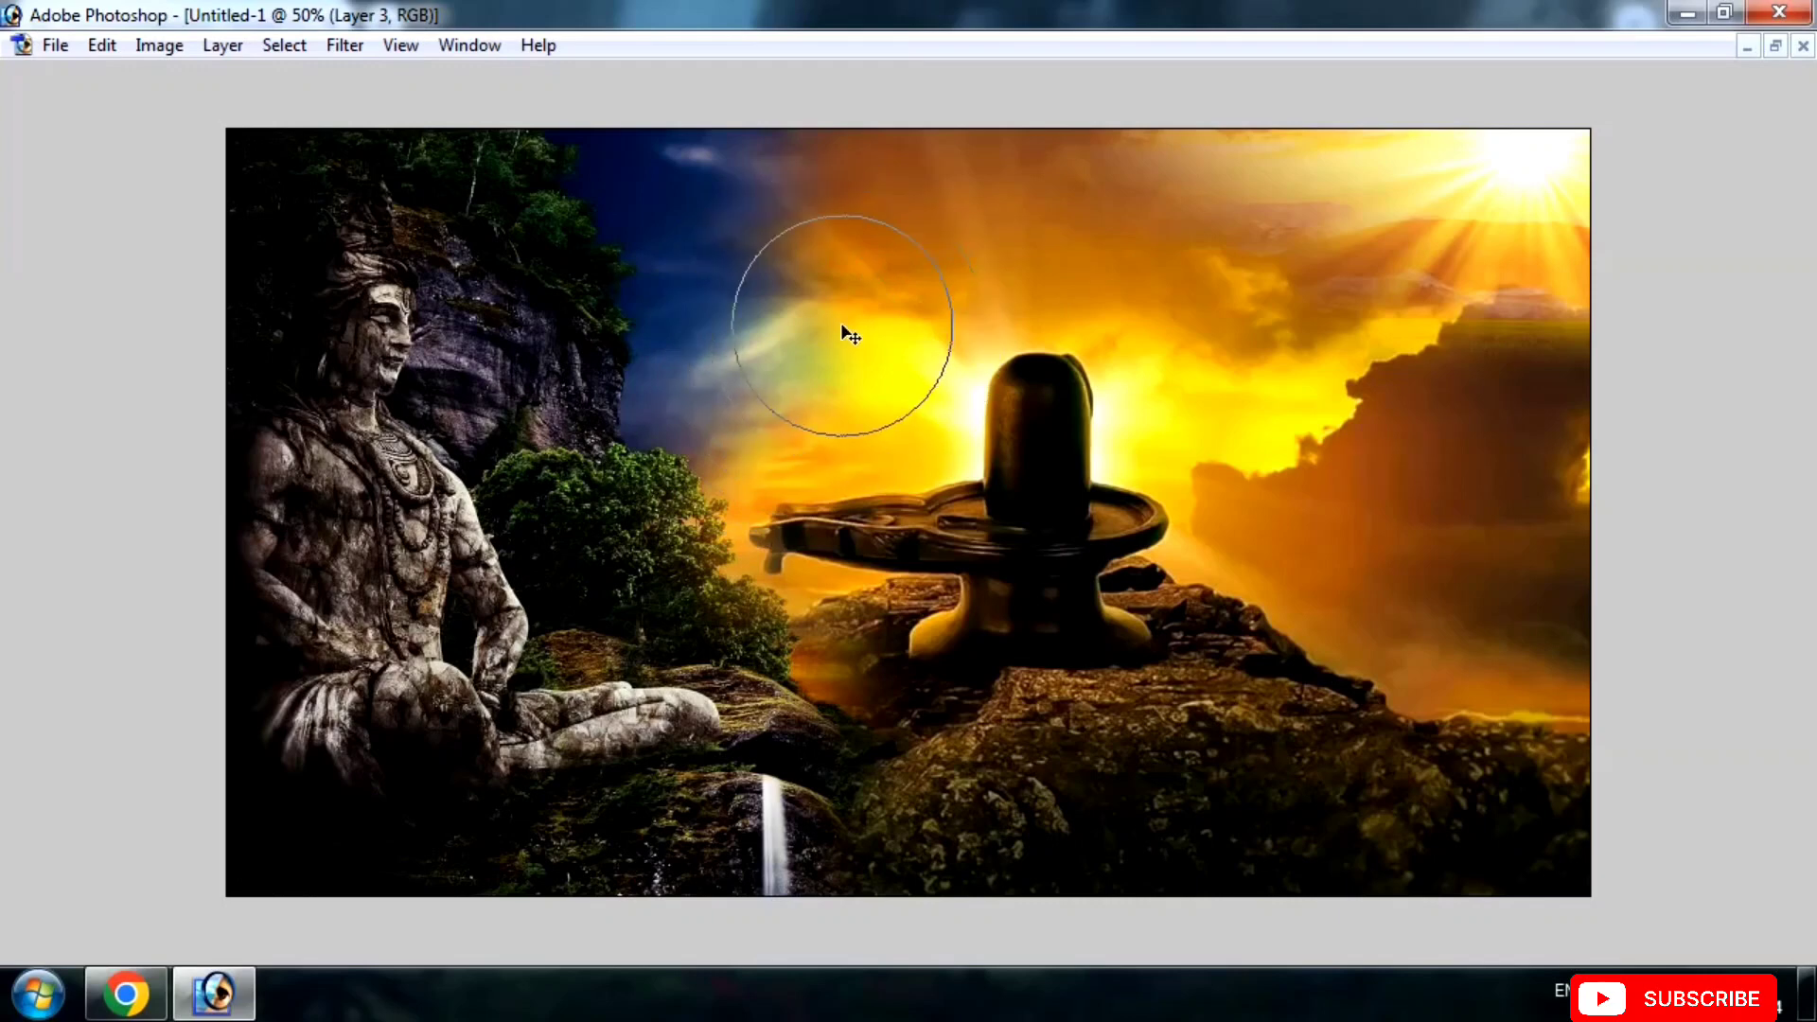
mouse_move(730, 384)
mouse_down()
mouse_move(813, 324)
mouse_move(761, 219)
mouse_move(771, 189)
mouse_move(732, 197)
mouse_move(716, 162)
mouse_move(877, 187)
mouse_move(811, 188)
mouse_move(803, 281)
mouse_move(826, 258)
mouse_move(768, 198)
mouse_move(823, 195)
mouse_up()
key(bracketright)
key(bracketright)
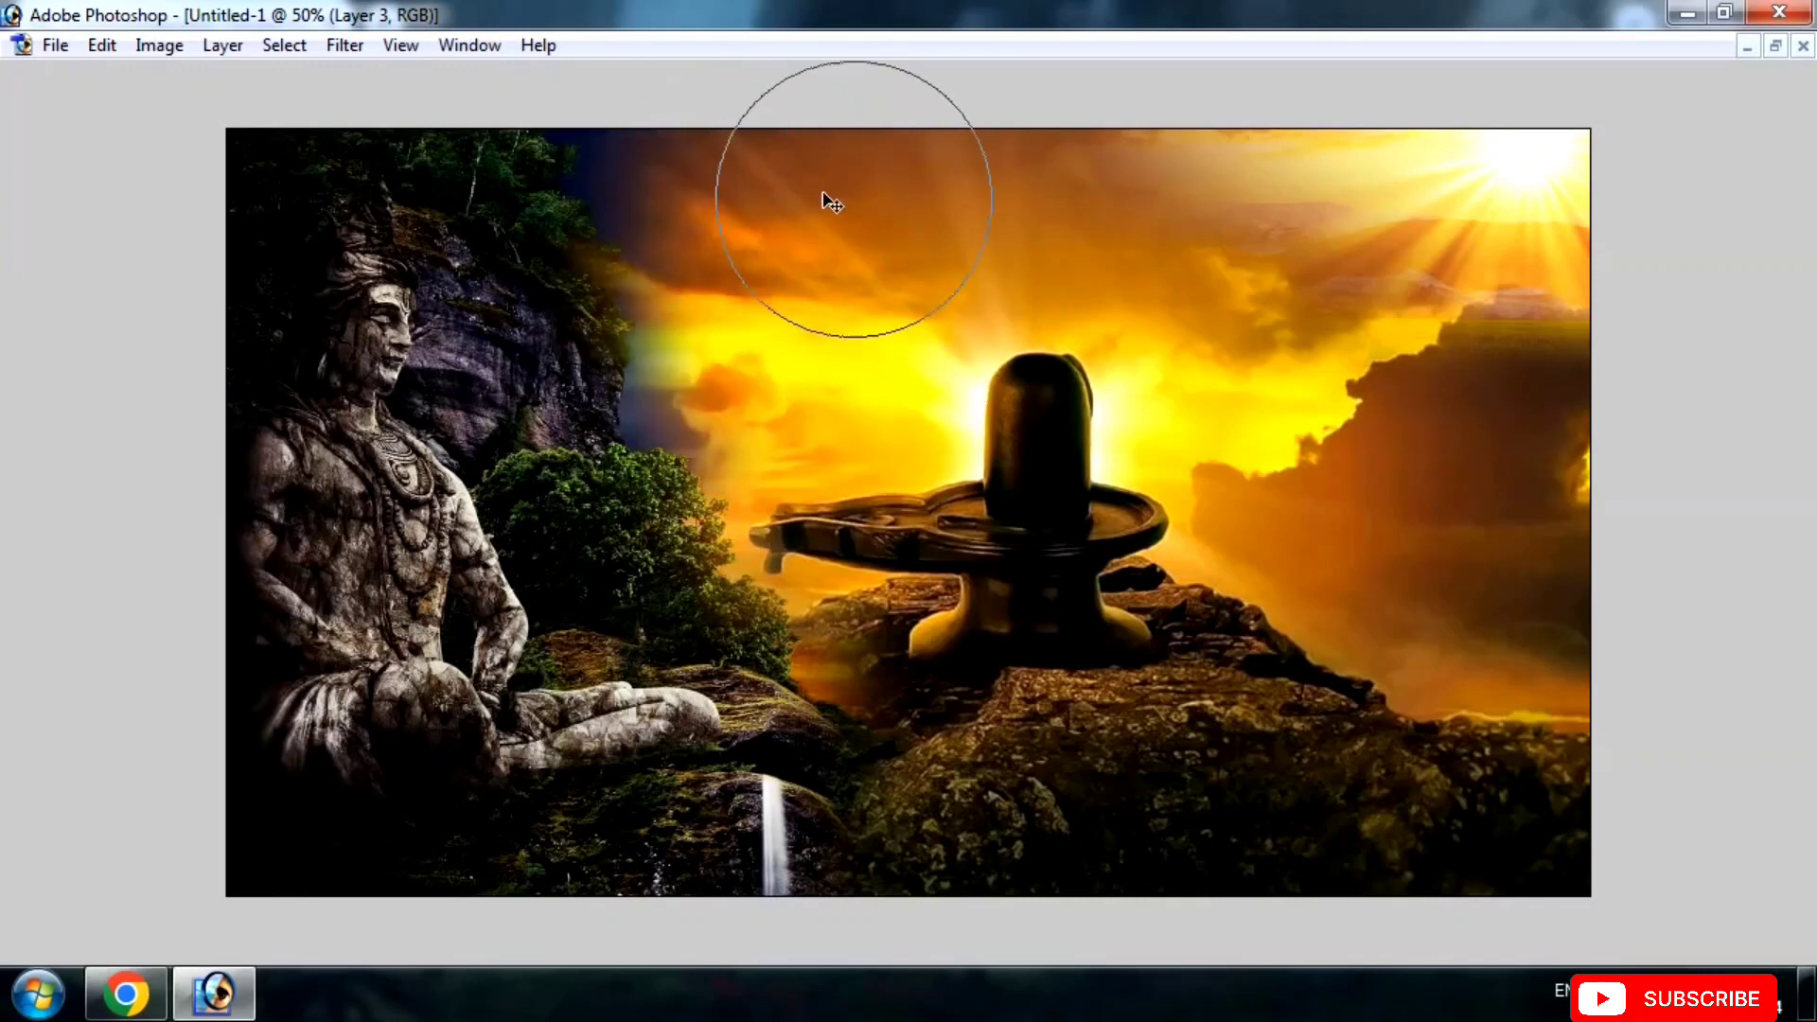
ctrl+right_click(837, 320)
click(895, 335)
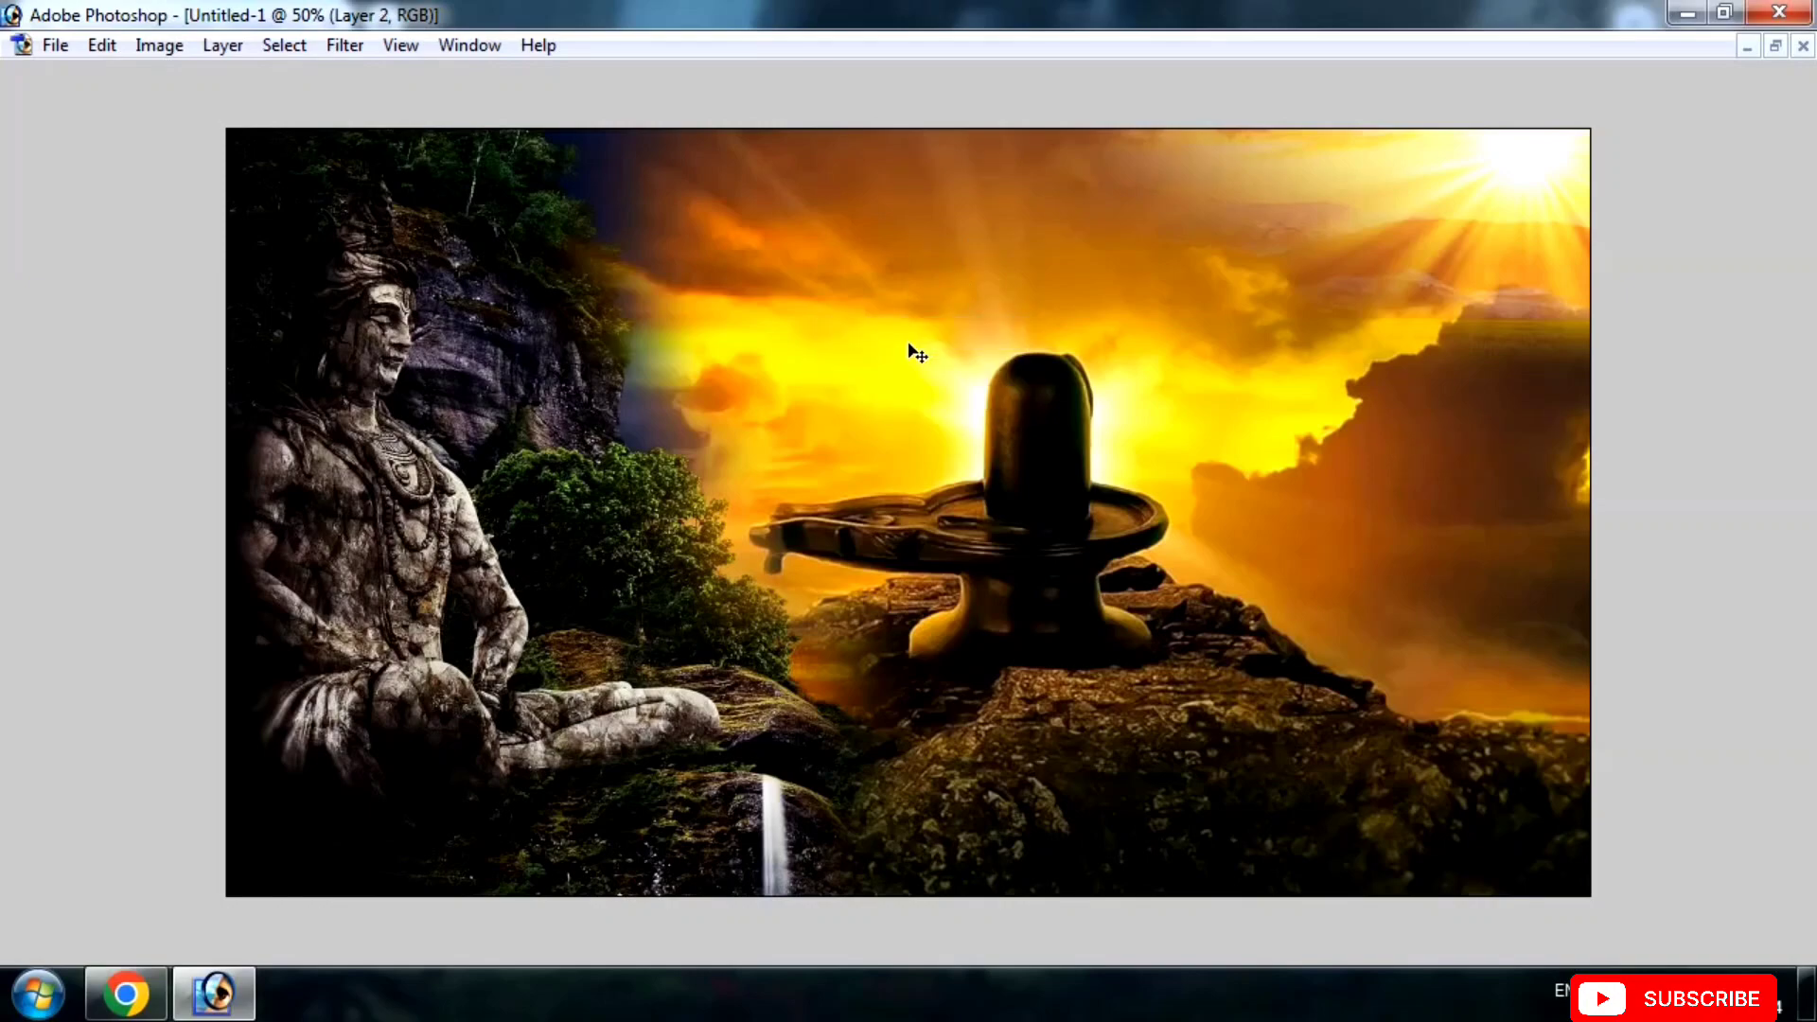
Restore the design to a floating window and open the file matter from the Desktop.
key(ctrl+minus)
click(1776, 46)
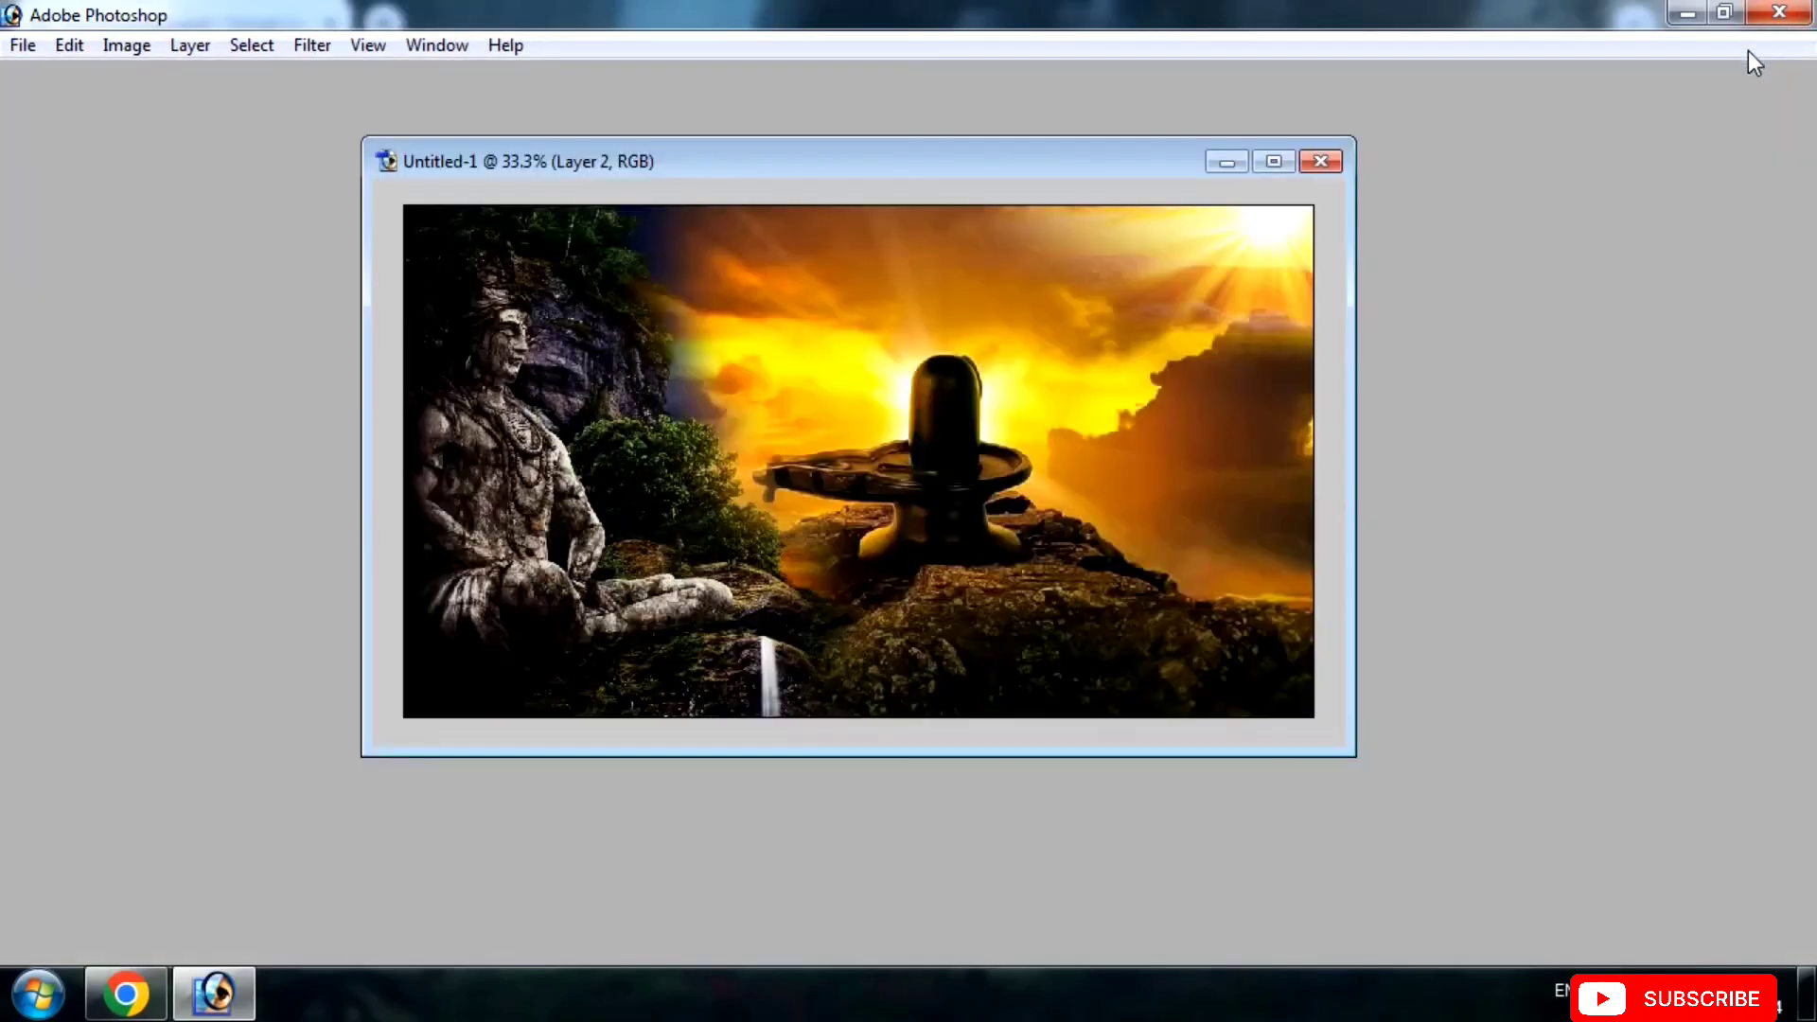
double_click(33, 369)
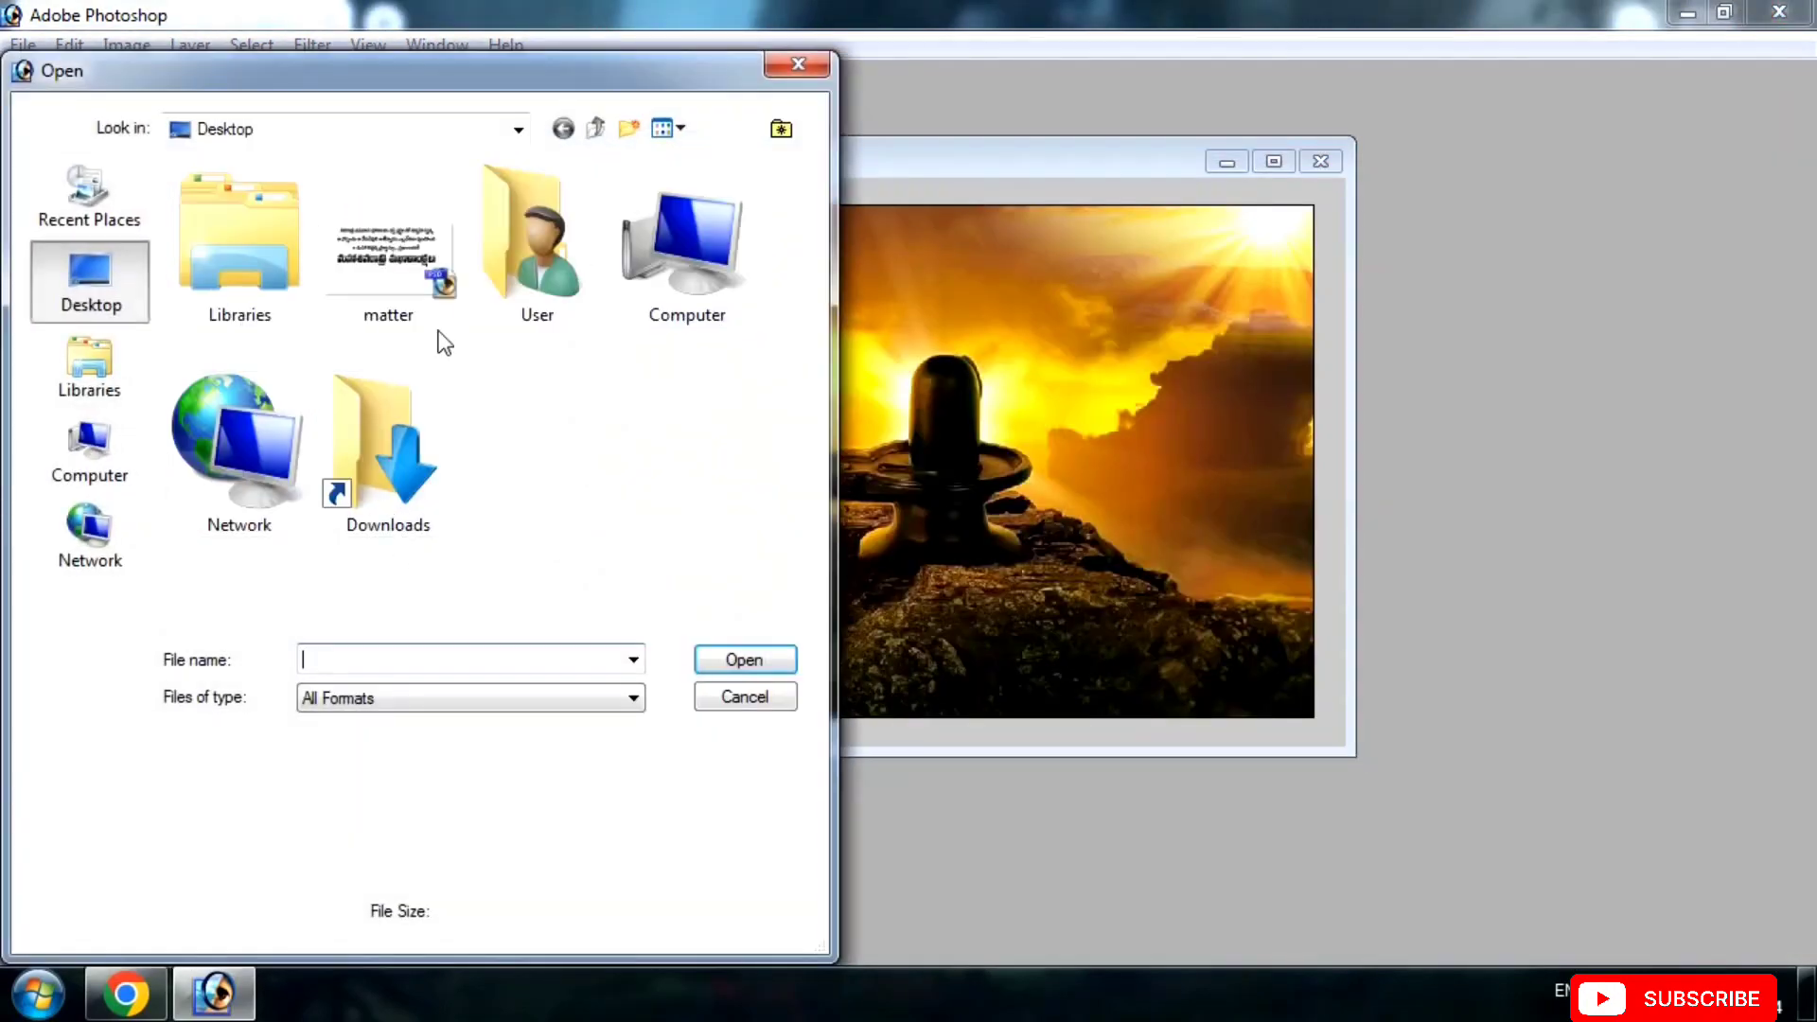
double_click(410, 280)
Copy the three-line Telugu text from the matter document into the design and position it over the upper sky.
drag(1156, 109, 623, 176)
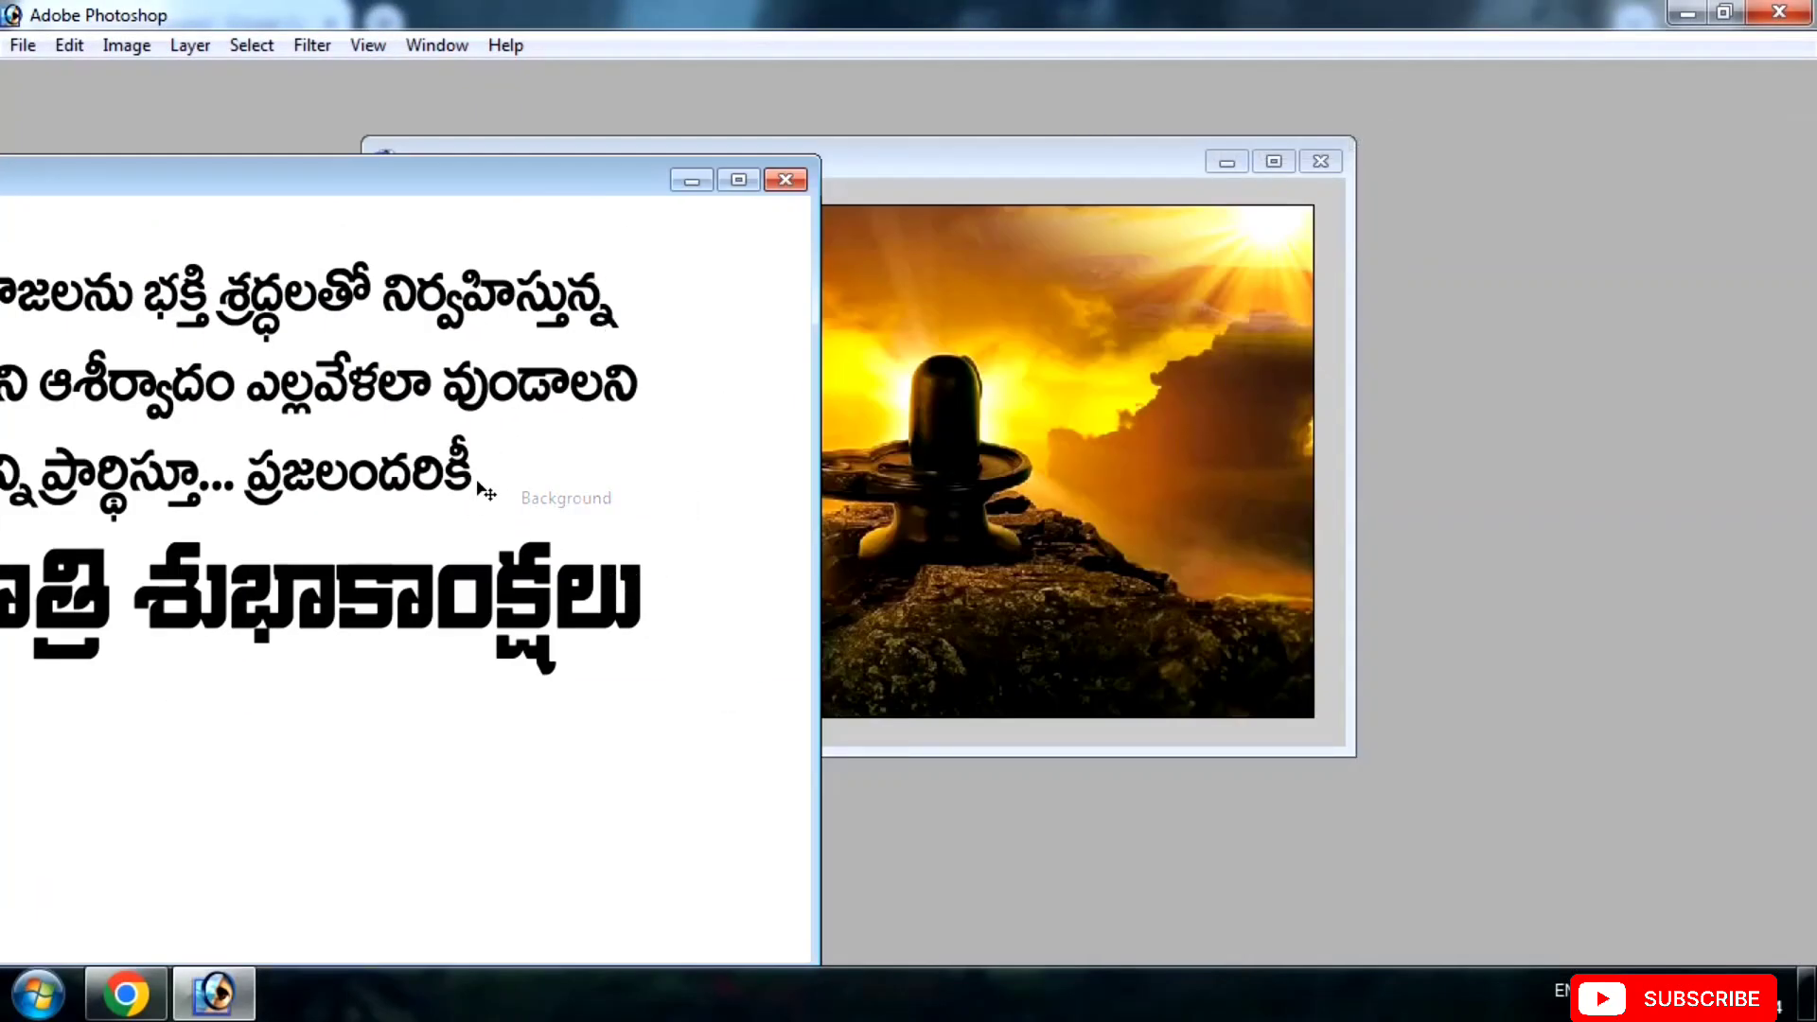
drag(481, 488, 1173, 582)
click(1274, 162)
mouse_move(1168, 511)
mouse_down()
mouse_move(1231, 407)
mouse_move(1183, 568)
mouse_move(1079, 397)
mouse_move(1103, 384)
mouse_up()
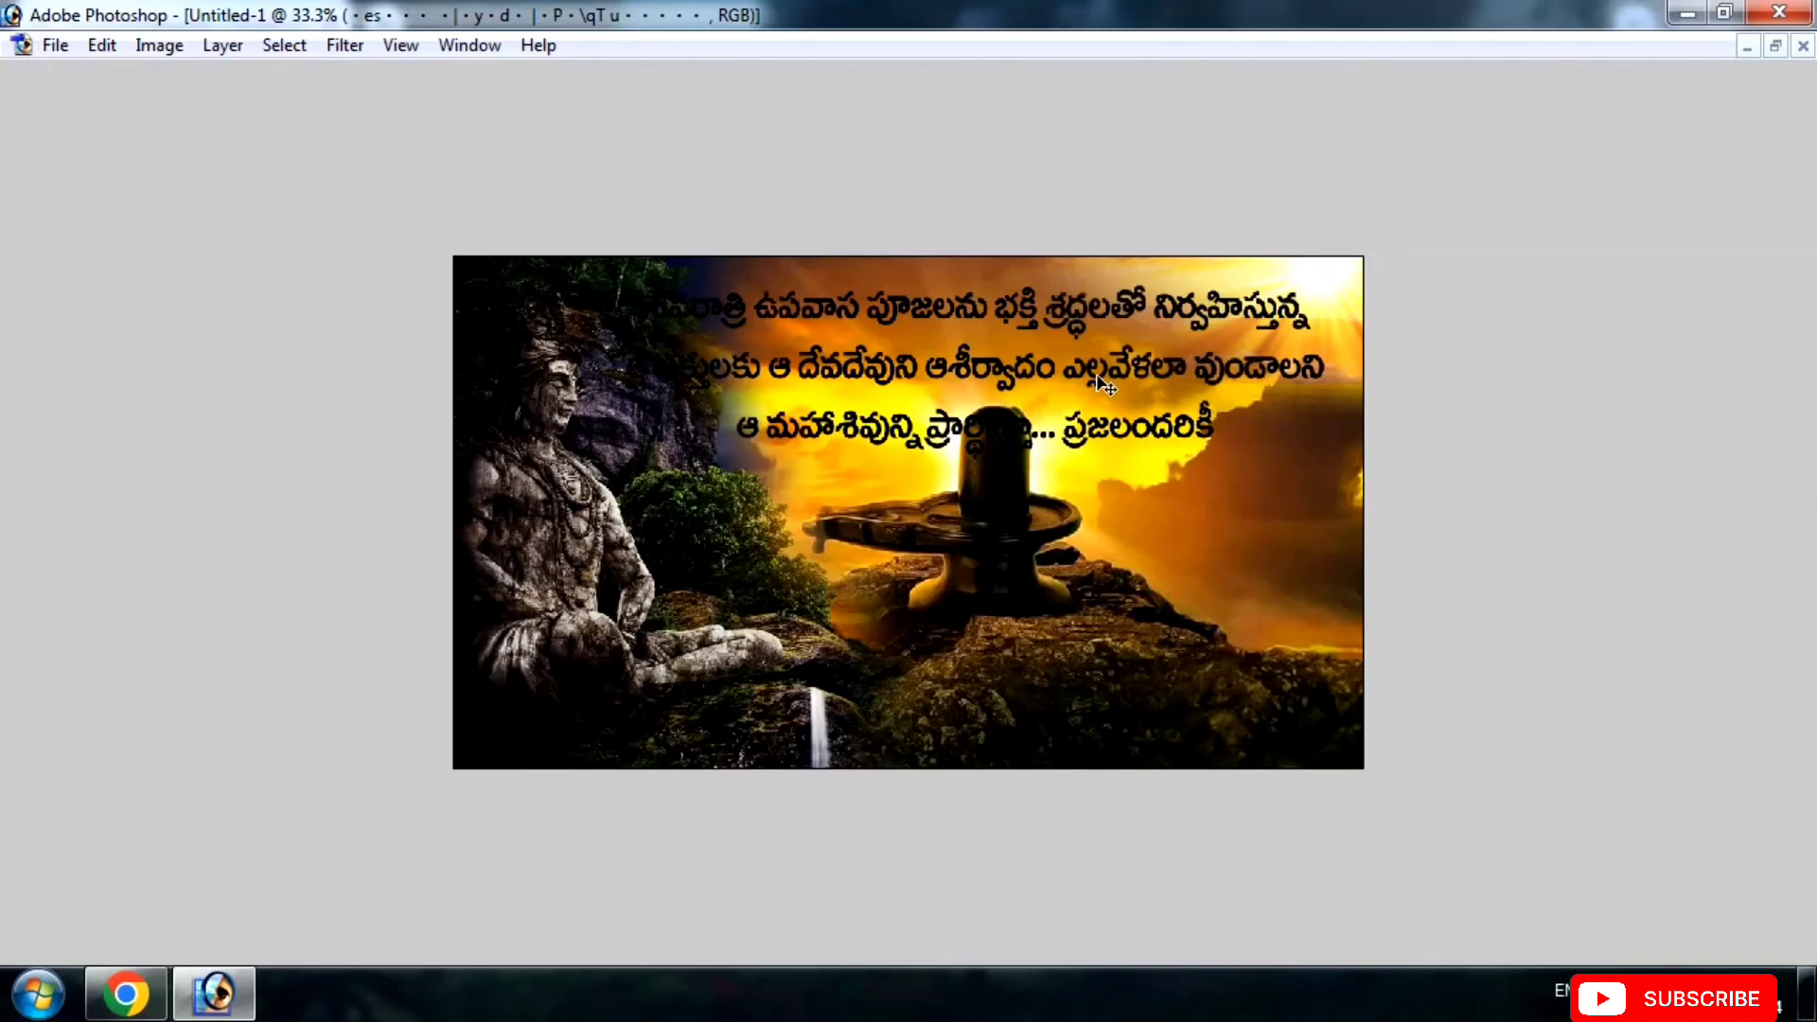
Scale the three-line Telugu text down proportionally so it fits in the sky above the lingam.
key(ctrl+t)
drag(632, 436, 868, 384)
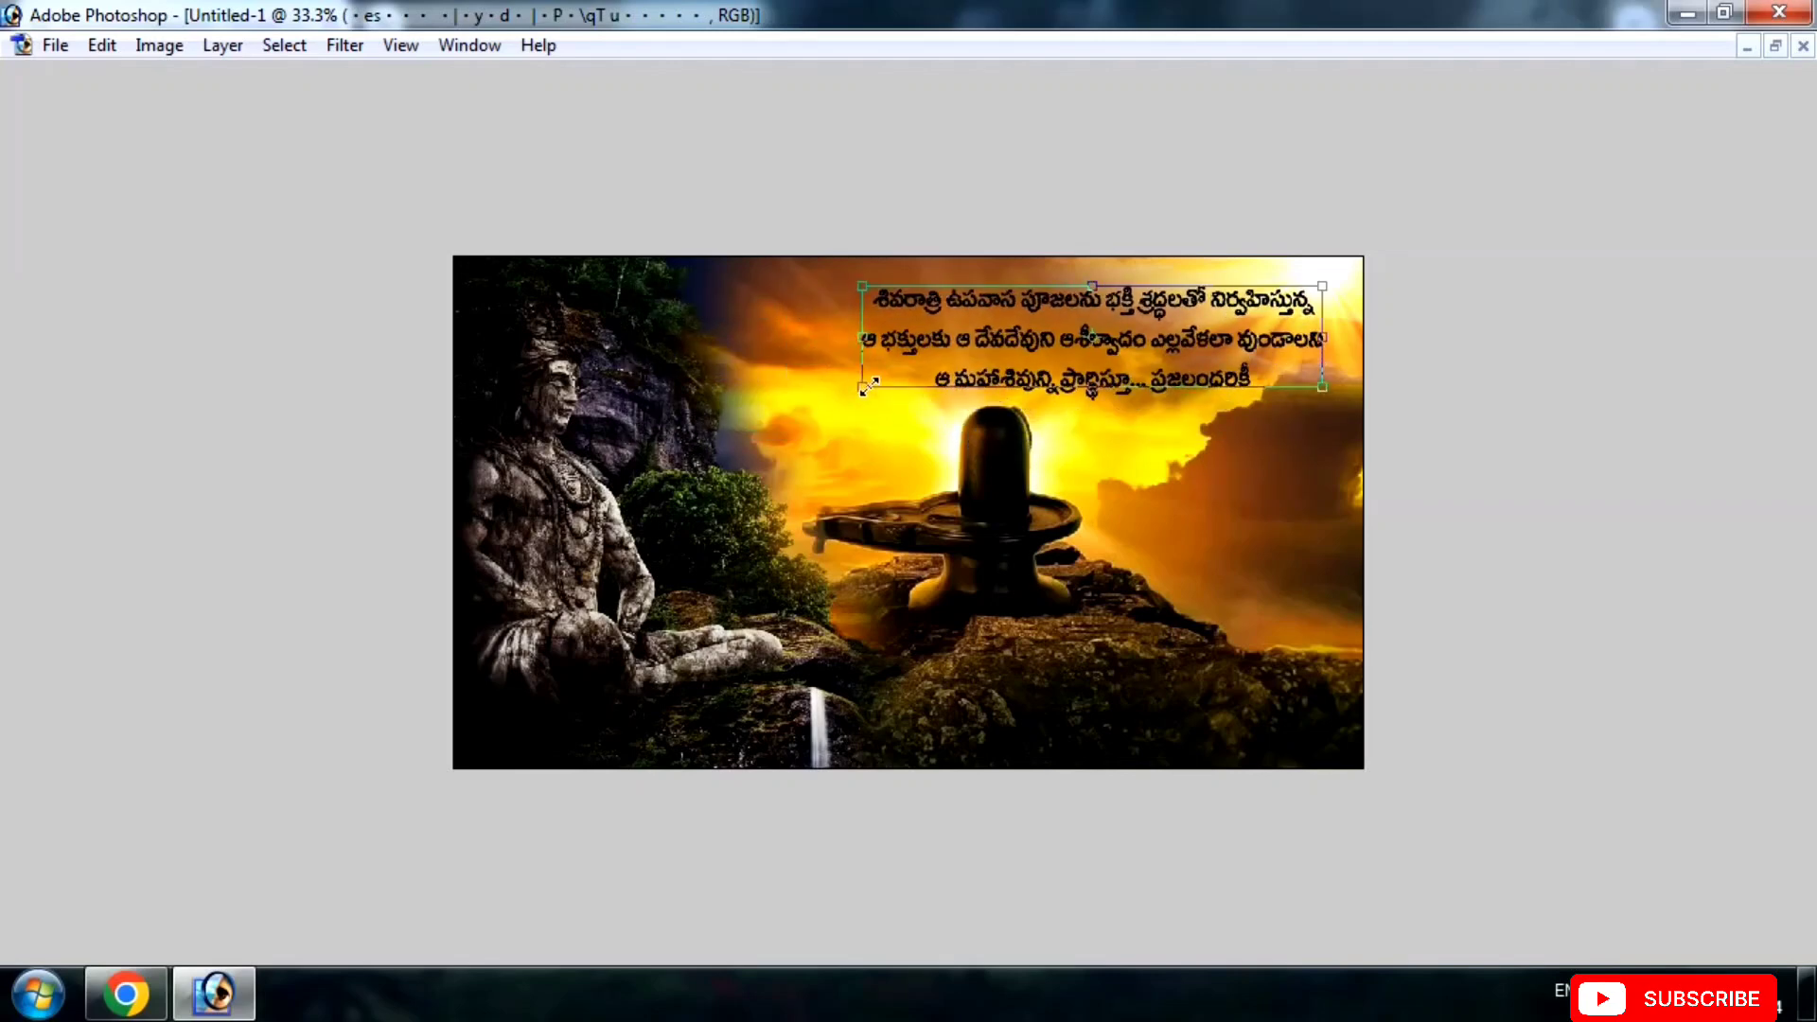
key(Return)
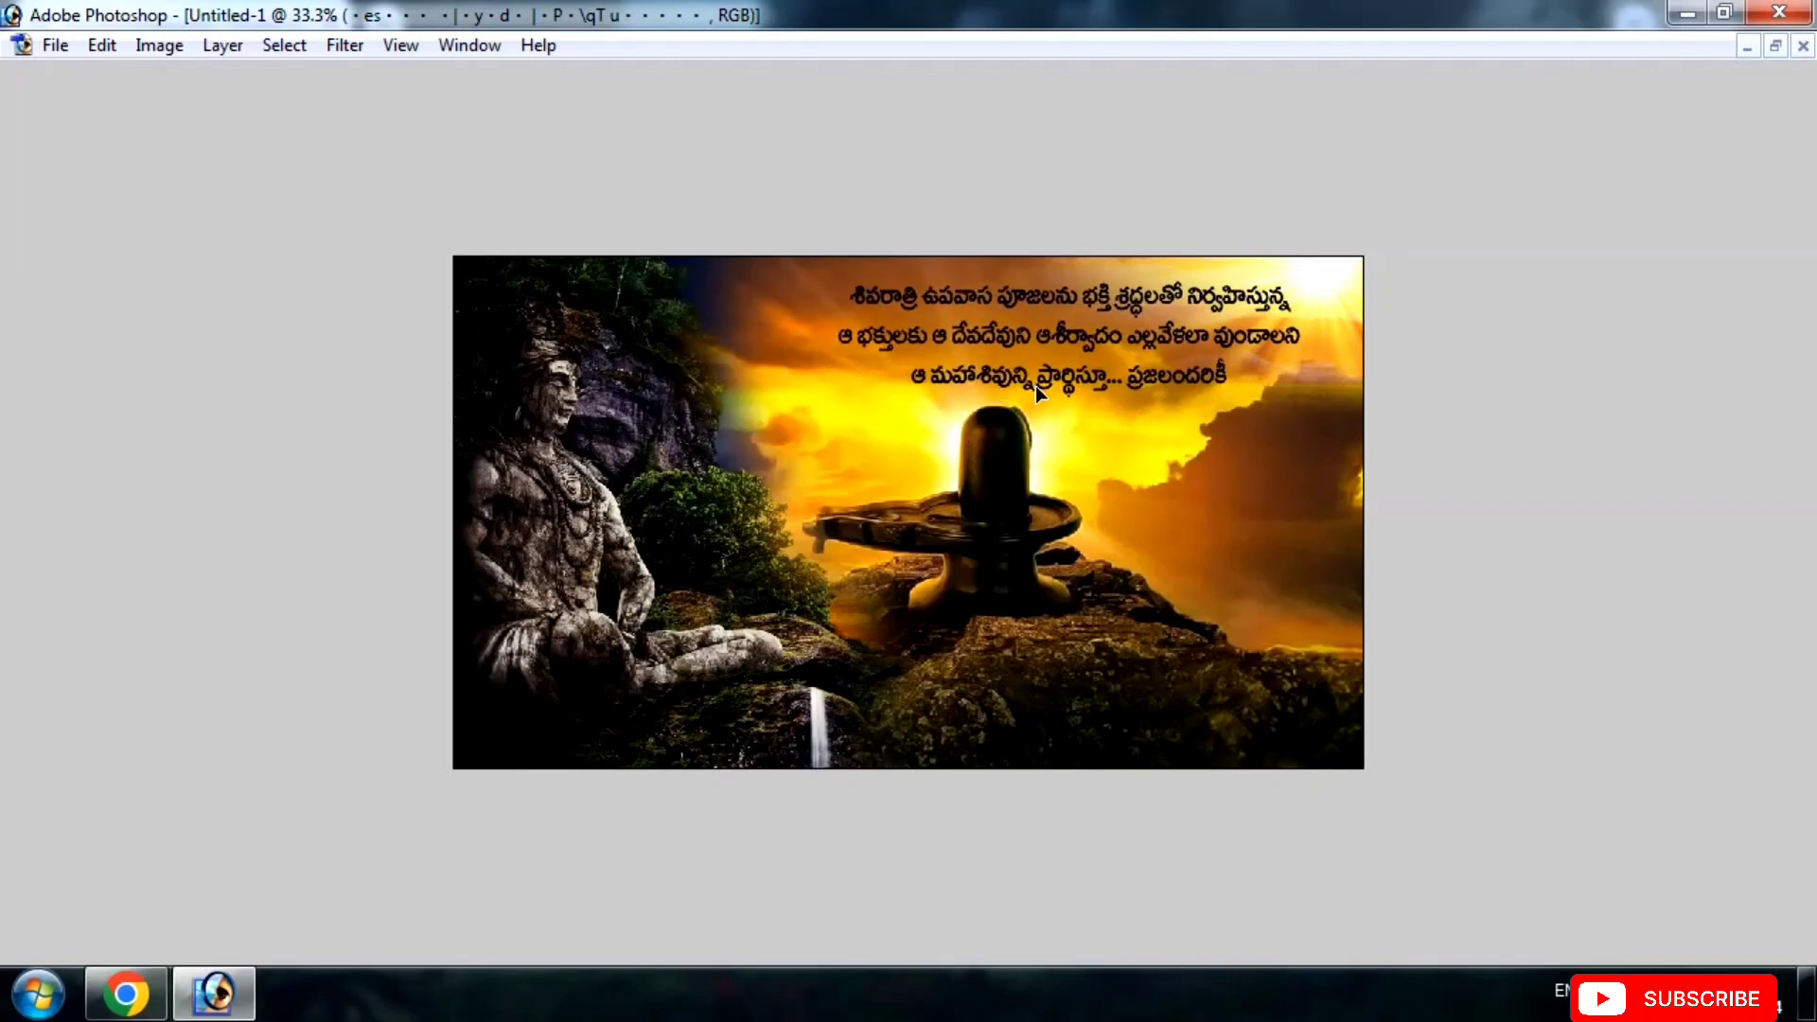
Nudge the Telugu text sideways so it sits centred above the lingam, clear of the sun.
key(Tab)
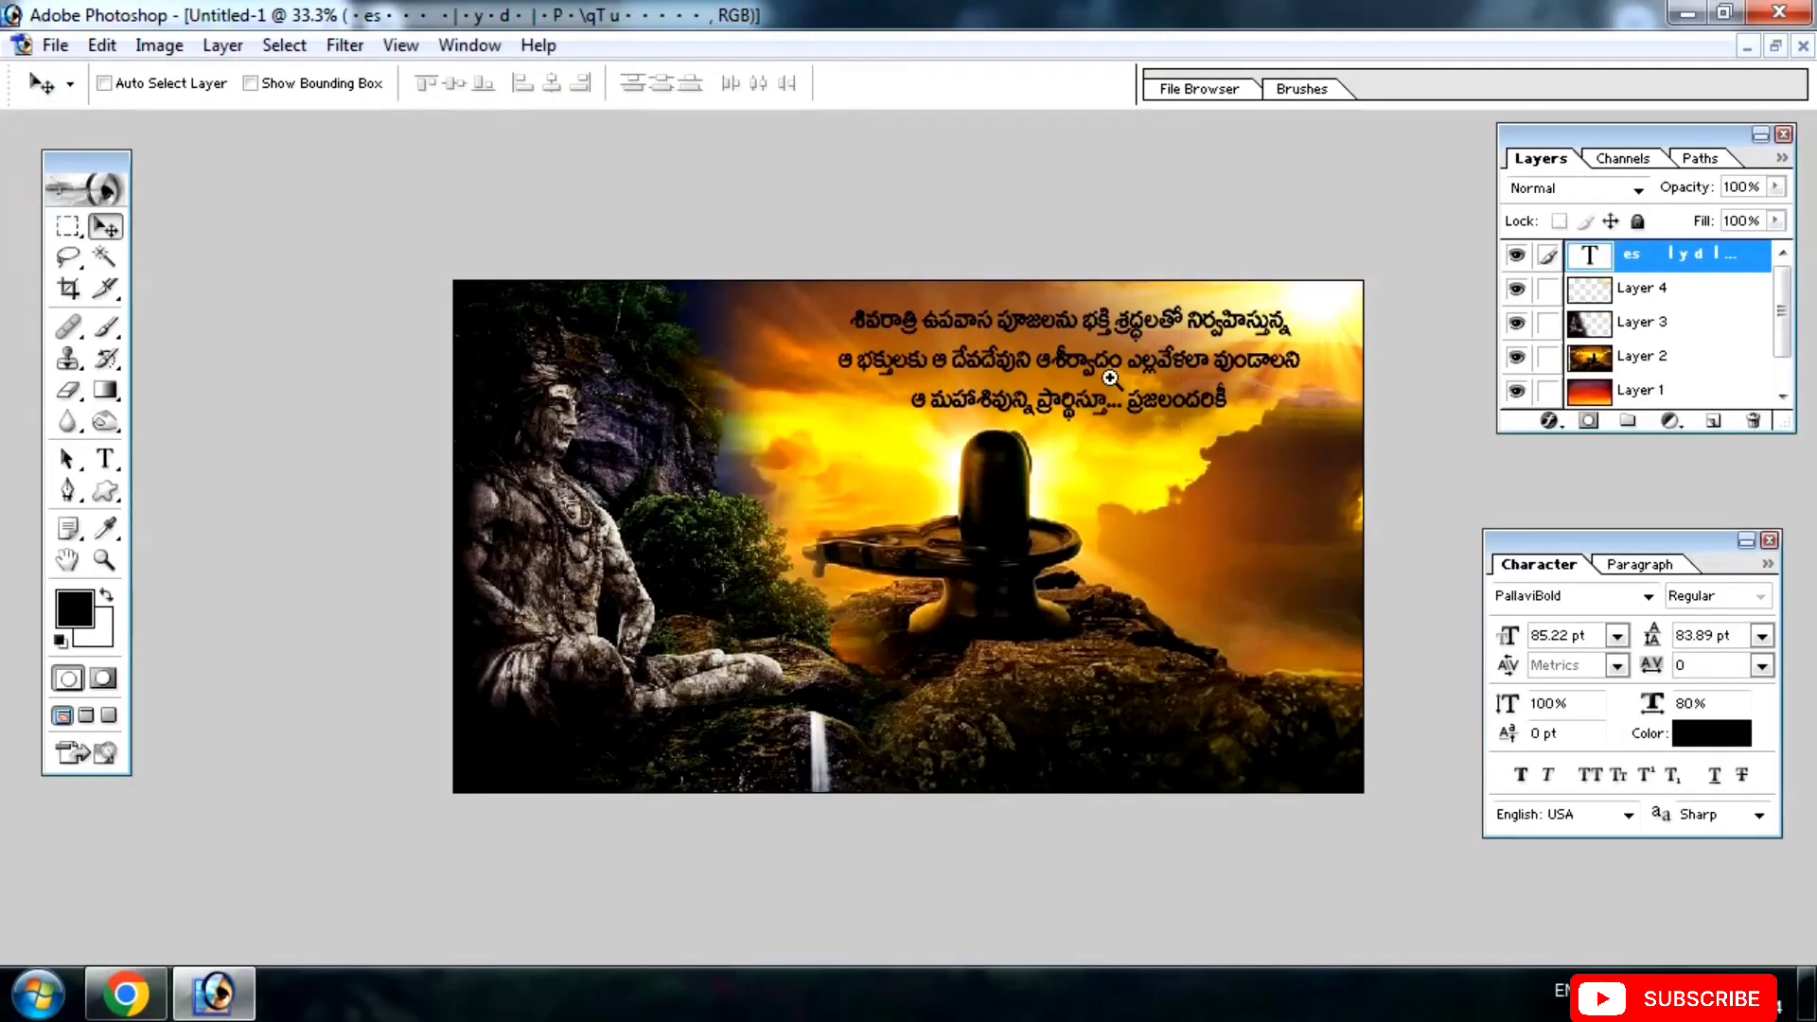
ctrl+click(1110, 378)
key(shift+Left)
key(shift+Left)
key(shift+Left)
key(shift+Left)
key(shift+Left)
key(shift+Left)
key(shift+Left)
key(shift+Left)
key(shift+Left)
key(shift+Left)
key(shift+Left)
key(shift+Left)
key(shift+Left)
key(Tab)
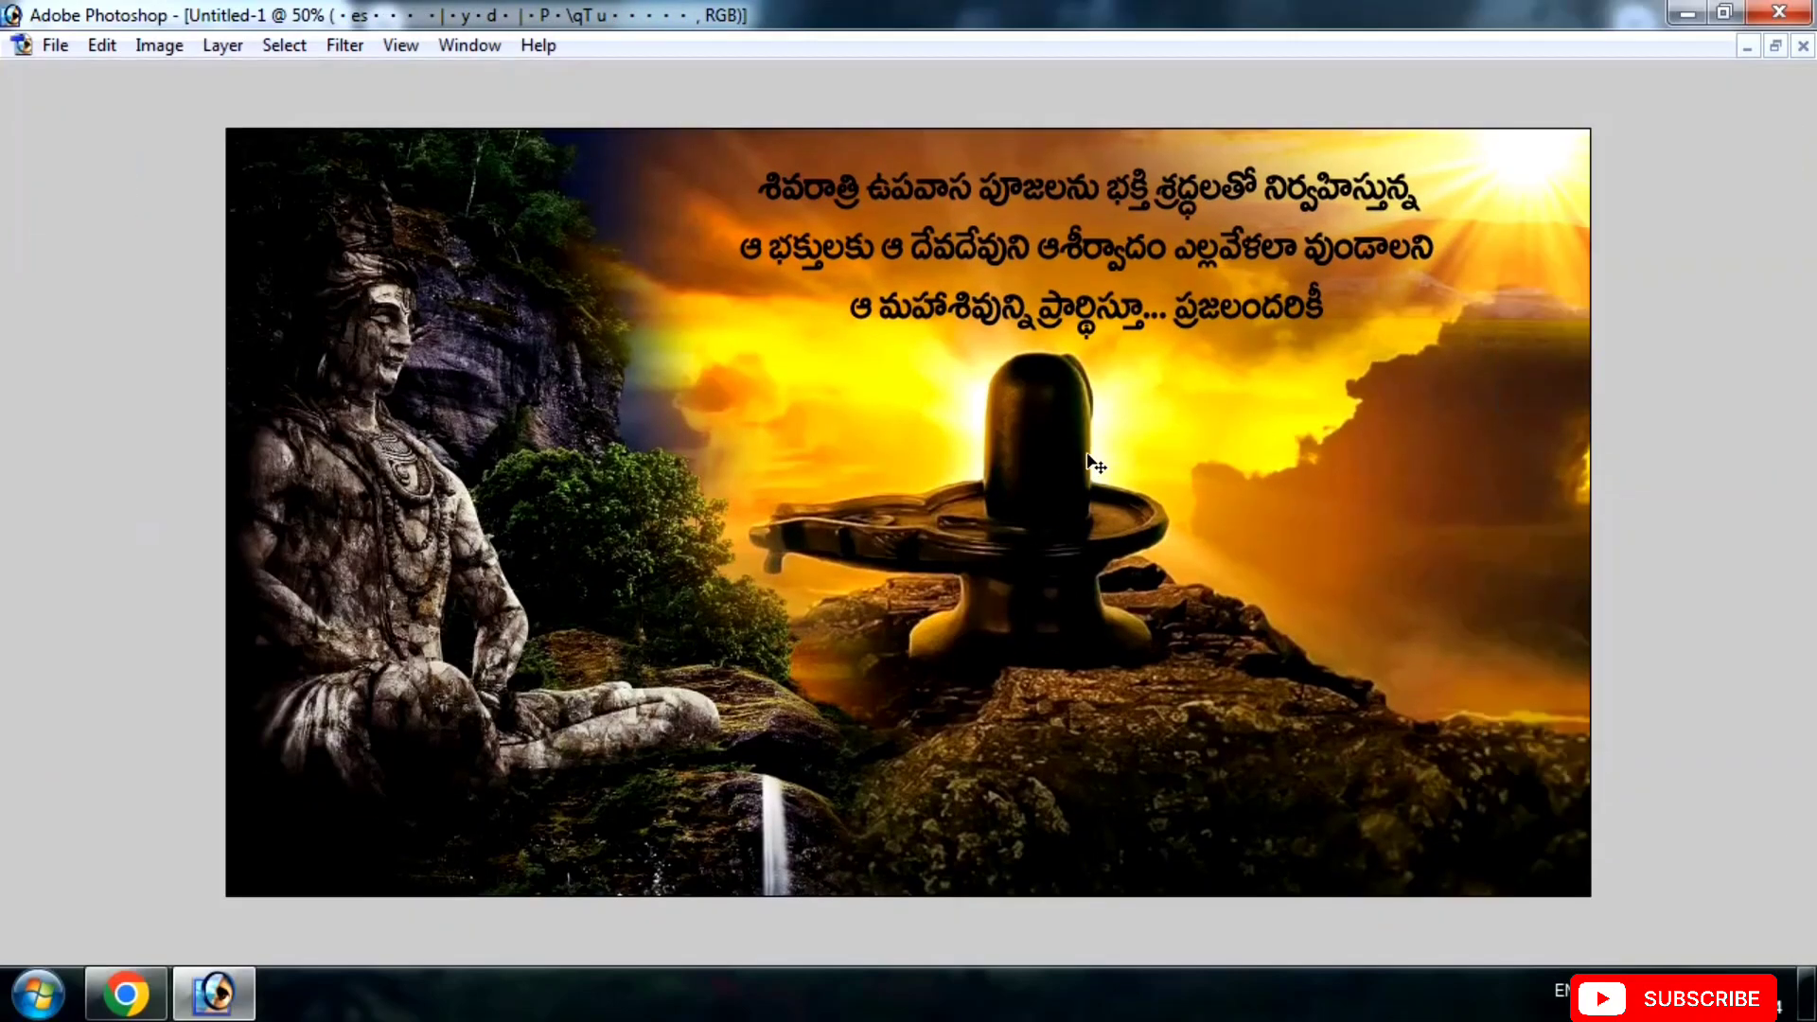
key(shift+Right)
key(shift+Right)
key(shift+Right)
key(Tab)
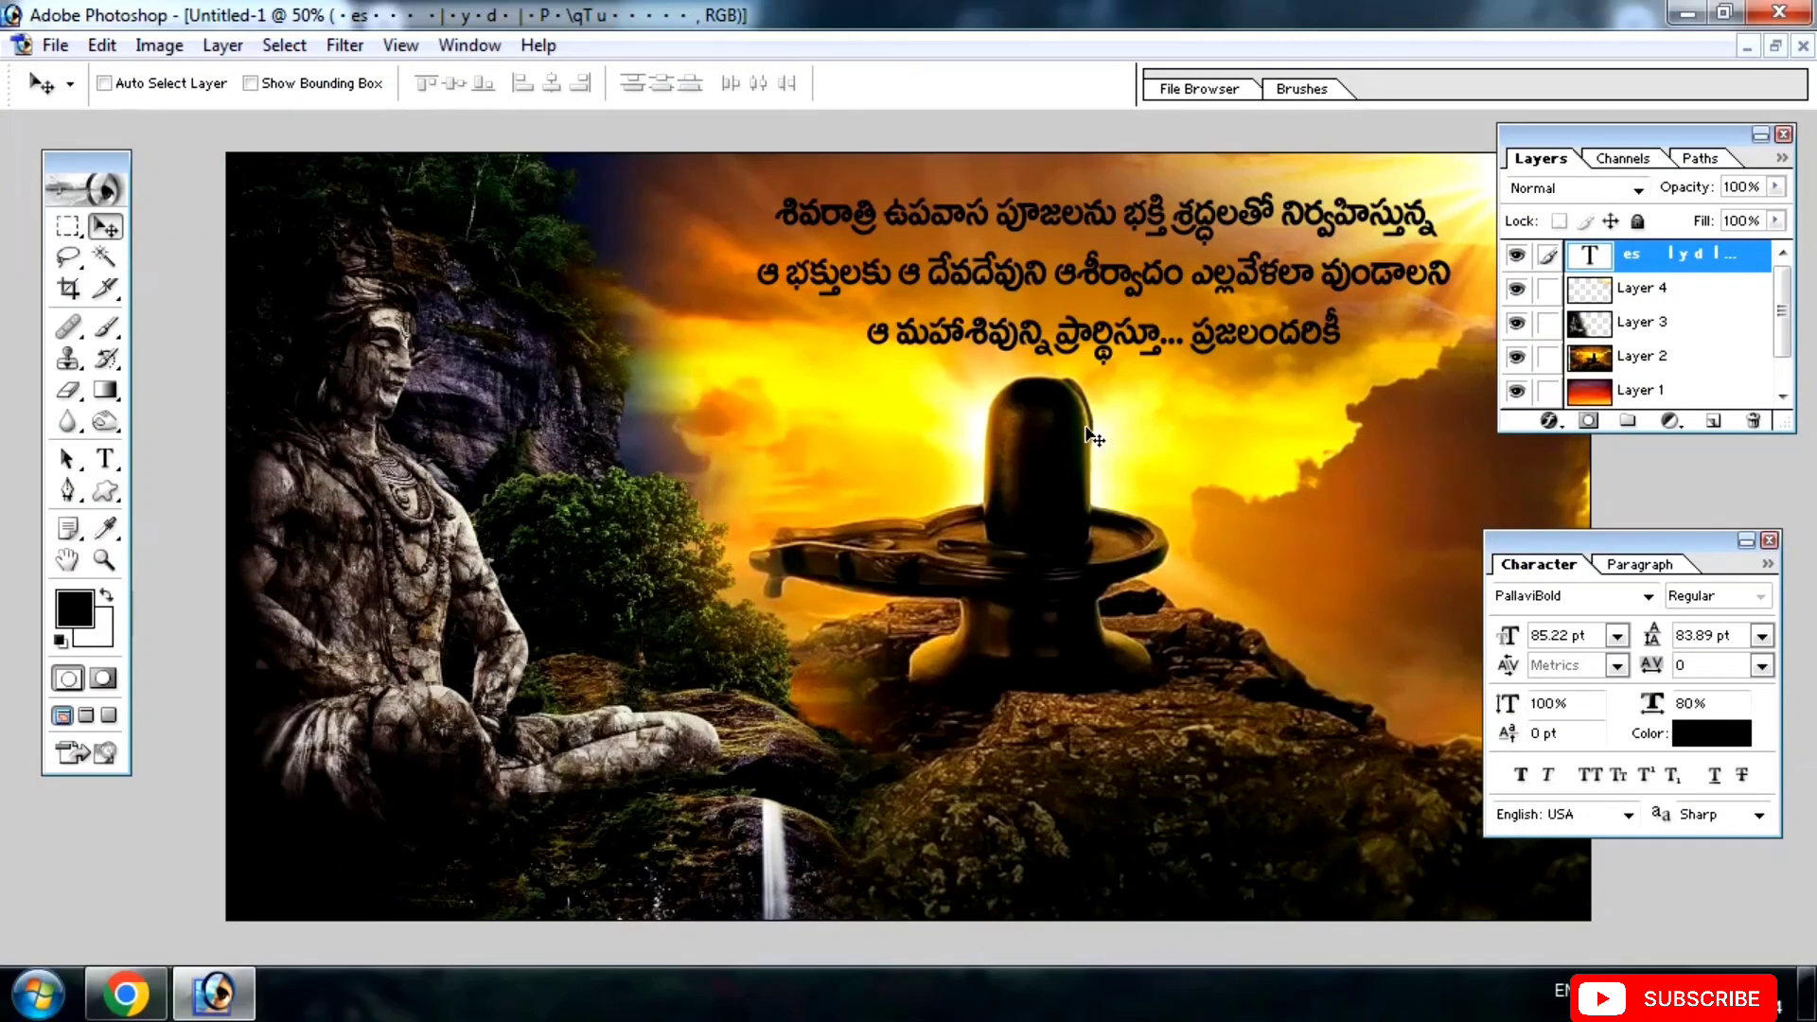
Set the Telugu text's color to red D90909.
click(1719, 743)
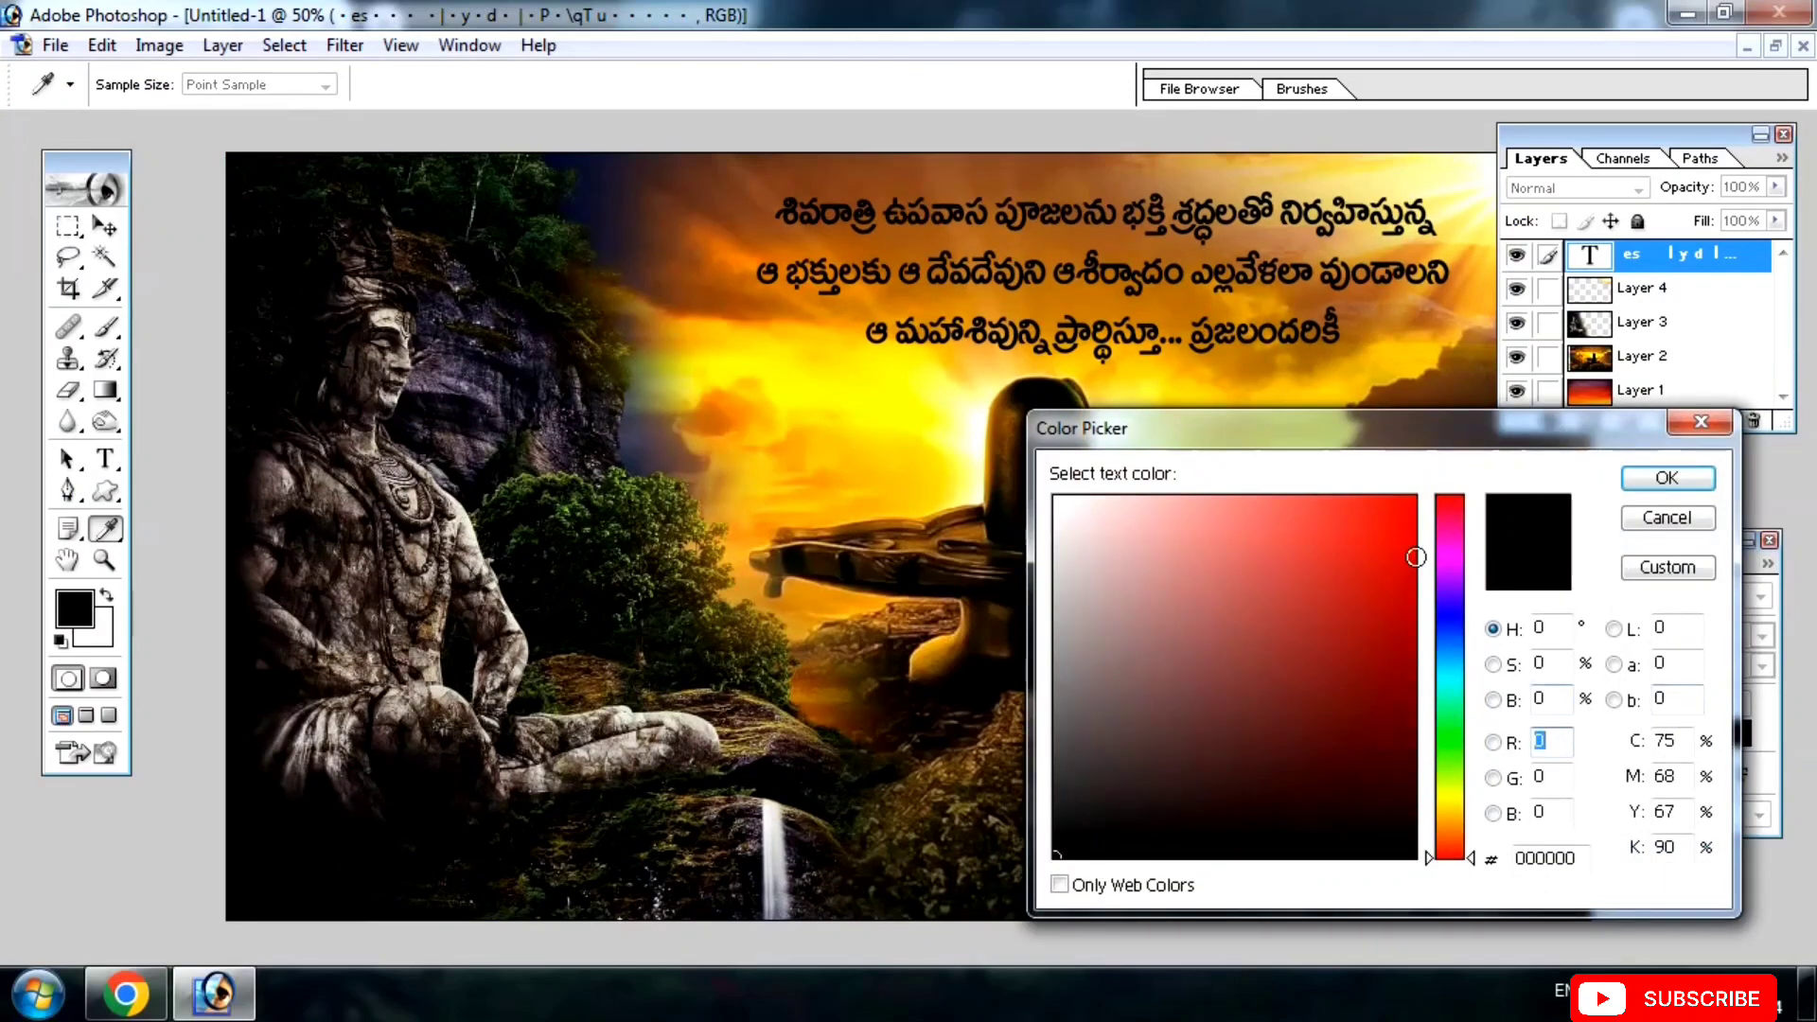
click(1404, 546)
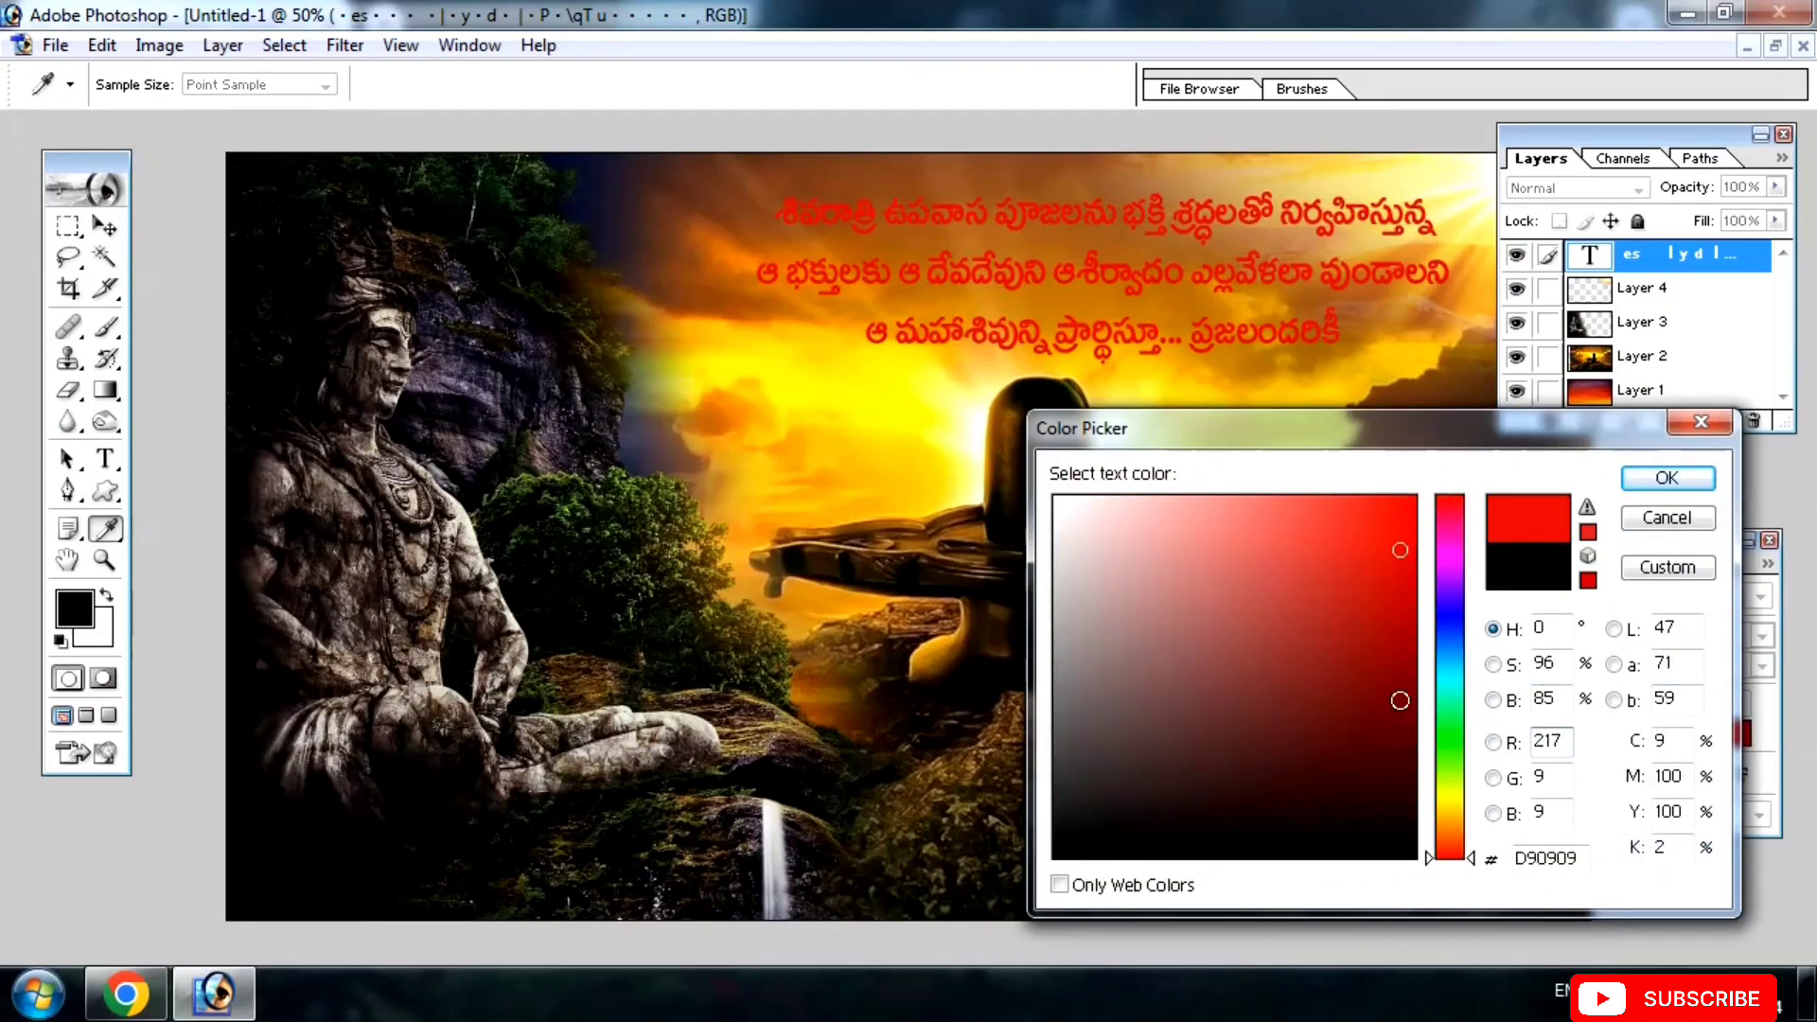
click(1667, 478)
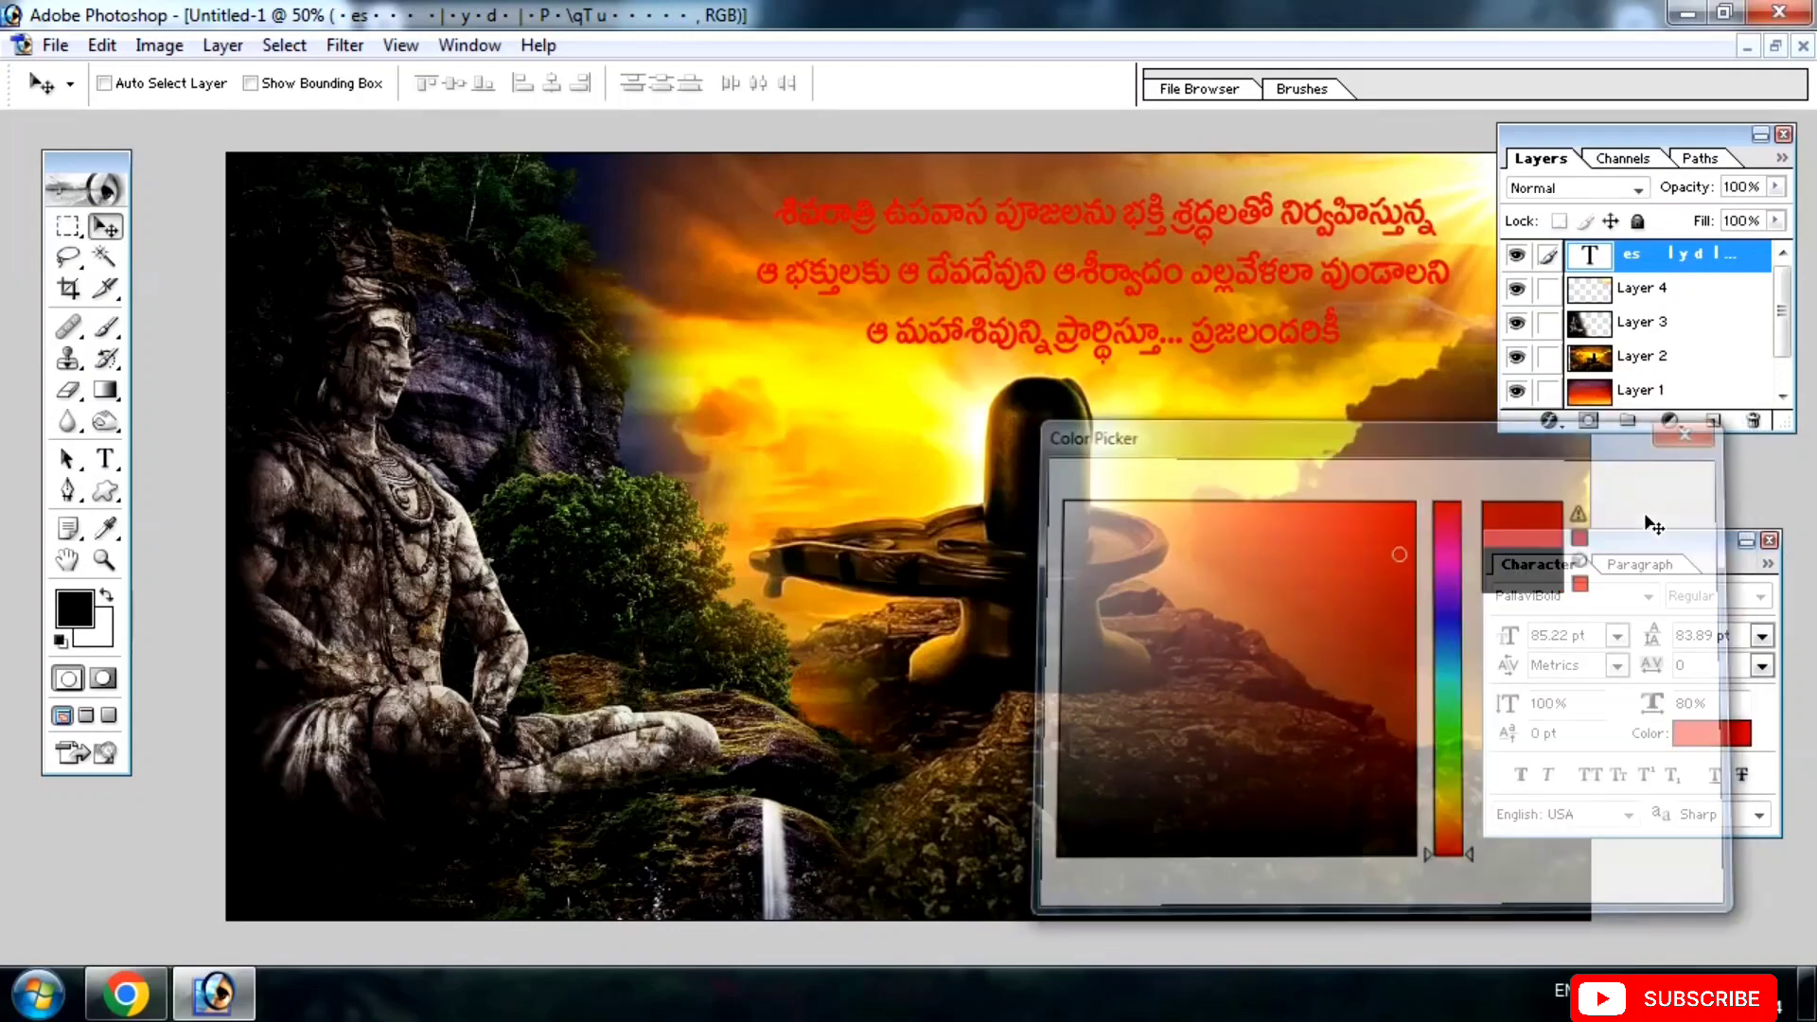
Add an outside stroke in white FFFFFF to the three-line Telugu text, thicker than the default width.
click(1550, 421)
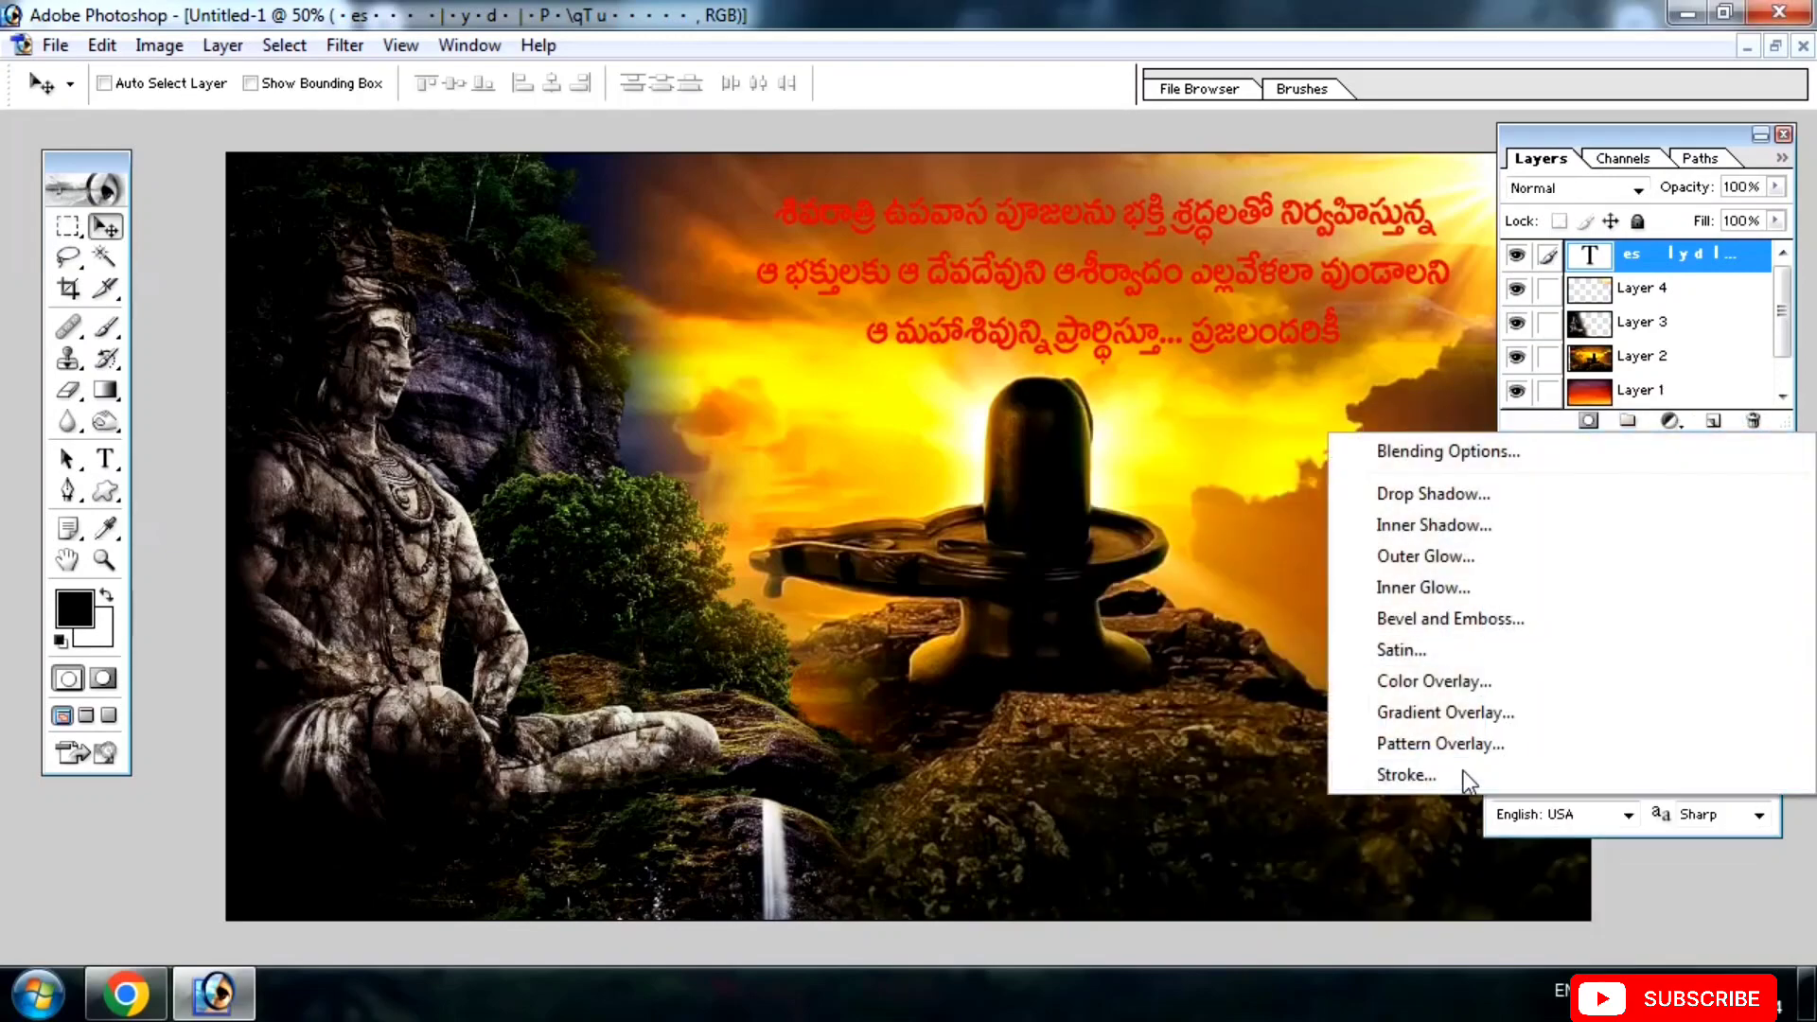
click(1464, 772)
click(836, 904)
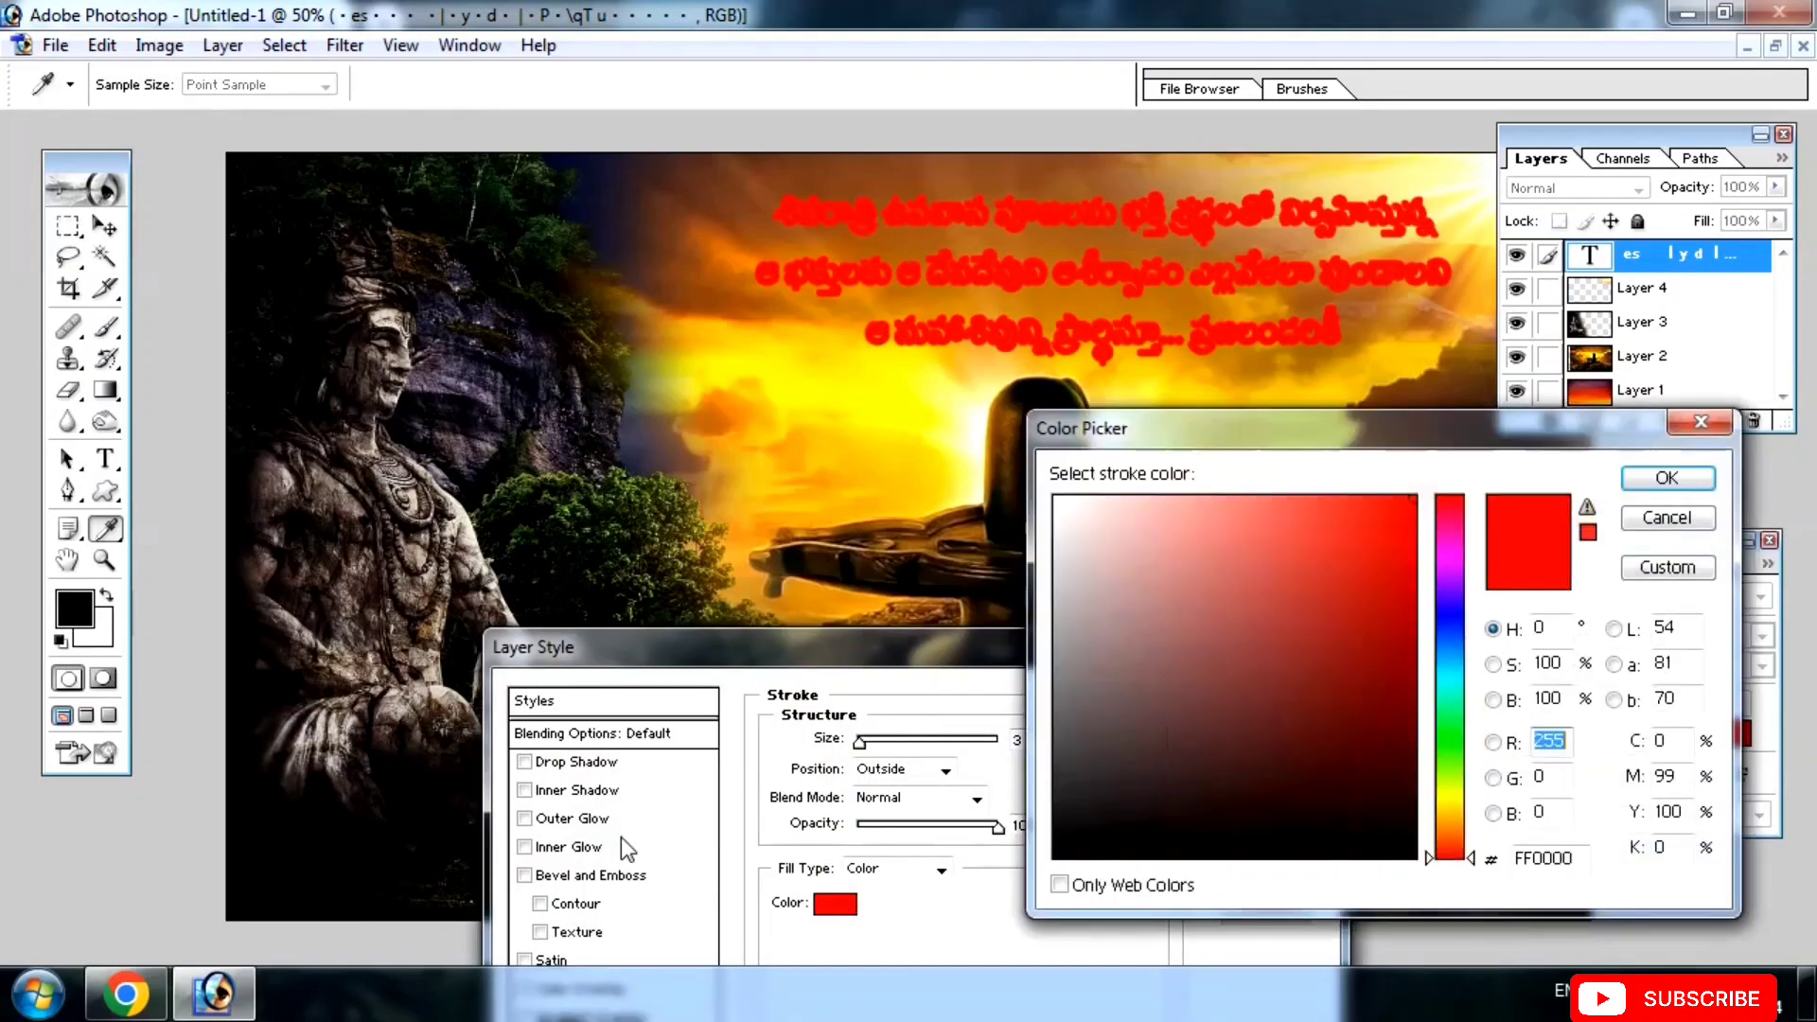
mouse_move(1290, 724)
mouse_down()
mouse_move(1377, 816)
mouse_move(1056, 499)
mouse_up()
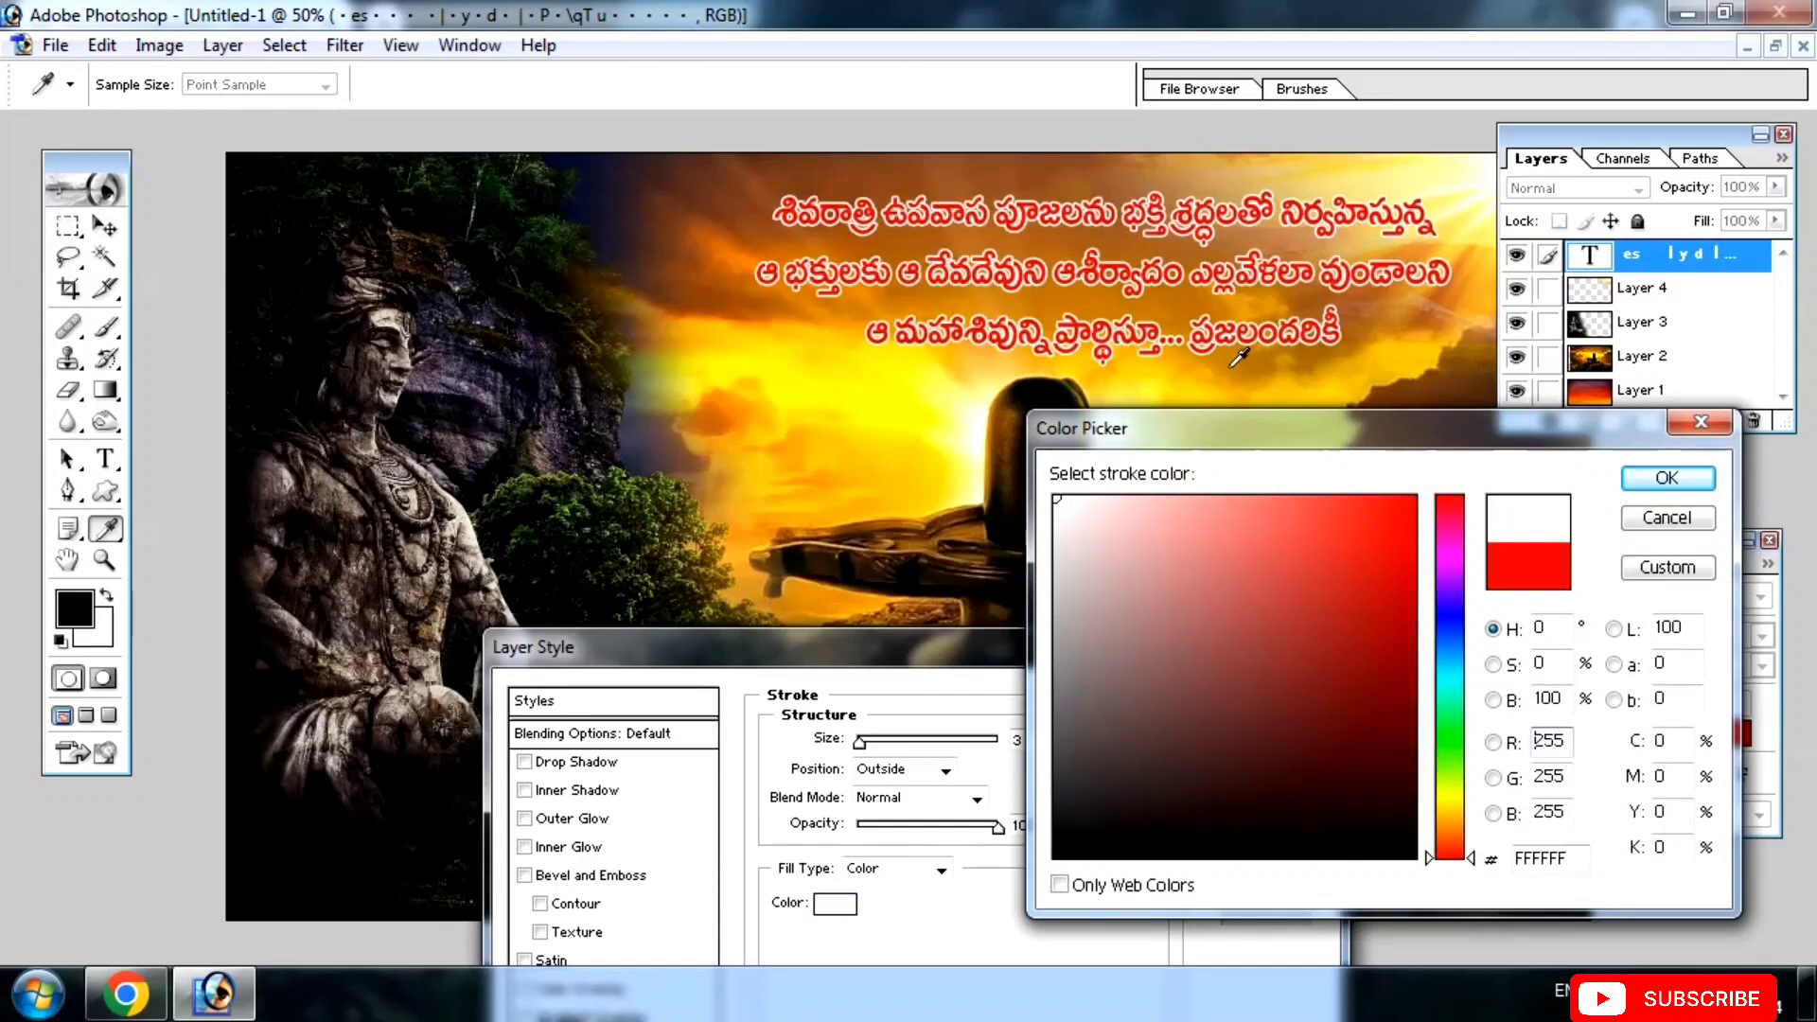
click(1664, 481)
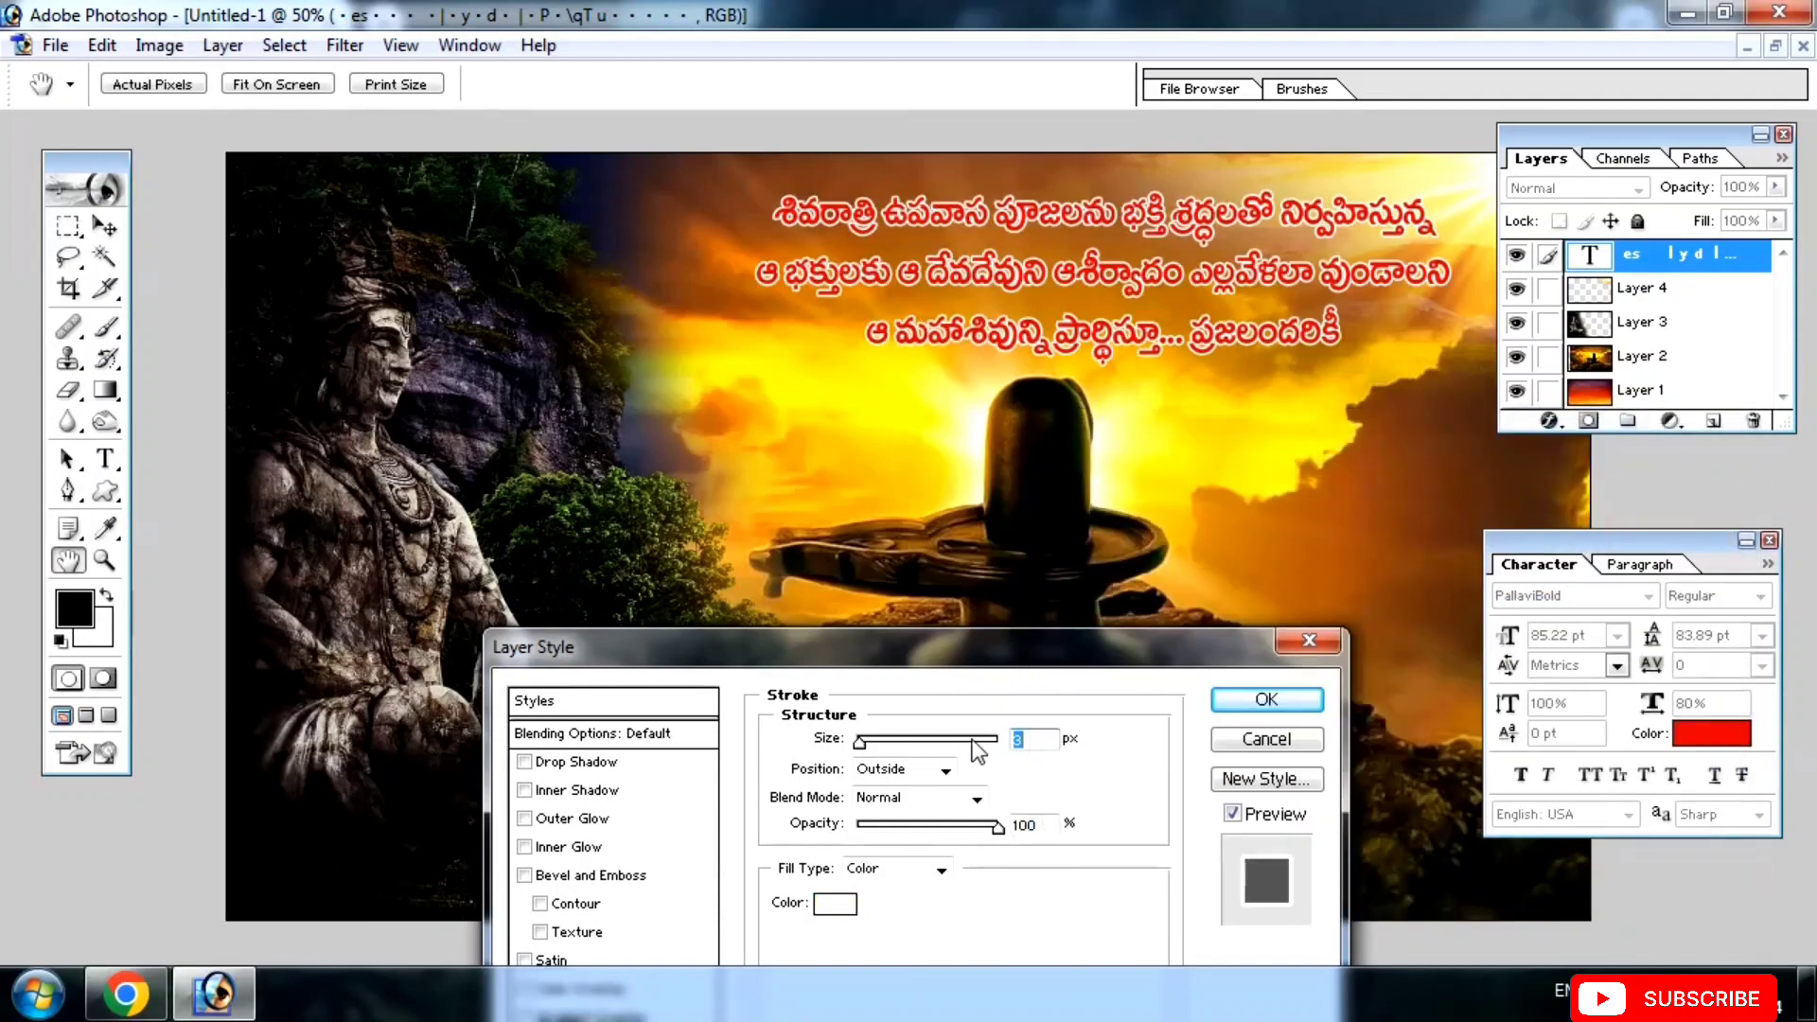
text(8)
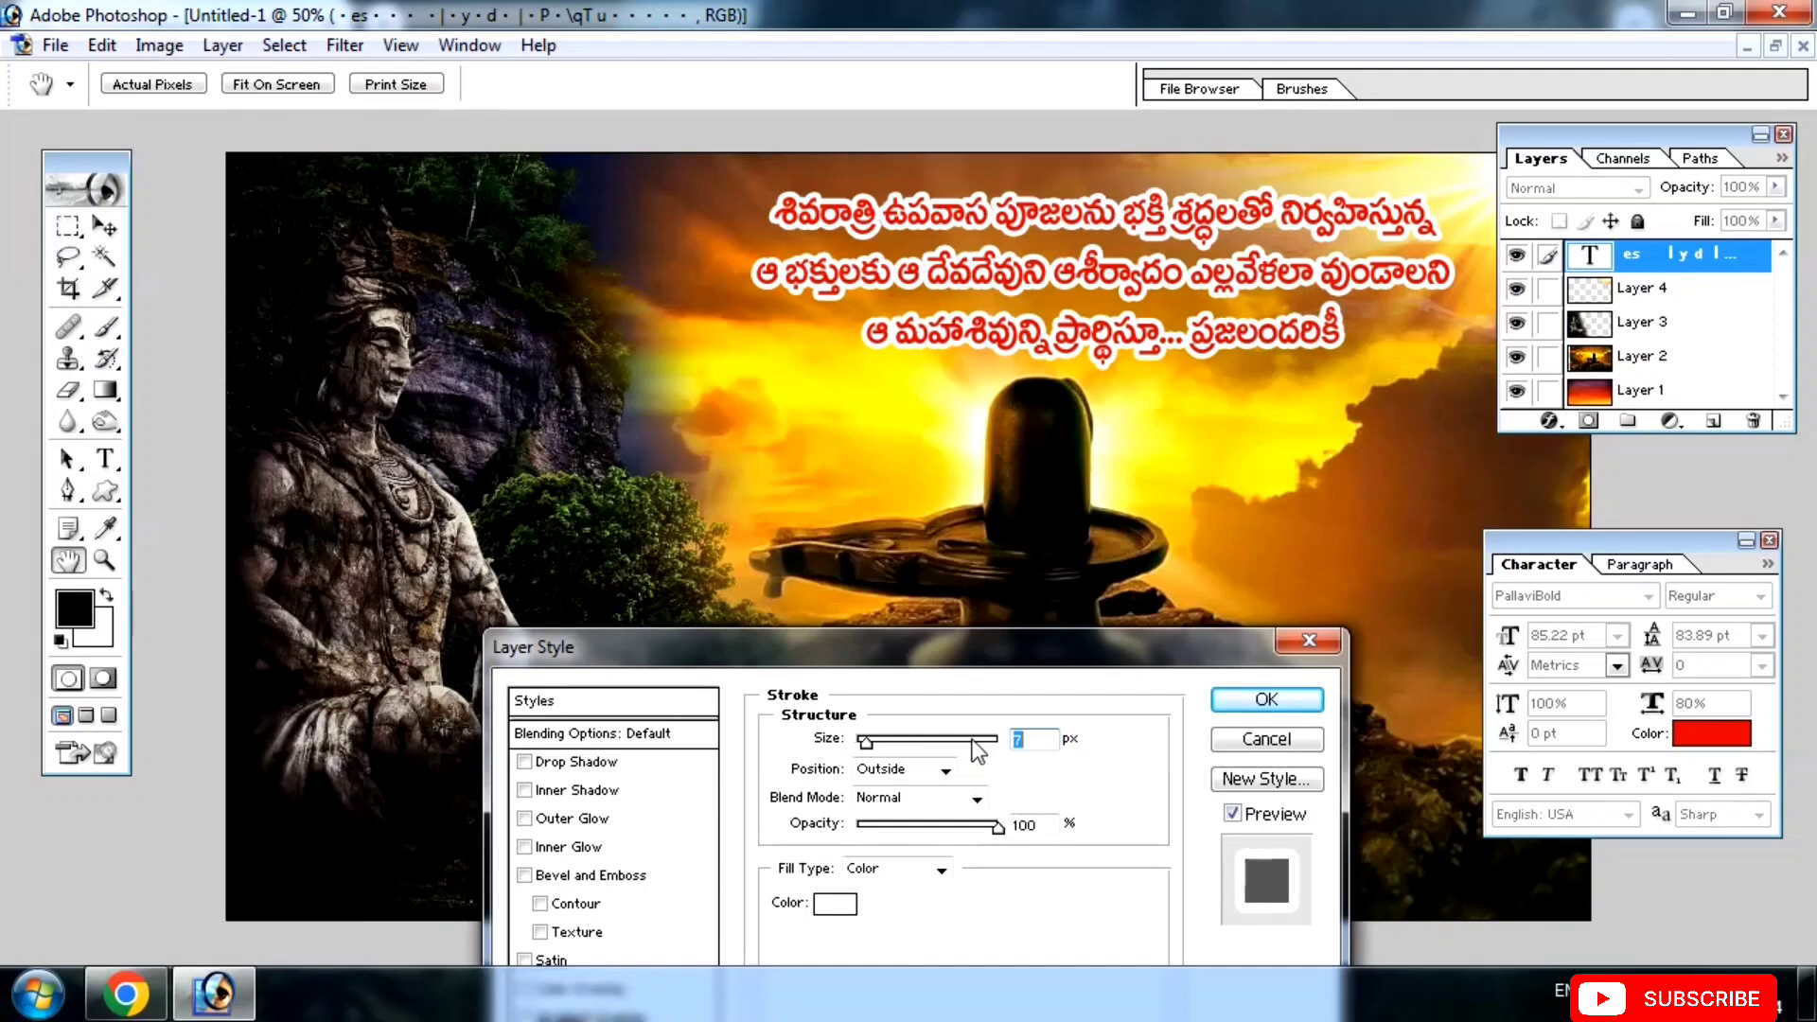
key(ctrl+z)
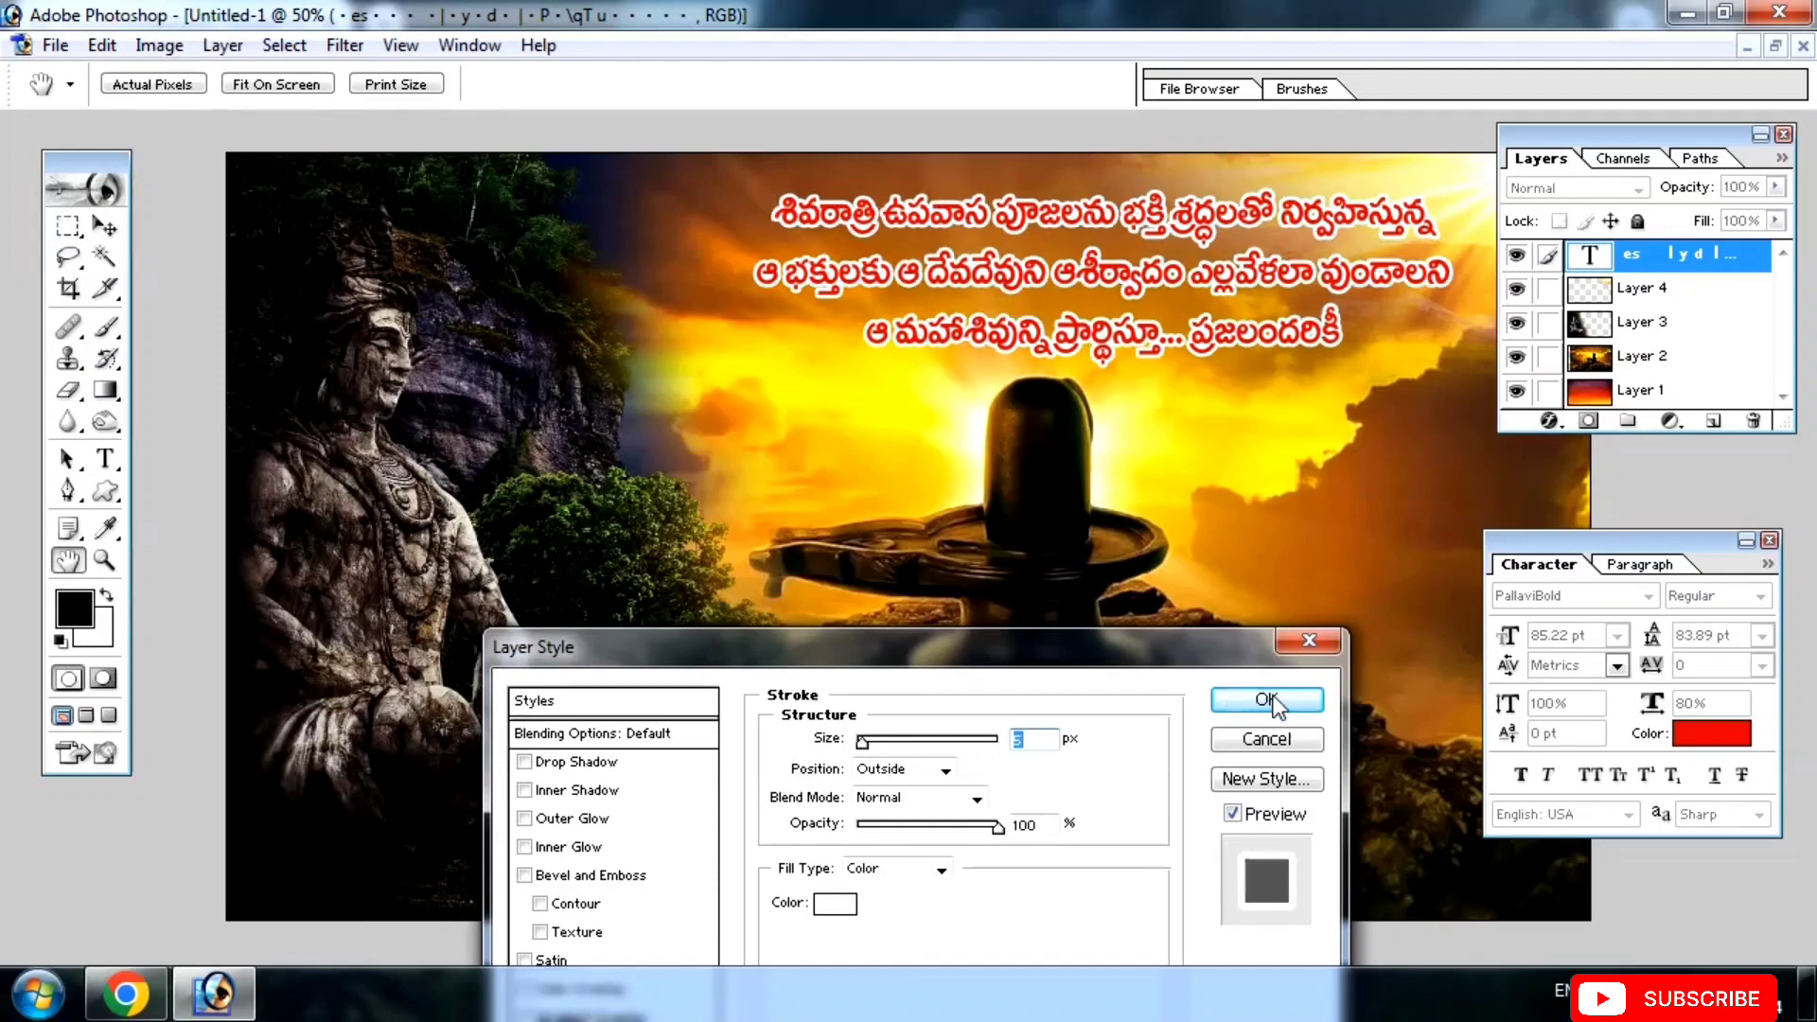
click(1266, 699)
Recolor the three-line Telugu text to dark blue 045472.
click(1714, 736)
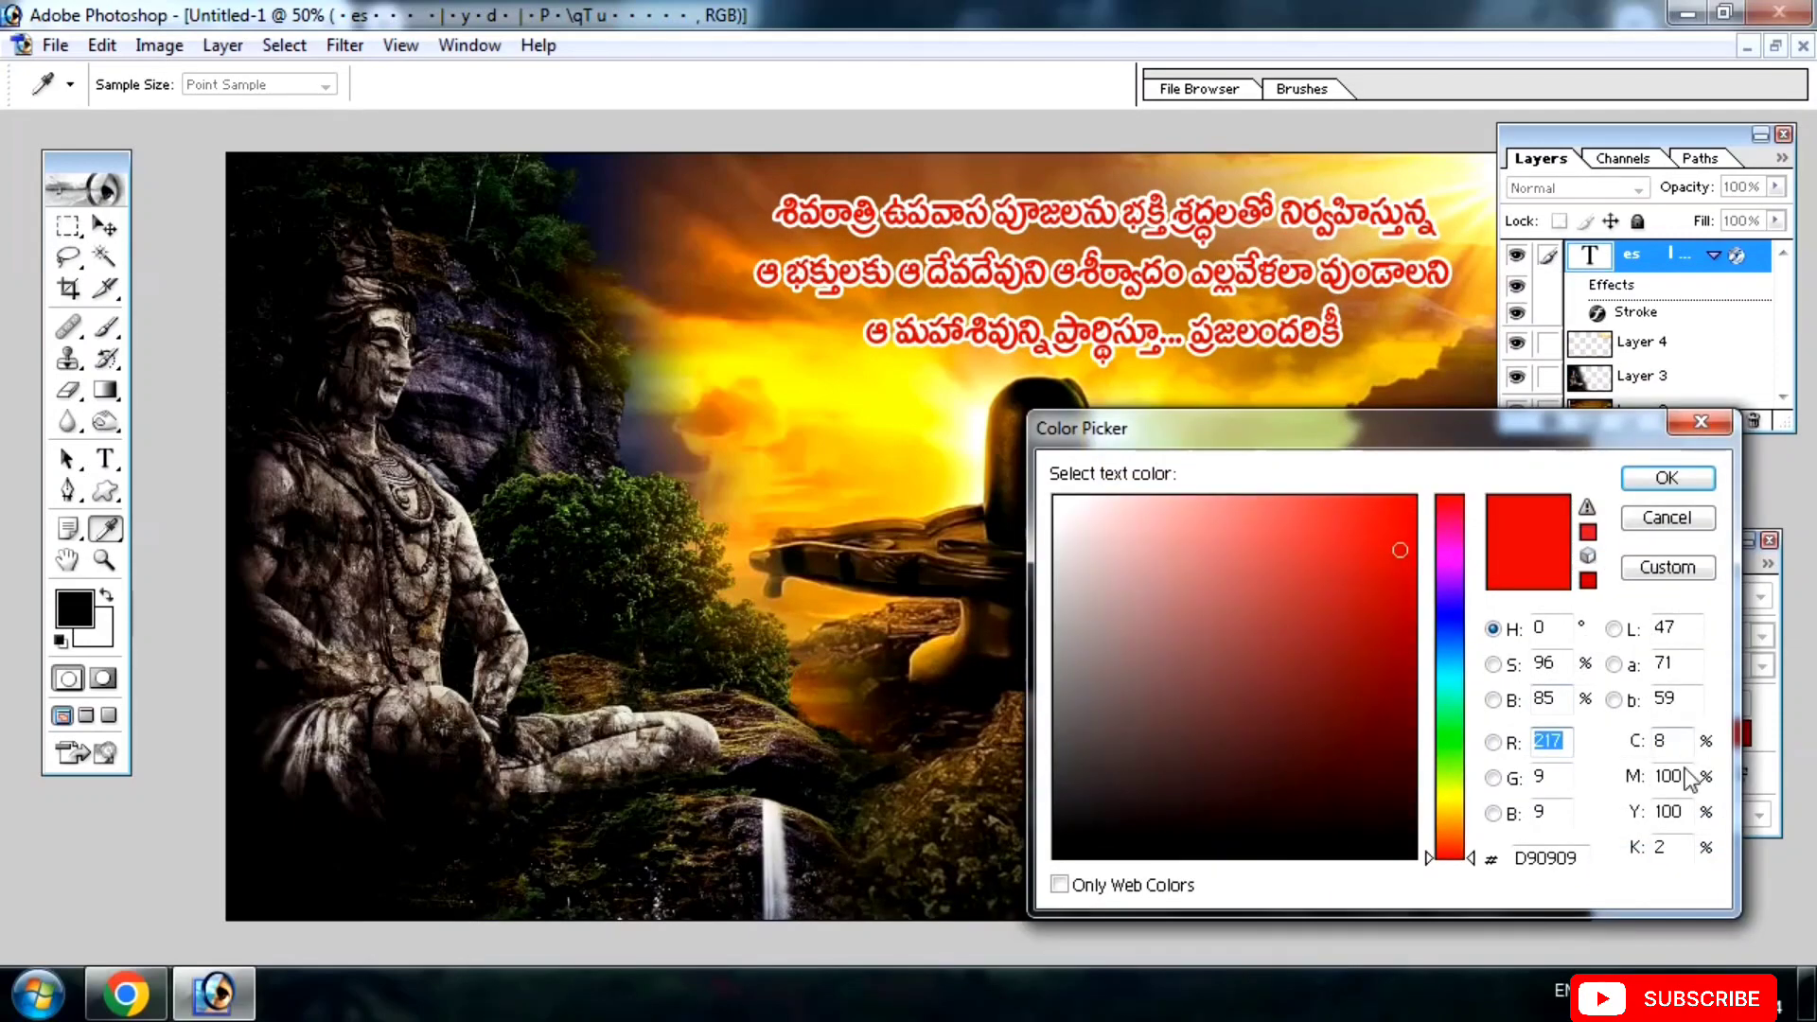
click(1452, 638)
click(1452, 660)
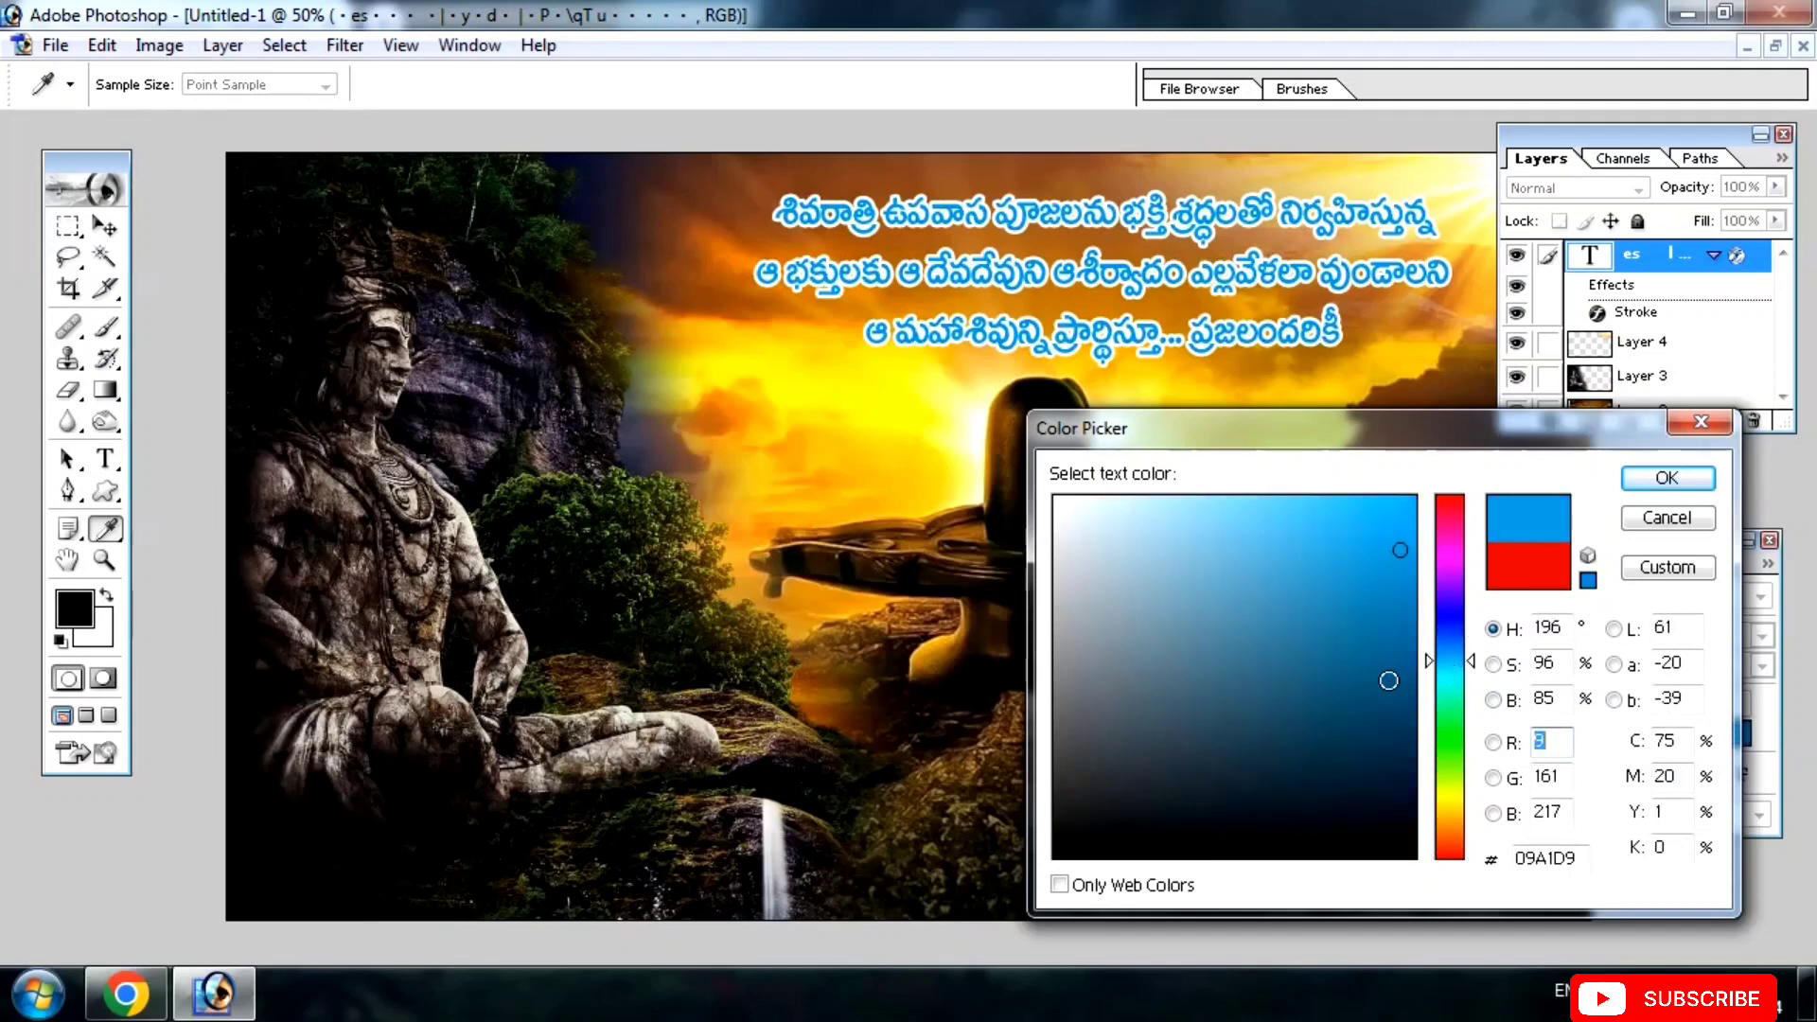
click(1403, 697)
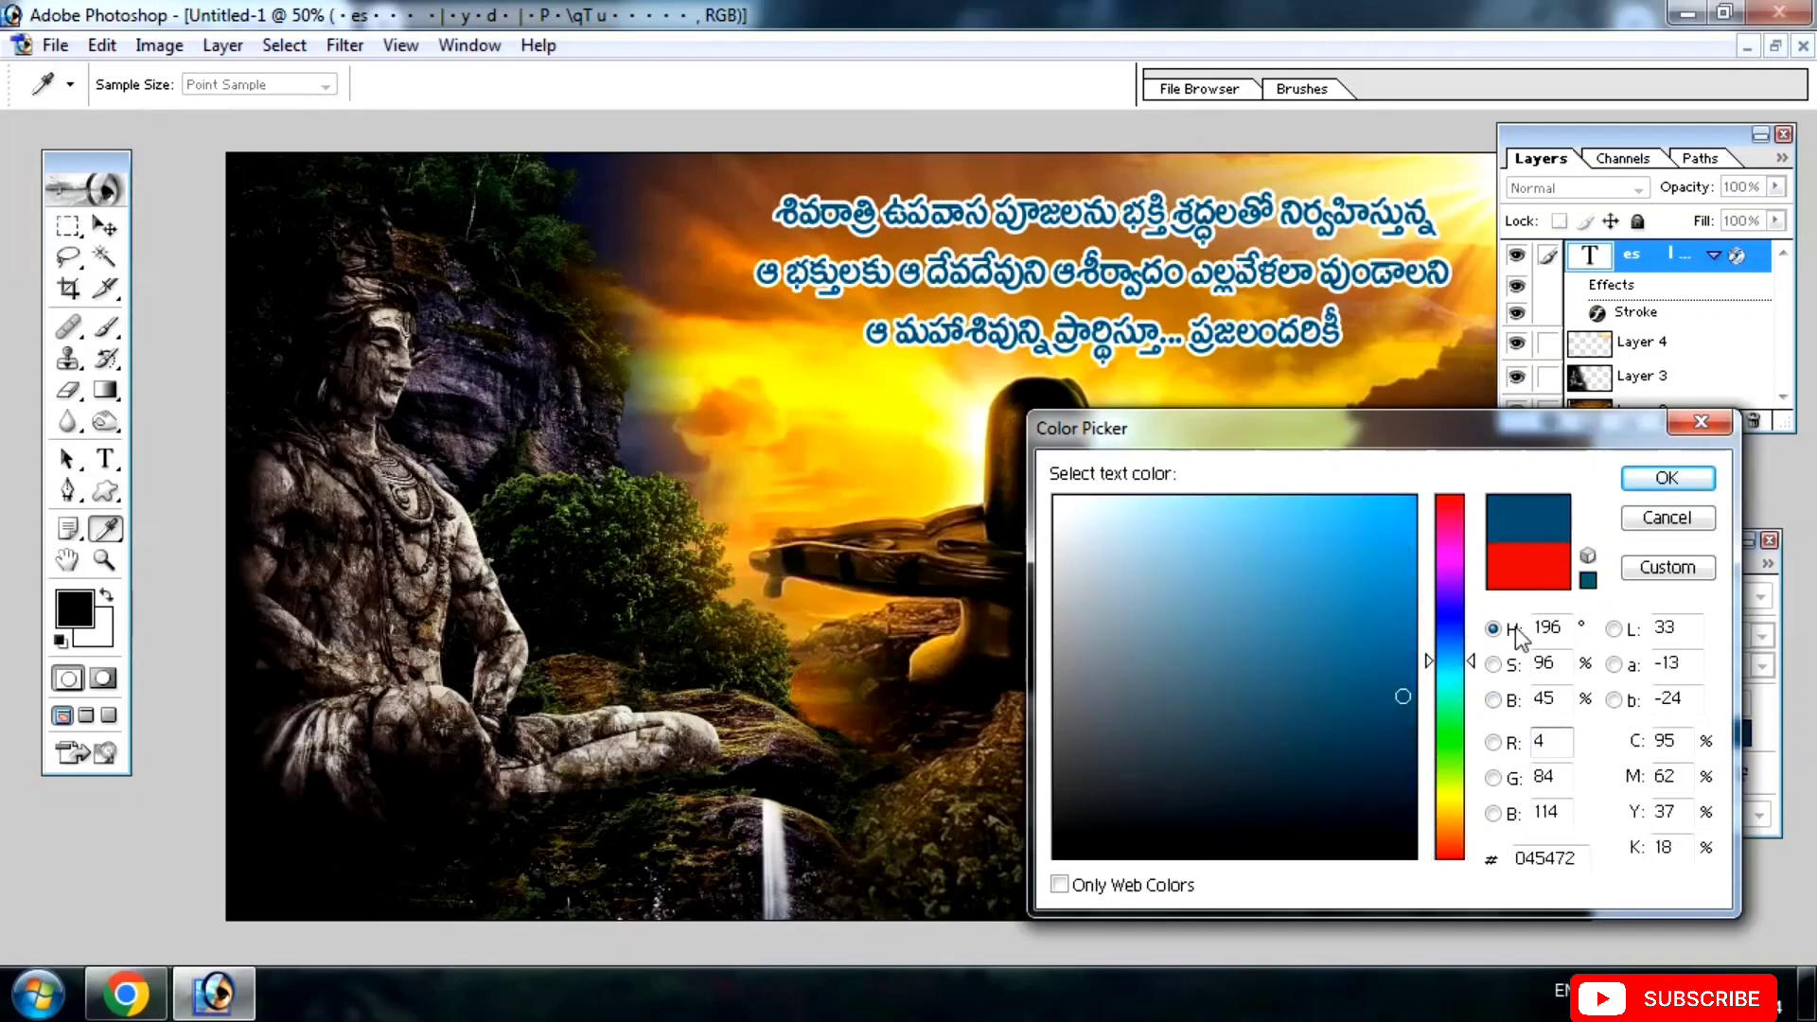
click(1664, 483)
Copy the large మహాశివరాత్రి శుభాకాంక్షలు heading from the matter document into the design, then close the matter document.
alt+click(1054, 370)
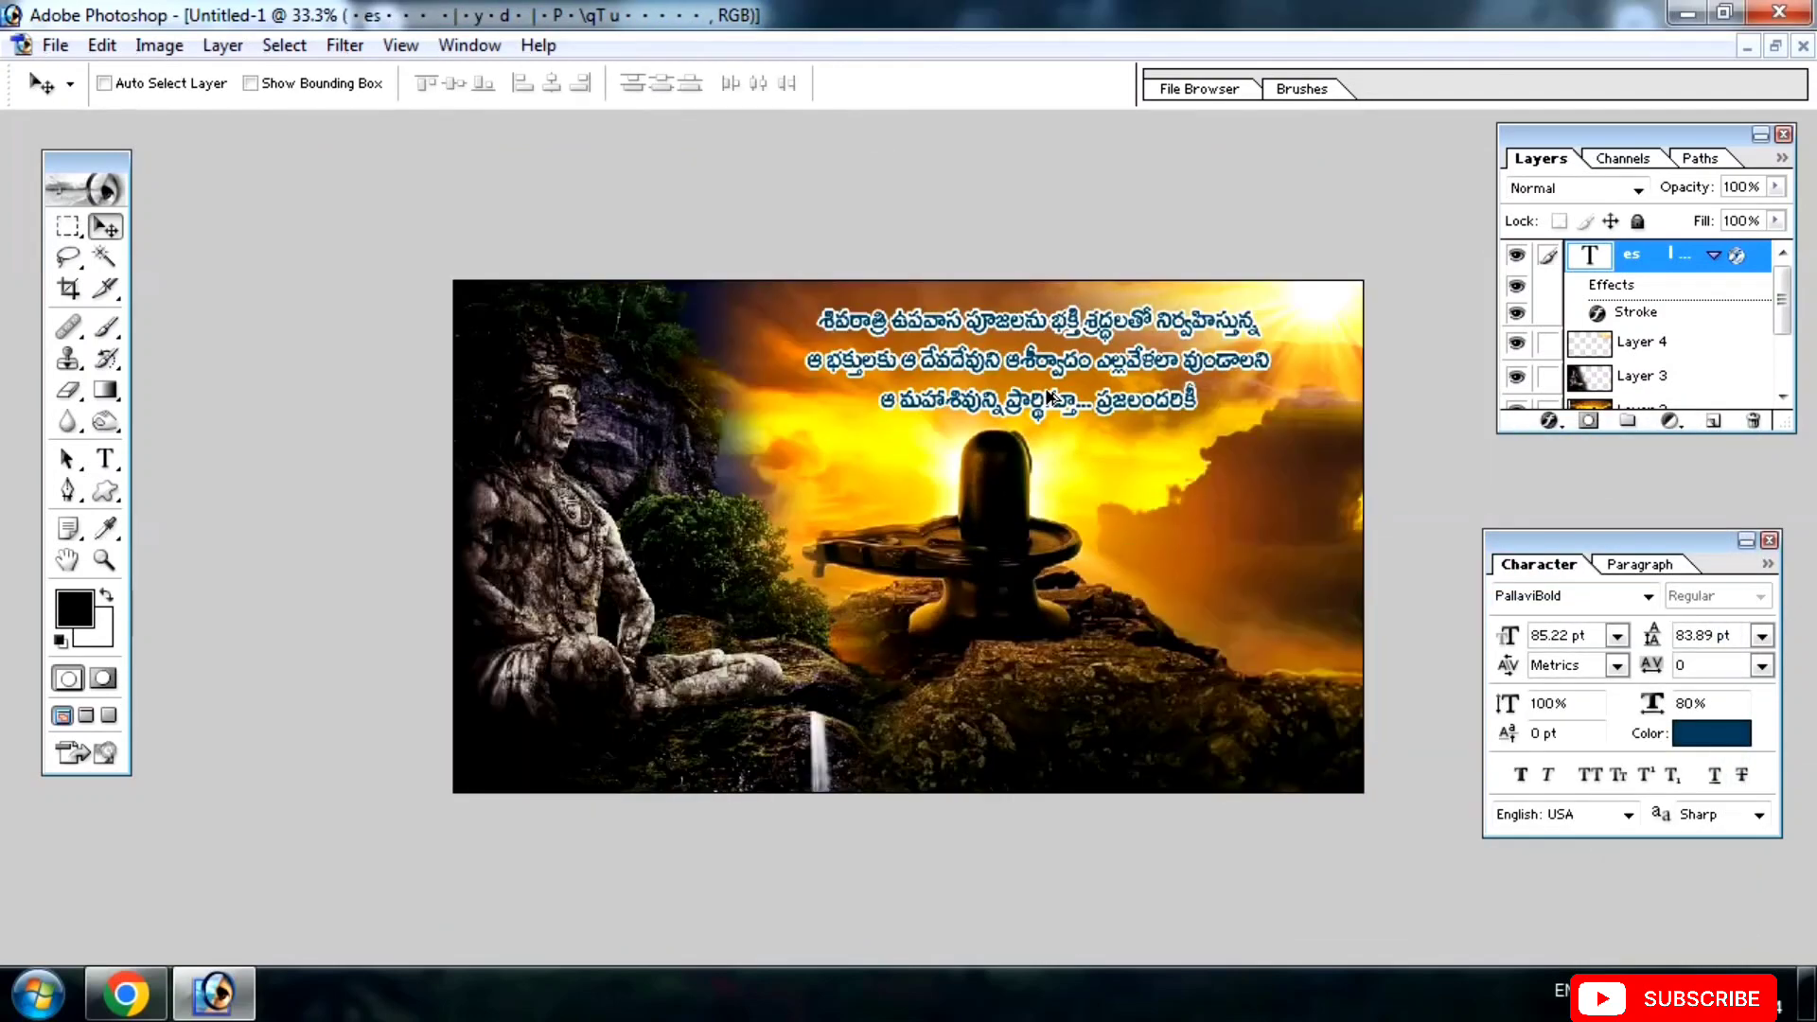
click(1776, 46)
click(485, 747)
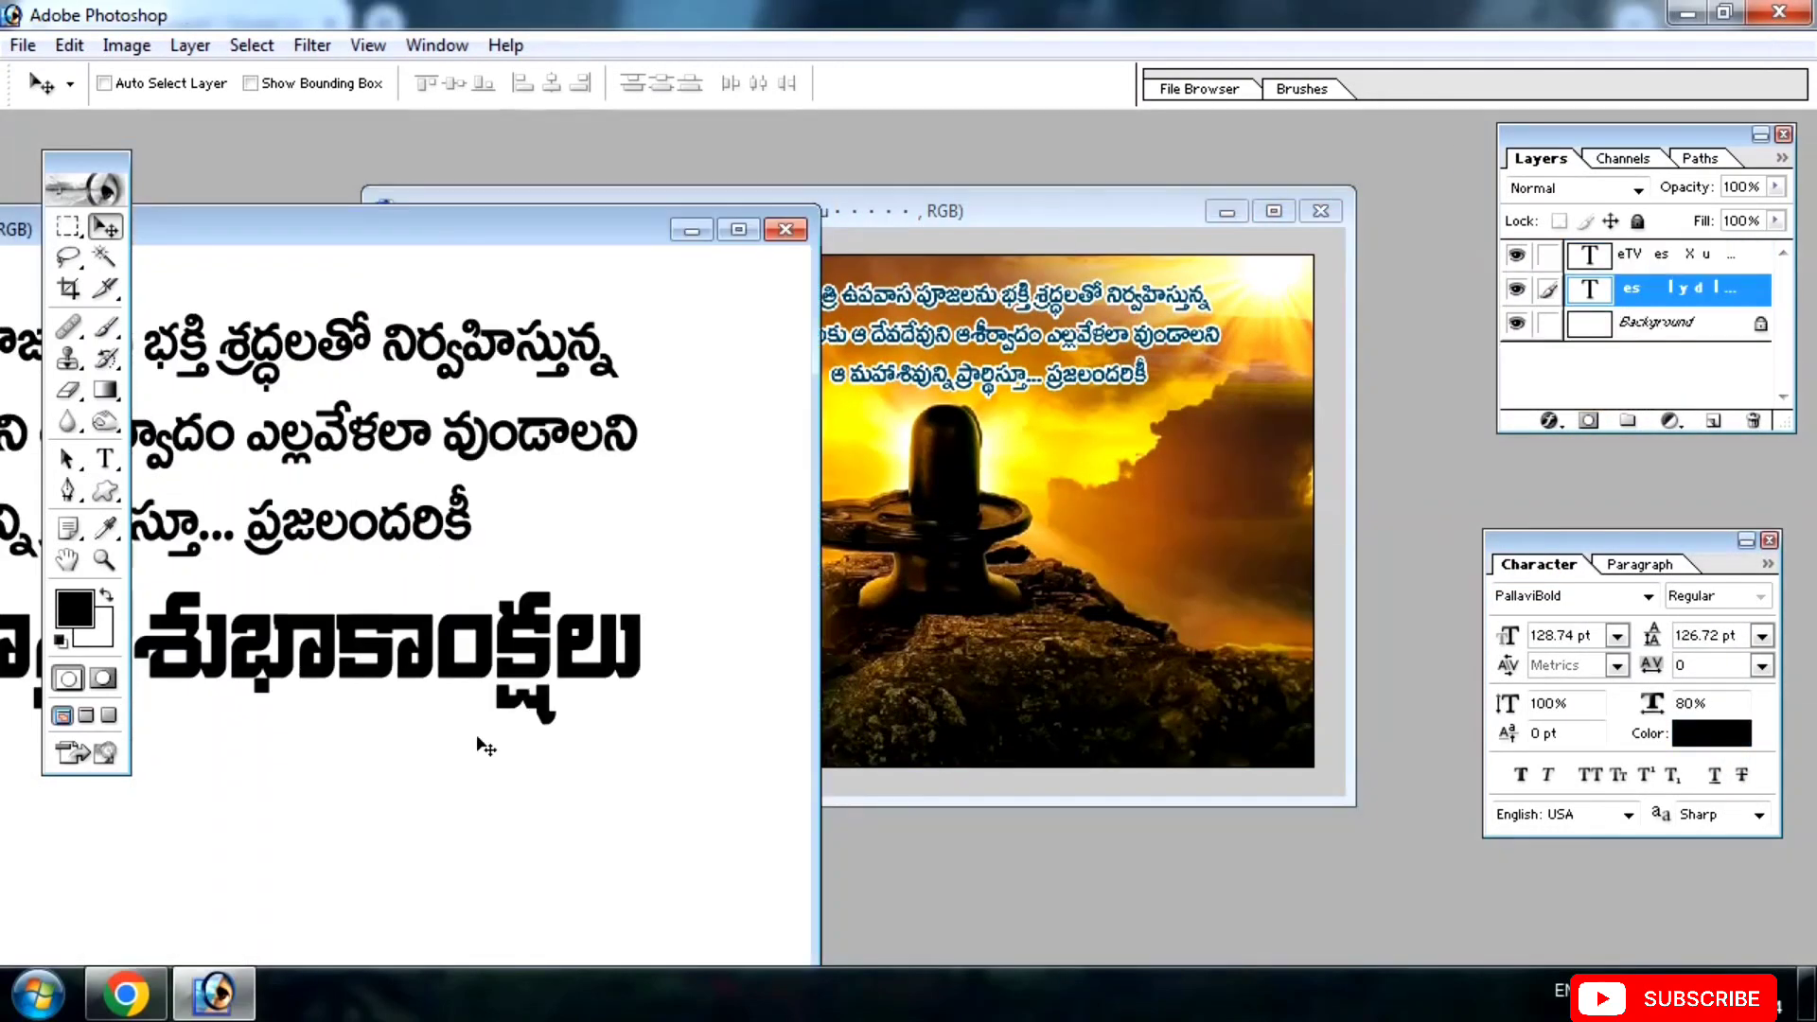
right_click(540, 618)
click(563, 622)
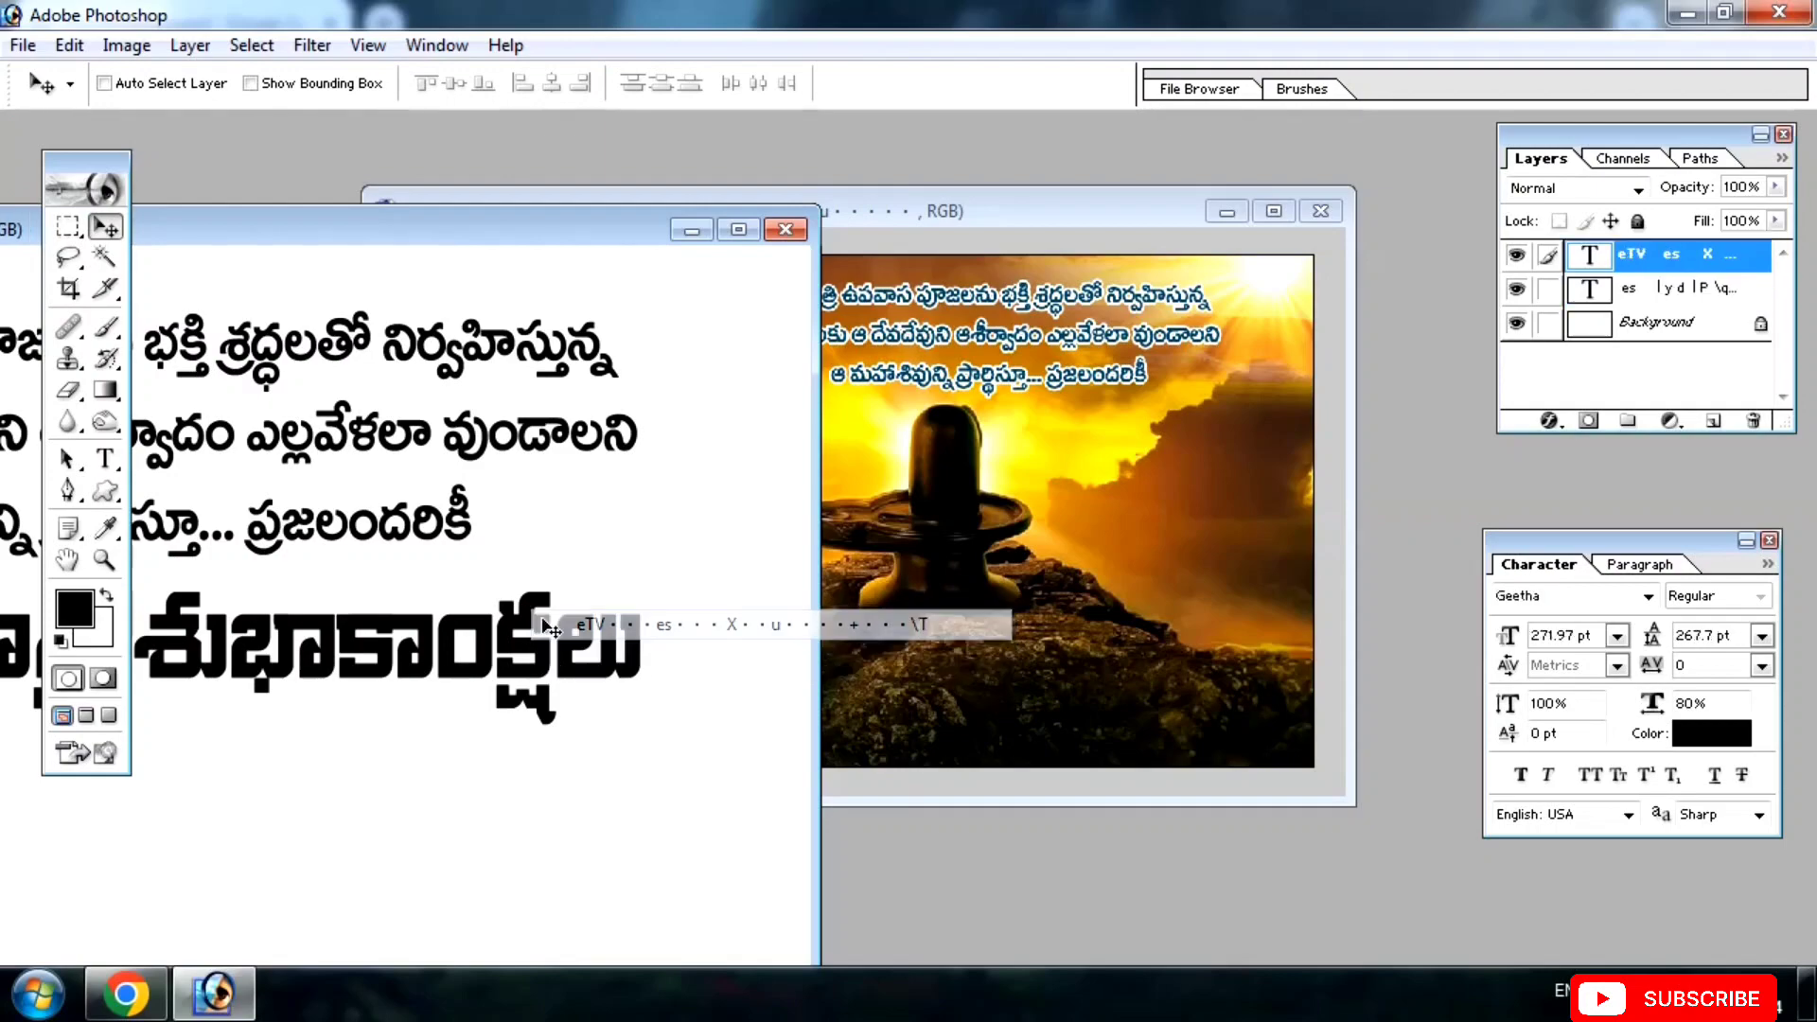
drag(544, 627, 1294, 540)
click(237, 274)
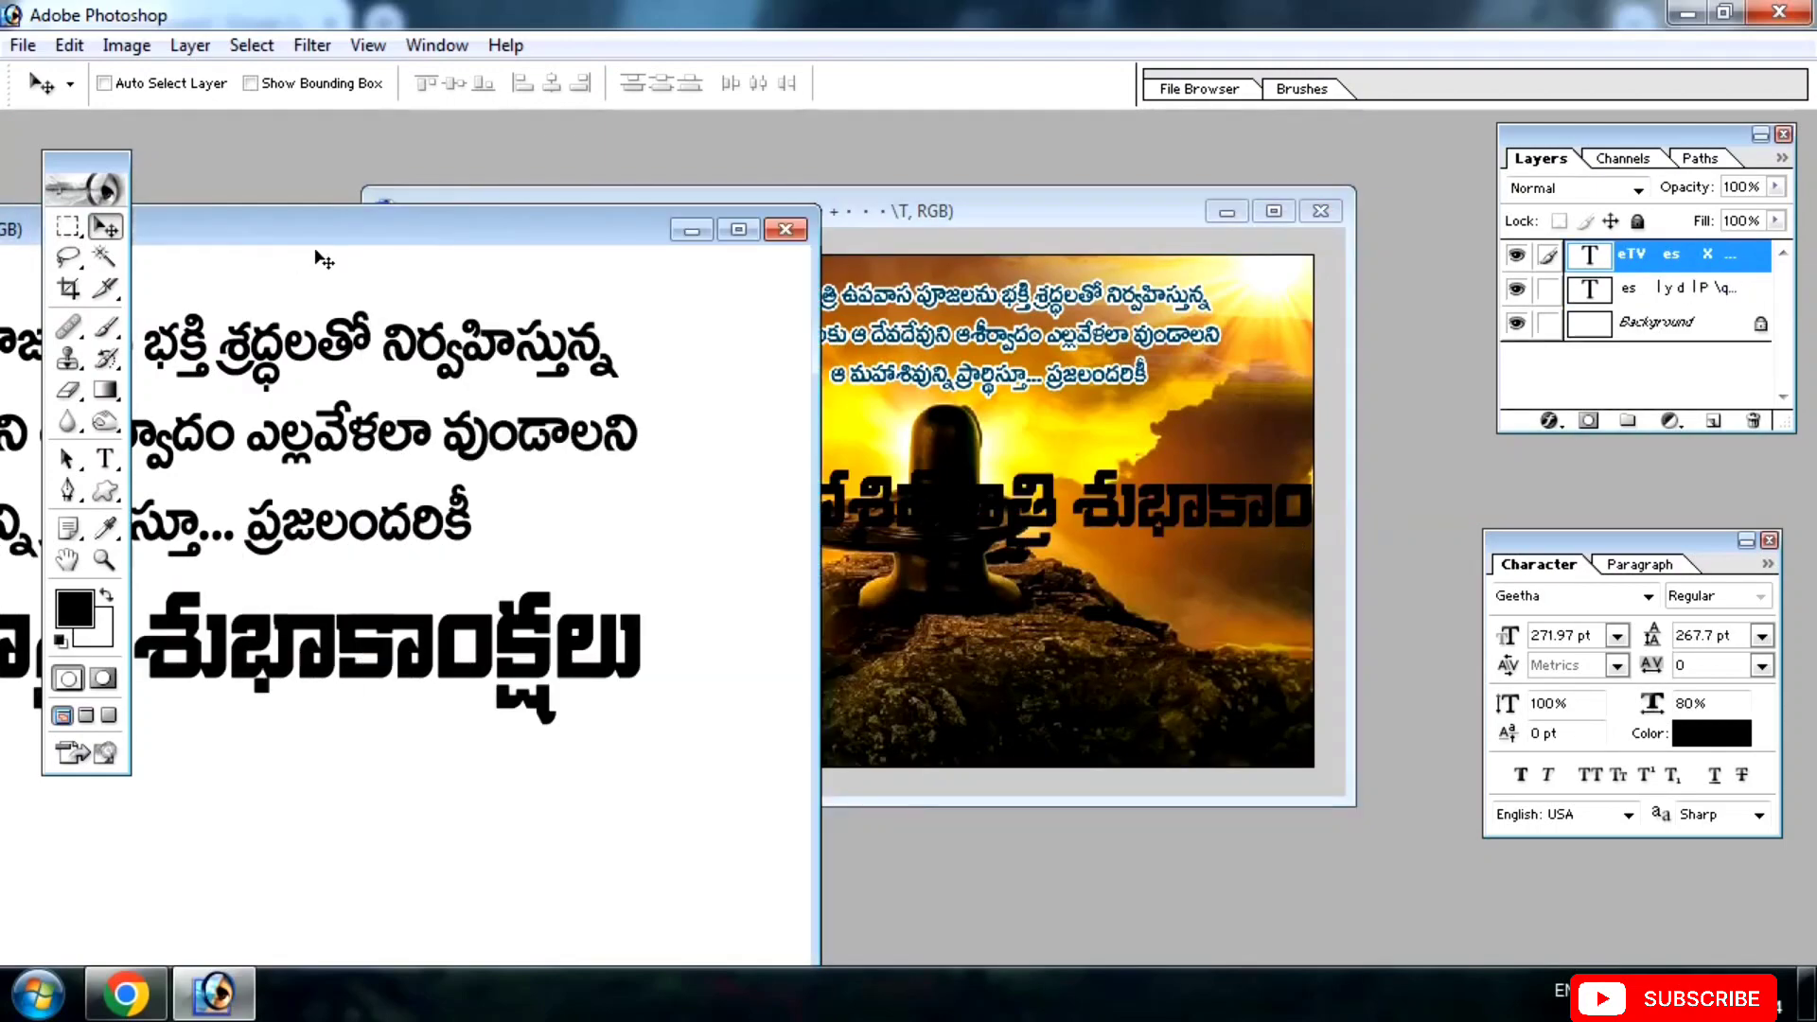
click(781, 231)
click(1274, 210)
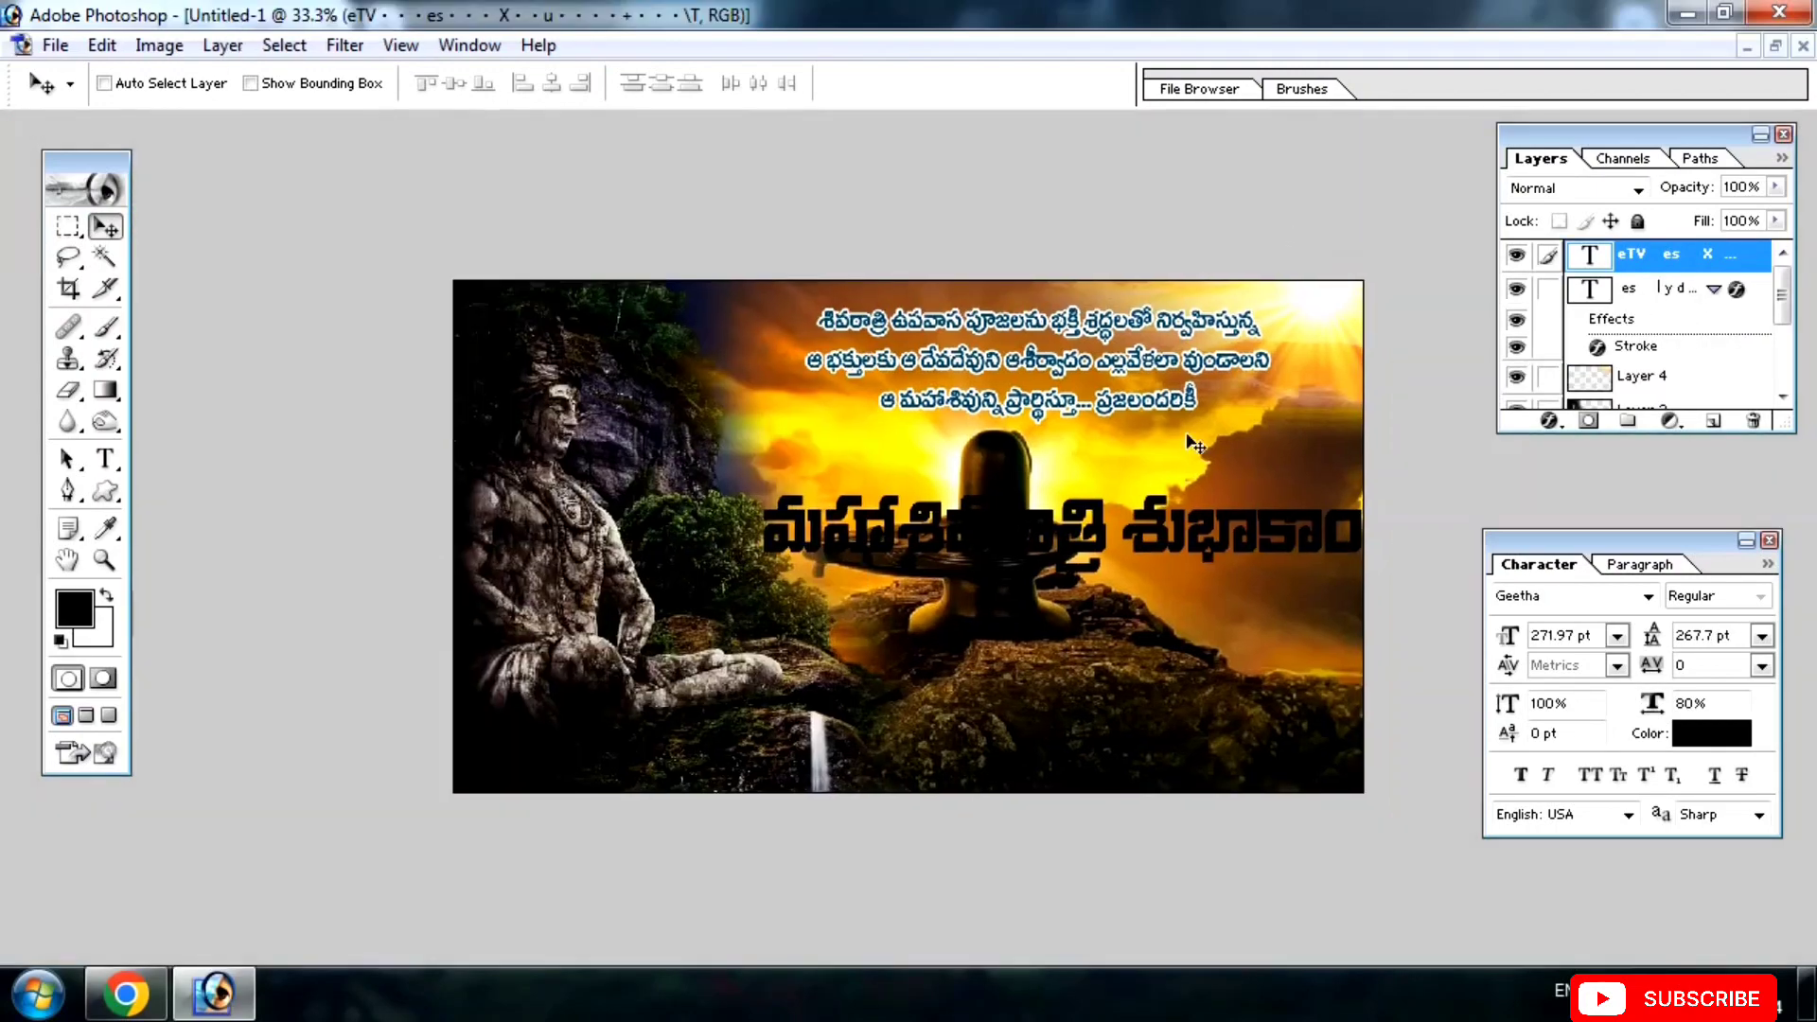
Scale the heading down proportionally to a little under half the design's width and place it across the lingam's base.
key(ctrl+plus)
drag(890, 545, 1122, 407)
key(Tab)
key(ctrl+t)
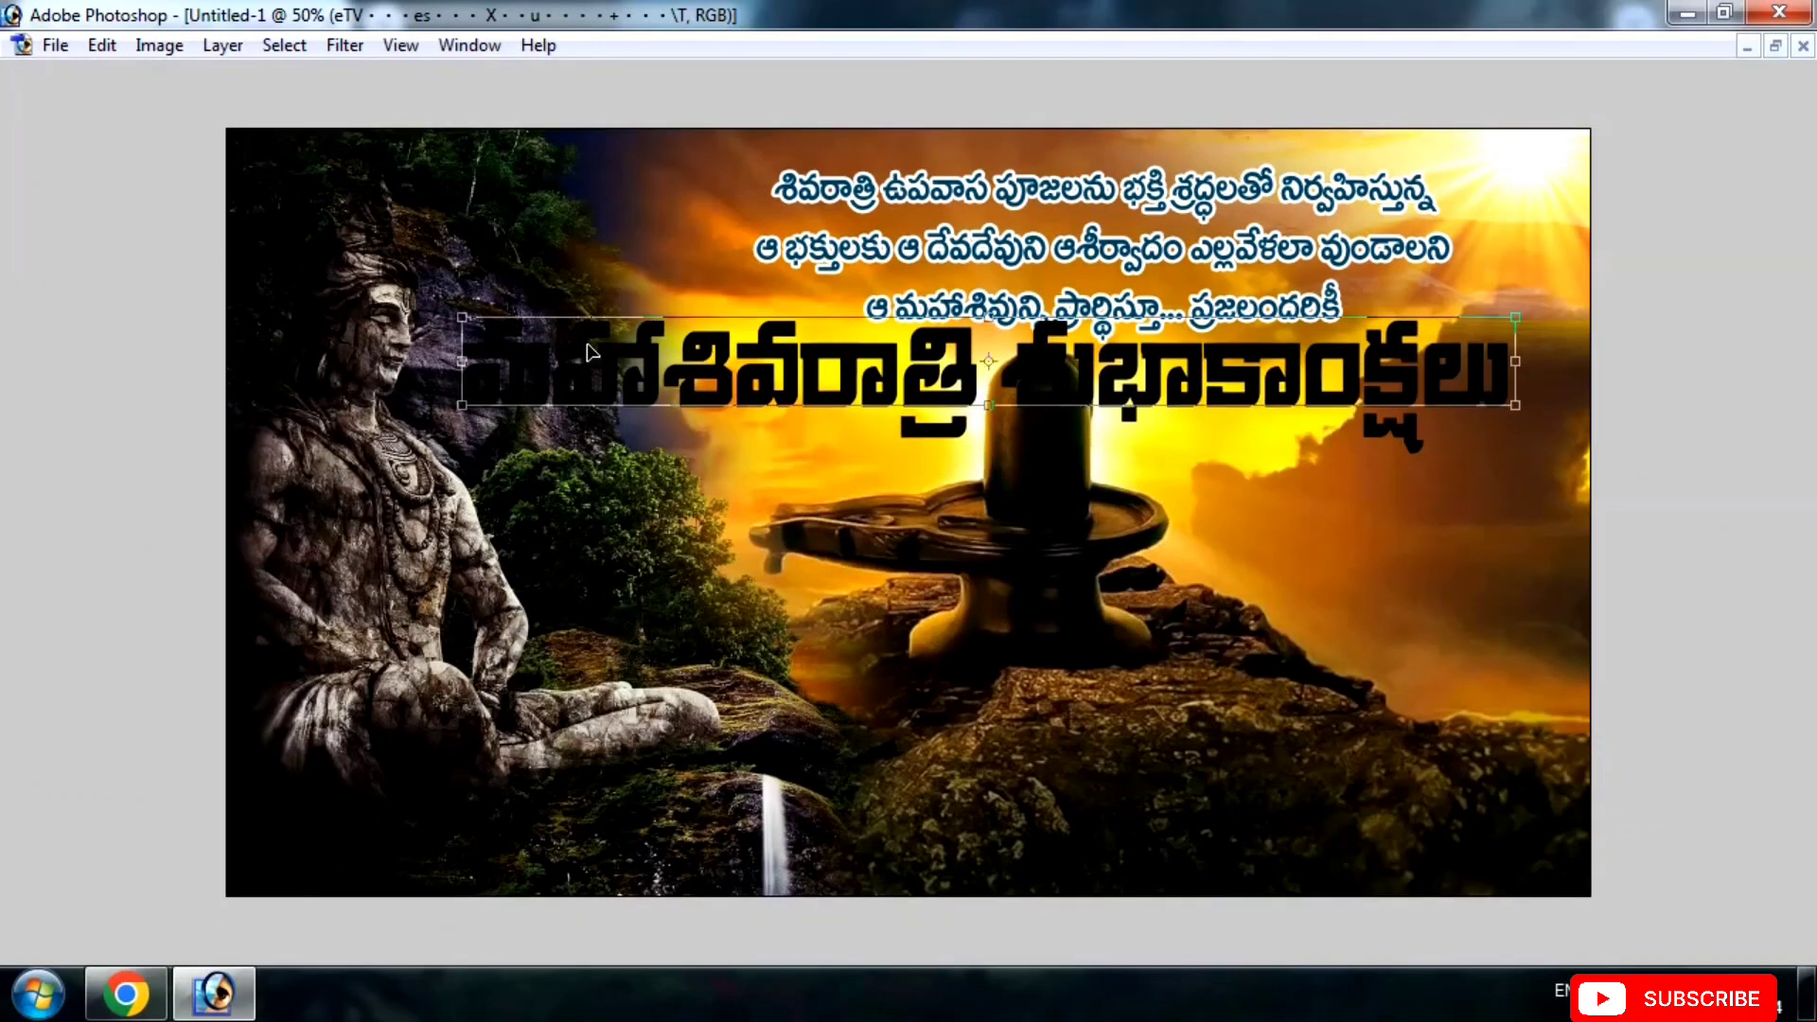
drag(488, 317, 913, 352)
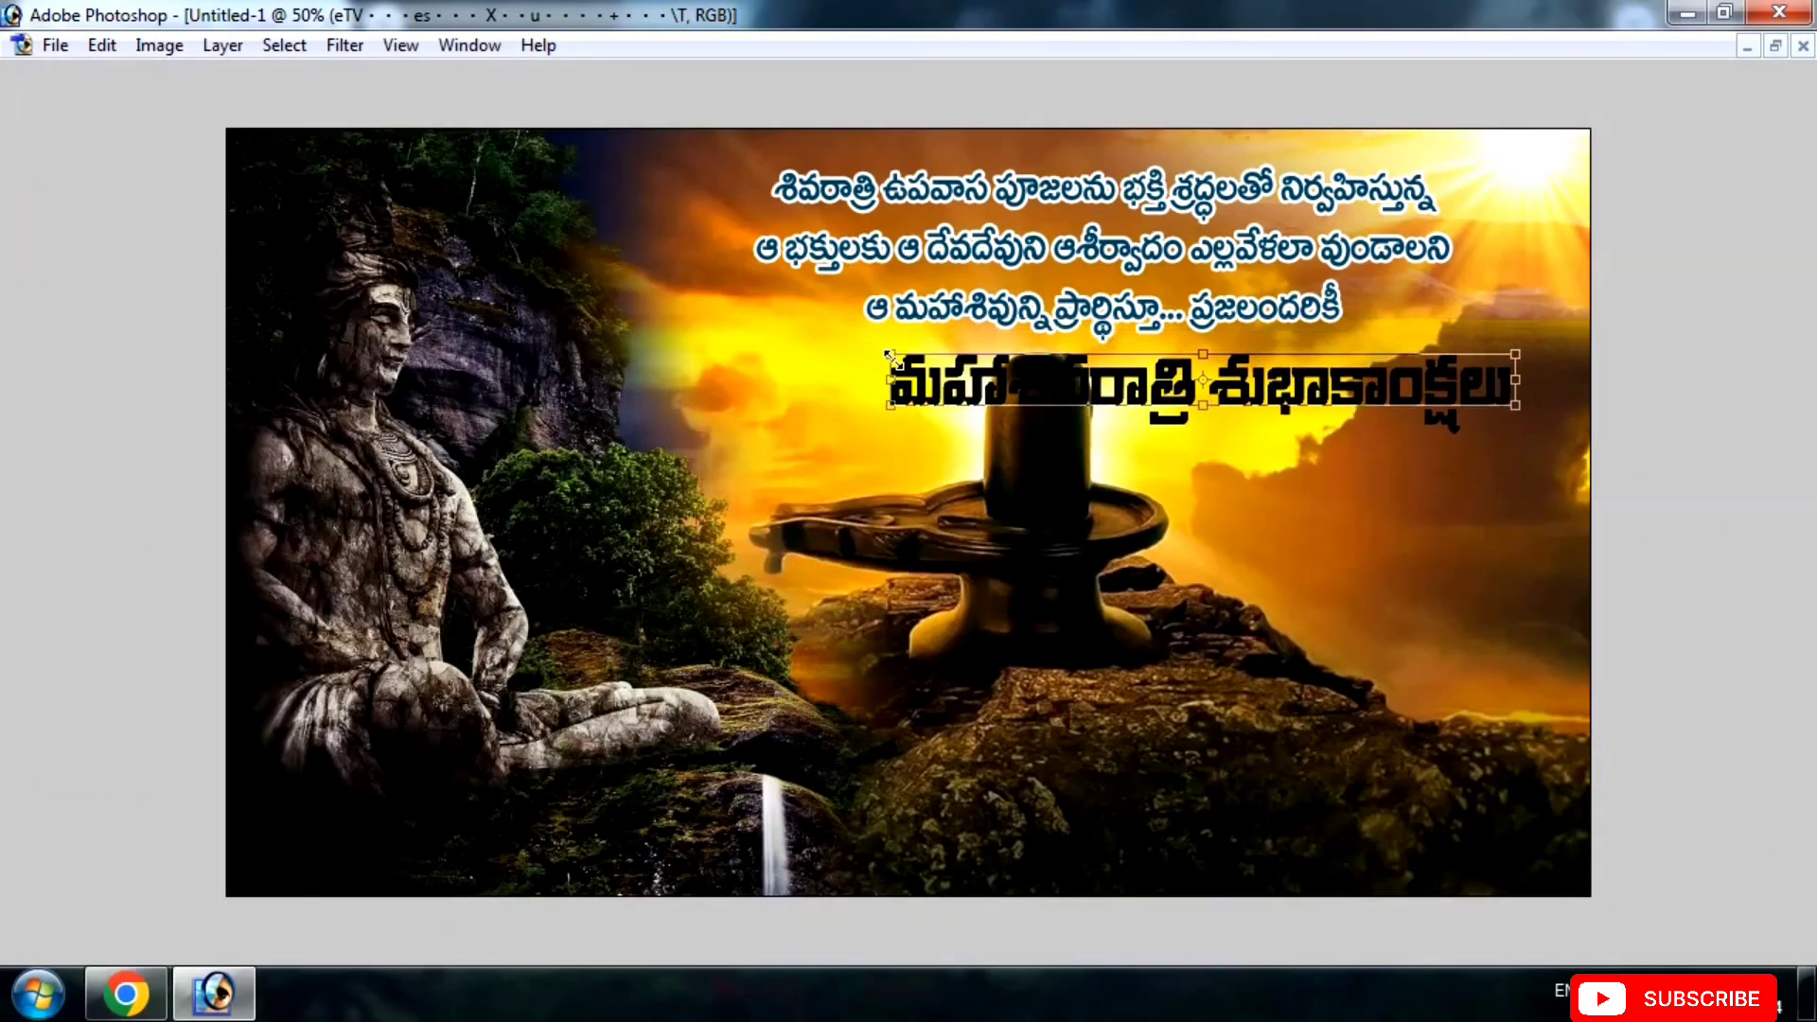
key(Return)
drag(1474, 526, 1500, 669)
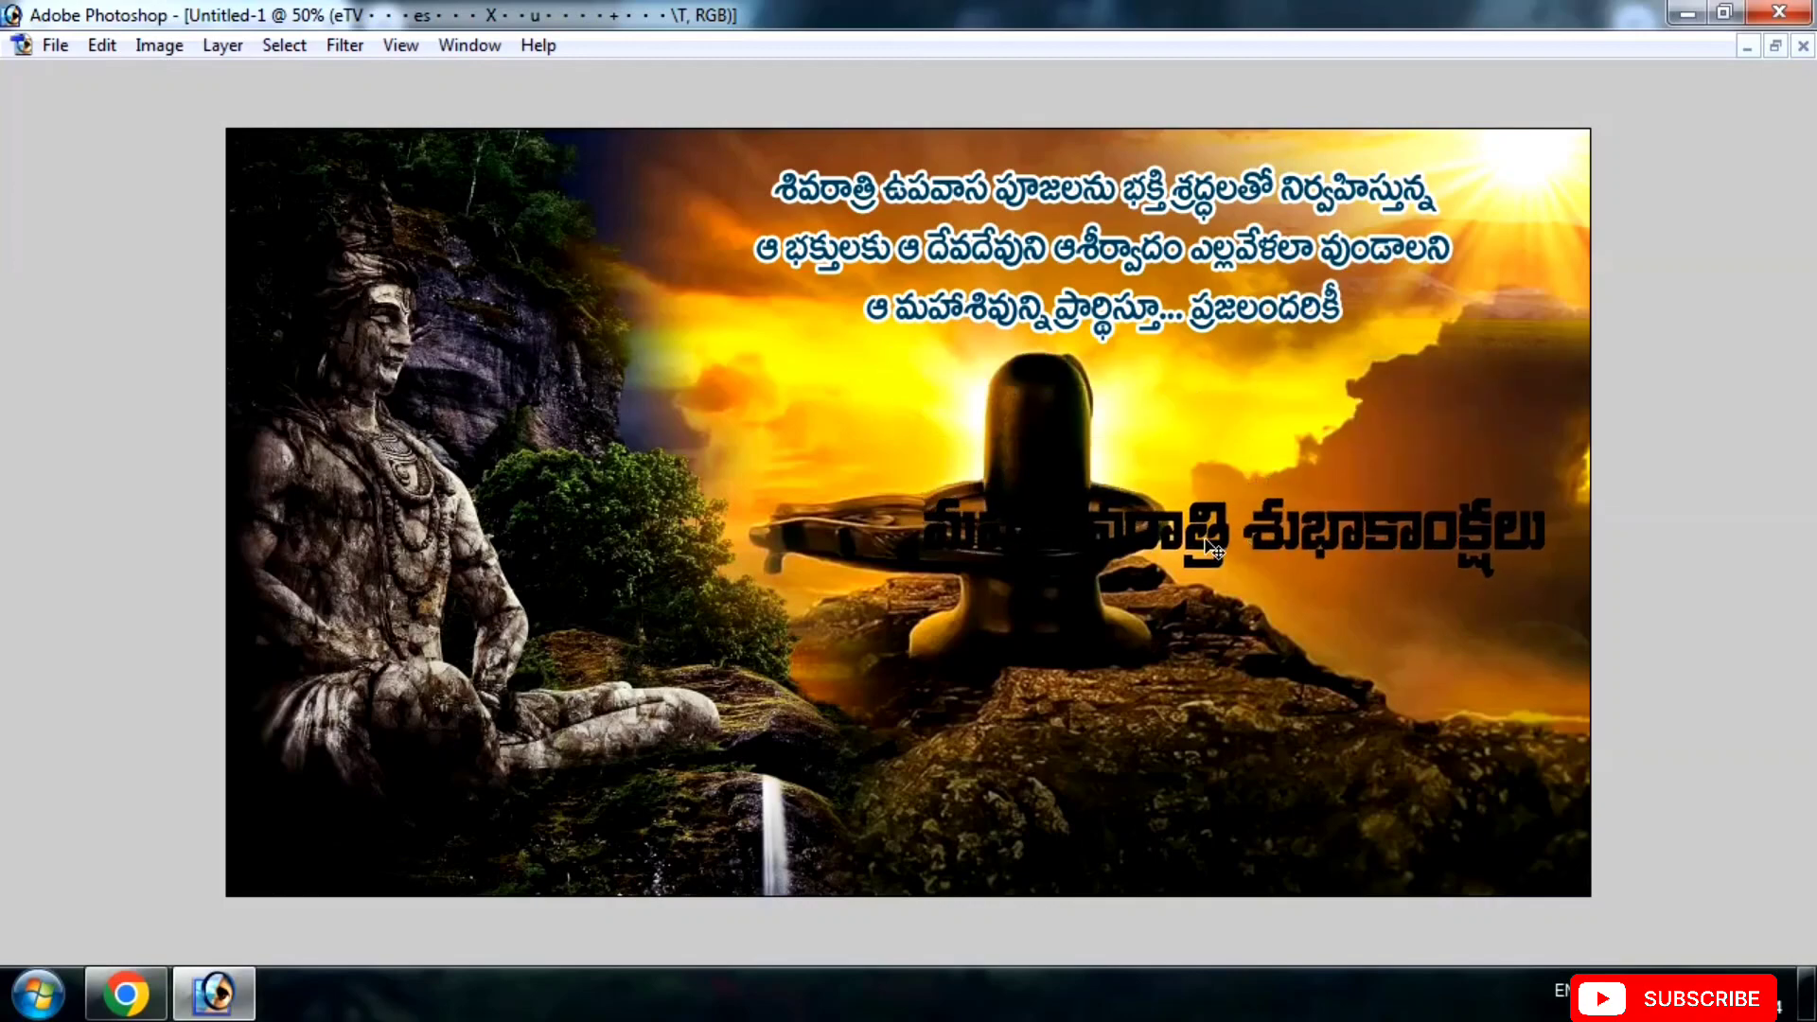
Duplicate the heading above the original, trim the copy to మహాశివరాత్రి, and place it in the sky beside the lingam.
alt+drag(1230, 535, 1315, 402)
key(Tab)
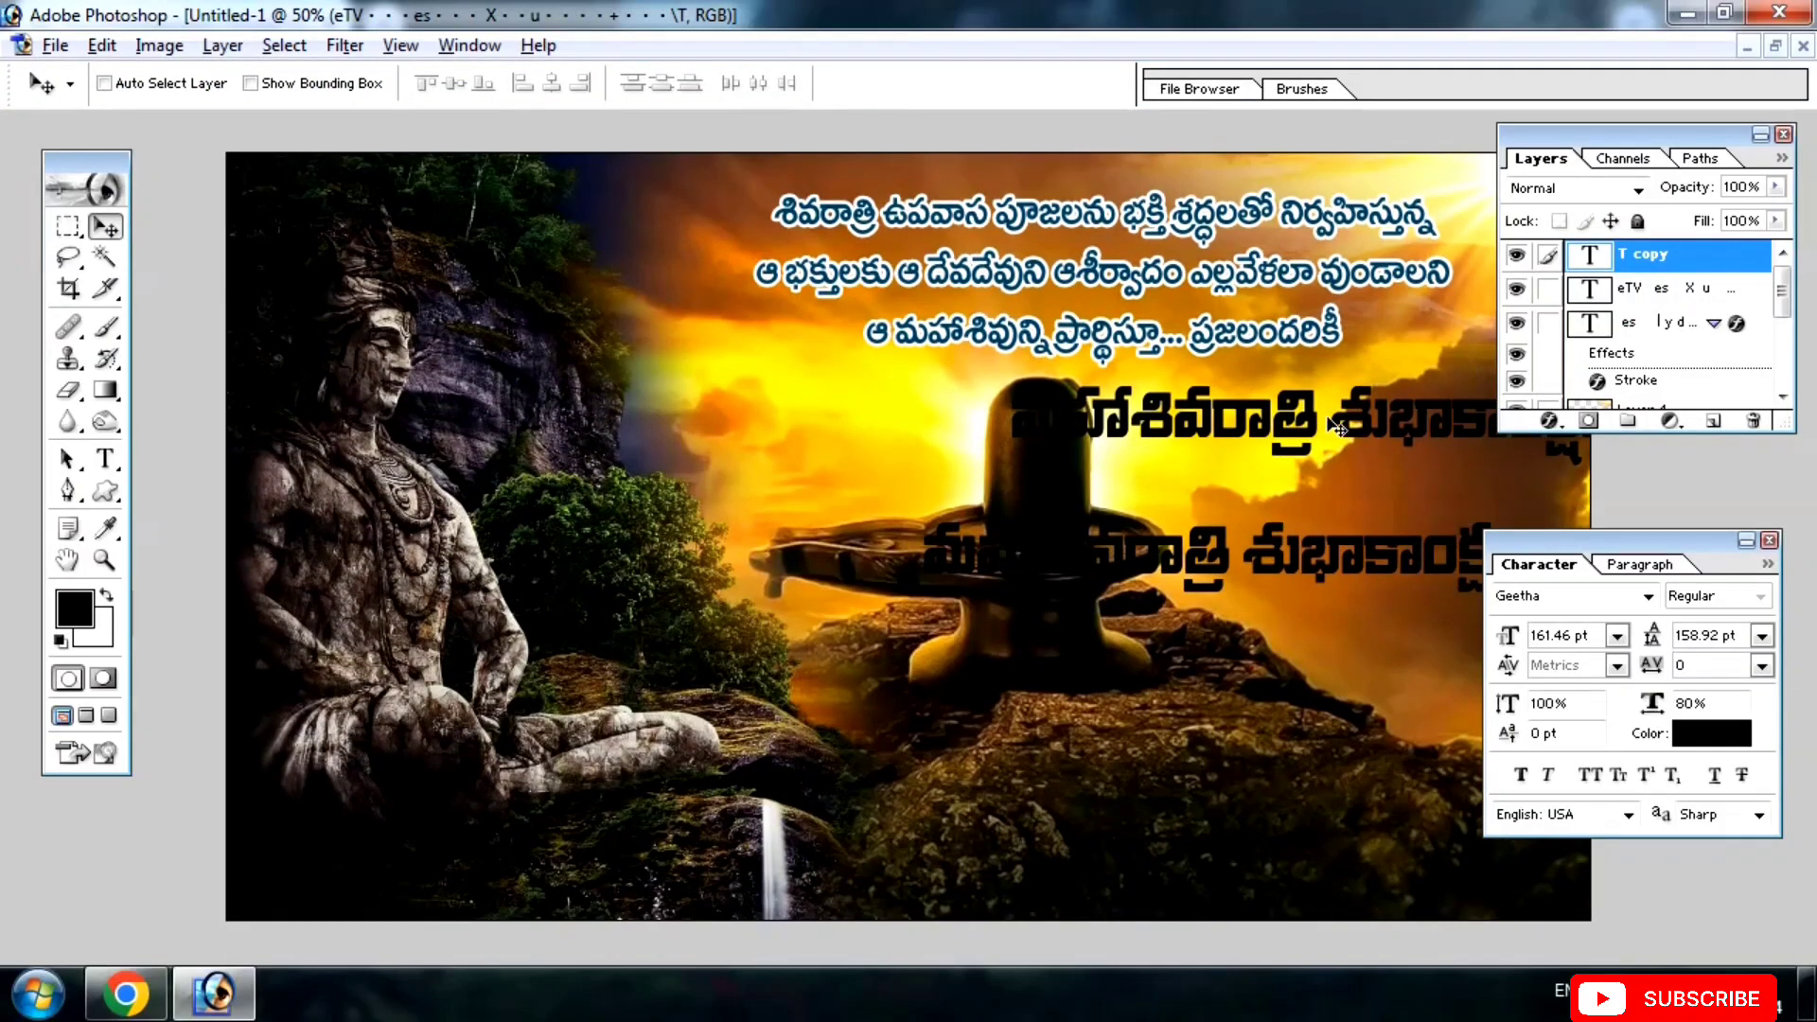
click(105, 459)
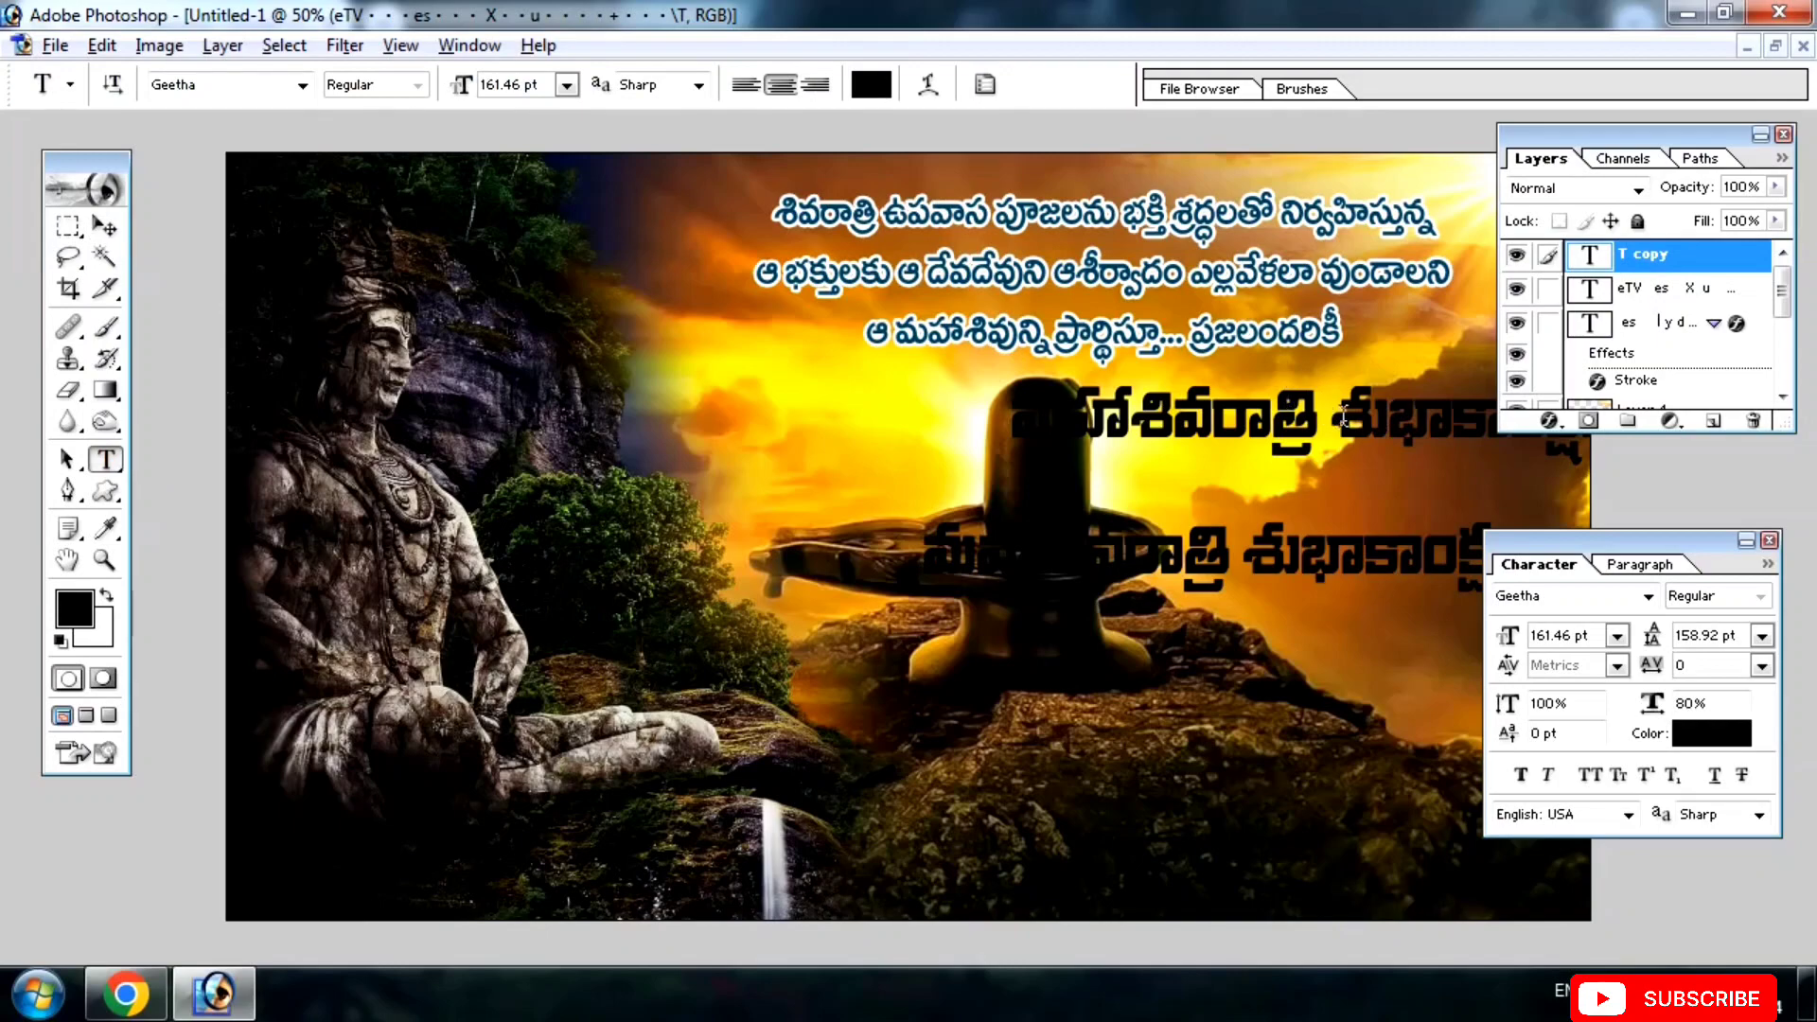
click(1344, 417)
key(shift+End)
key(Delete)
click(105, 227)
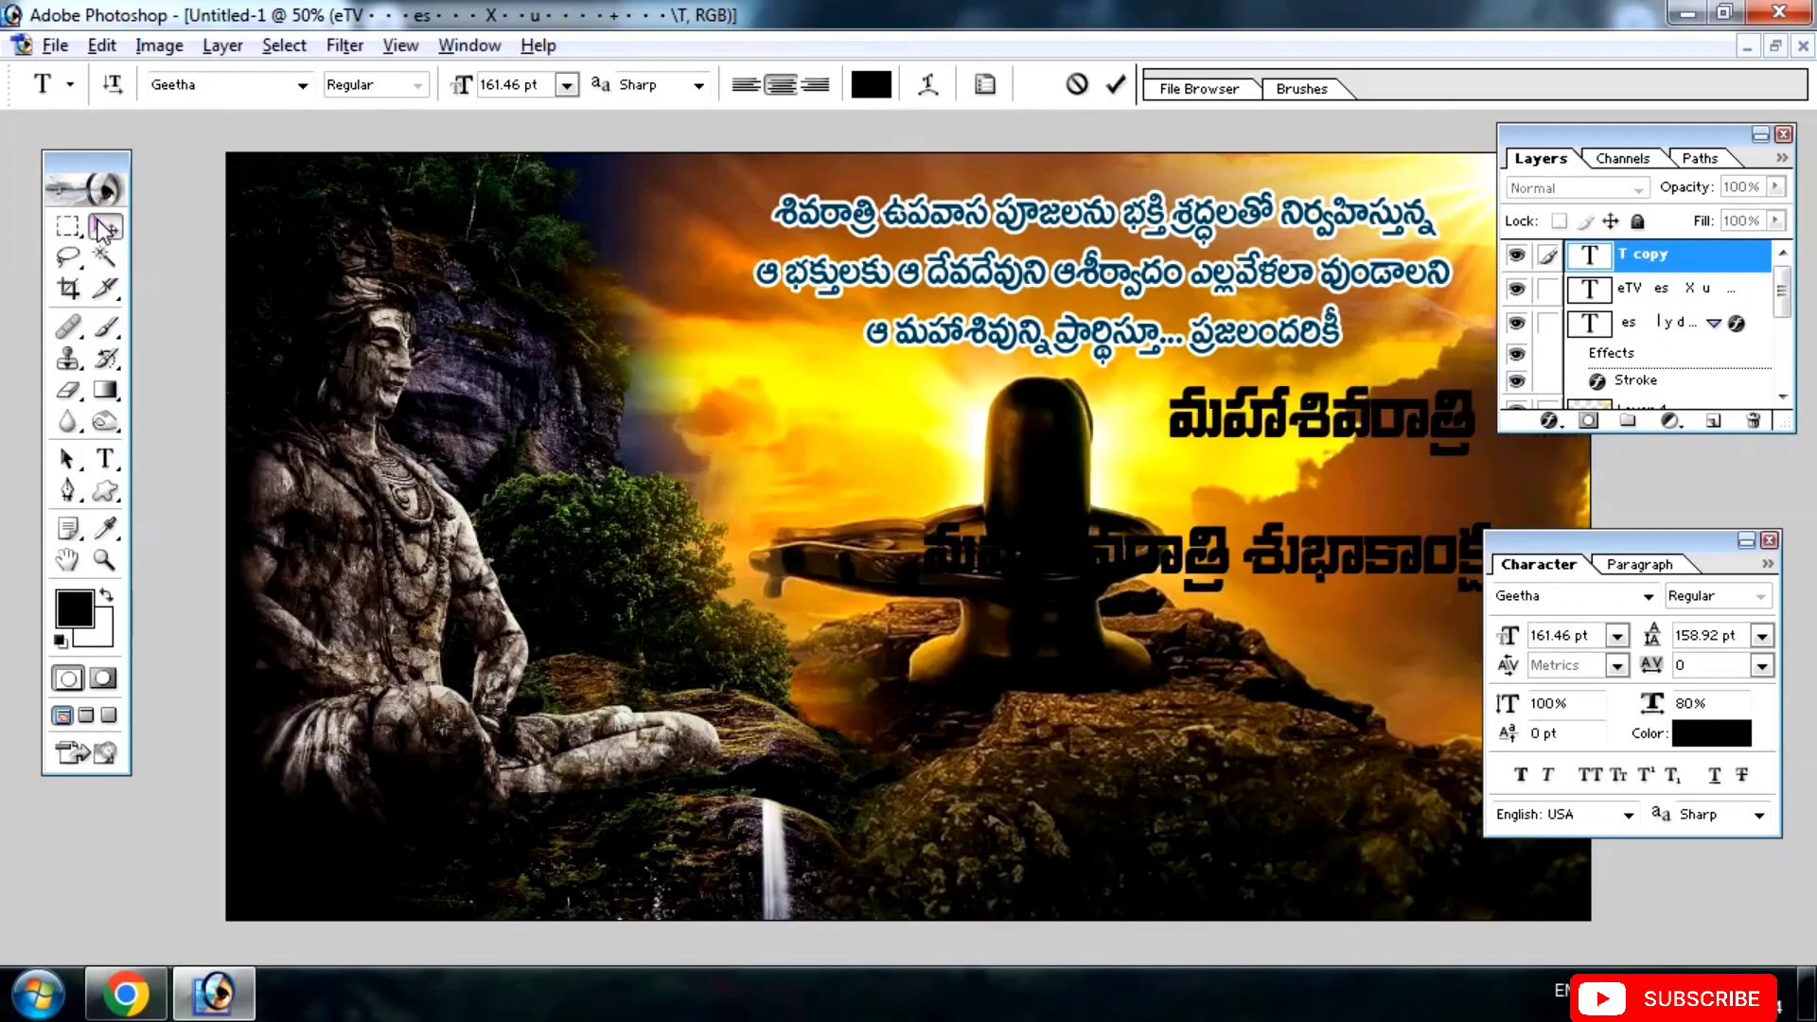
drag(1314, 454, 1314, 495)
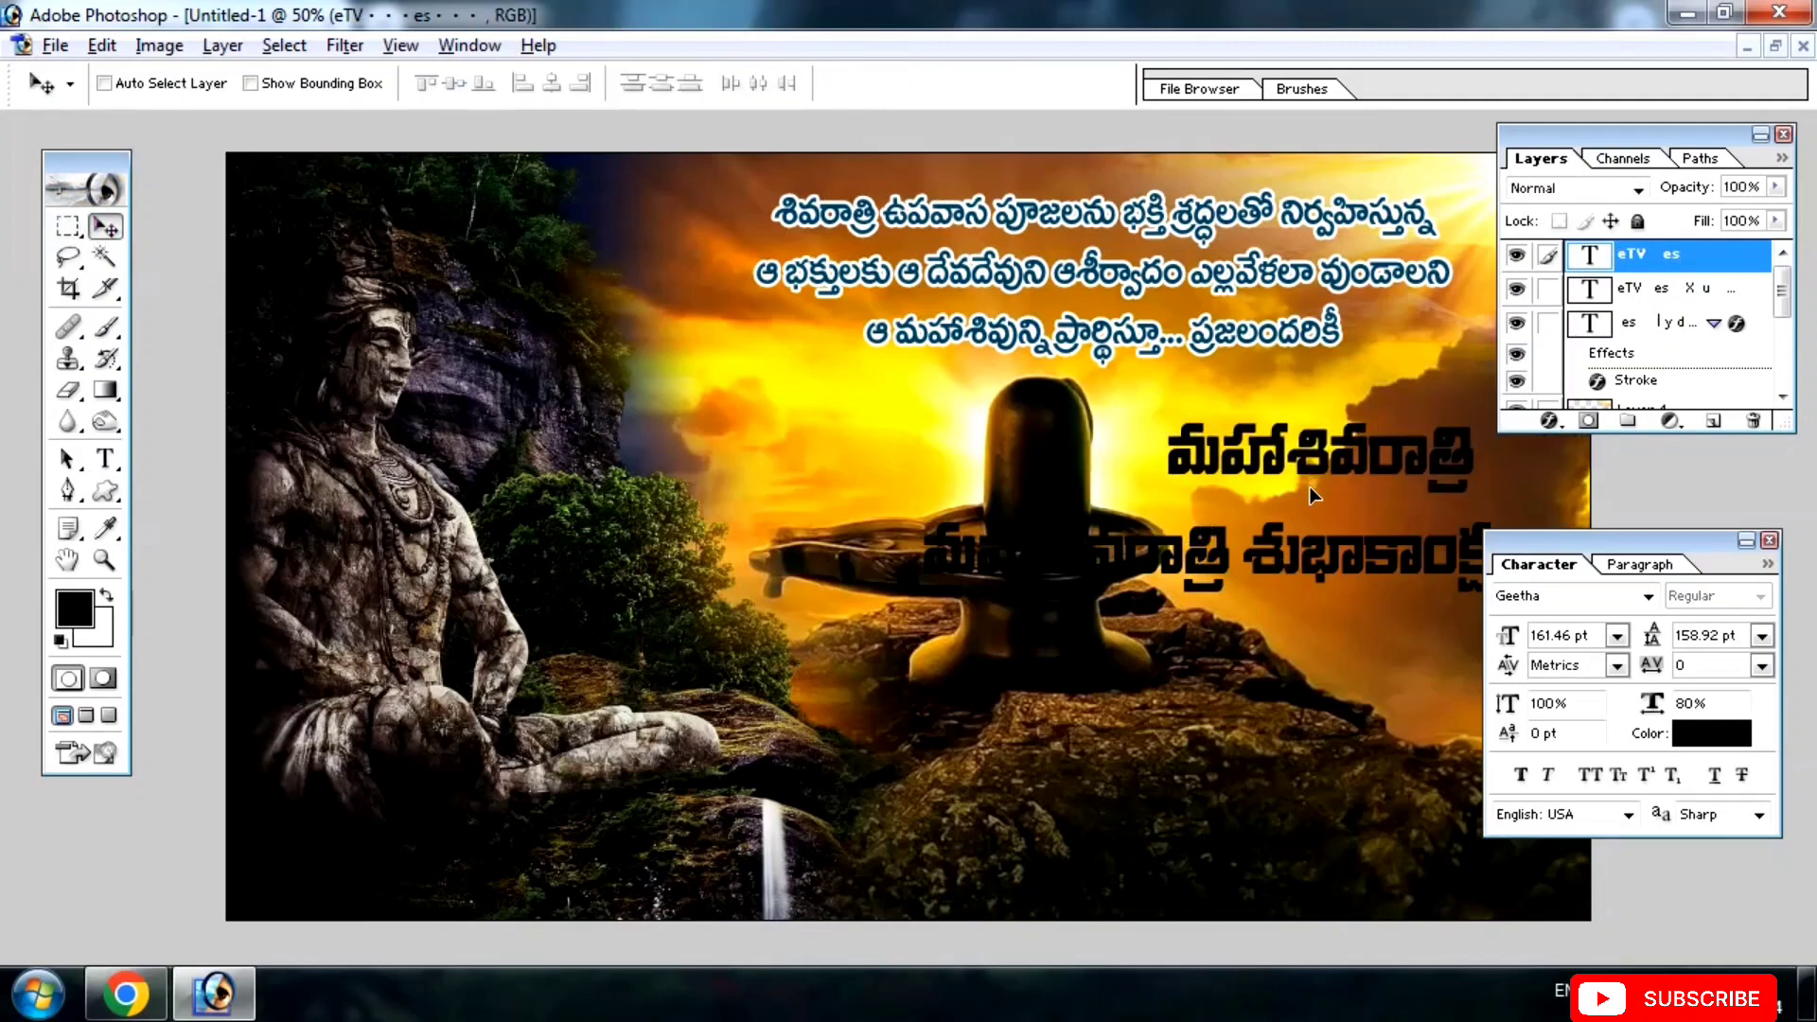
Trim the original heading to శుభాకాంక్షలు and place it directly beneath the మహాశివరాత్రి line.
right_click(1288, 572)
click(1344, 579)
double_click(1590, 289)
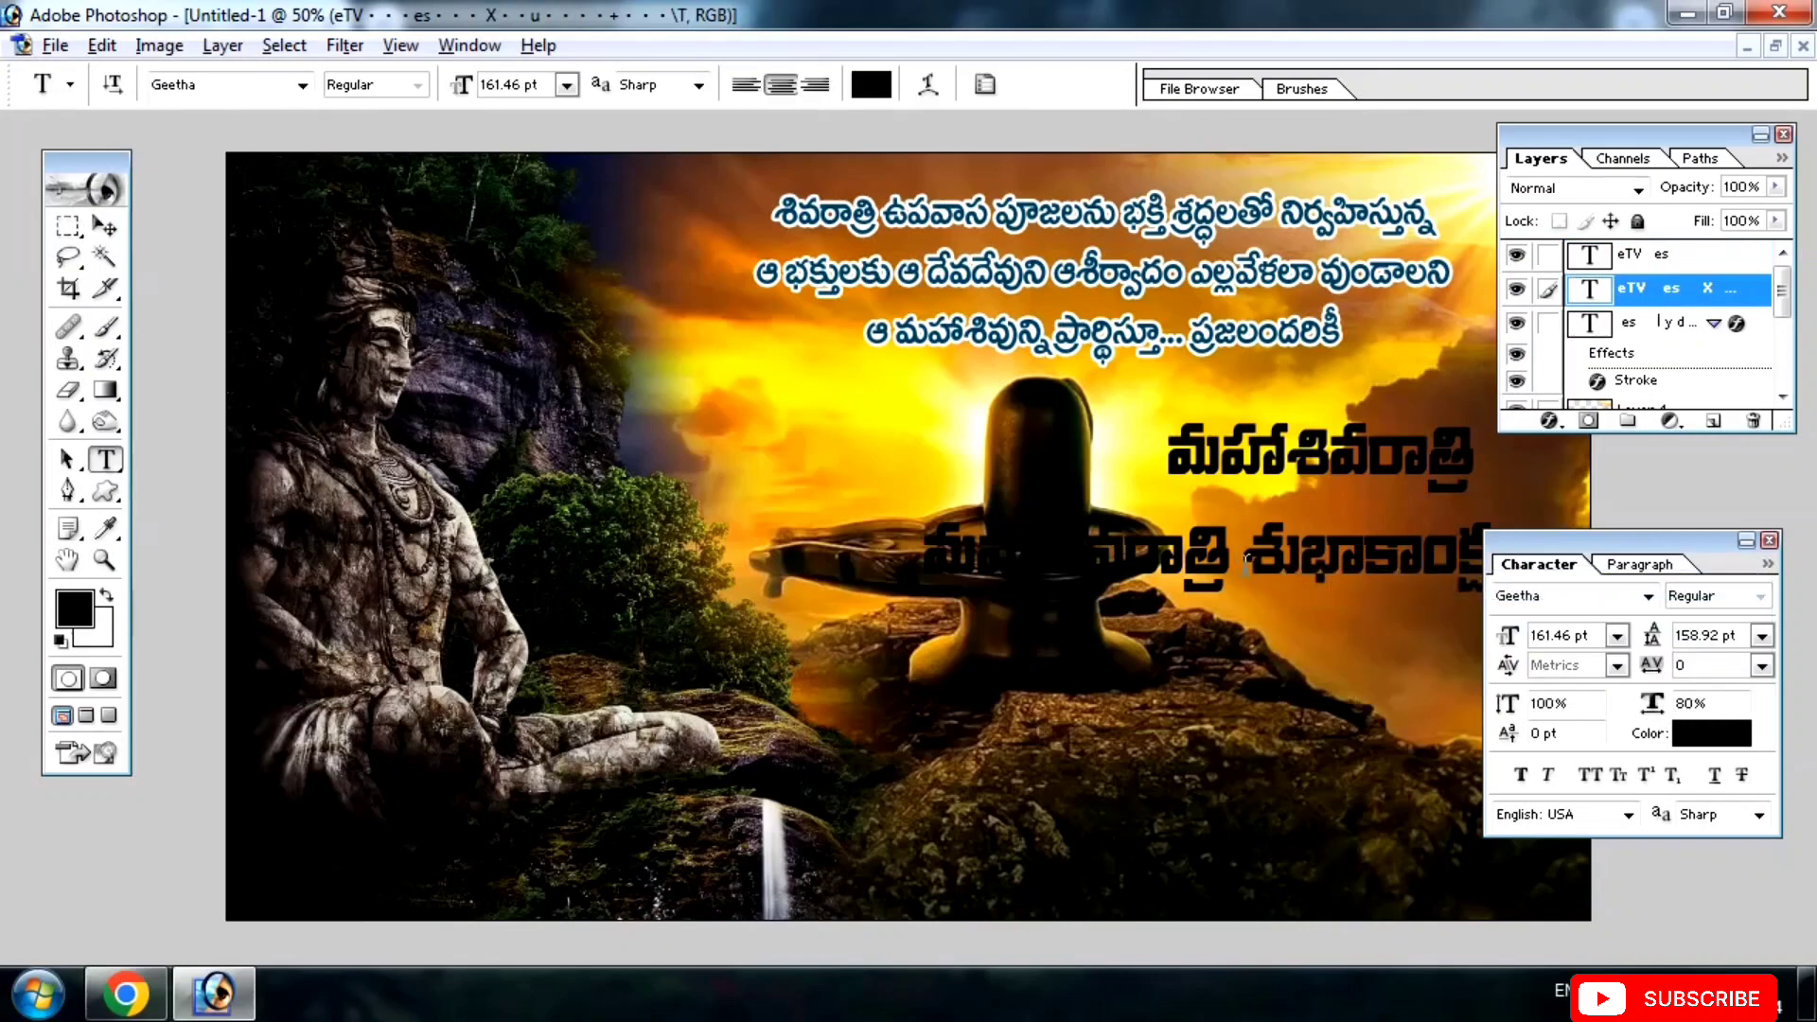
key(BackSpace)
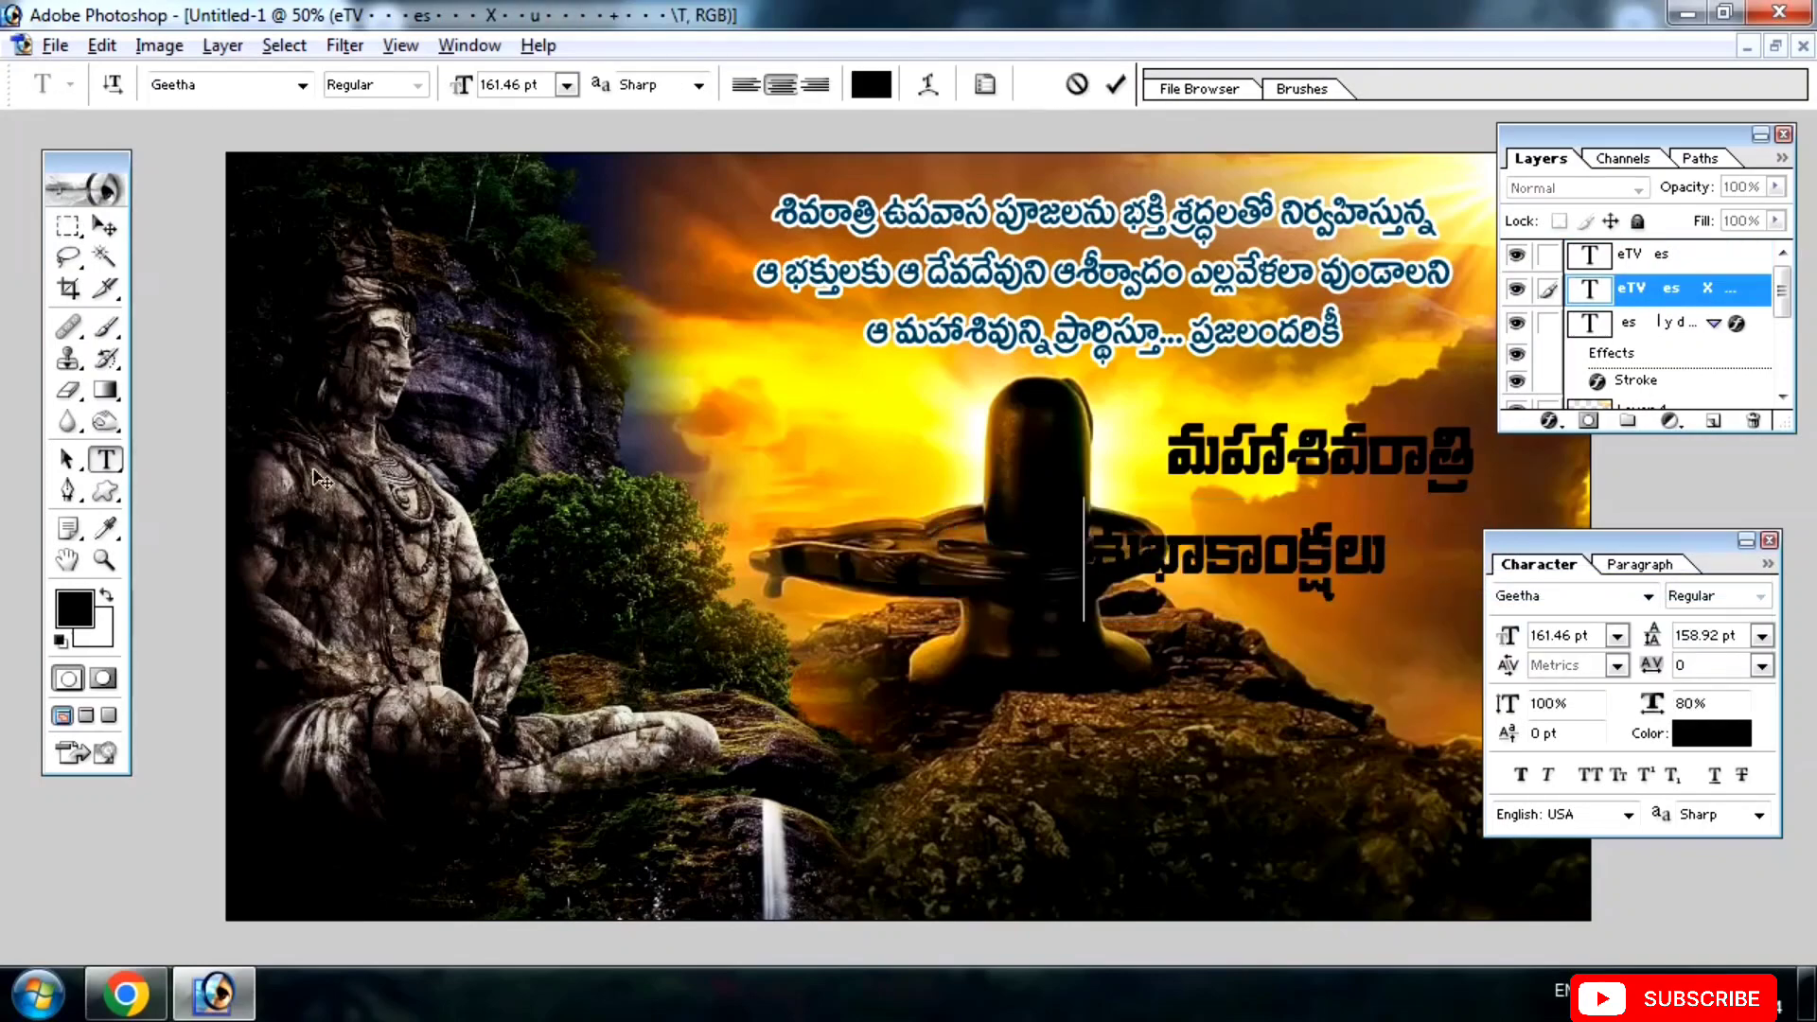
click(105, 226)
drag(931, 701, 951, 712)
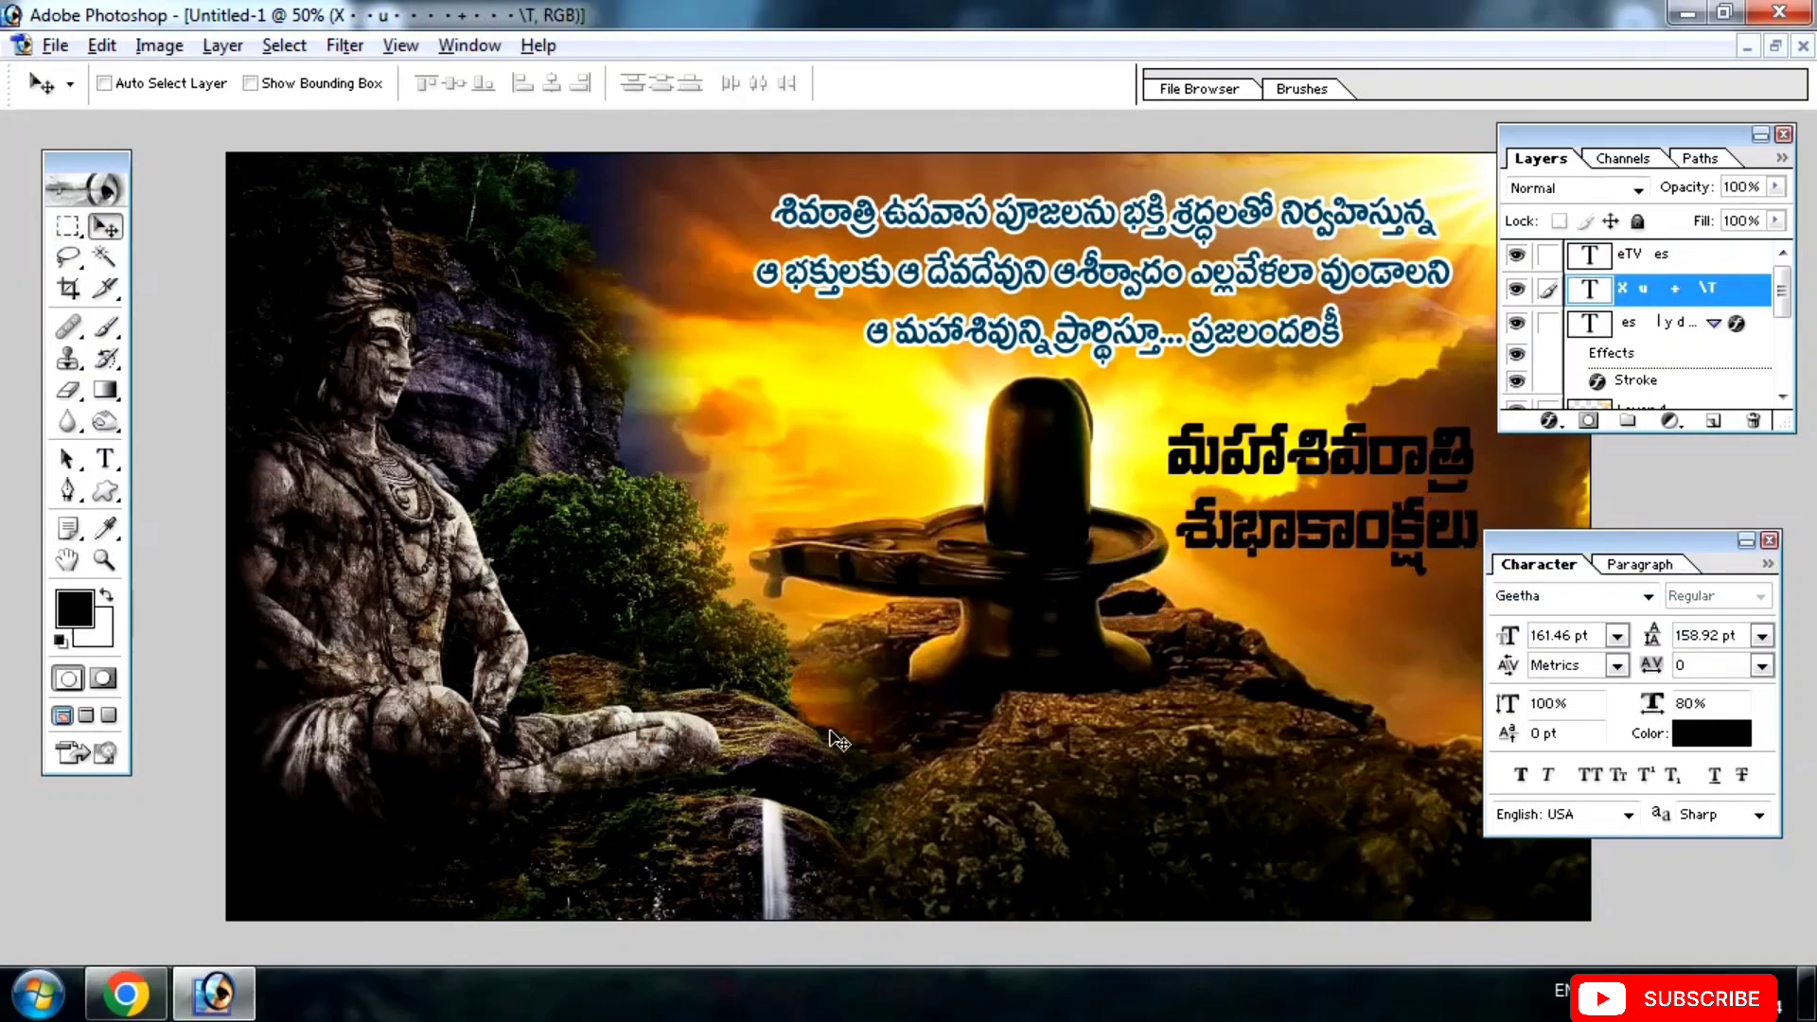
Enlarge the మహాశివరాత్రి line proportionally and move it up beneath the three-line text, beside the lingam.
key(Tab)
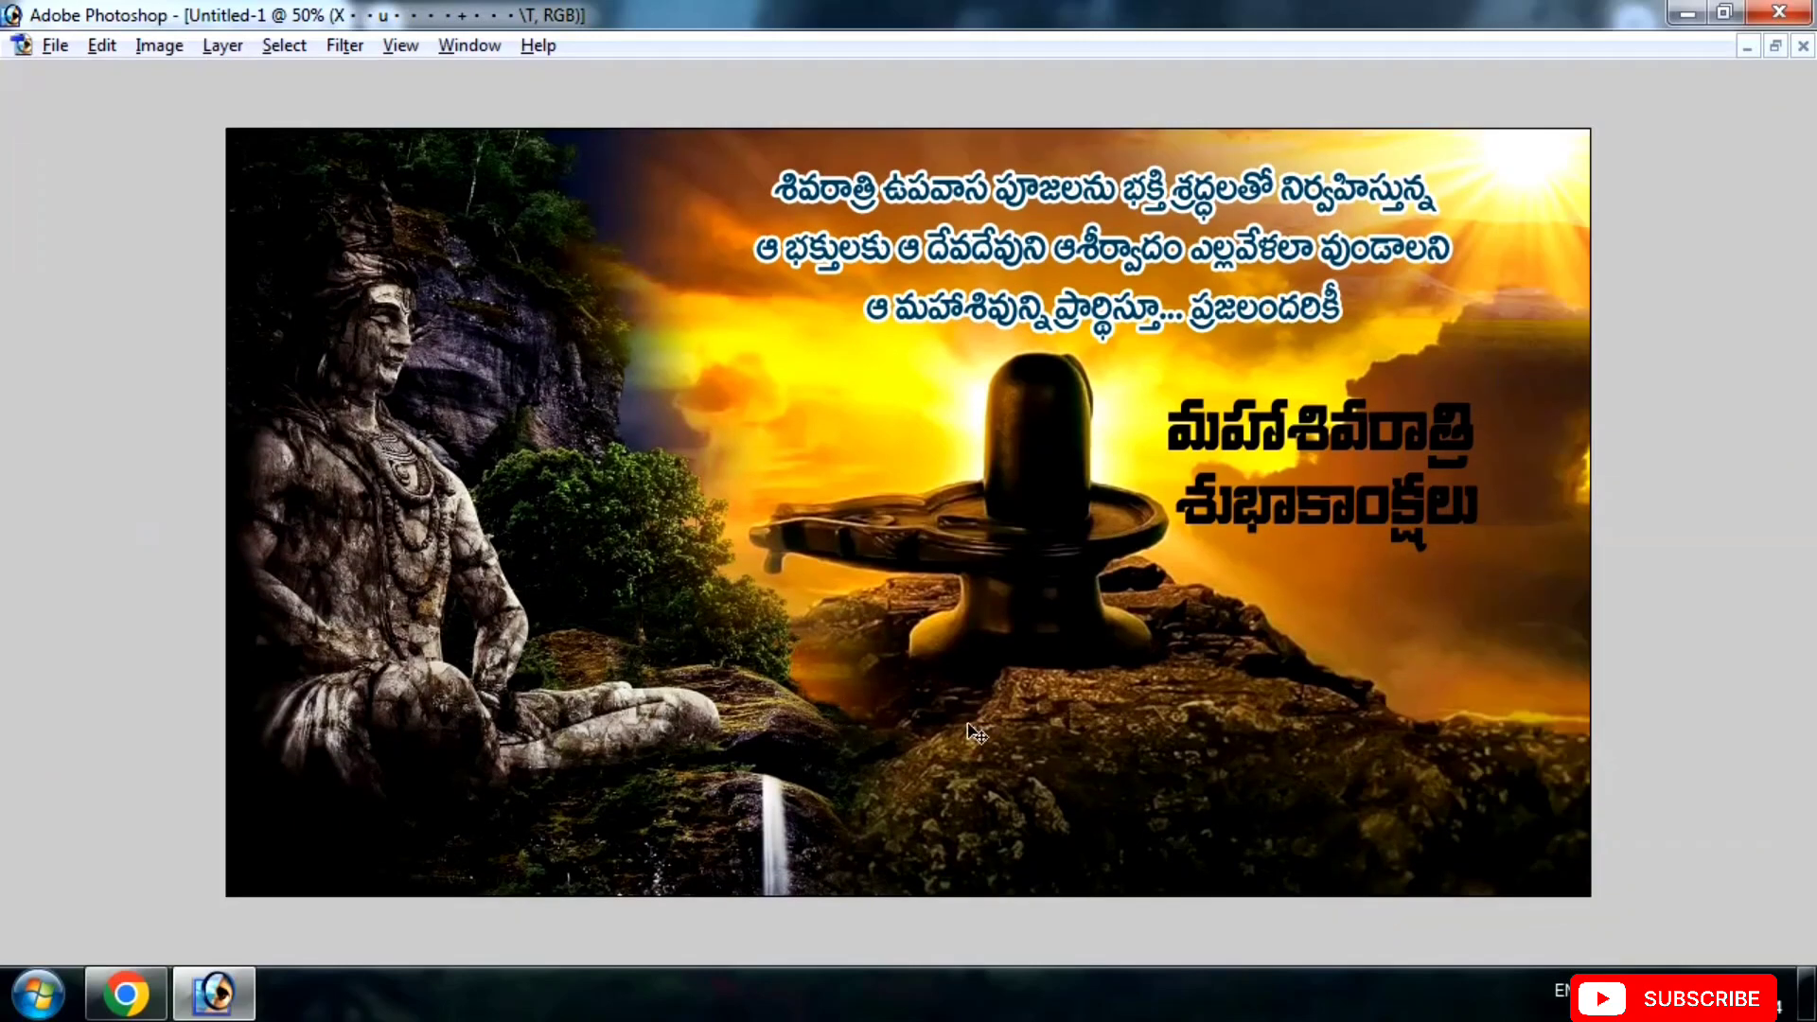
right_click(1478, 456)
click(1482, 462)
drag(1484, 395, 1574, 377)
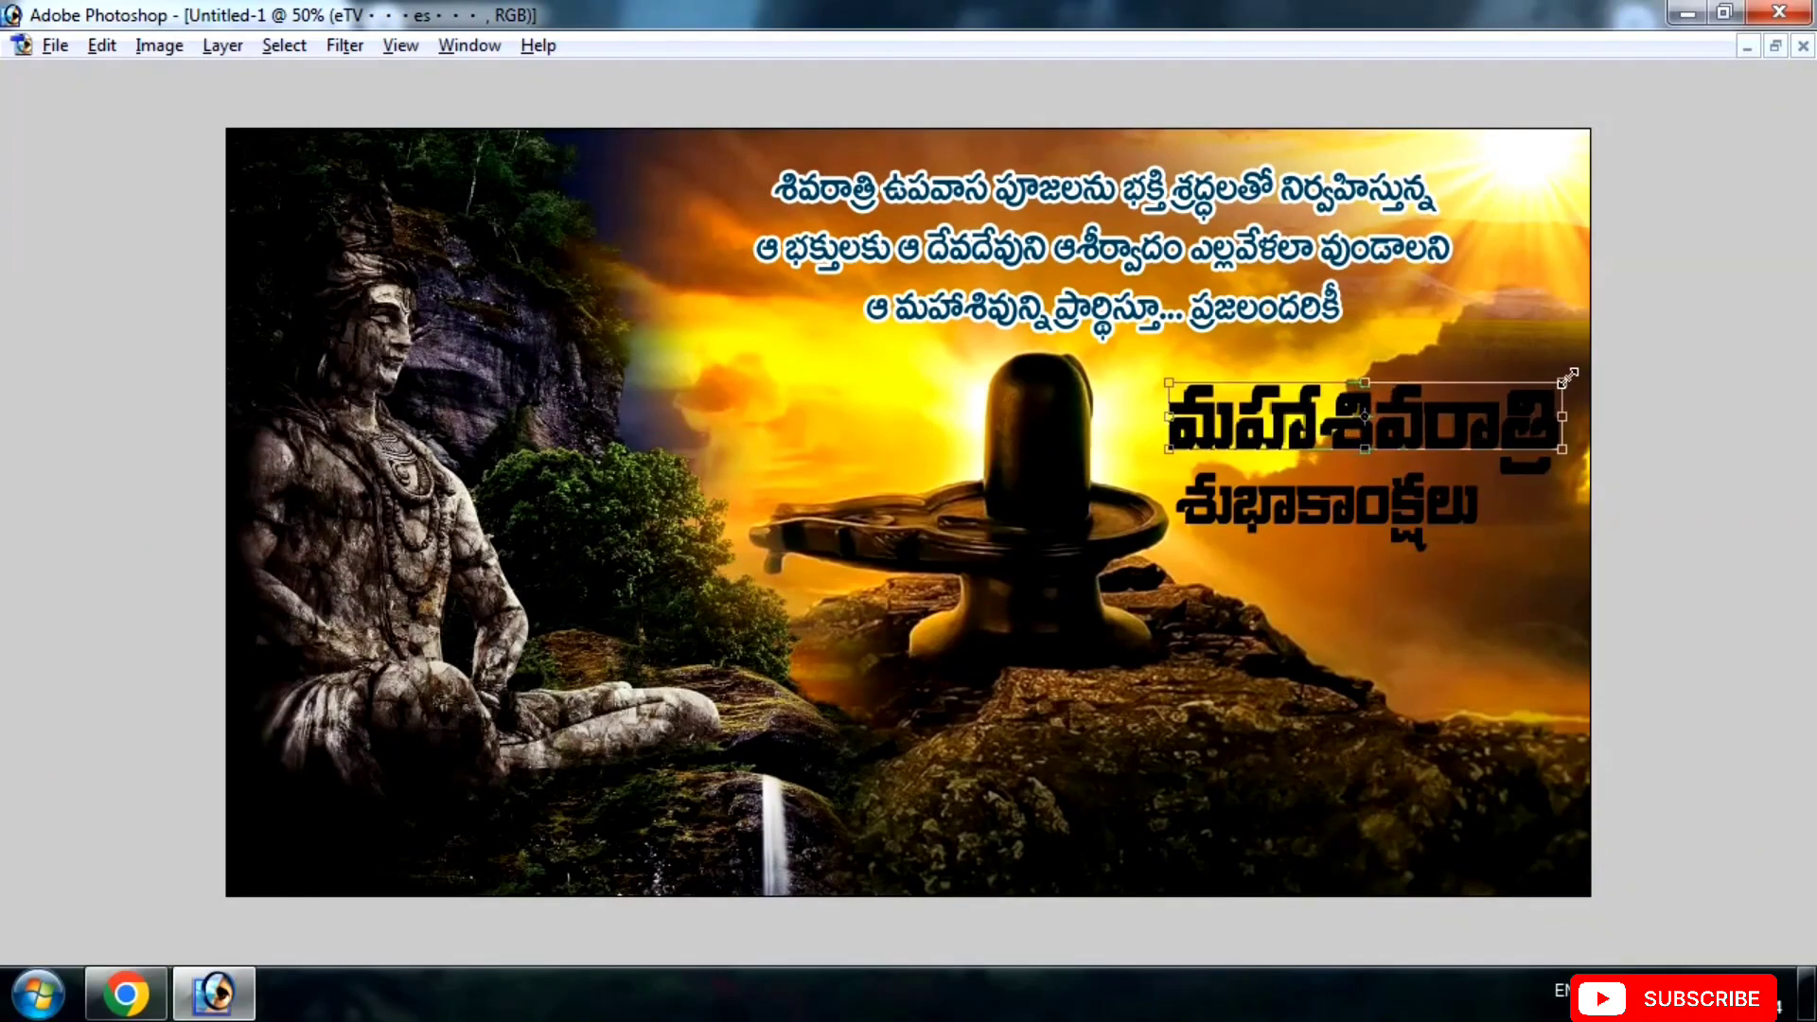
key(Return)
drag(1539, 458, 1512, 422)
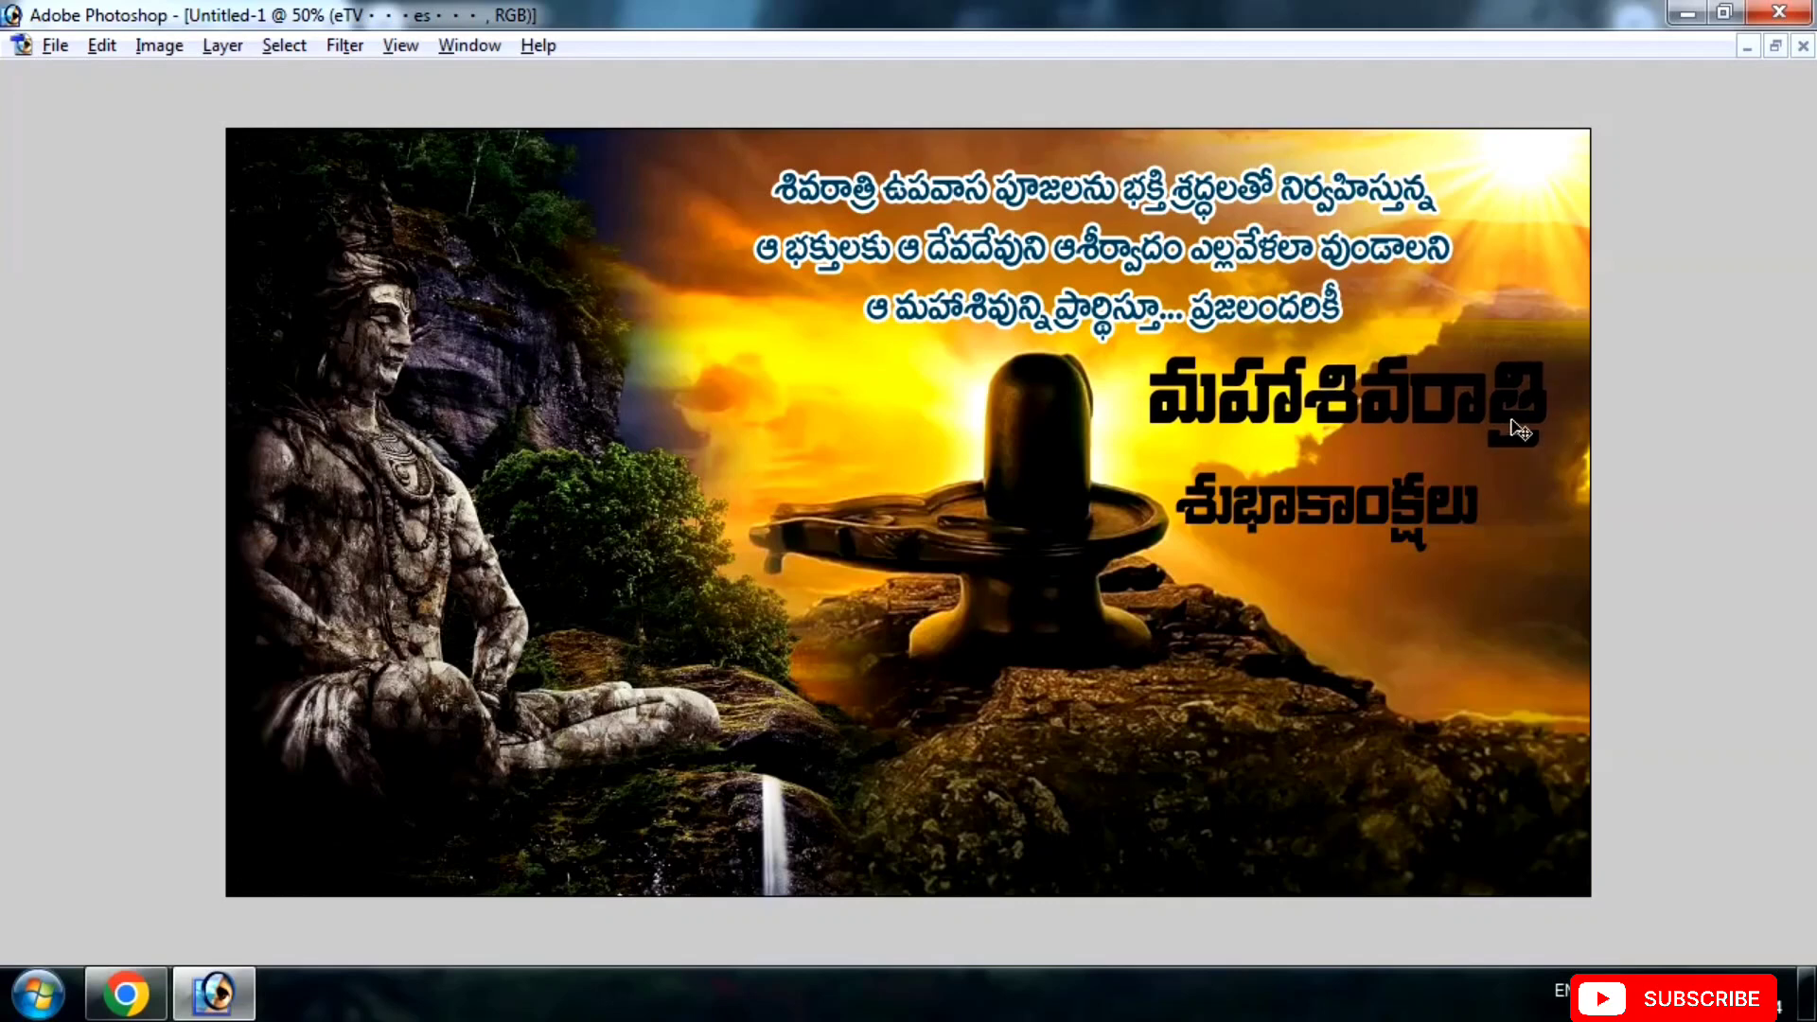
Move the శుభాకాంక్షలు line up so it sits centred close beneath మహాశివరాత్రి.
right_click(1424, 514)
click(1430, 520)
mouse_move(1430, 520)
mouse_down()
mouse_move(1453, 500)
mouse_move(1406, 513)
mouse_up()
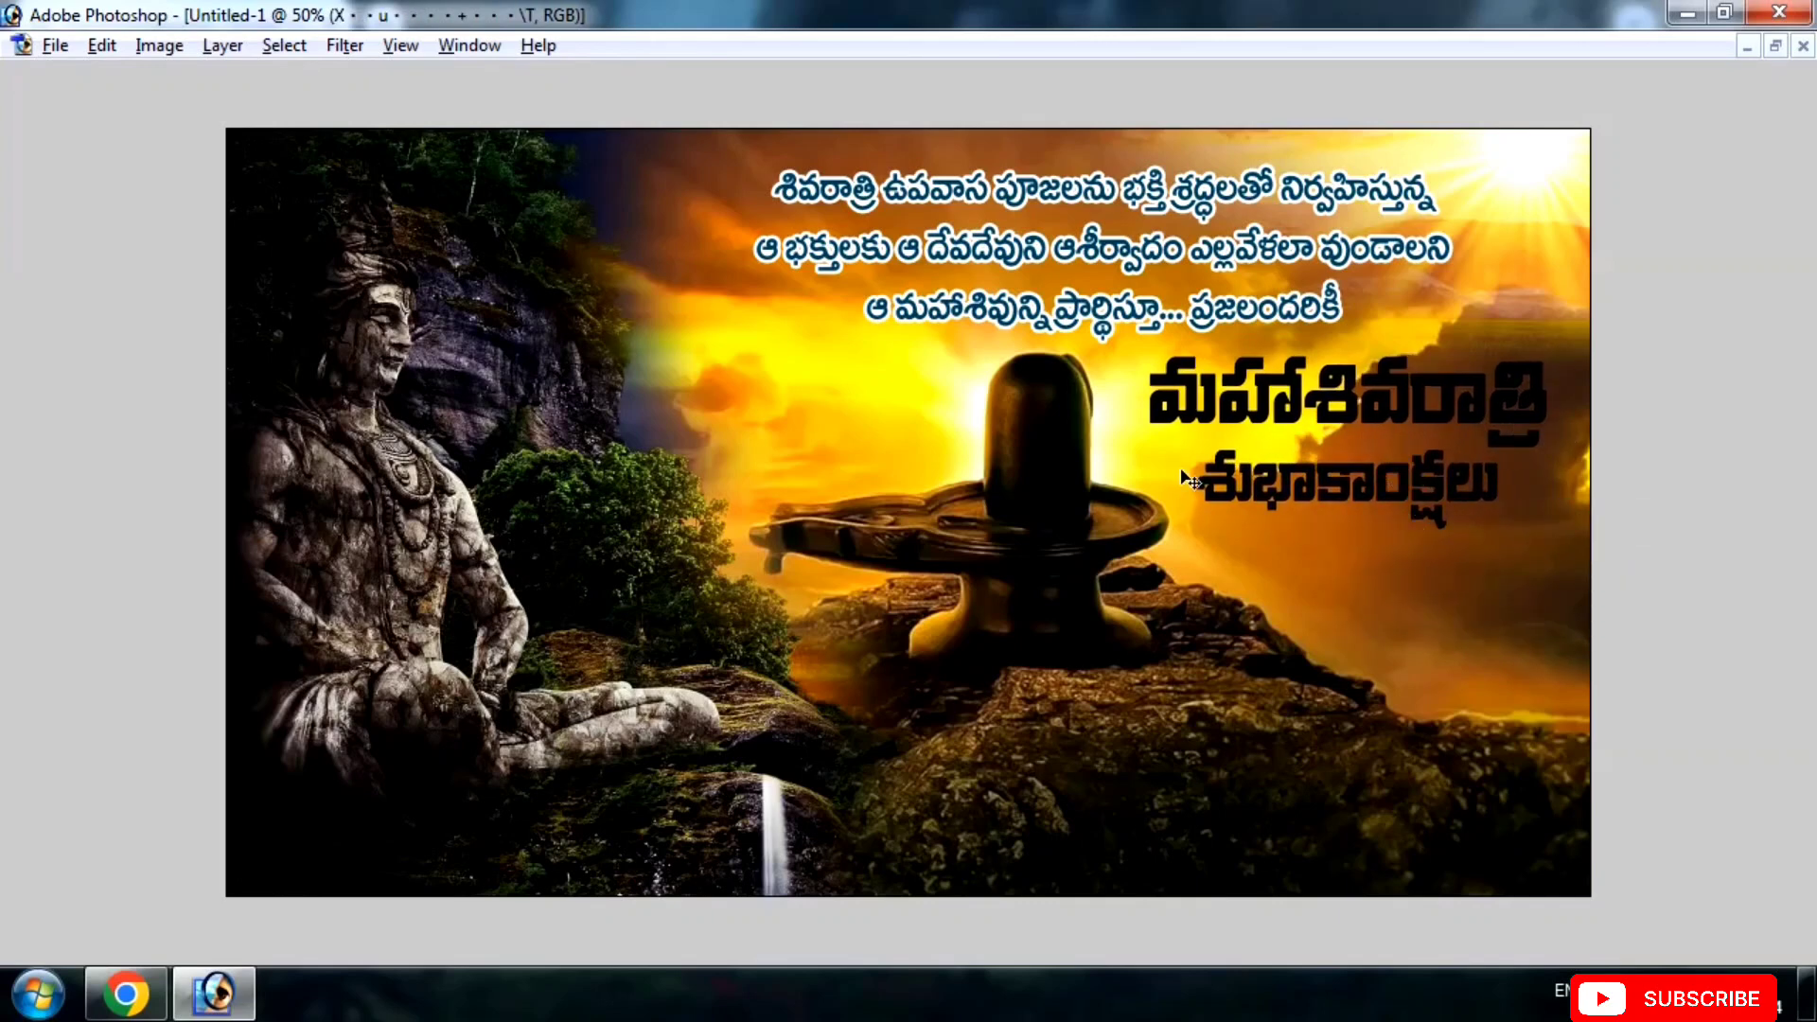
Shift the lingam picture on Layer 2 slightly downward to leave more room under the three-line text.
right_click(1053, 534)
click(1065, 540)
mouse_move(1051, 541)
mouse_down()
mouse_move(1044, 574)
mouse_move(1060, 566)
mouse_up()
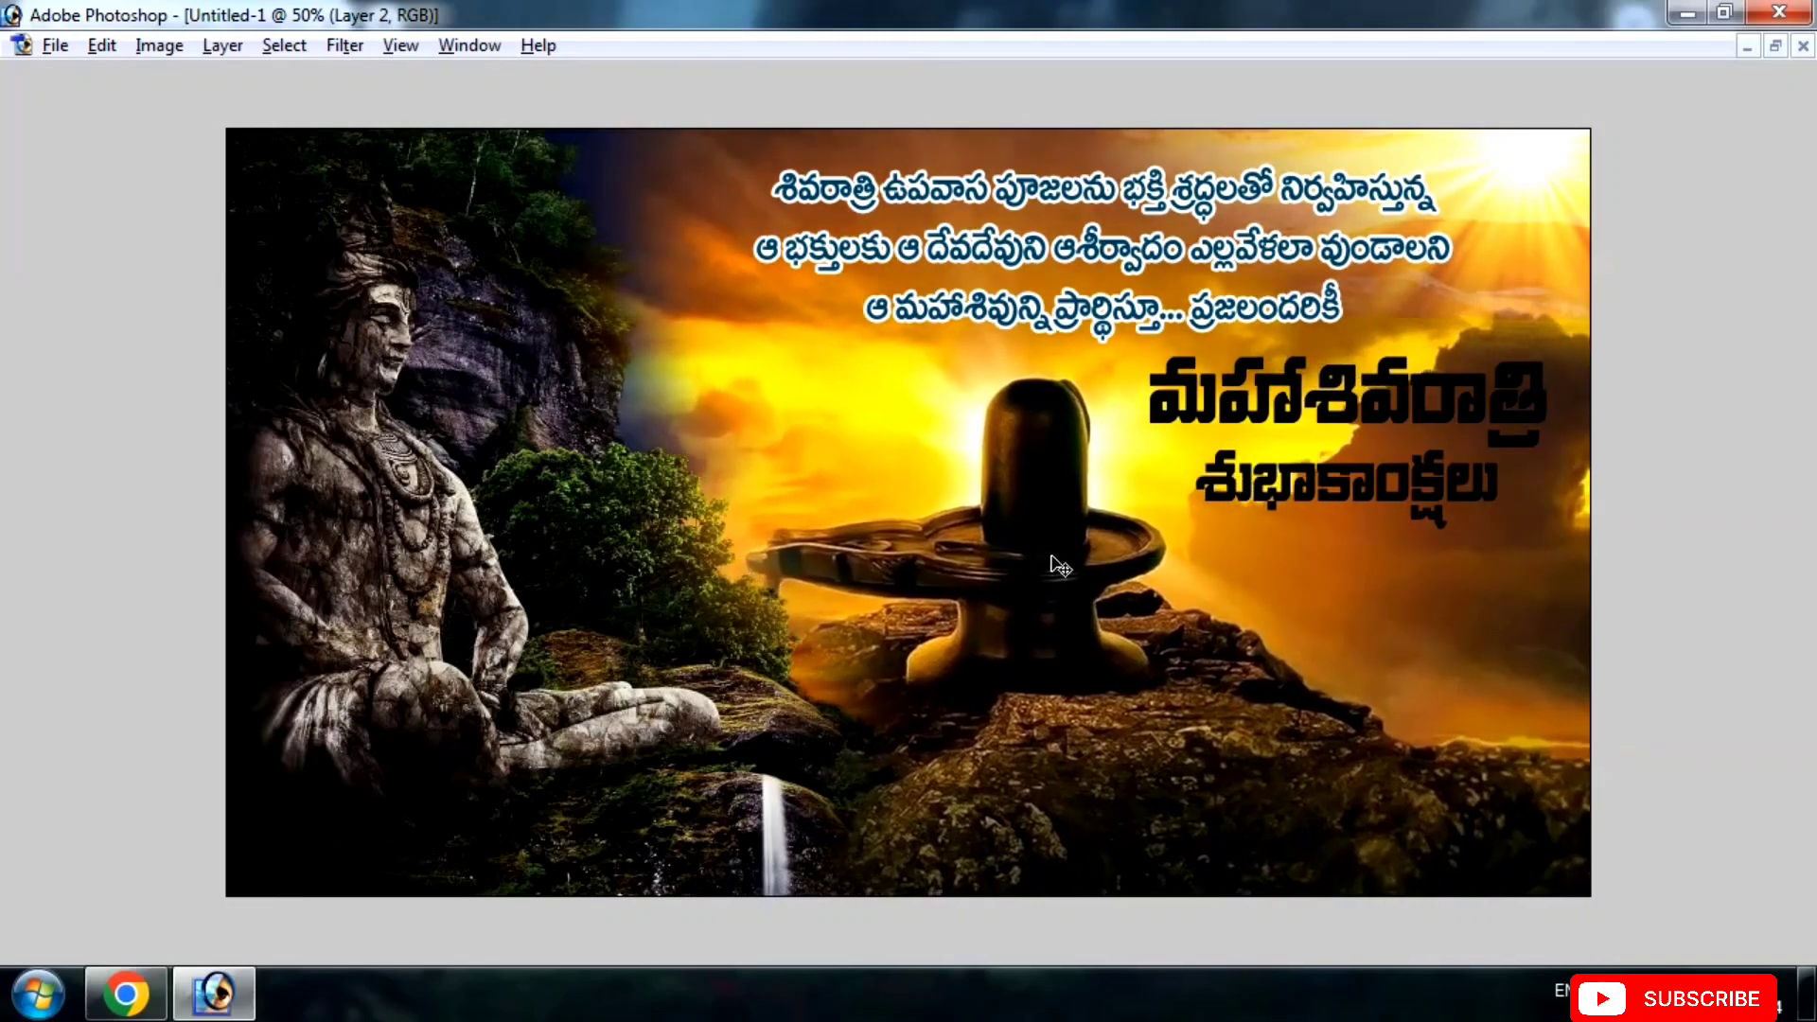
Lower the శుభాకాంక్షలు and మహాశివరాత్రి lines slightly, keeping them stacked closely beside the lingam.
right_click(1322, 497)
click(1351, 507)
drag(1351, 507, 1343, 530)
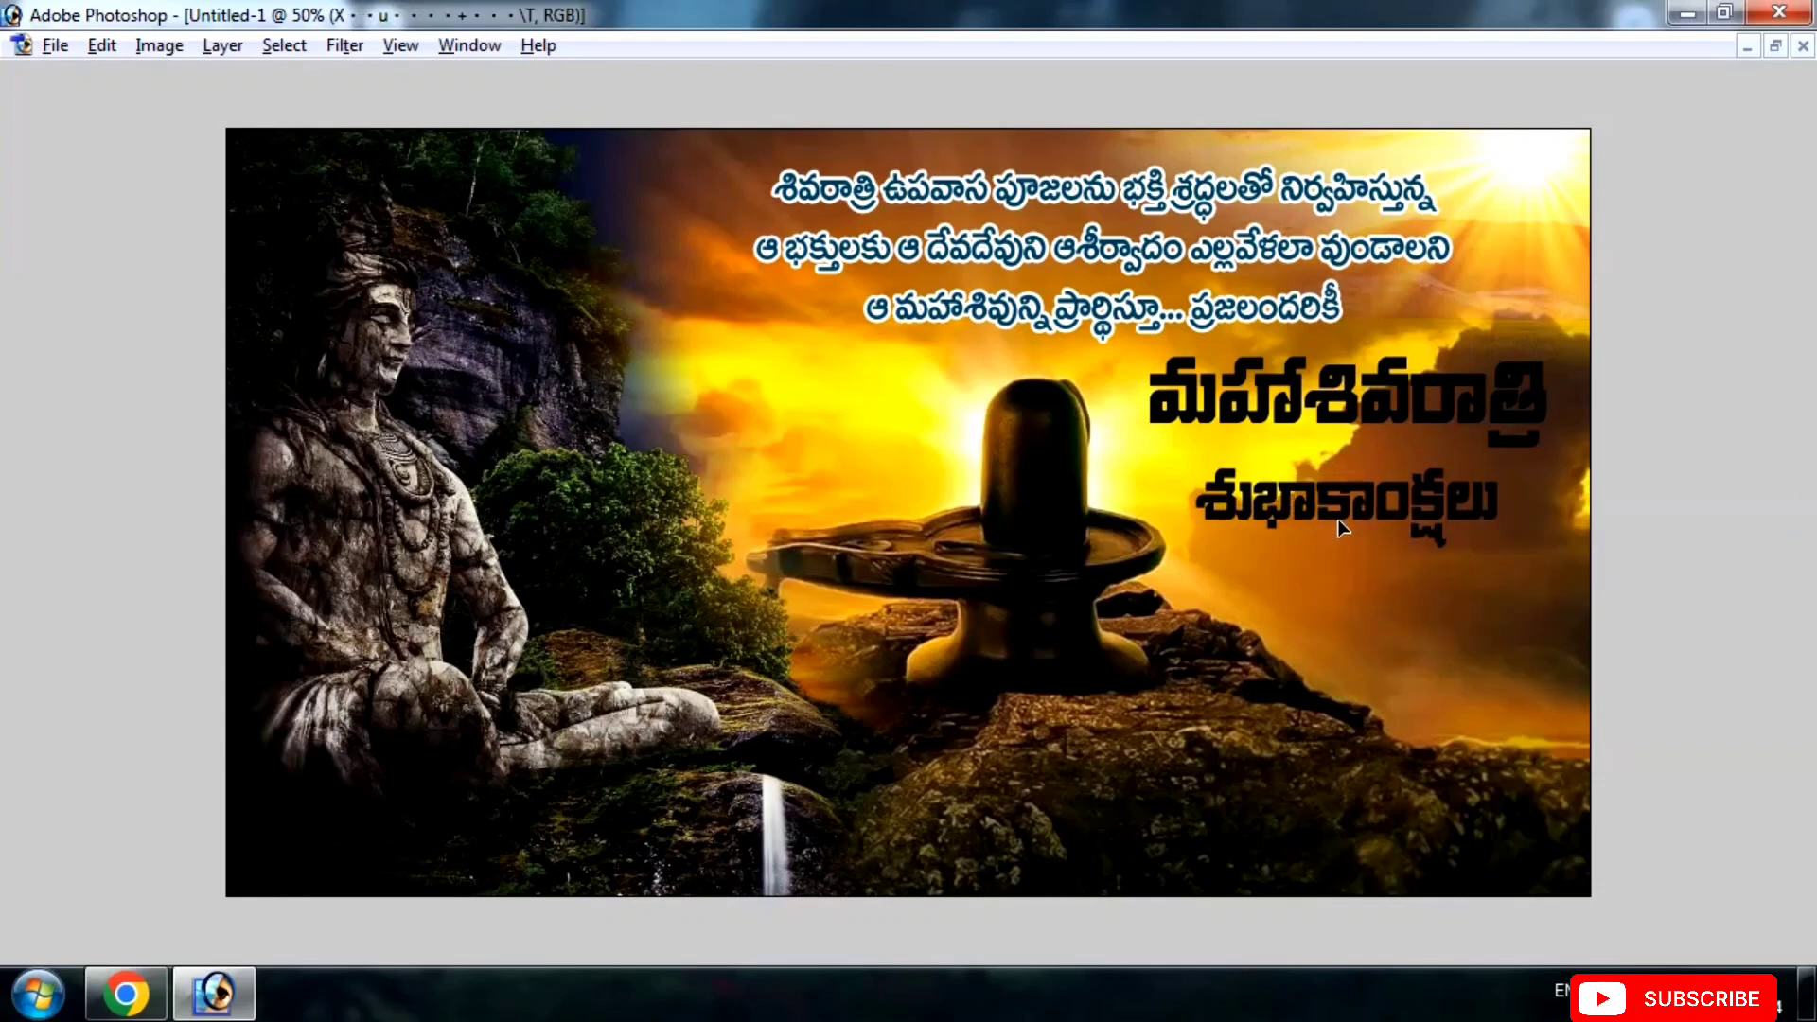
right_click(1384, 417)
click(1411, 422)
drag(1411, 422, 1398, 443)
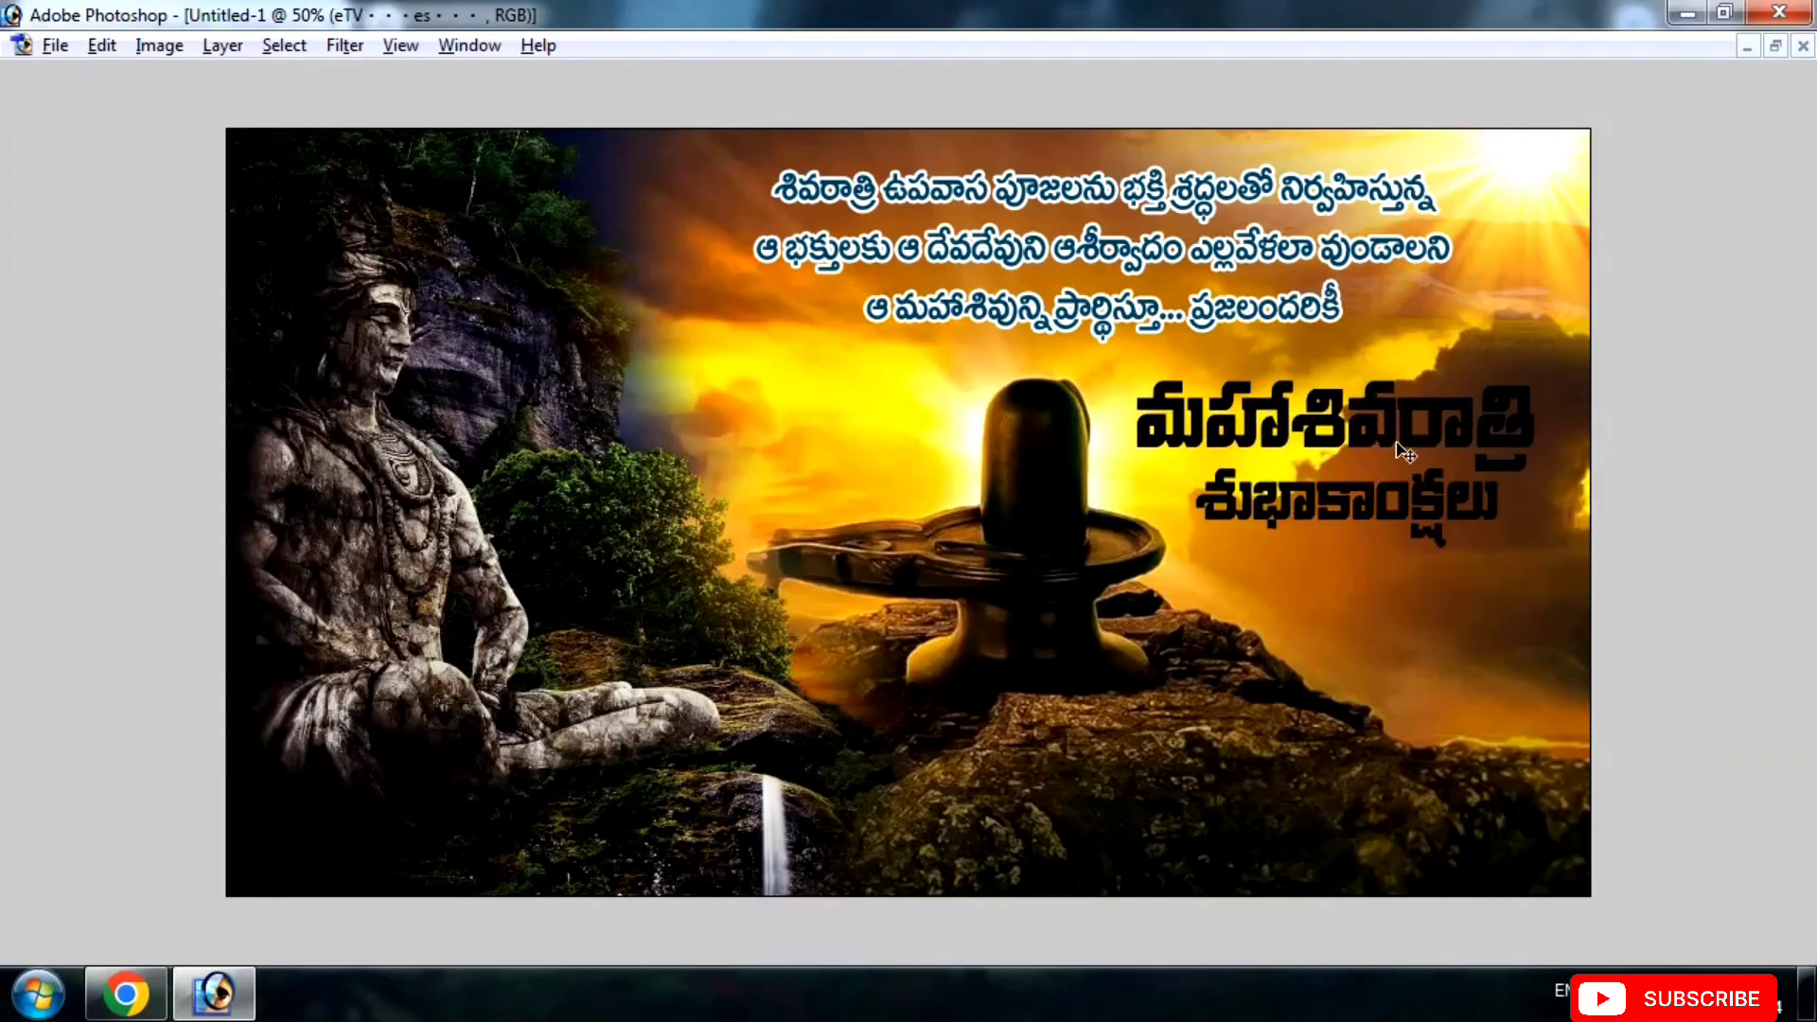
Move the three-line Telugu text slightly down and toward the statue, away from the sun.
right_click(1304, 325)
click(1332, 329)
drag(1333, 329, 1292, 337)
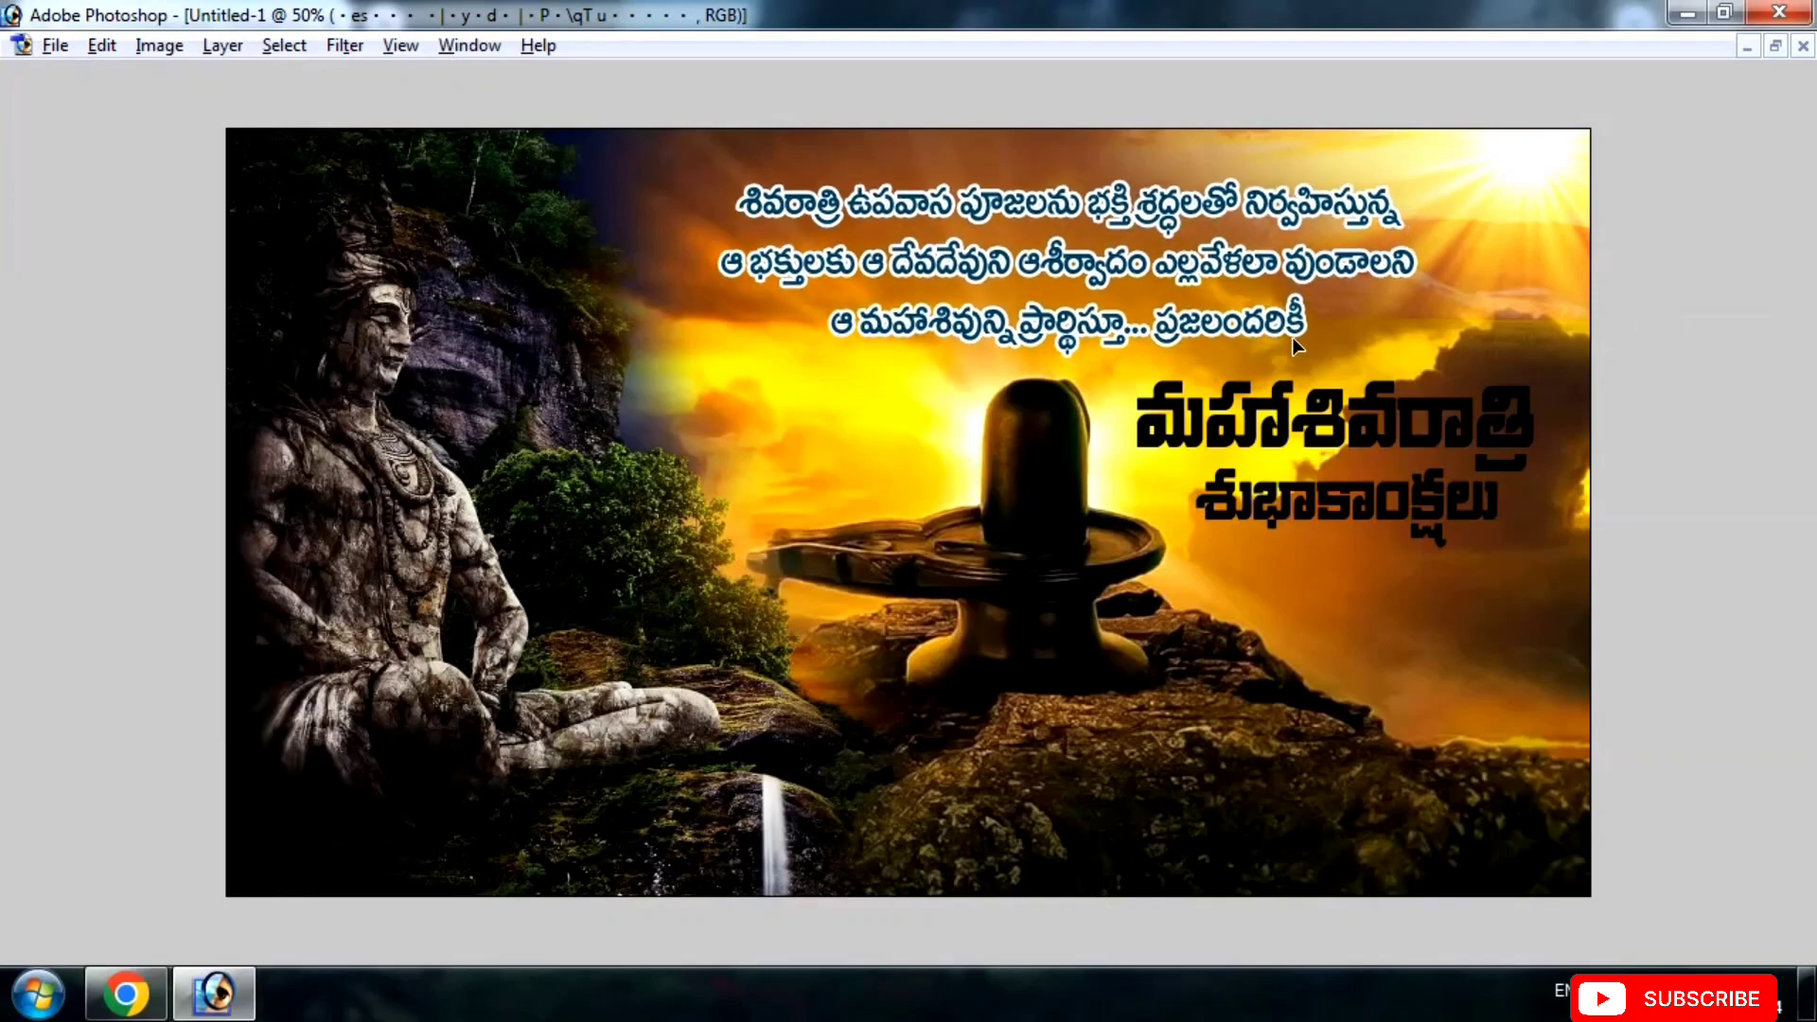
Set the మహాశివరాత్రి line's text color to white FFFFFF.
right_click(1402, 437)
click(1382, 442)
key(Tab)
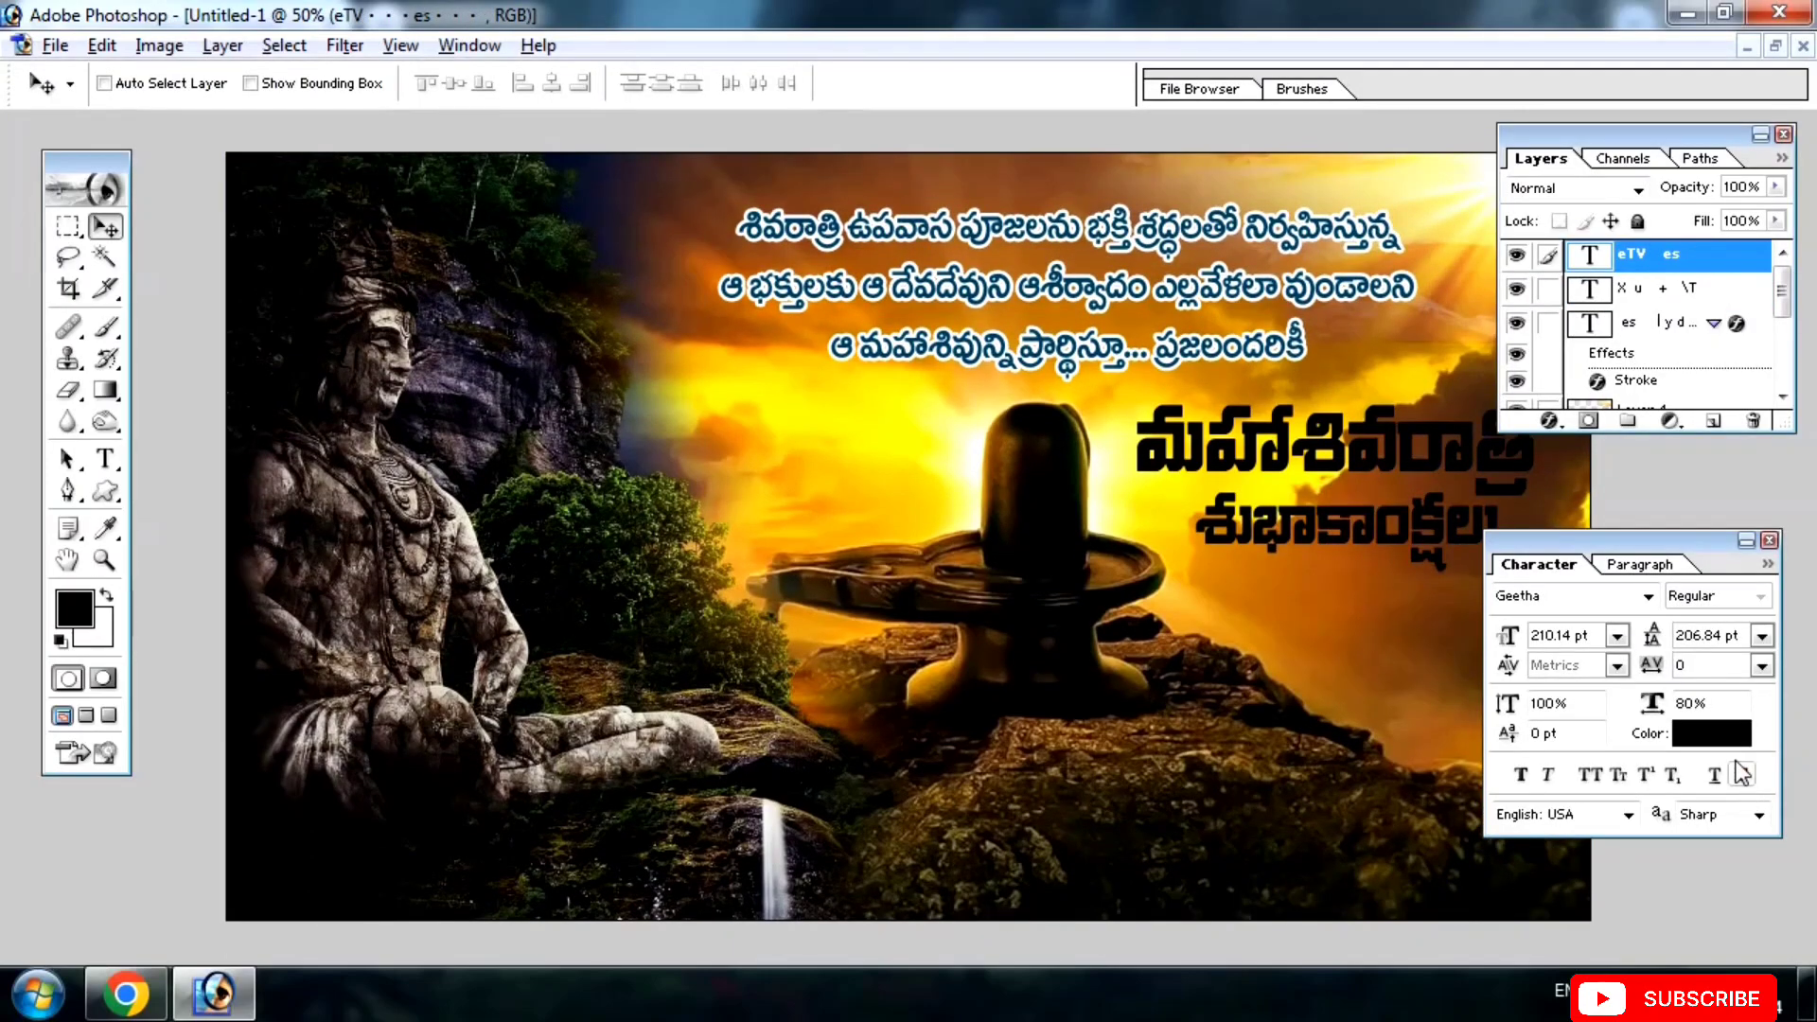
click(1725, 735)
click(954, 322)
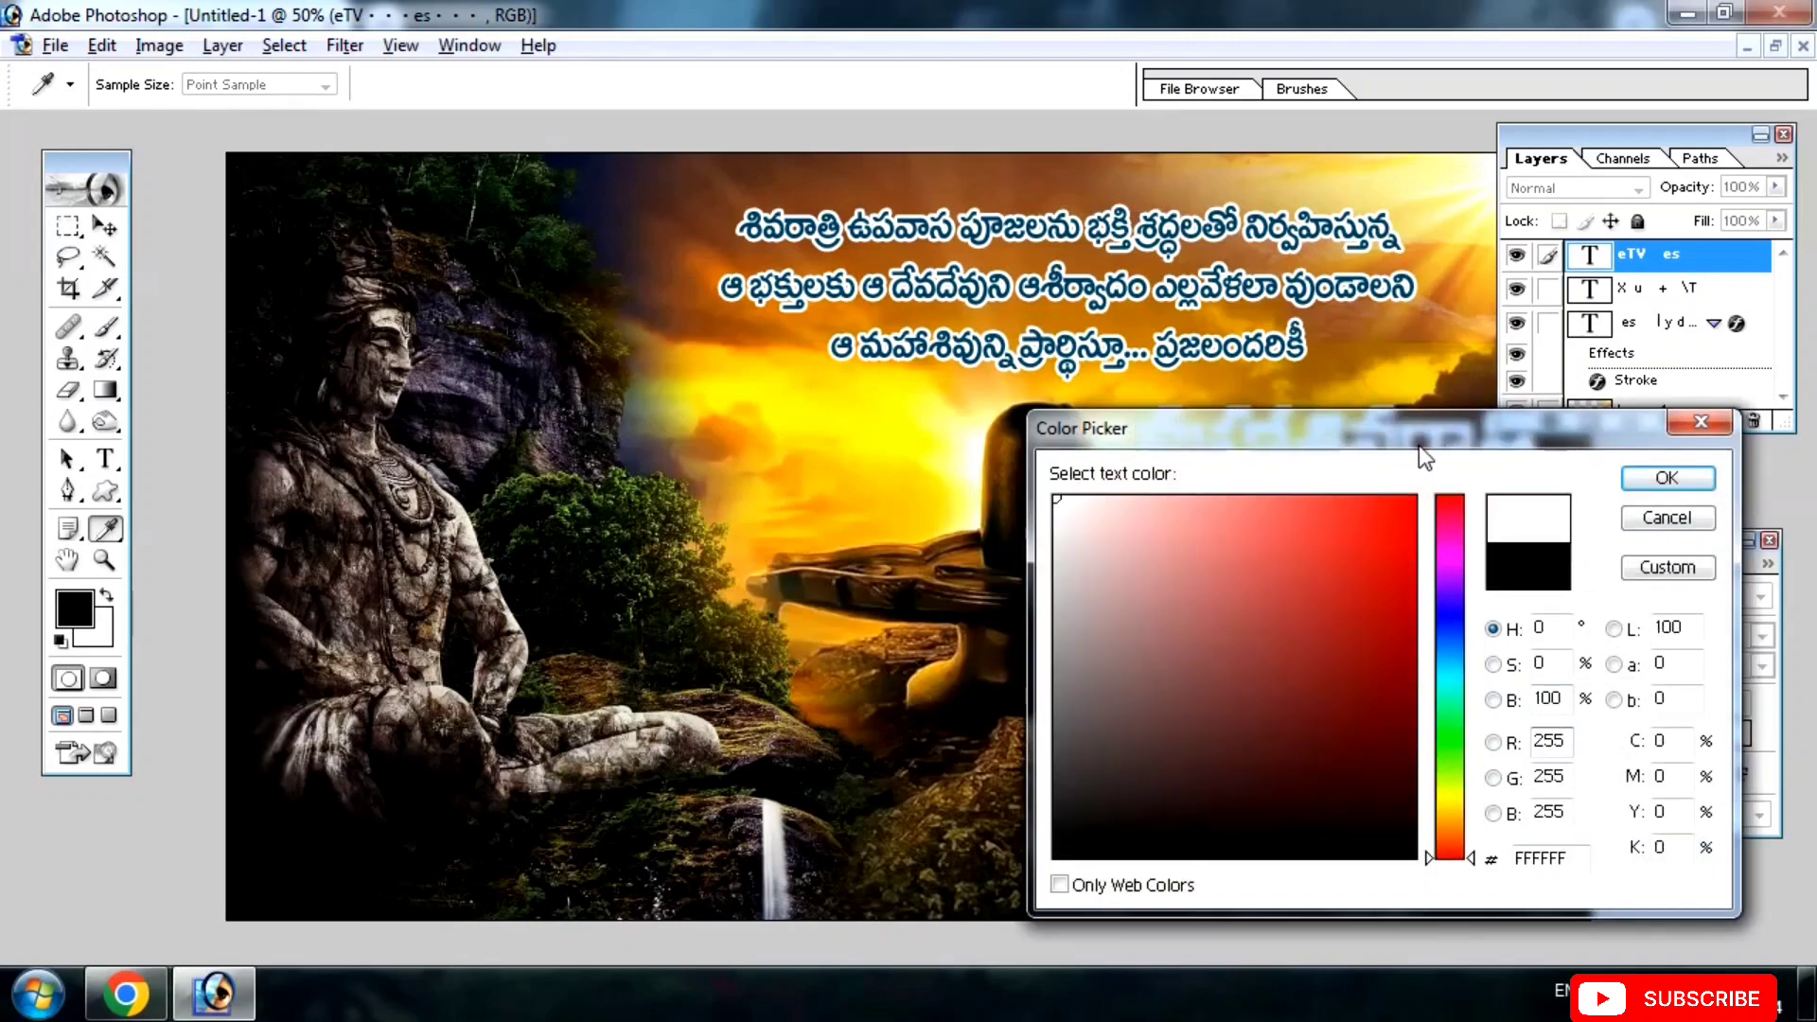
drag(1420, 447, 510, 438)
click(791, 473)
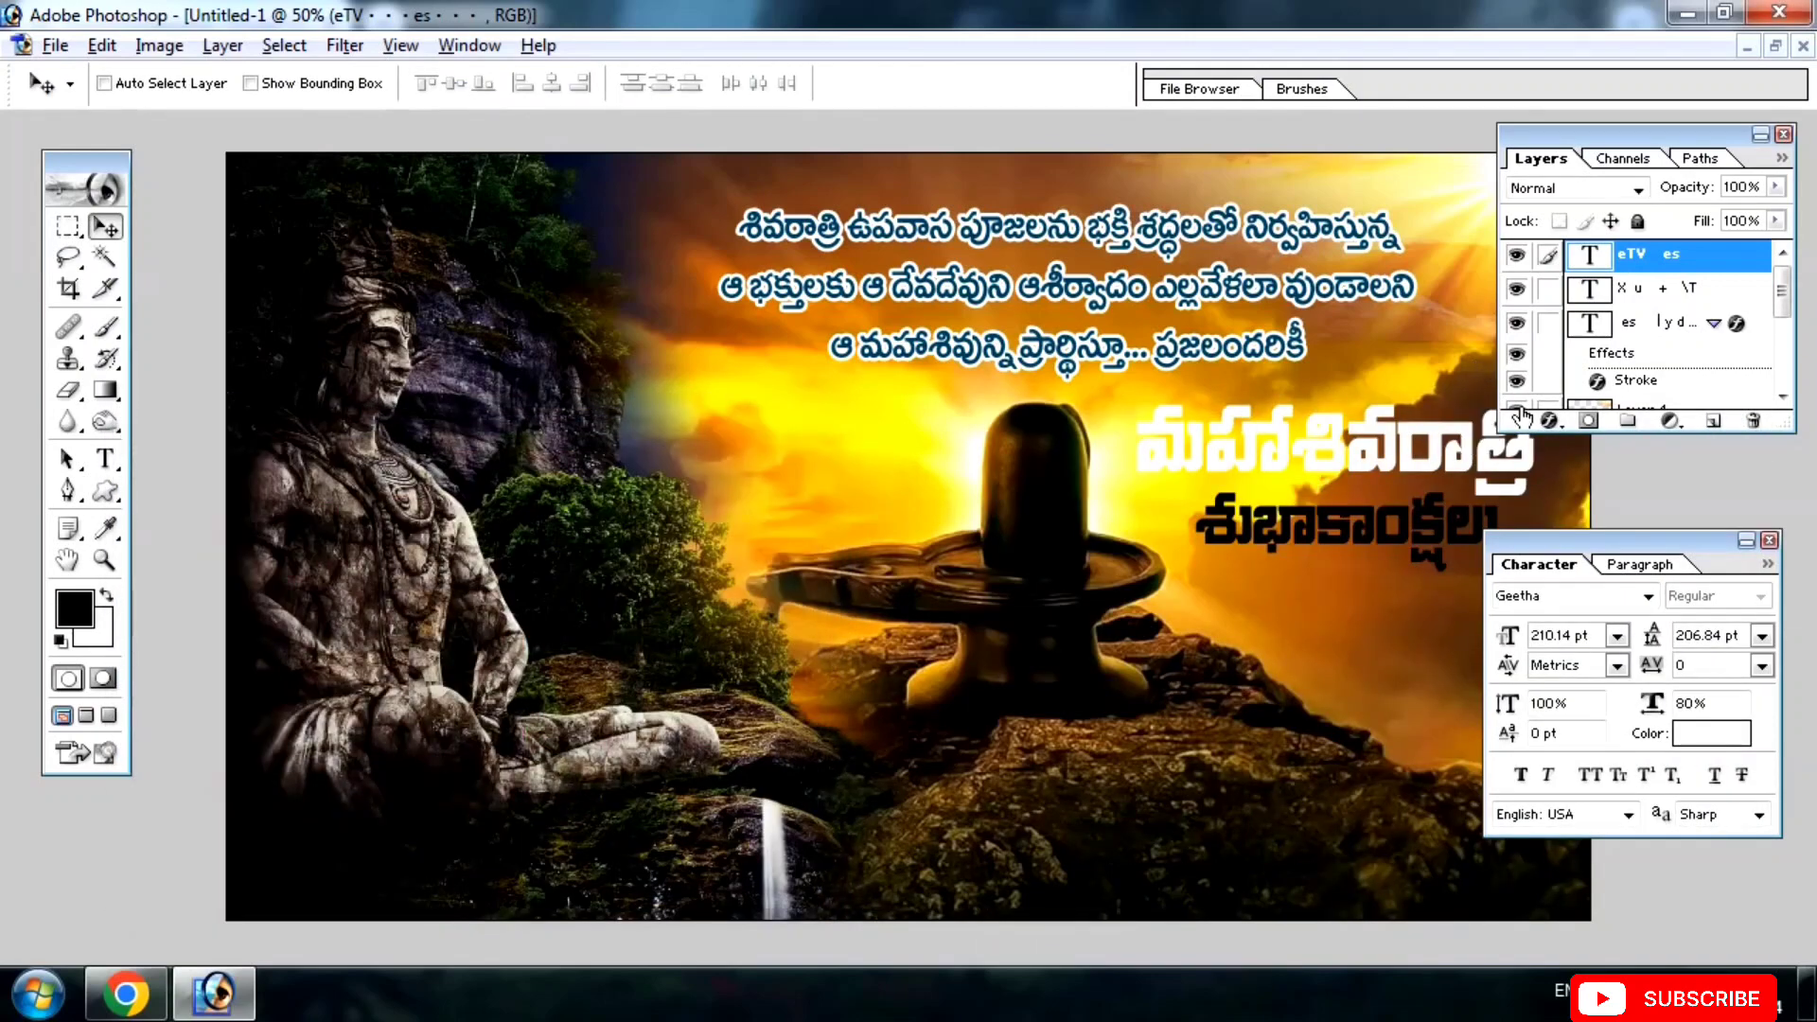
Add a drop shadow to the మహాశివరాత్రి text layer and set its shadow color to a dark red.
click(1550, 423)
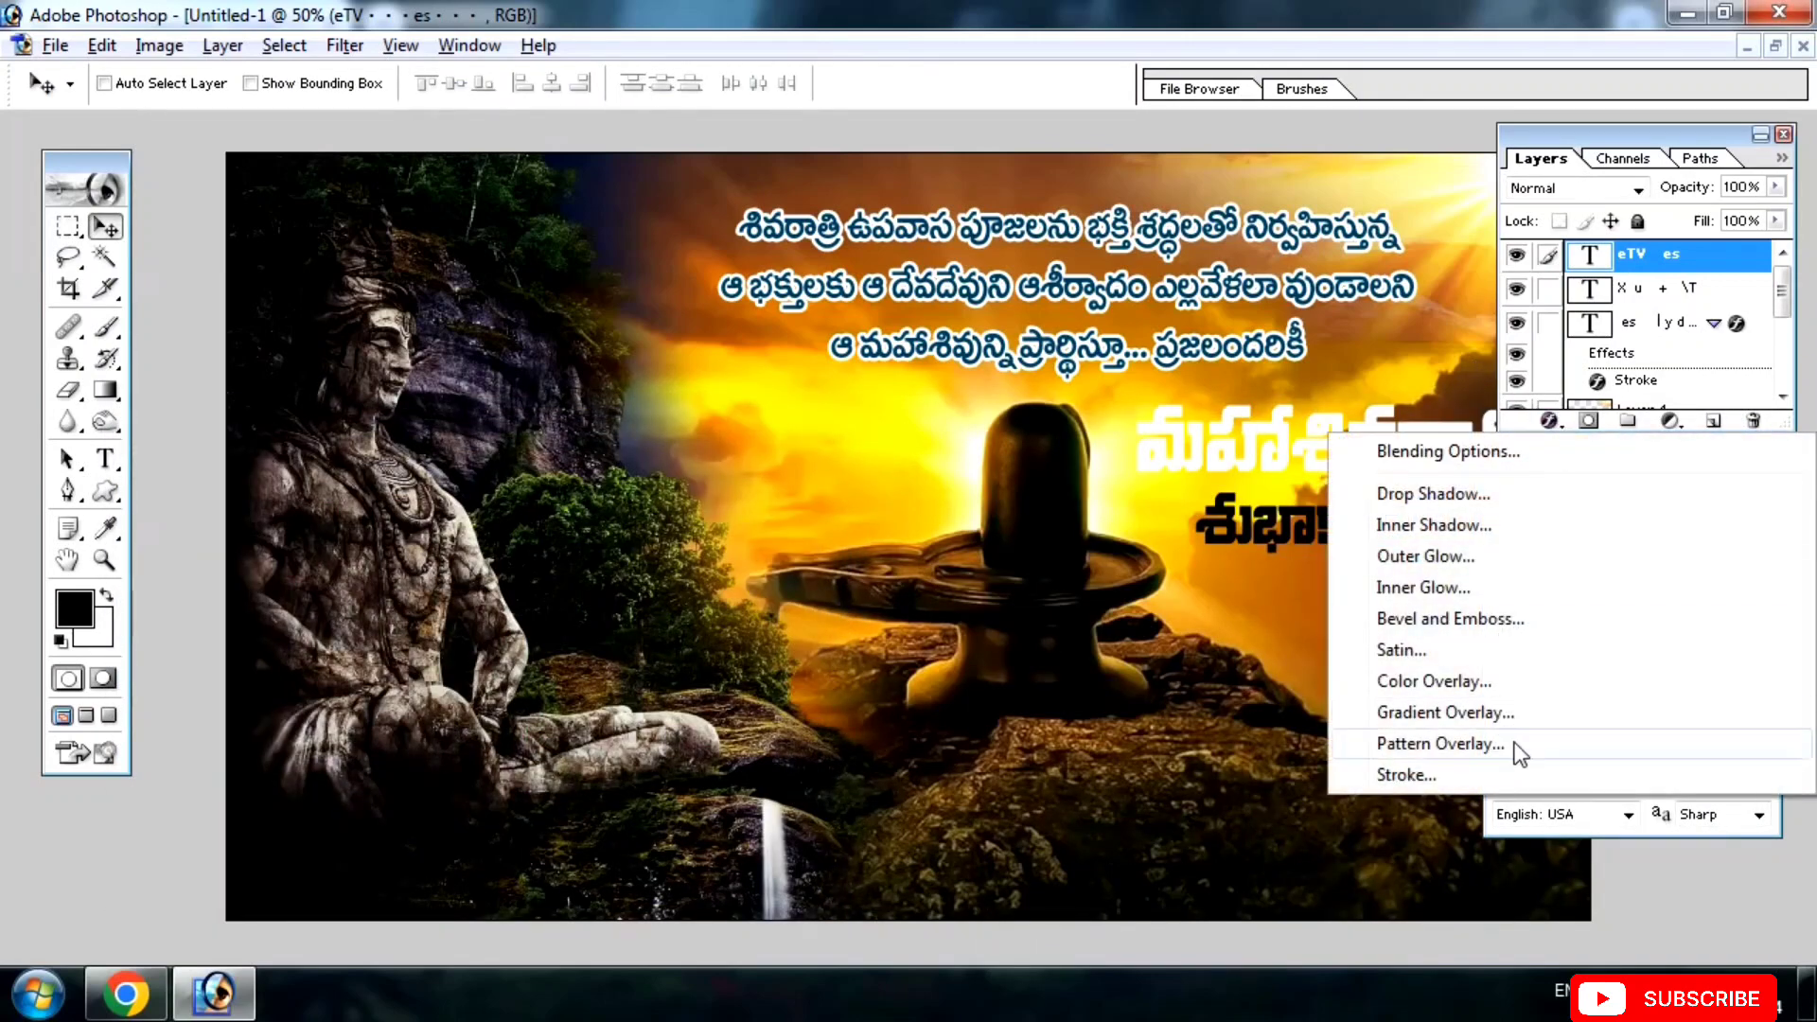
click(1463, 496)
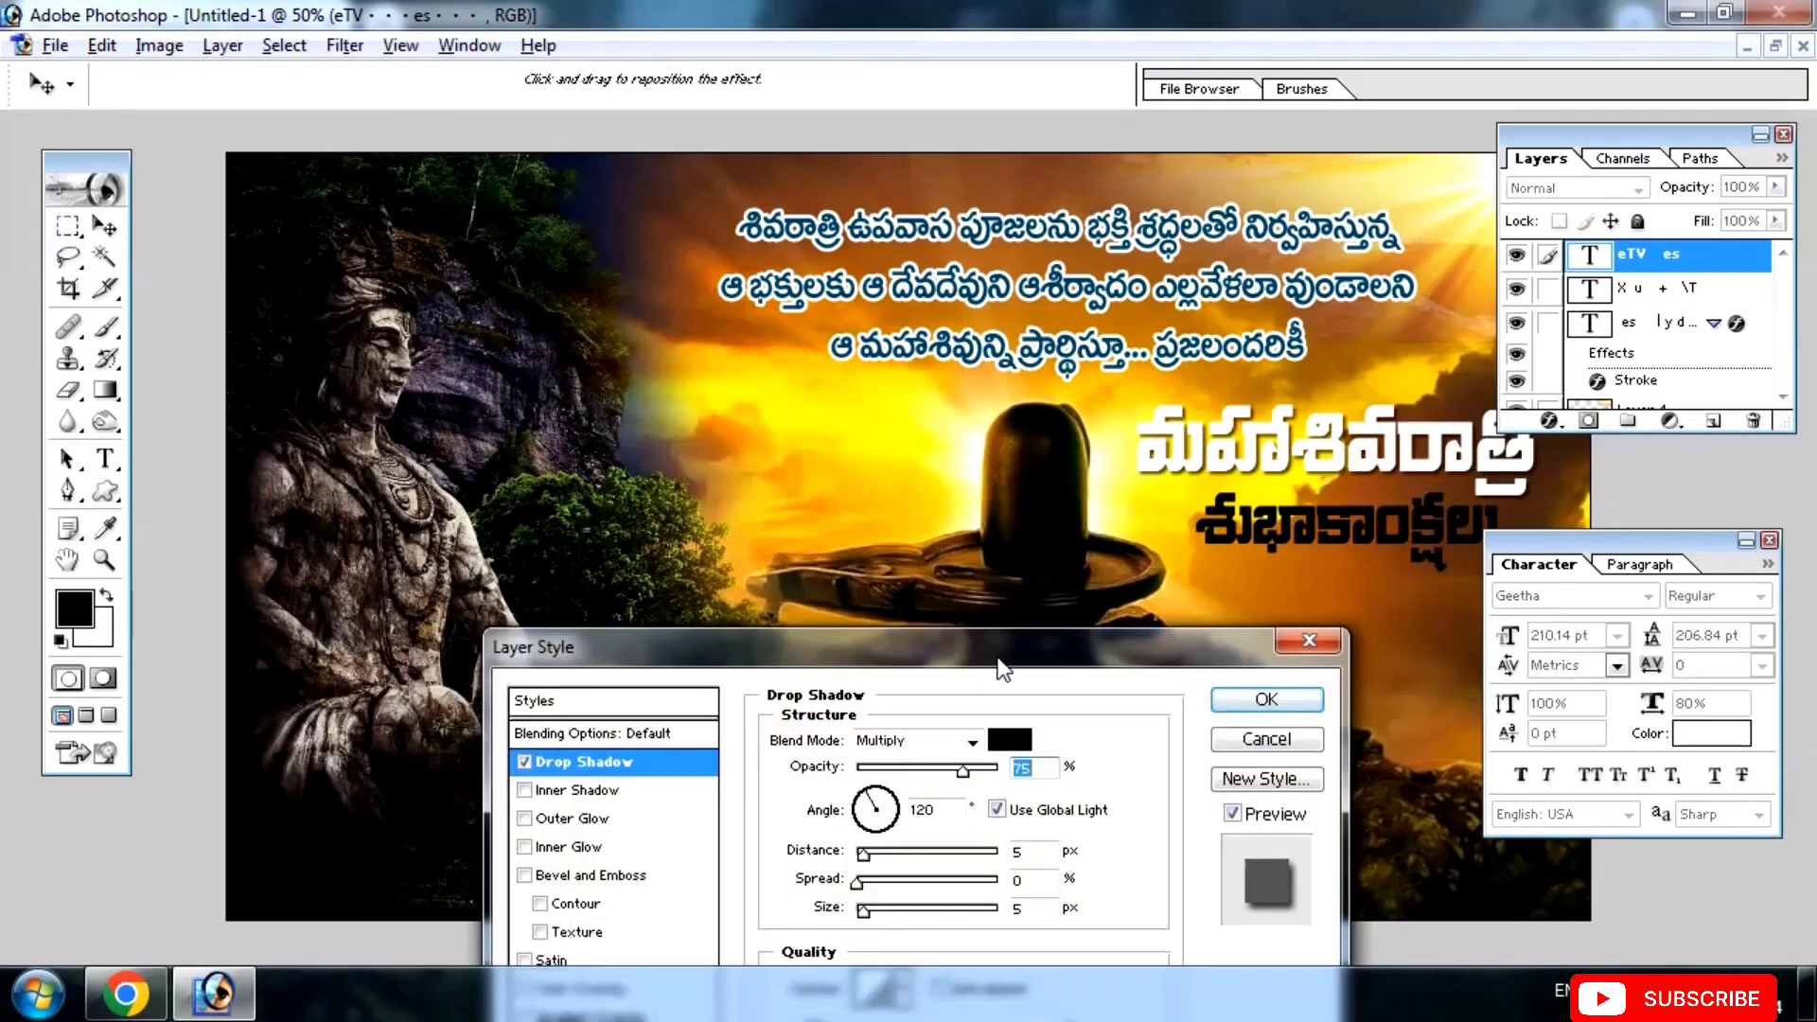
drag(757, 485, 514, 251)
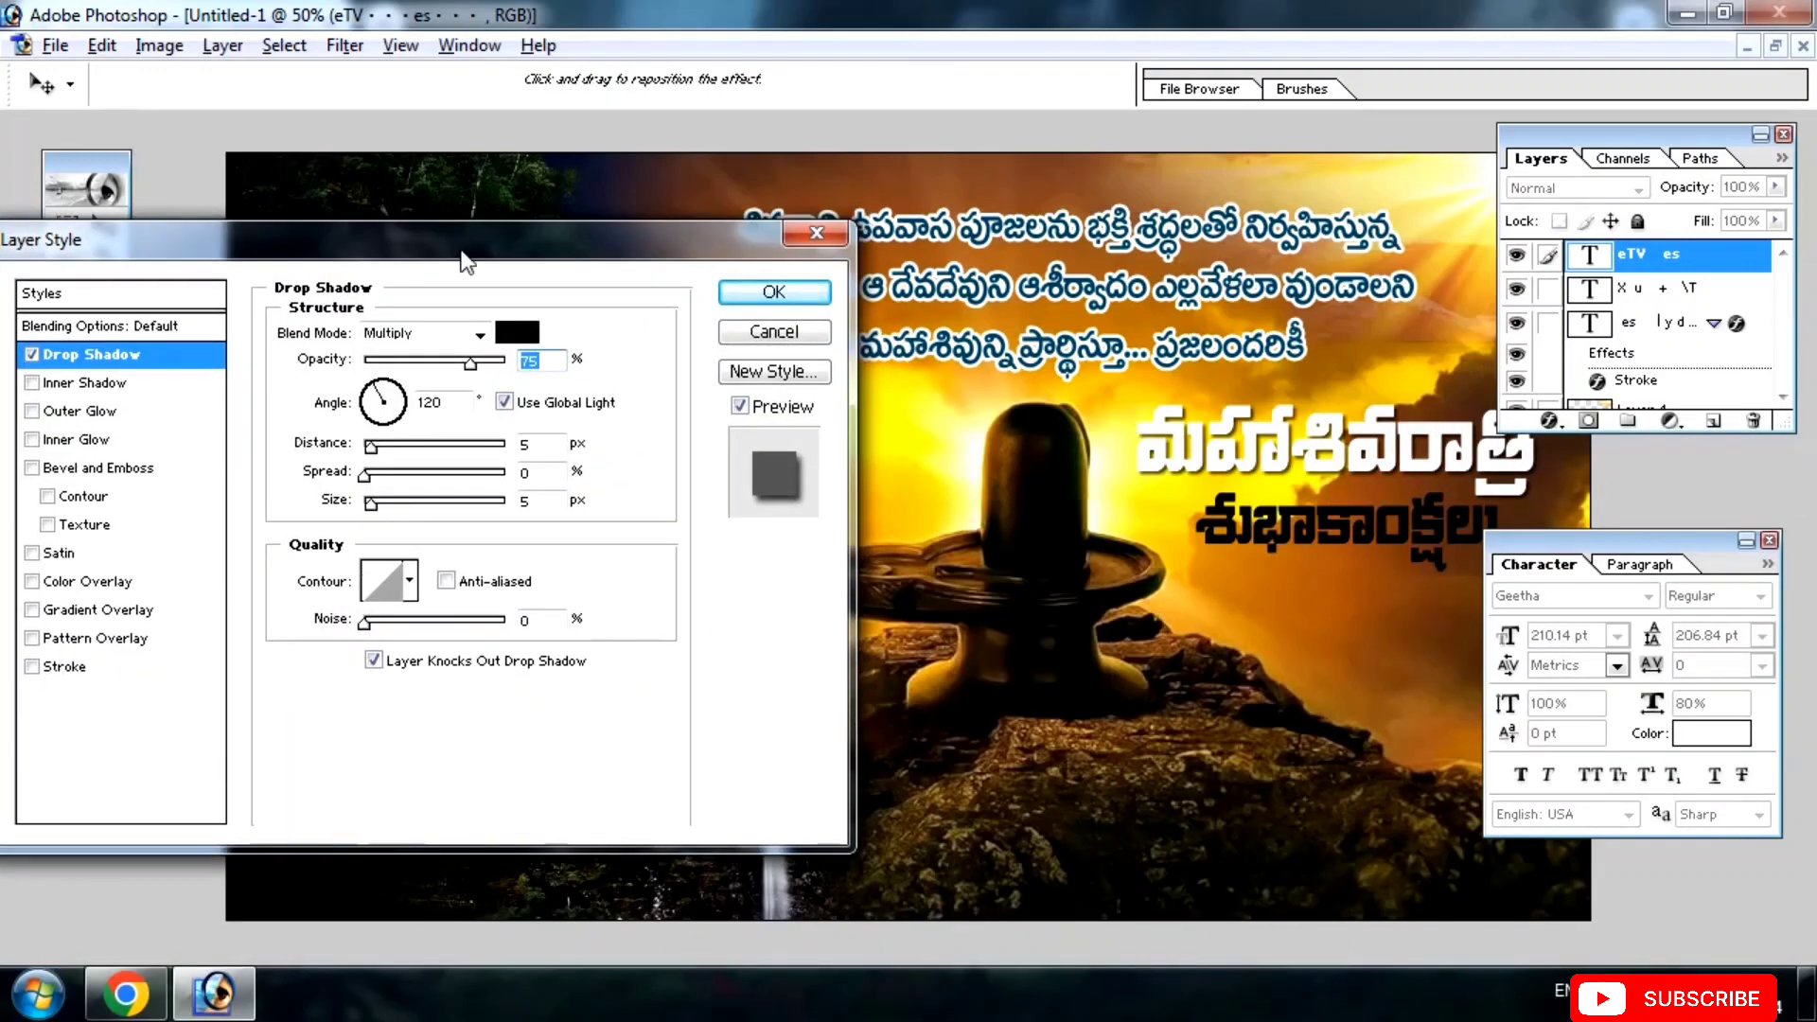
click(520, 333)
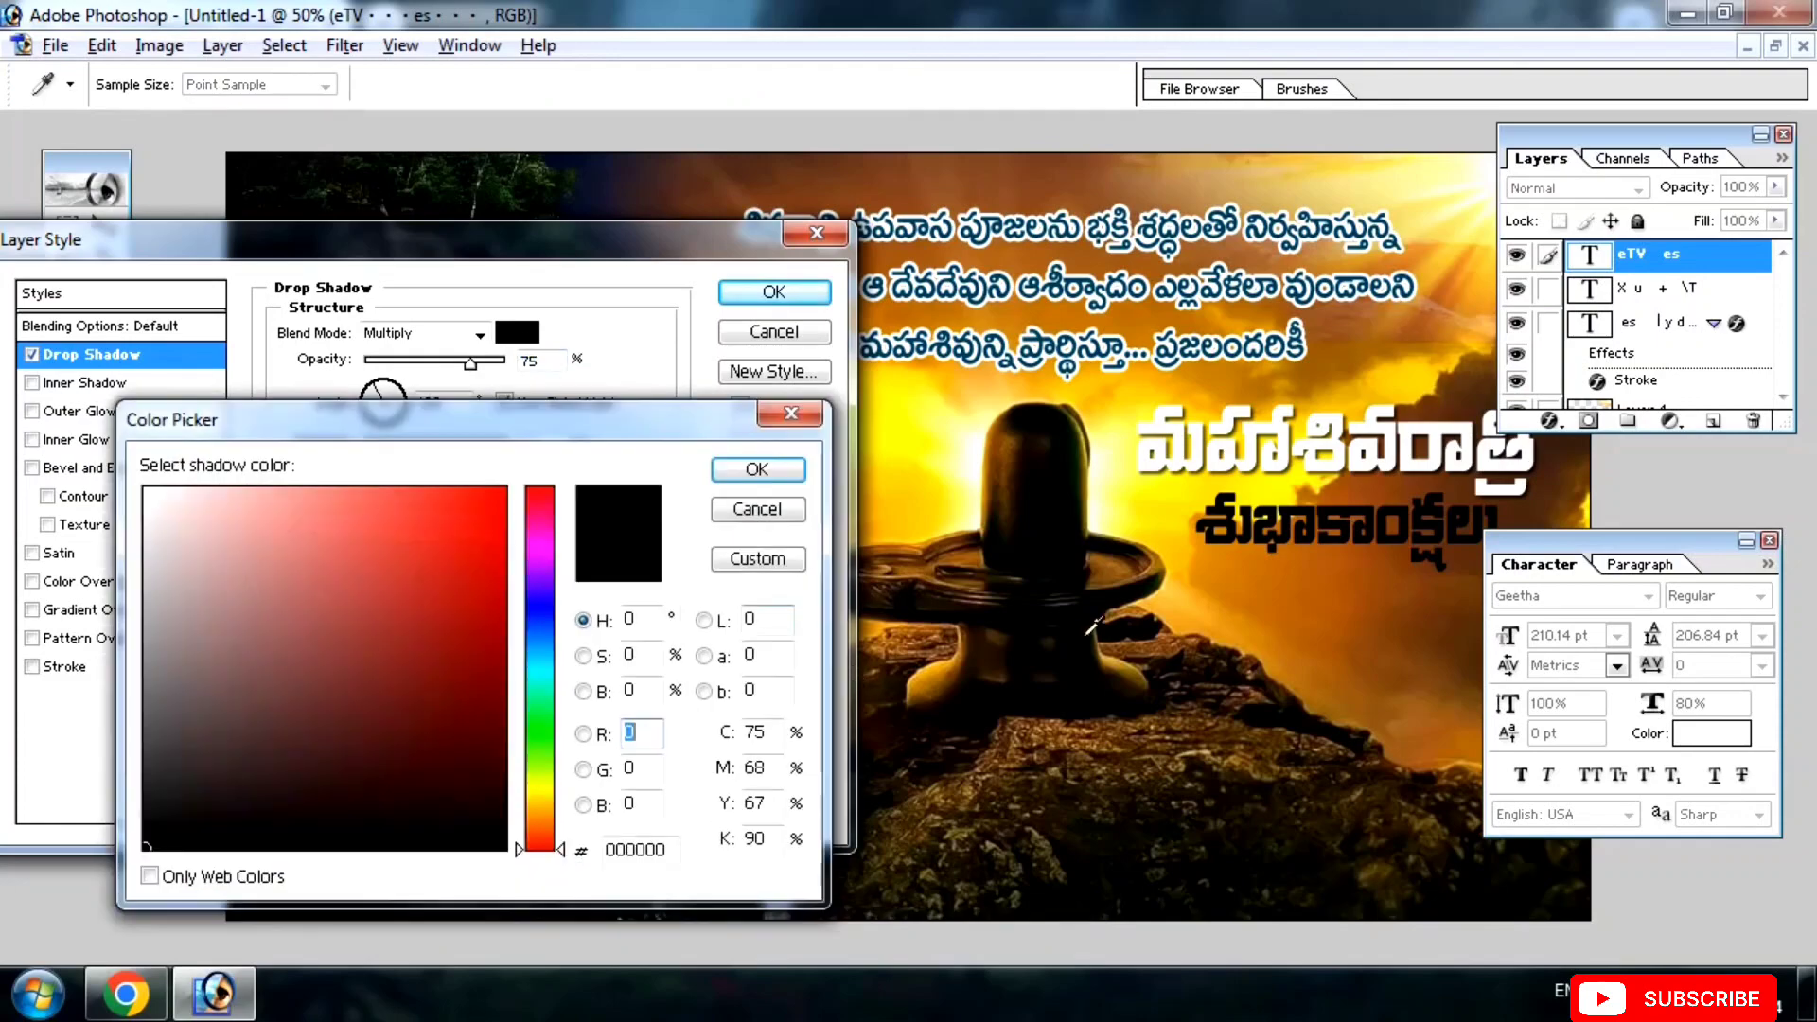
click(935, 213)
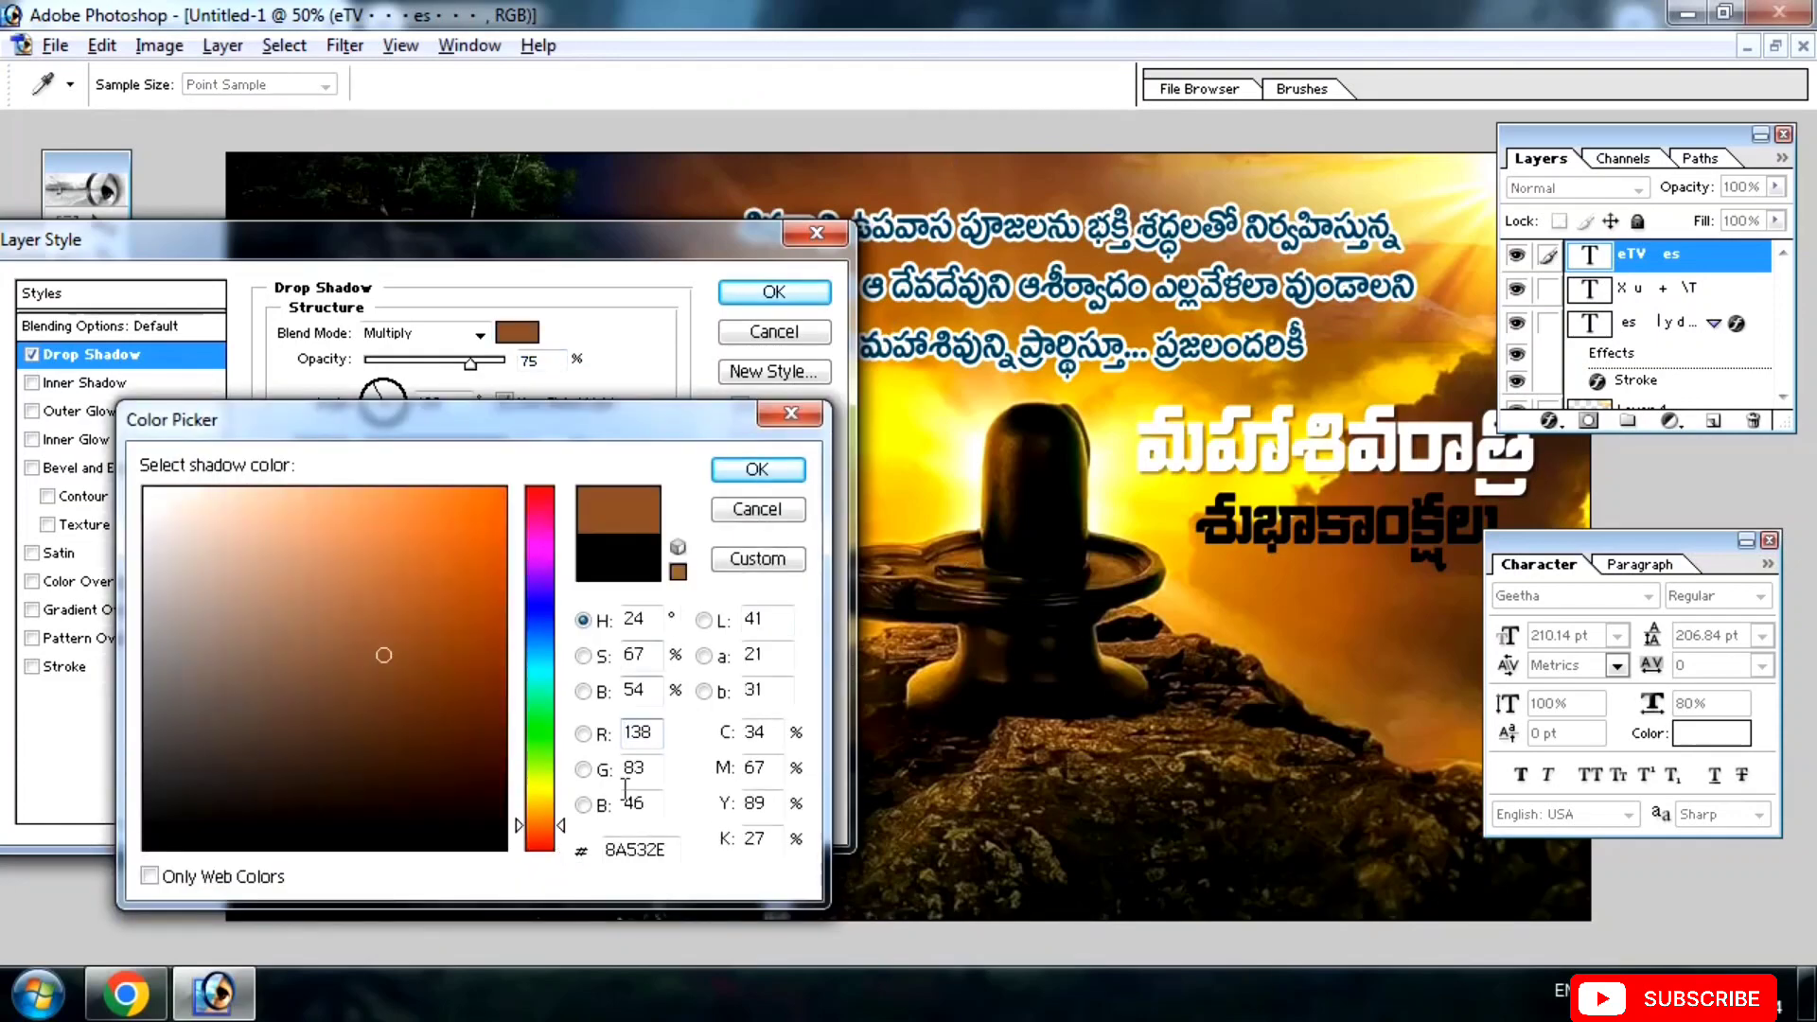
click(934, 215)
click(500, 740)
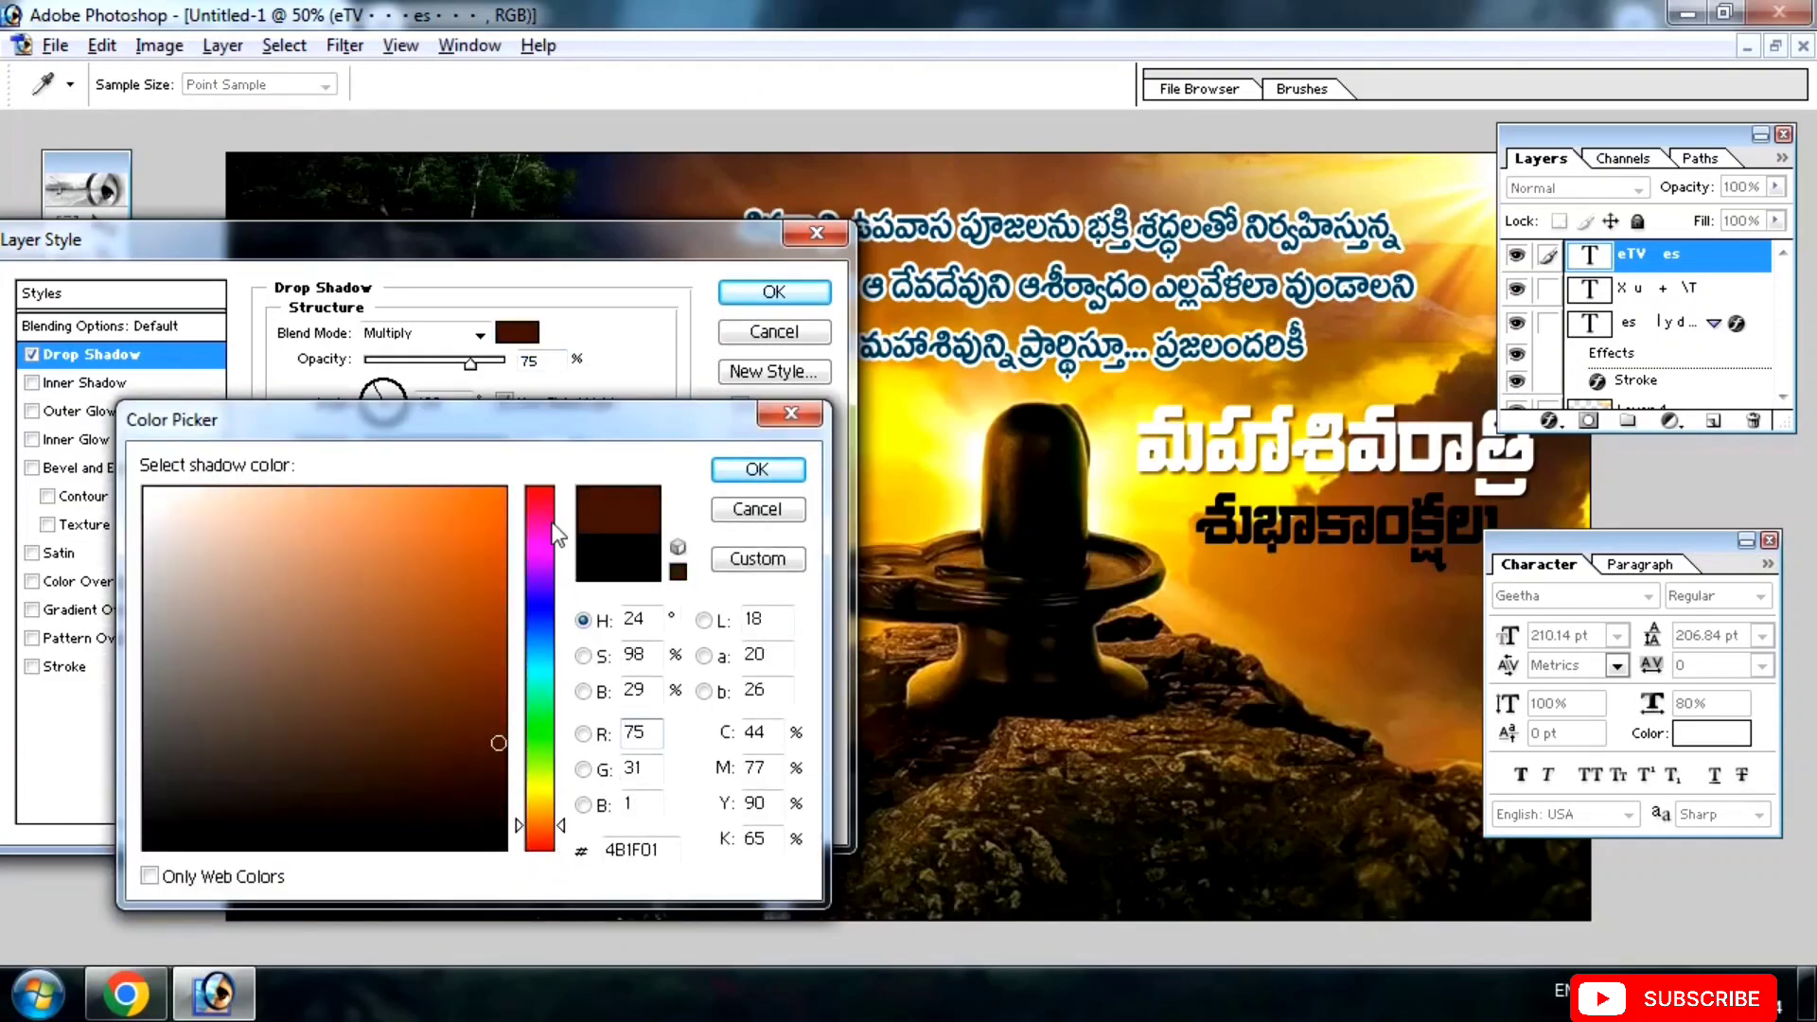
drag(559, 535, 532, 473)
click(506, 488)
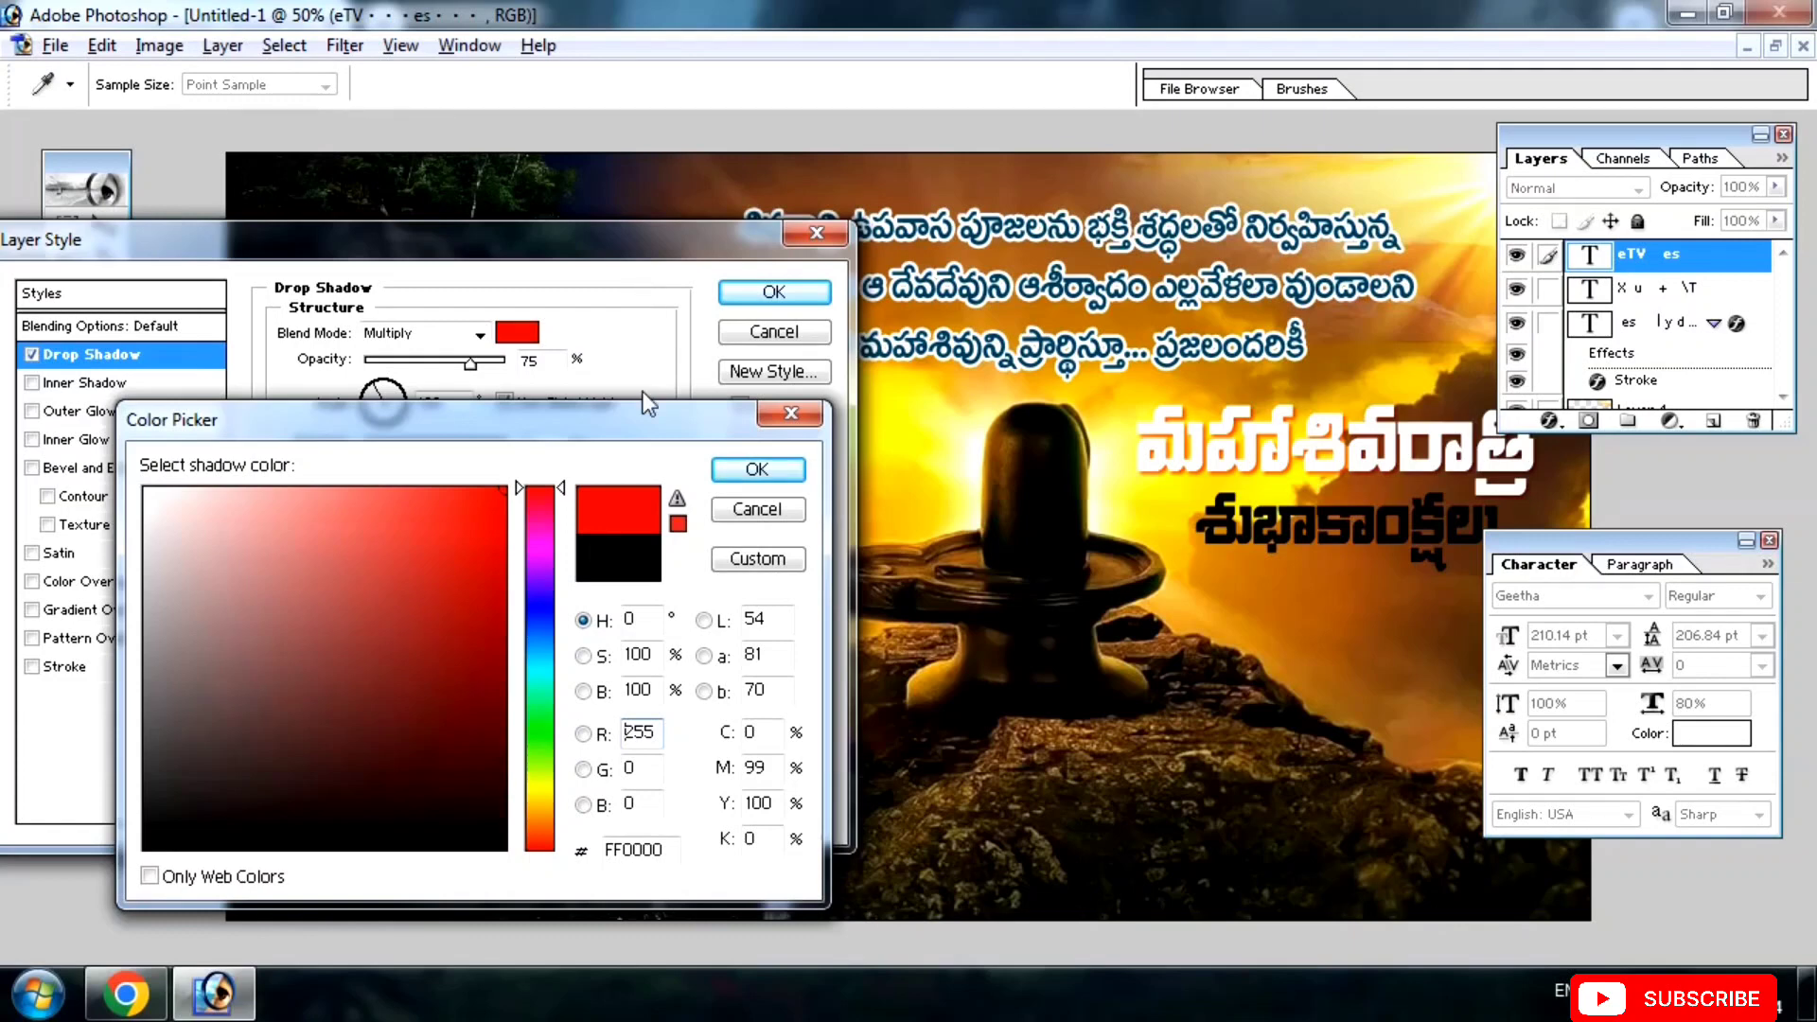
click(496, 739)
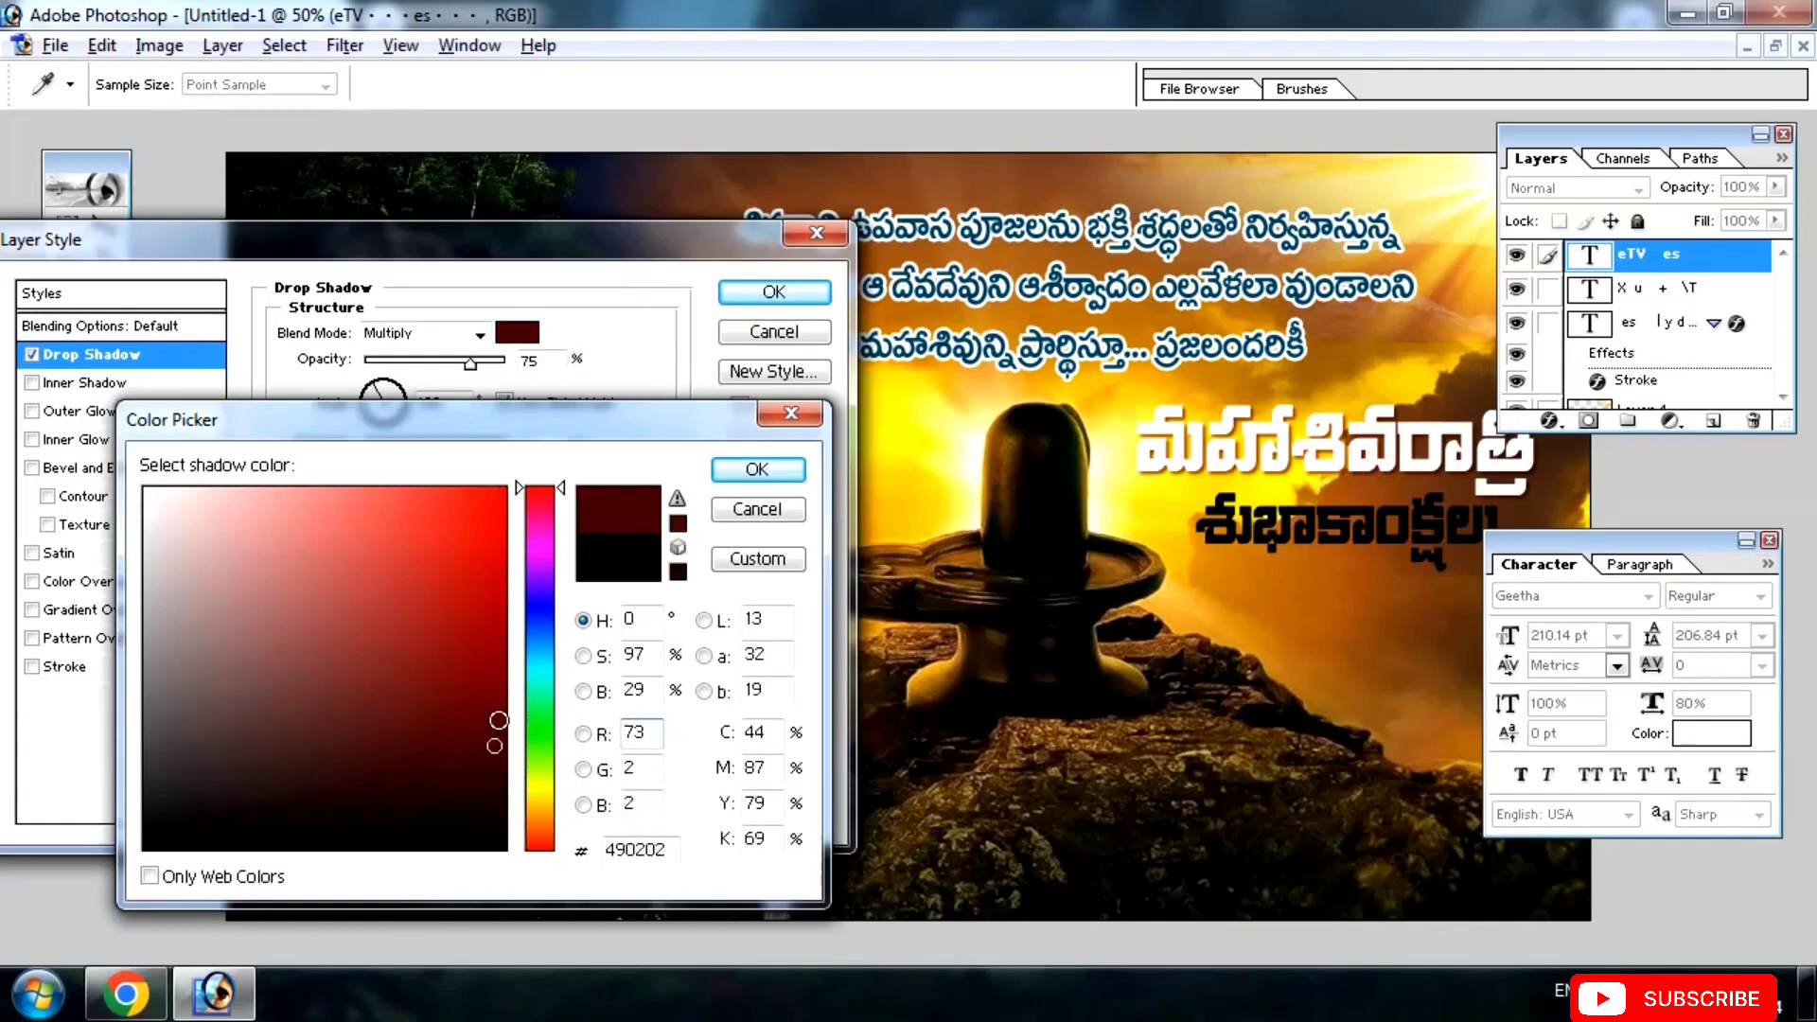
click(499, 689)
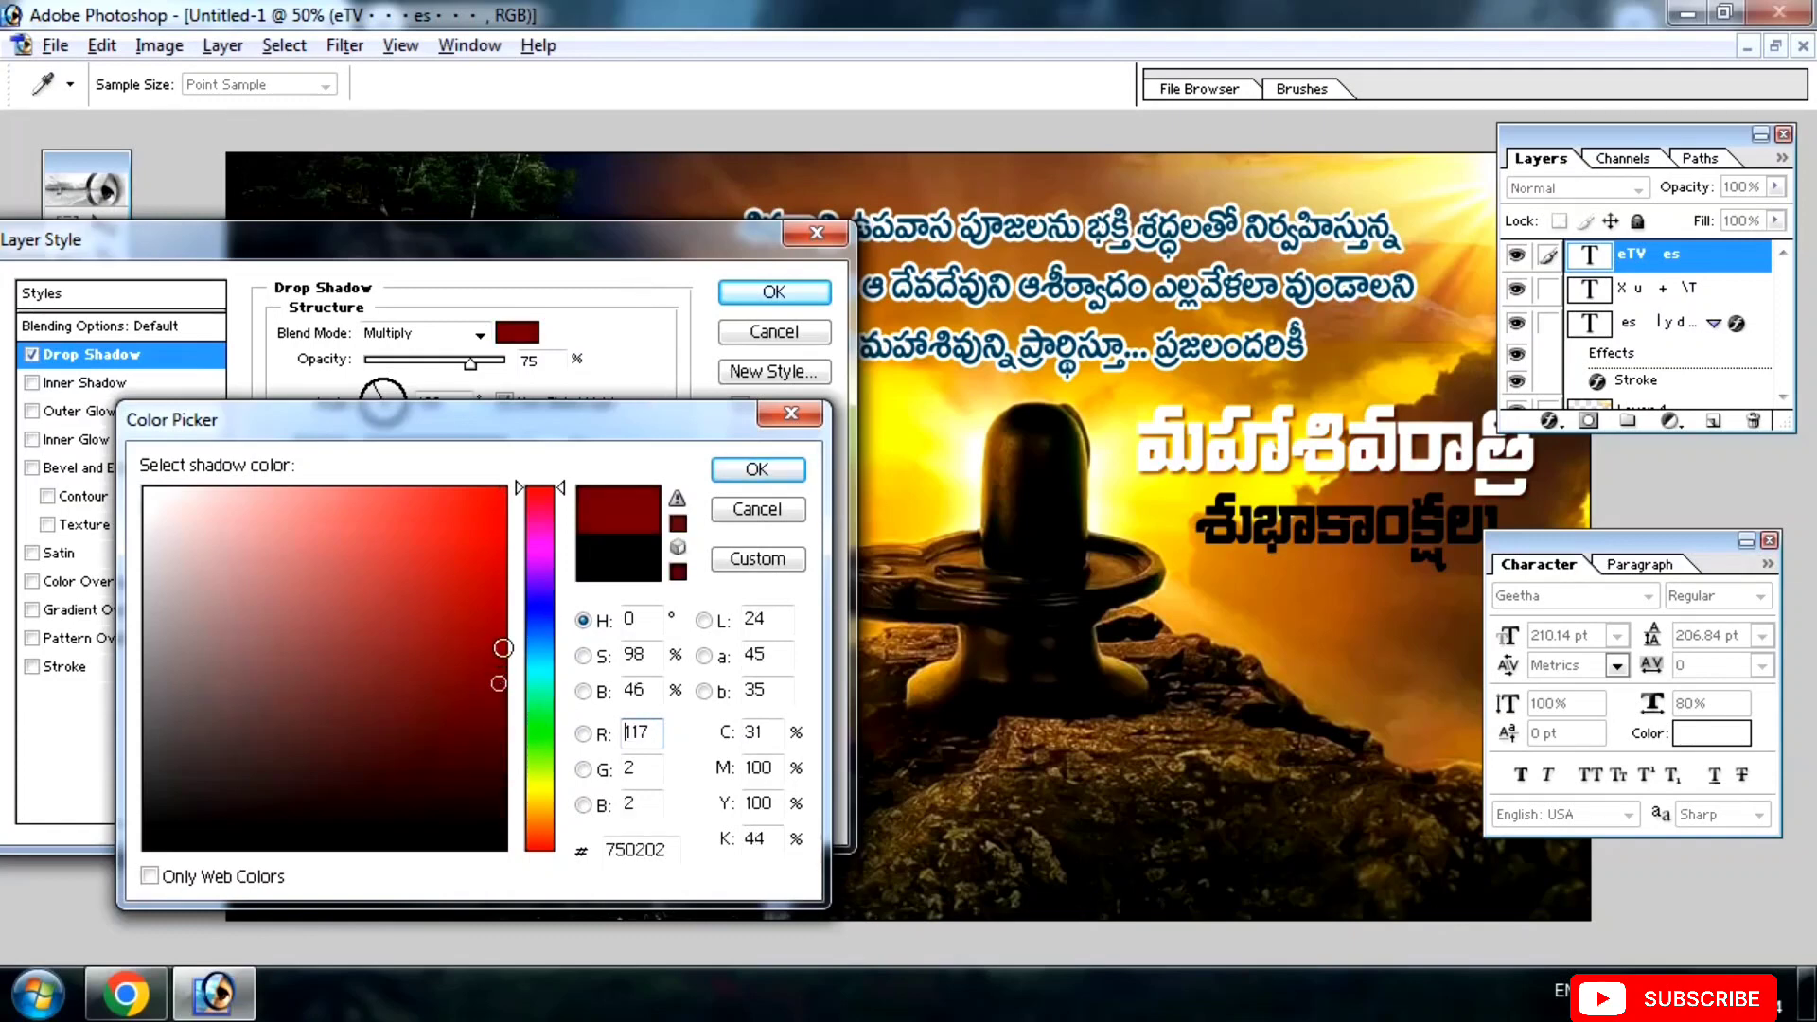
click(757, 469)
Add a linear gradient overlay to the మహాశివరాత్రి text using the dark red, orange and yellow preset.
click(176, 611)
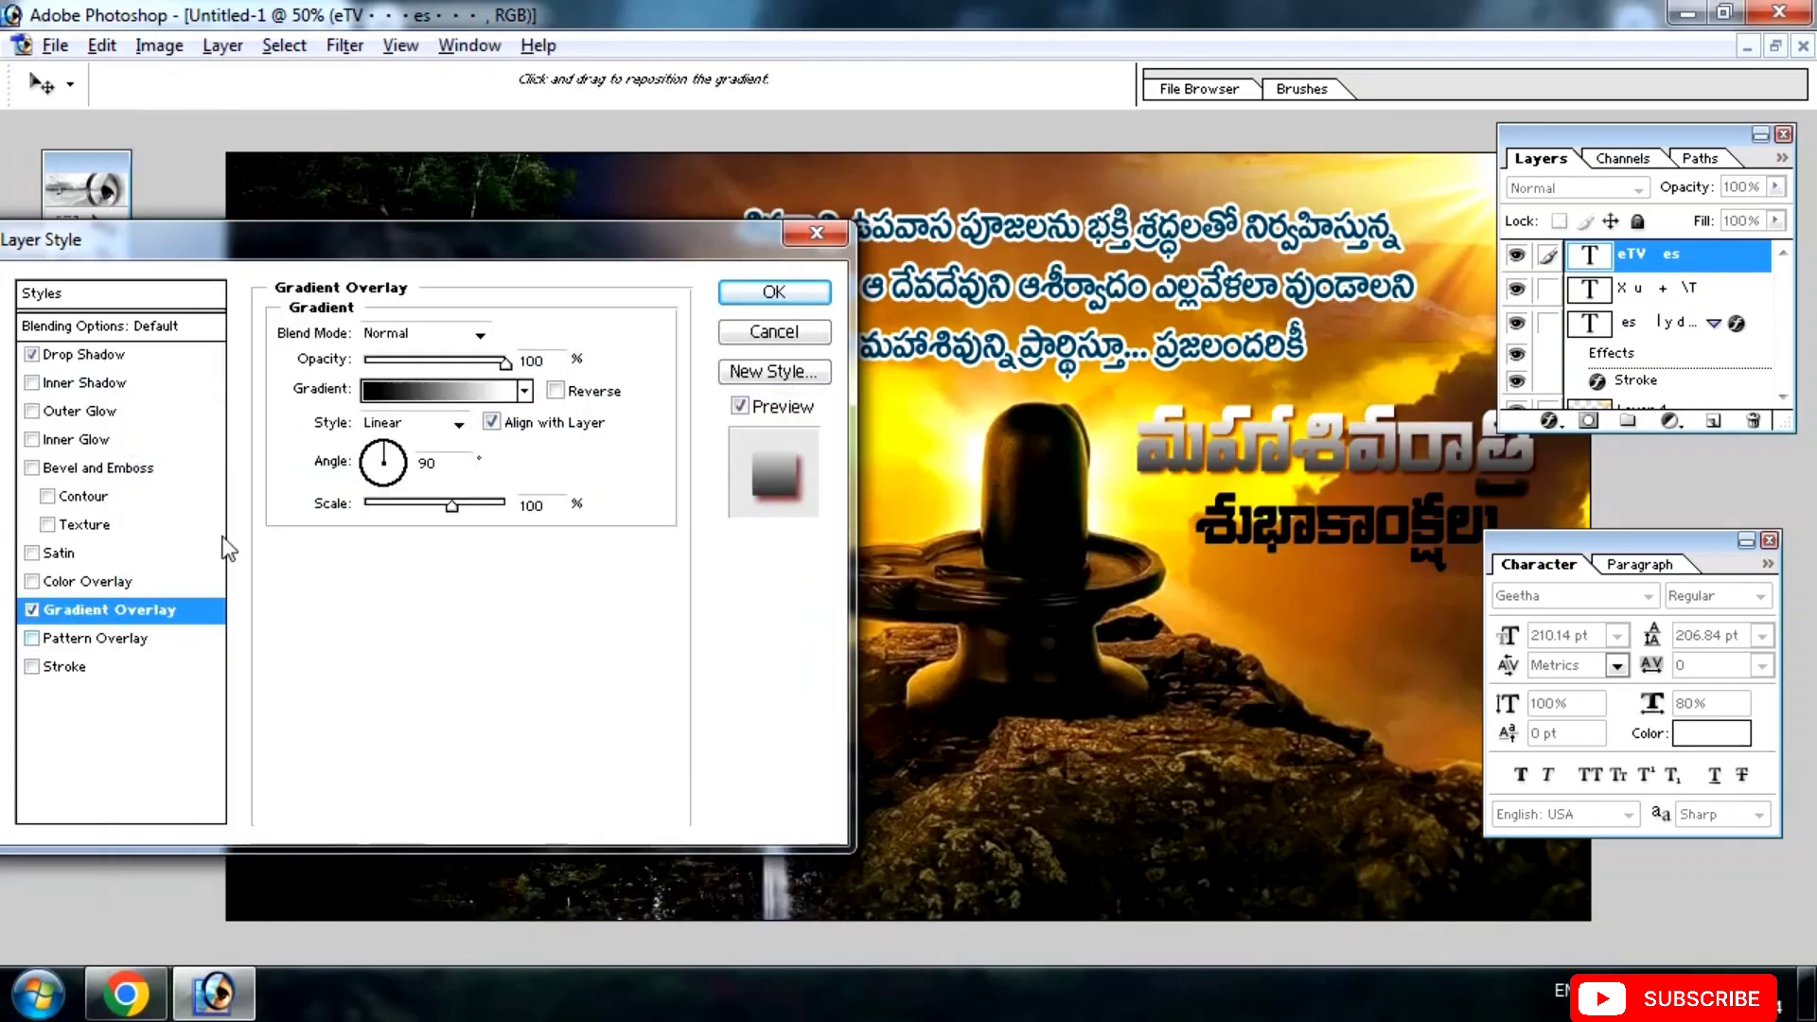
click(410, 398)
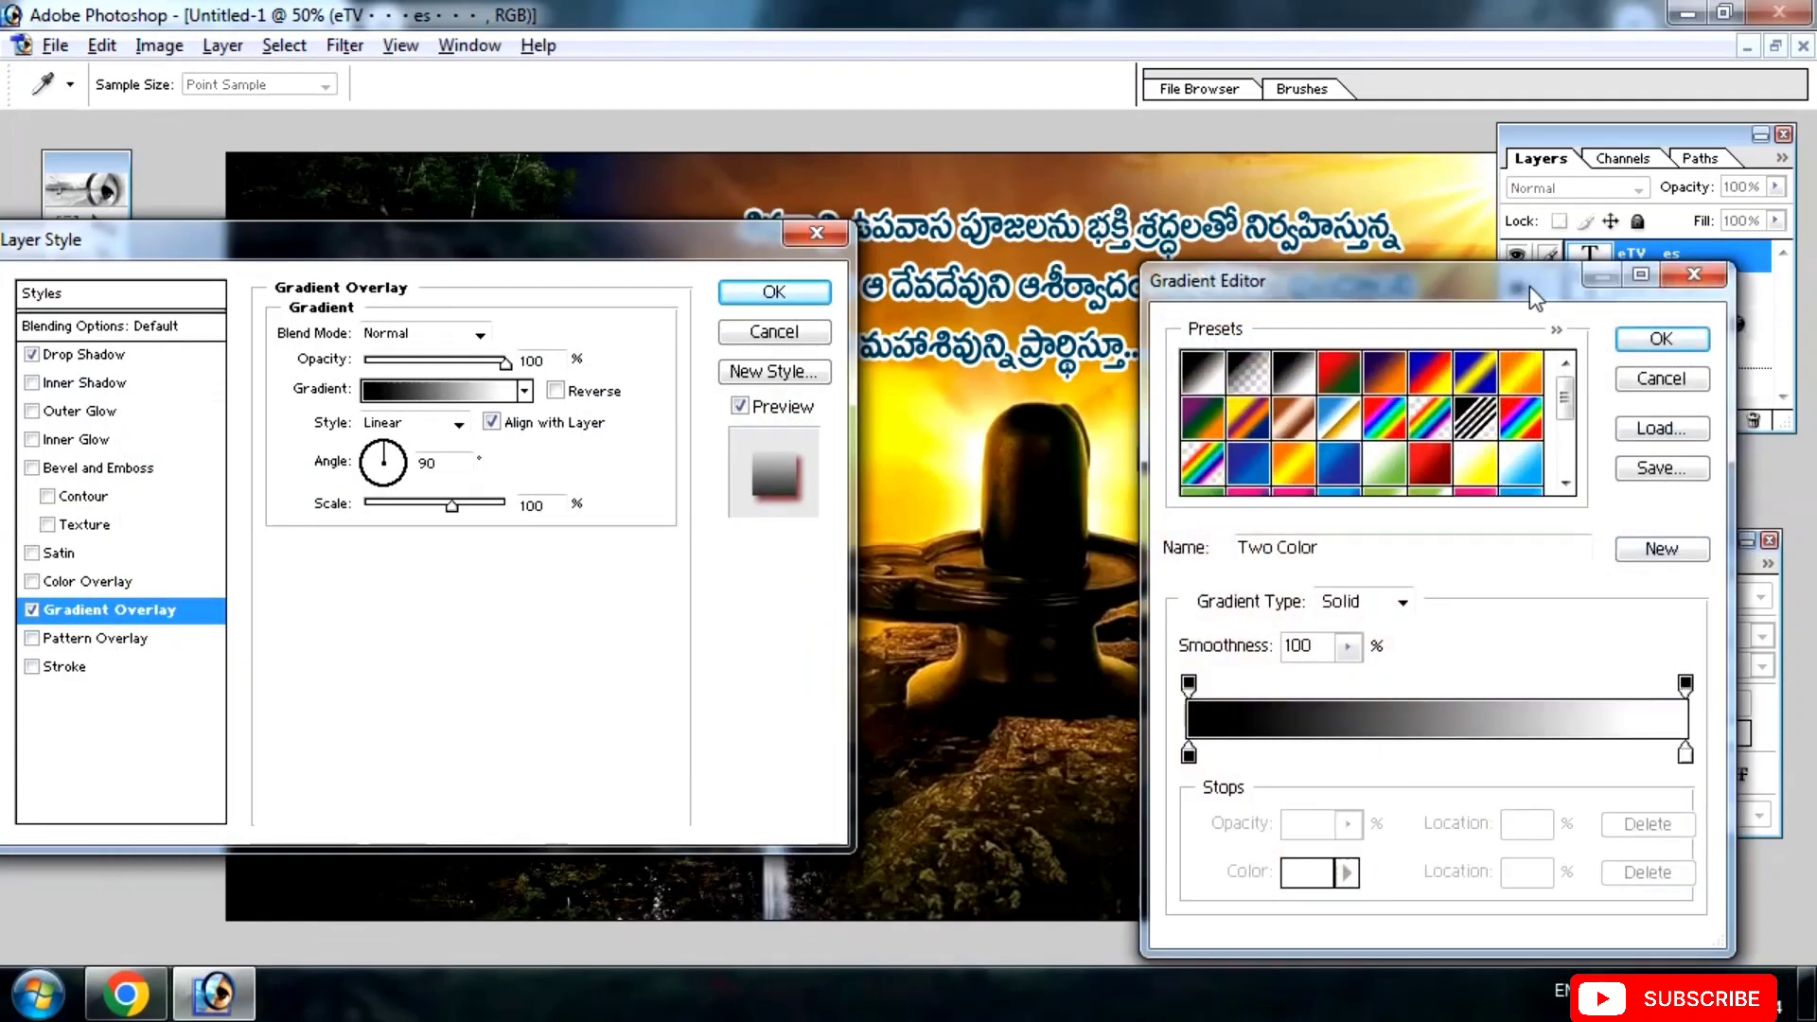
drag(1529, 286, 454, 354)
click(401, 539)
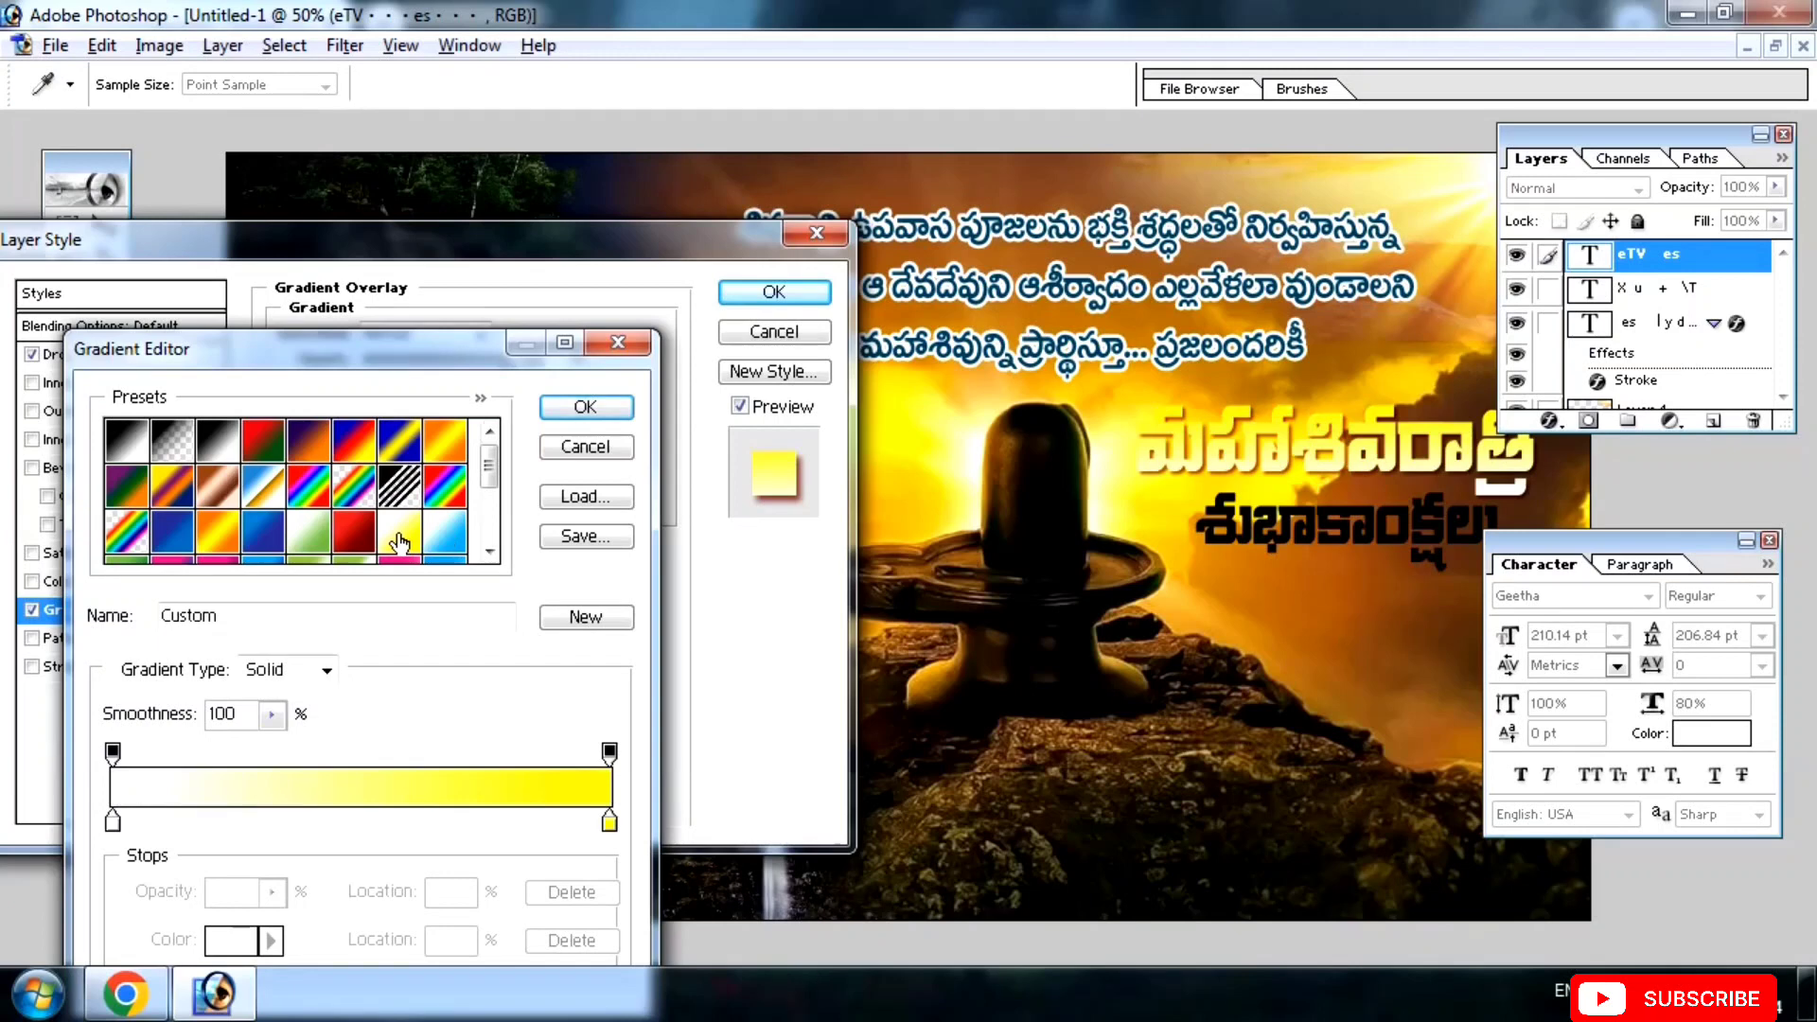
click(315, 536)
click(467, 539)
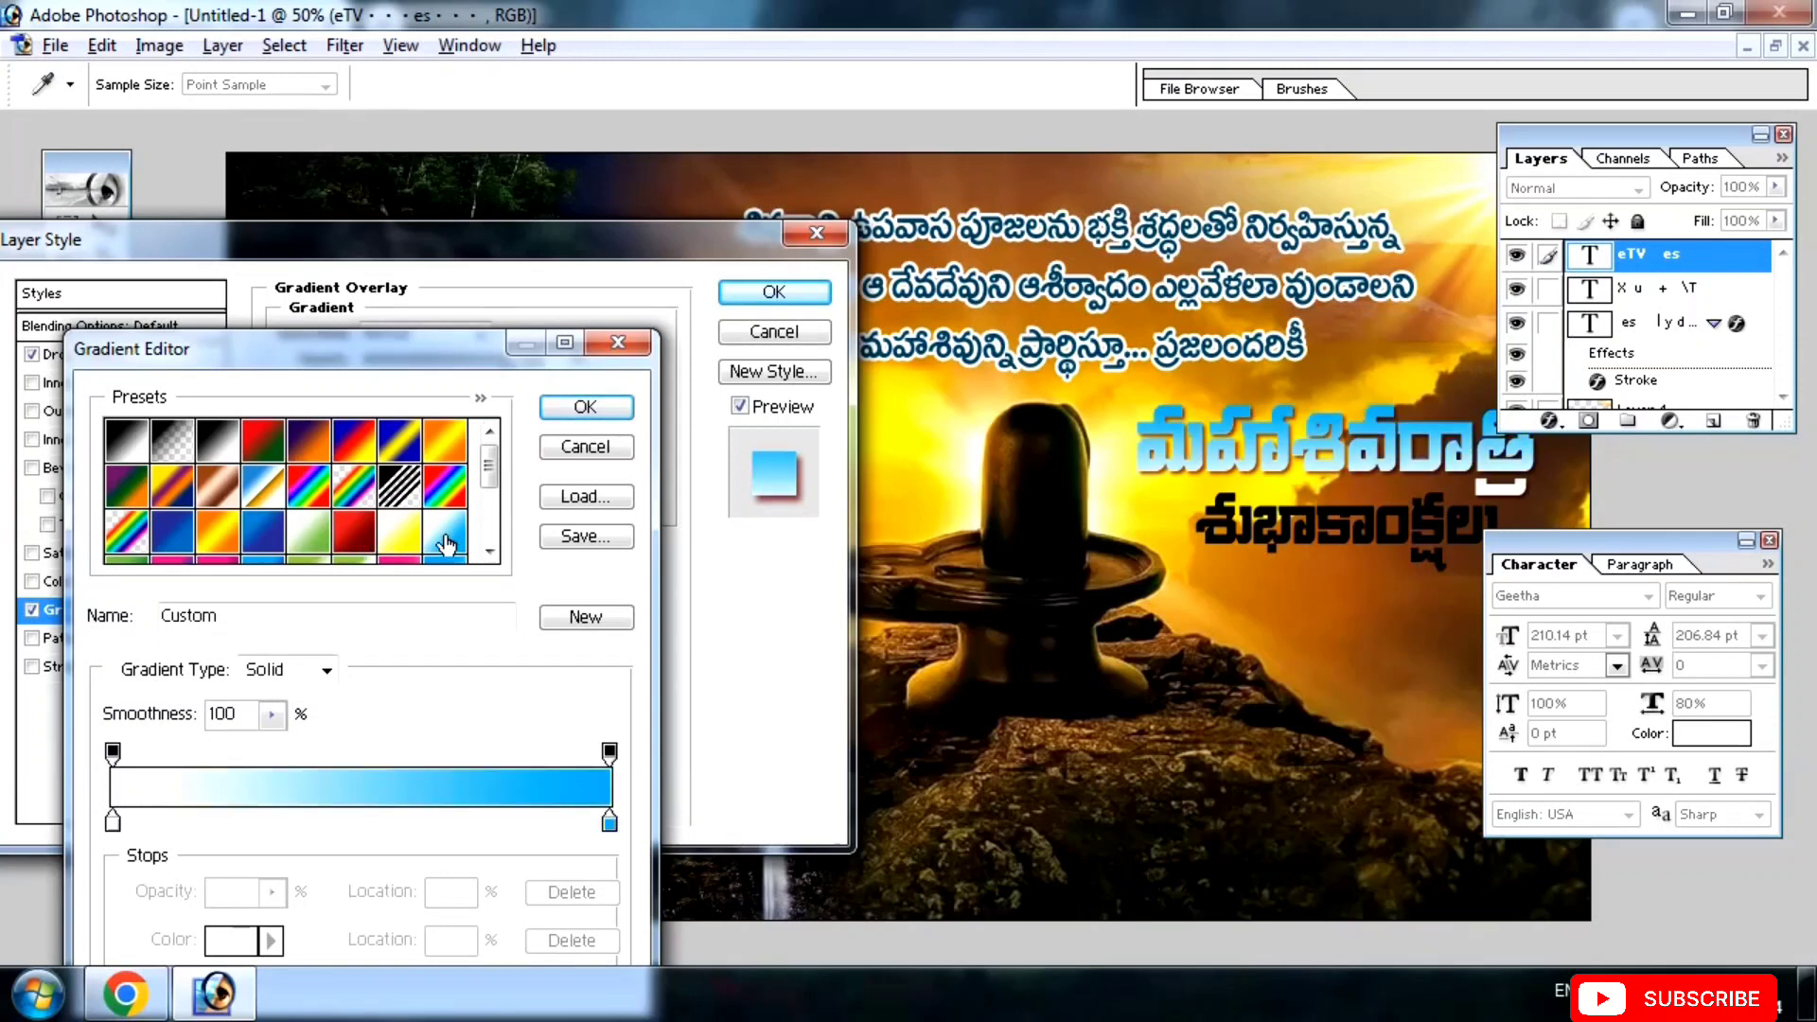
click(490, 504)
drag(492, 505, 491, 532)
click(313, 552)
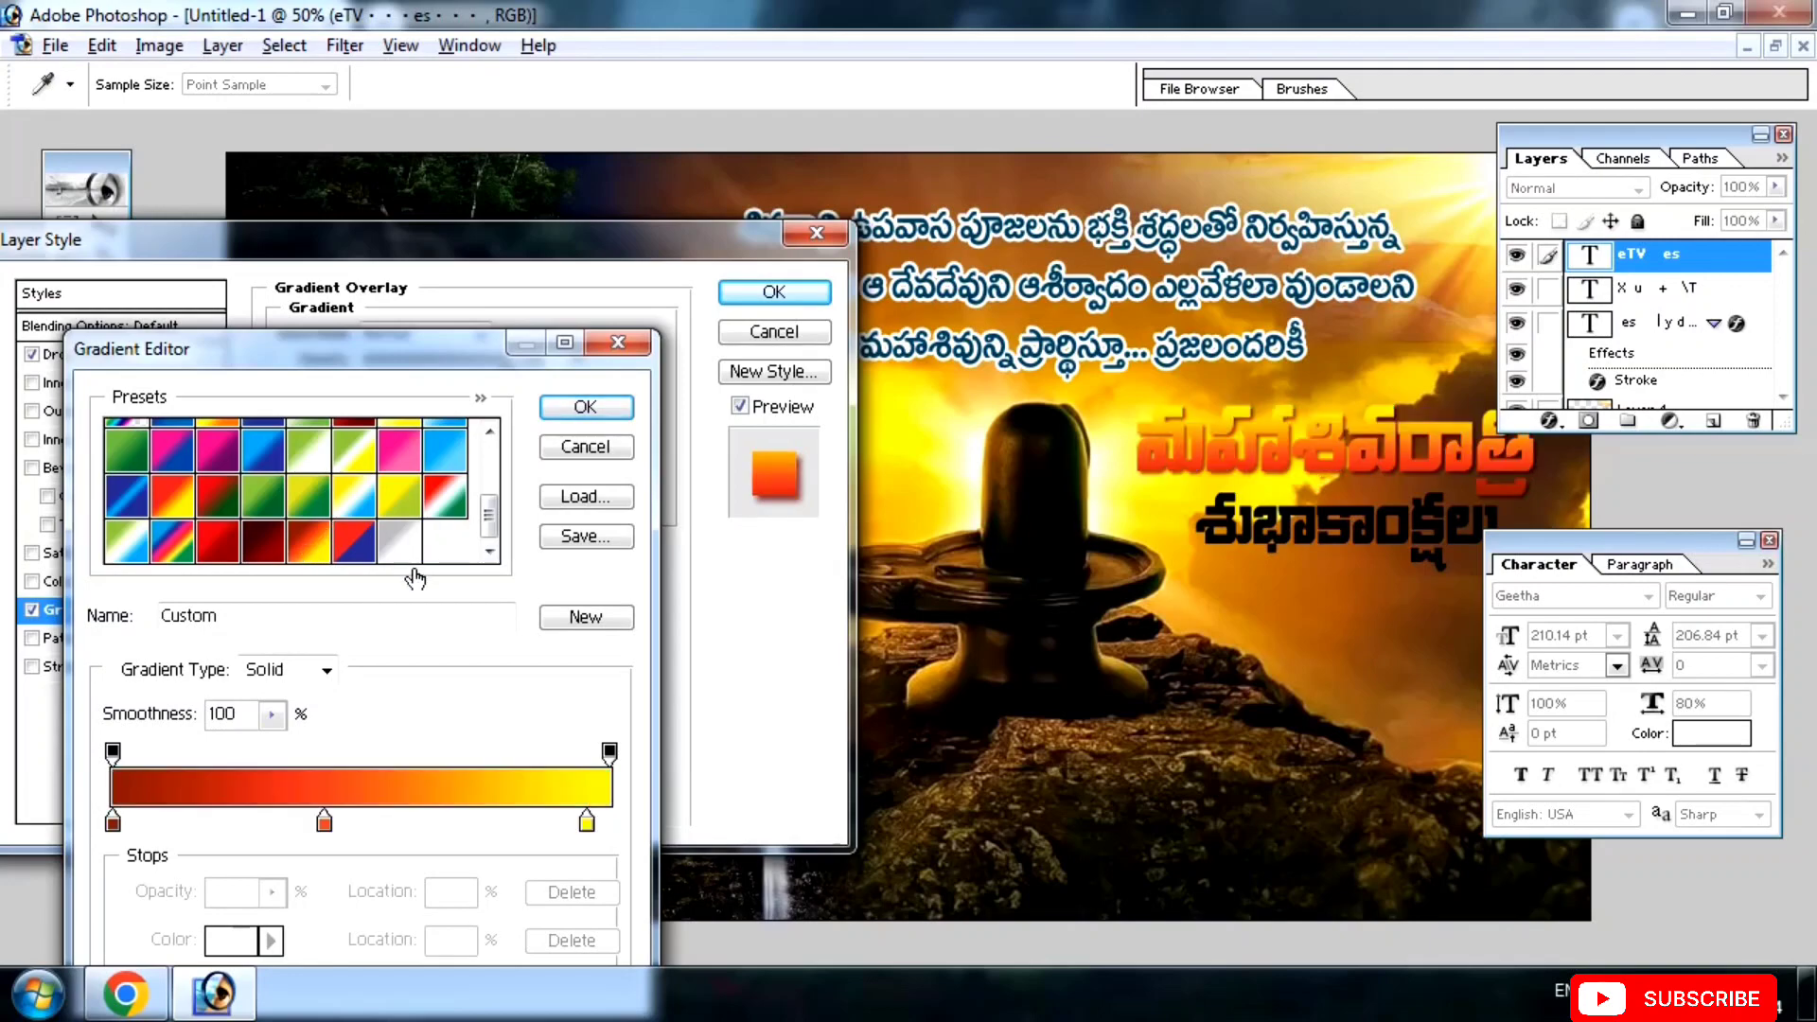
click(585, 407)
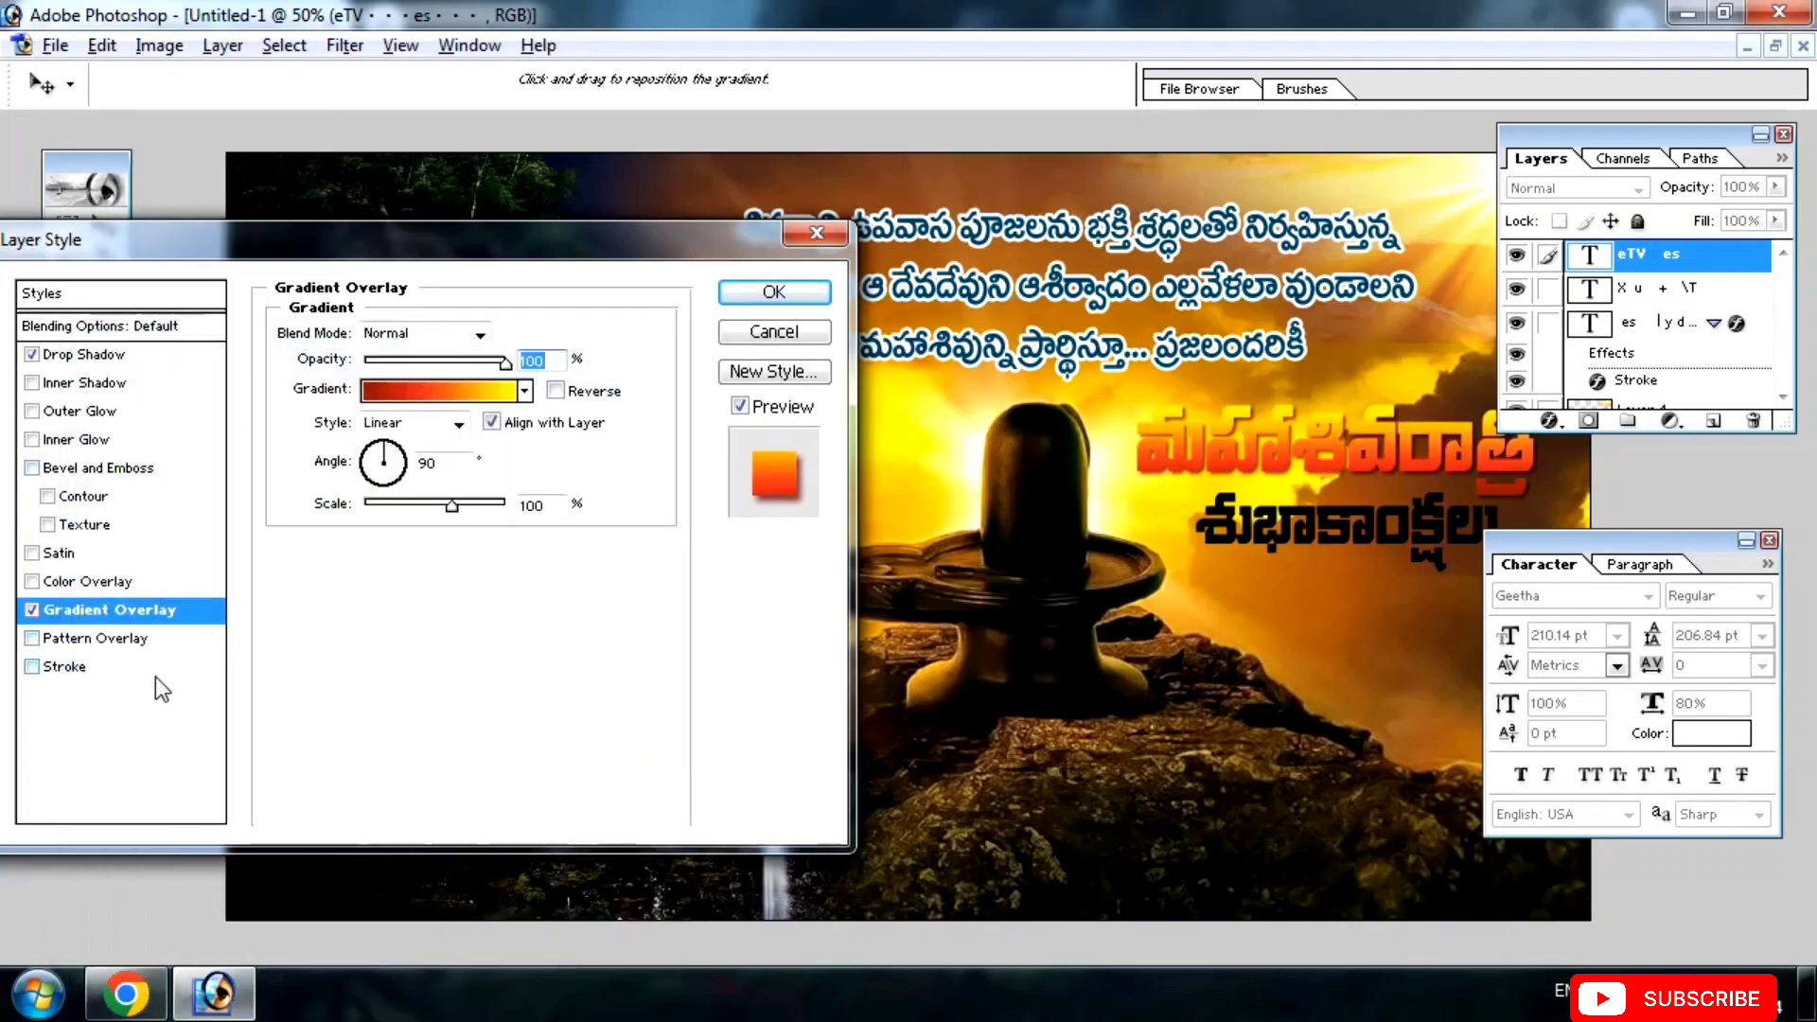
Add a 3 px outside stroke to the మహాశివరాత్రి text and color it bright yellow FCFF00.
click(166, 667)
click(342, 497)
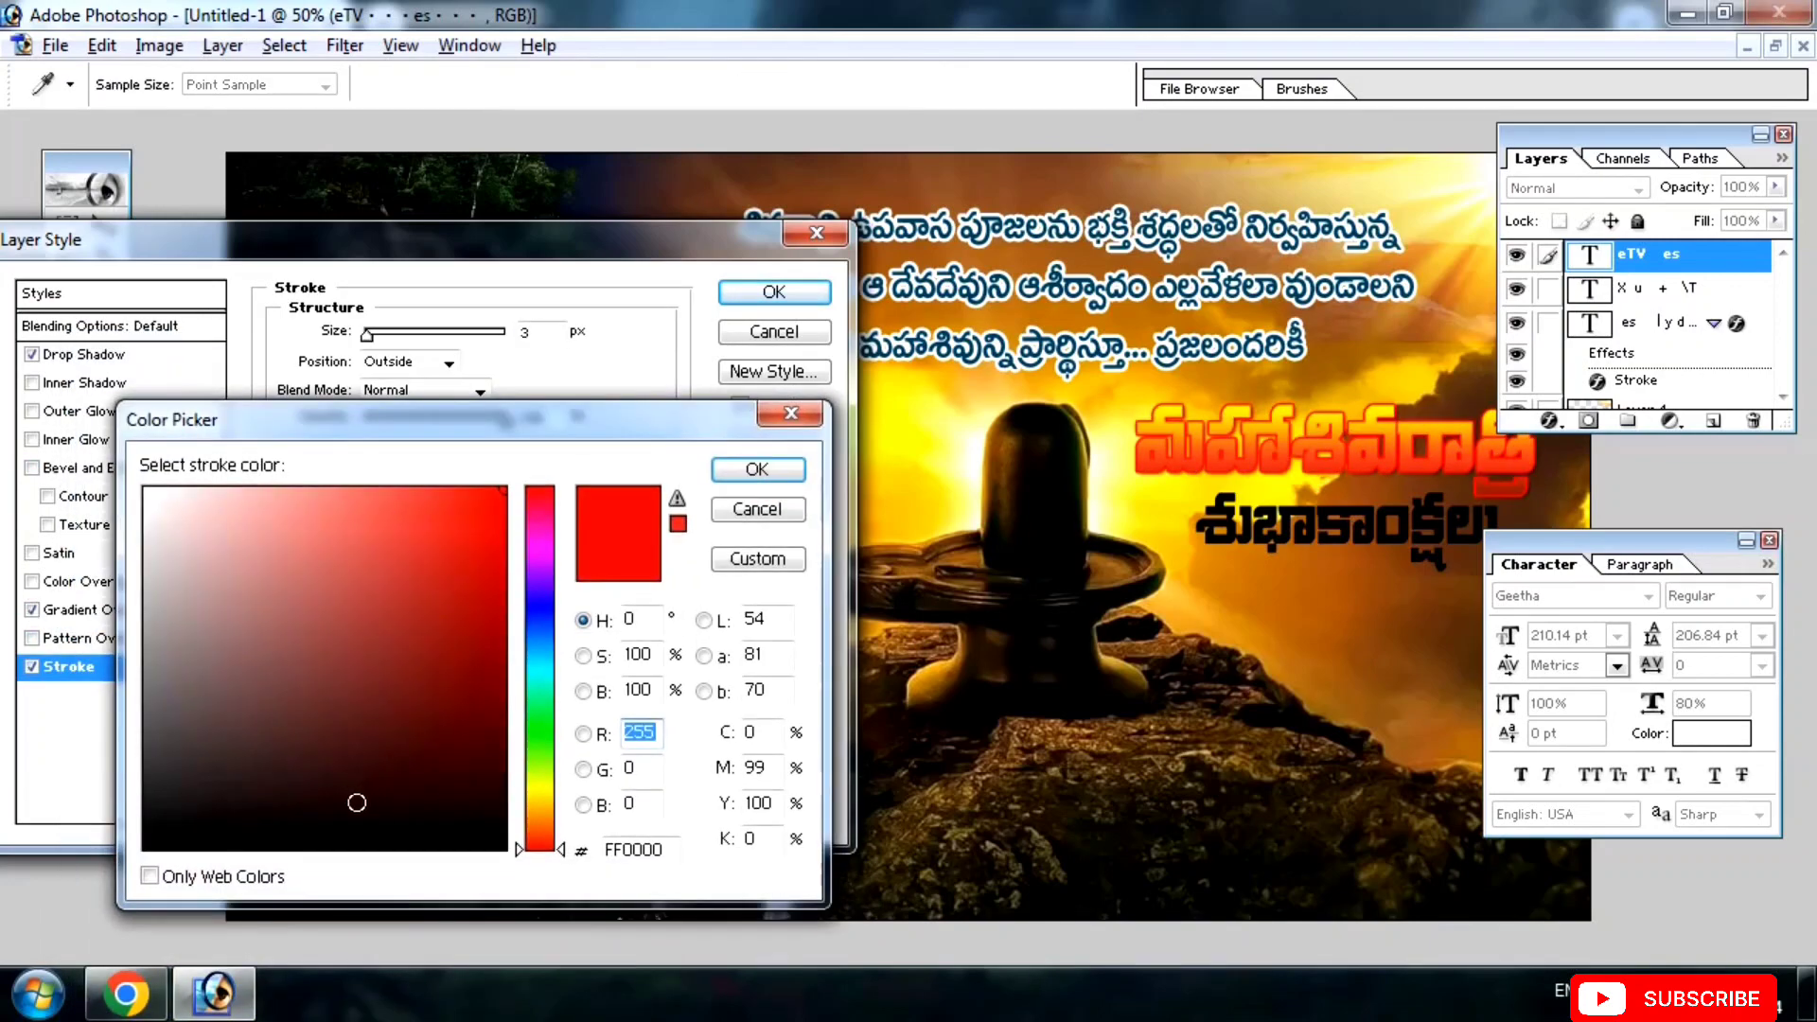
drag(357, 799, 649, 884)
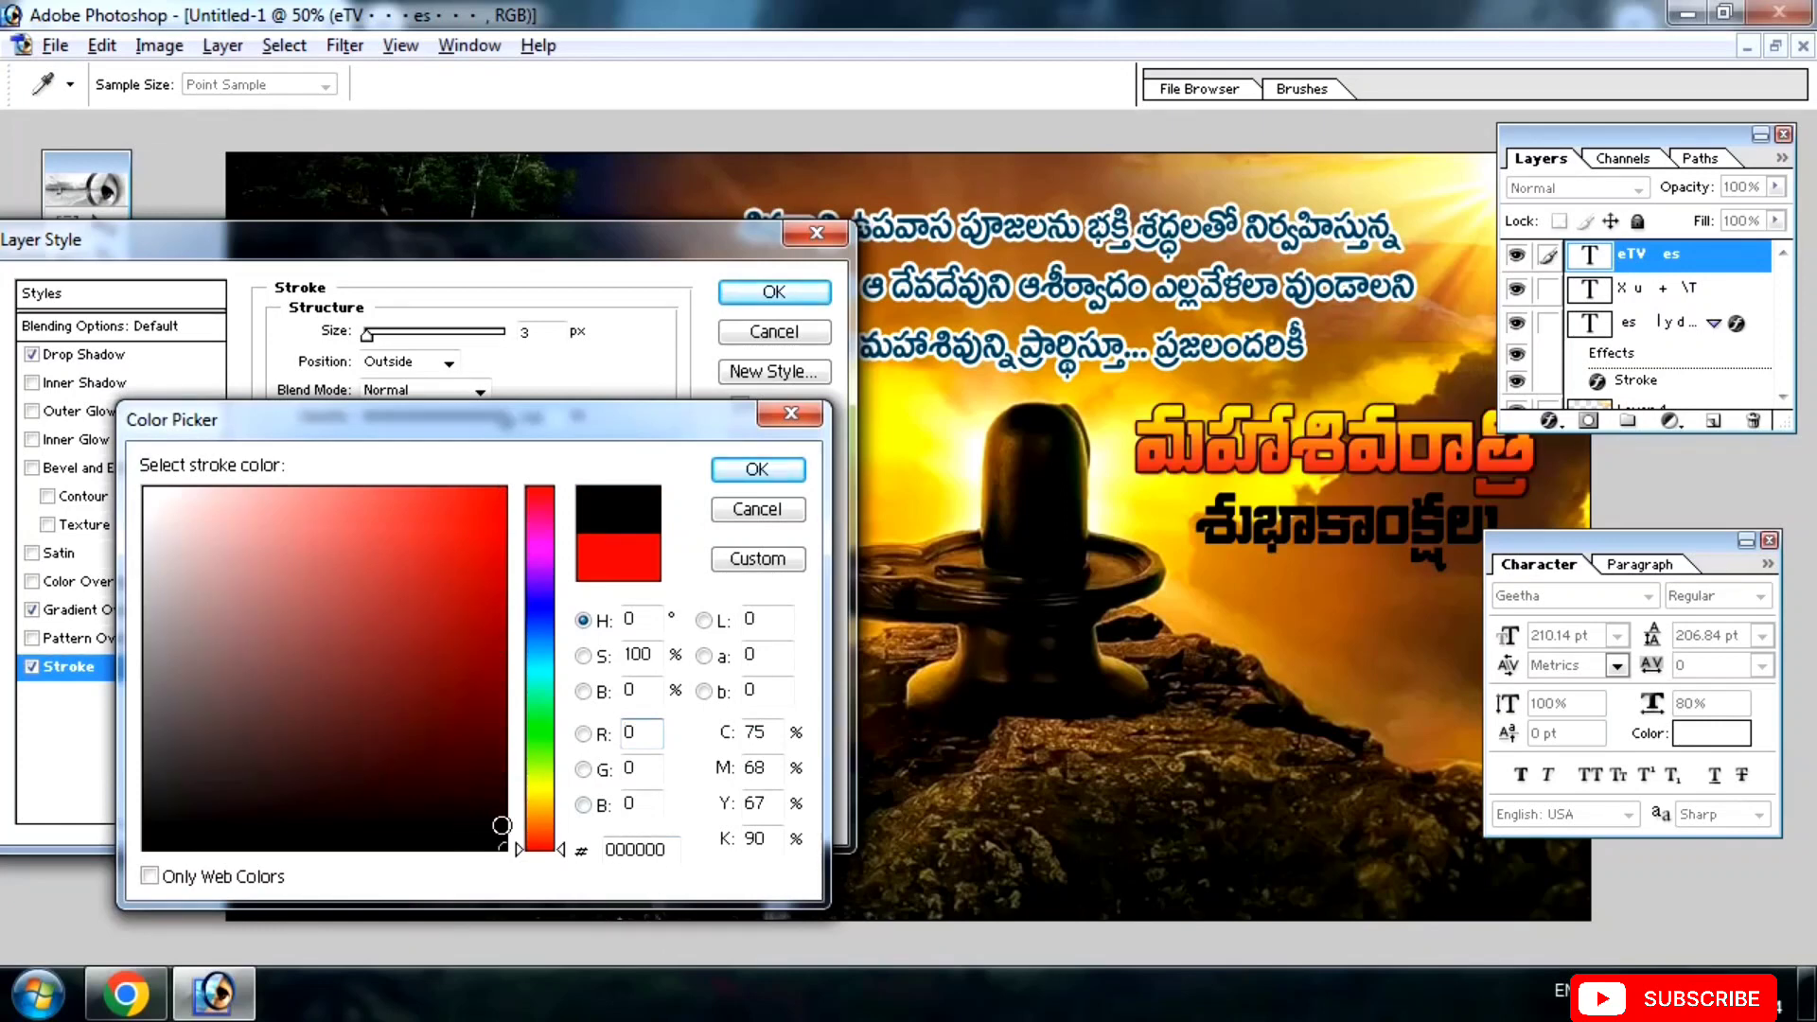
drag(544, 848, 558, 800)
drag(455, 671, 507, 486)
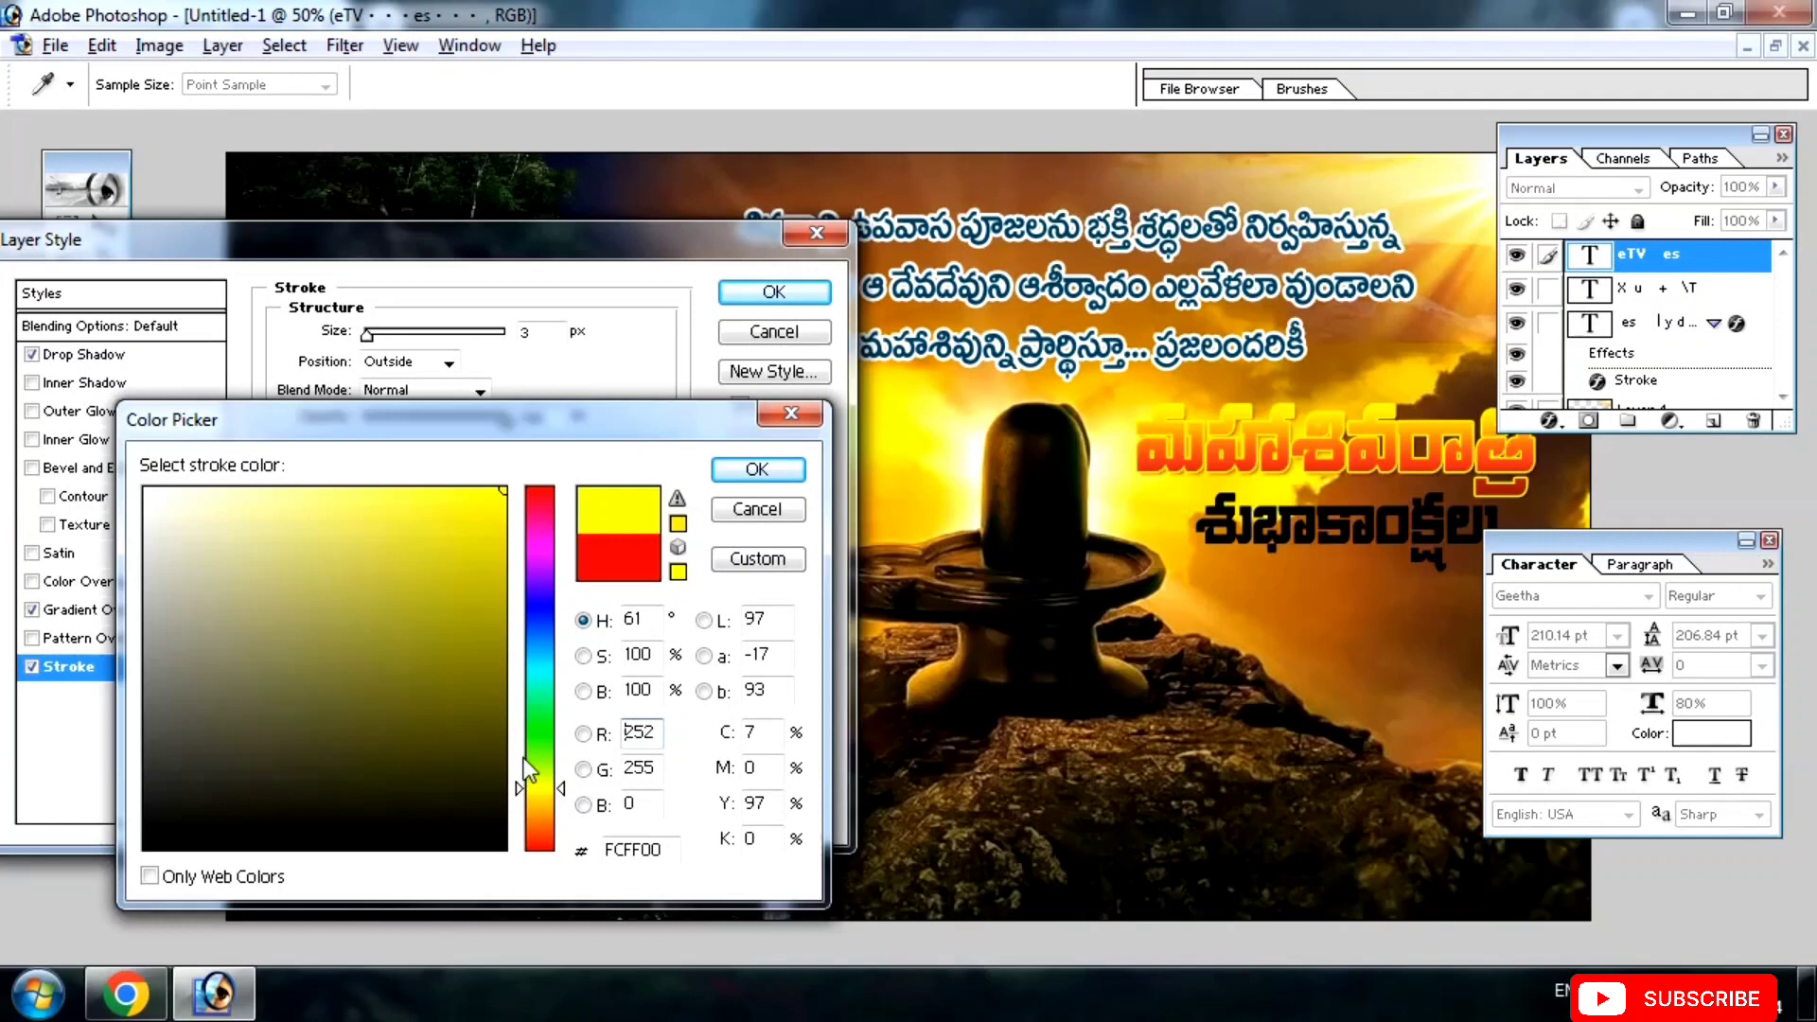
click(735, 473)
Increase the మహాశివరాత్రి drop shadow's distance to about 13 px and apply the layer style.
click(123, 358)
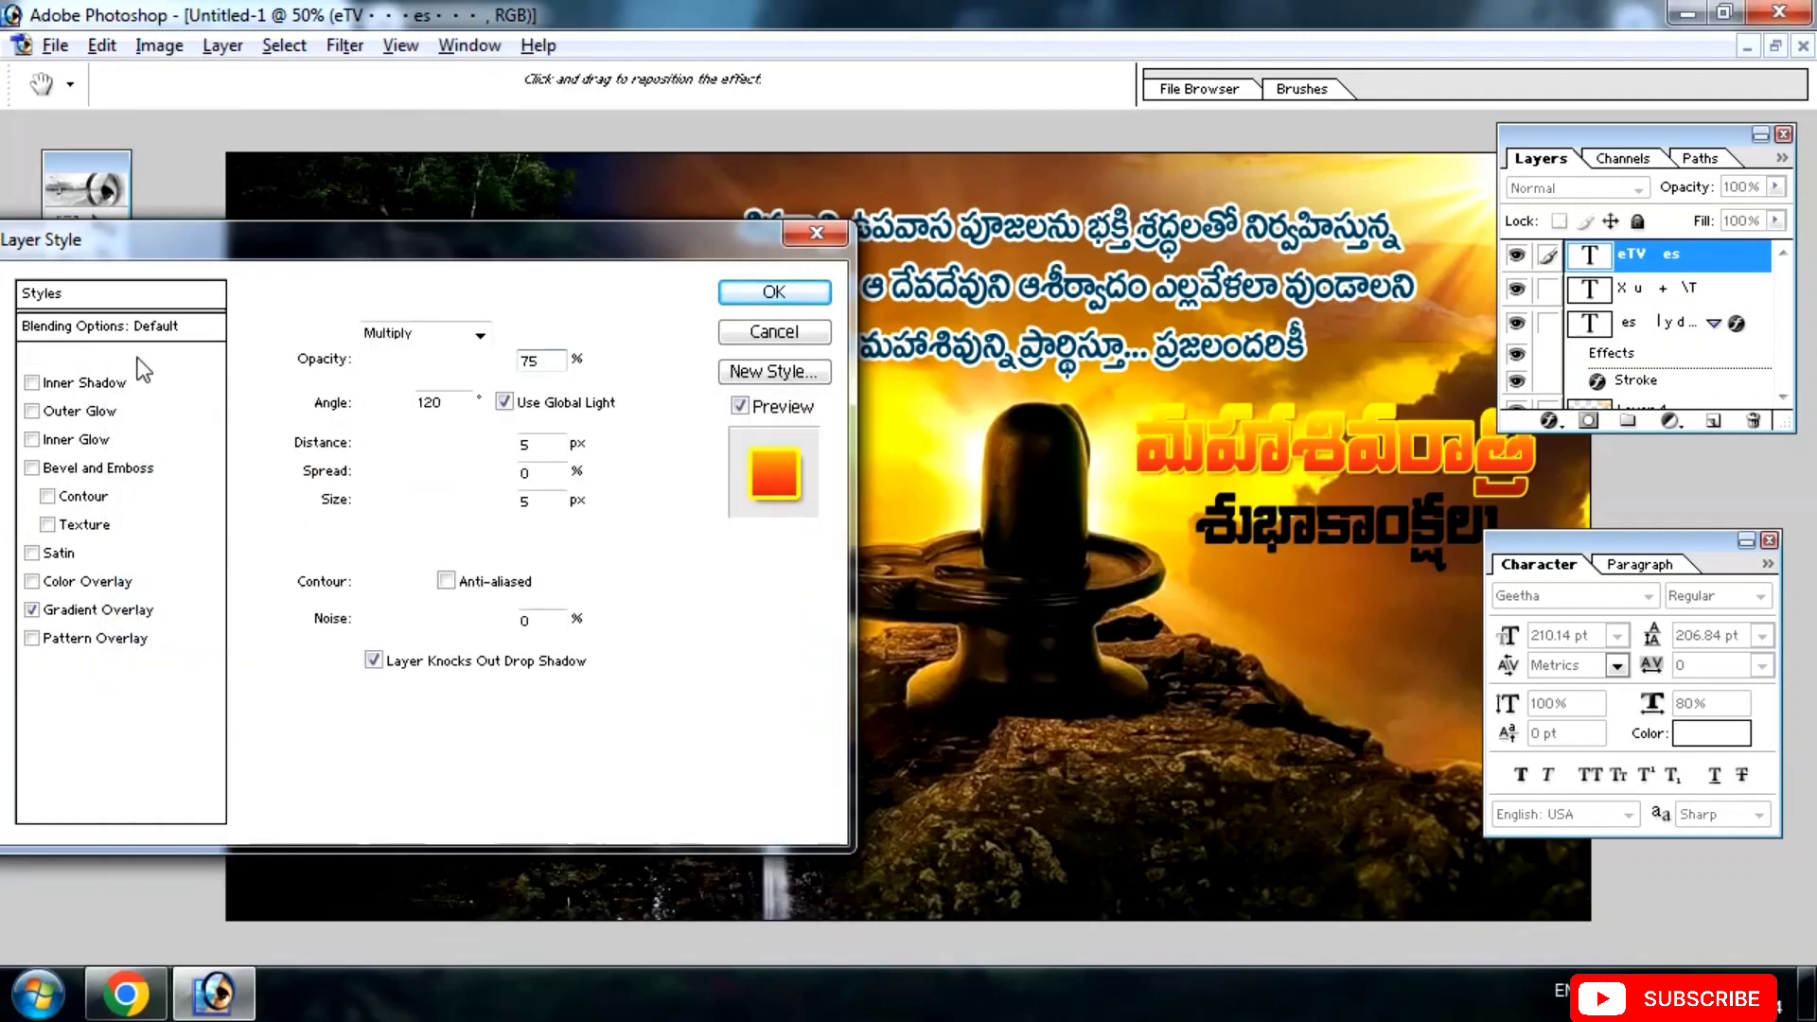
drag(382, 450, 382, 453)
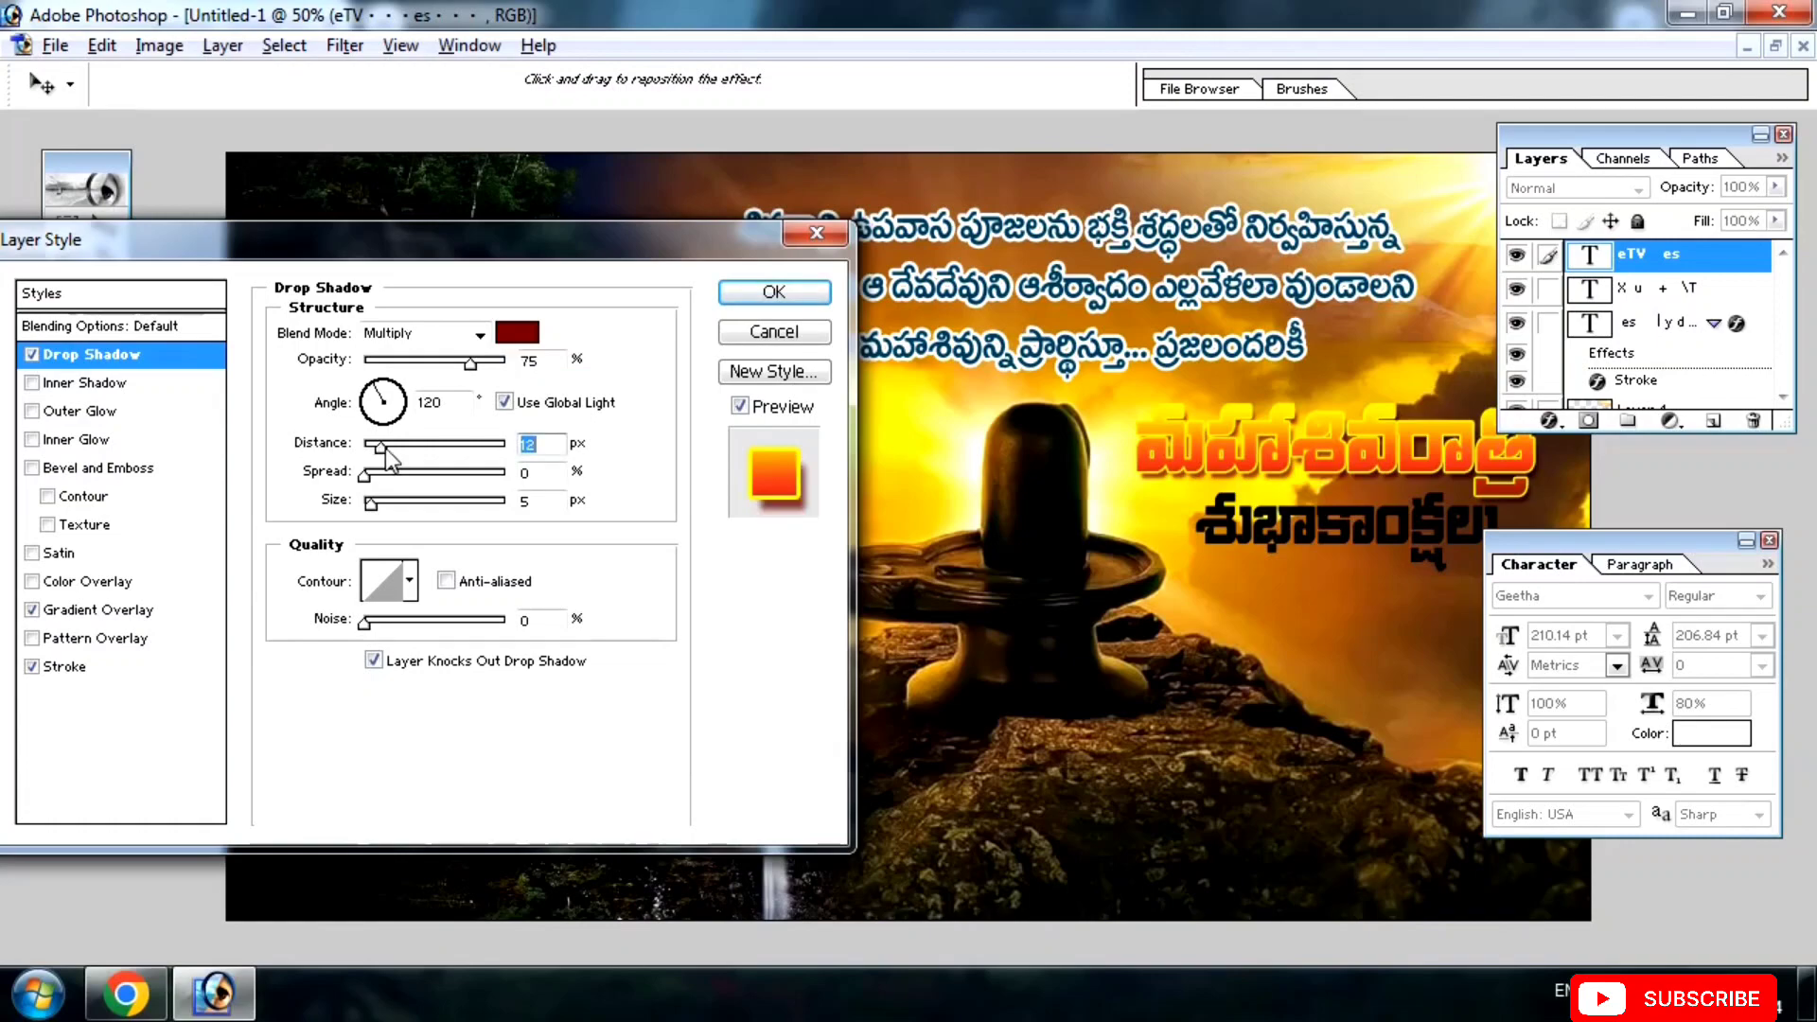
click(775, 295)
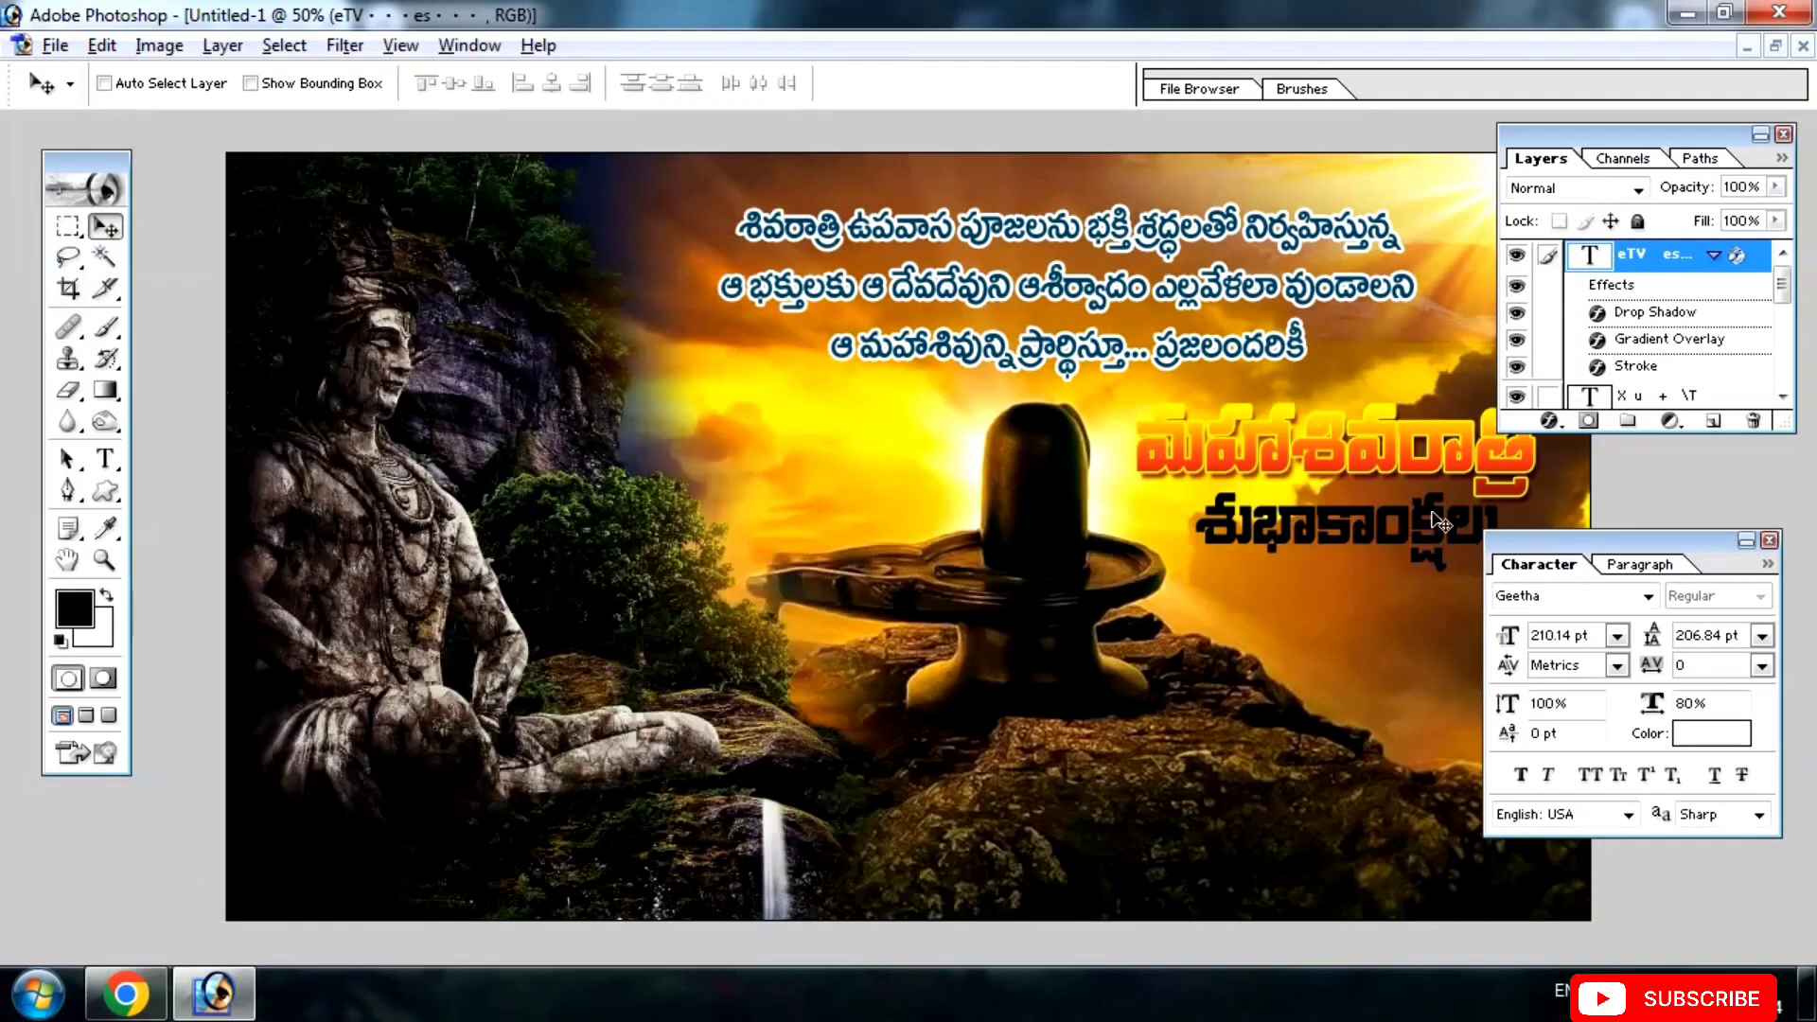
Change the మహాశివరాత్రి text's gradient overlay to the bright red to dark red preset.
key(ctrl+plus)
click(1411, 481)
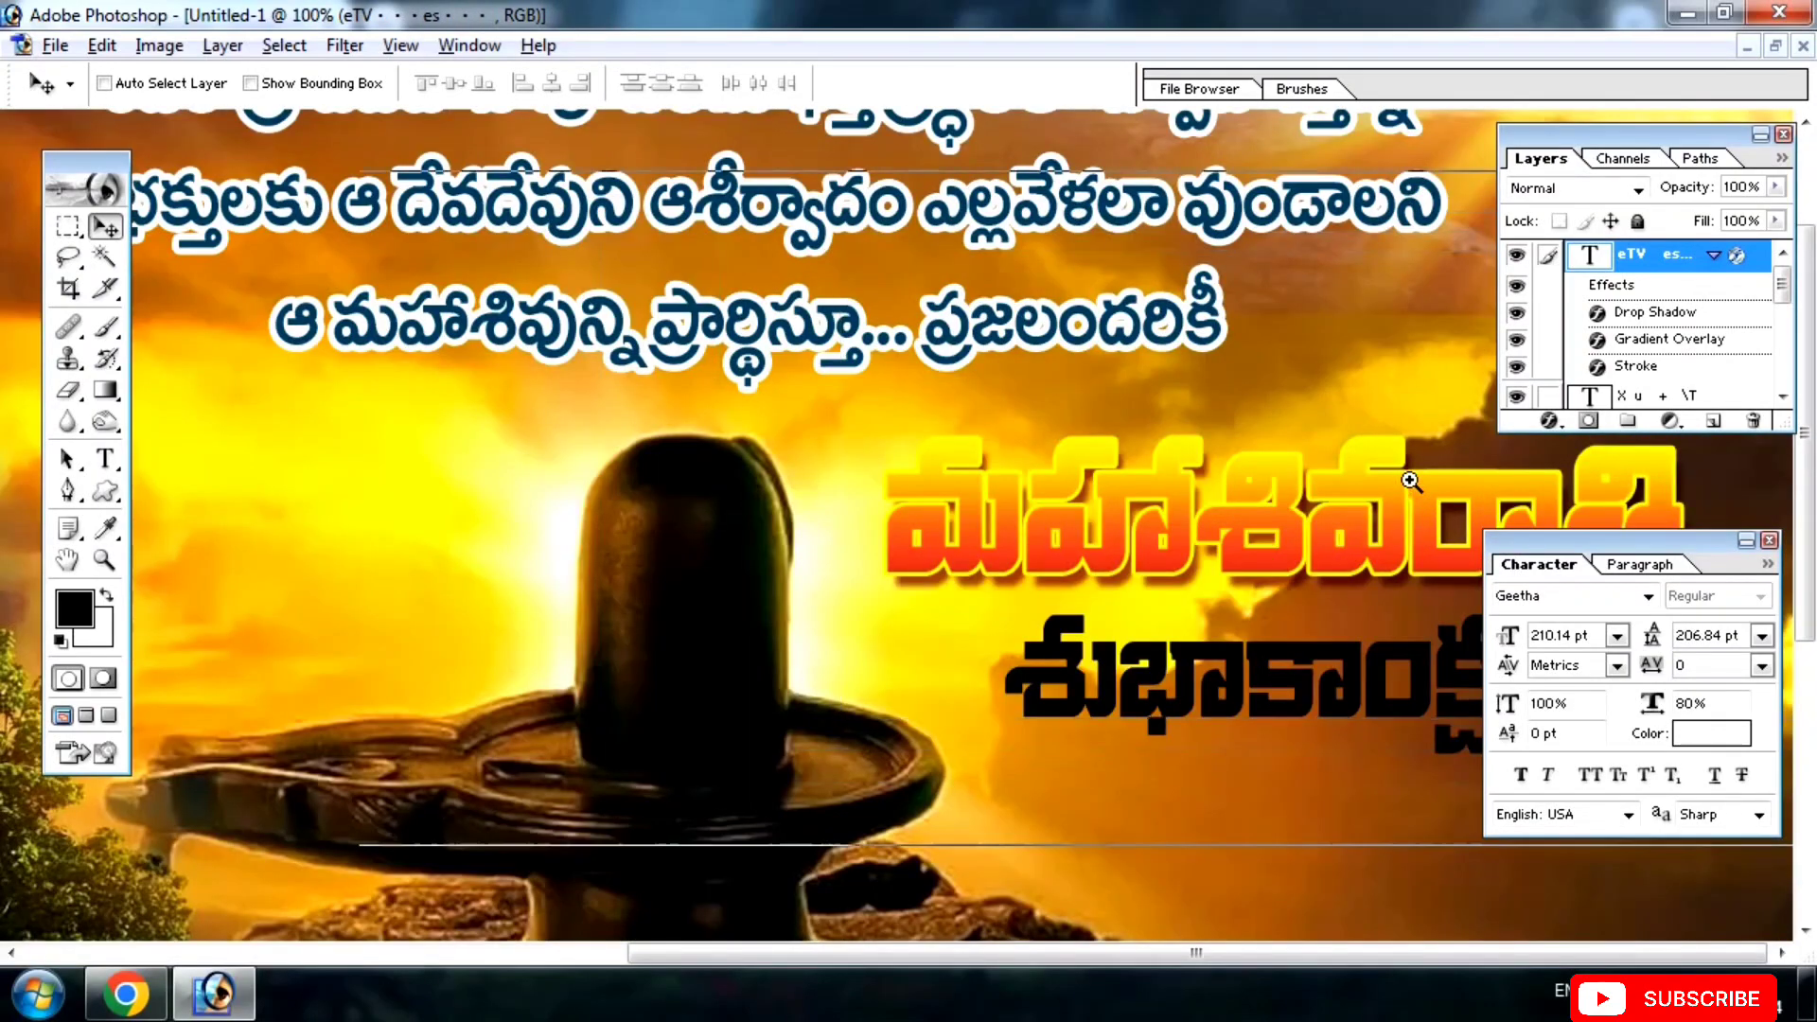
click(1410, 483)
alt+click(1045, 546)
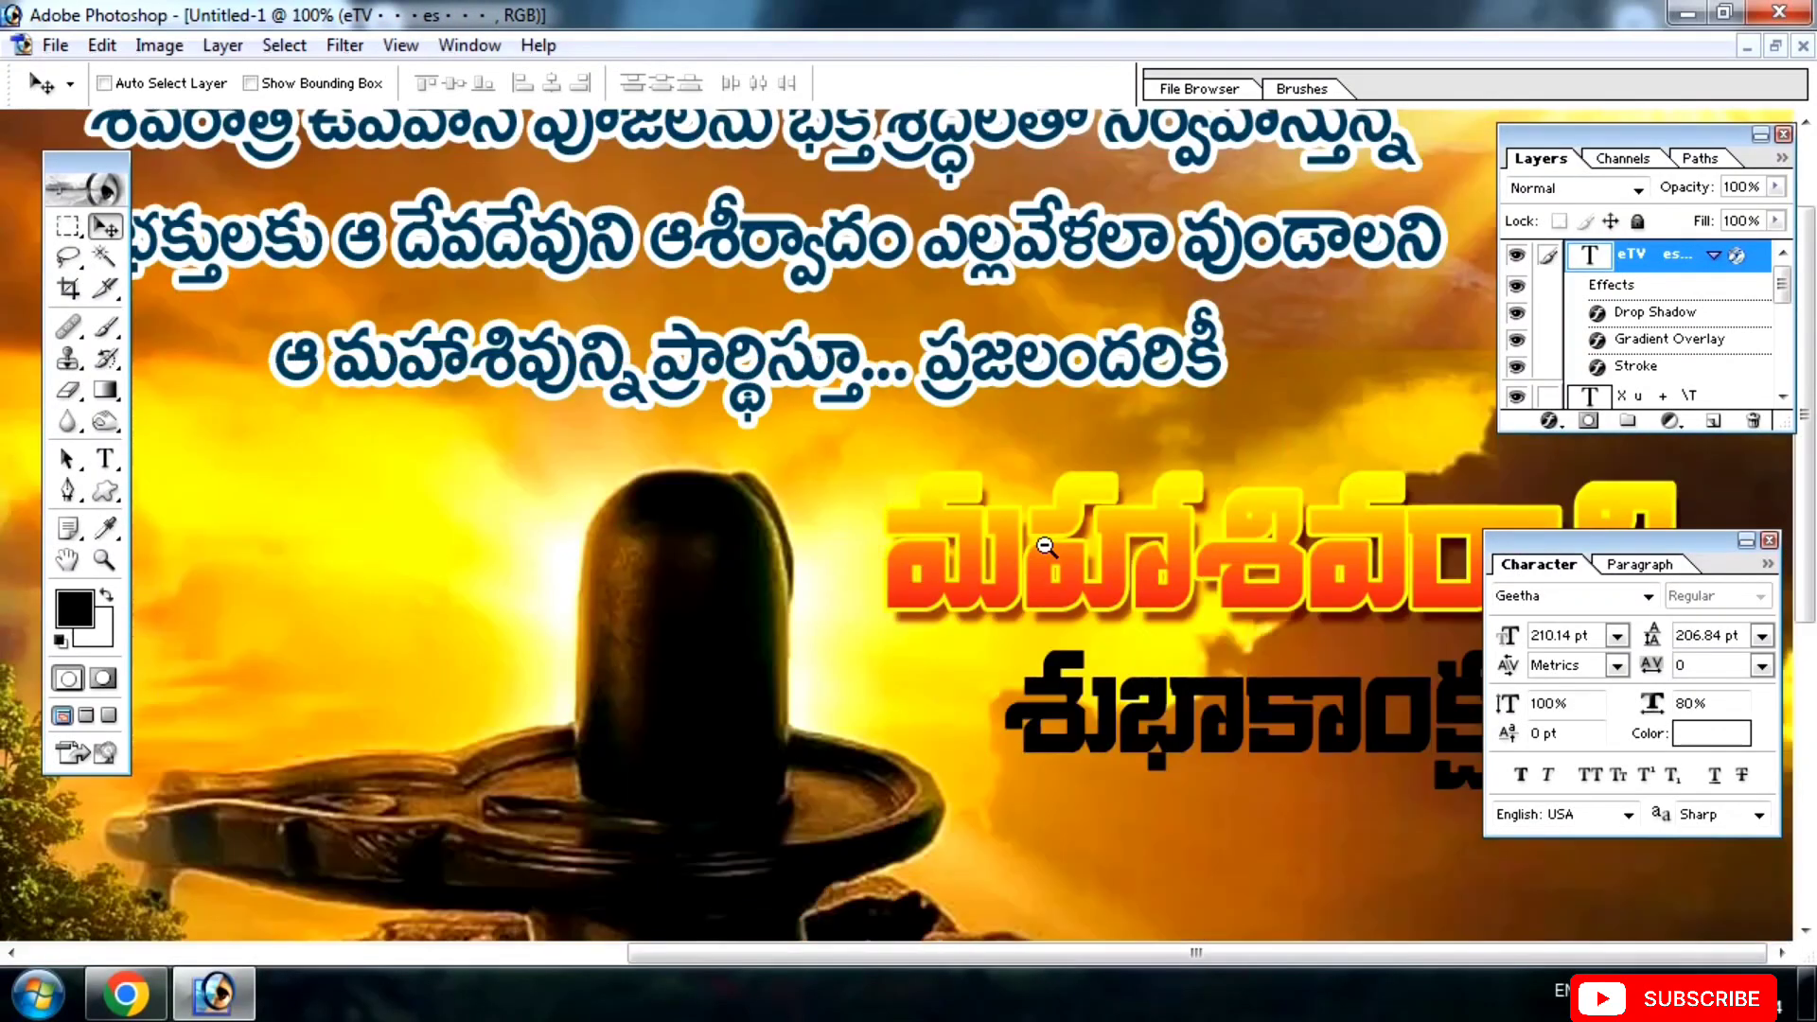
right_click(1396, 536)
click(1467, 549)
click(1548, 420)
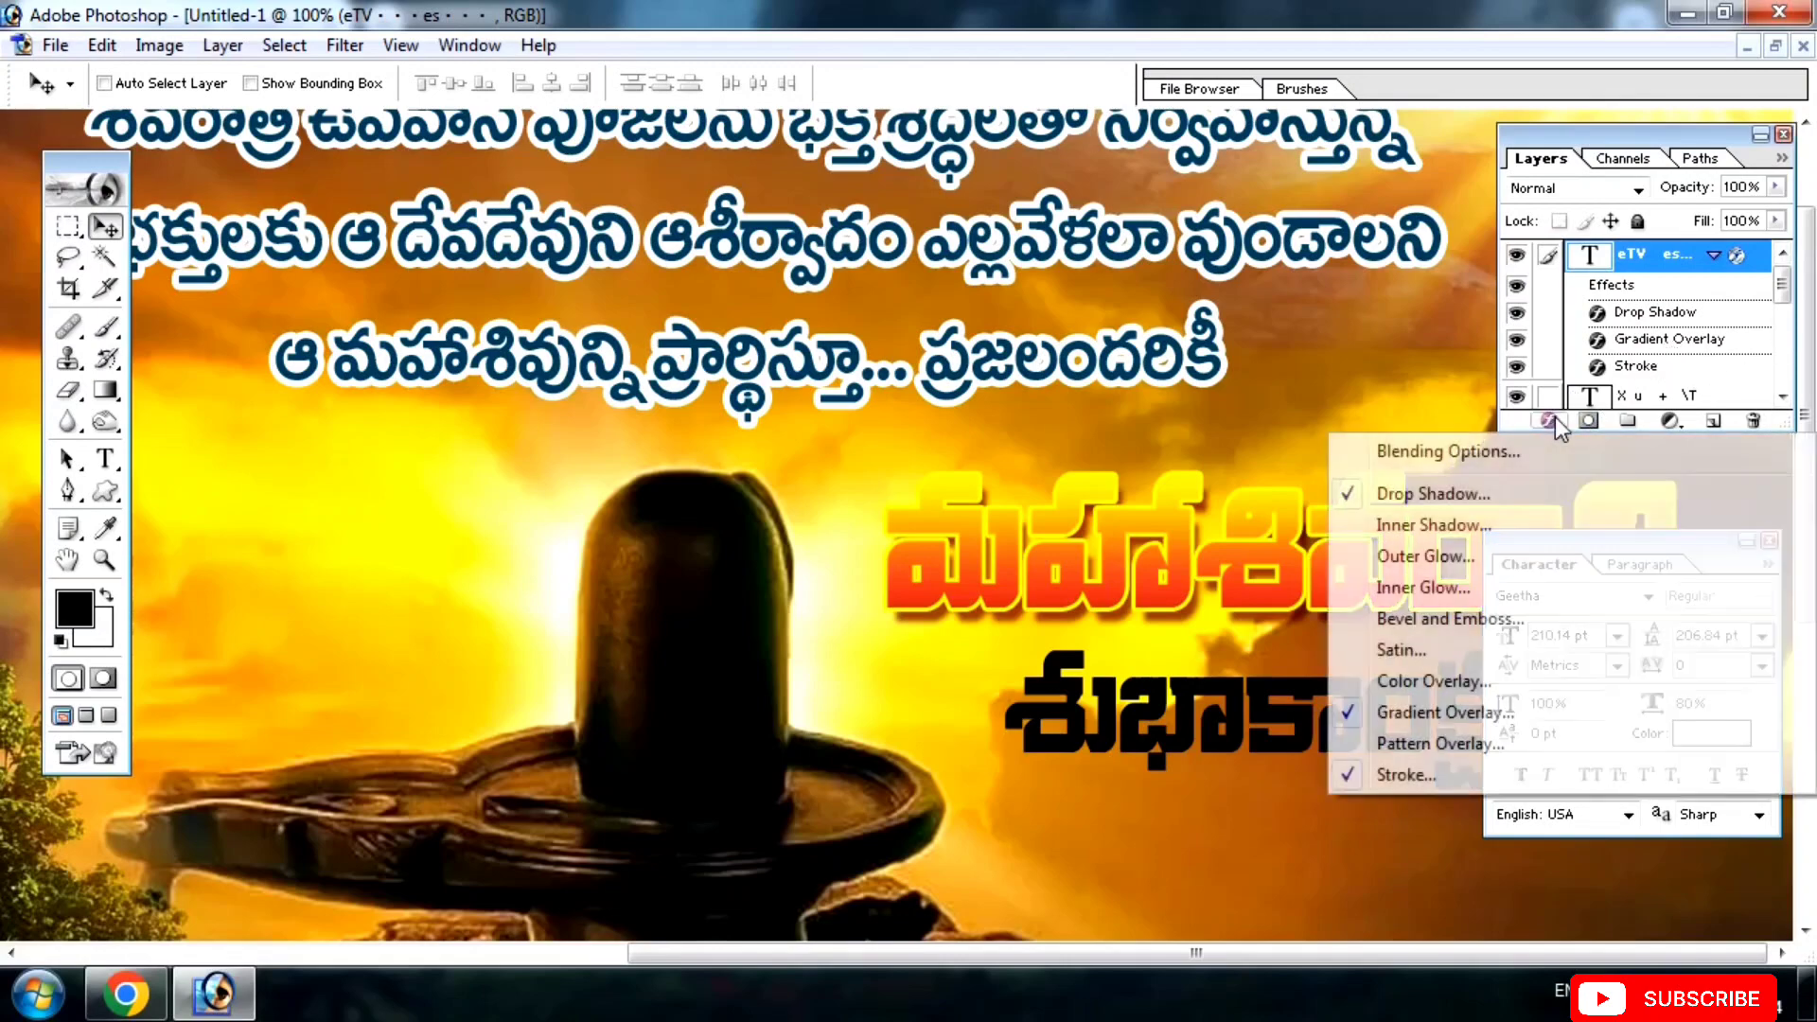
click(1439, 712)
click(469, 395)
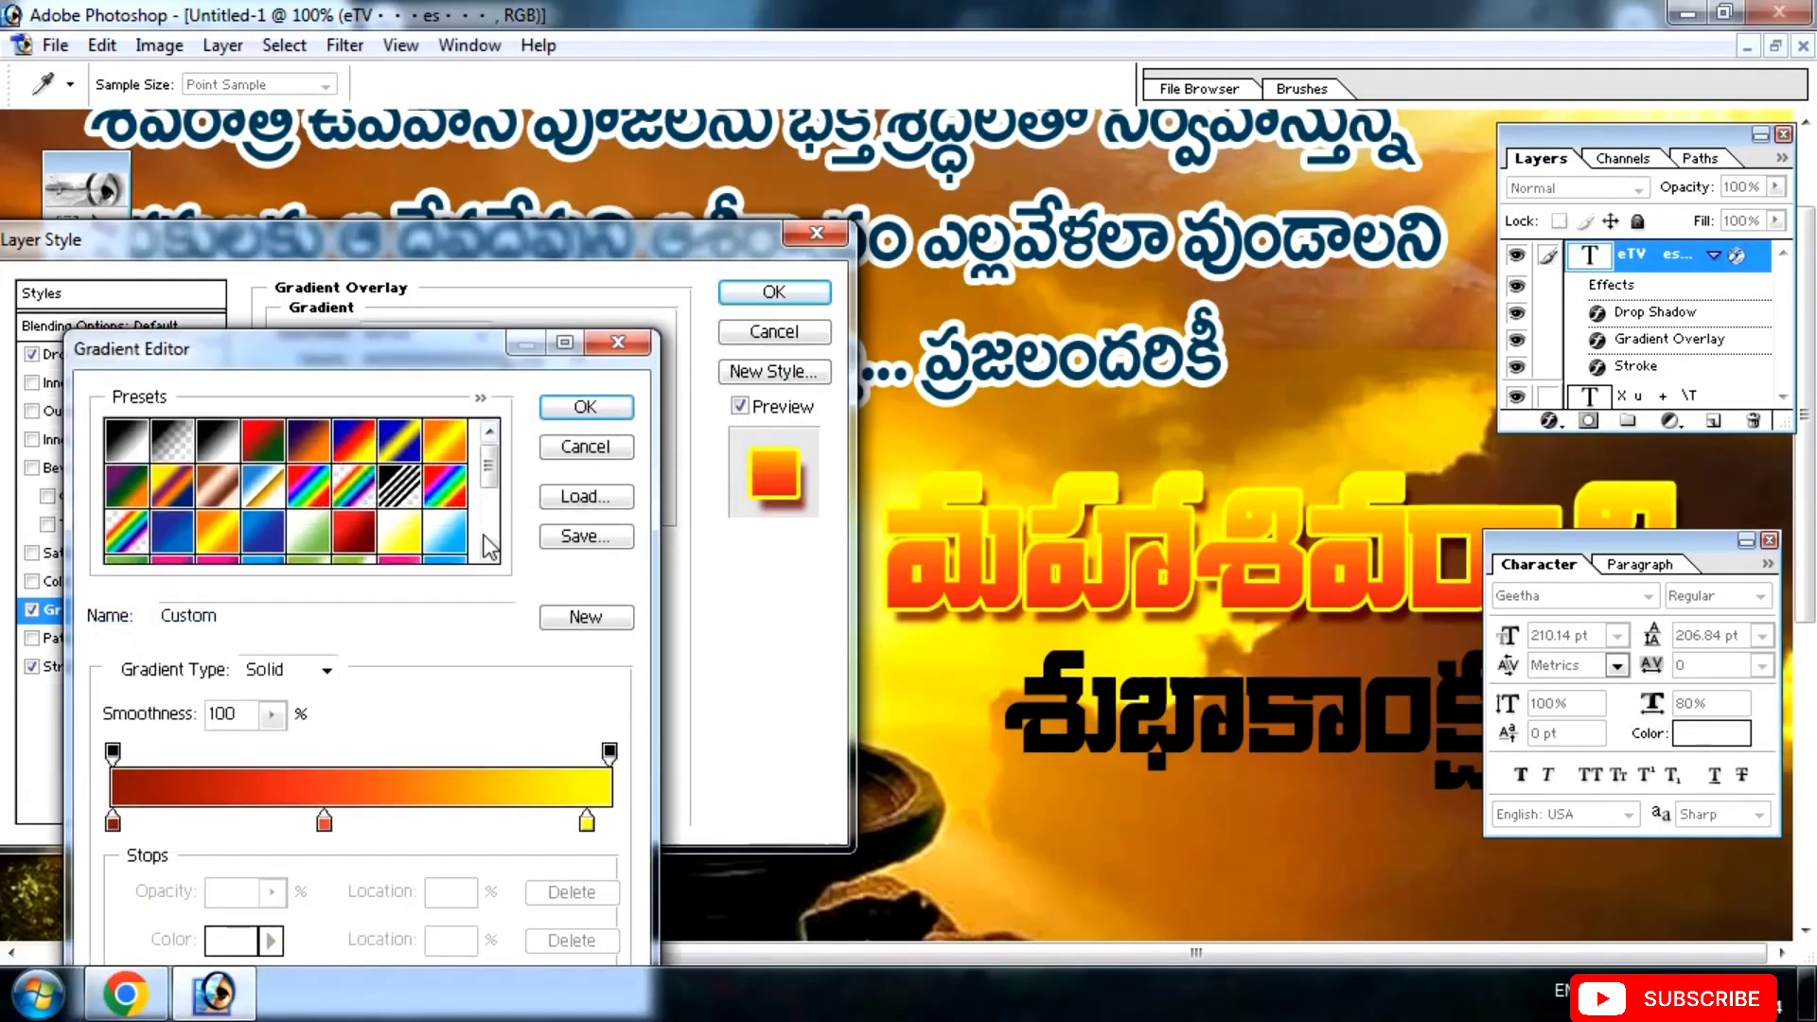
click(365, 536)
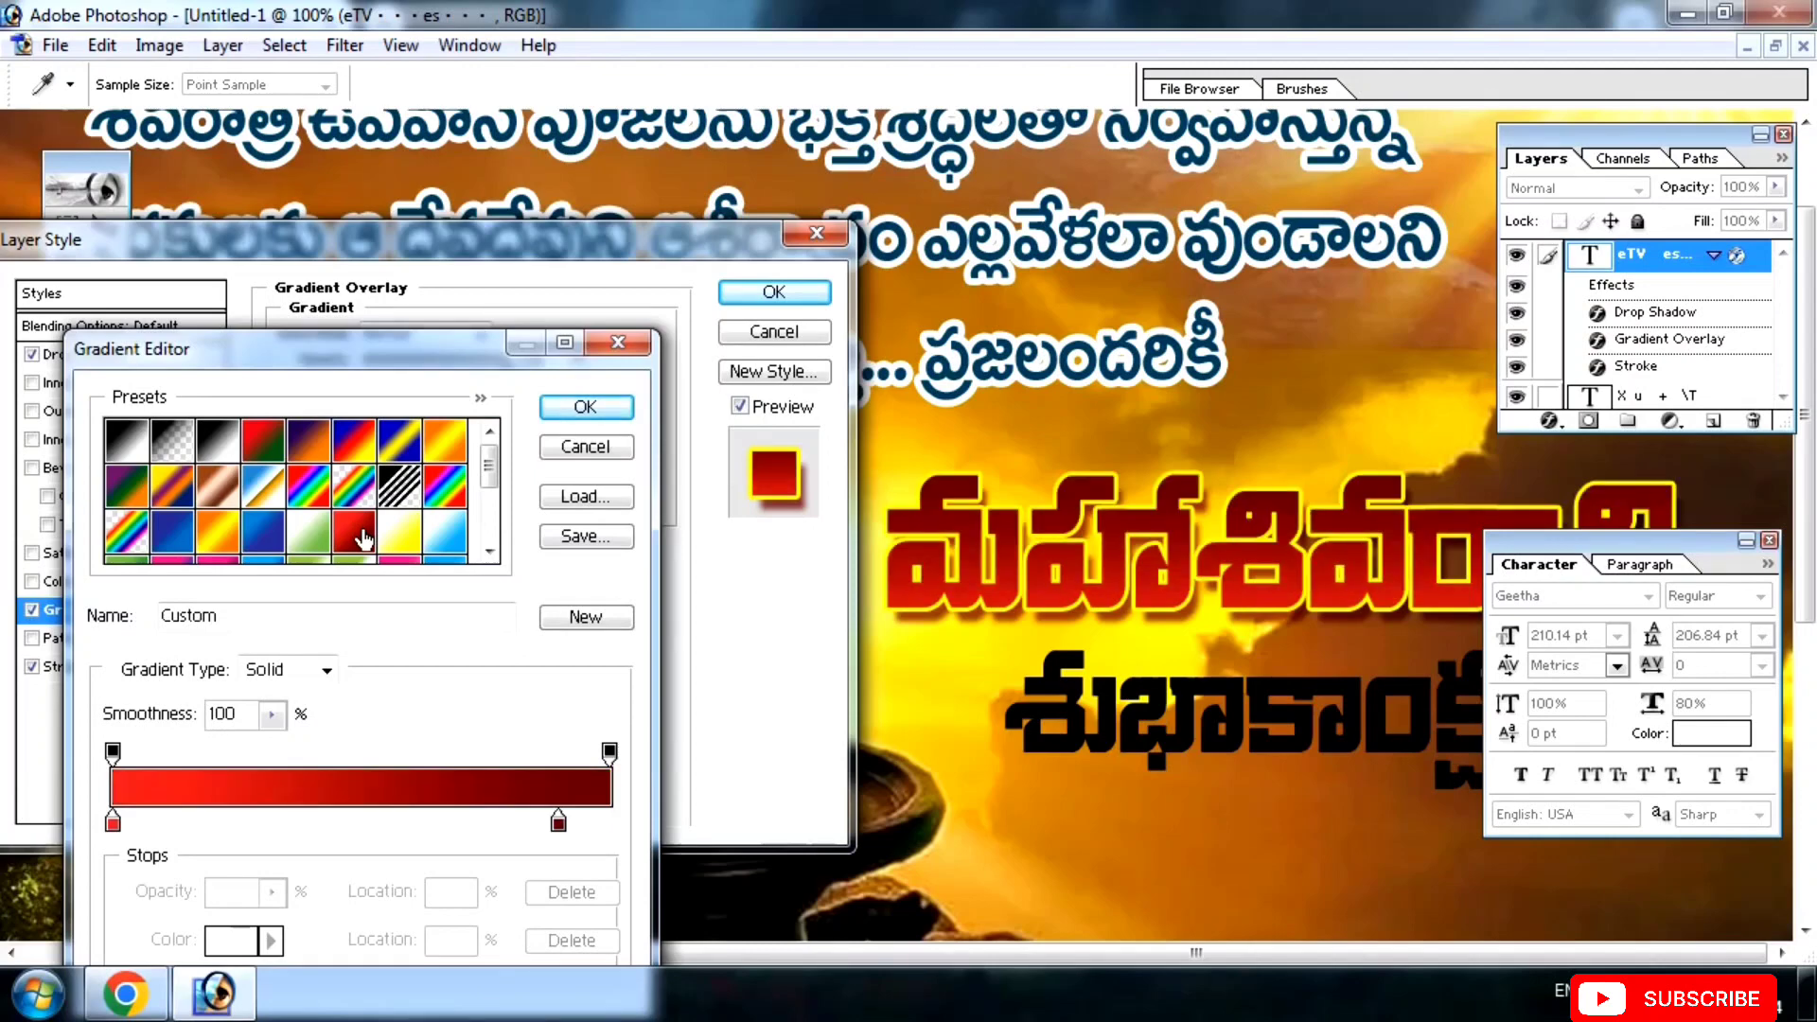
click(585, 407)
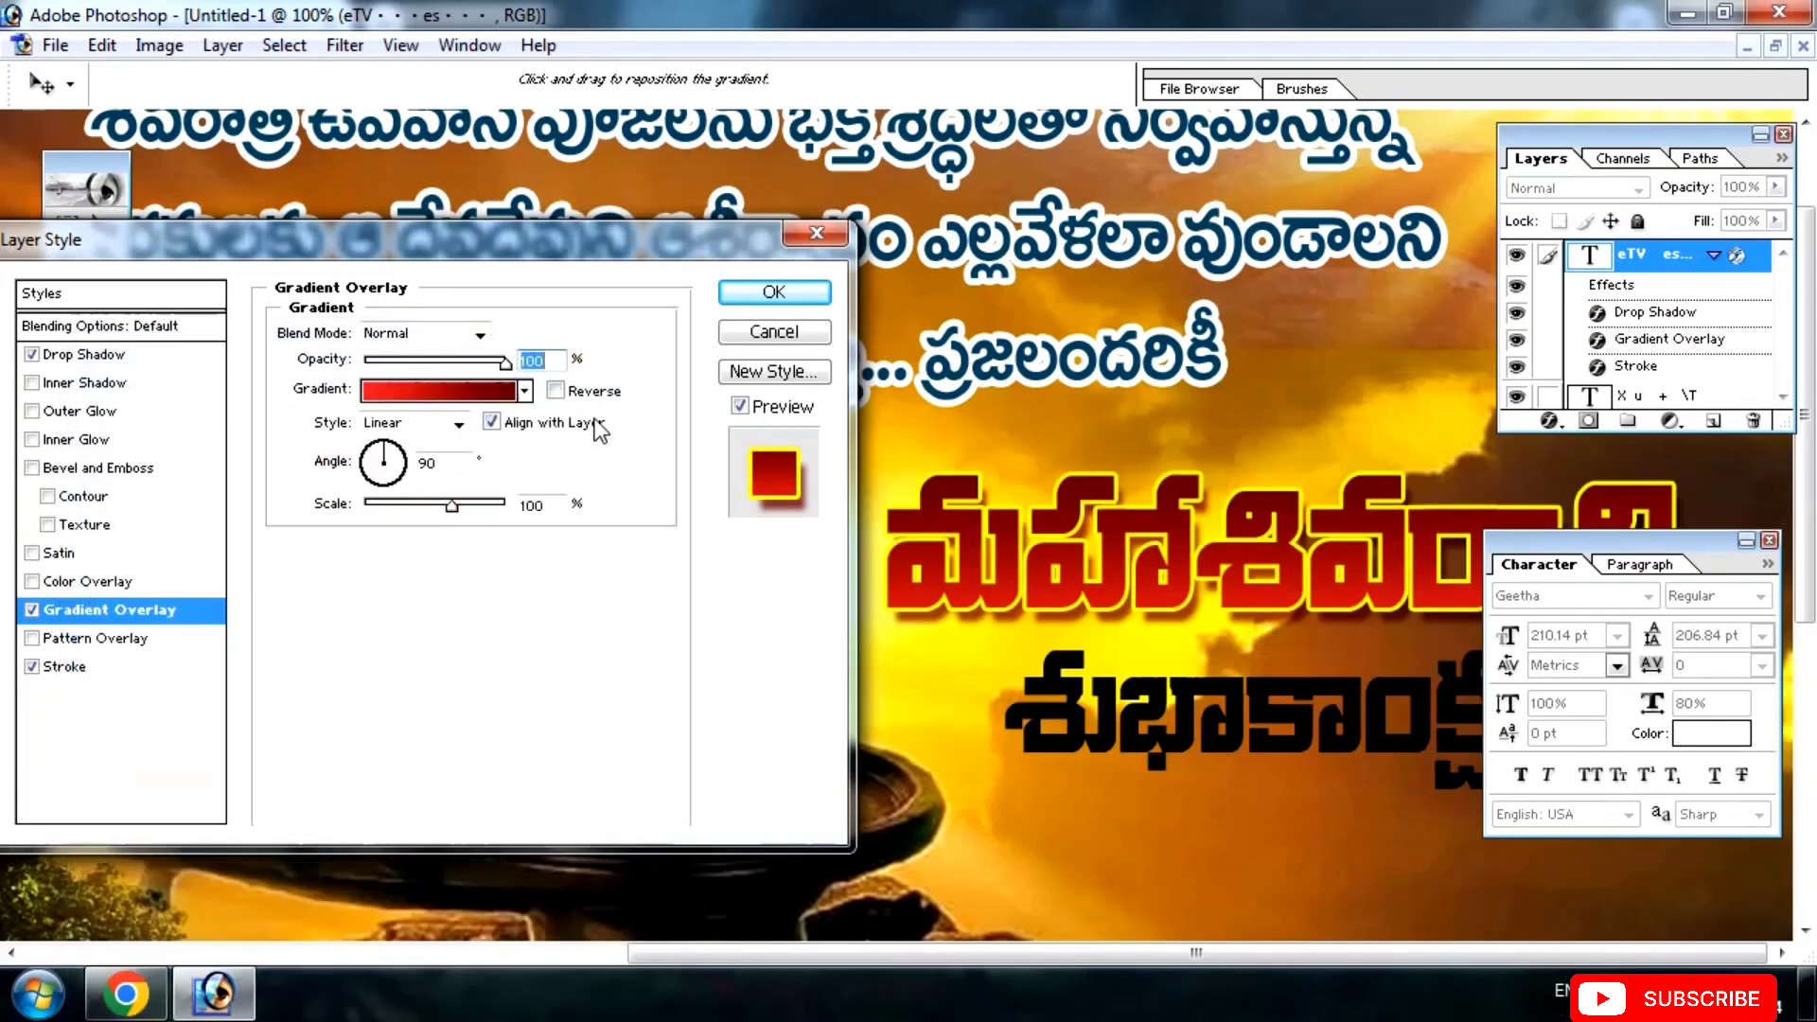
Change the మహాశివరాత్రి text's stroke color to white and apply the layer style.
click(151, 672)
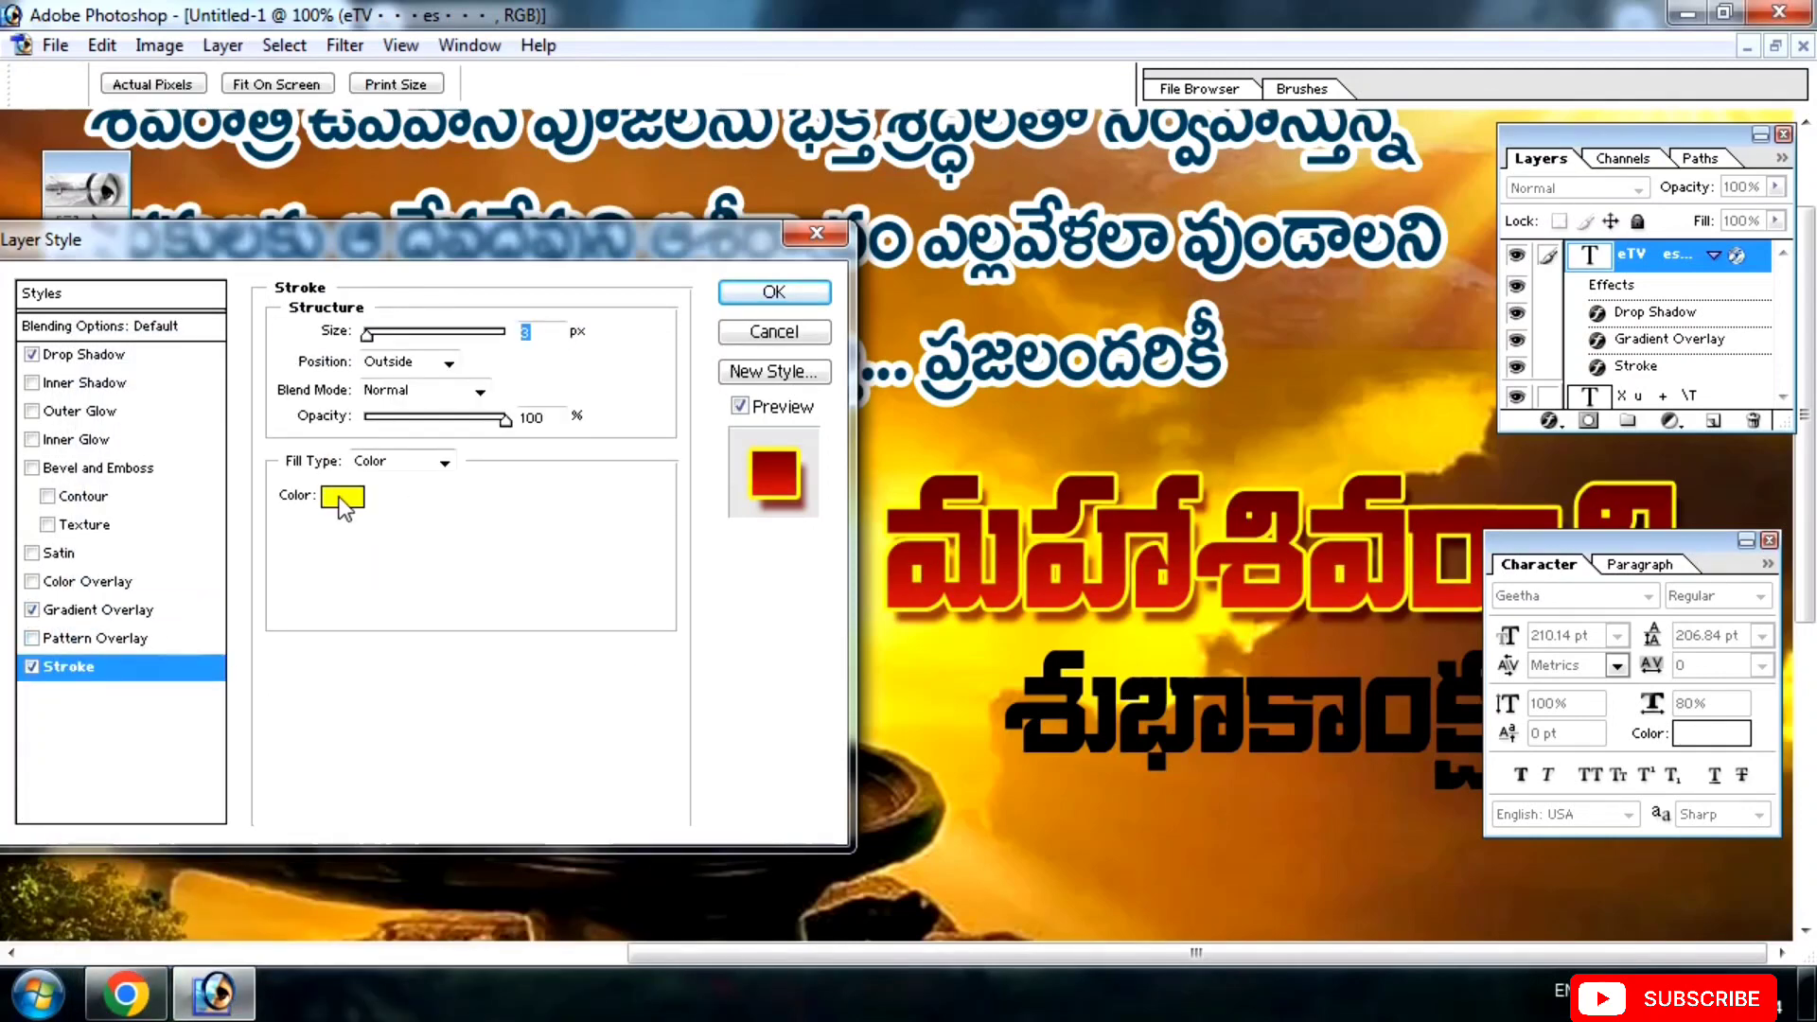
click(338, 509)
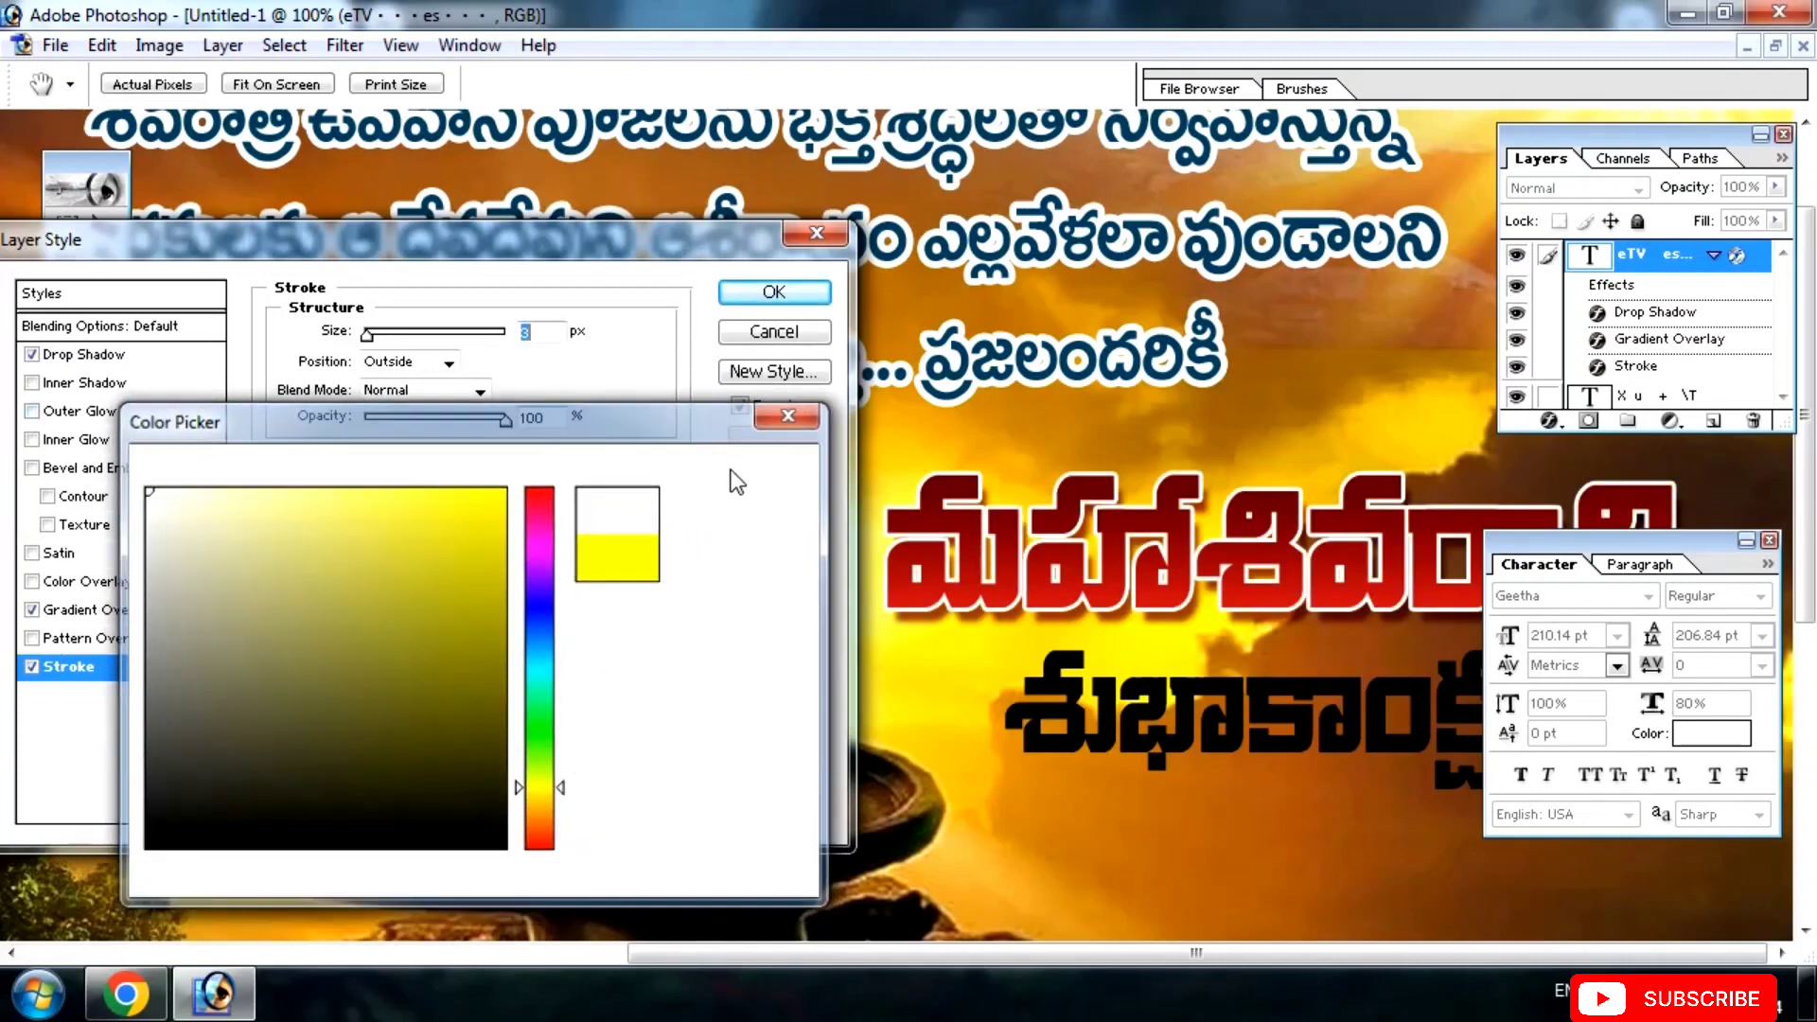
click(757, 469)
click(773, 291)
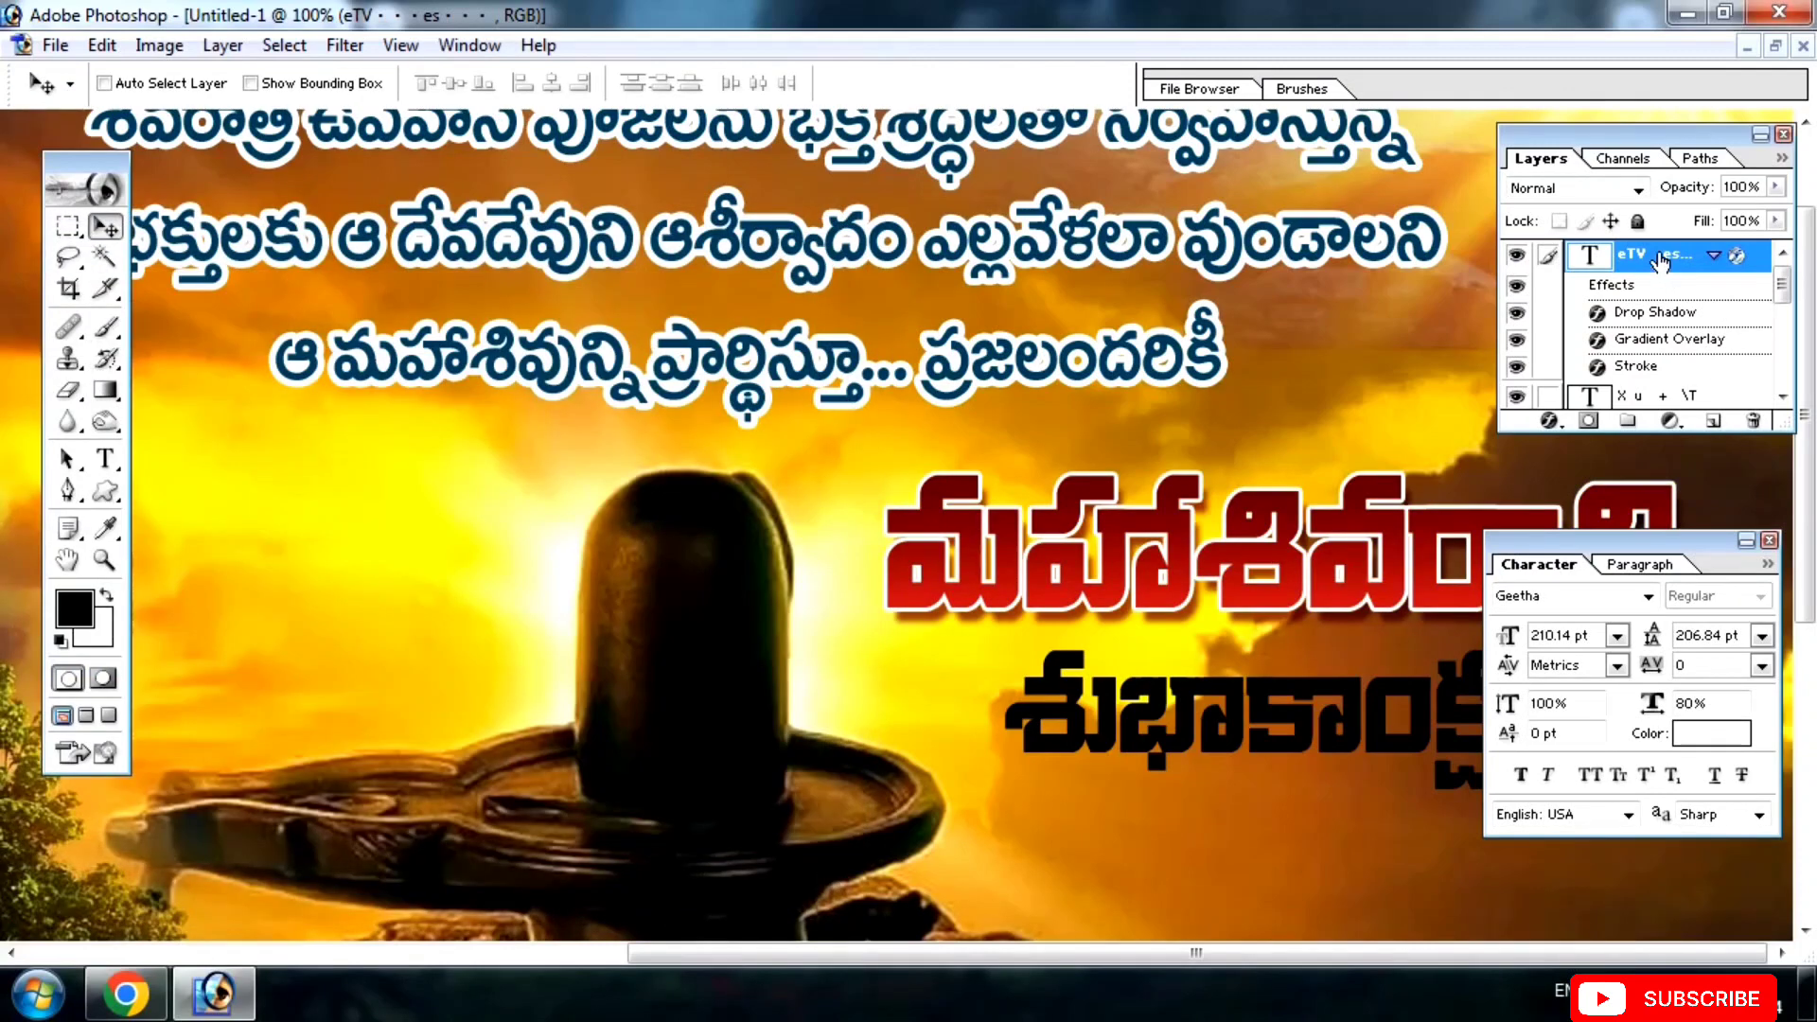
Copy the మహాశివరాత్రి layer style and paste it onto the శుభాకాంక్షలు text layer.
right_click(1661, 257)
click(1571, 497)
click(1647, 396)
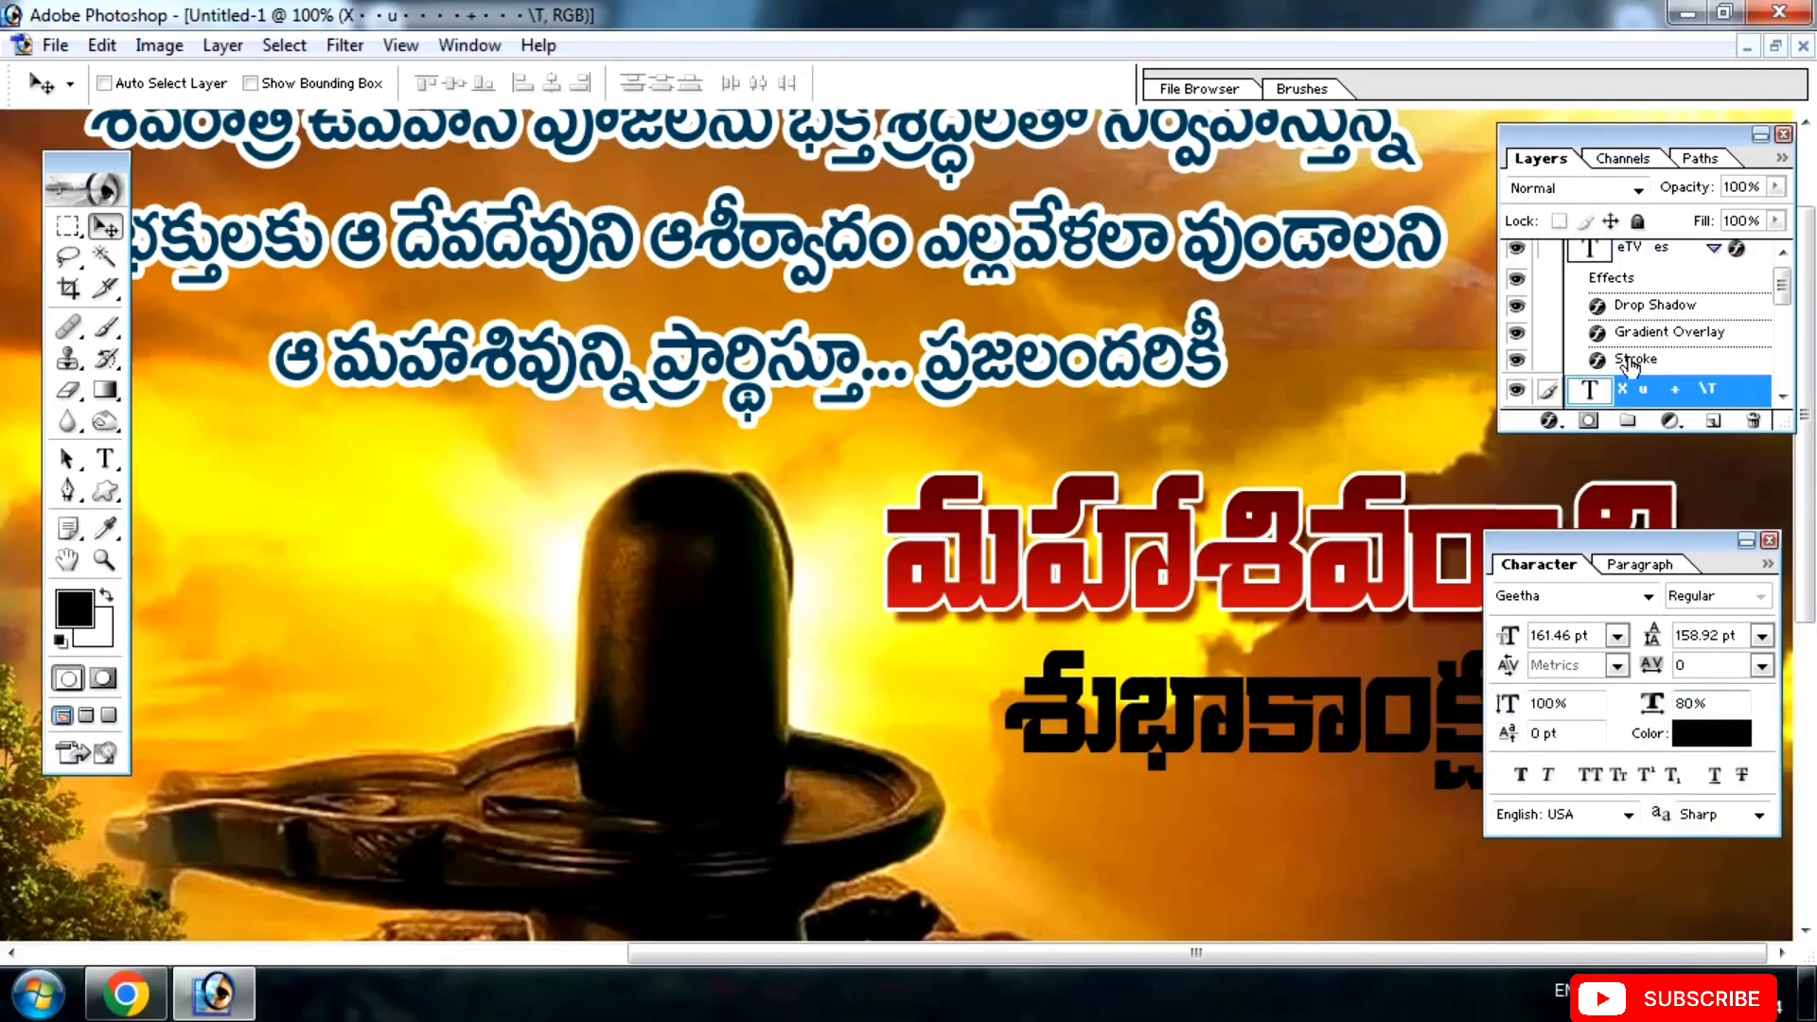
right_click(1645, 400)
click(1600, 672)
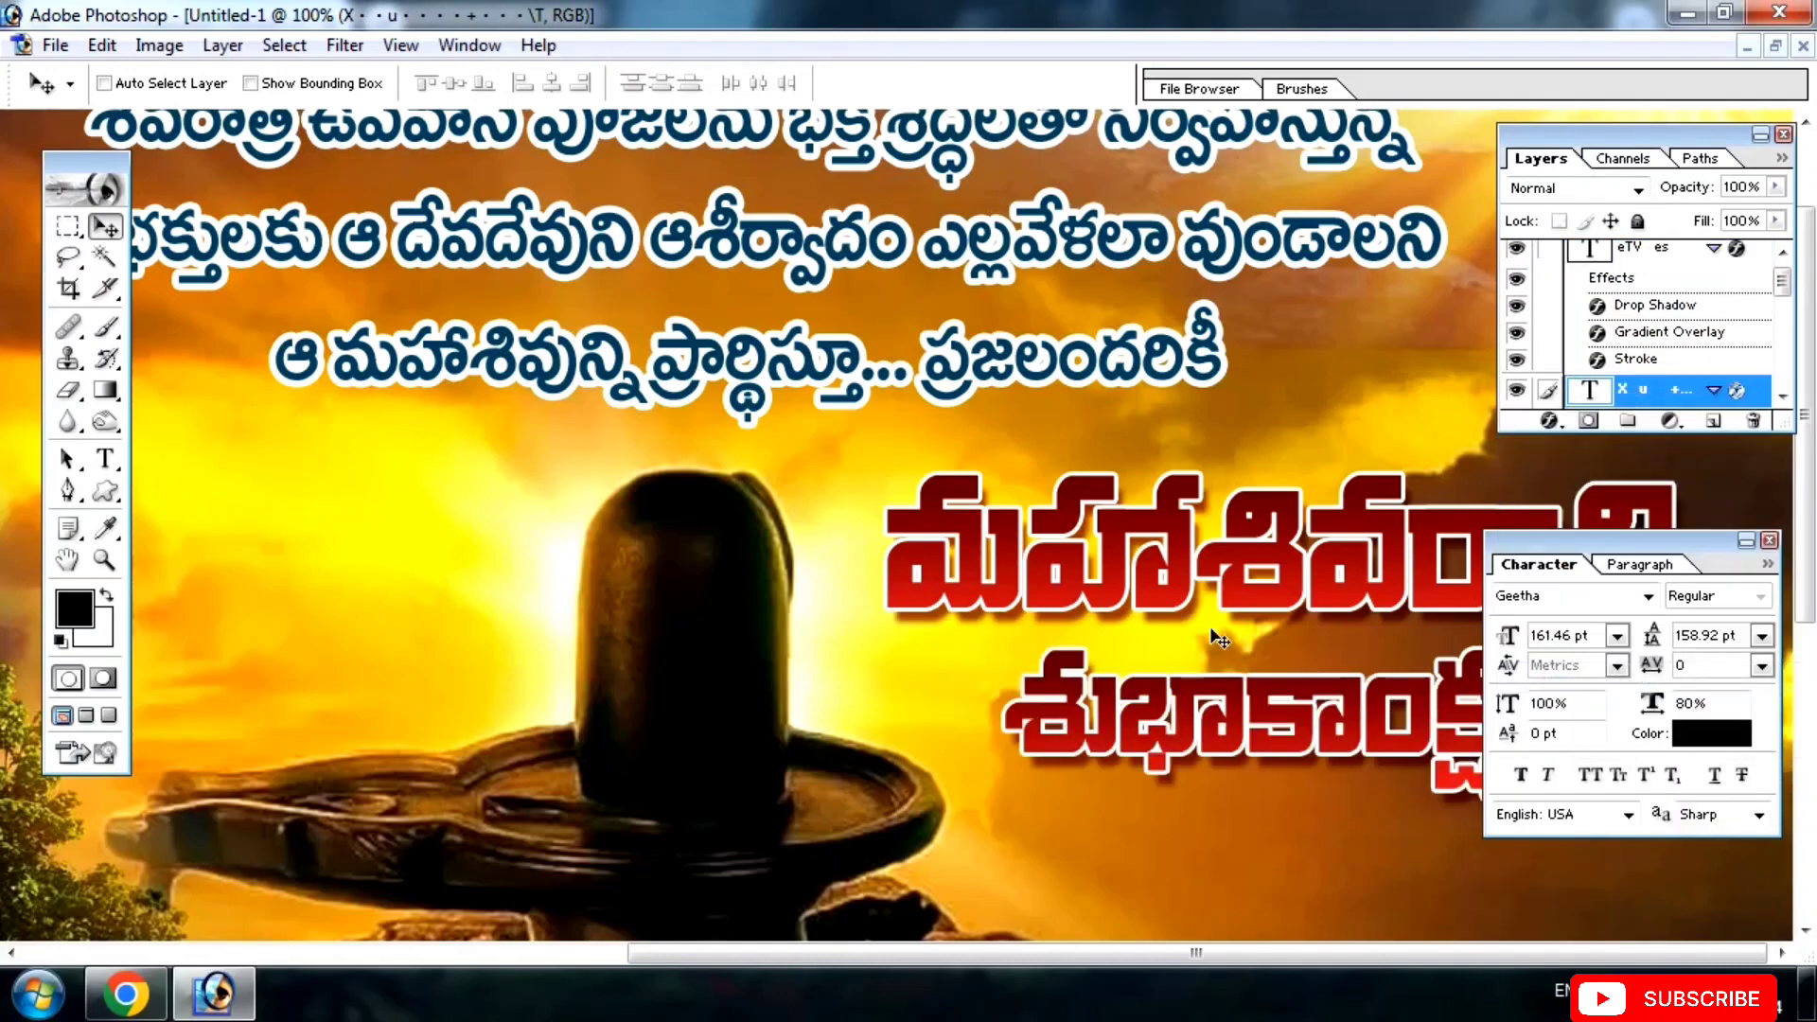
Hide the tool panels and examine the whole composition with the two styled title lines.
key(ctrl+minus)
key(ctrl+minus)
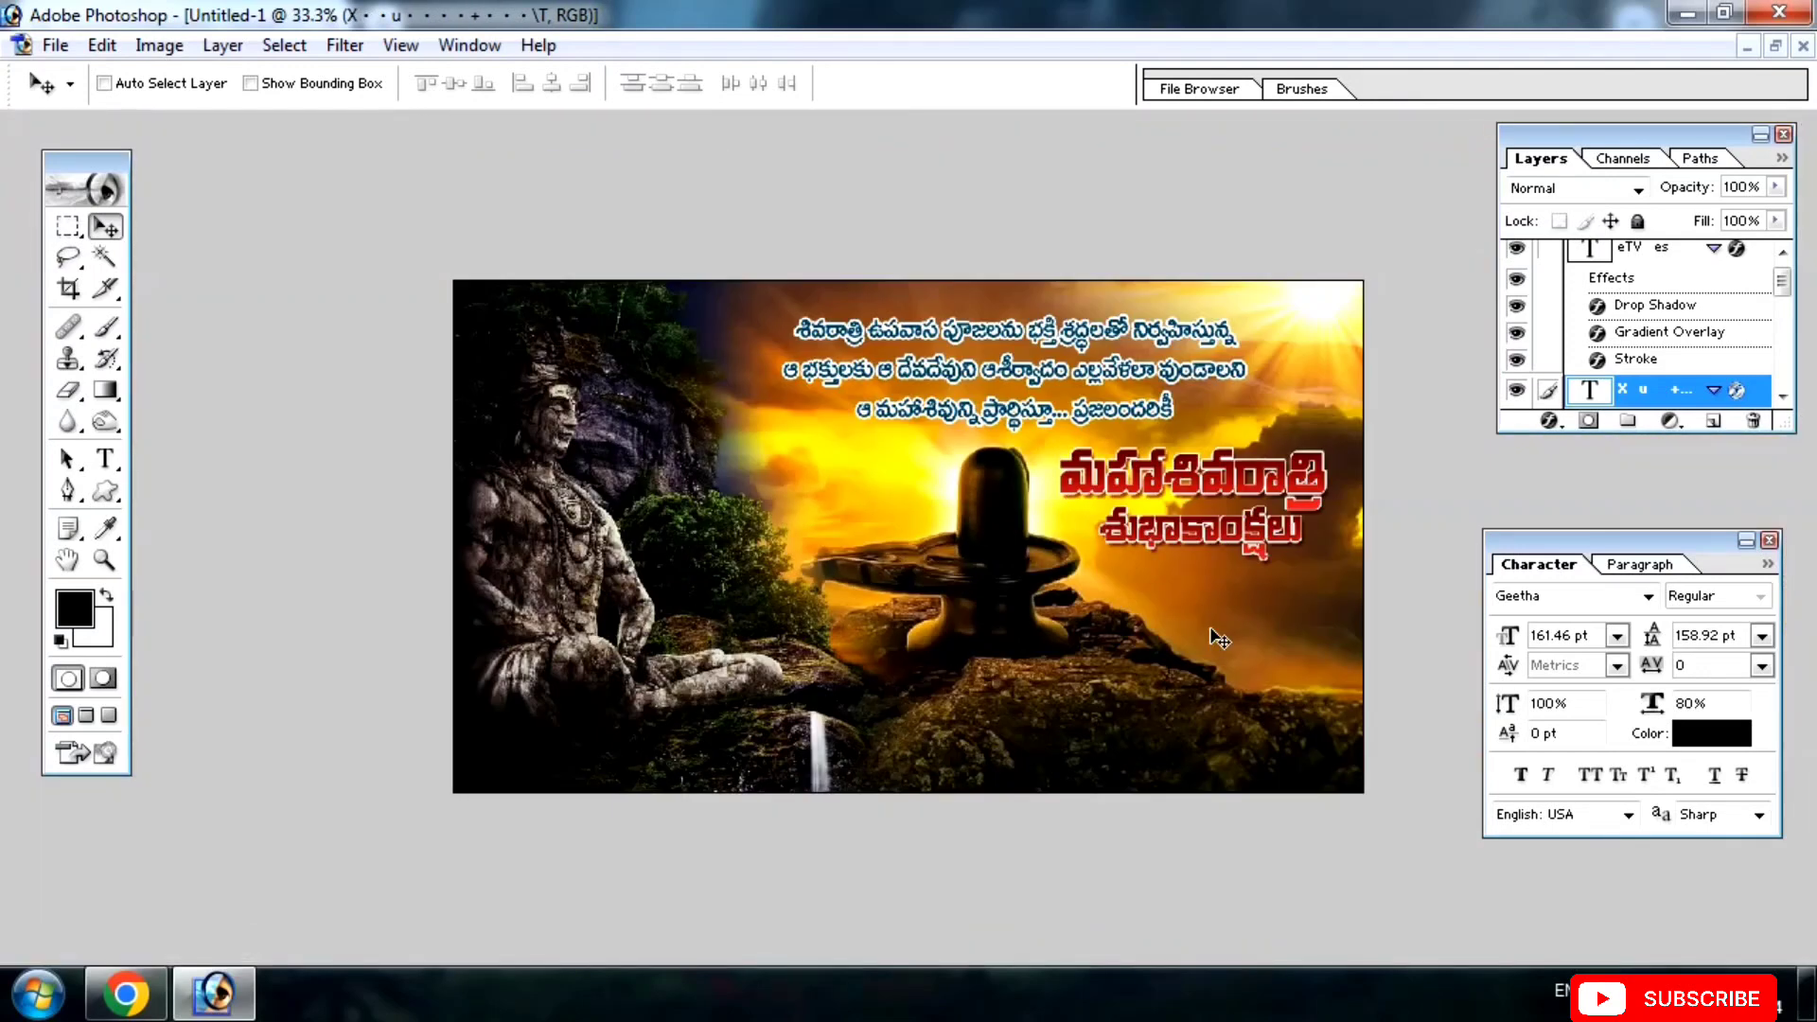
key(Tab)
click(1218, 531)
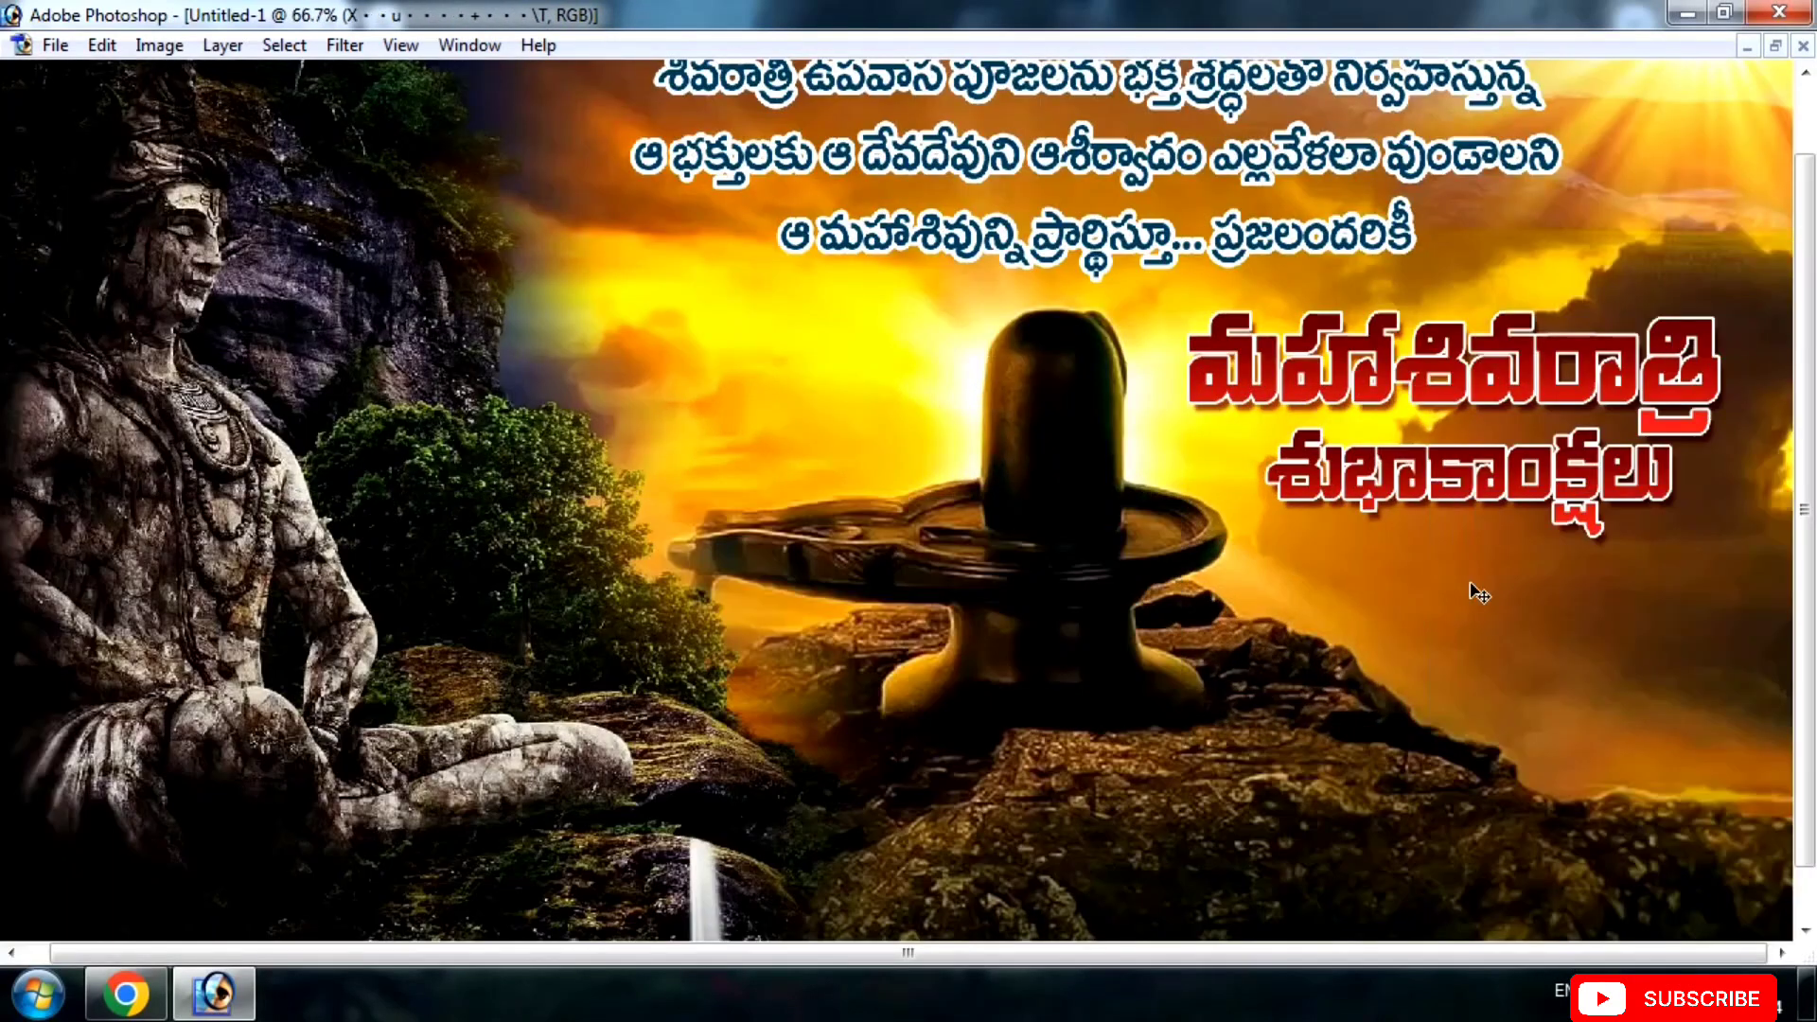
key(ctrl+minus)
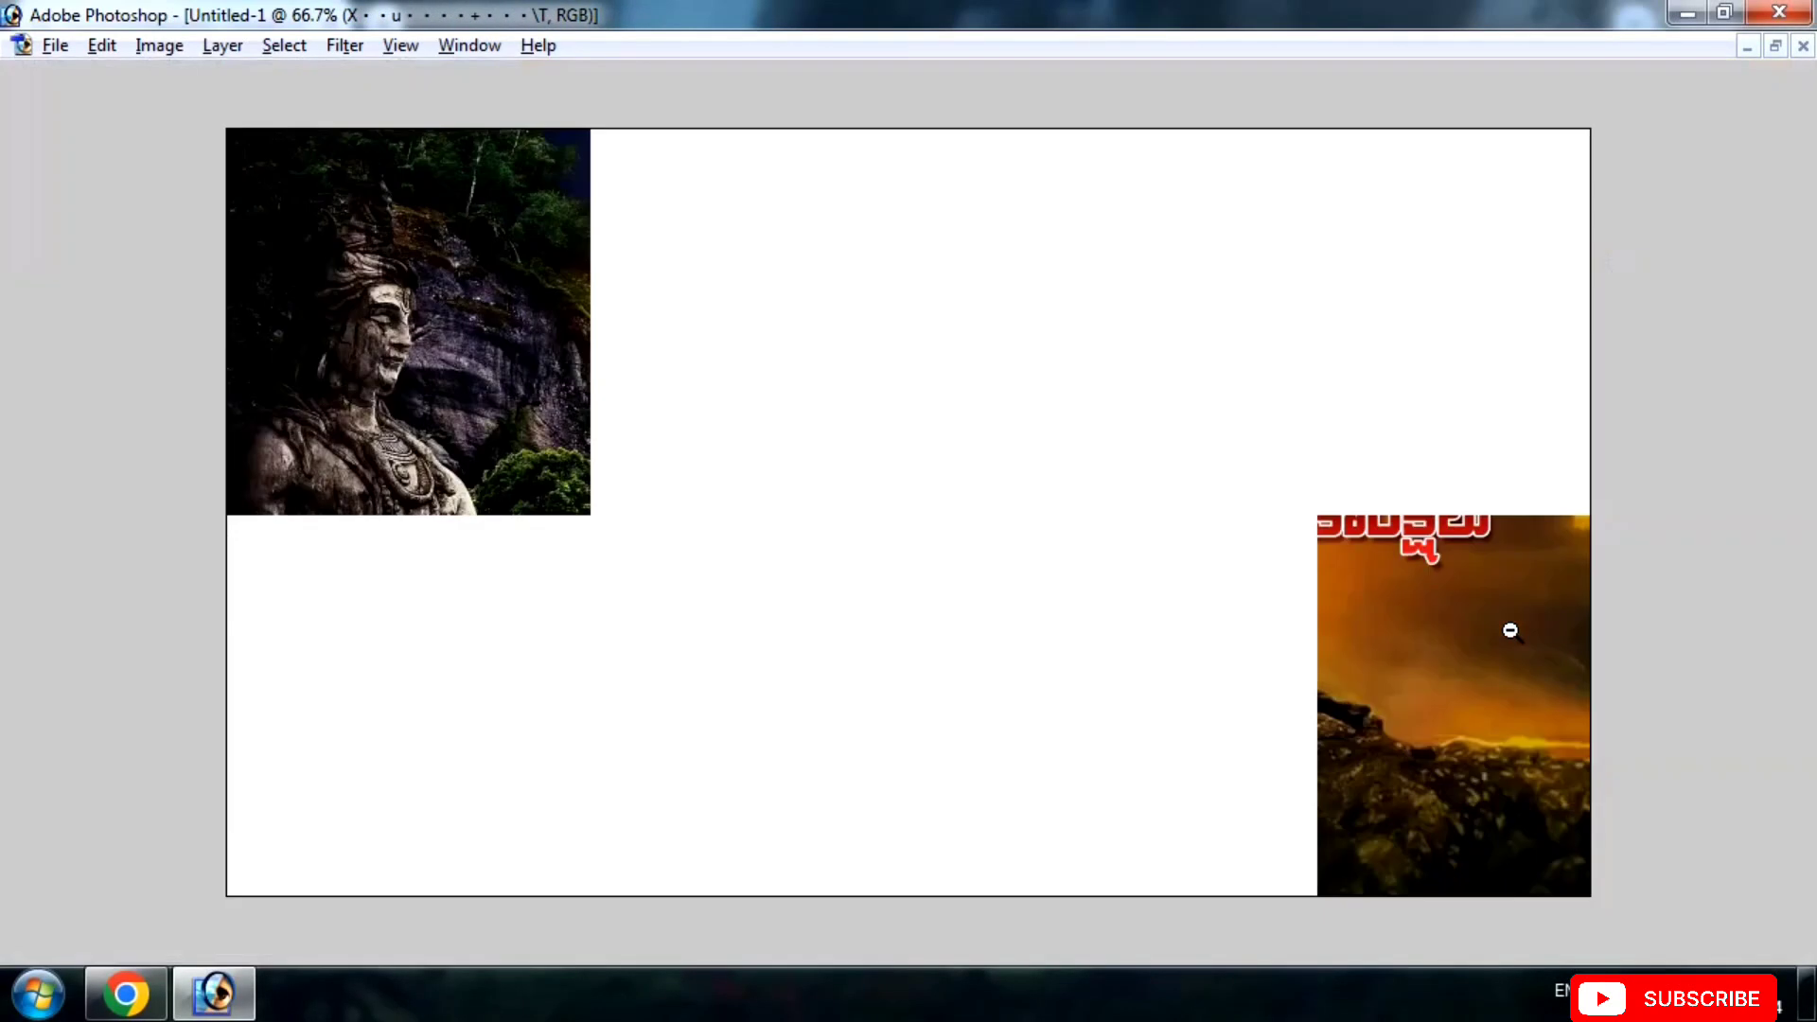
Enlarge the శుభాకాంక్షలు text slightly and place a duplicate of it on the rocks below the lingam.
key(ctrl+t)
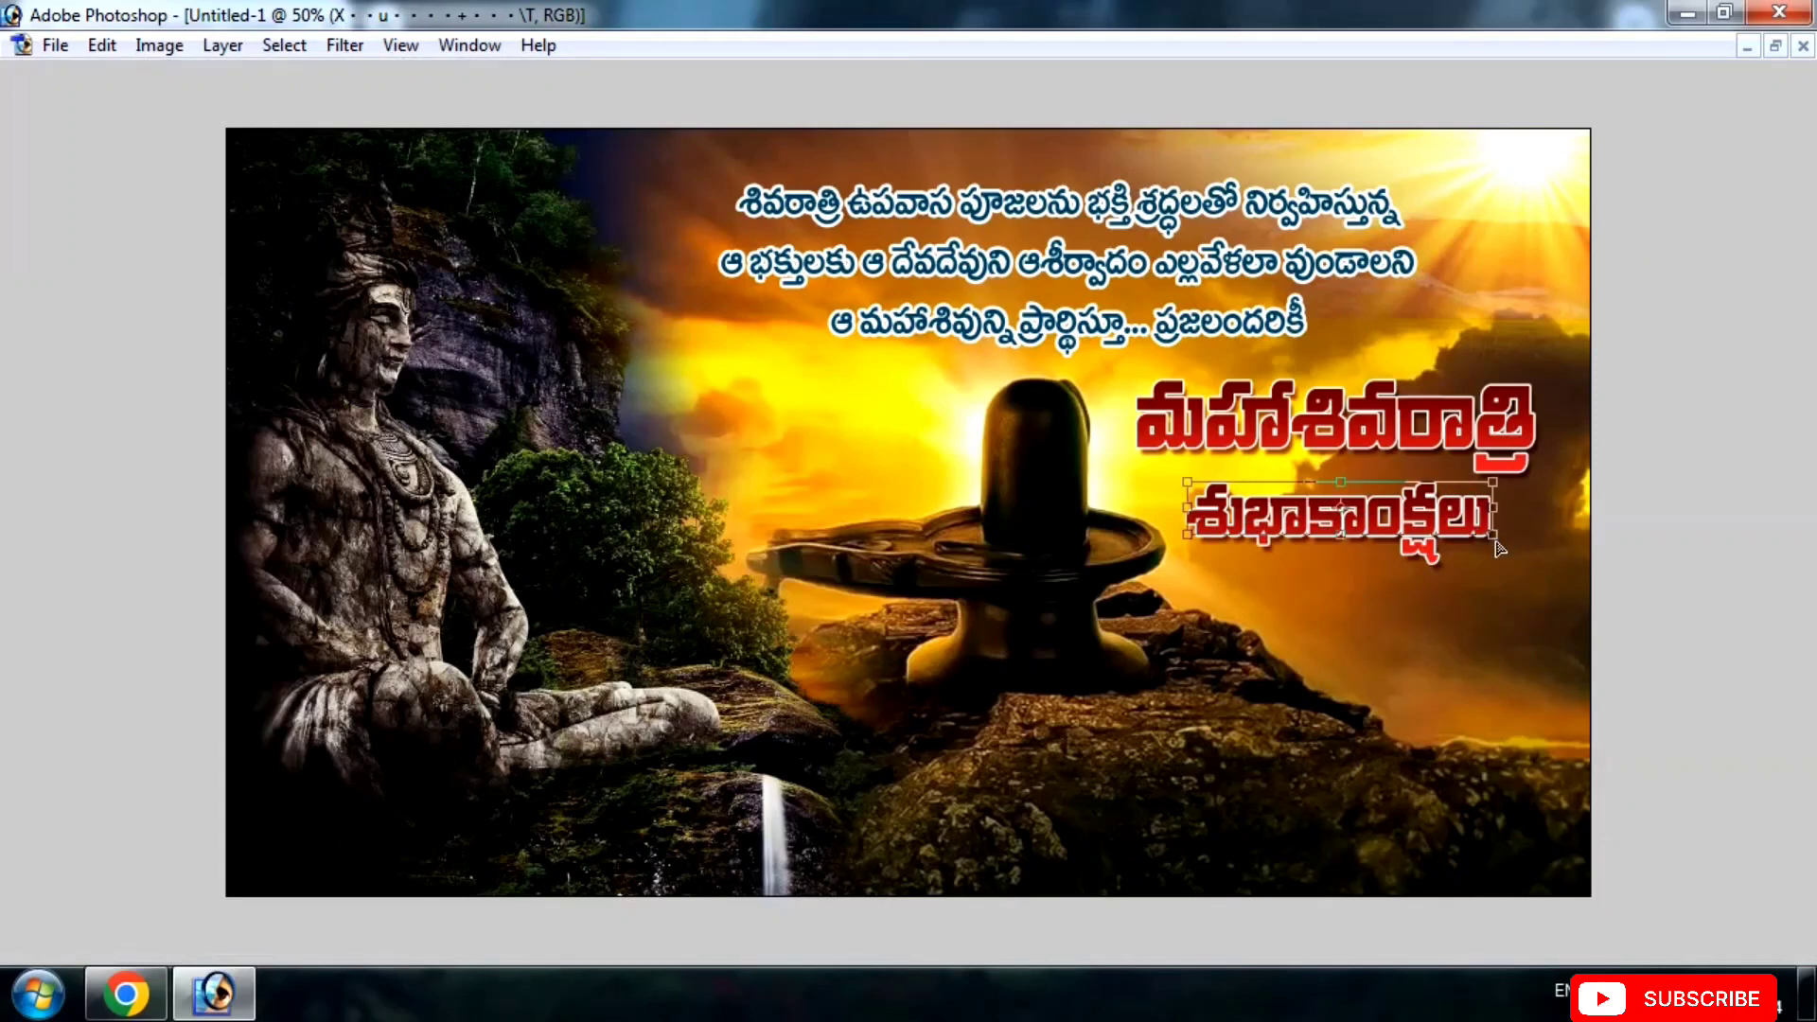
drag(1494, 533, 1515, 543)
key(Return)
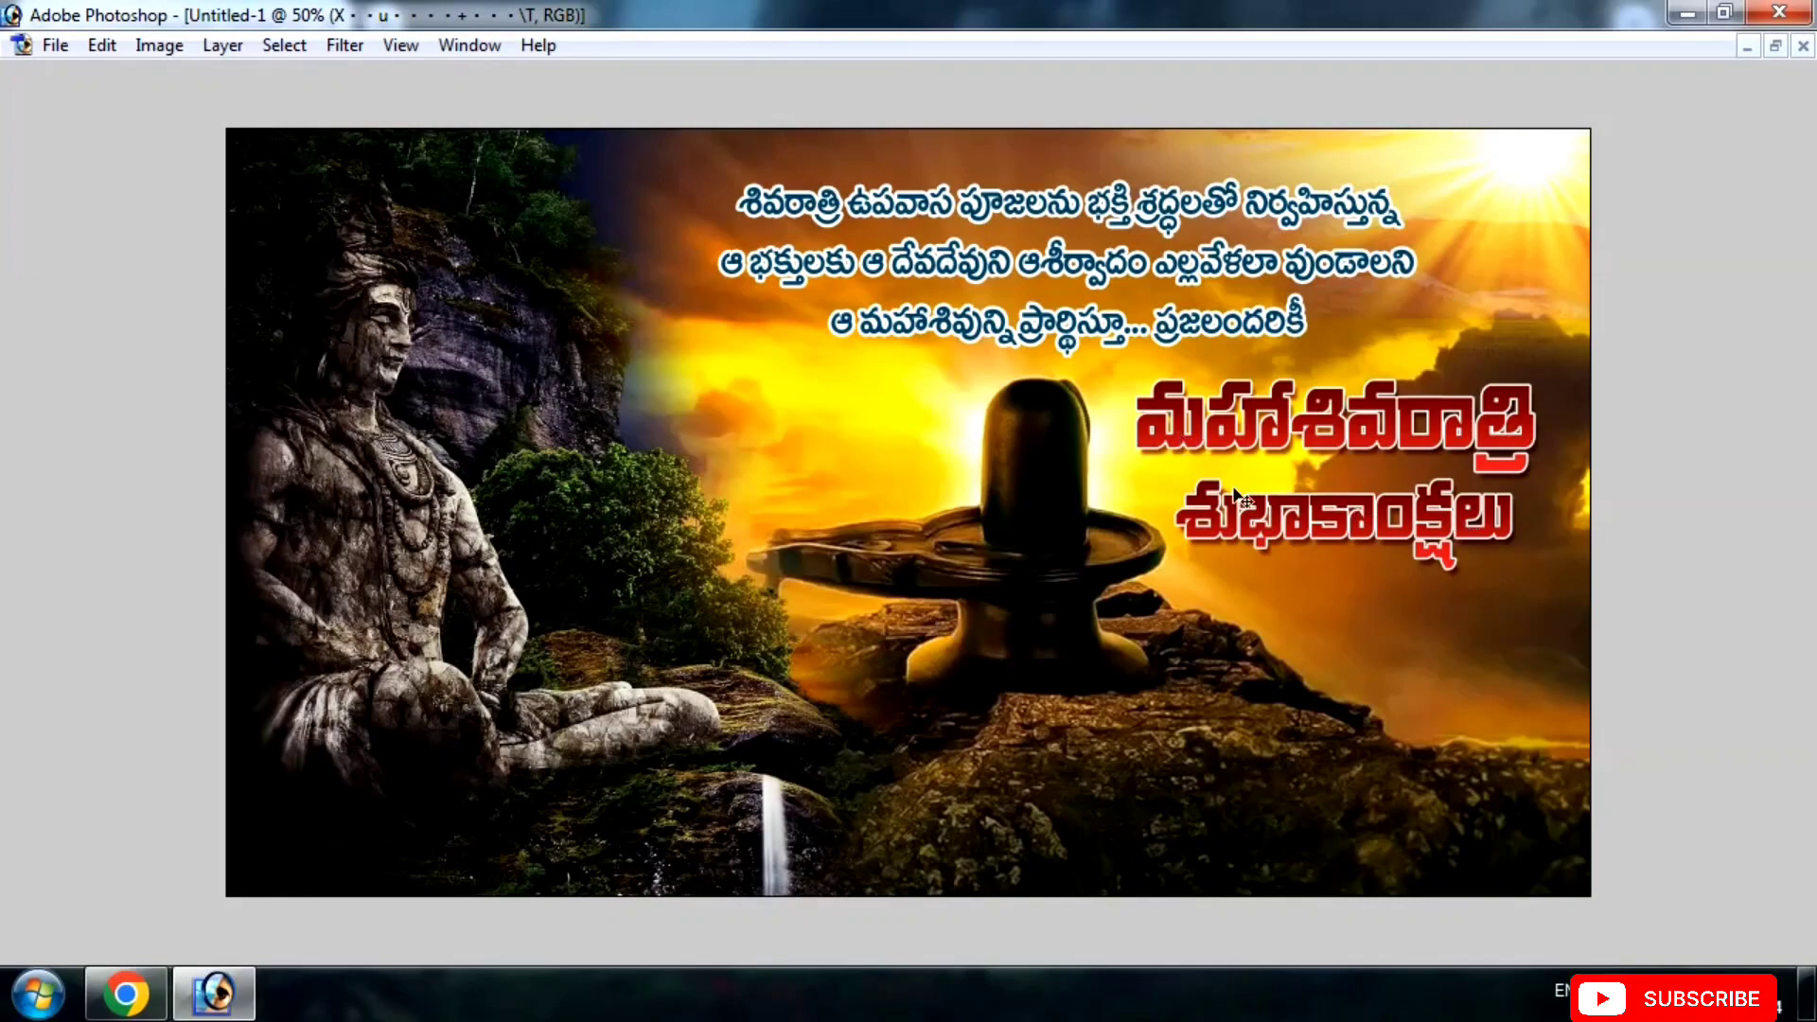
key(Tab)
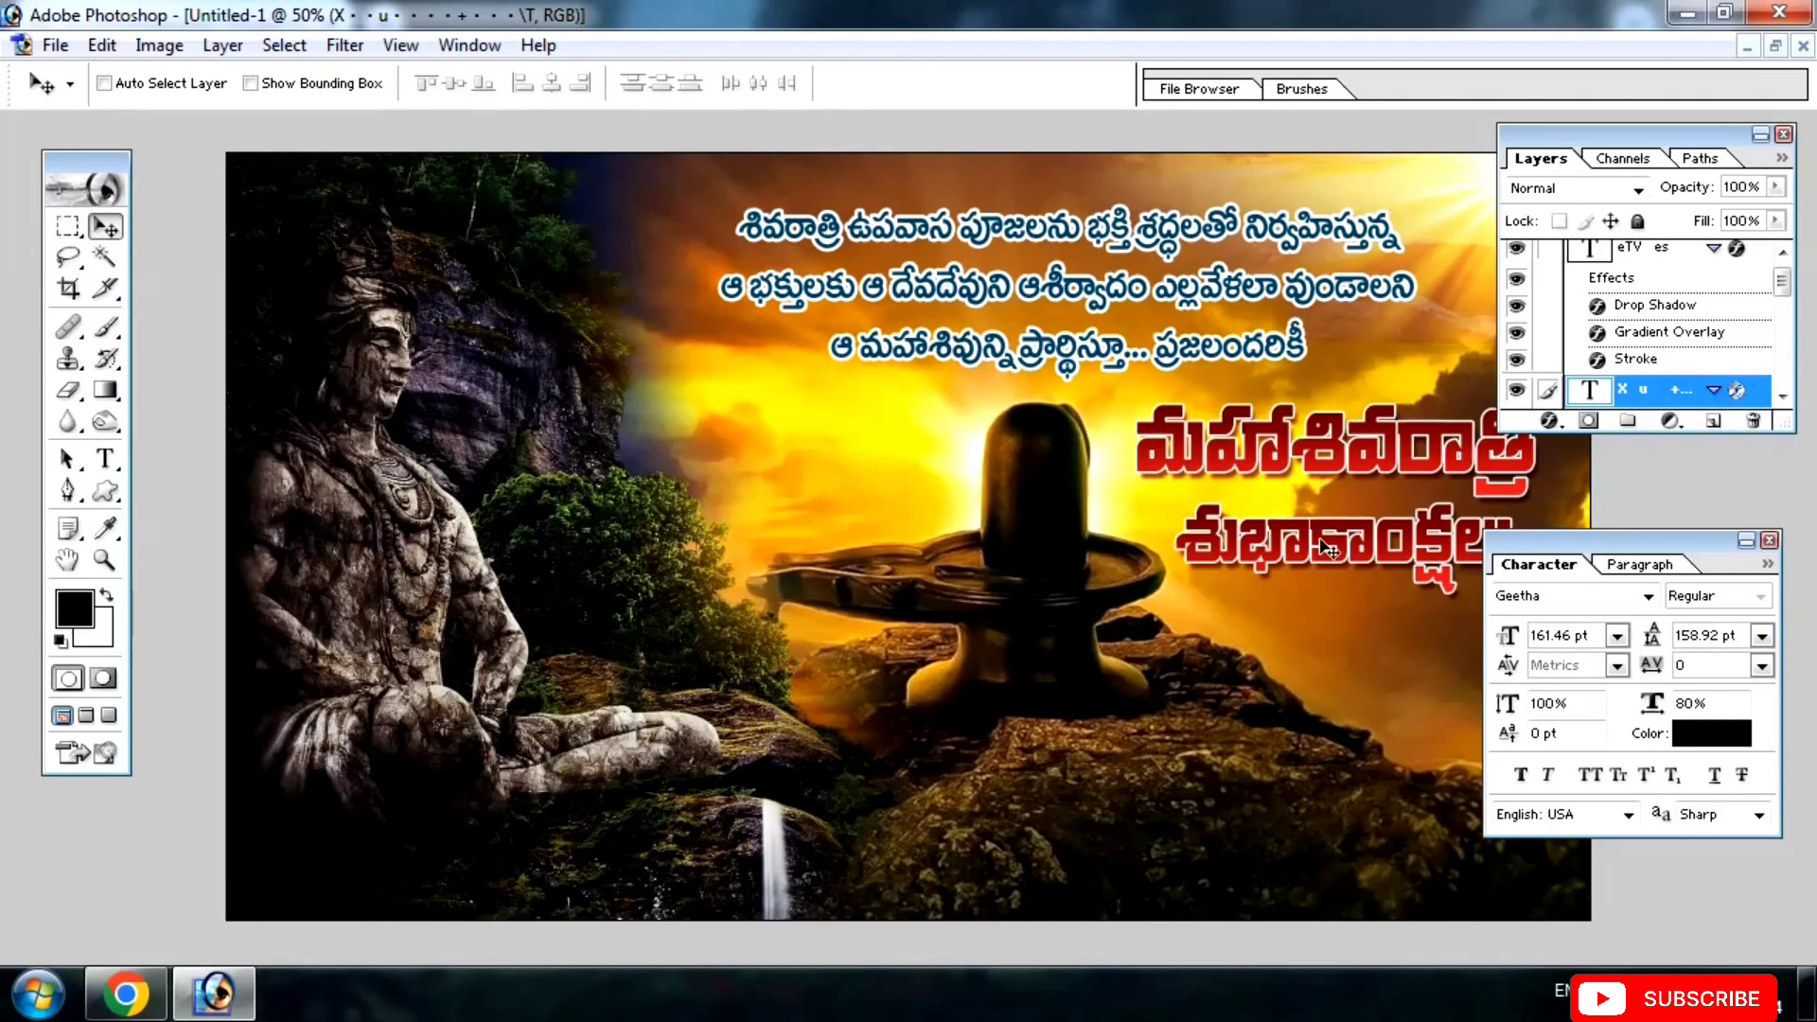
drag(1342, 552, 1067, 812)
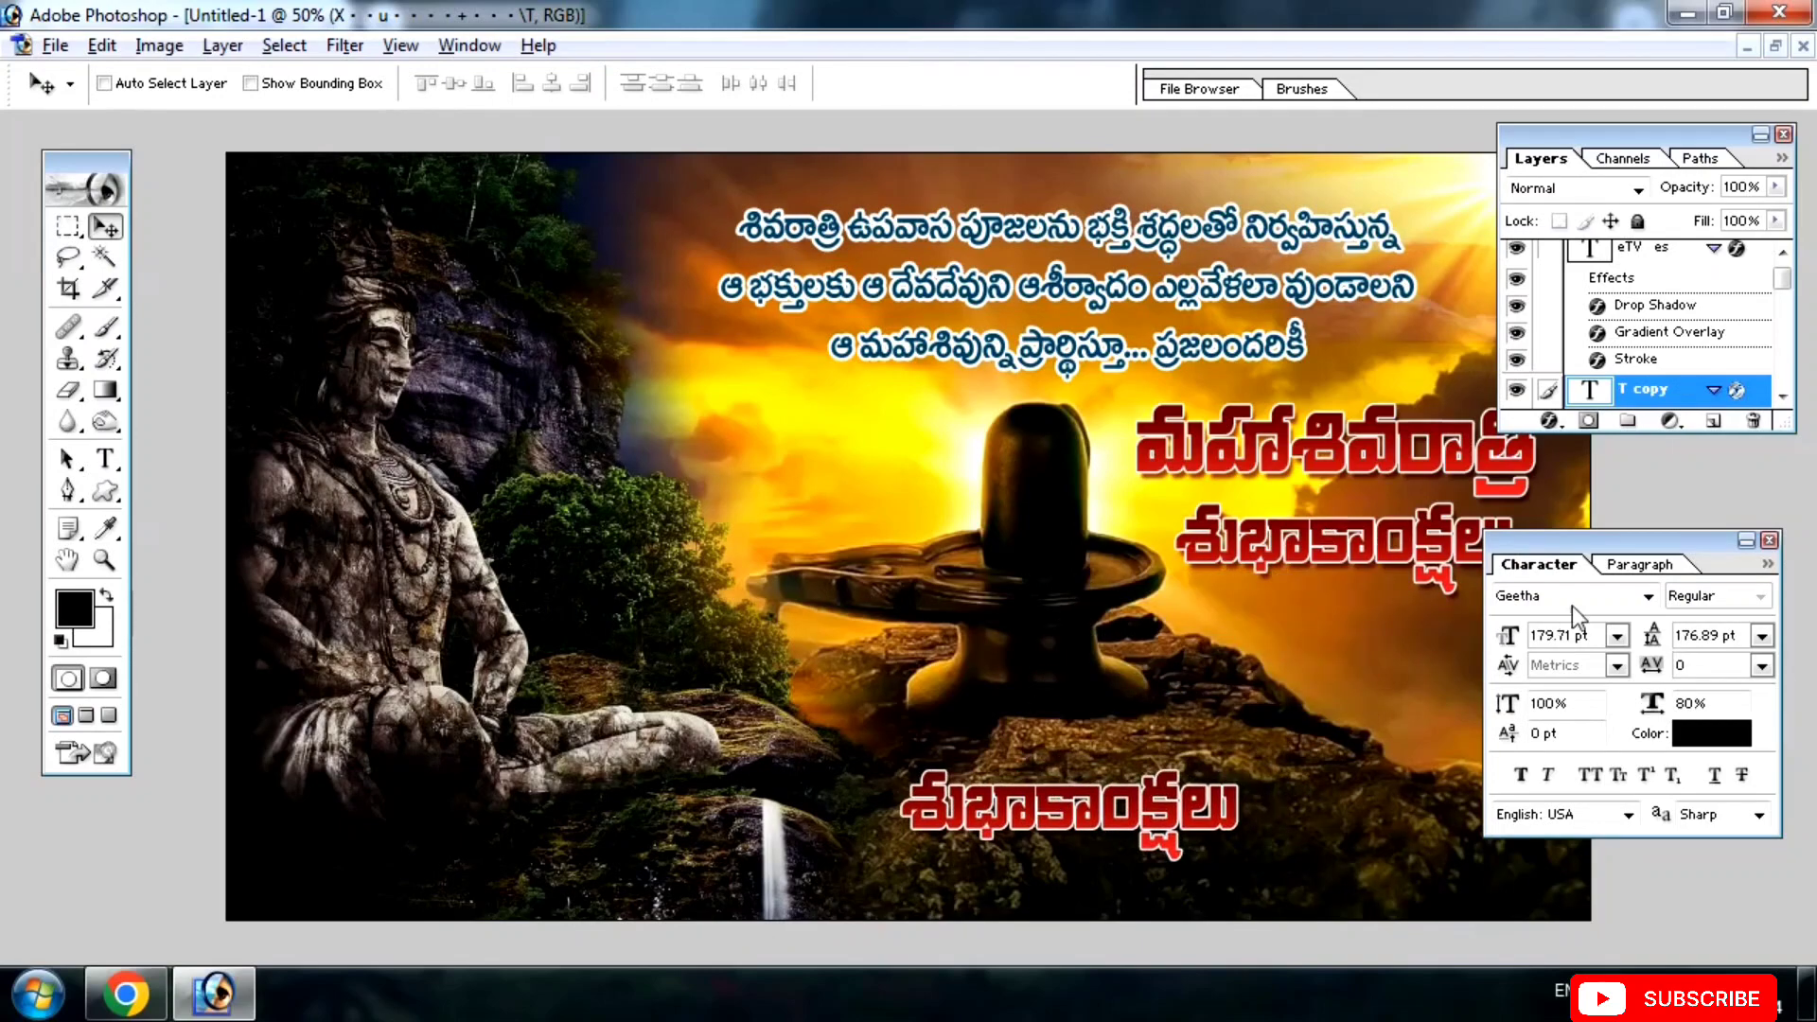
Try other fonts on the duplicated text, including Arial Rounded MT, Avanthi, BapuScript, Bell MT, Bauhaus 93 and Brahma.
click(1562, 603)
key(Escape)
text(Arial R)
key(Return)
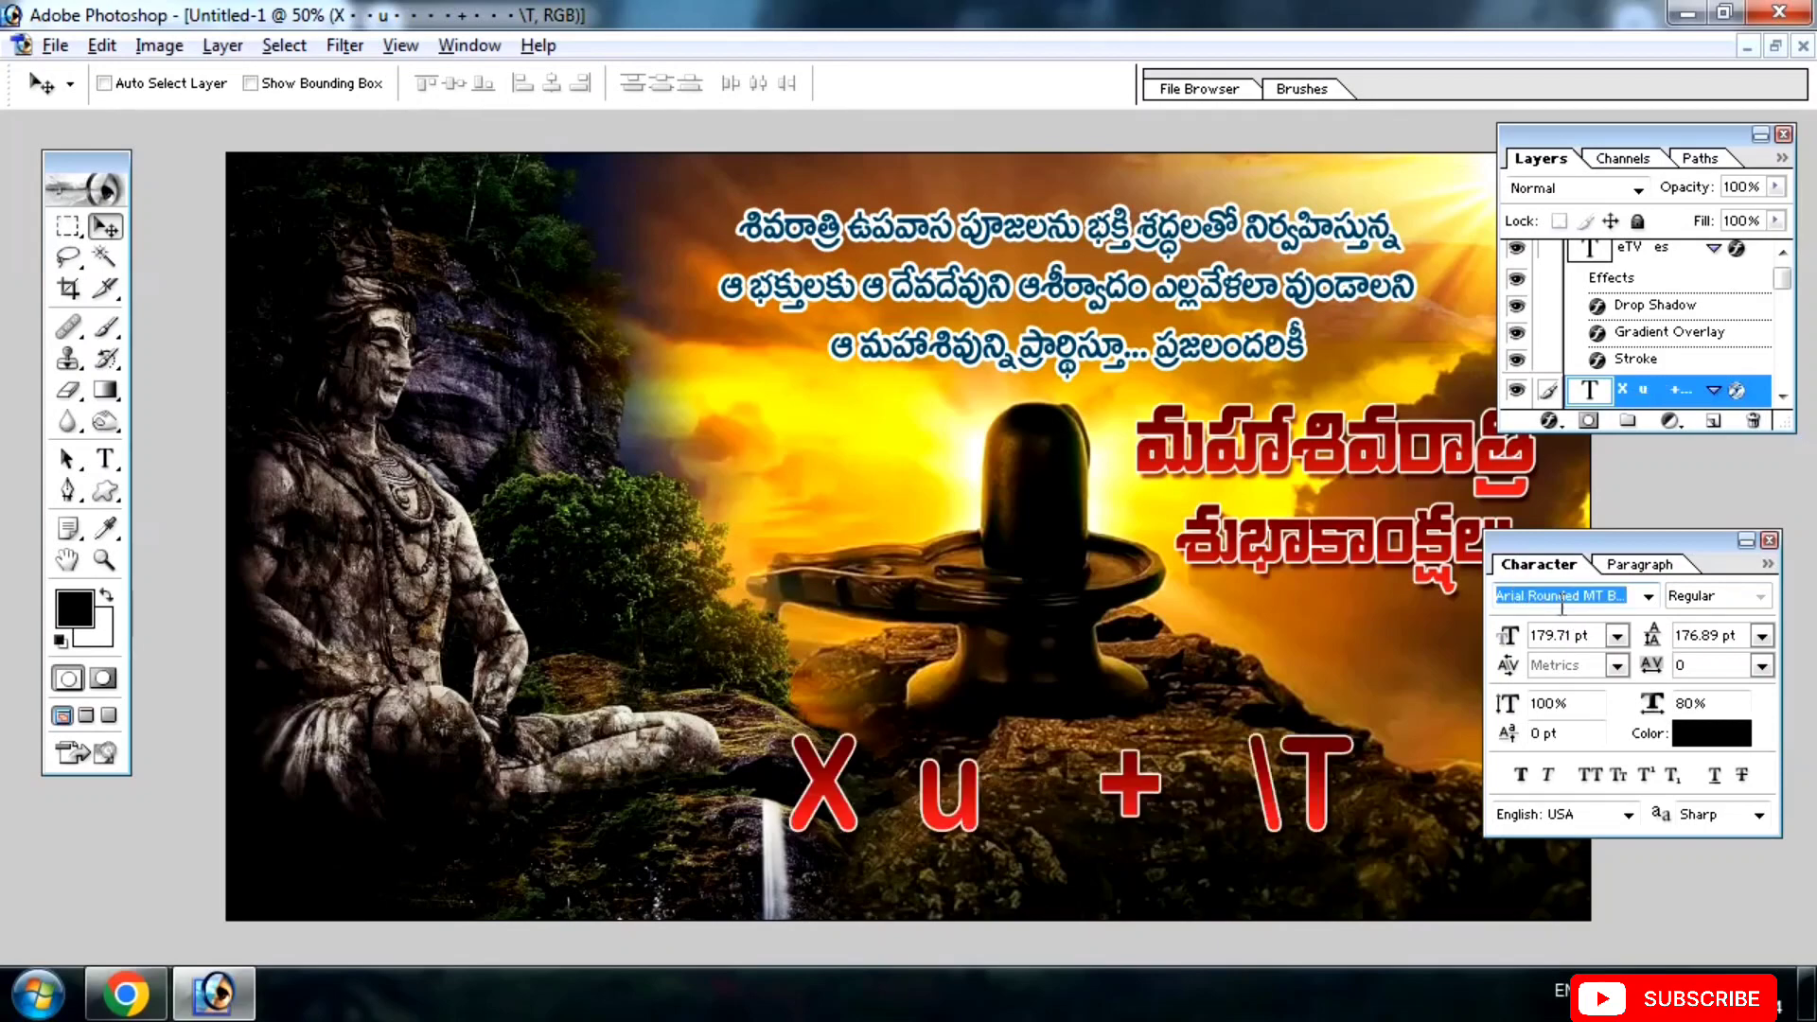
text(As)
key(Return)
key(Down)
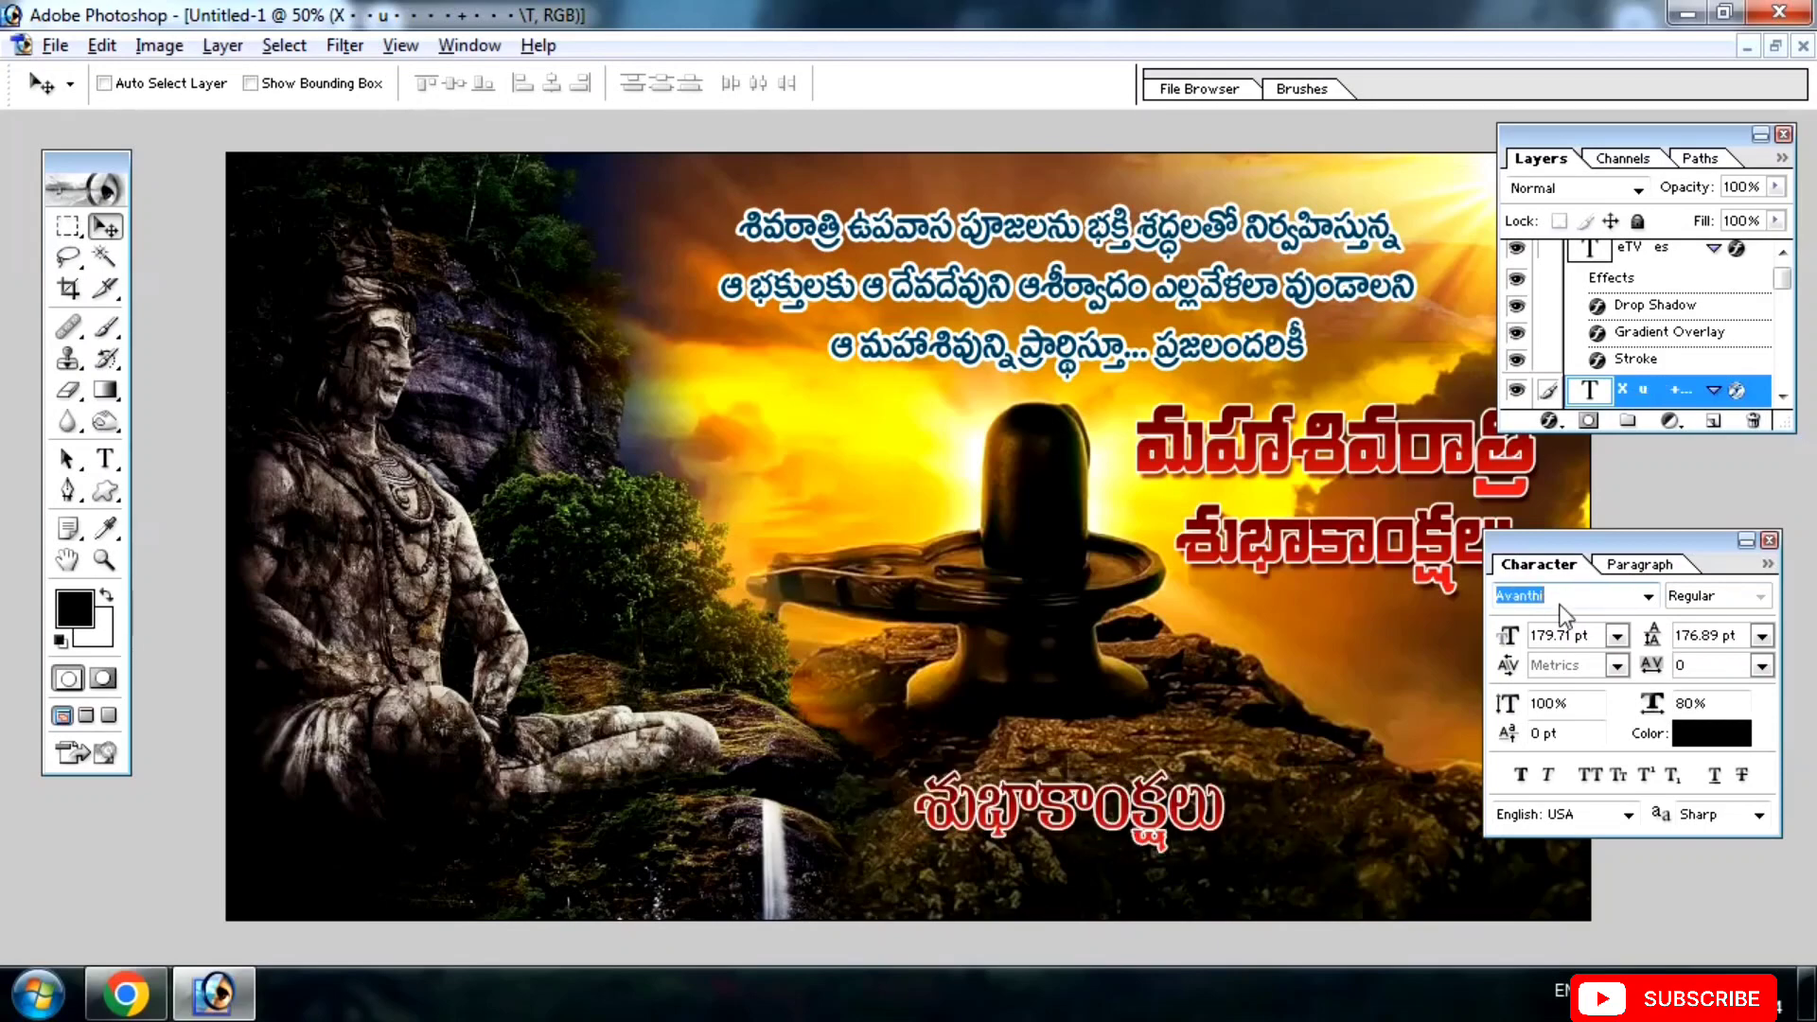
key(Down)
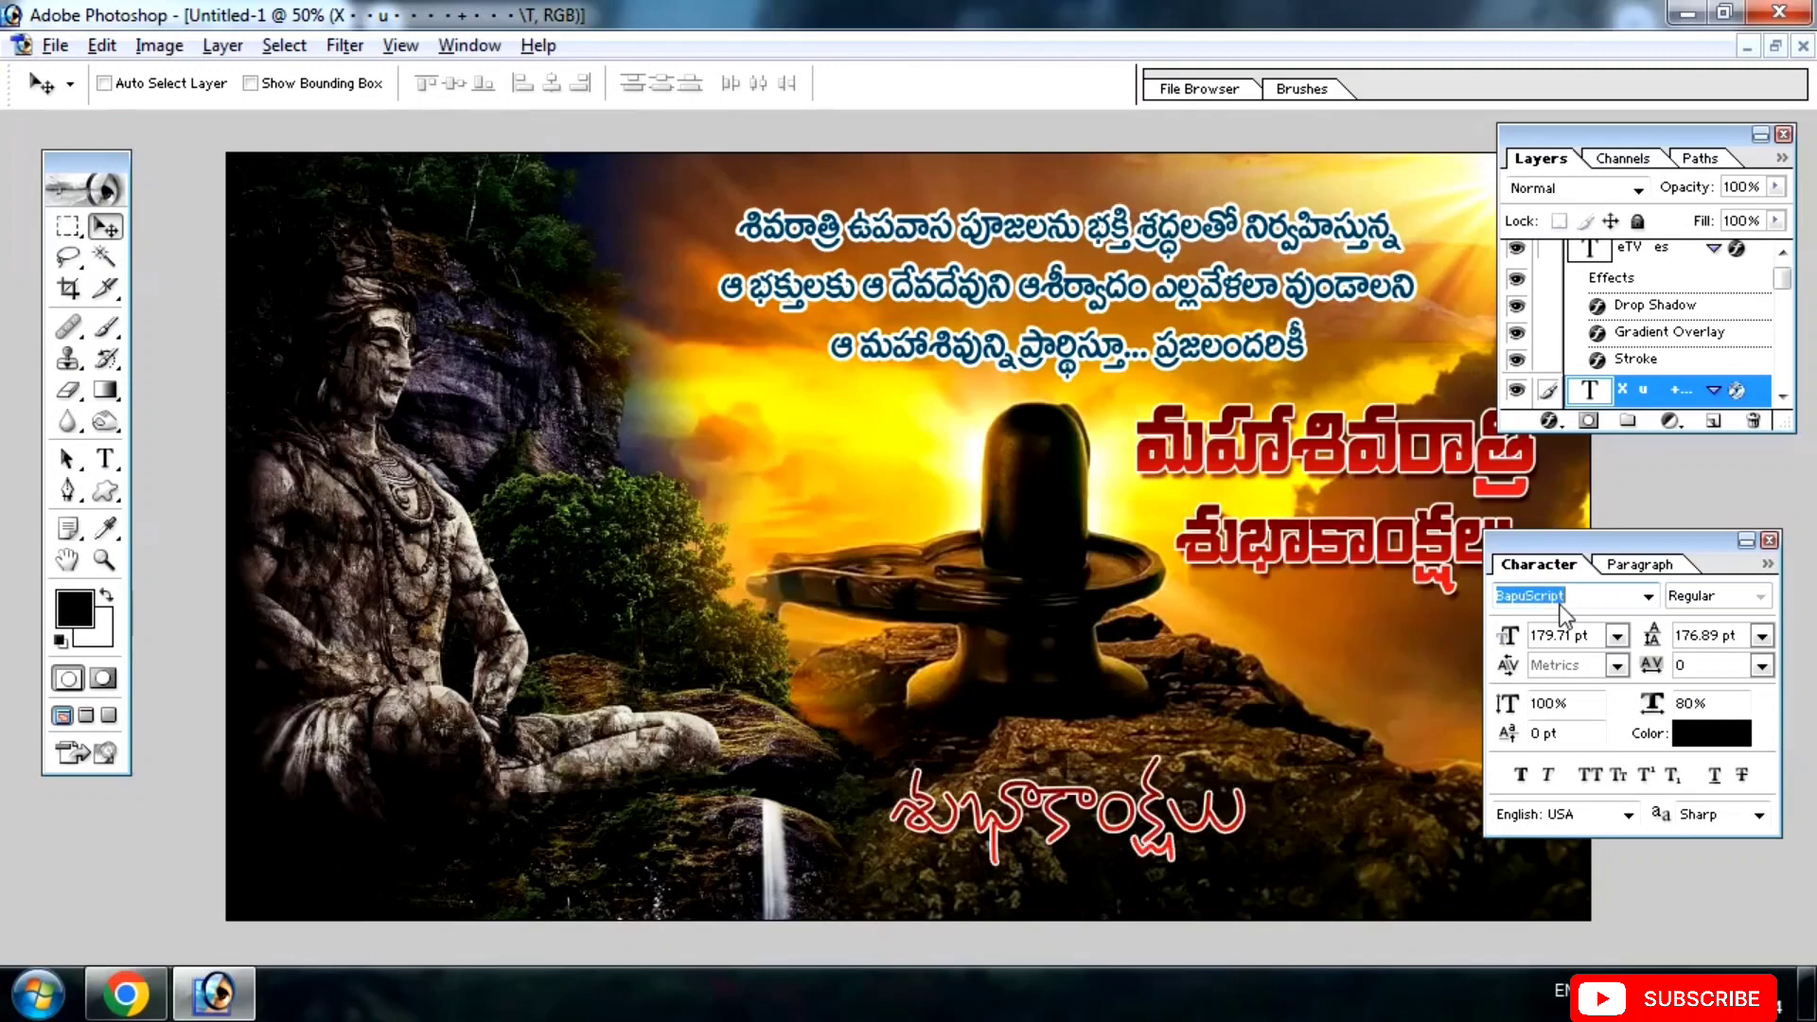
key(Down)
key(Down)
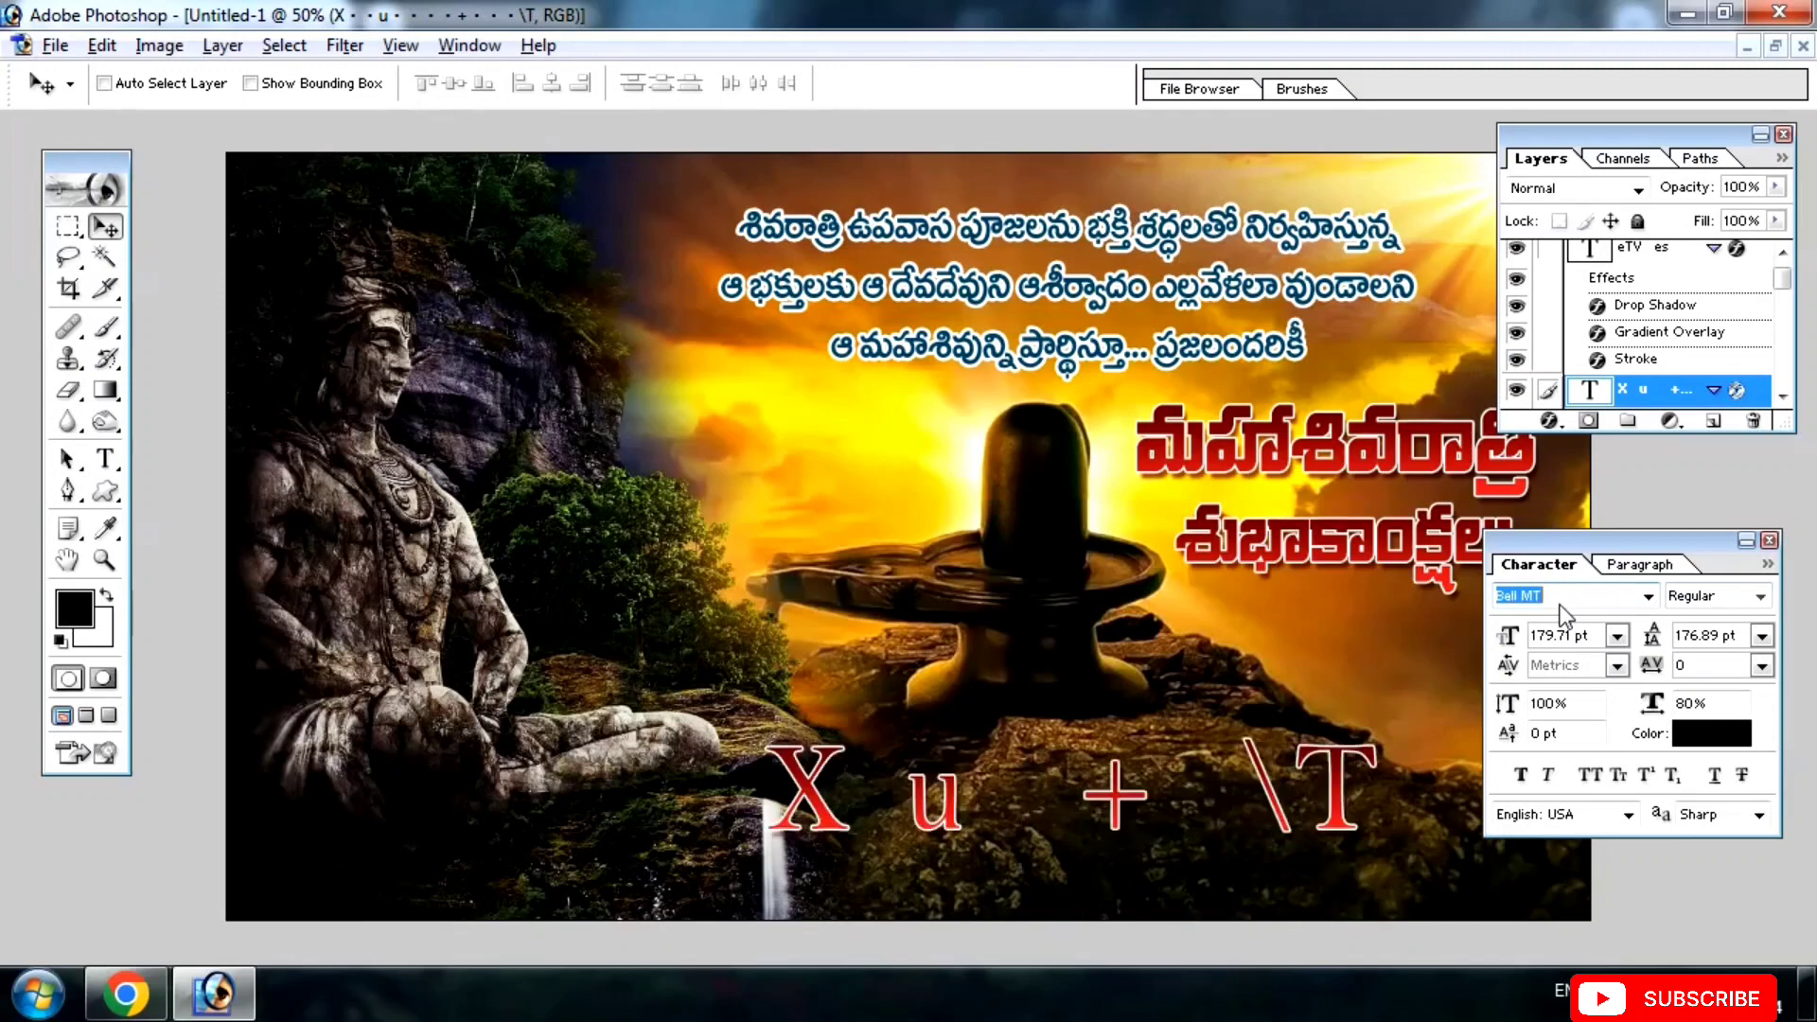
key(Up)
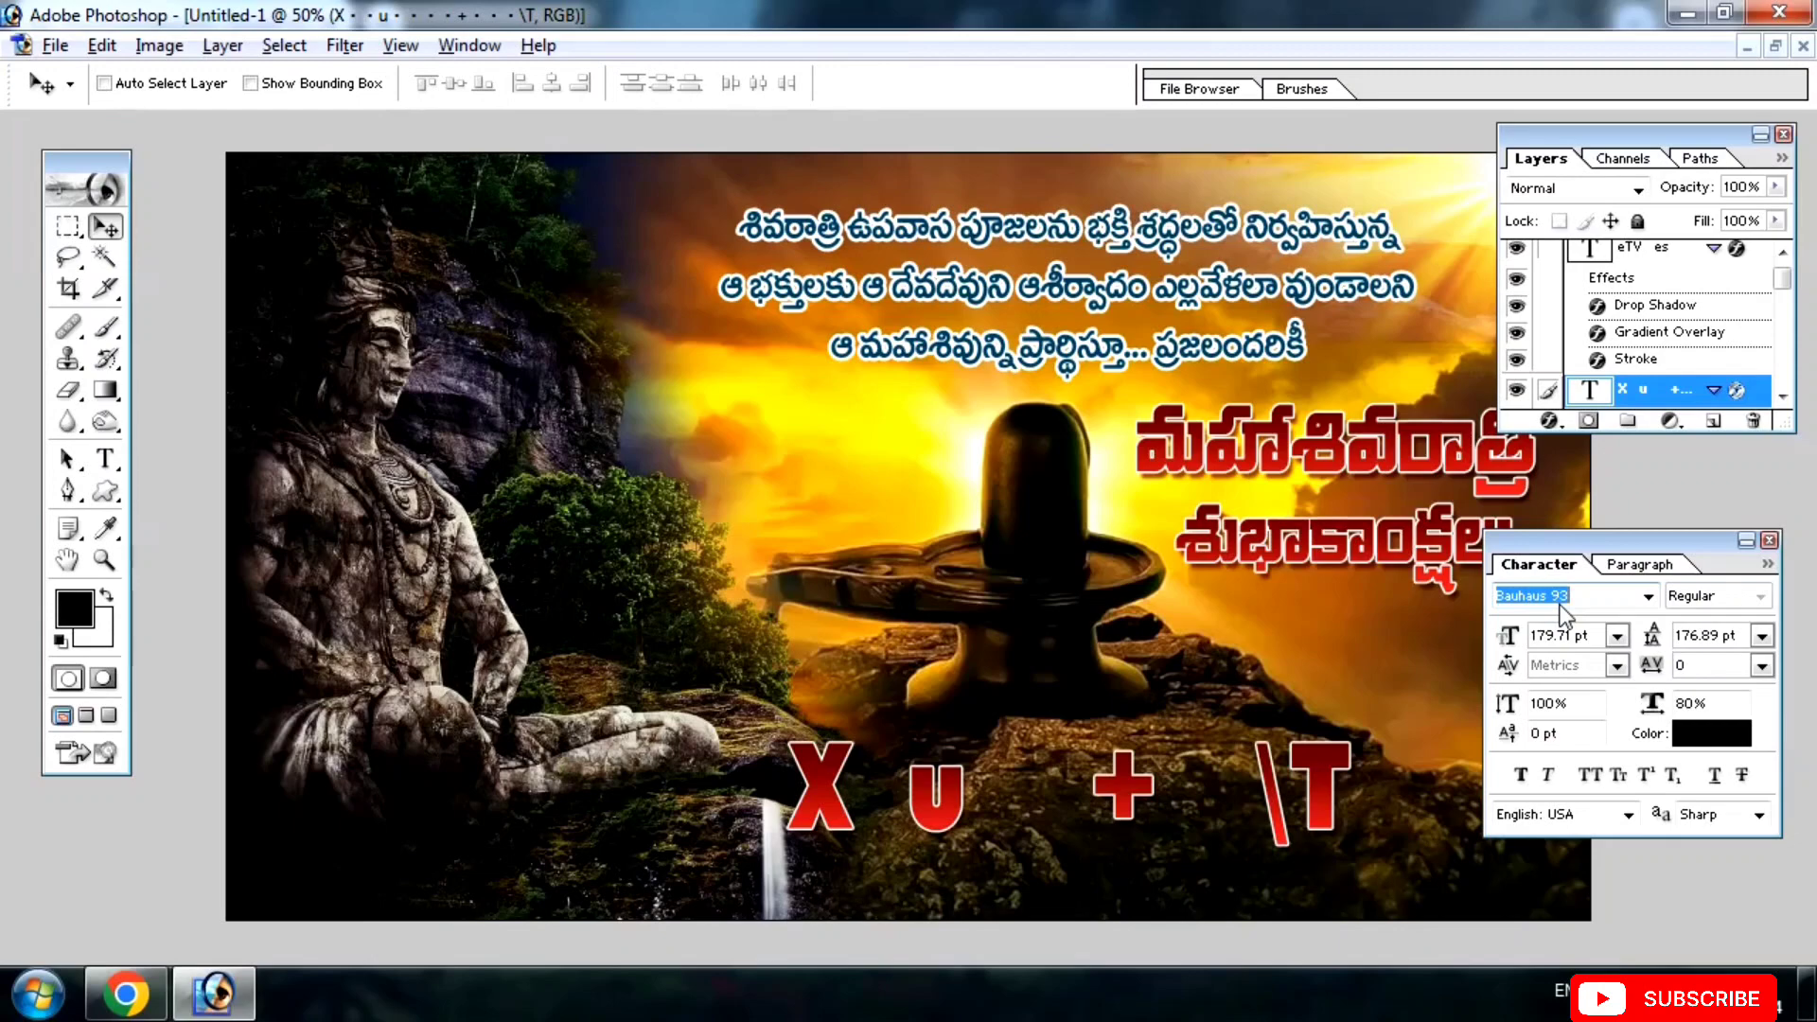
key(Down)
key(Down)
key(Down)
key(Down)
key(Down)
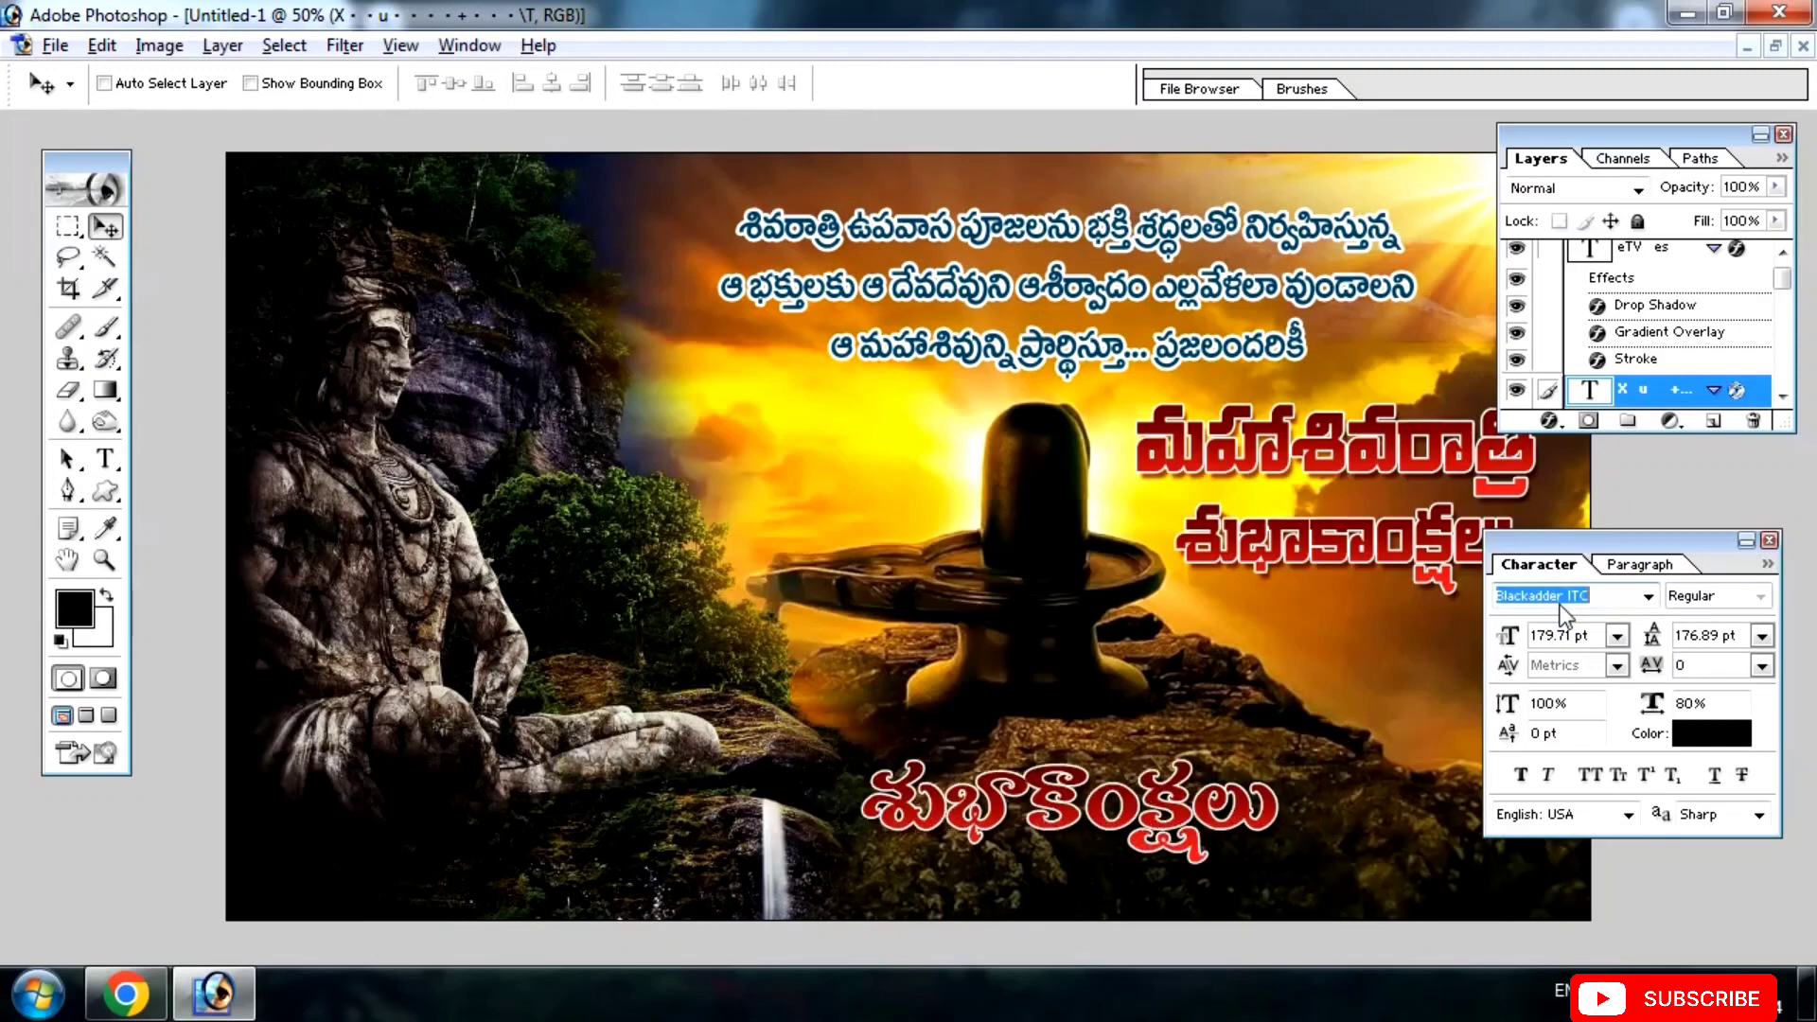
key(Down)
key(Down)
key(Down)
key(Down)
key(Down)
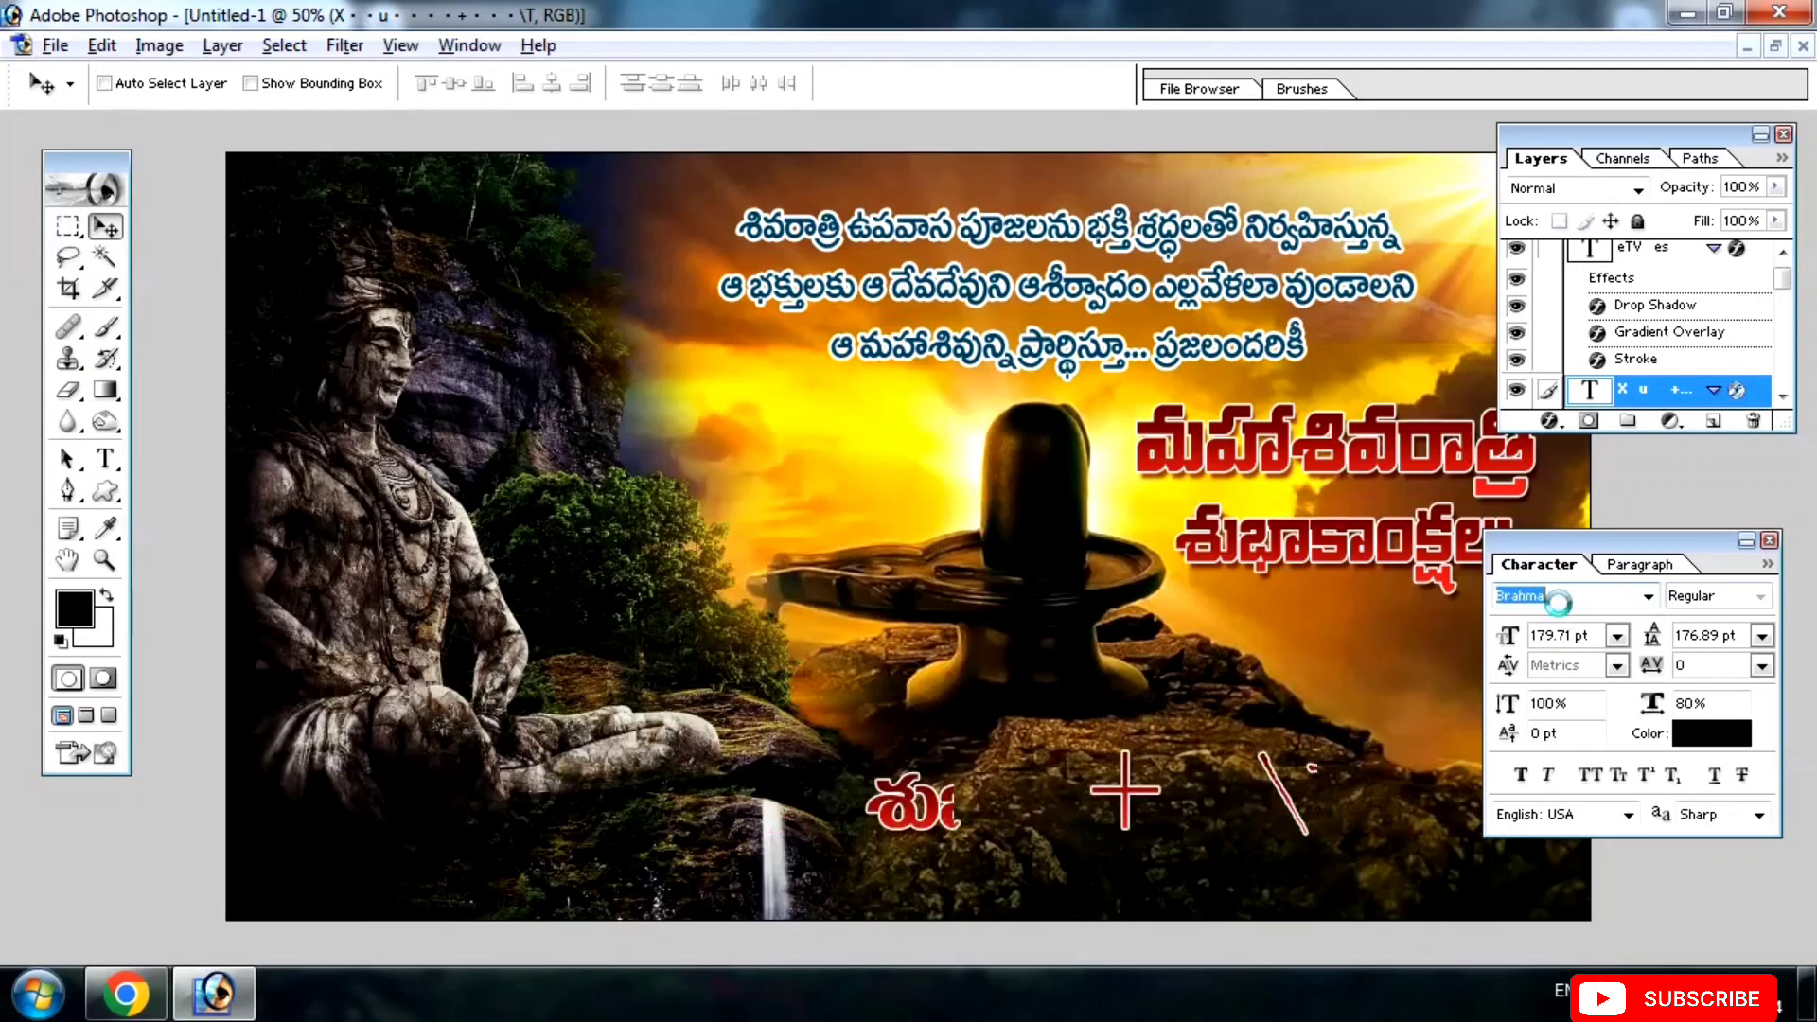
Set the duplicated text's font to Arial Black and shift the text slightly down.
text(Arial)
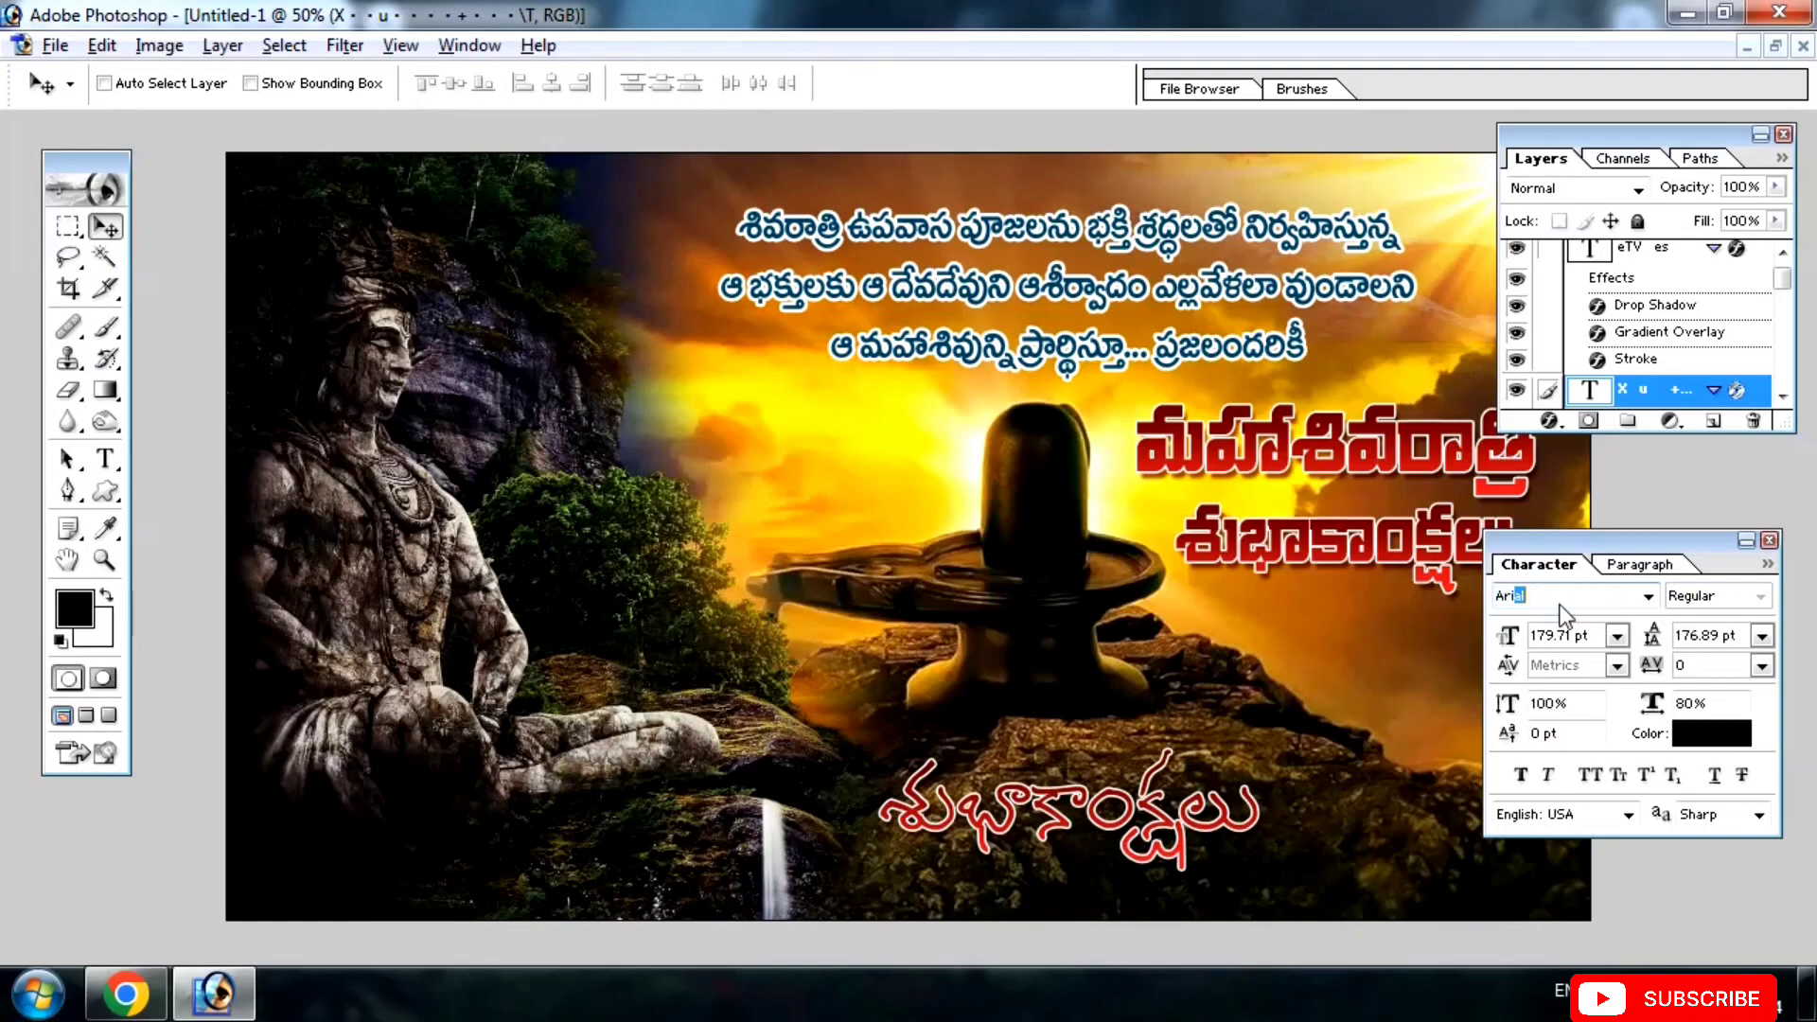
key(Return)
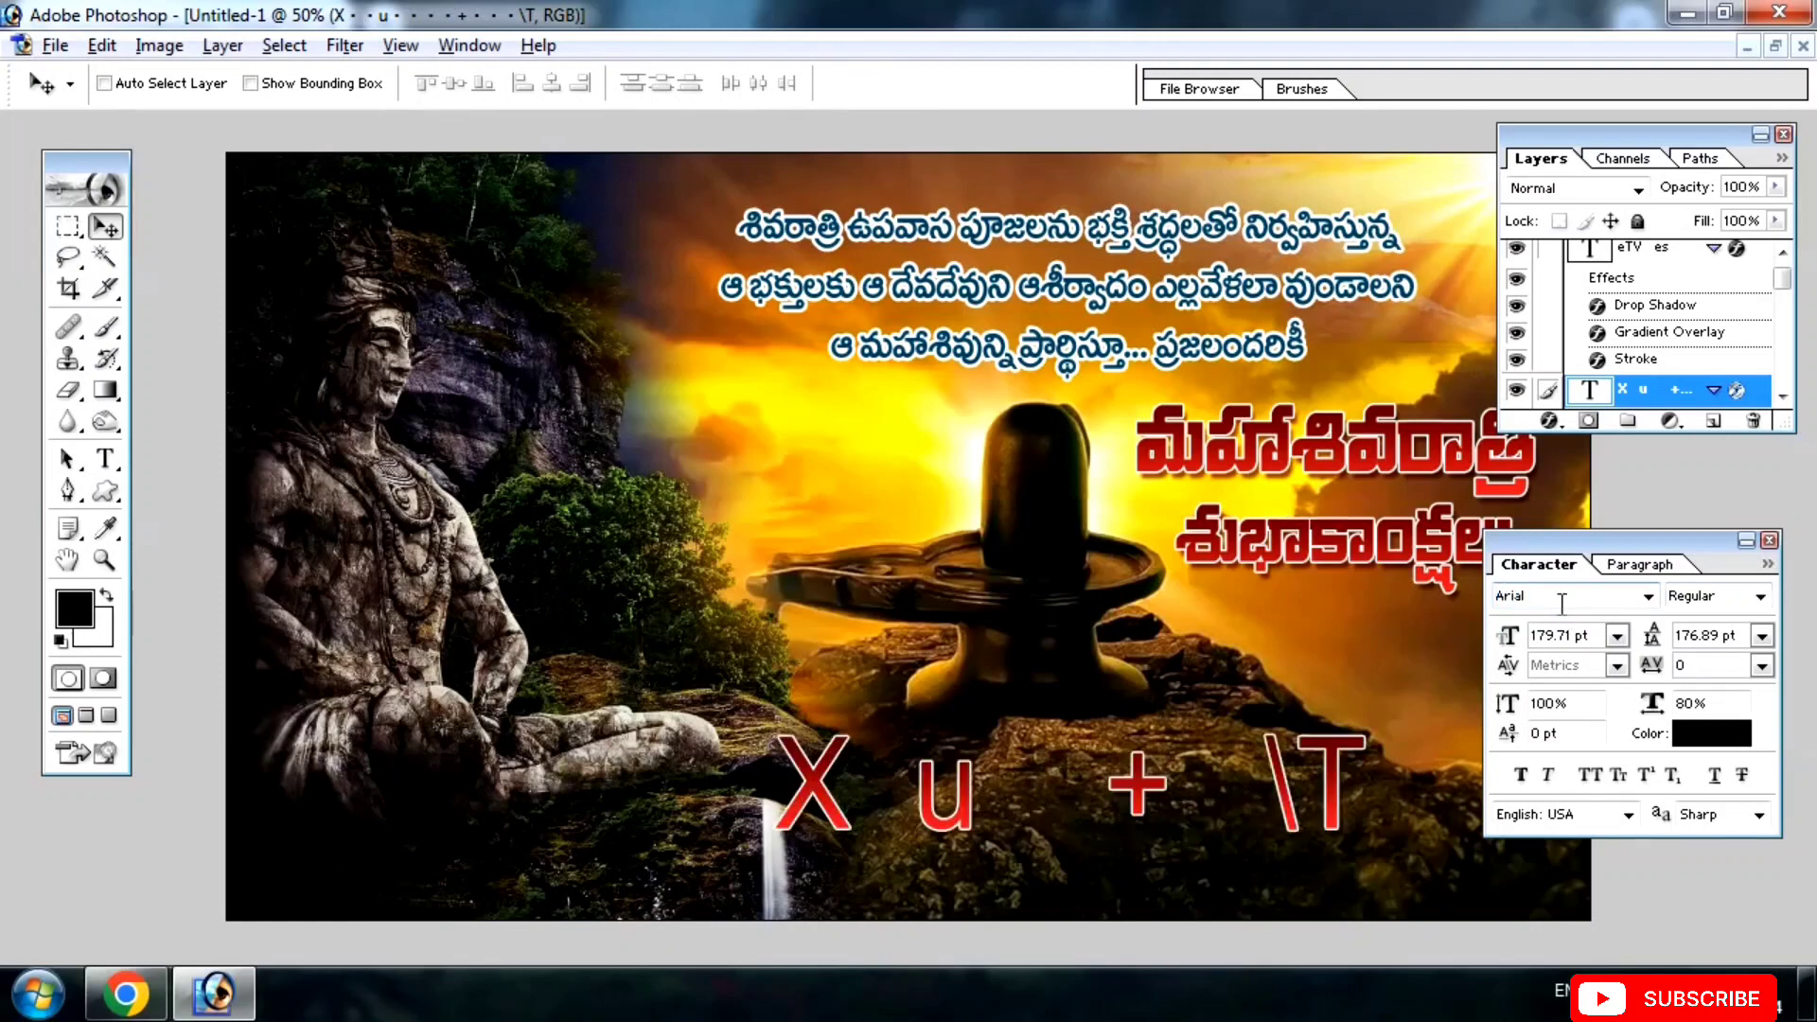
click(1764, 599)
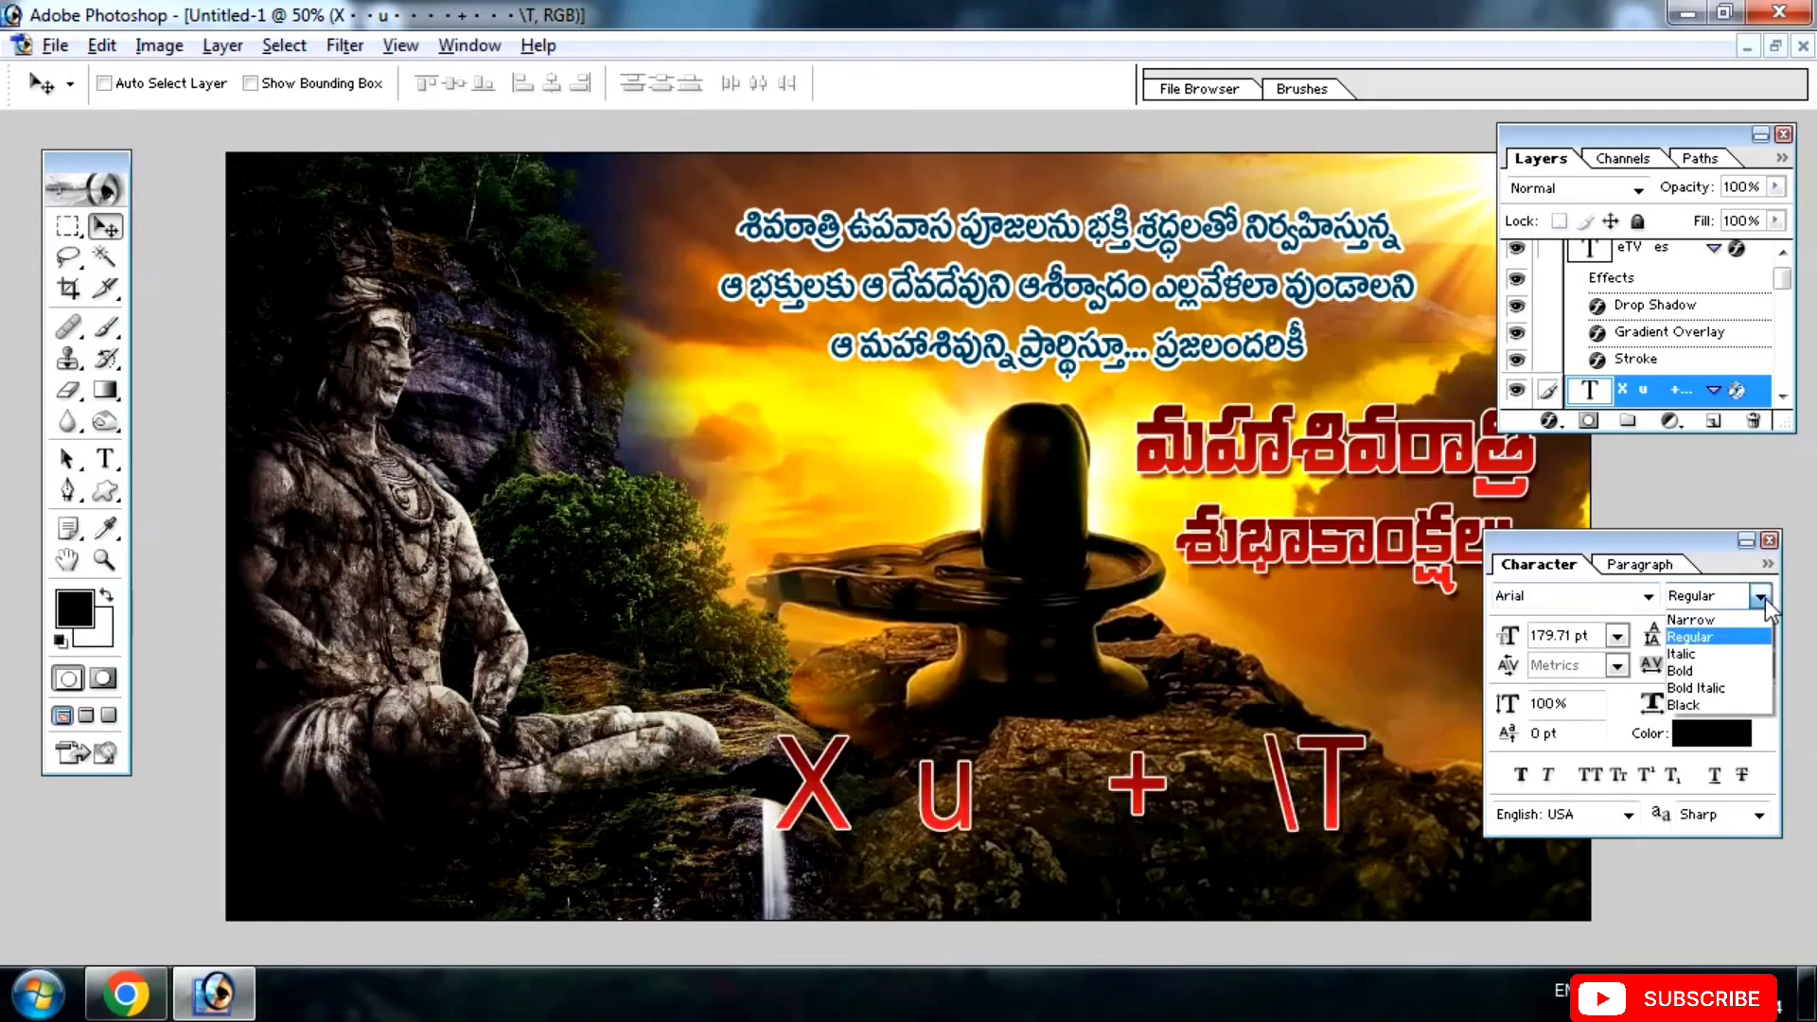
click(1695, 708)
drag(1077, 793, 1095, 833)
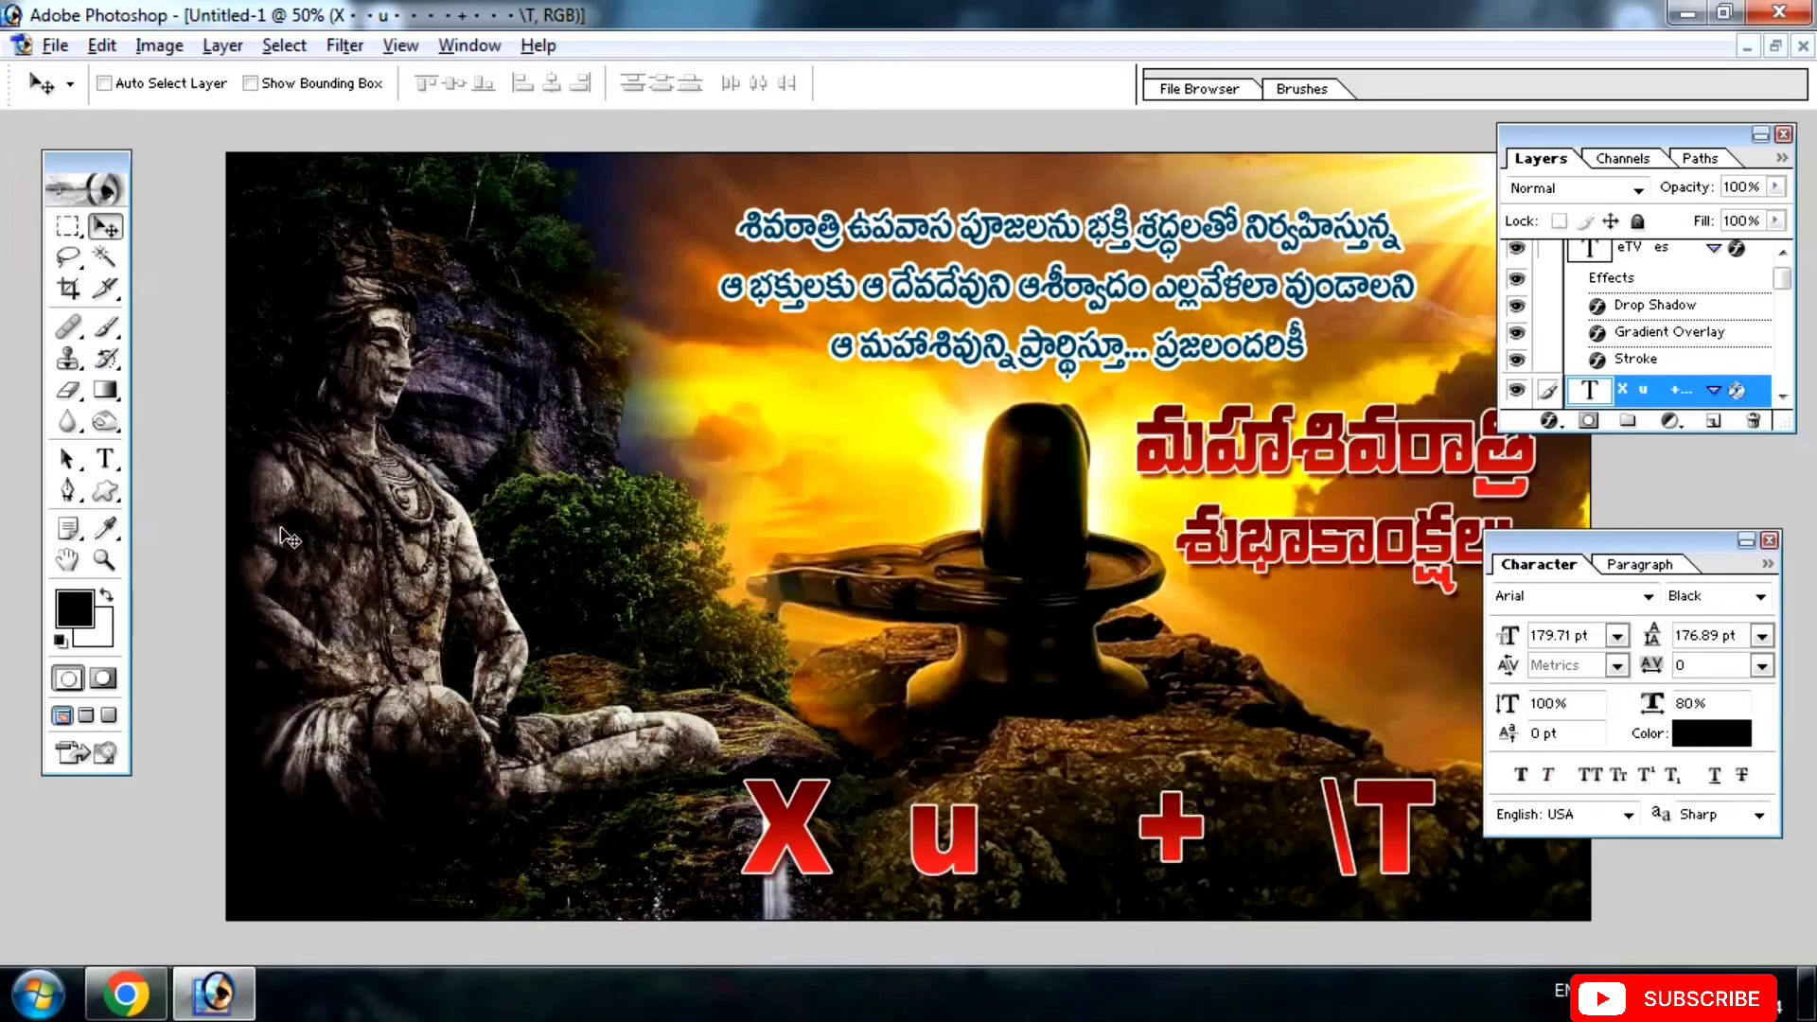
Replace the duplicated text's content with "om namaha shivaya".
key(t)
click(1073, 861)
key(ctrl+a)
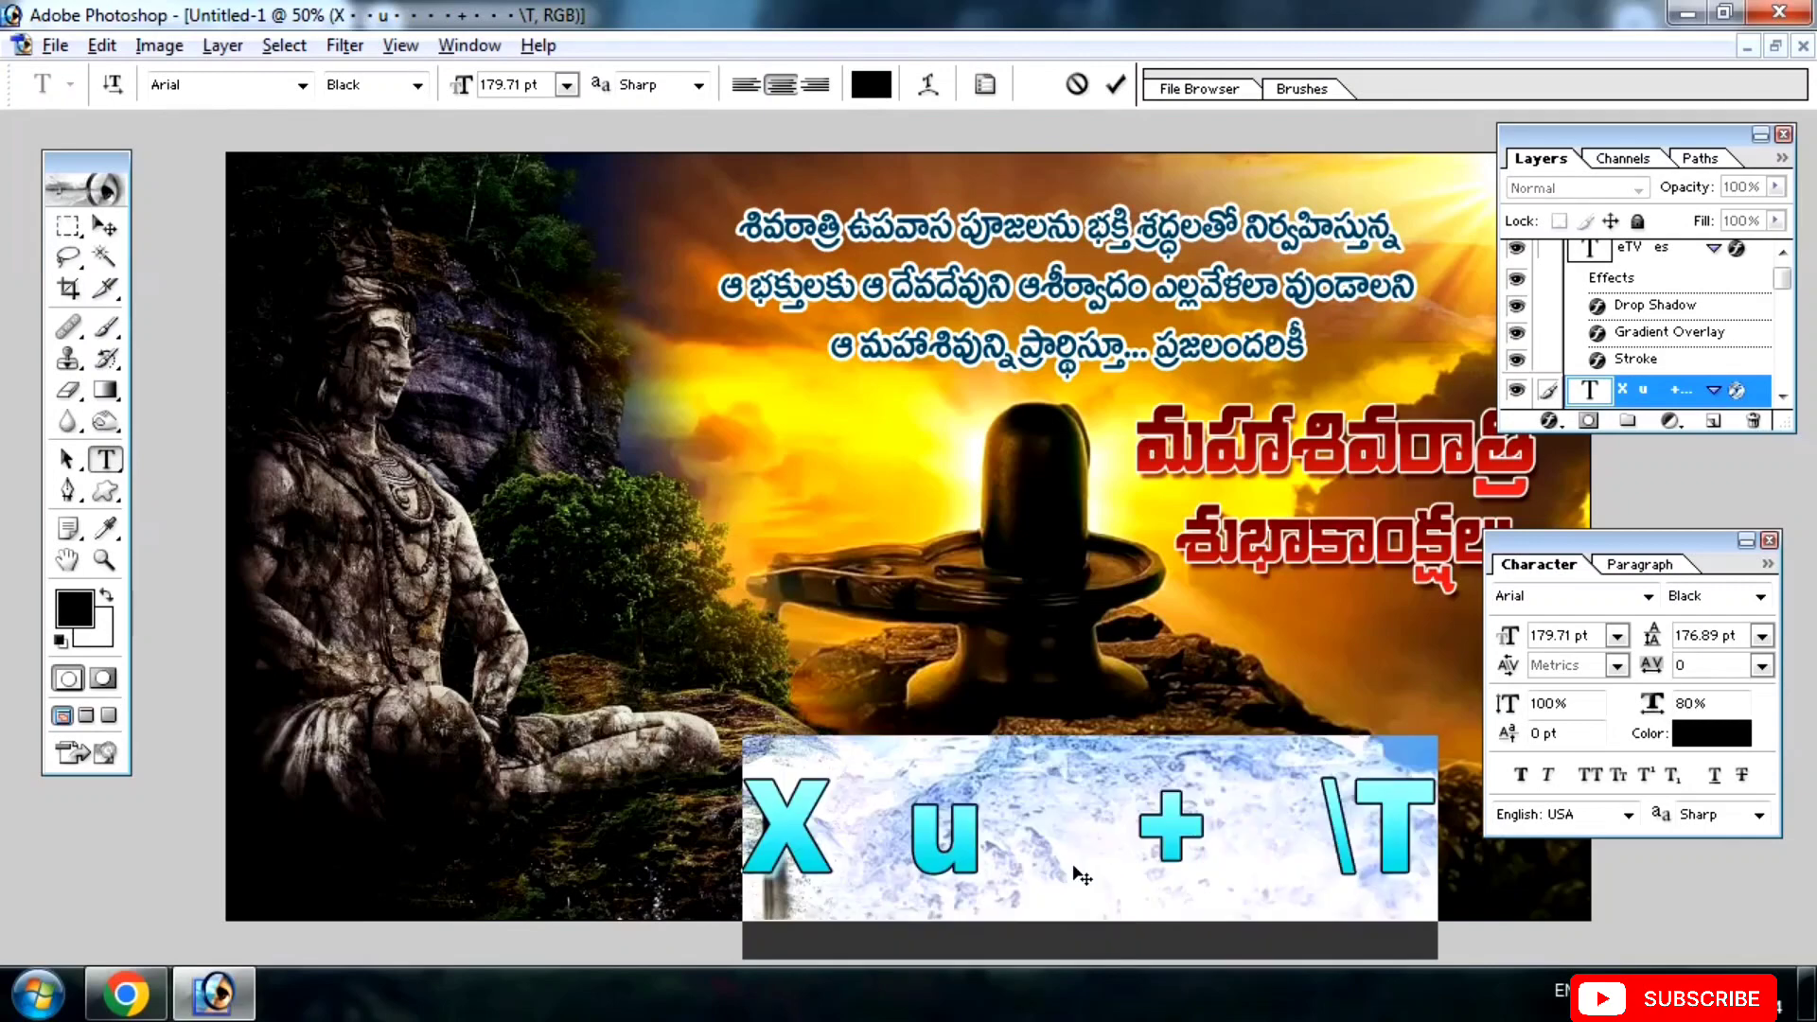
text(om n)
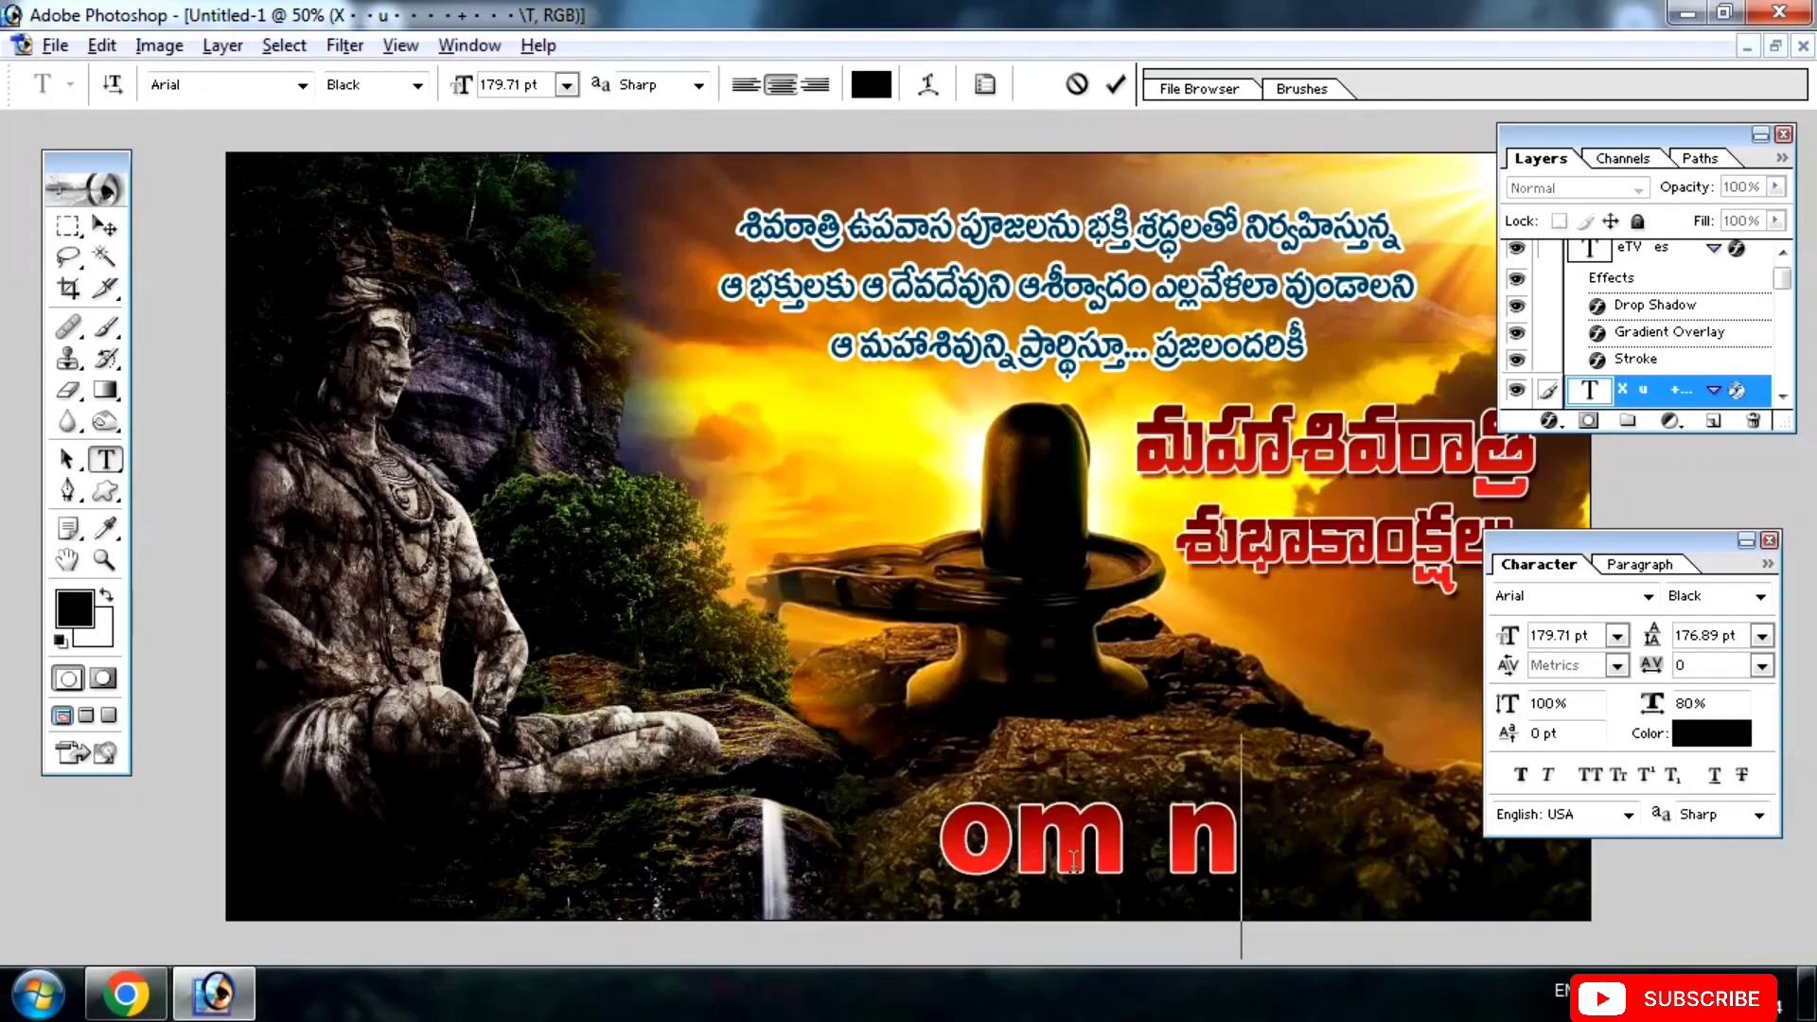
text(amaha)
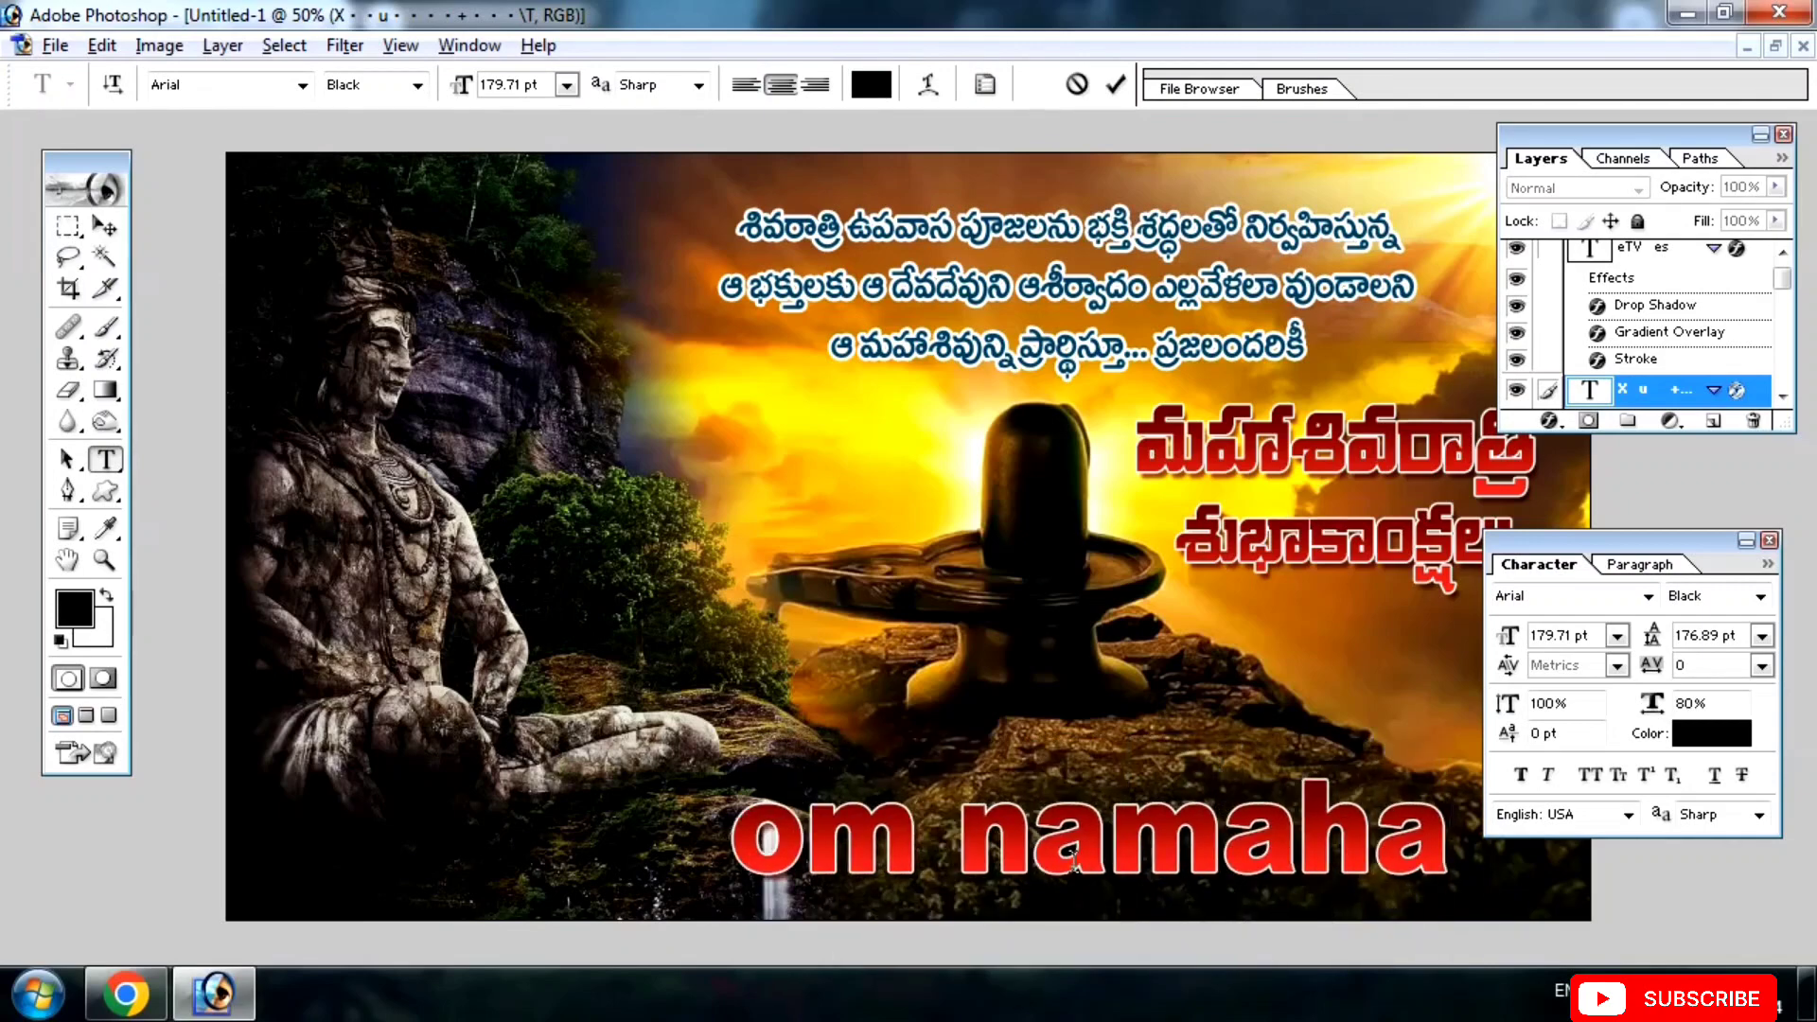
text( shivay)
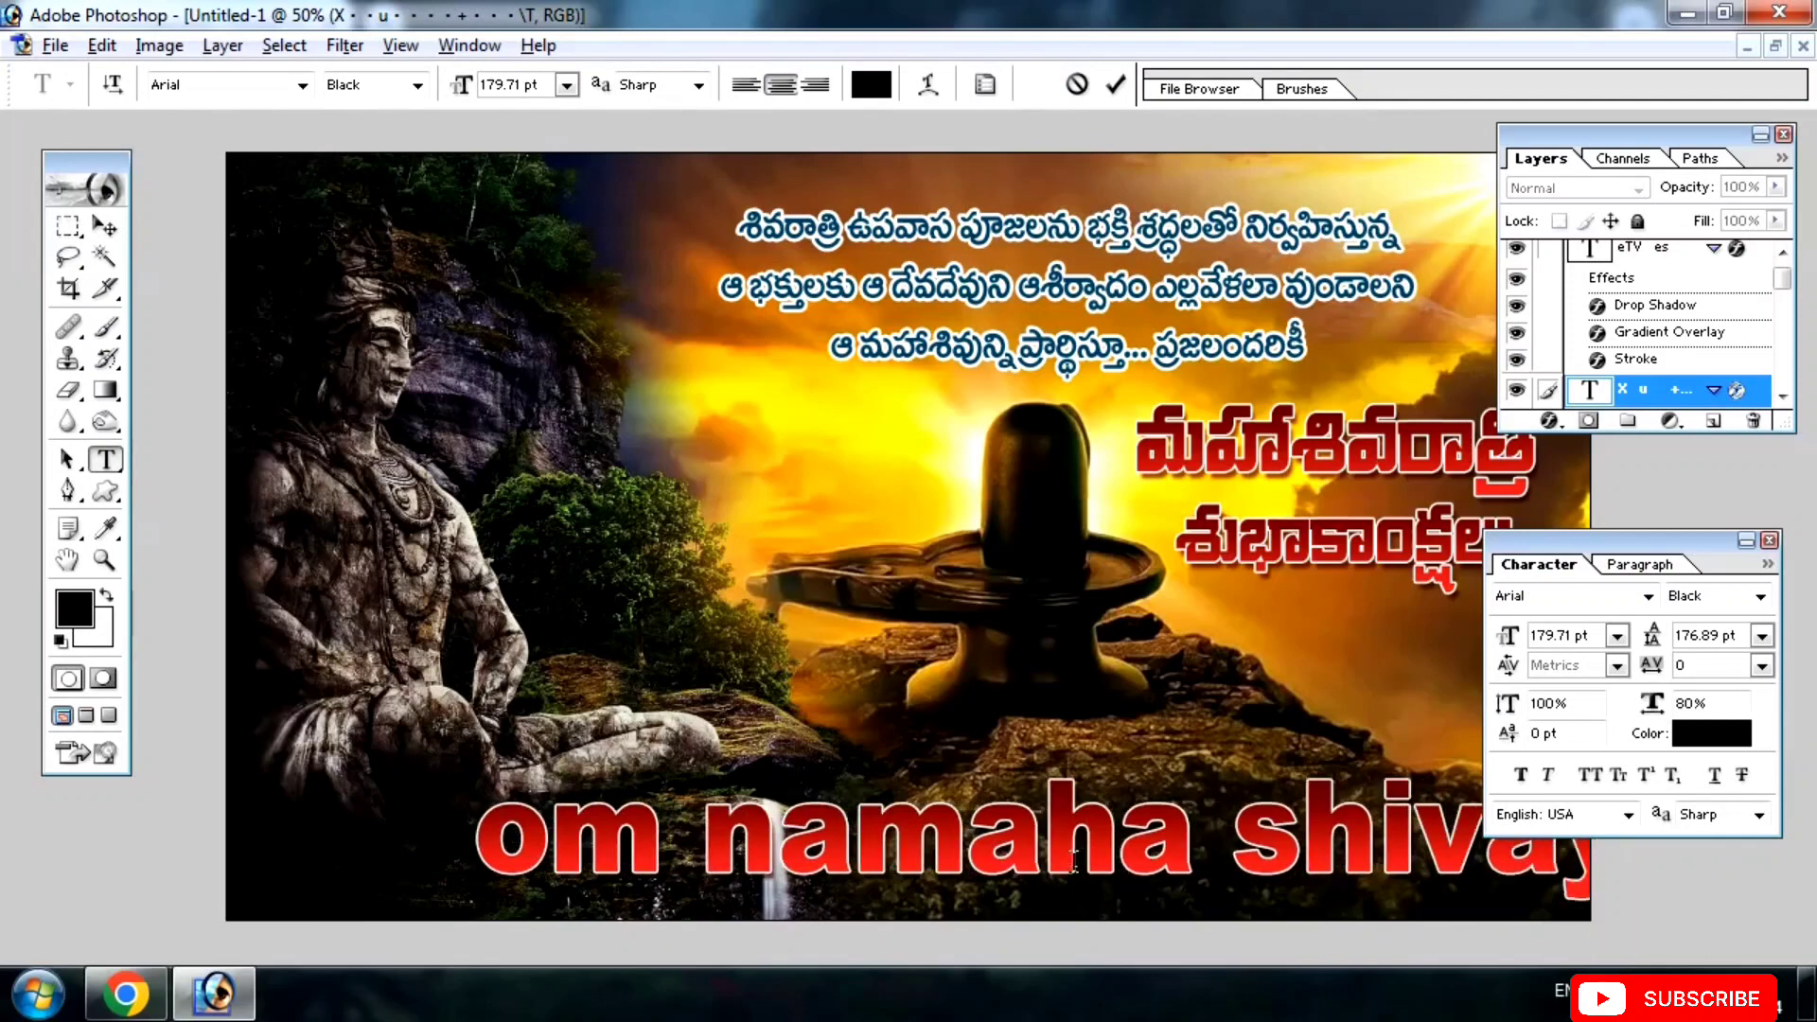
Format the whole "om namaha shivaya" line in All Caps and commit the text edit.
key(ctrl+a)
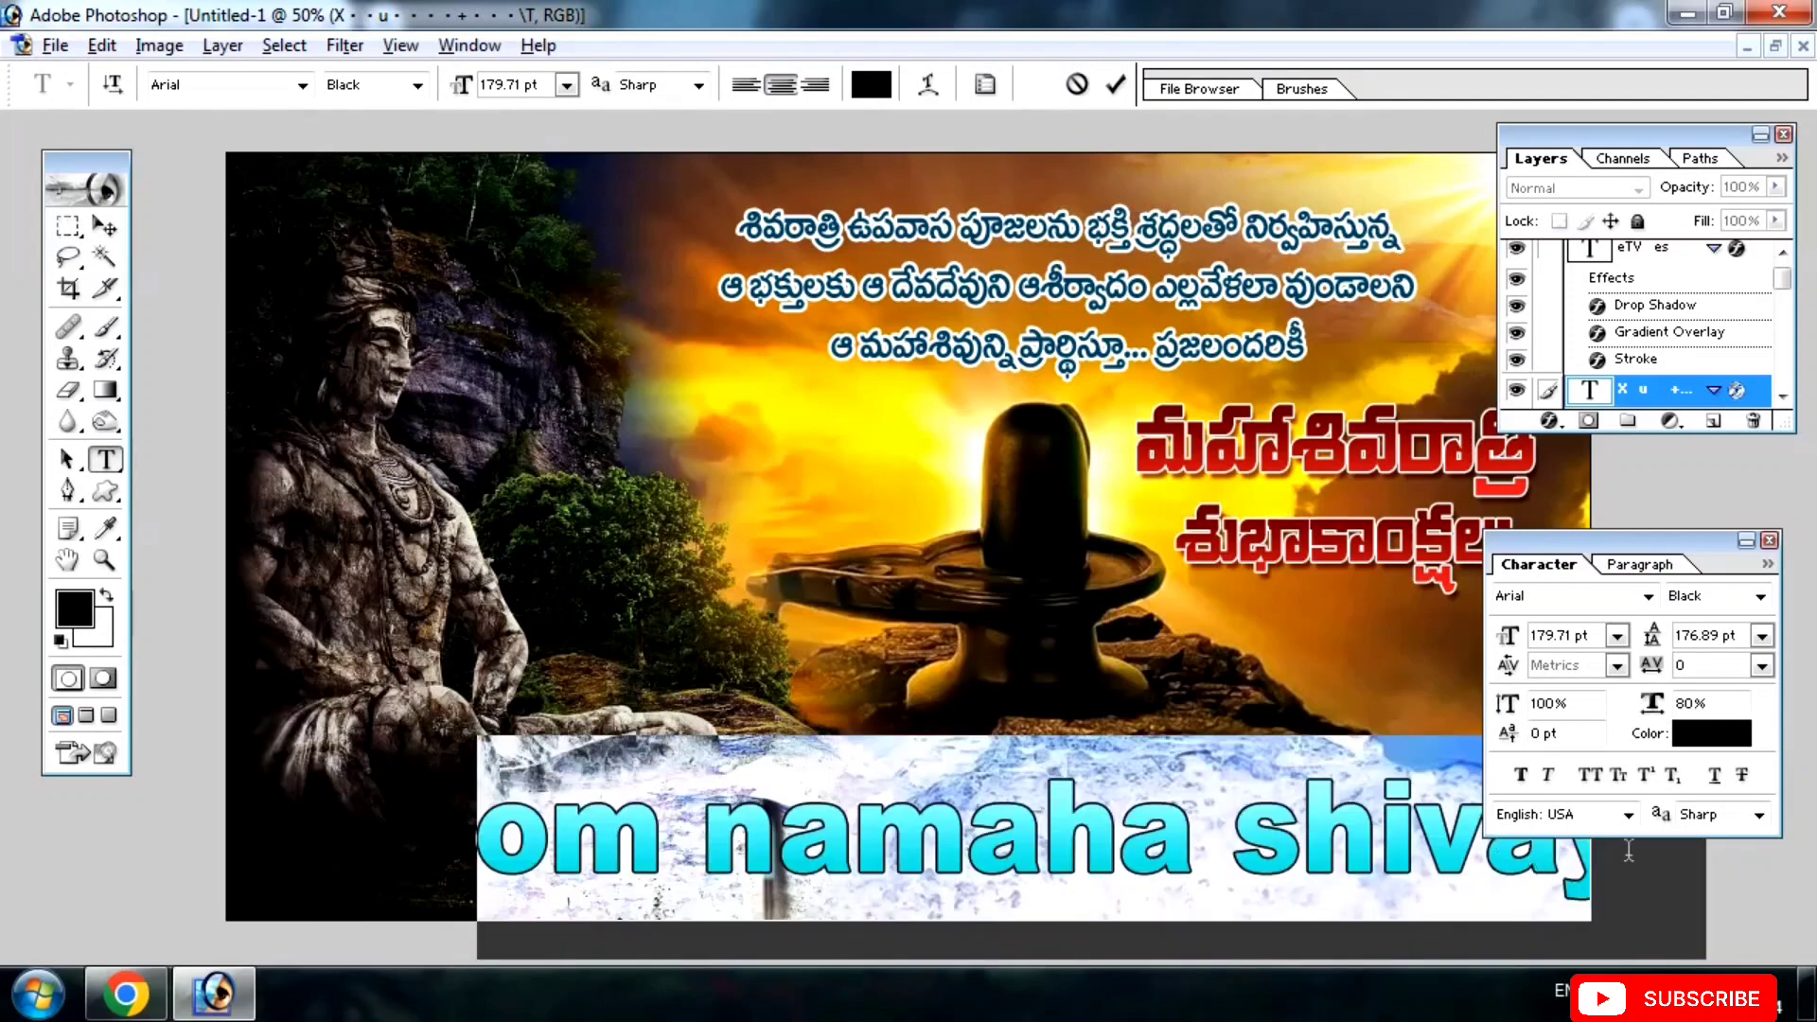
click(1596, 778)
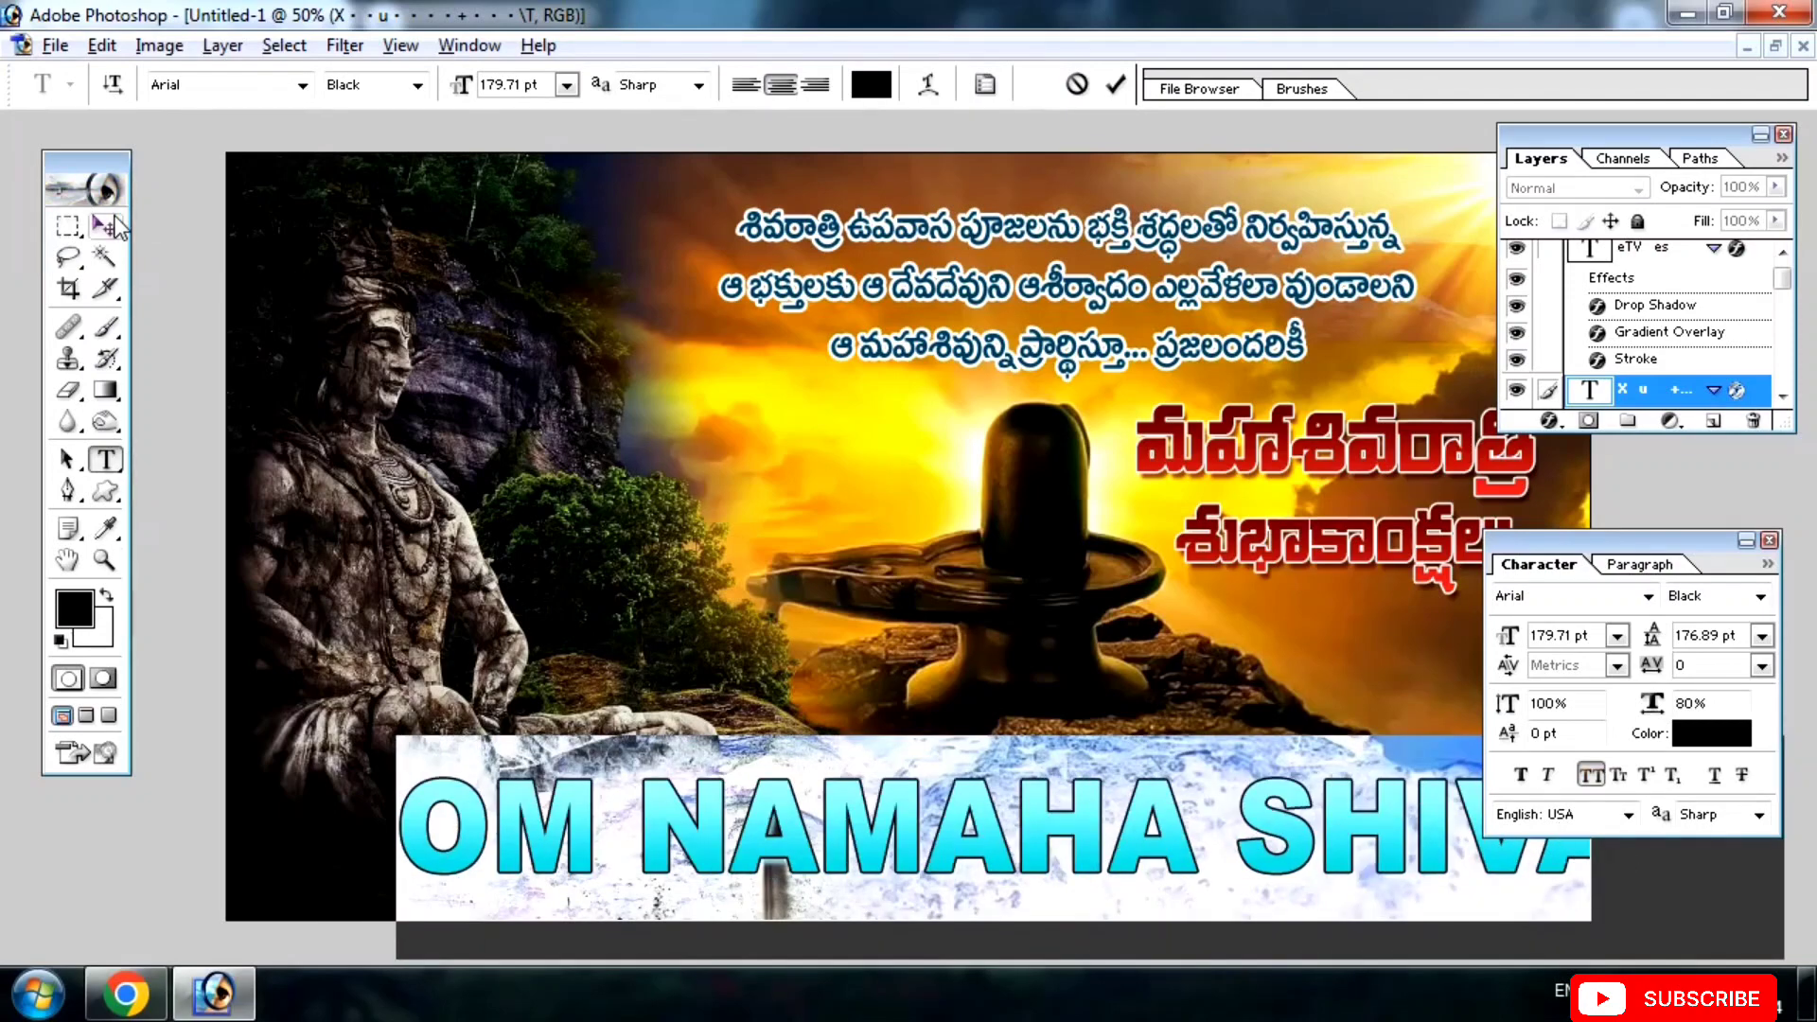
click(106, 226)
Scale down the OM NAMAHA SHIVAYA text and position it within the canvas along its lower edge.
drag(747, 741, 264, 838)
key(ctrl+t)
drag(194, 776, 373, 794)
key(Return)
drag(871, 833, 1015, 841)
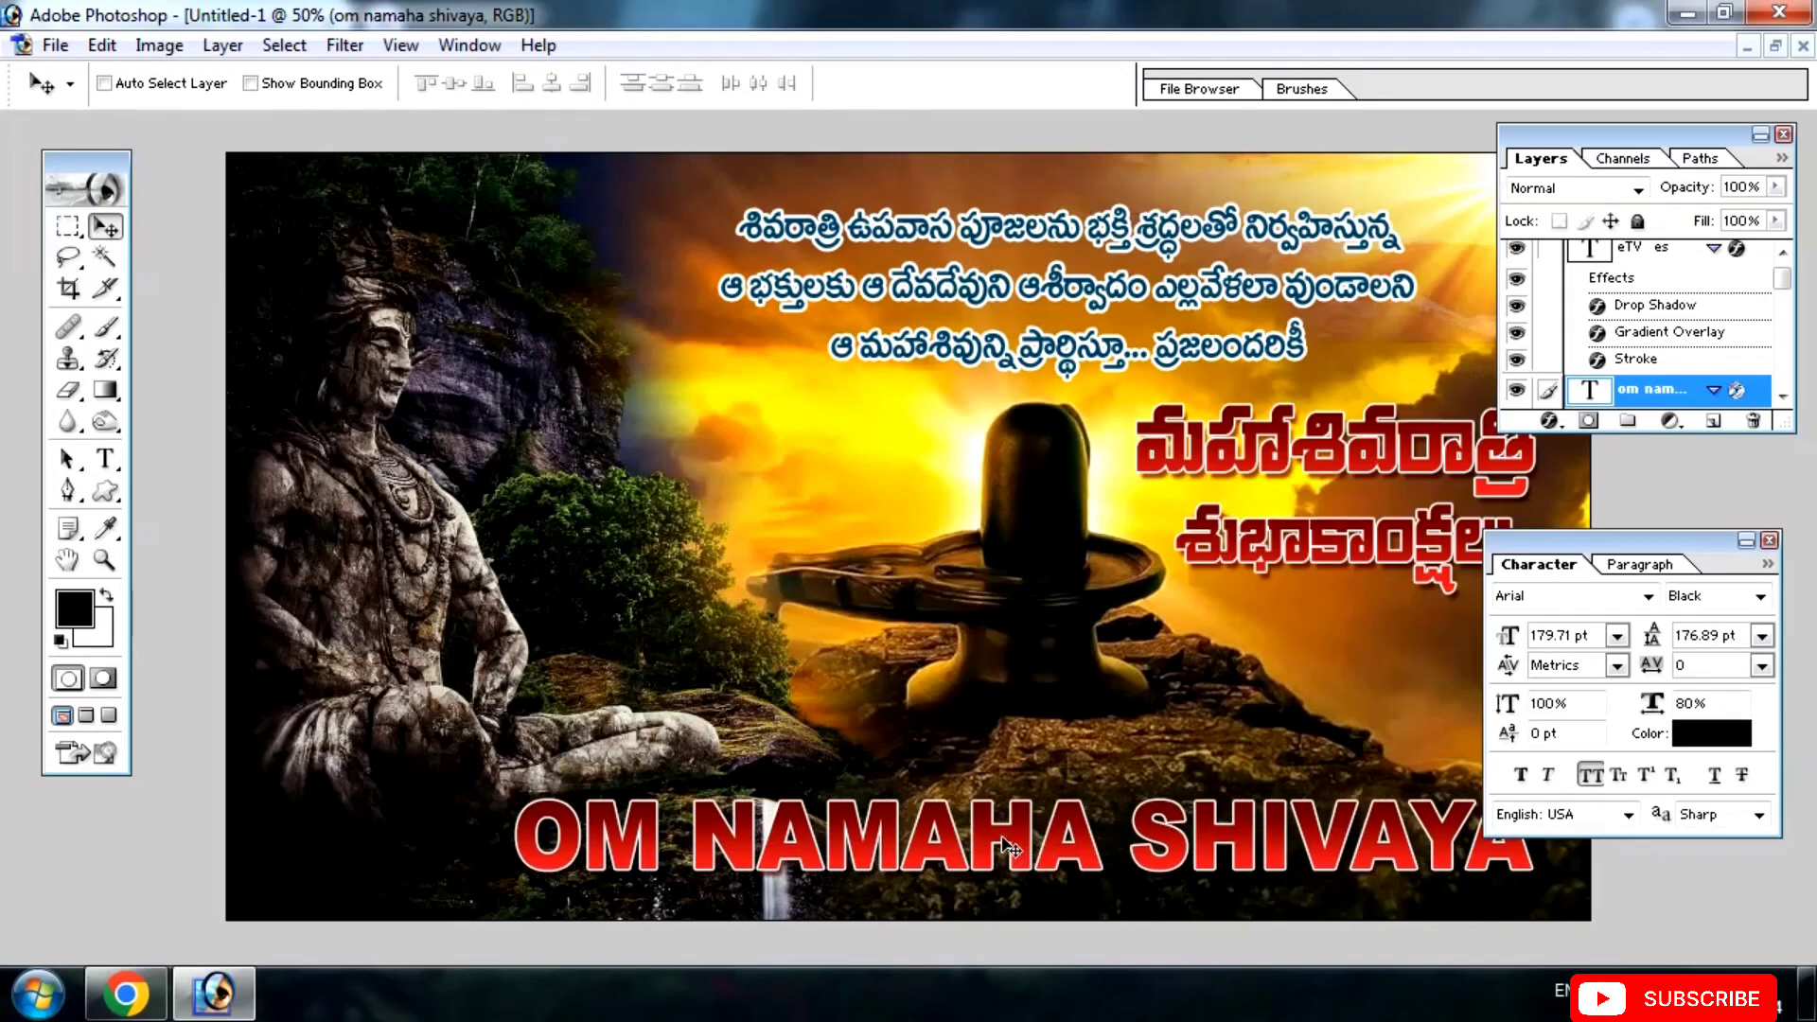
Shrink the OM NAMAHA SHIVAYA text further so it starts near the waterfall, and nudge it slightly left.
key(Tab)
key(ctrl+t)
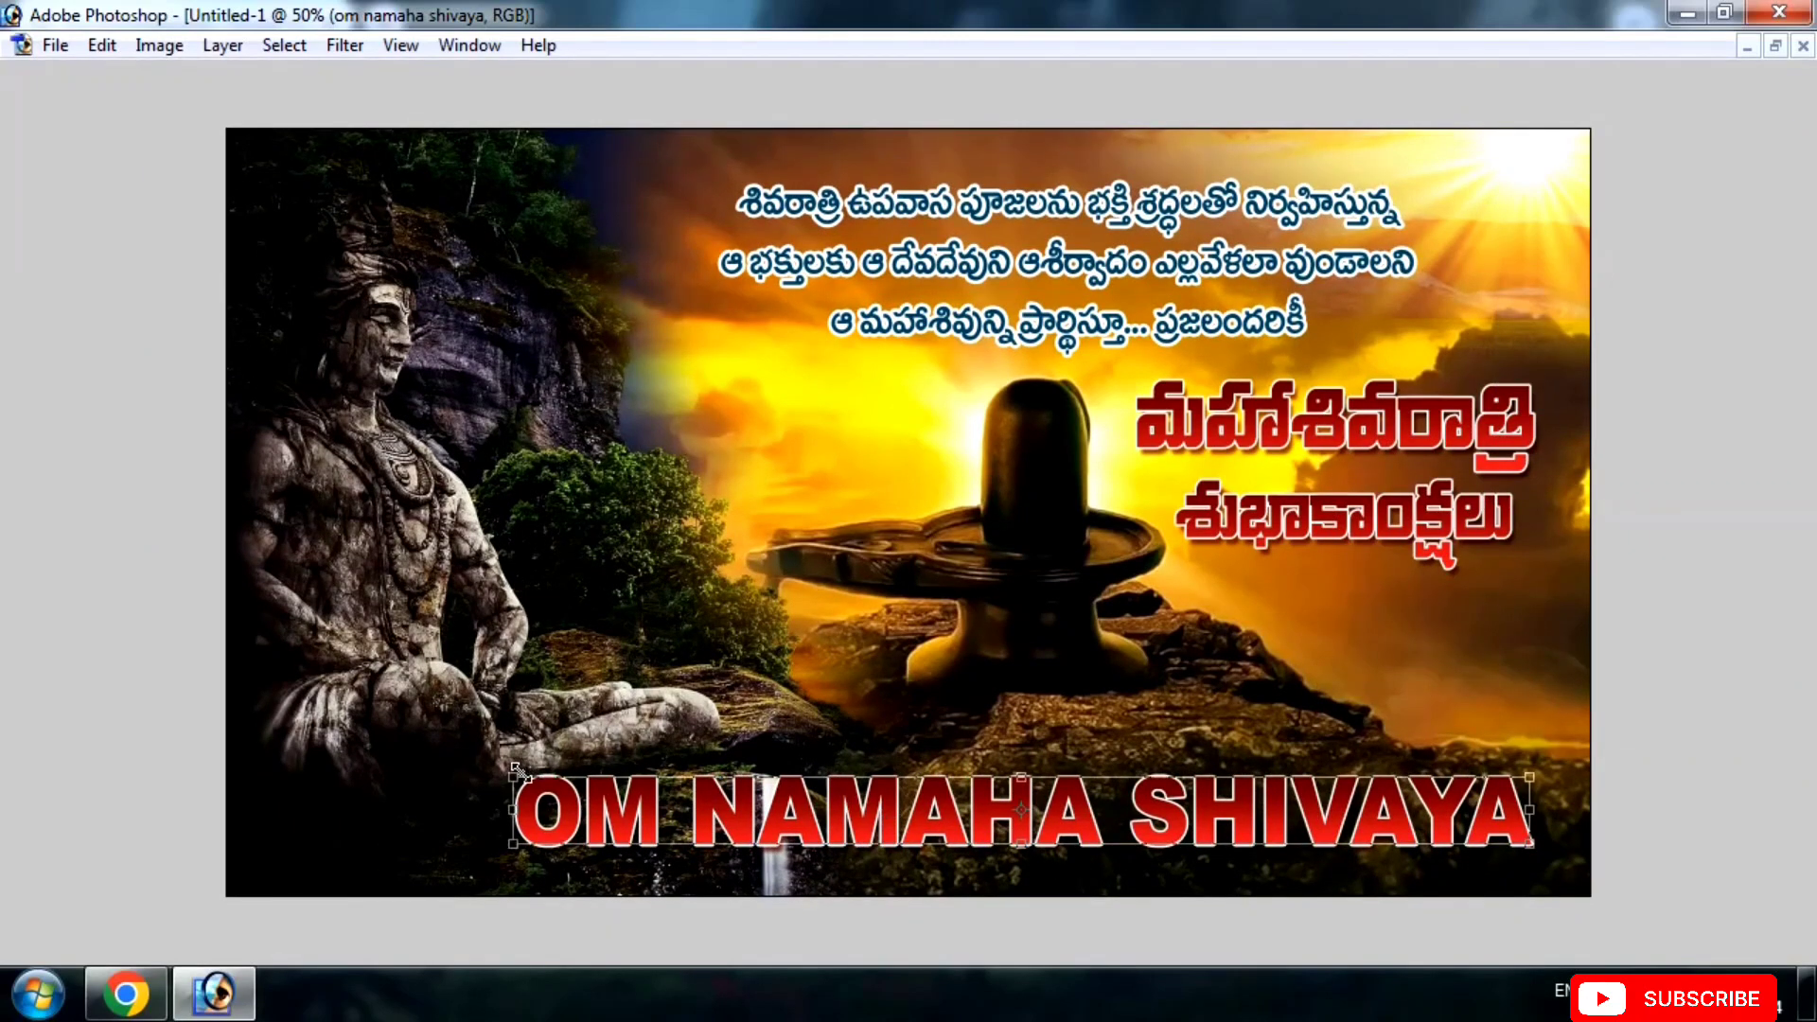
drag(515, 768, 782, 792)
key(Return)
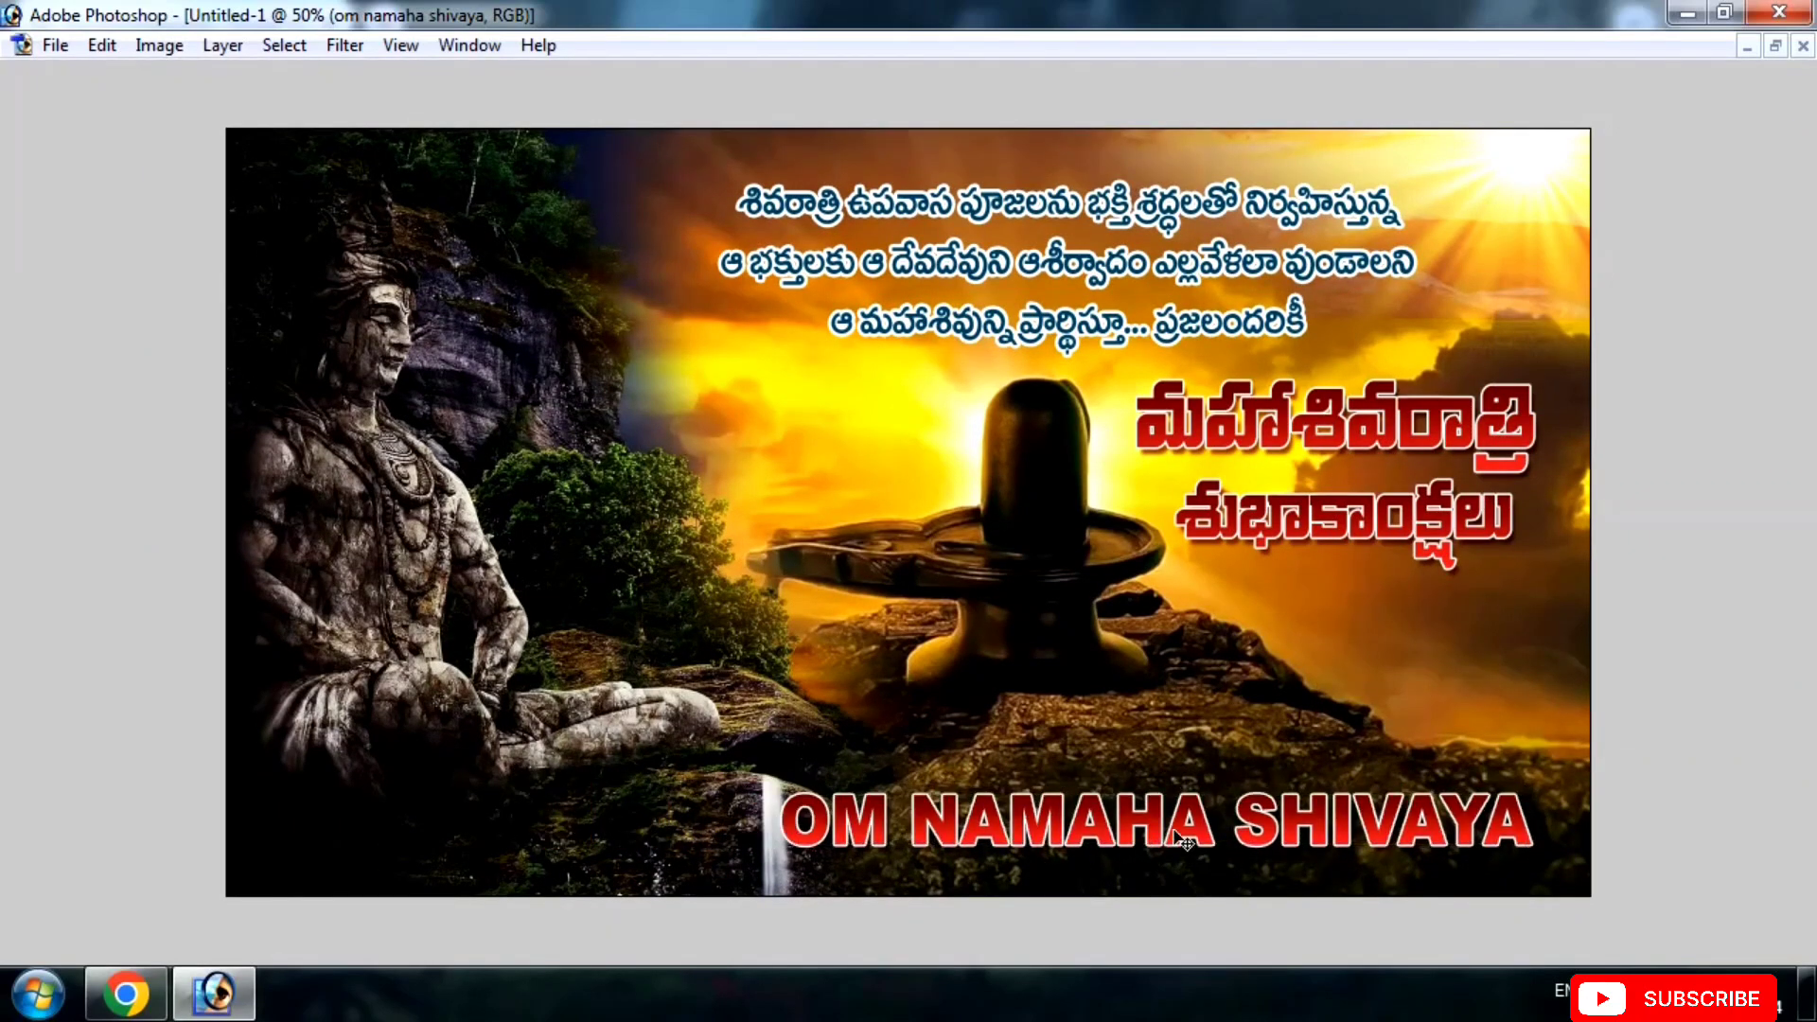
drag(1184, 843, 1165, 842)
Remove the stroke and gradient overlay from the OM NAMAHA SHIVAYA layer's style and apply the change.
key(Tab)
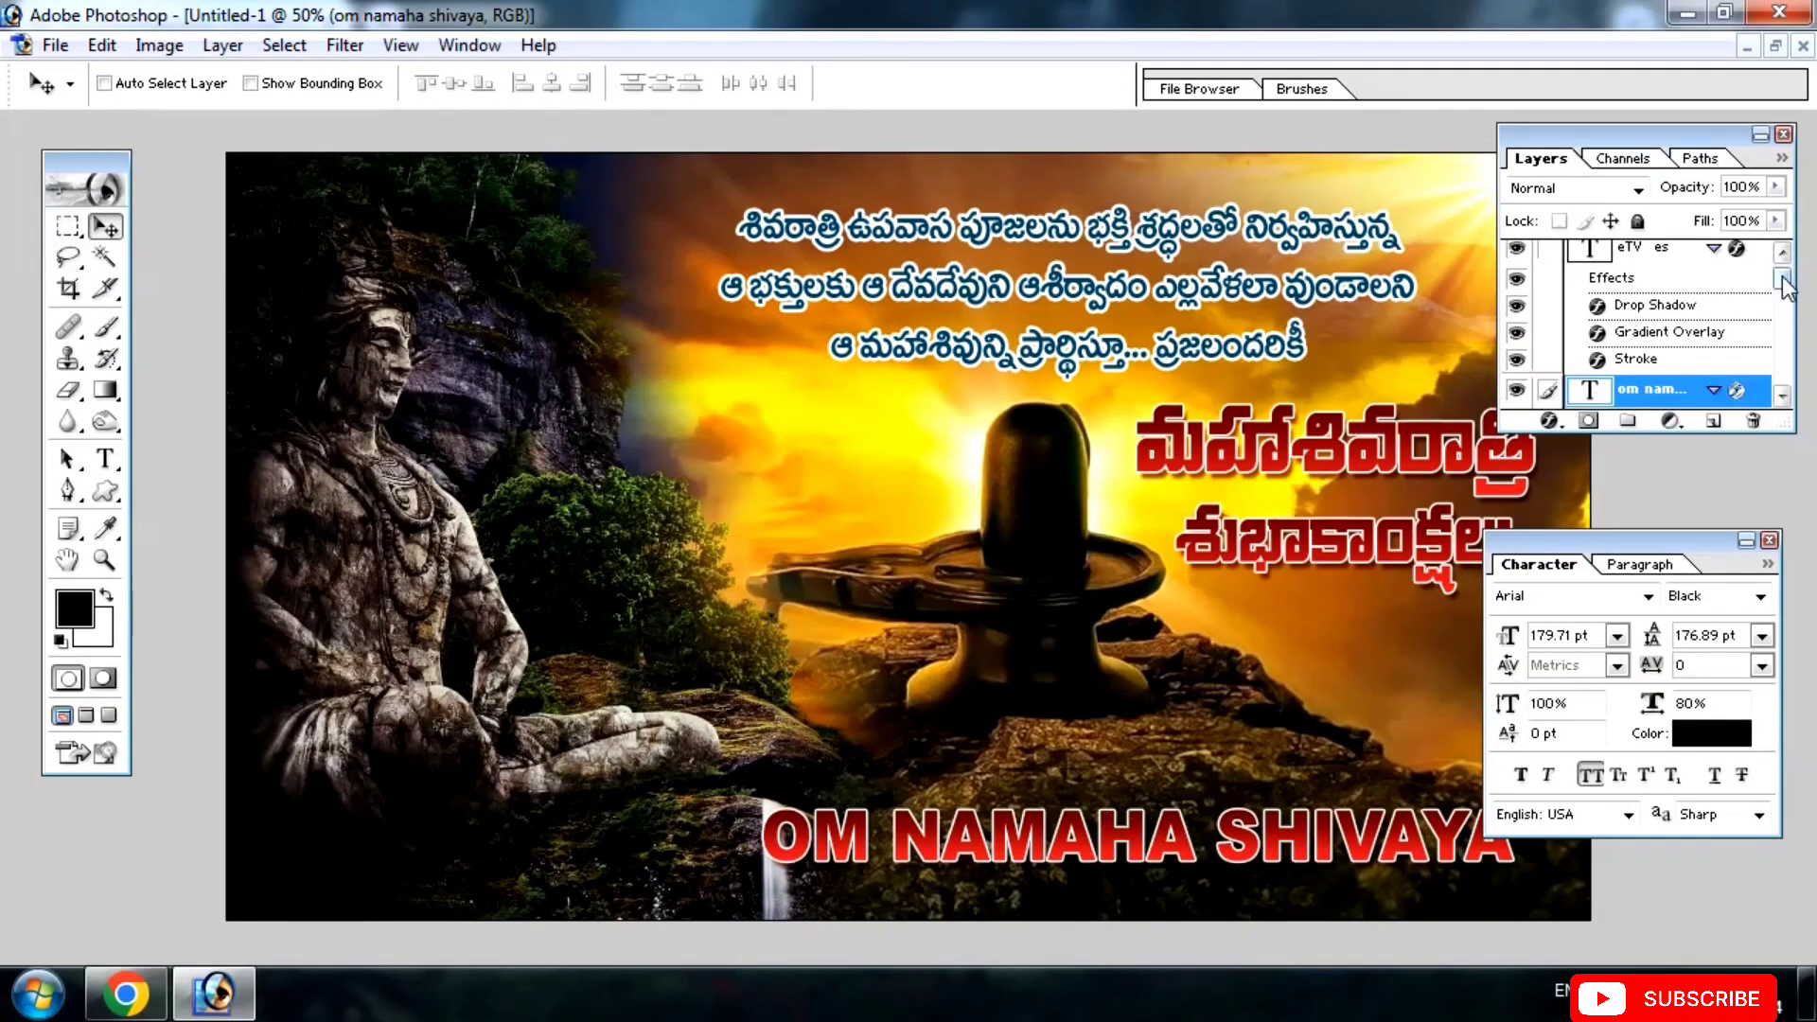
scroll(1630, 391, down, 5)
click(1548, 421)
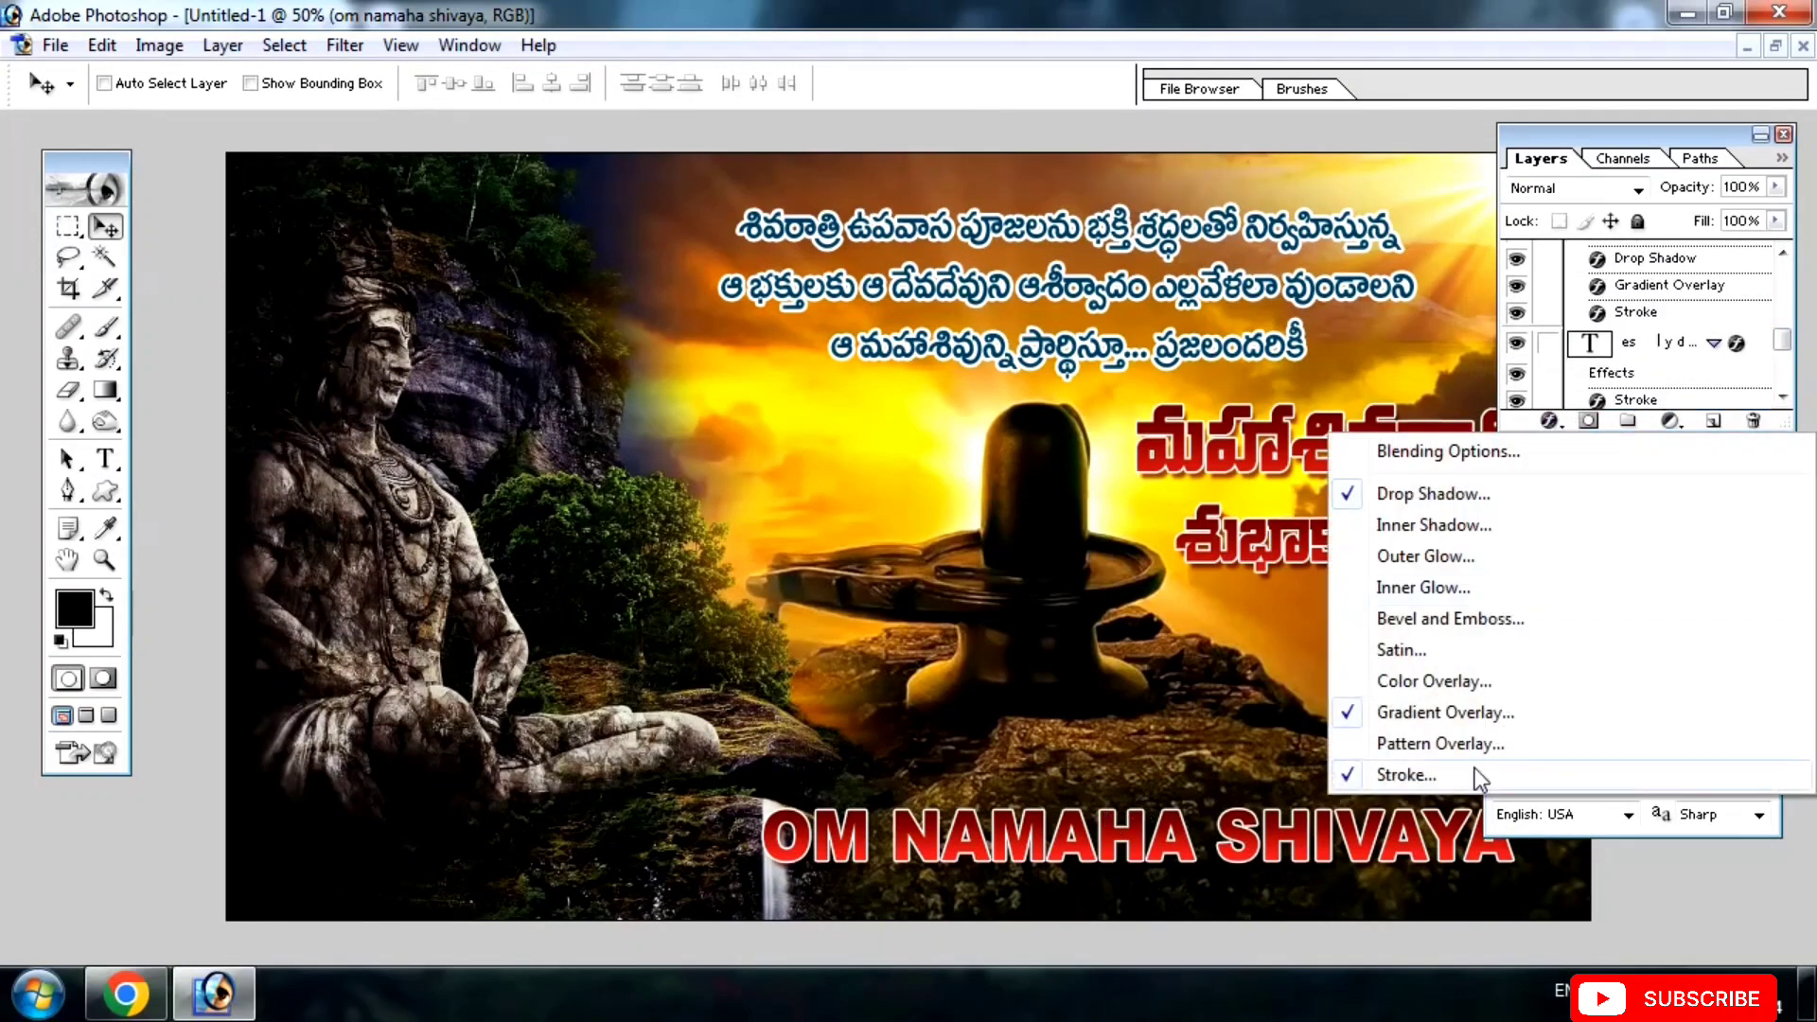
click(1441, 776)
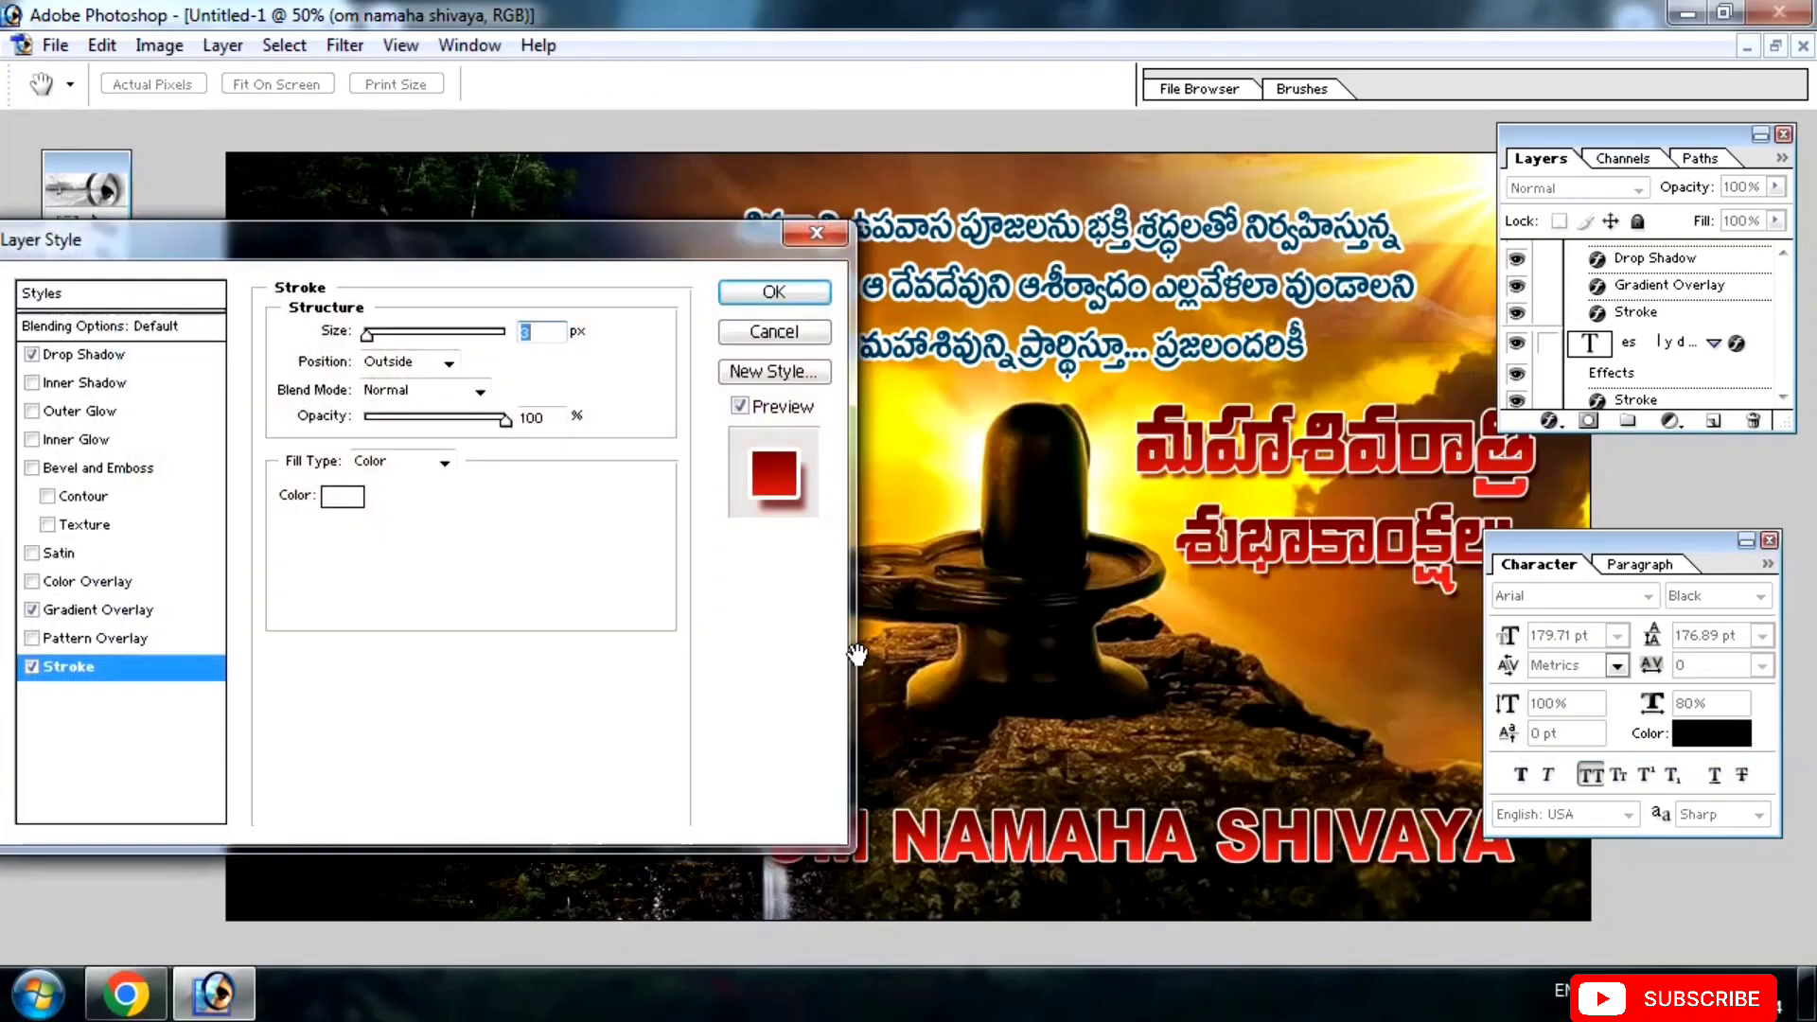
click(31, 667)
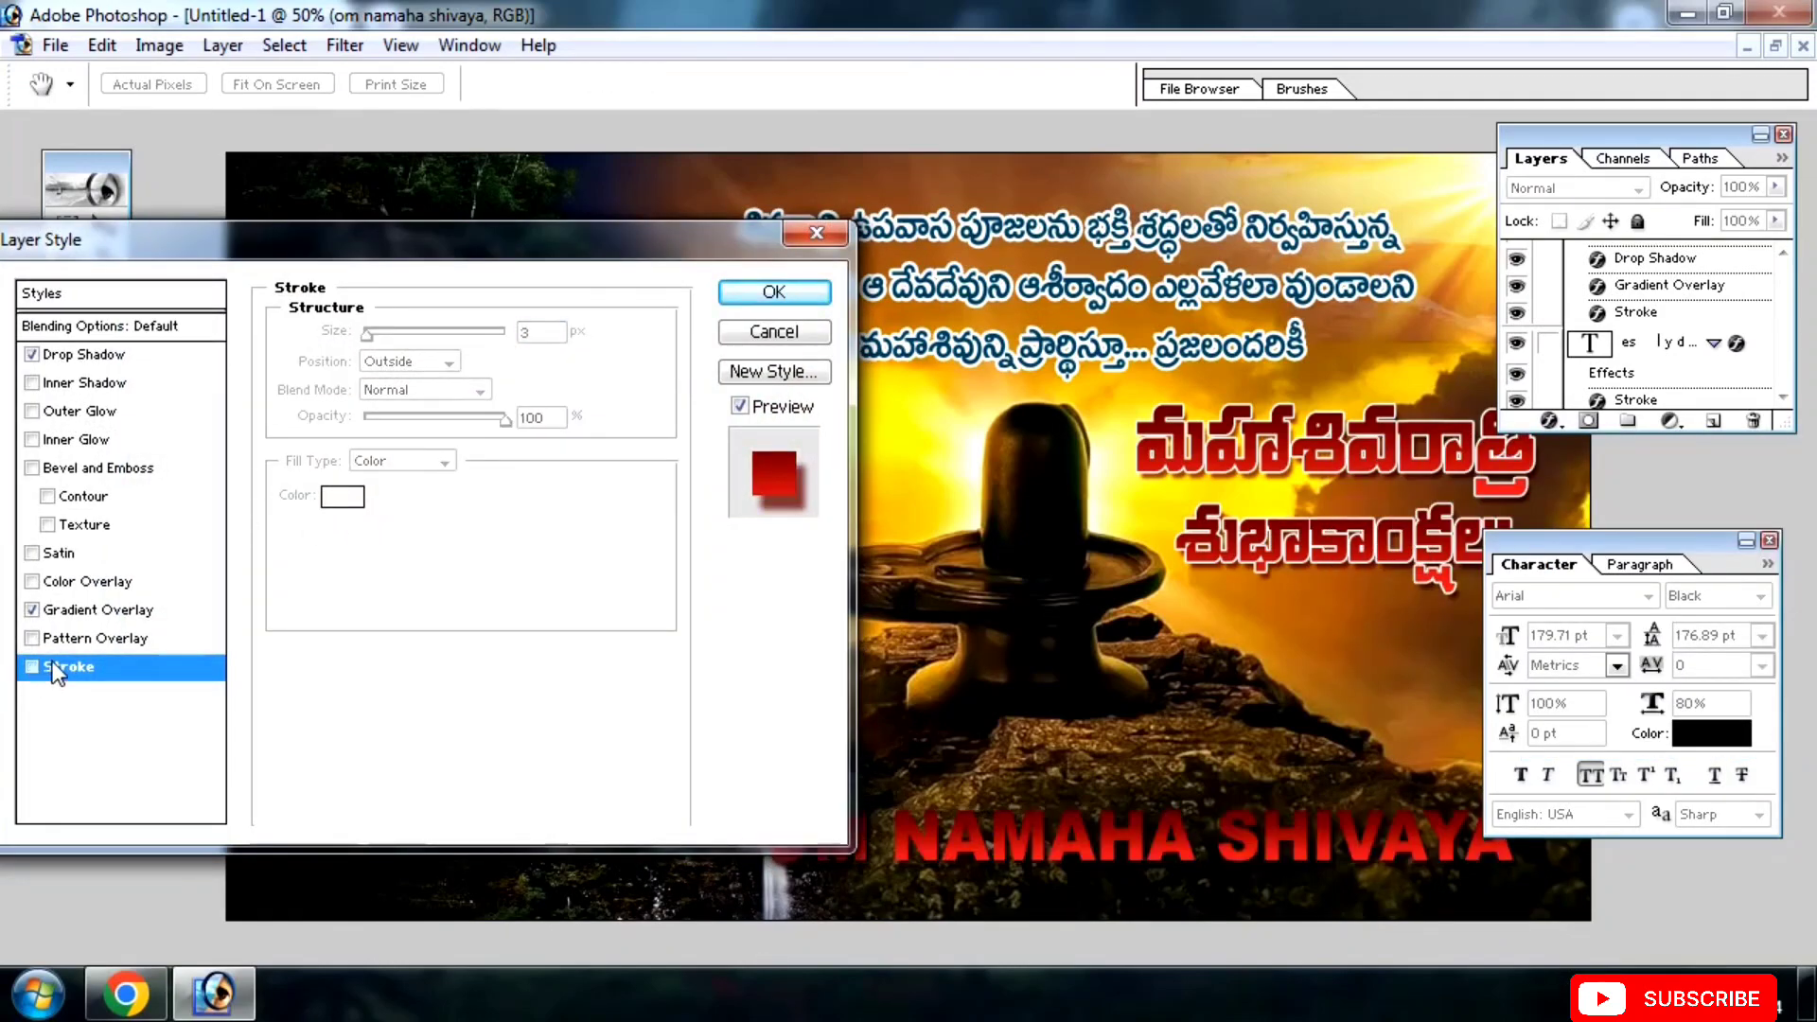
click(31, 610)
click(32, 610)
click(31, 609)
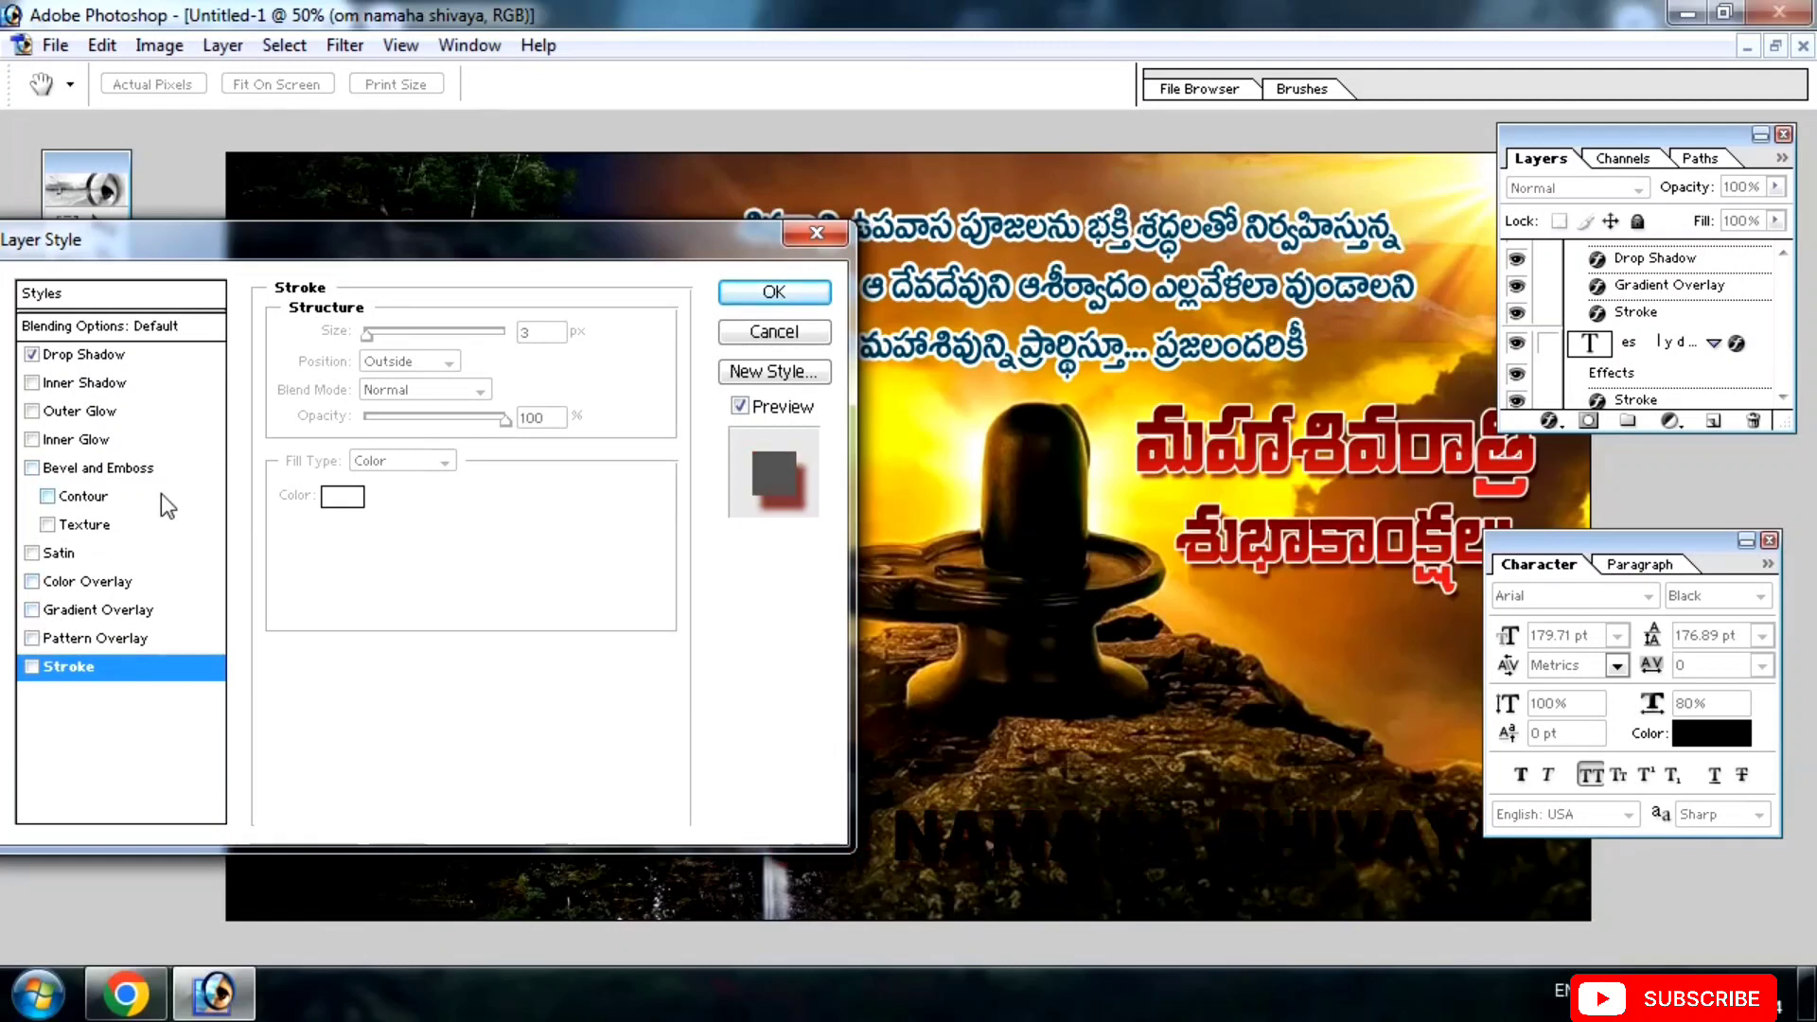
click(774, 291)
Set the OM NAMAHA SHIVAYA text color to white (FFFFFF).
click(1711, 734)
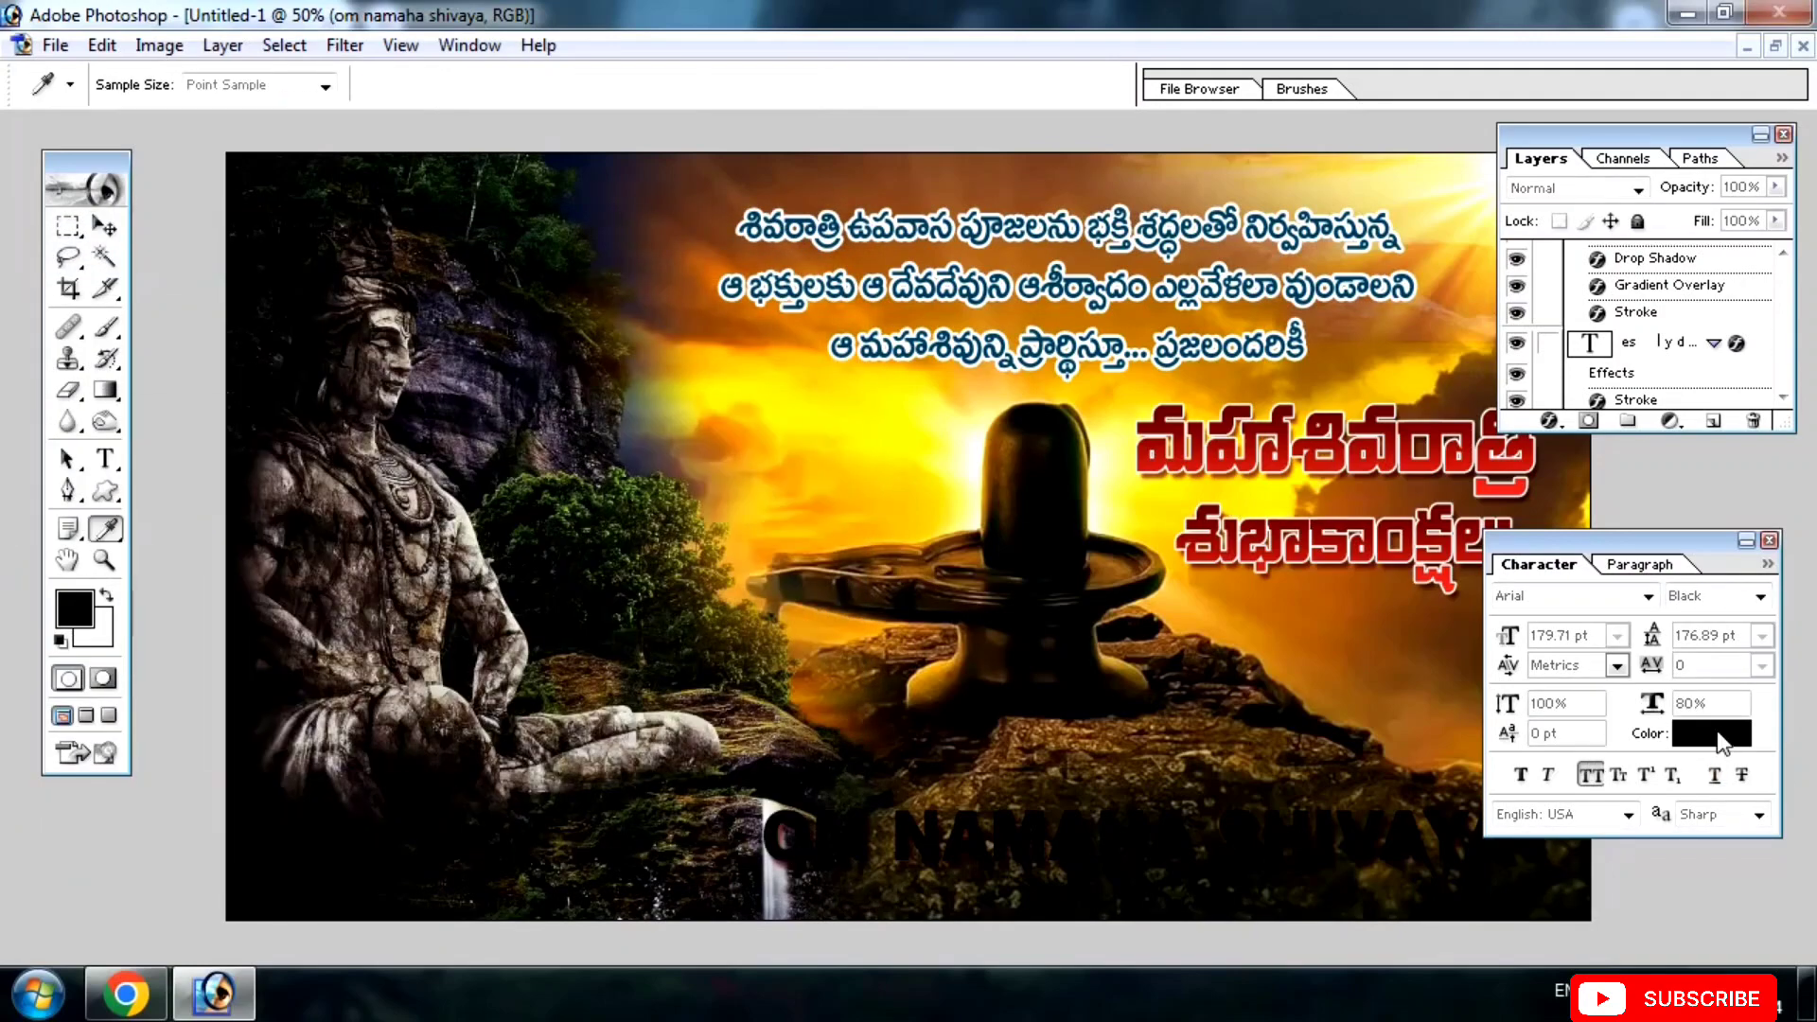
click(147, 490)
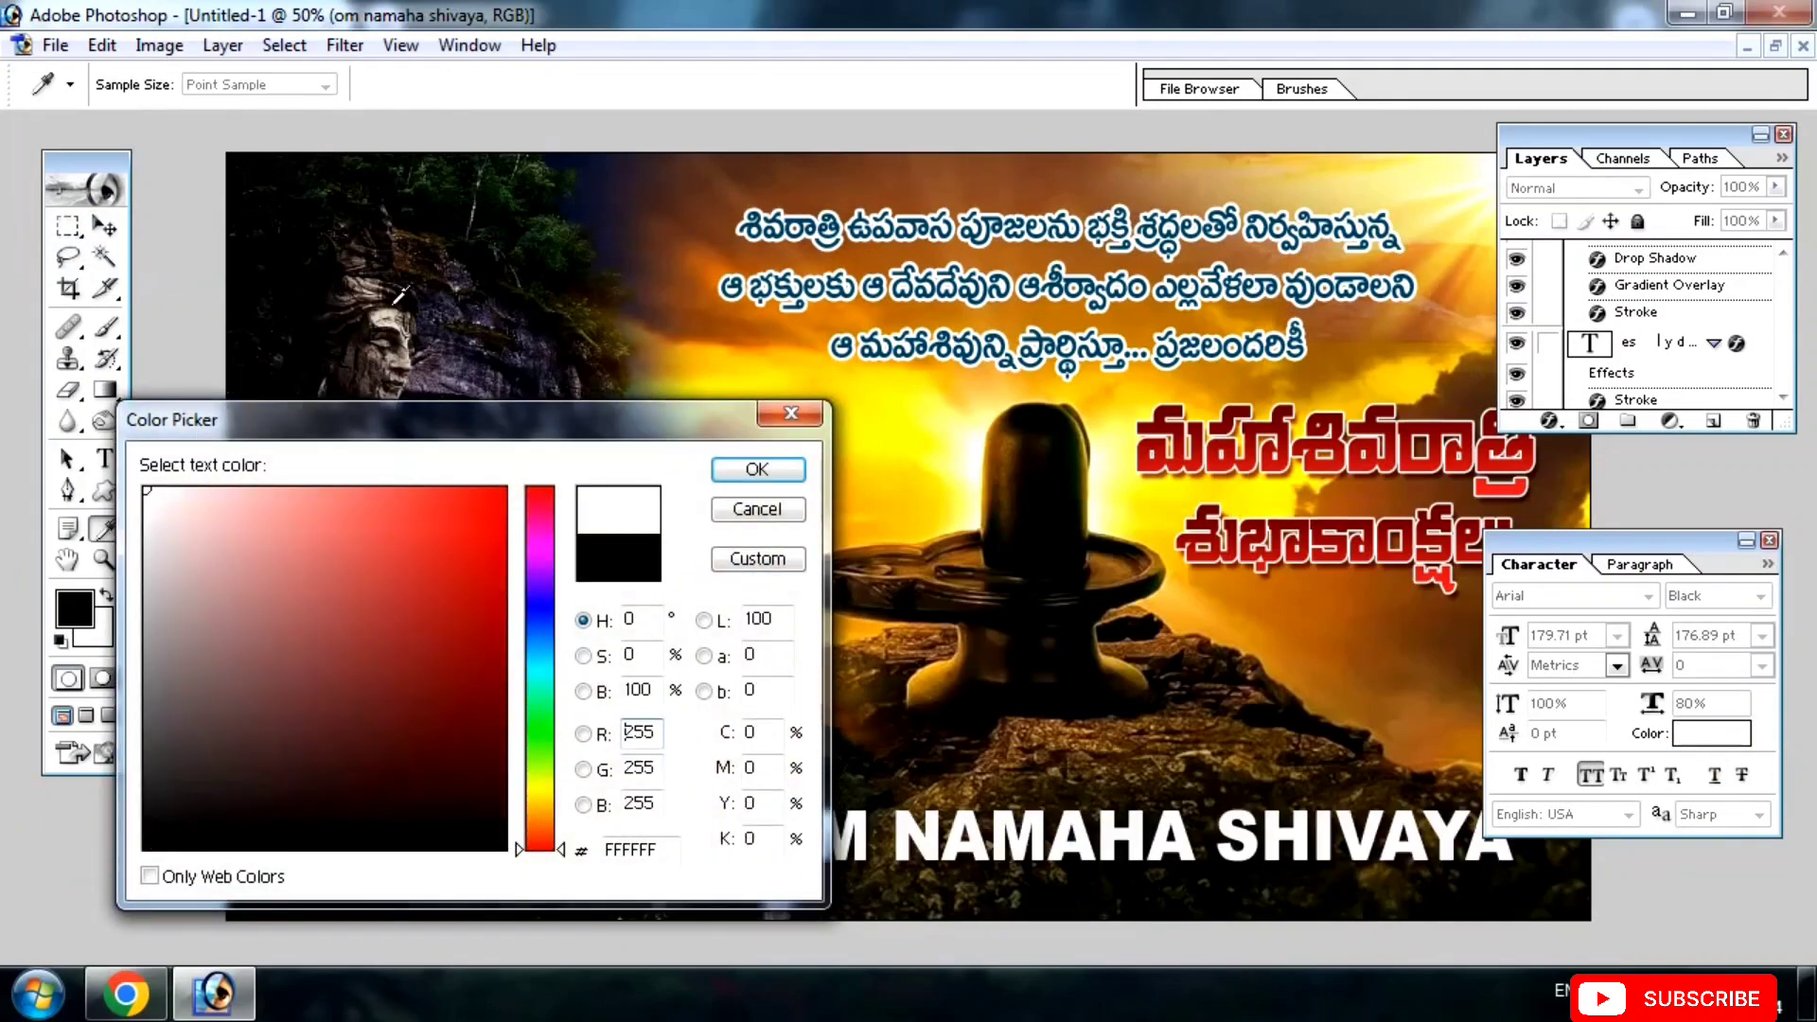
click(757, 470)
key(v)
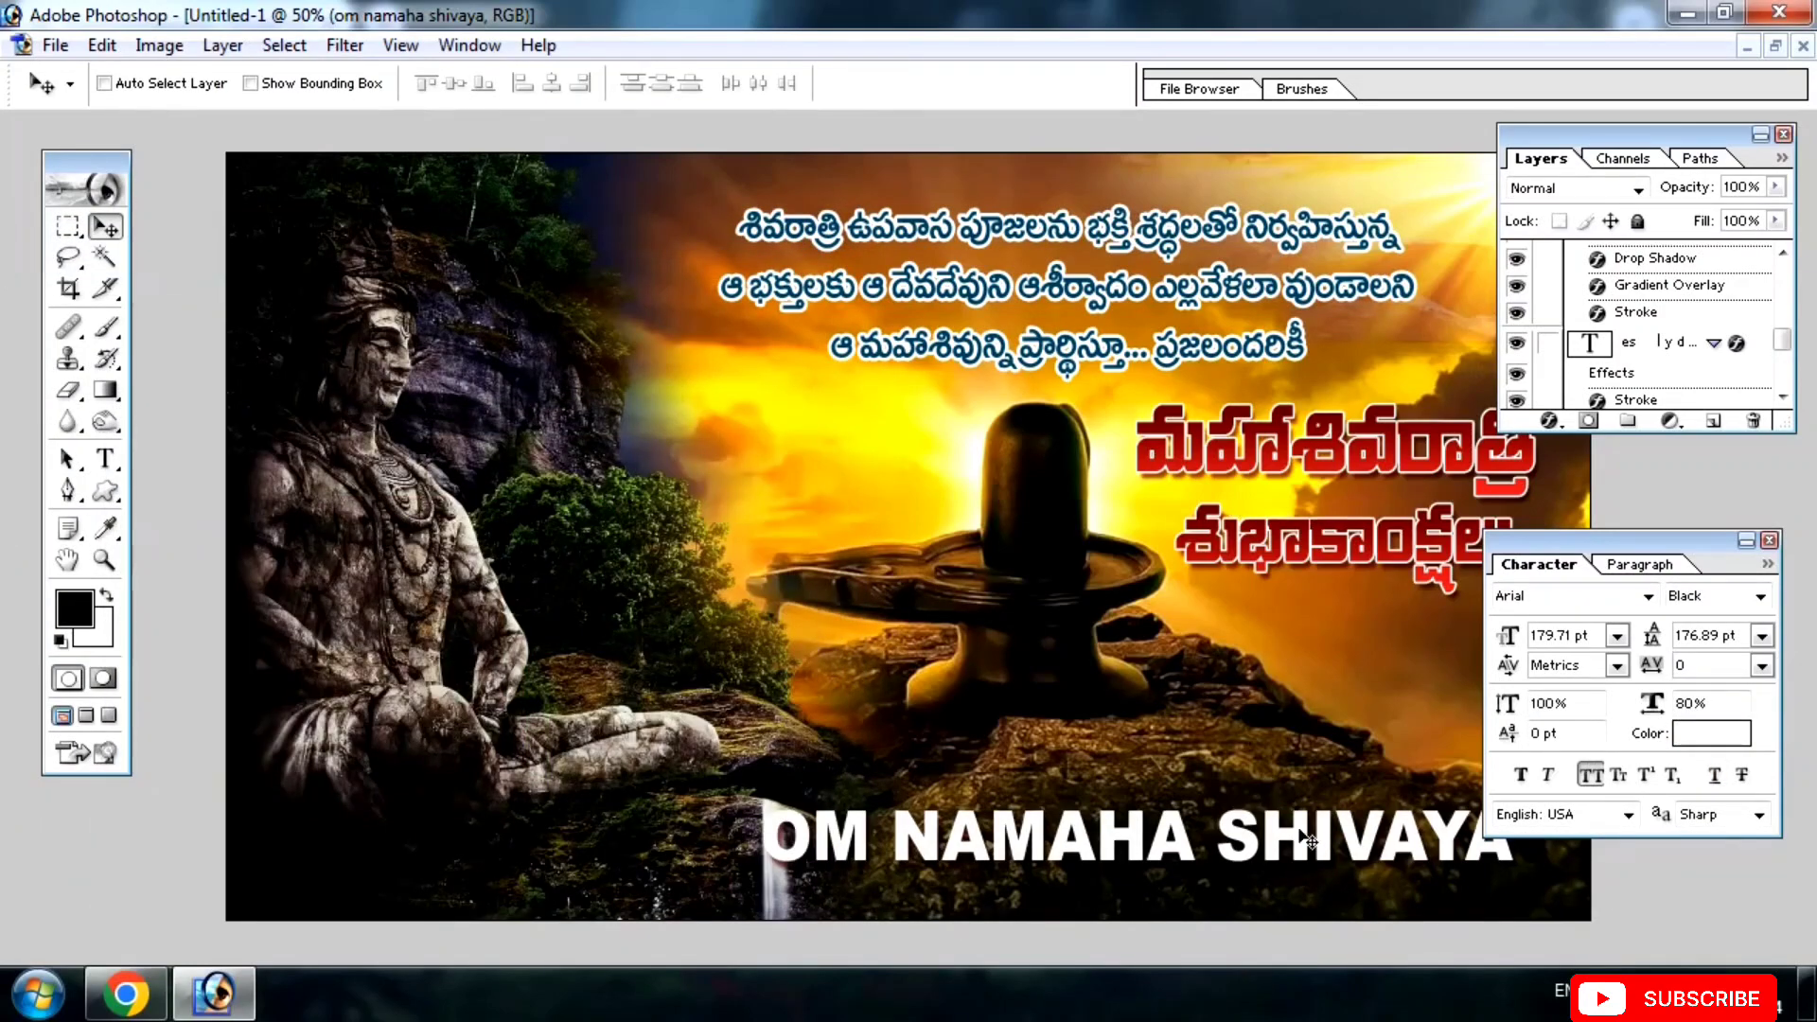
Clear the remaining layer style from the OM NAMAHA SHIVAYA text layer and keep that layer selected.
right_click(1212, 835)
click(1225, 852)
right_click(1655, 244)
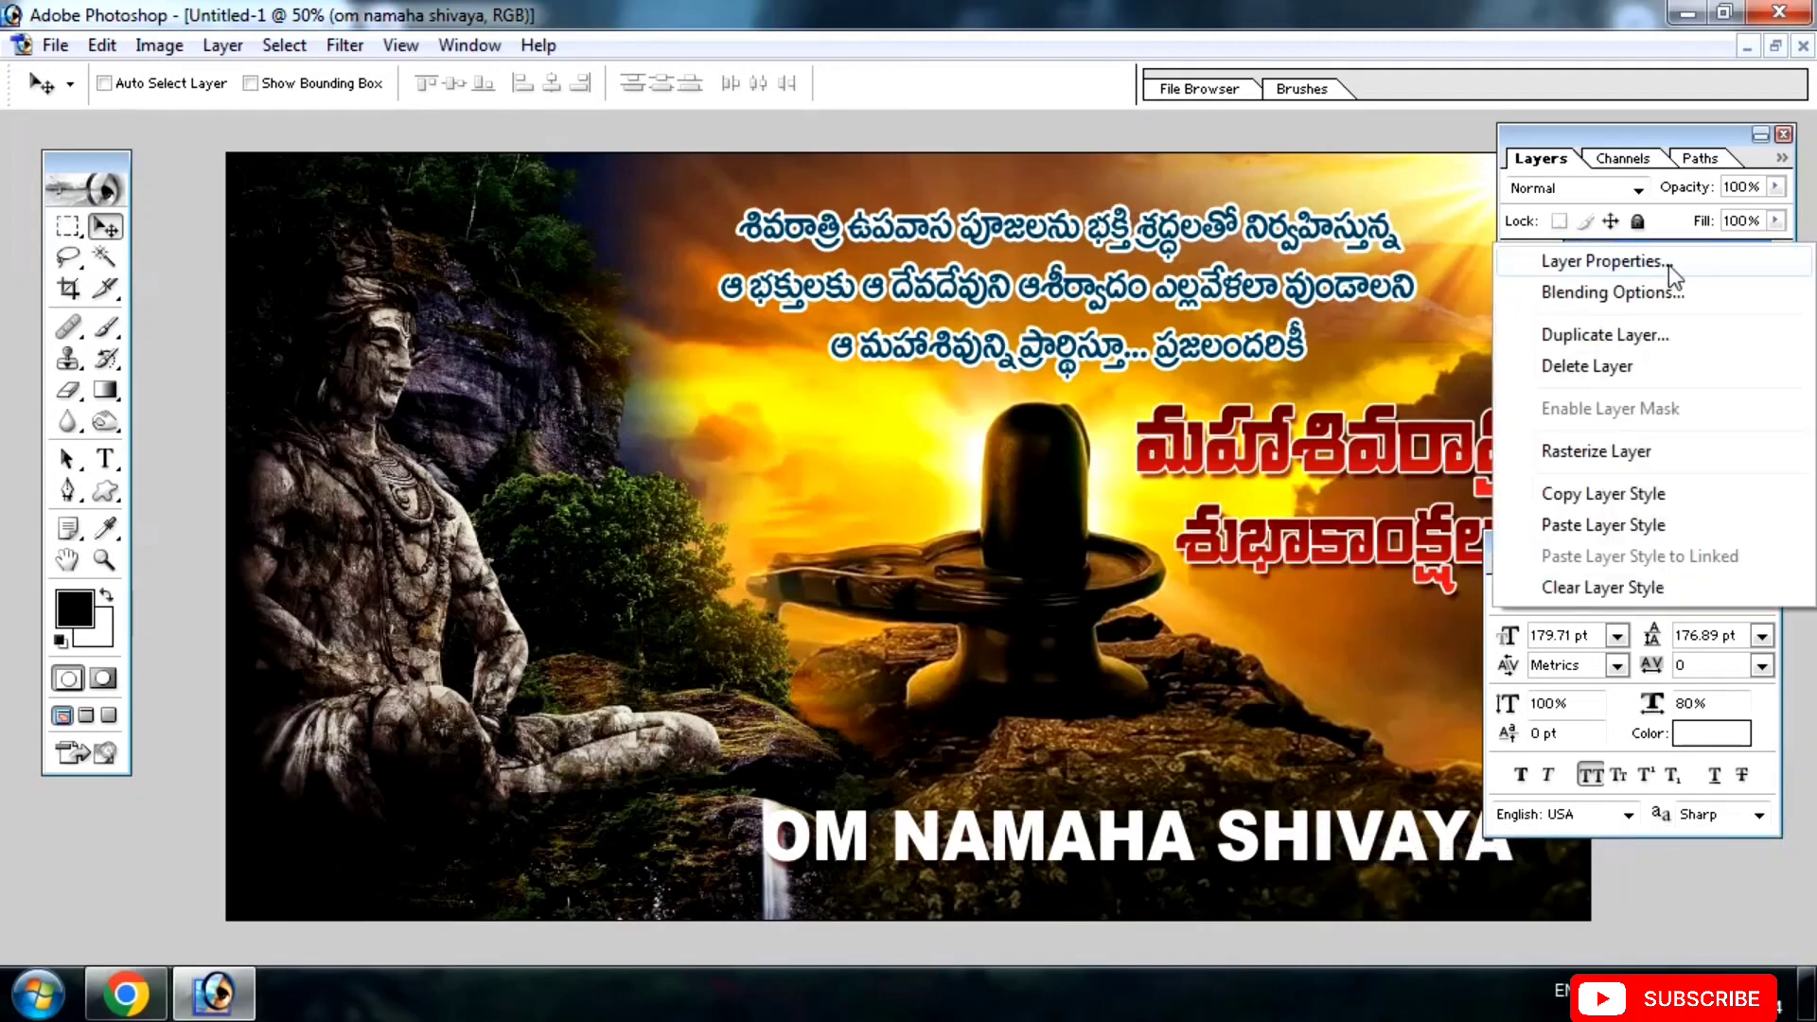
click(1222, 818)
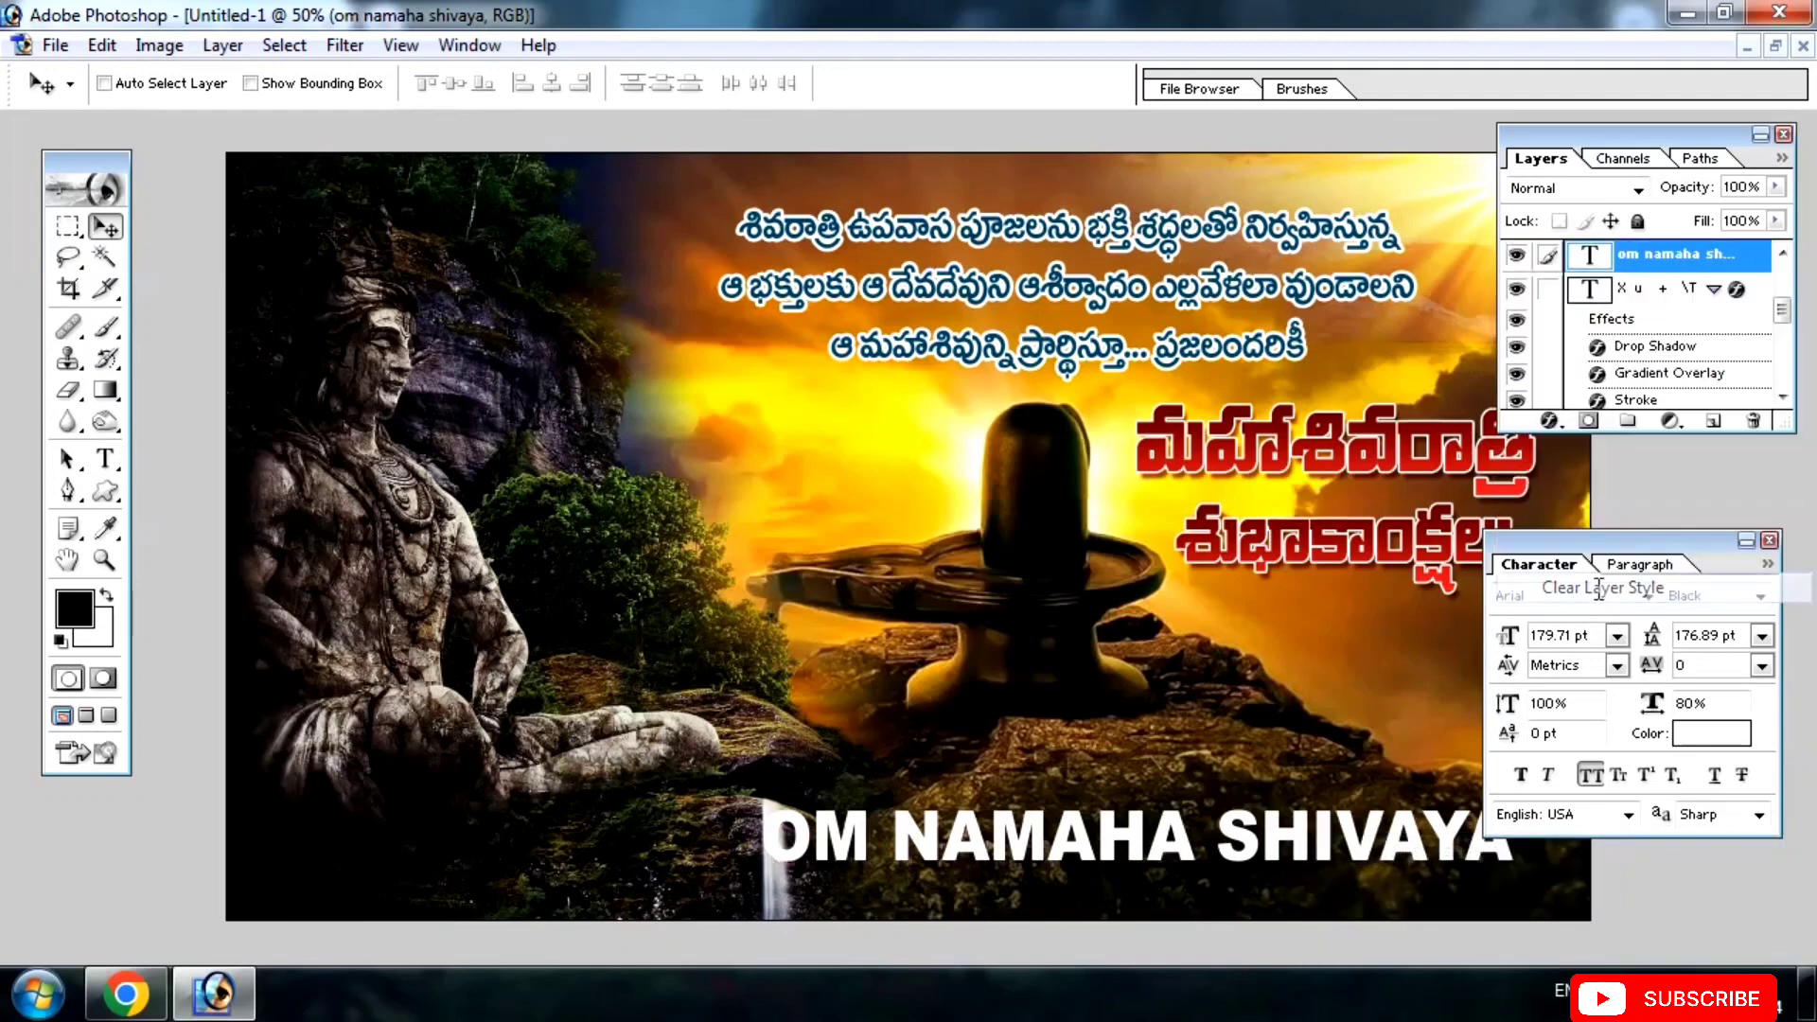
right_click(1160, 844)
click(1221, 848)
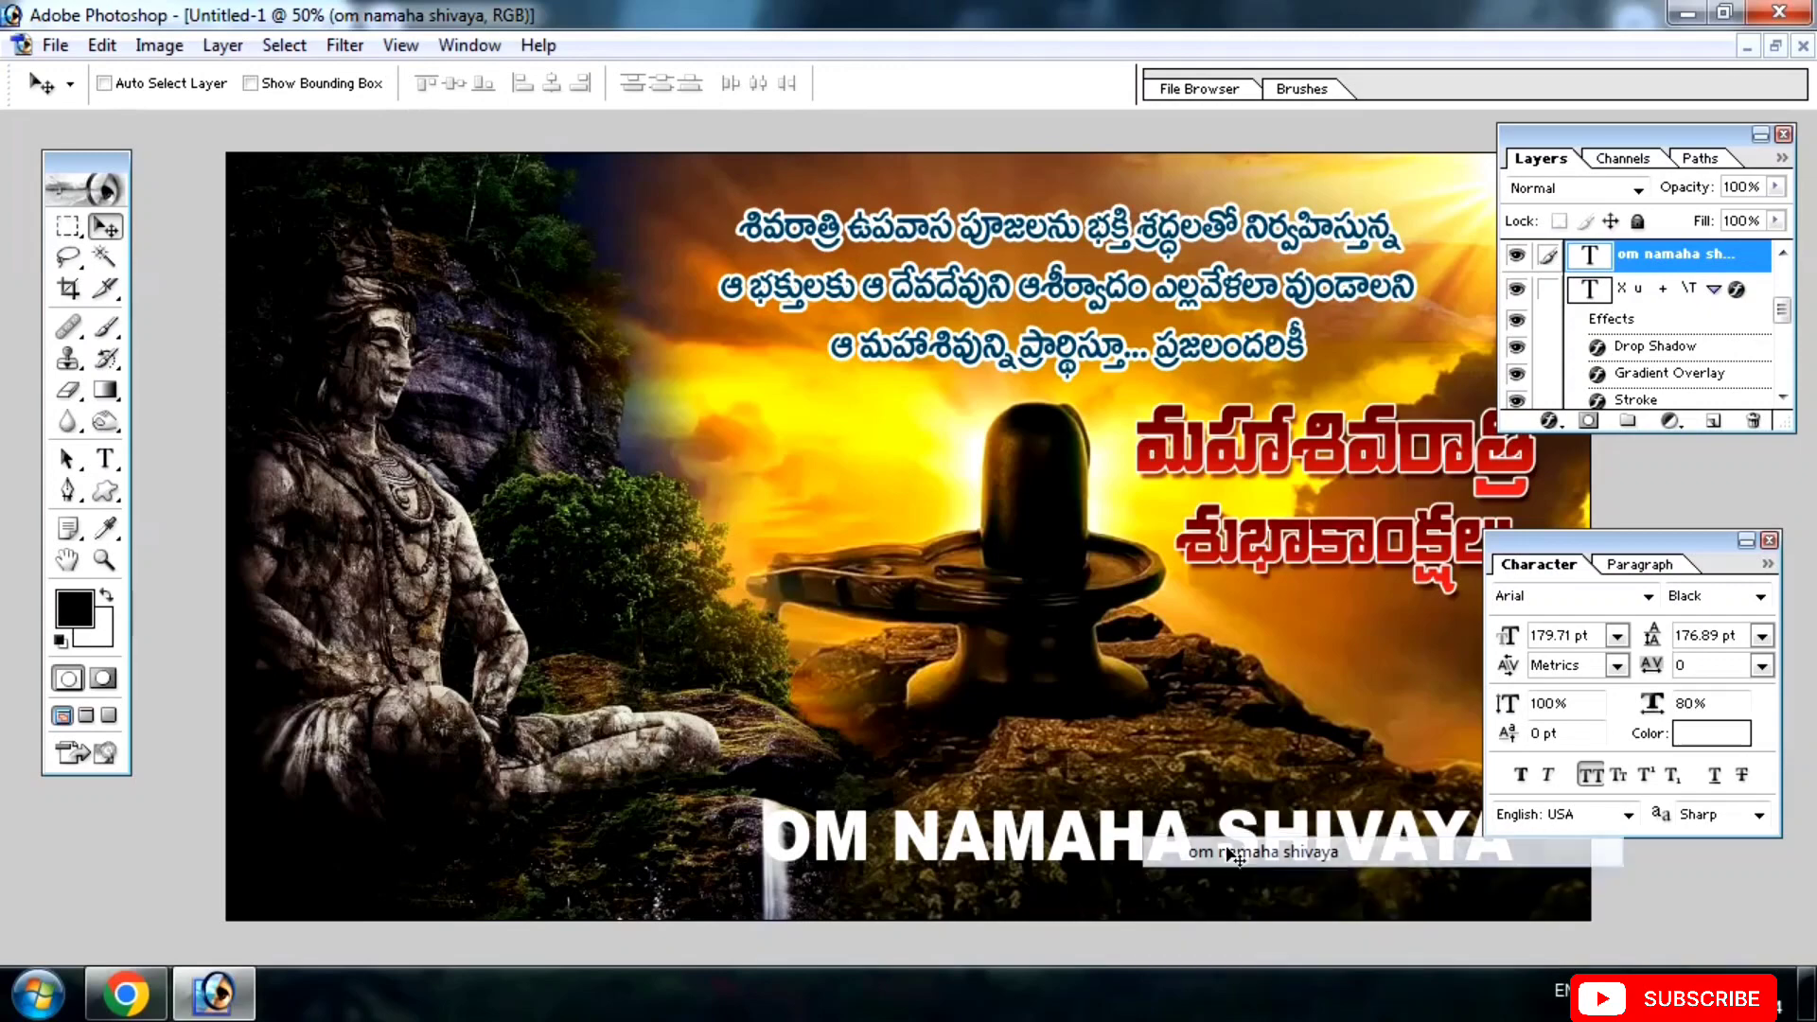
Nudge the OM NAMAHA SHIVAYA text down and right, then scale it to about 89.6% so it clears the waterfall.
drag(1230, 843, 1243, 857)
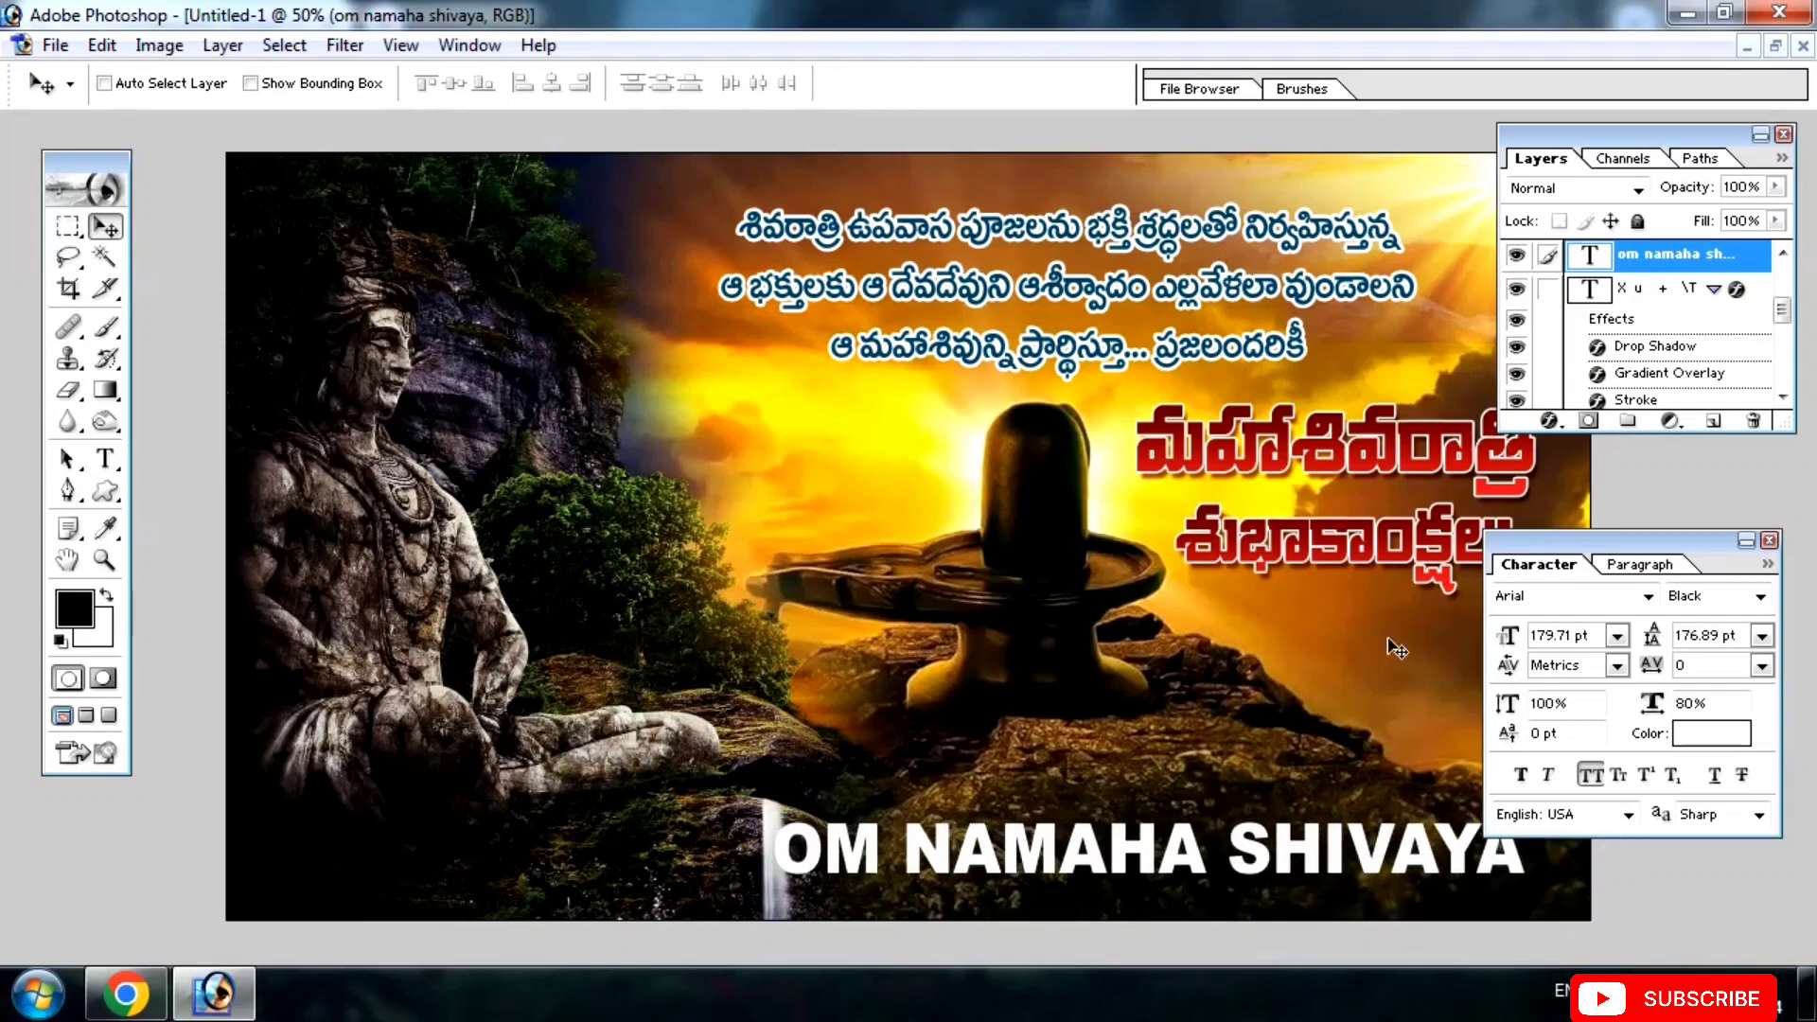
right_click(695, 805)
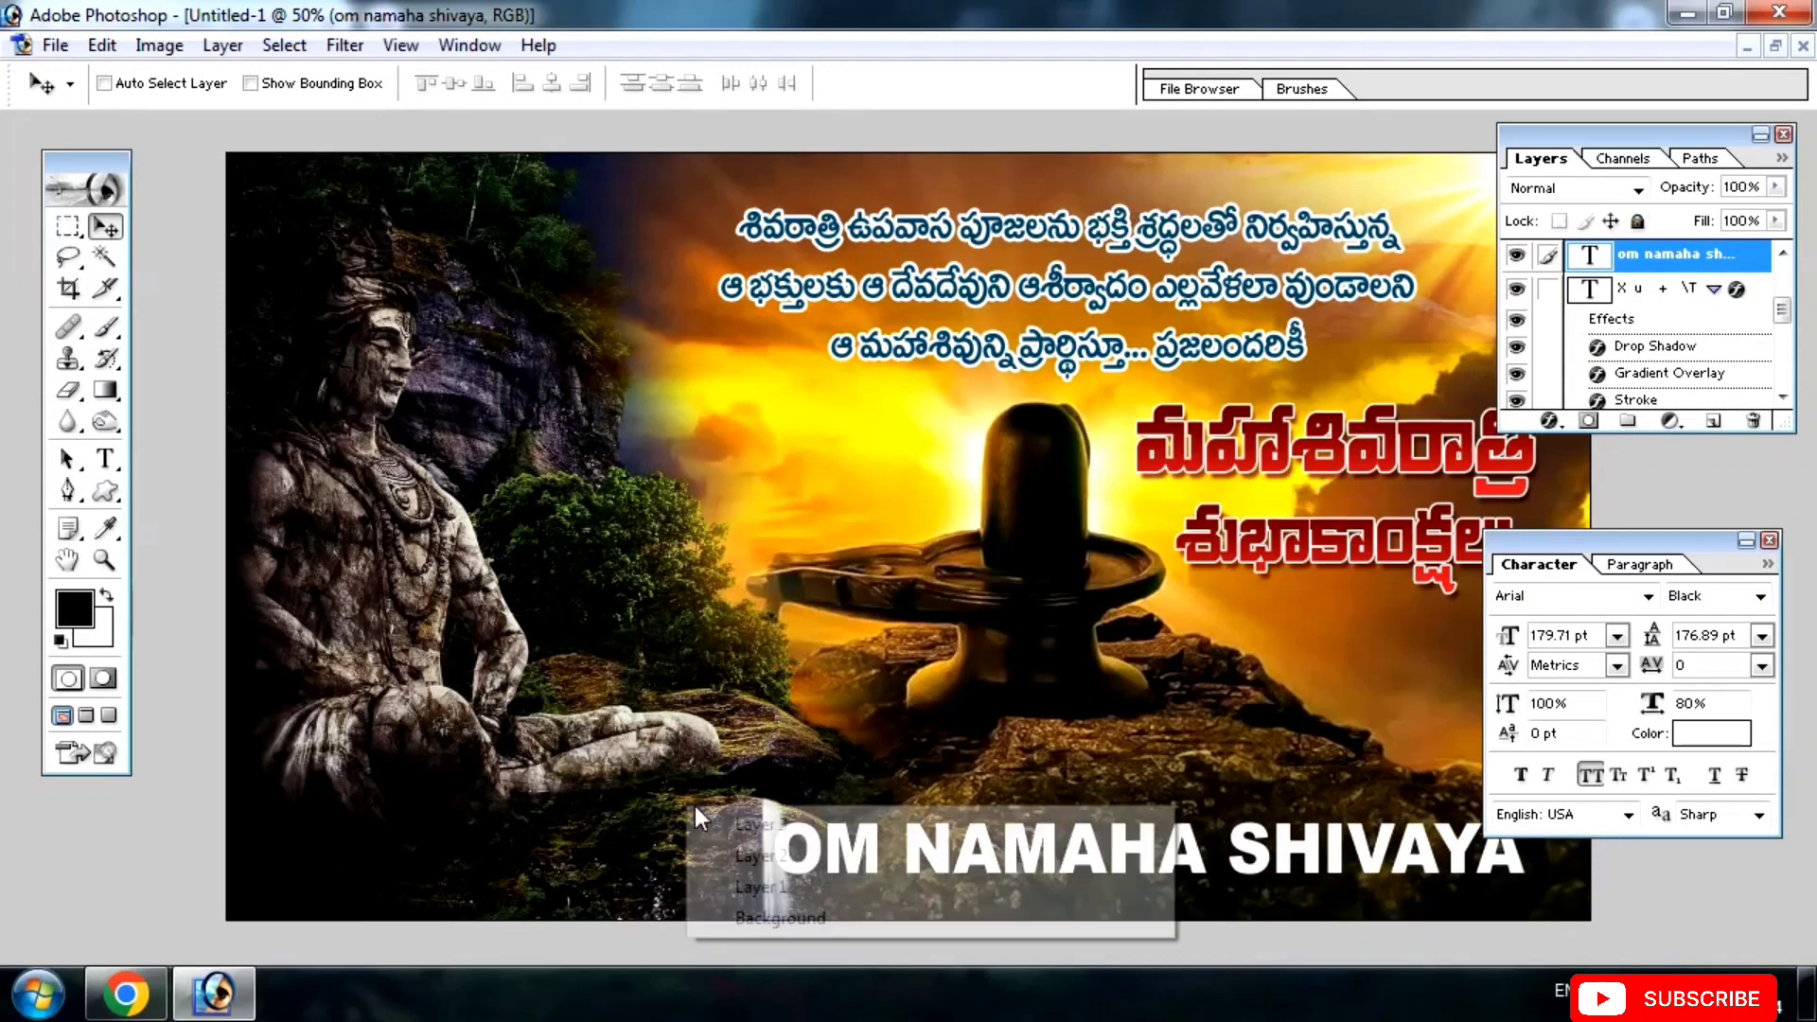
click(719, 833)
right_click(958, 875)
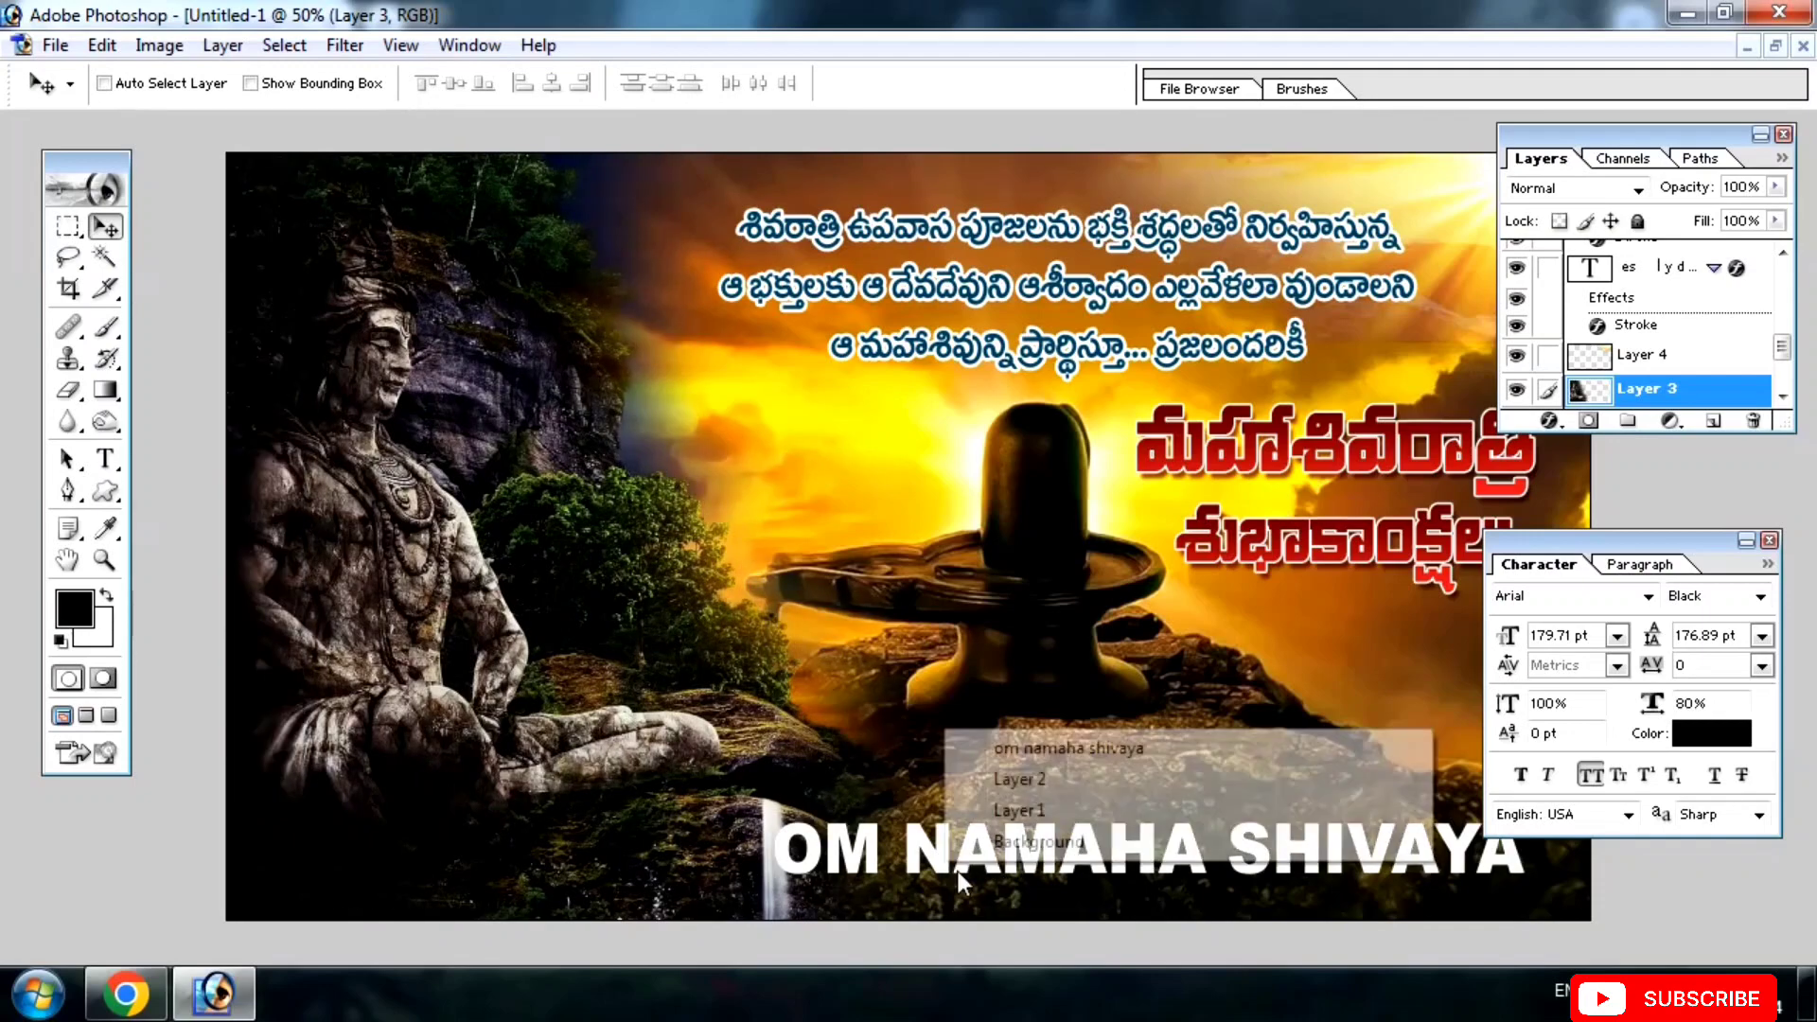
click(1055, 746)
key(ctrl+t)
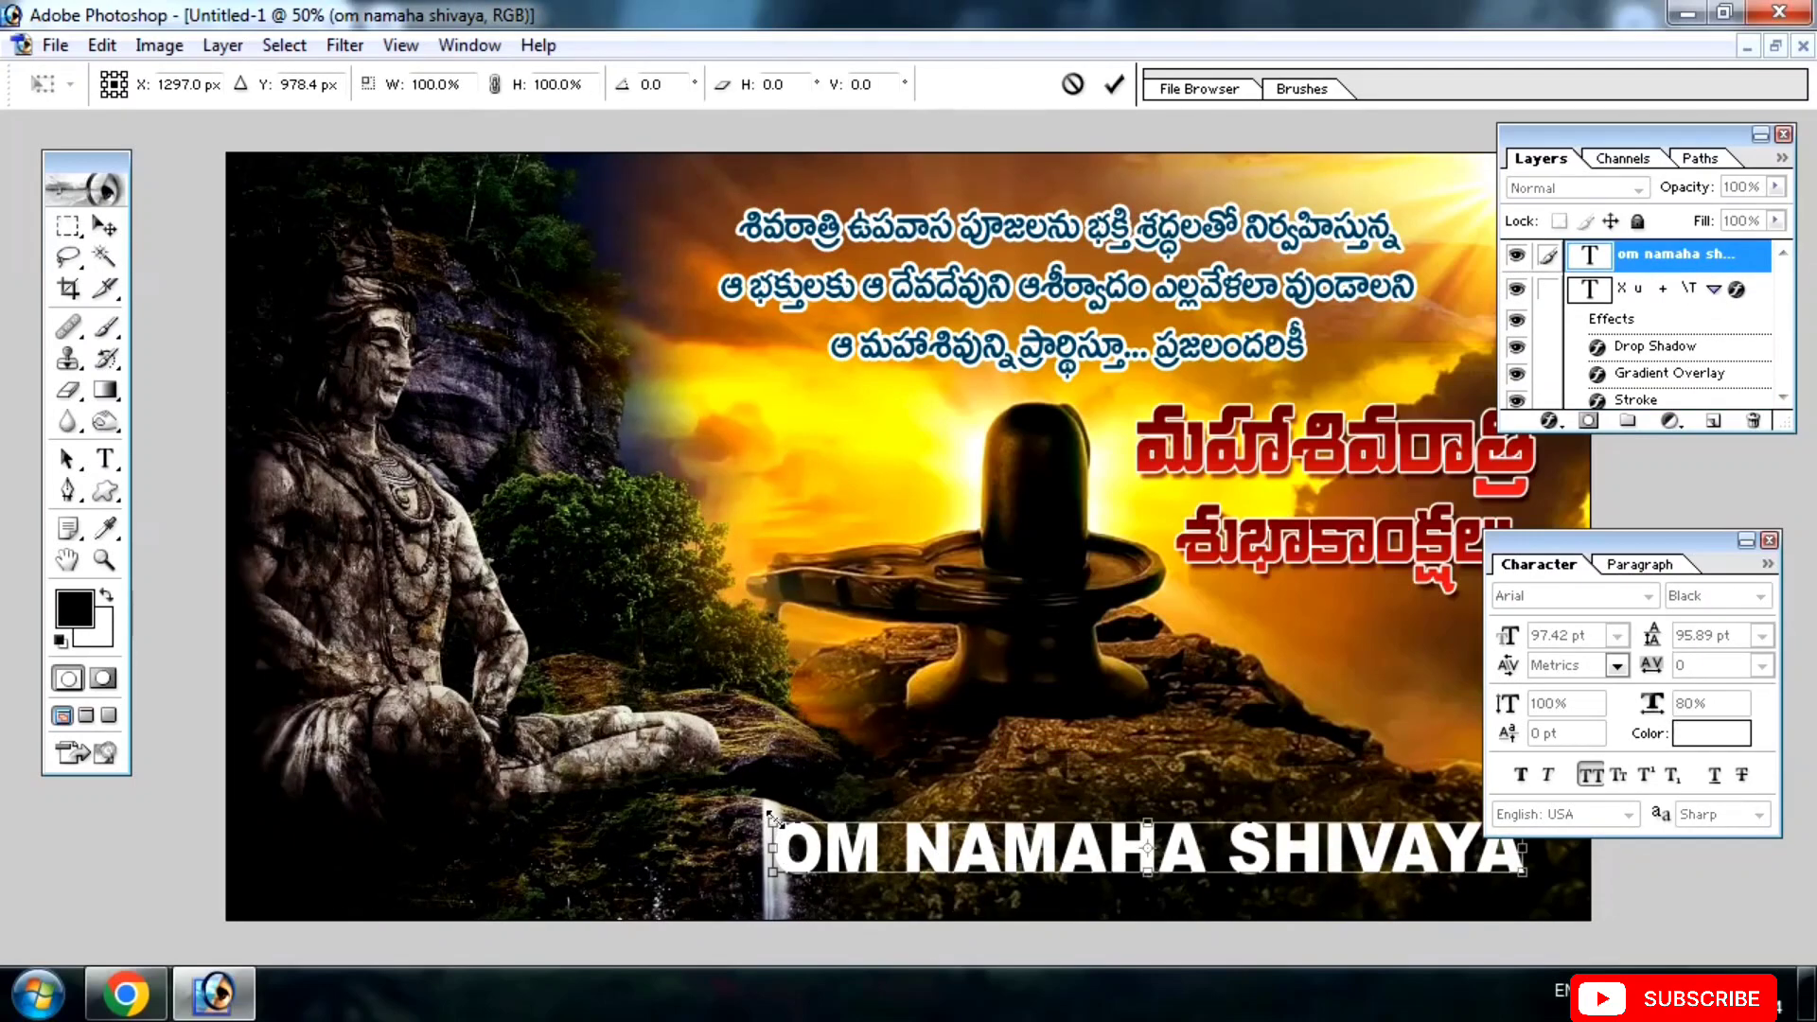
drag(771, 816, 849, 826)
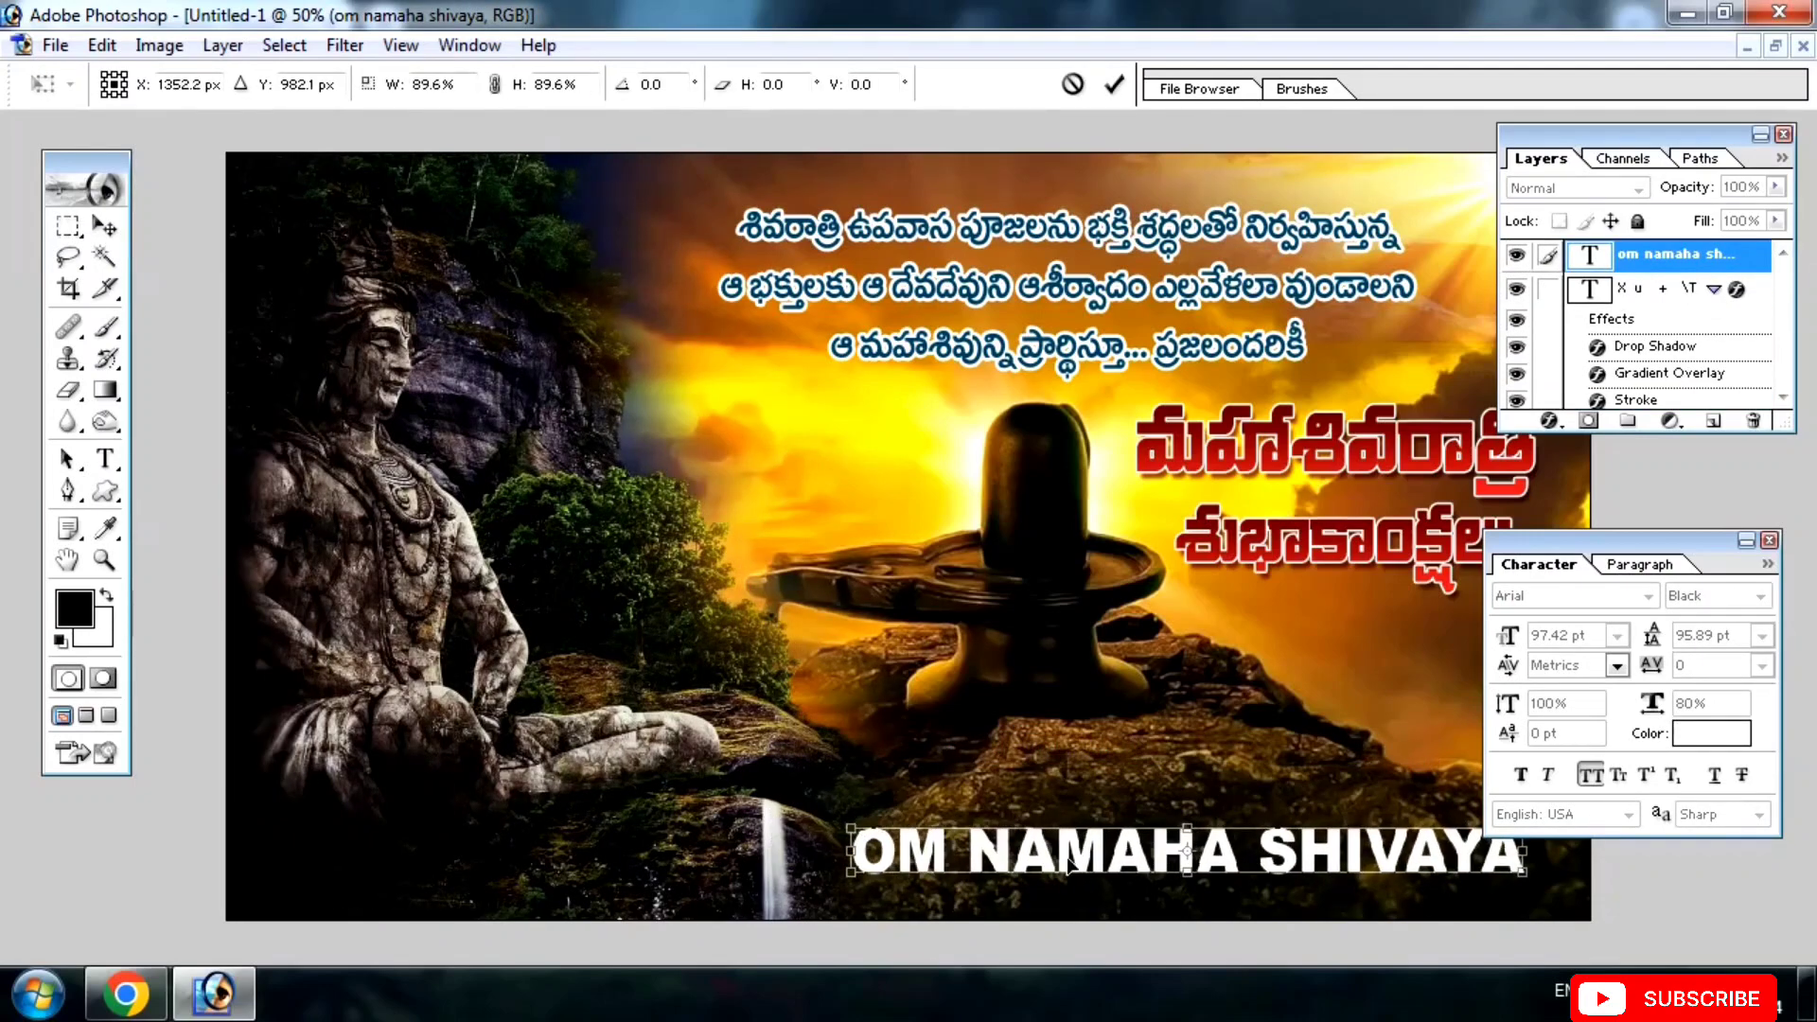
key(Return)
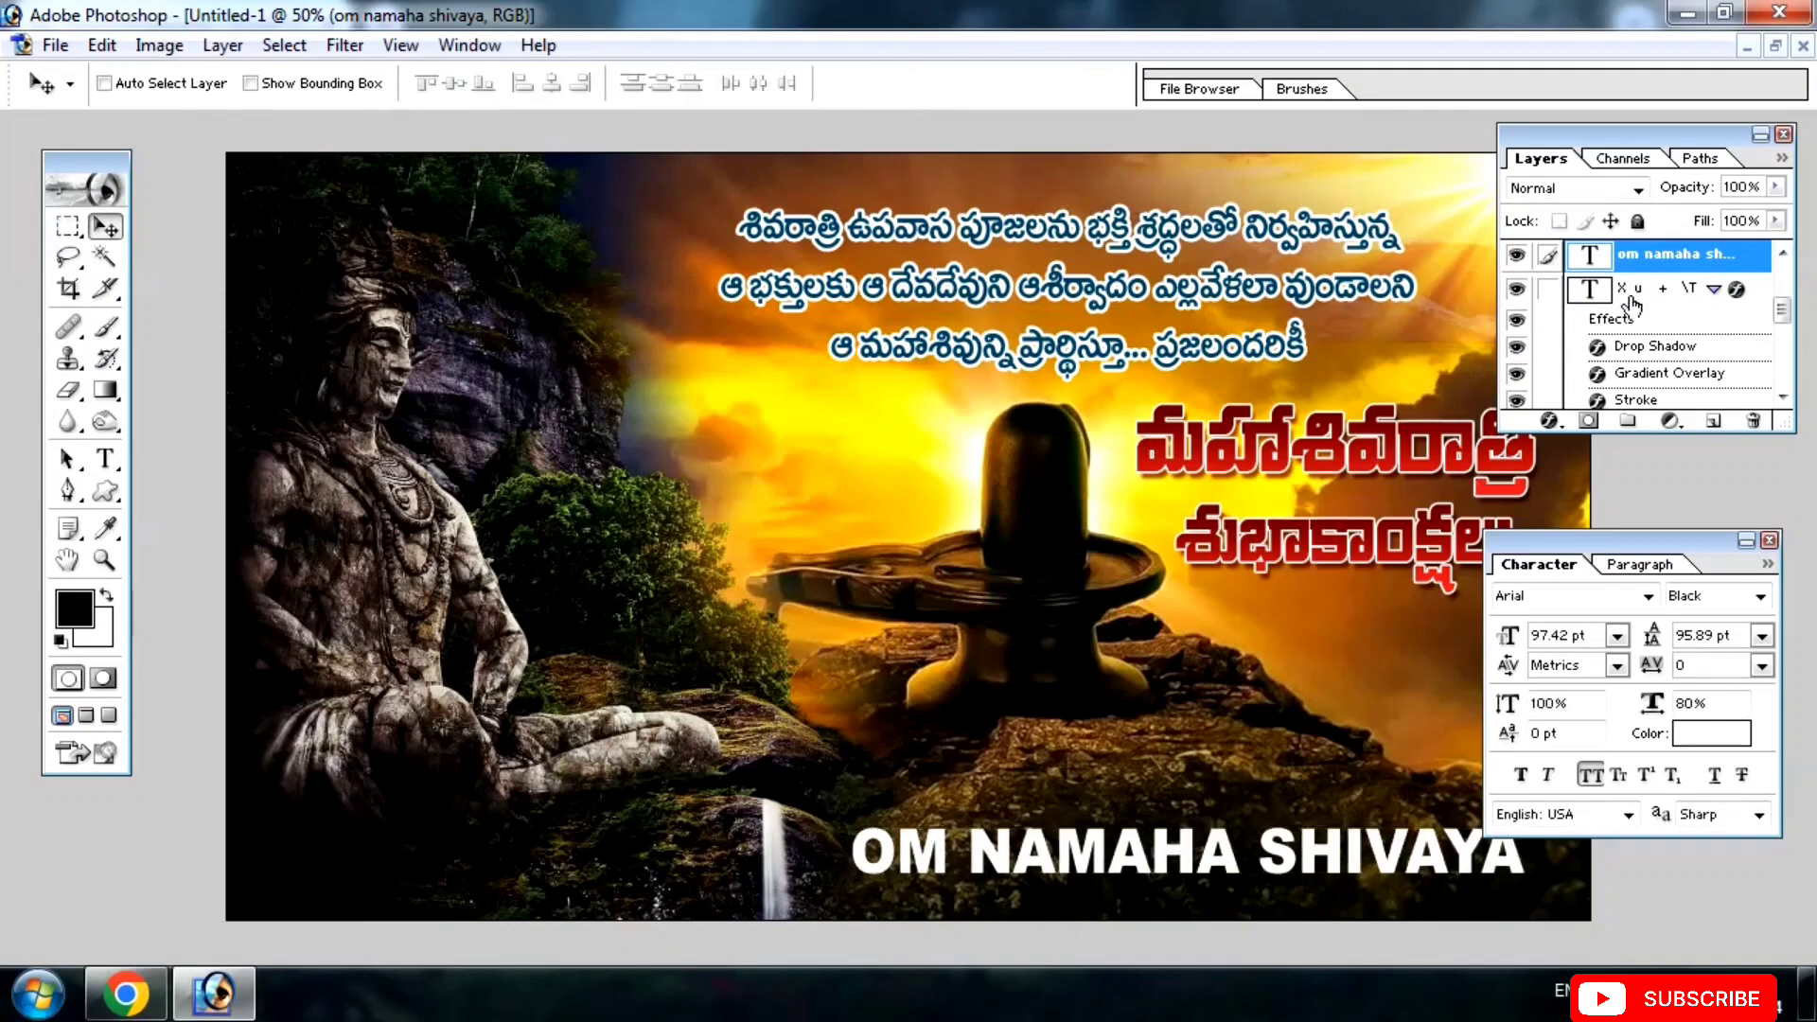
Load the OM NAMAHA SHIVAYA outline as a selection, copy that area of Layer 2 to a new layer, and bring it to the front.
double_click(1659, 255)
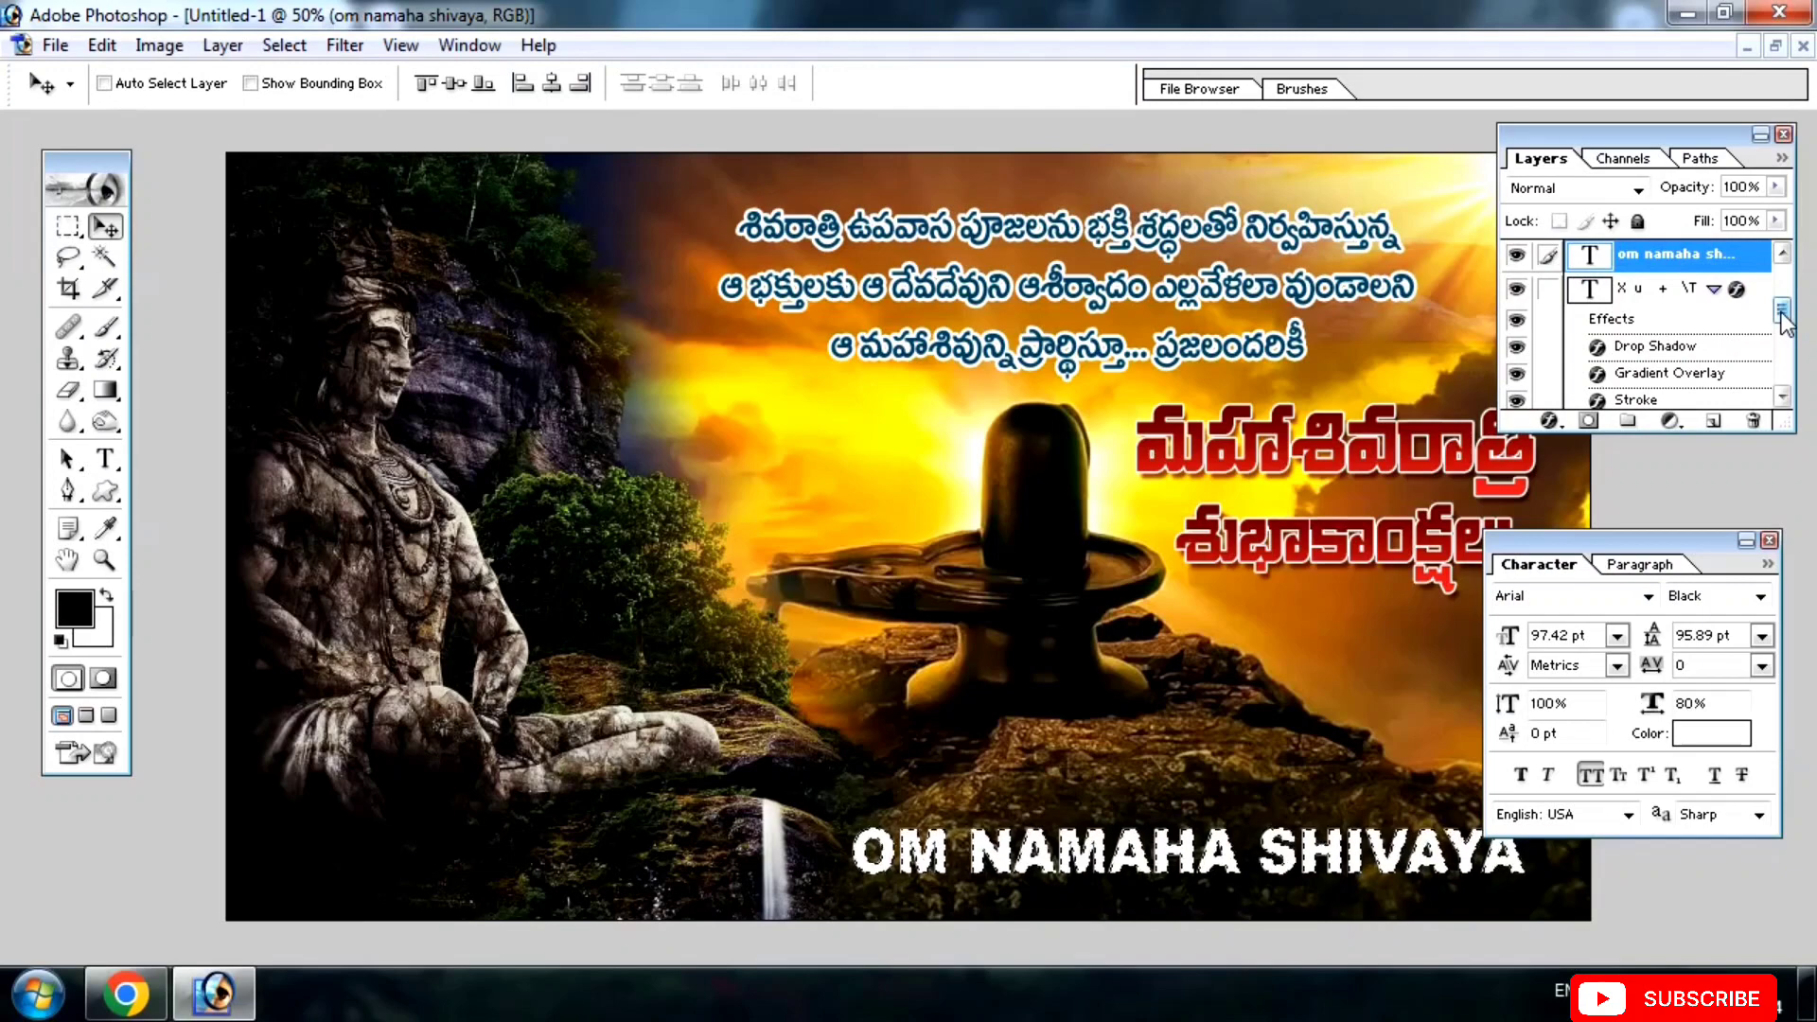
drag(1782, 313, 1784, 371)
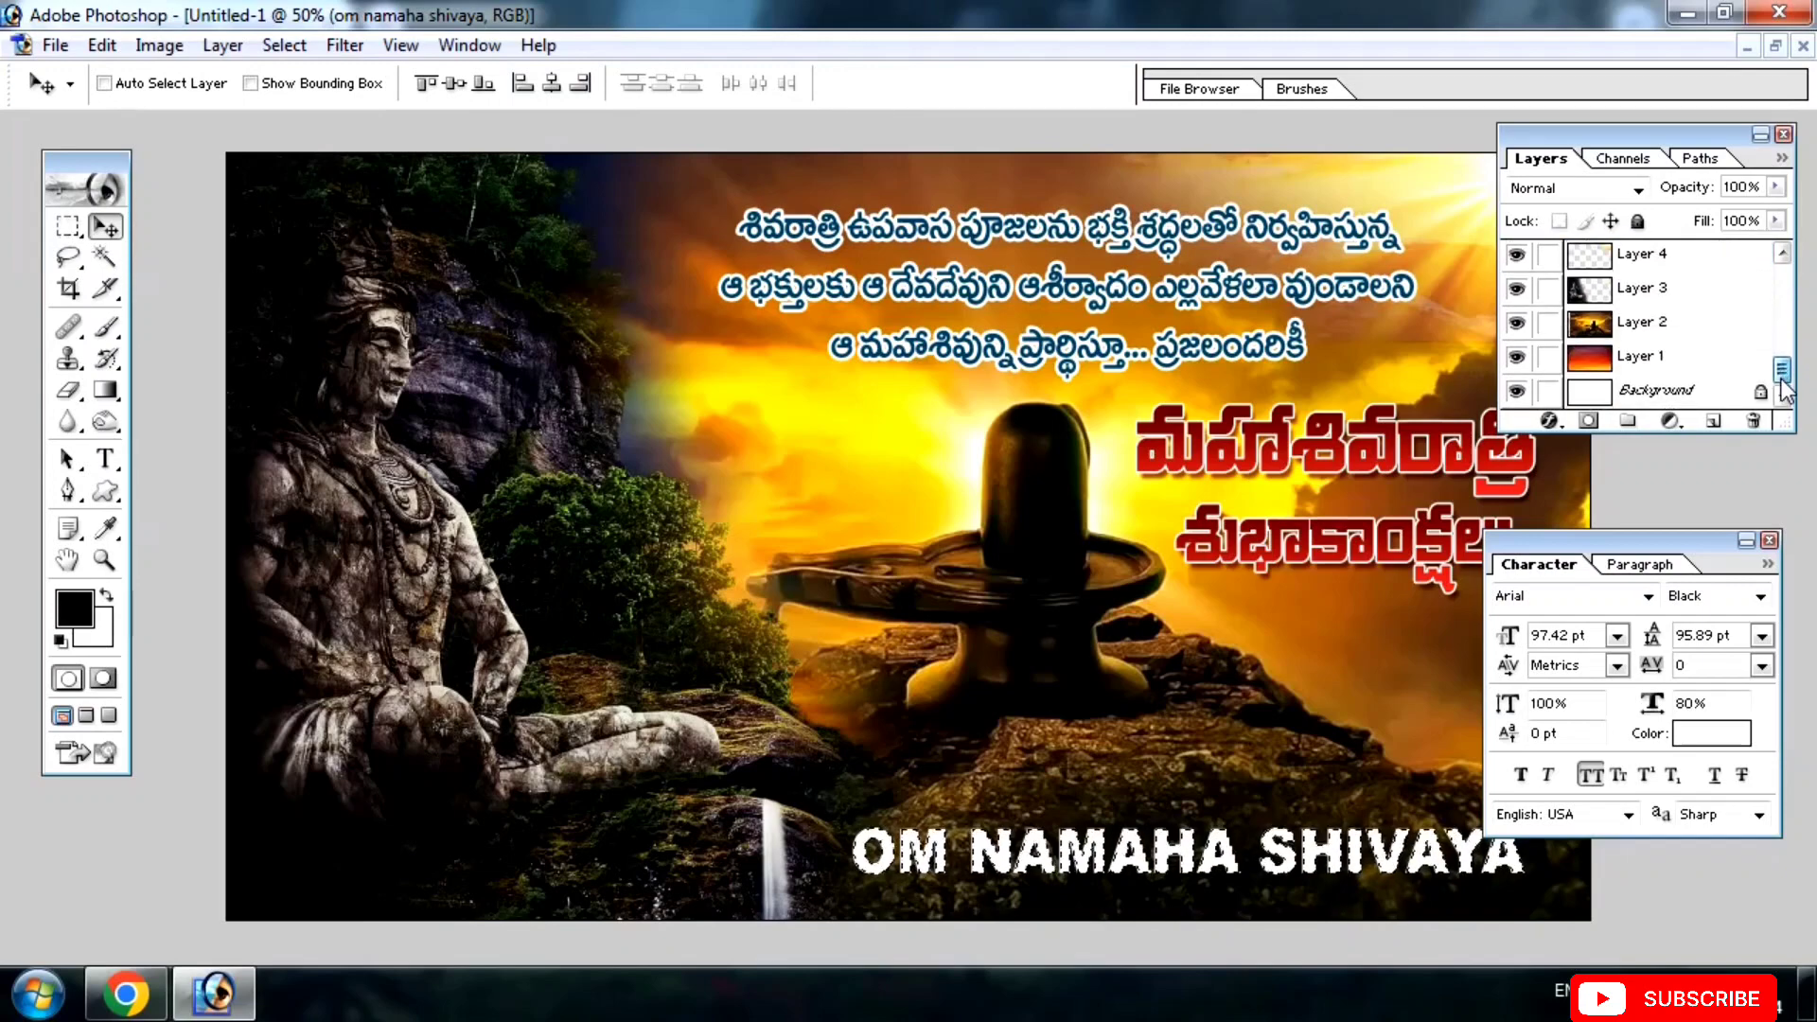
click(1640, 326)
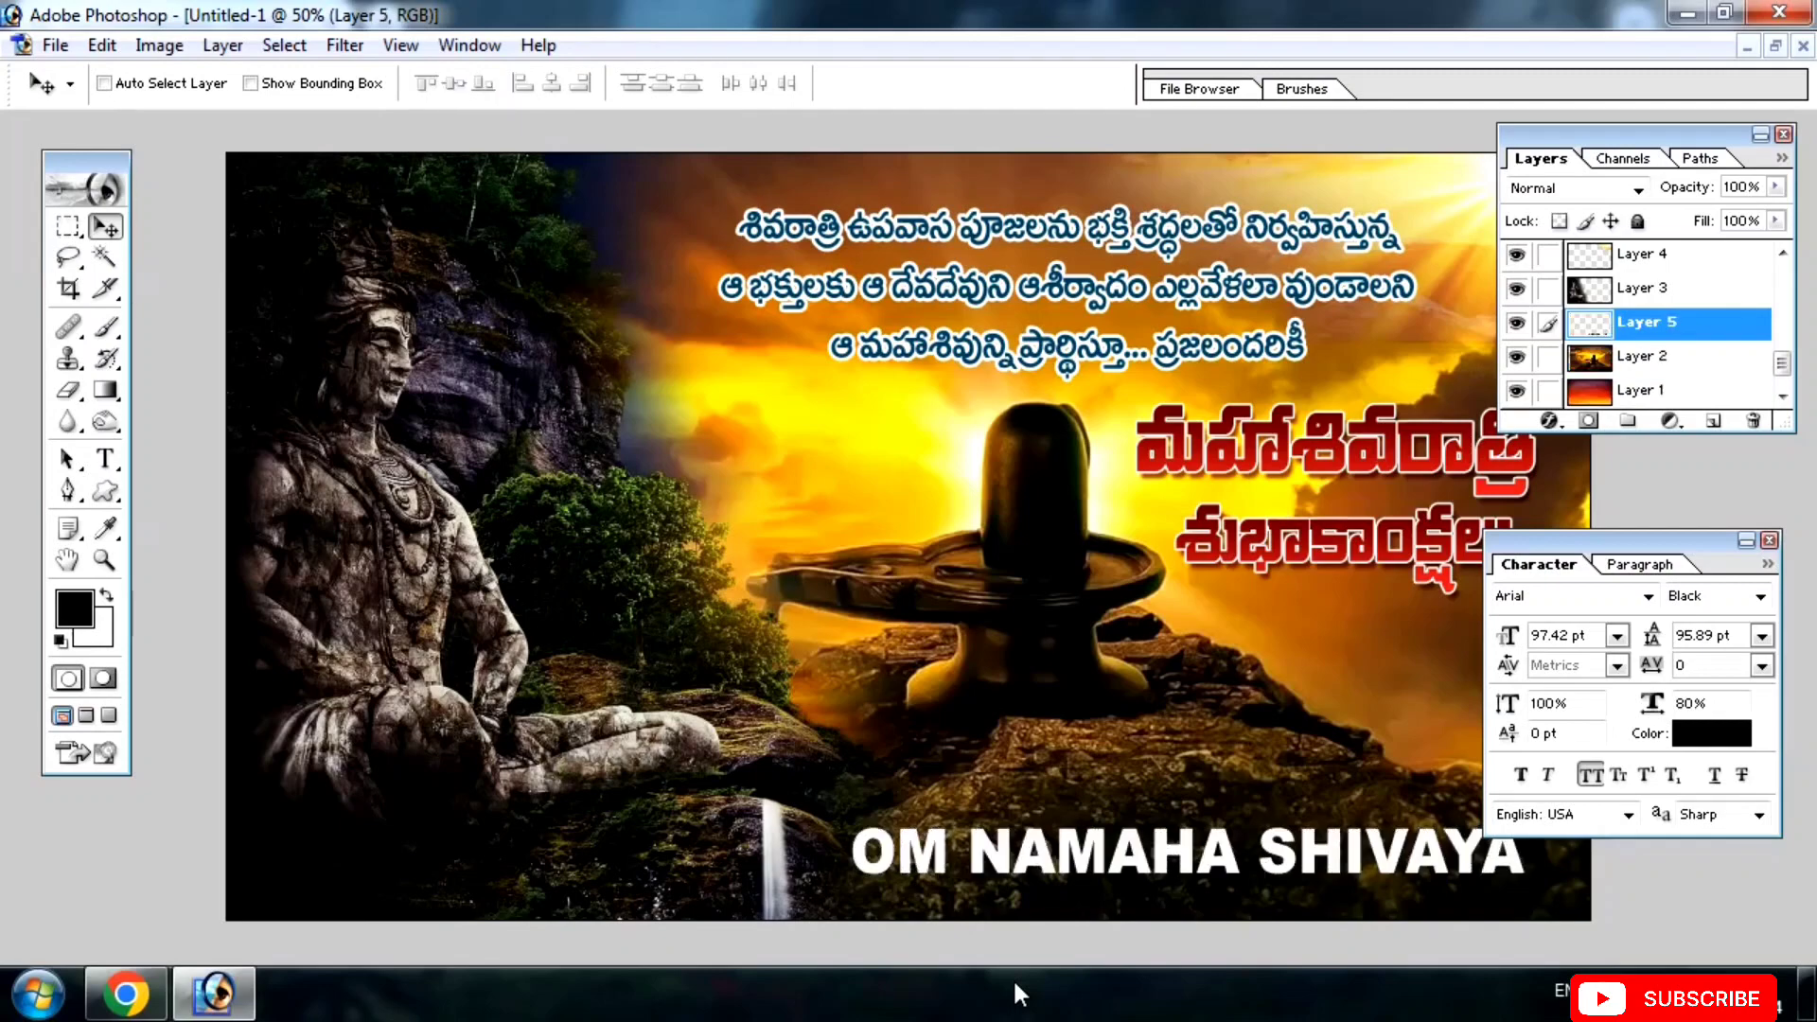
key(ctrl+shift+alt+n)
key(ctrl+shift+bracketright)
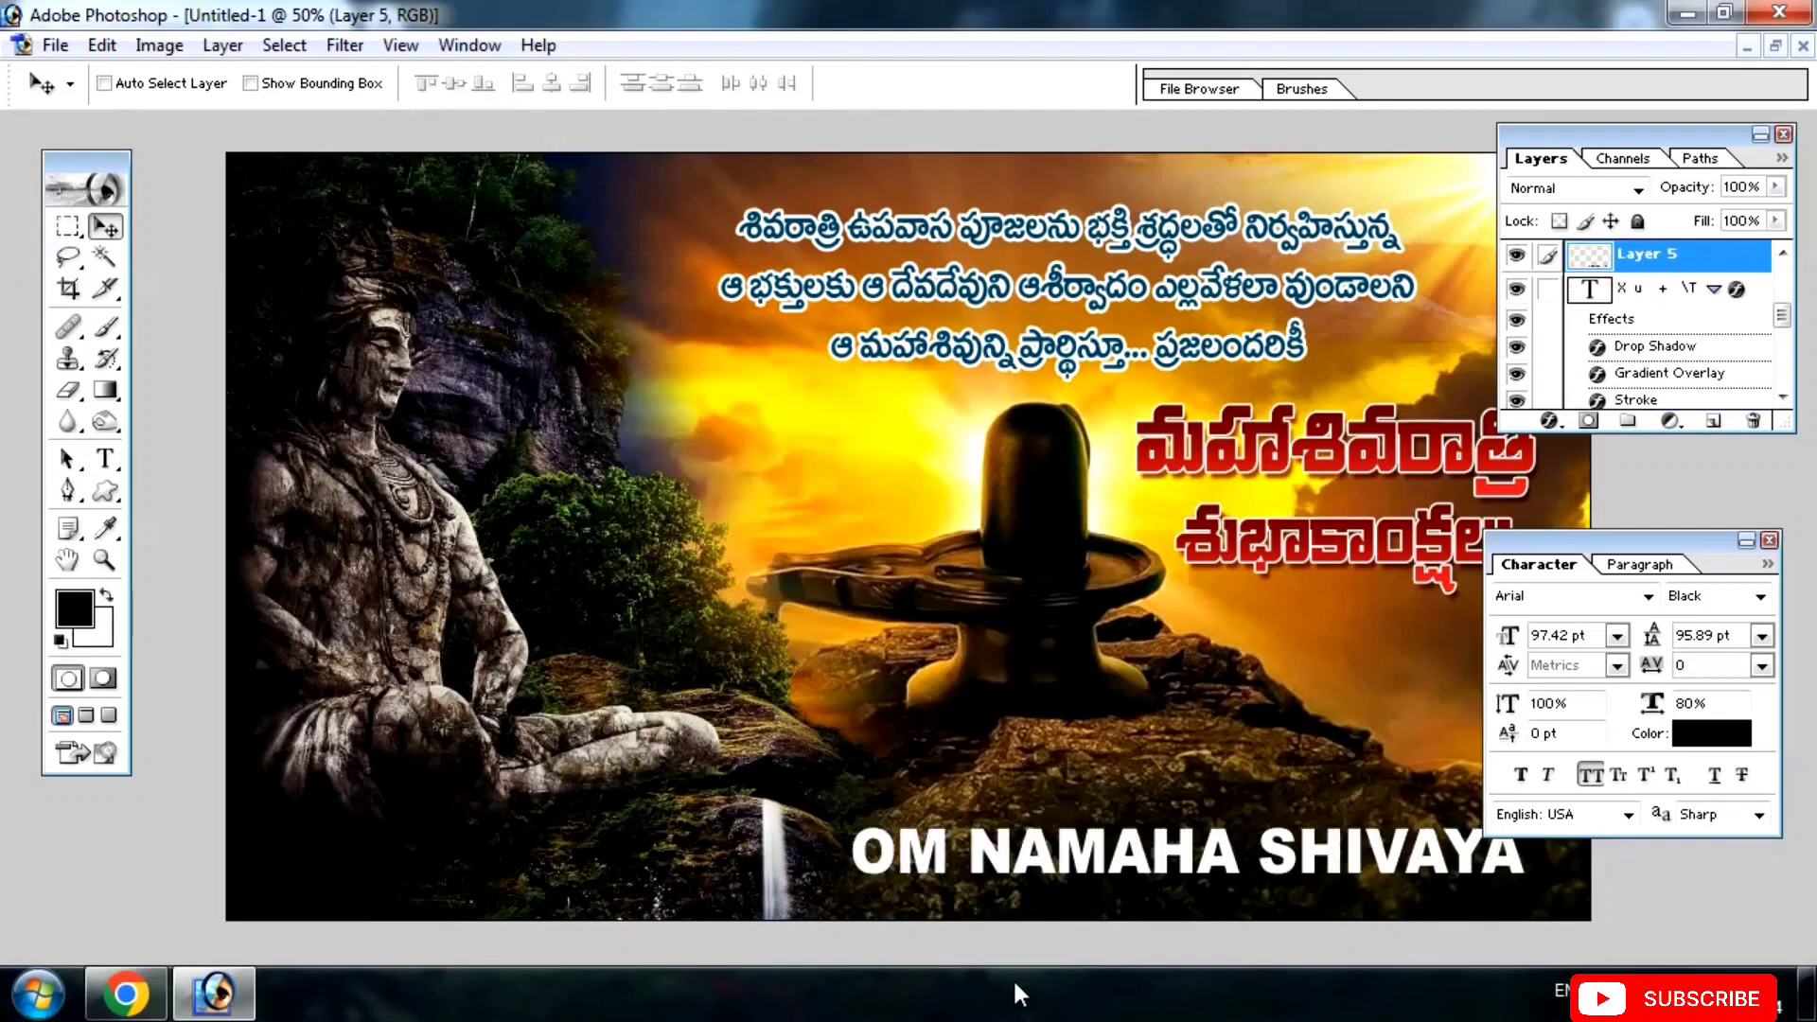
key(ctrl+e)
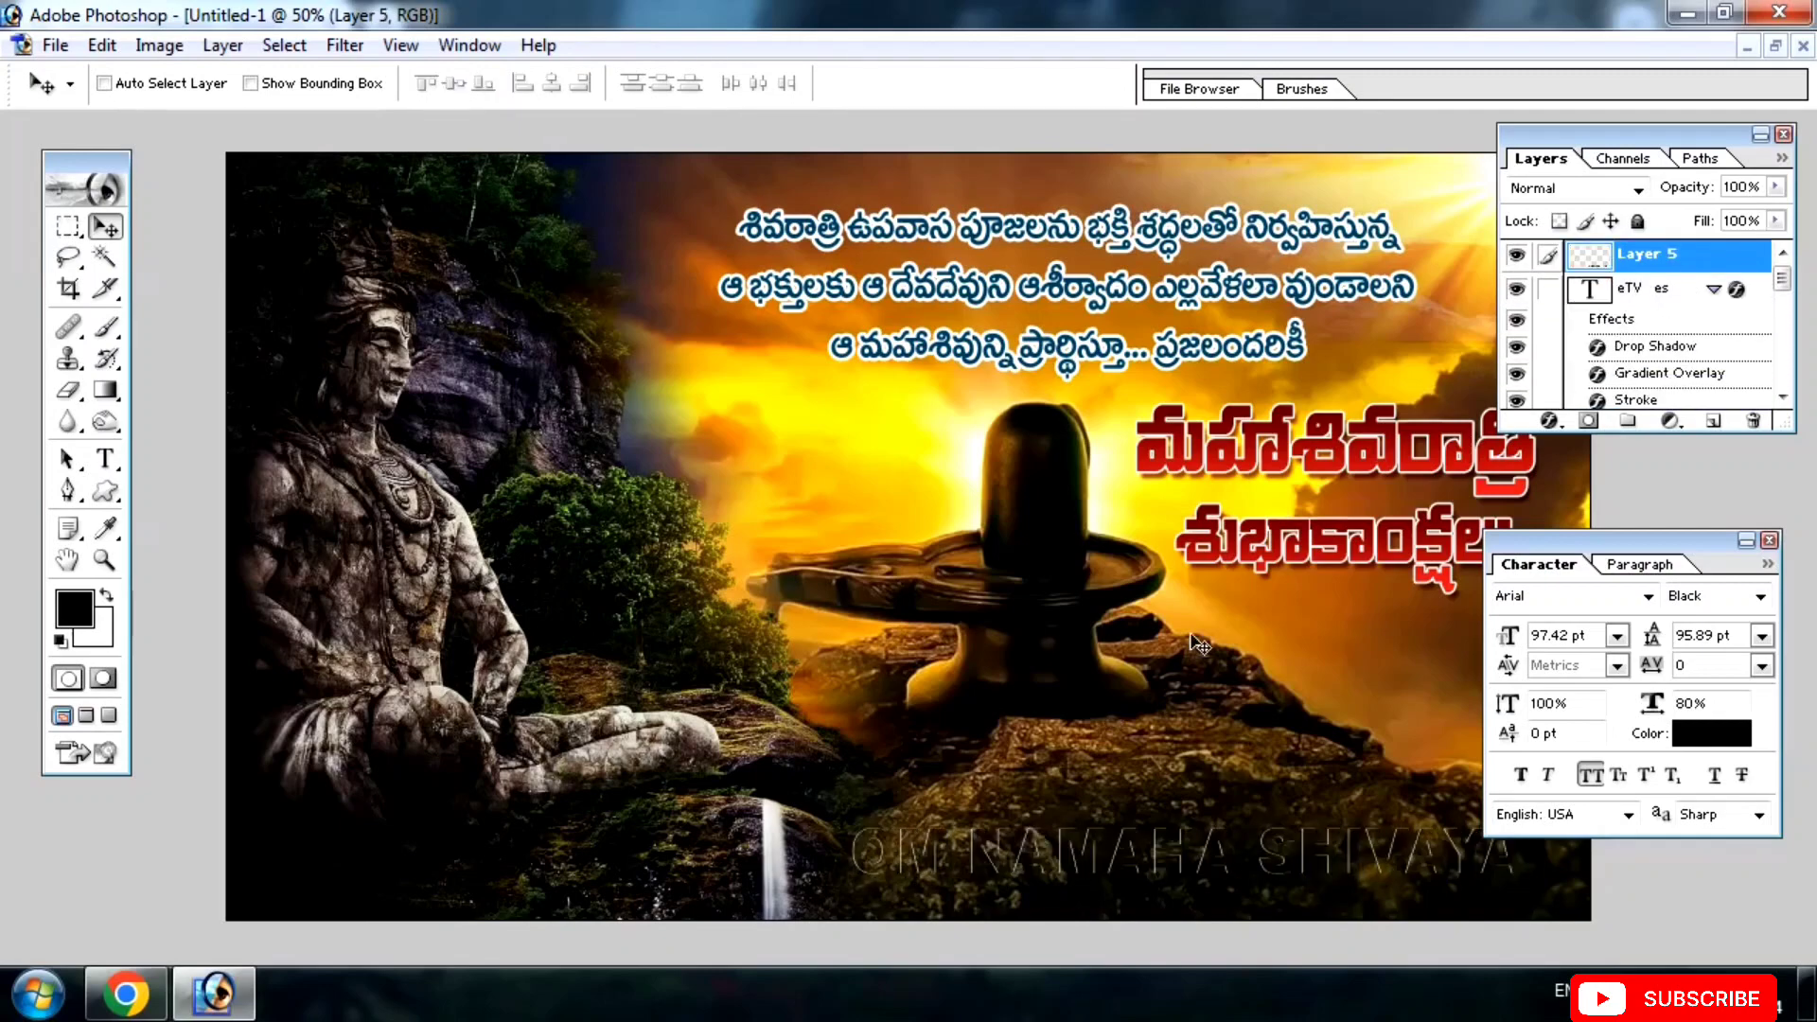
Add an outer glow in yellow (FFFF00) with Normal blend mode to the copied lettering layer.
click(1548, 420)
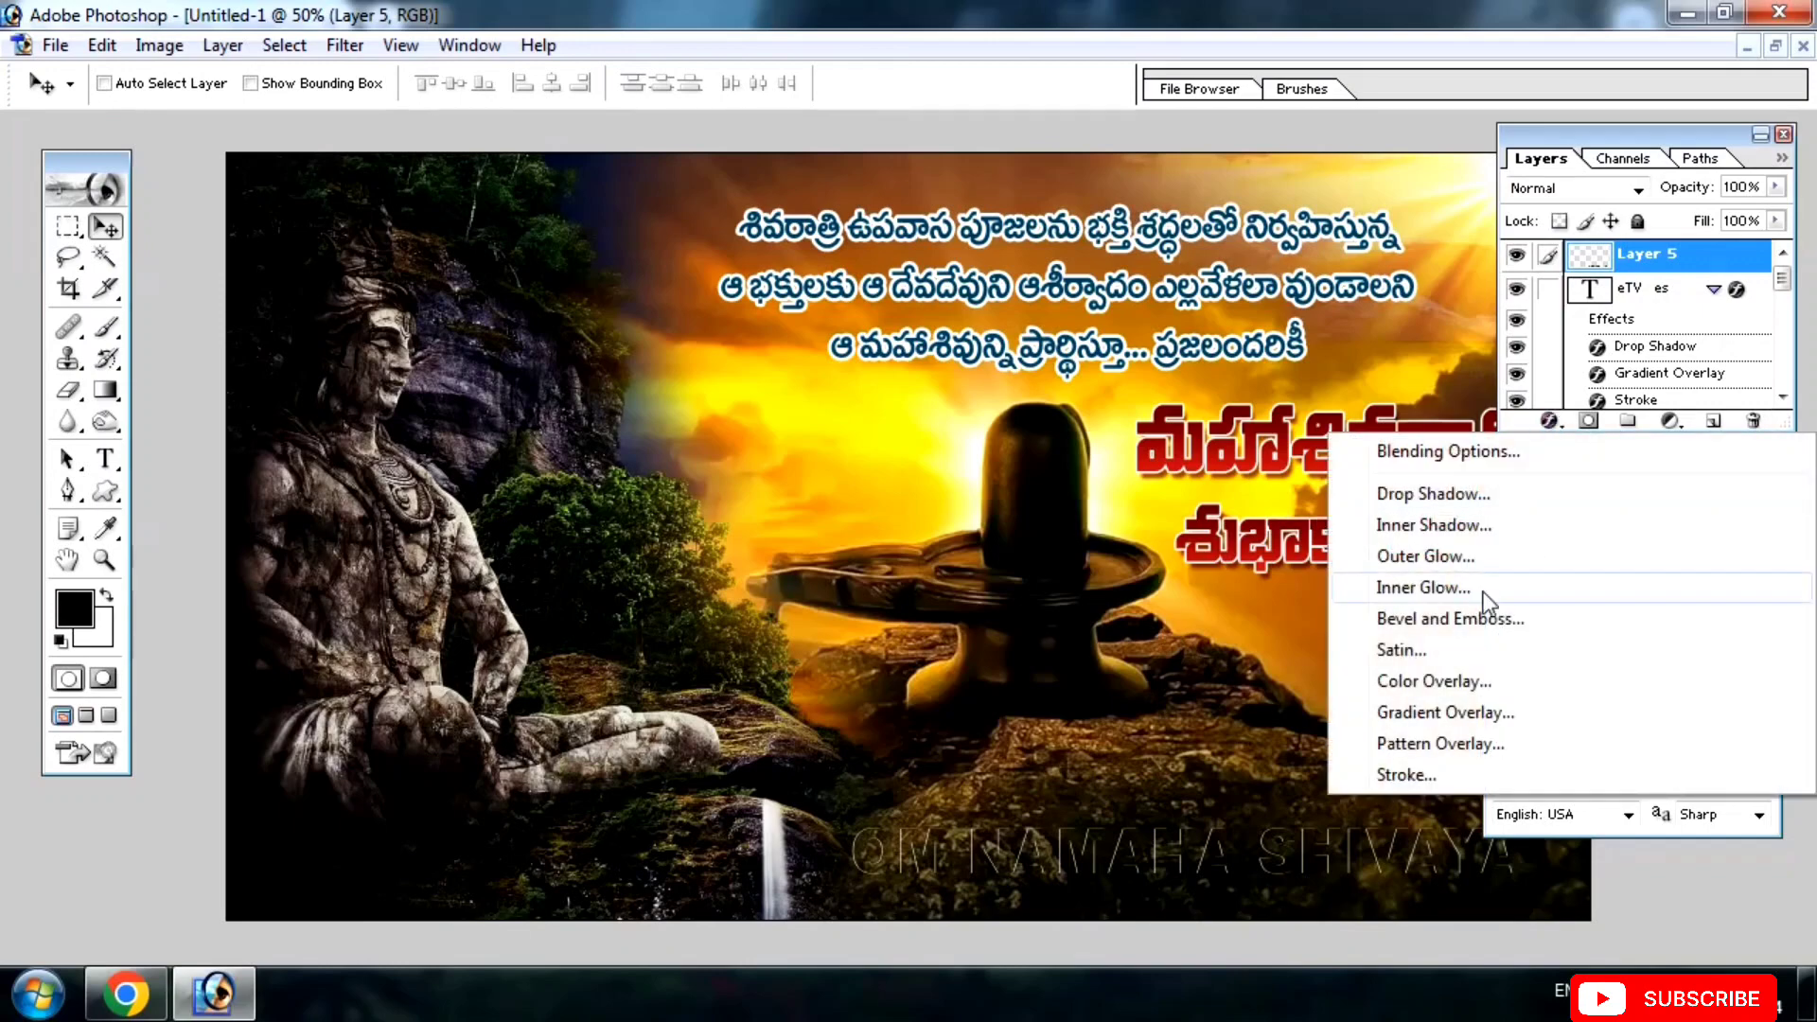
click(1467, 560)
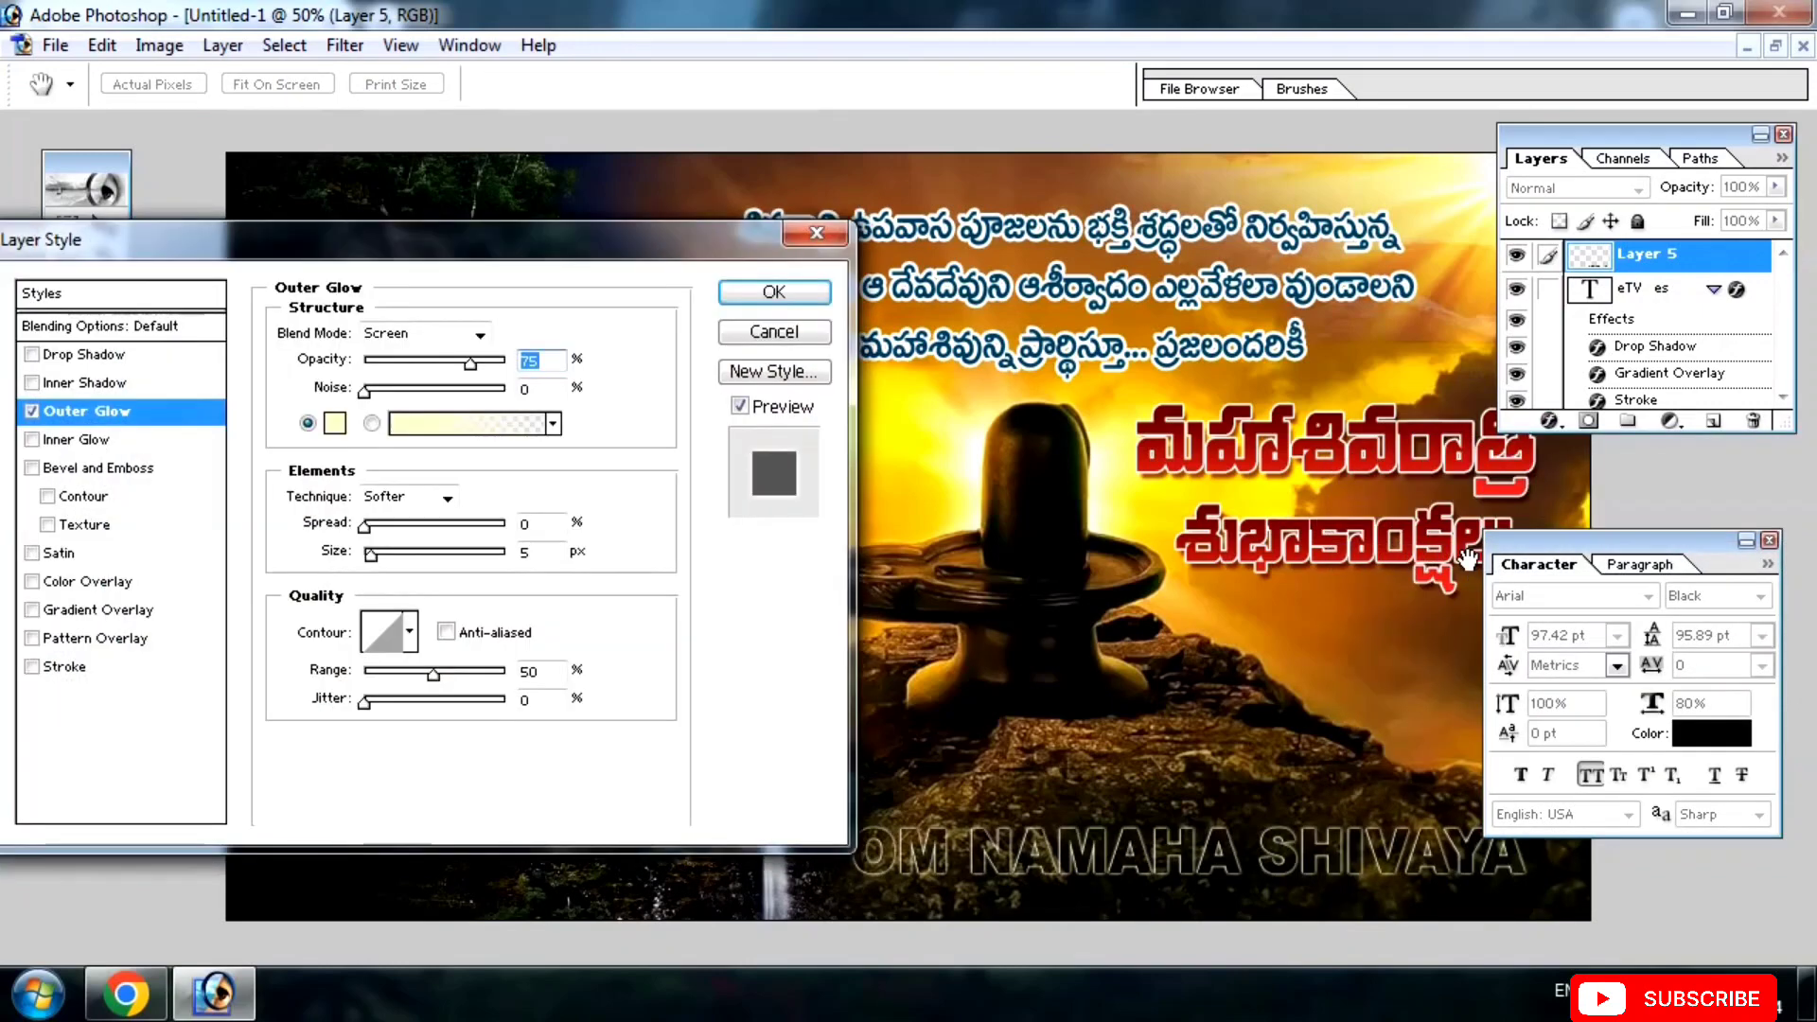
click(335, 423)
drag(482, 755, 509, 851)
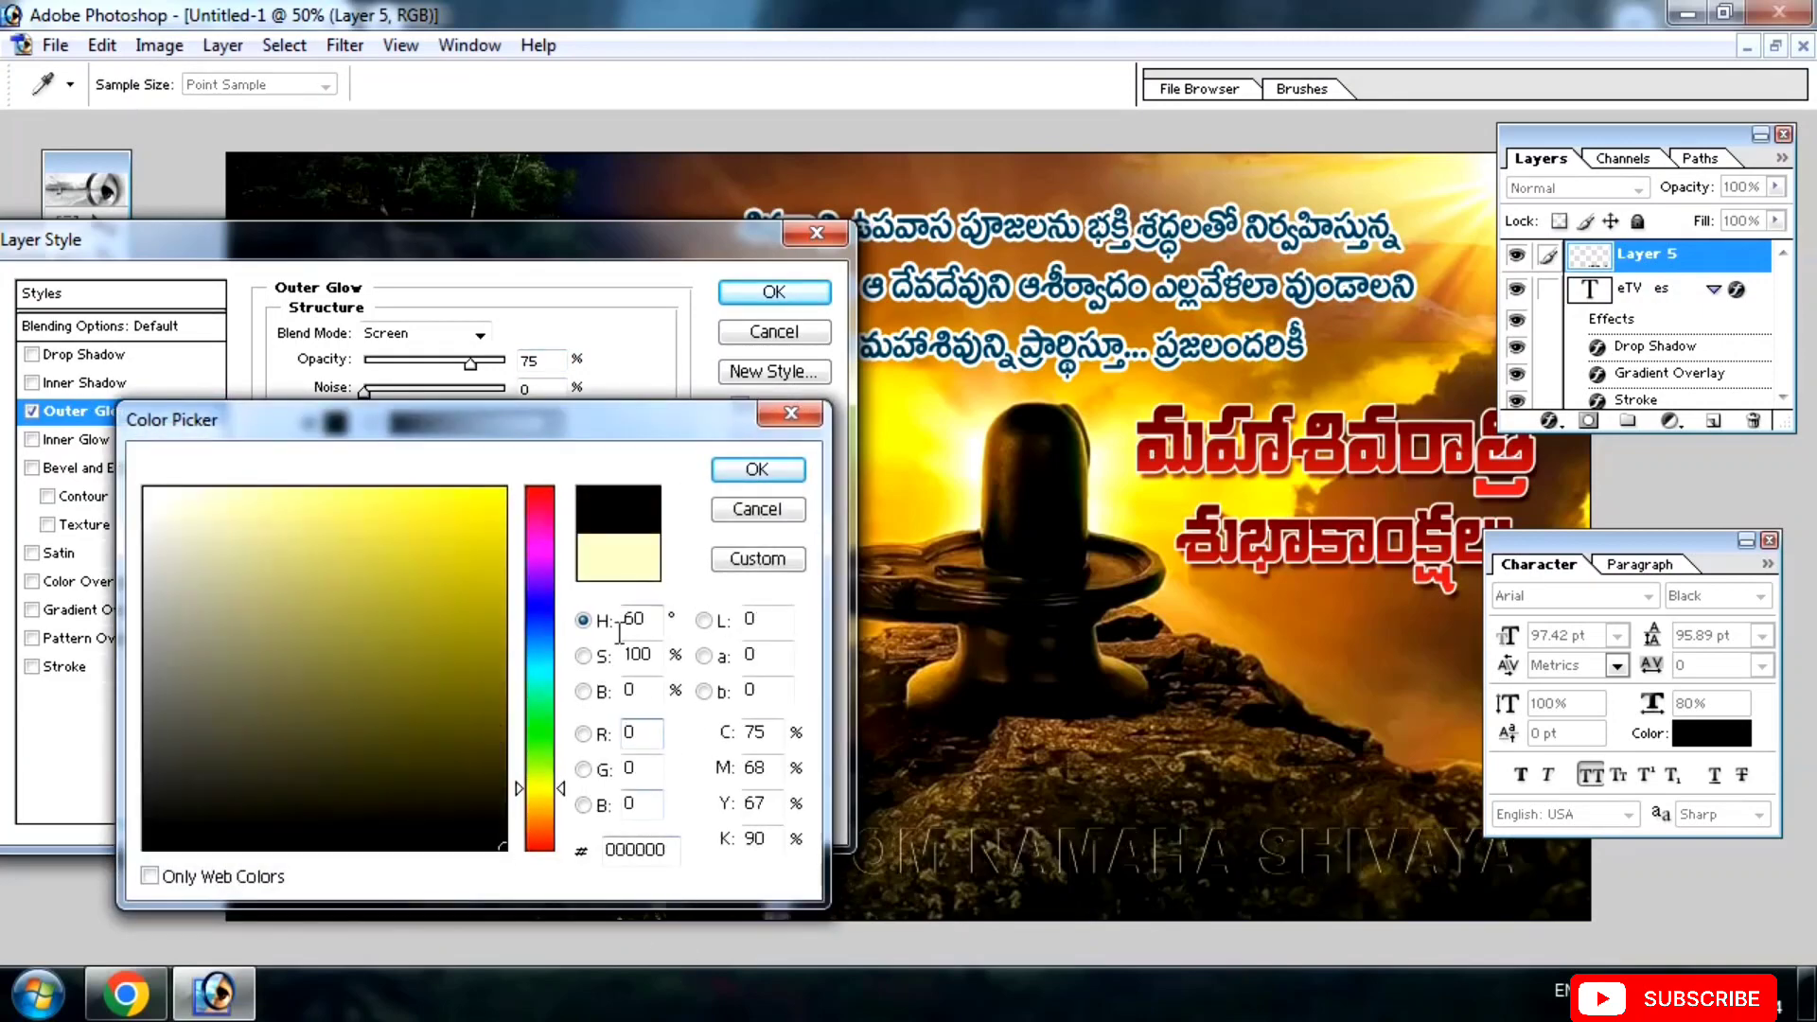
drag(302, 616, 632, 461)
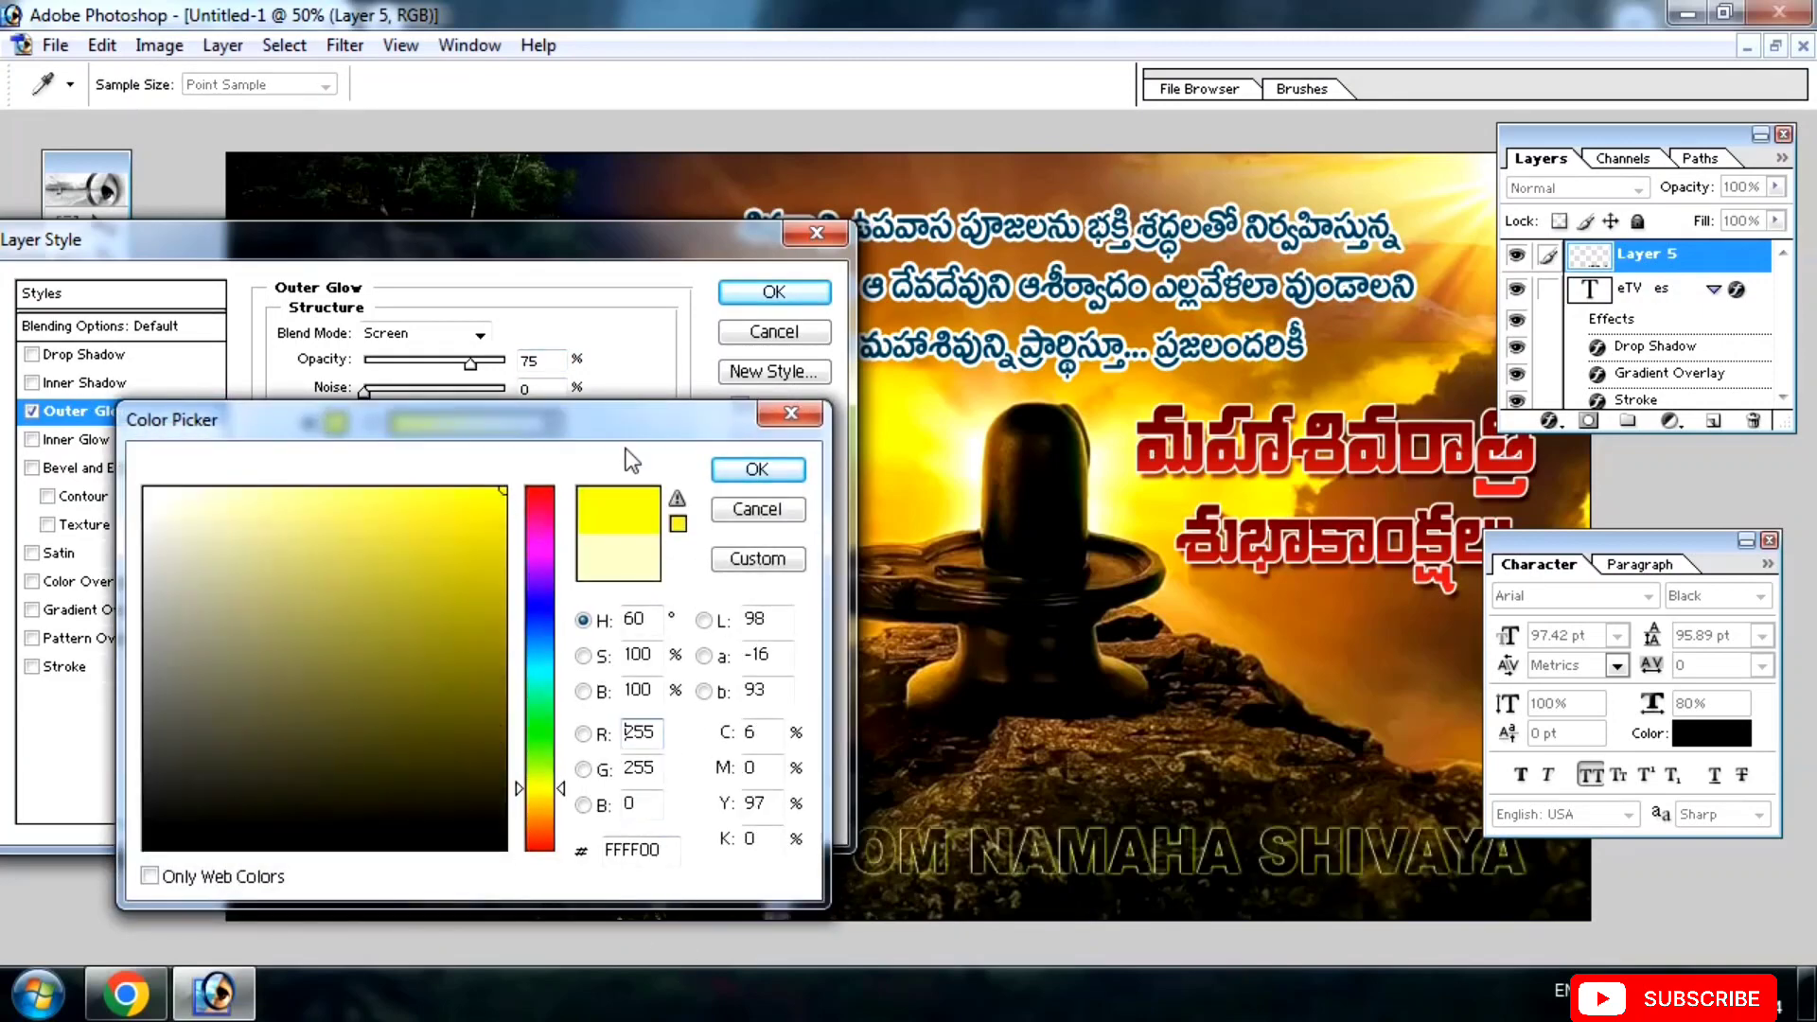
click(757, 469)
click(426, 333)
click(426, 350)
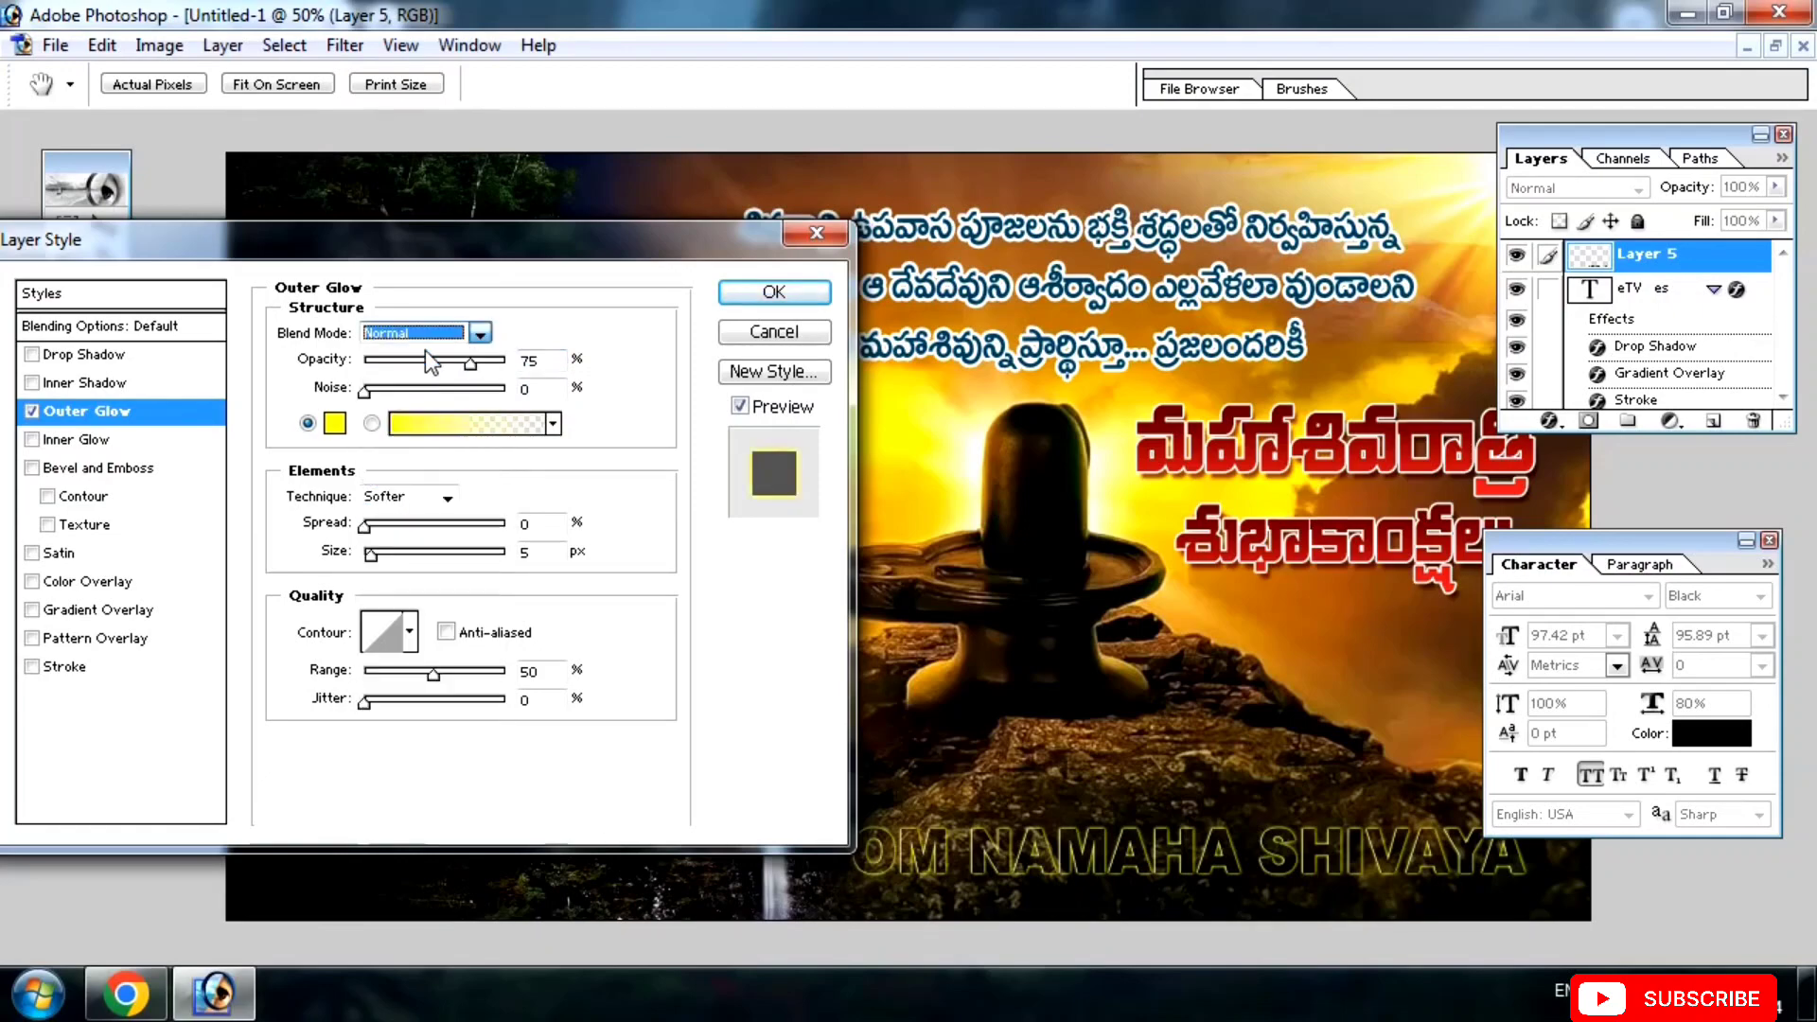
Change the outer glow to white (FFFFFF) with 6% spread and 7 px size, and apply the style.
click(334, 423)
click(147, 490)
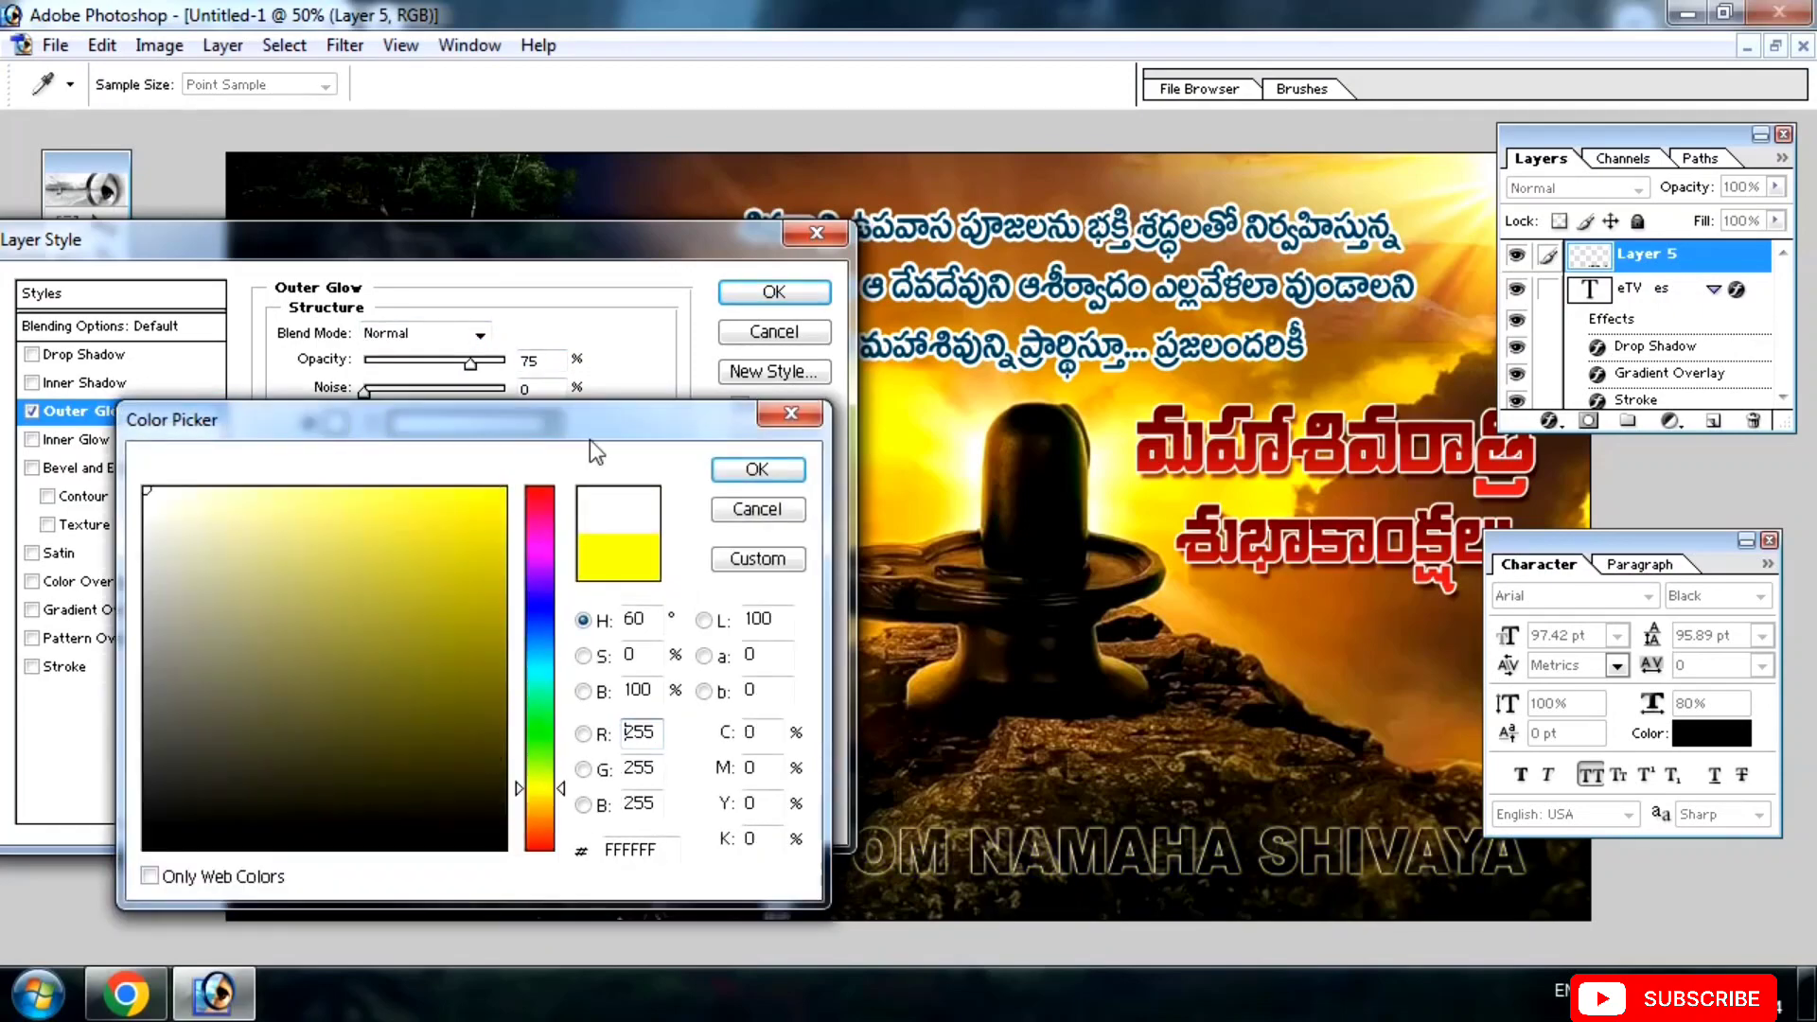
click(754, 470)
drag(363, 526, 373, 556)
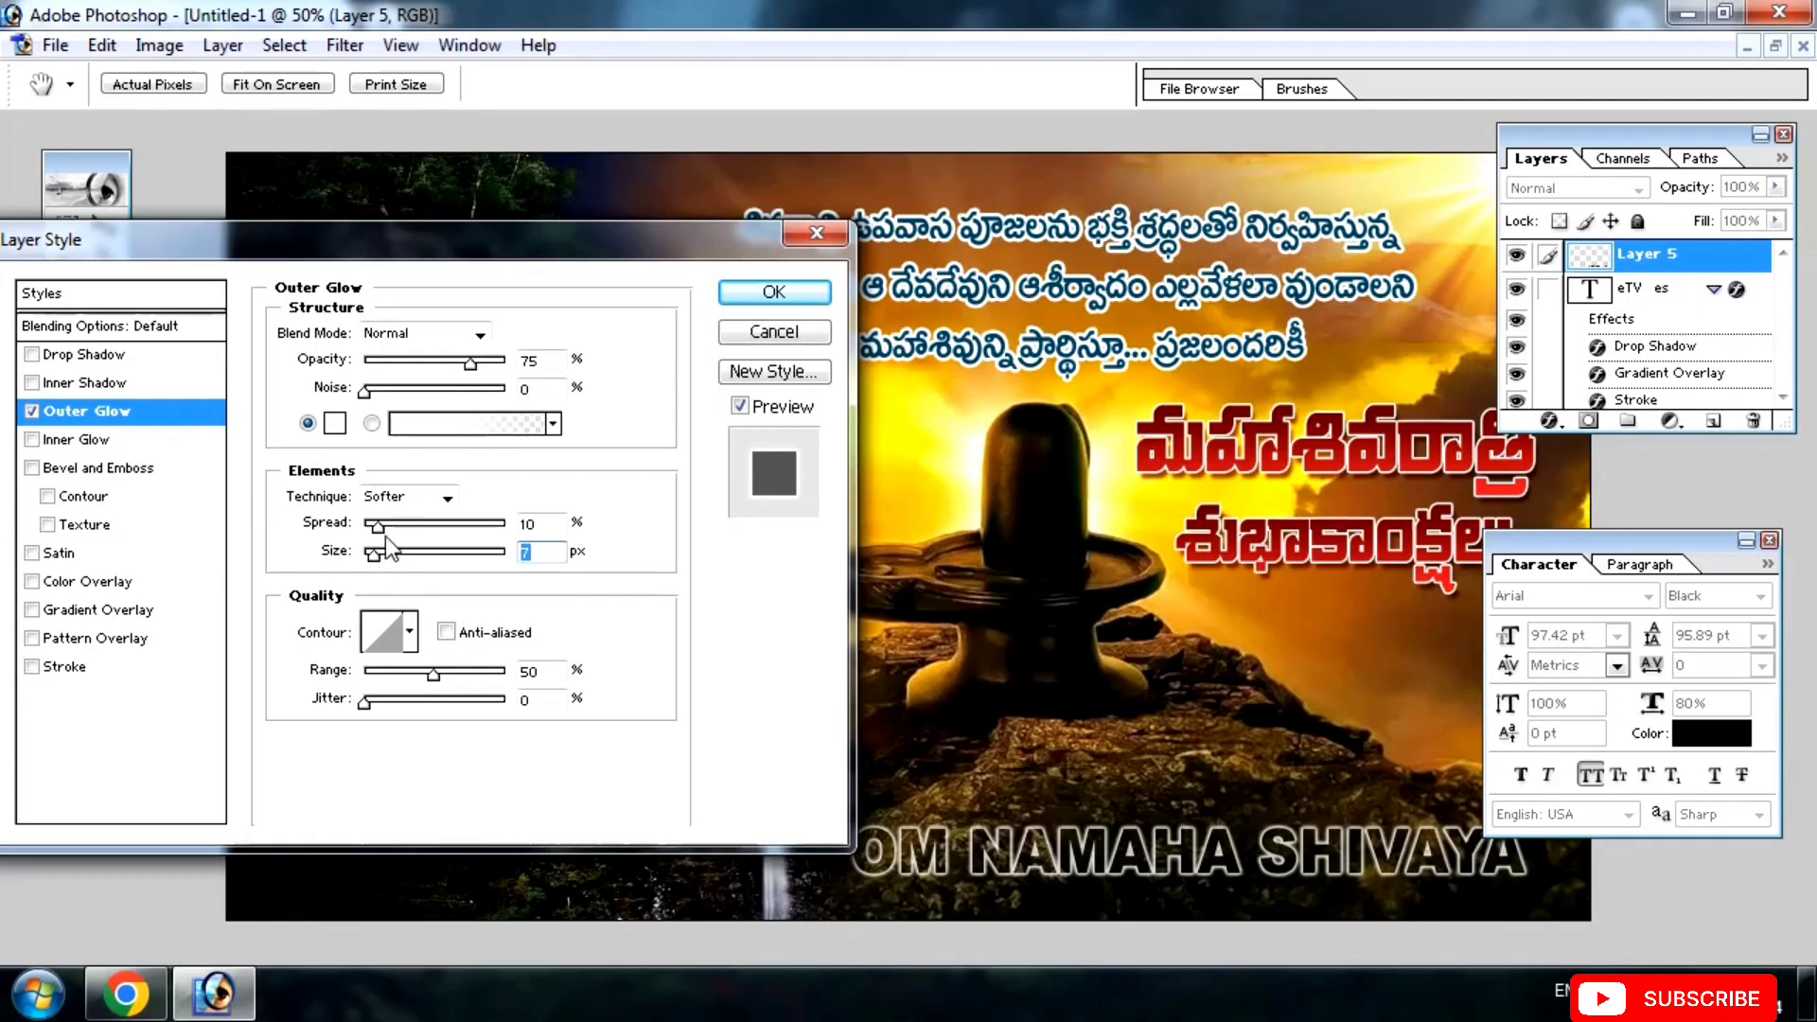
drag(377, 524, 371, 527)
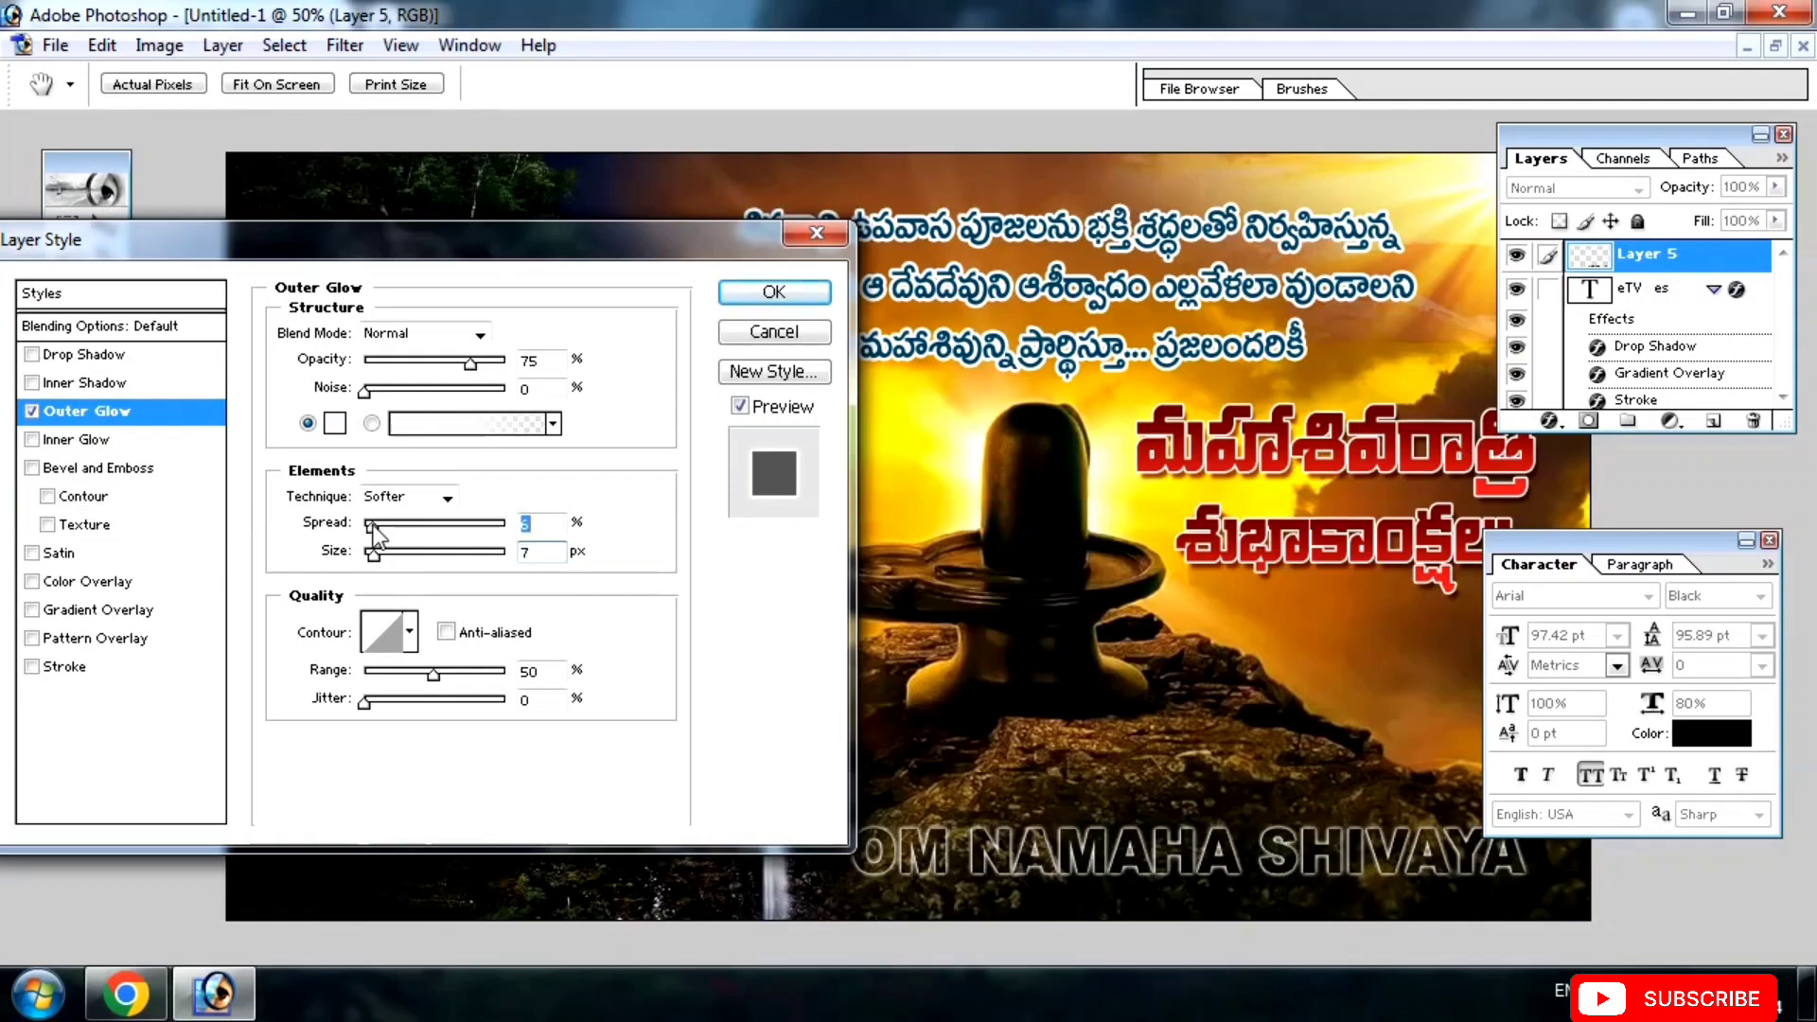
click(746, 299)
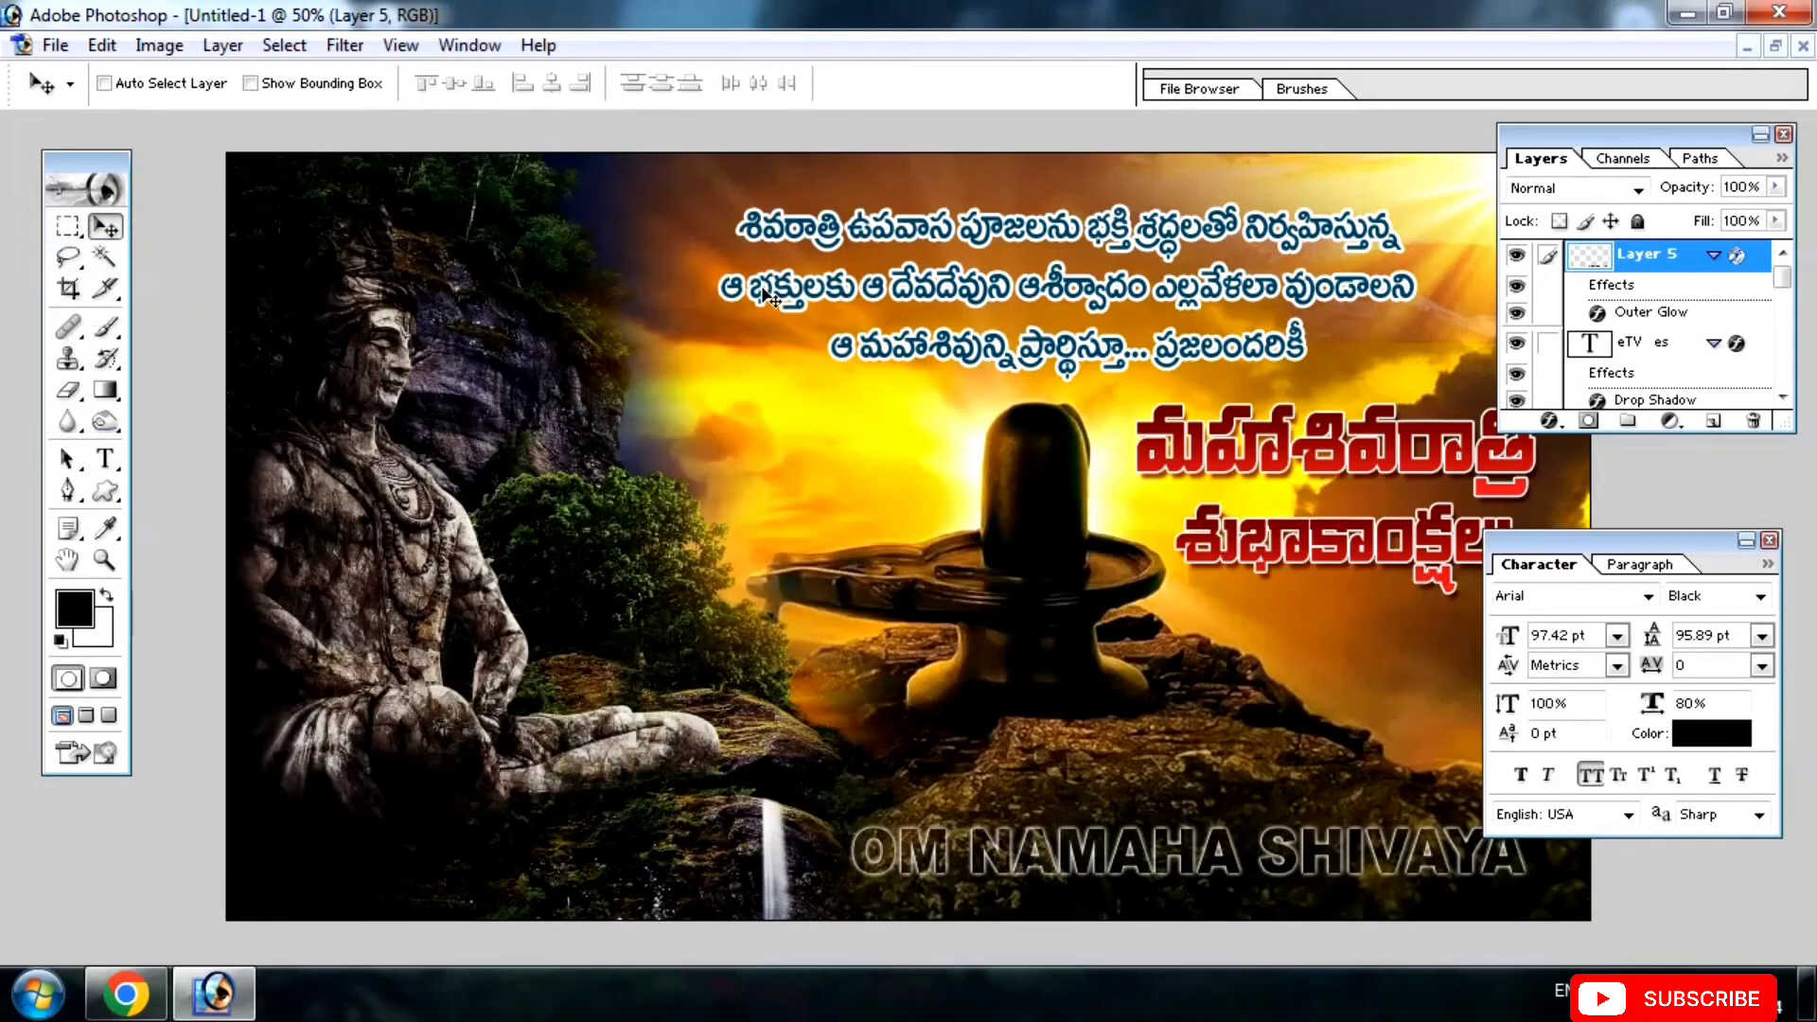
Examine the glowing OM NAMAHA SHIVAYA lettering up close and within the whole design, without the surrounding panels.
key(Tab)
ctrl+click(1346, 725)
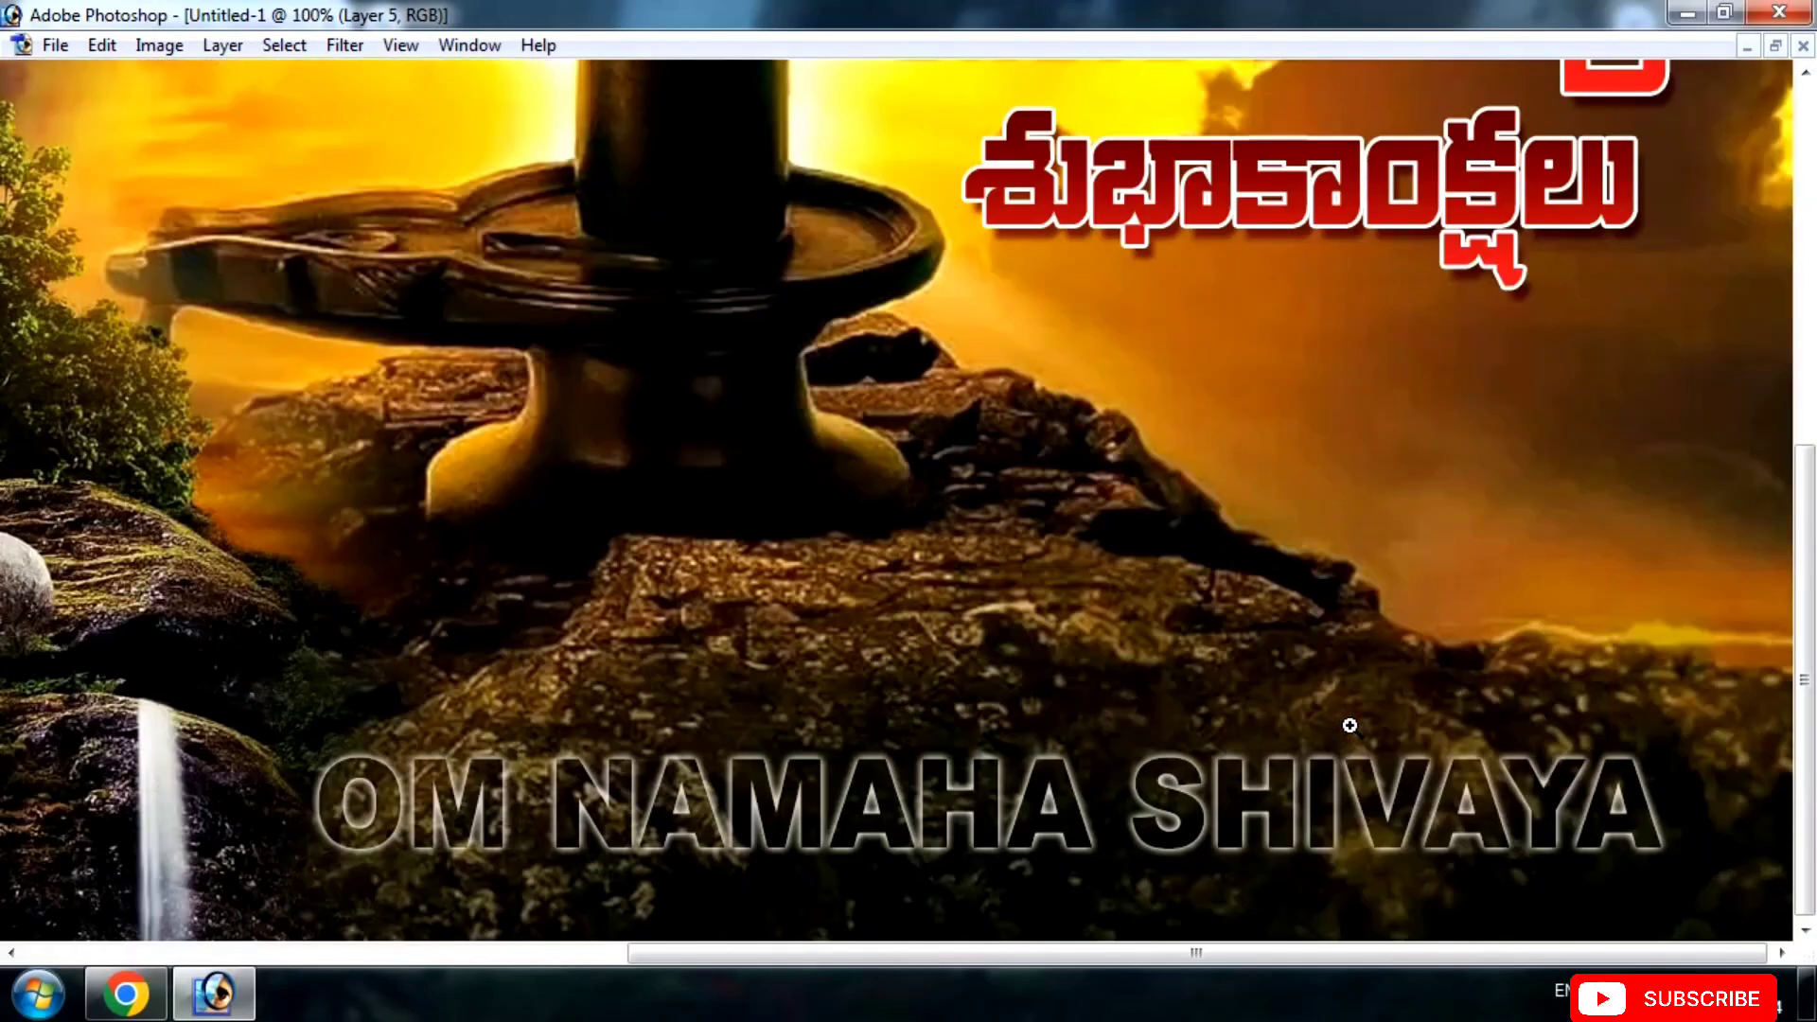
key(ctrl+minus)
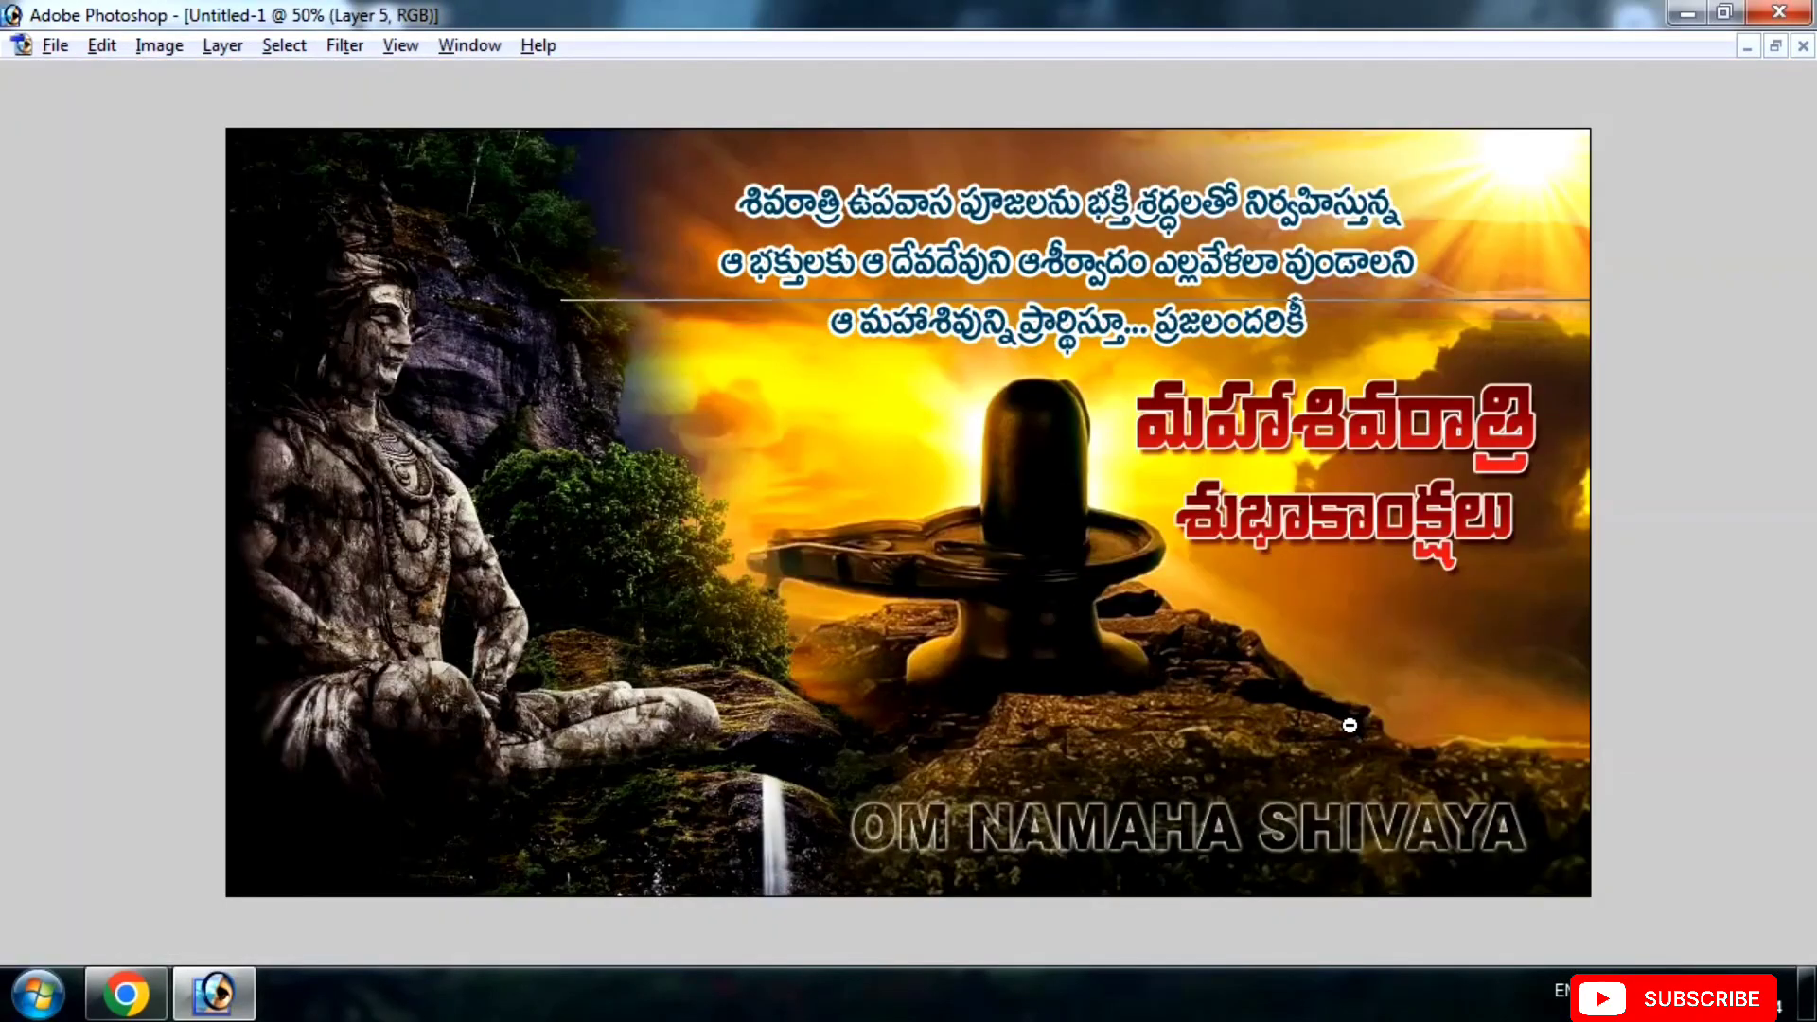
key(ctrl+minus)
click(1176, 573)
click(1176, 573)
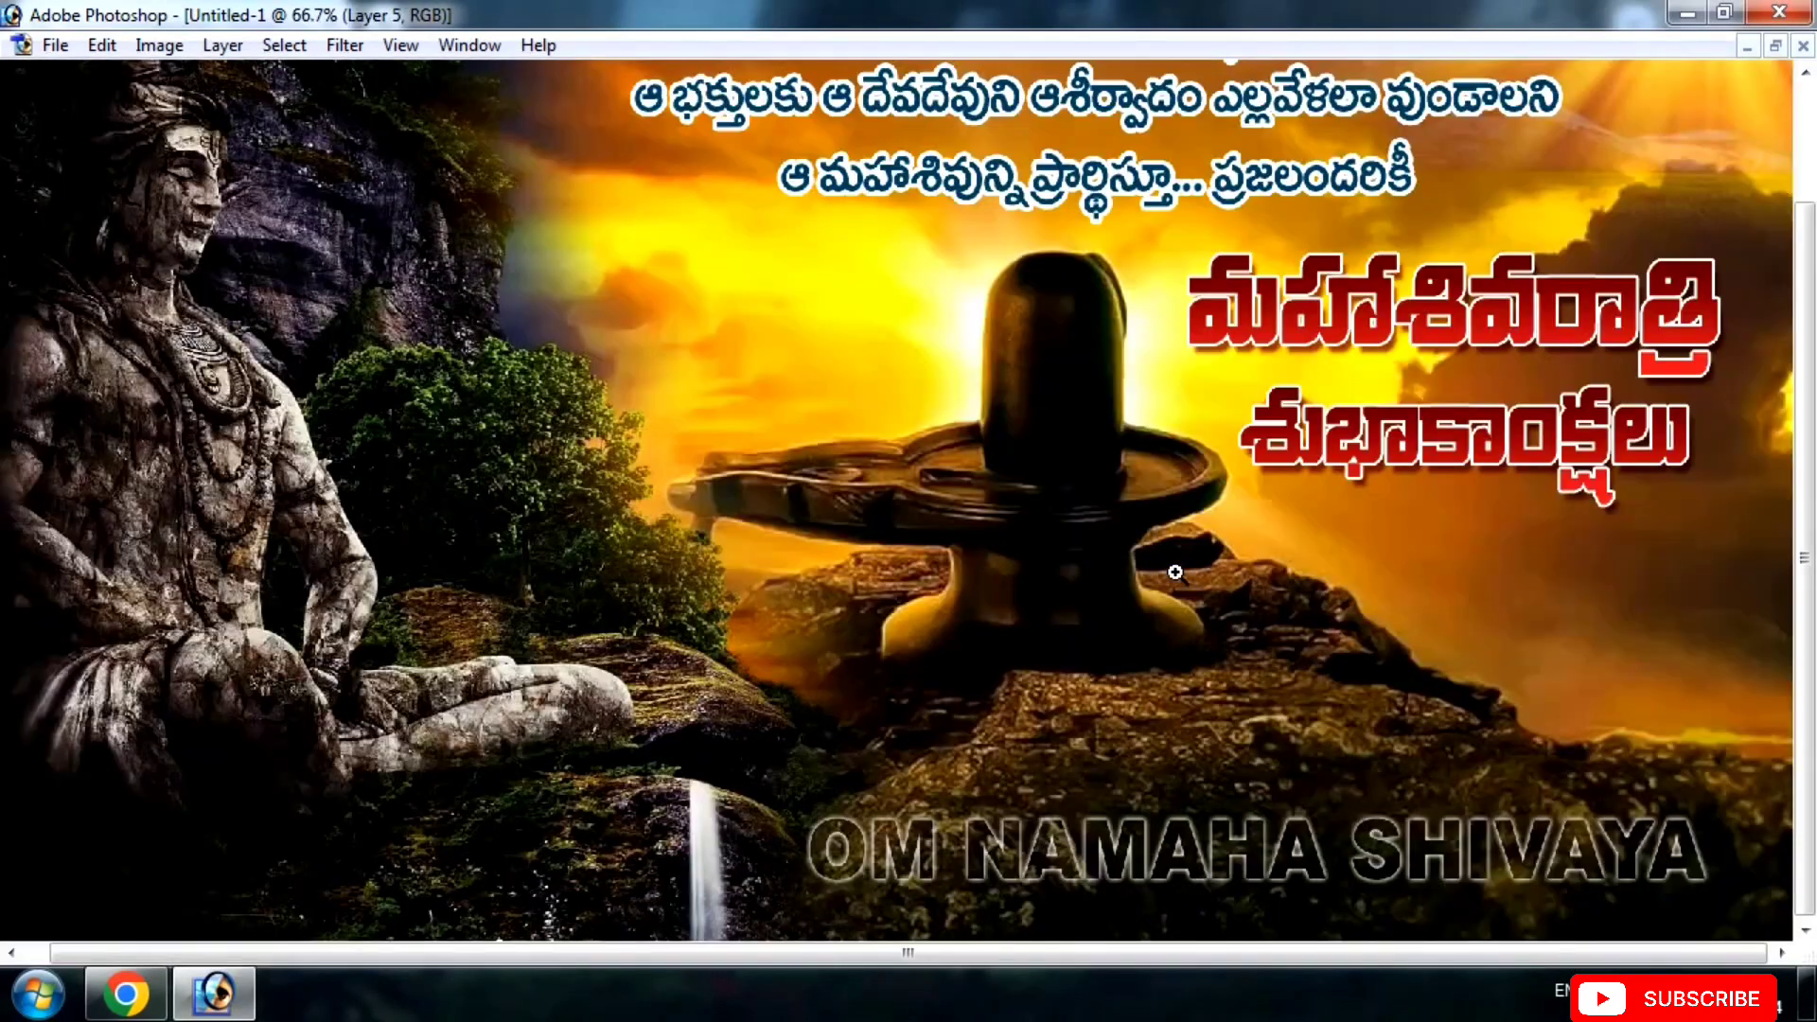
alt+click(1107, 544)
Switch to Chrome and search Google Images for trishul.
click(126, 994)
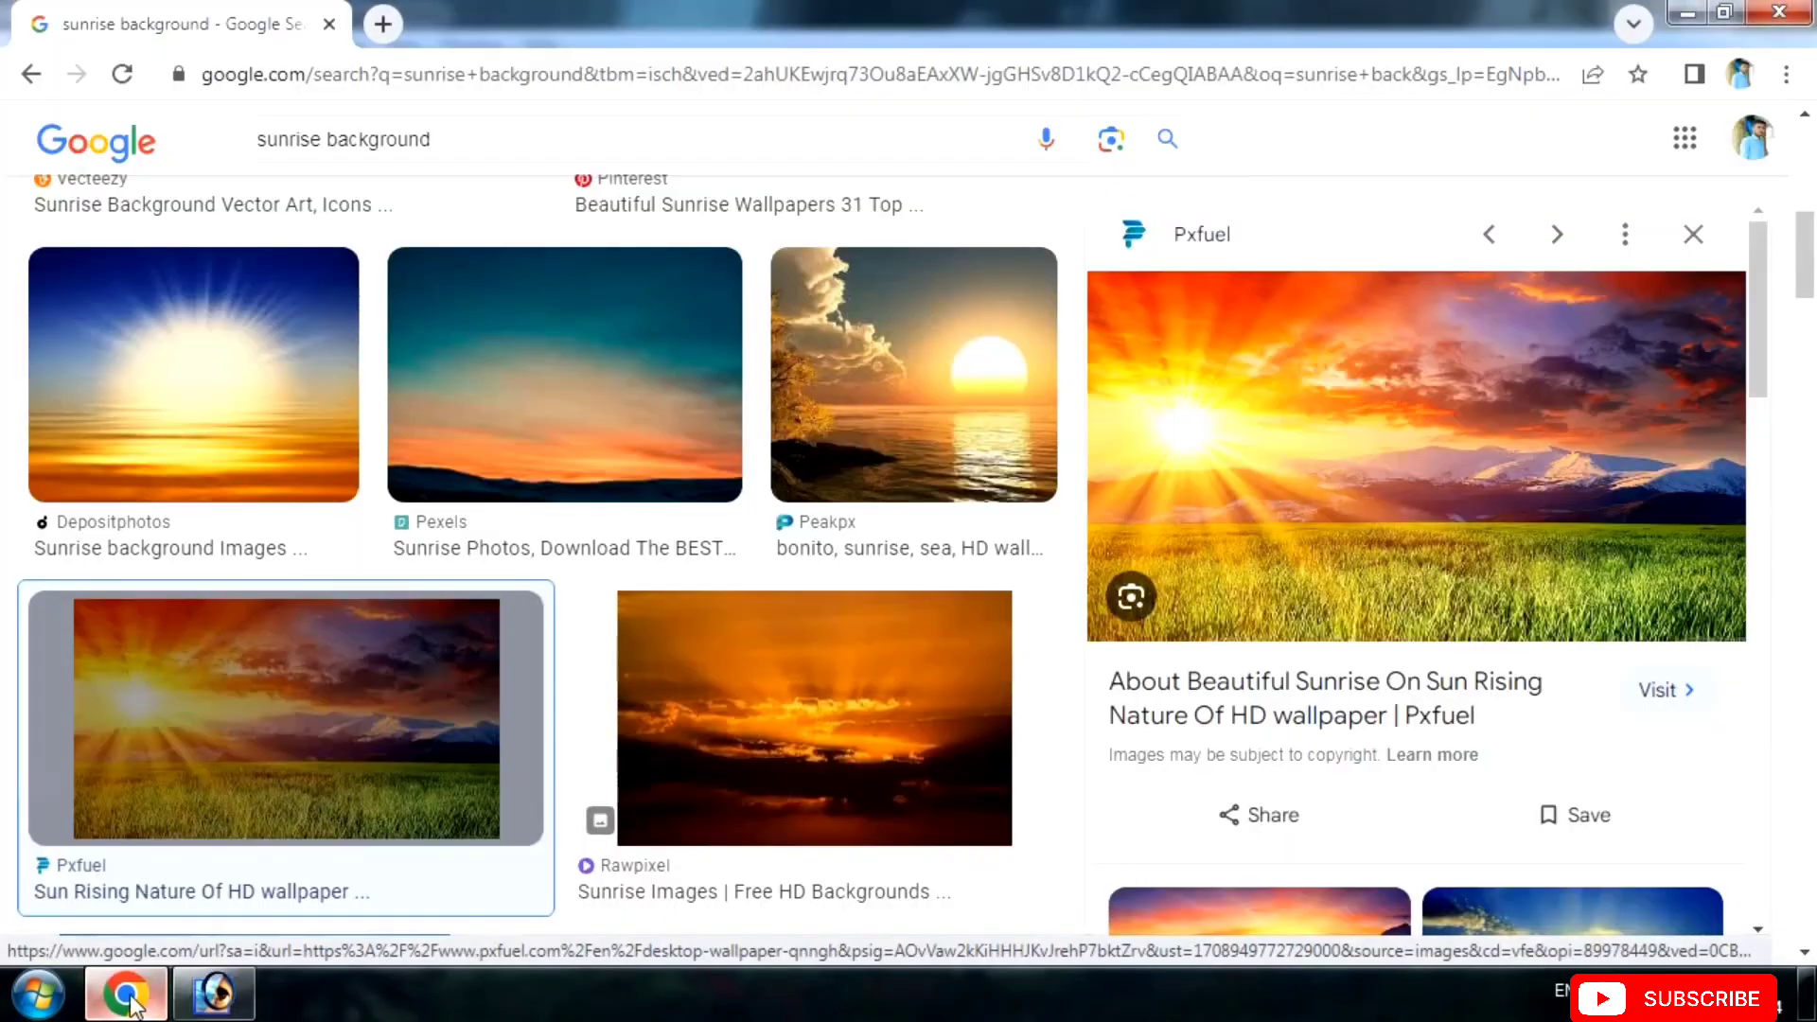
drag(435, 138, 220, 188)
text(t)
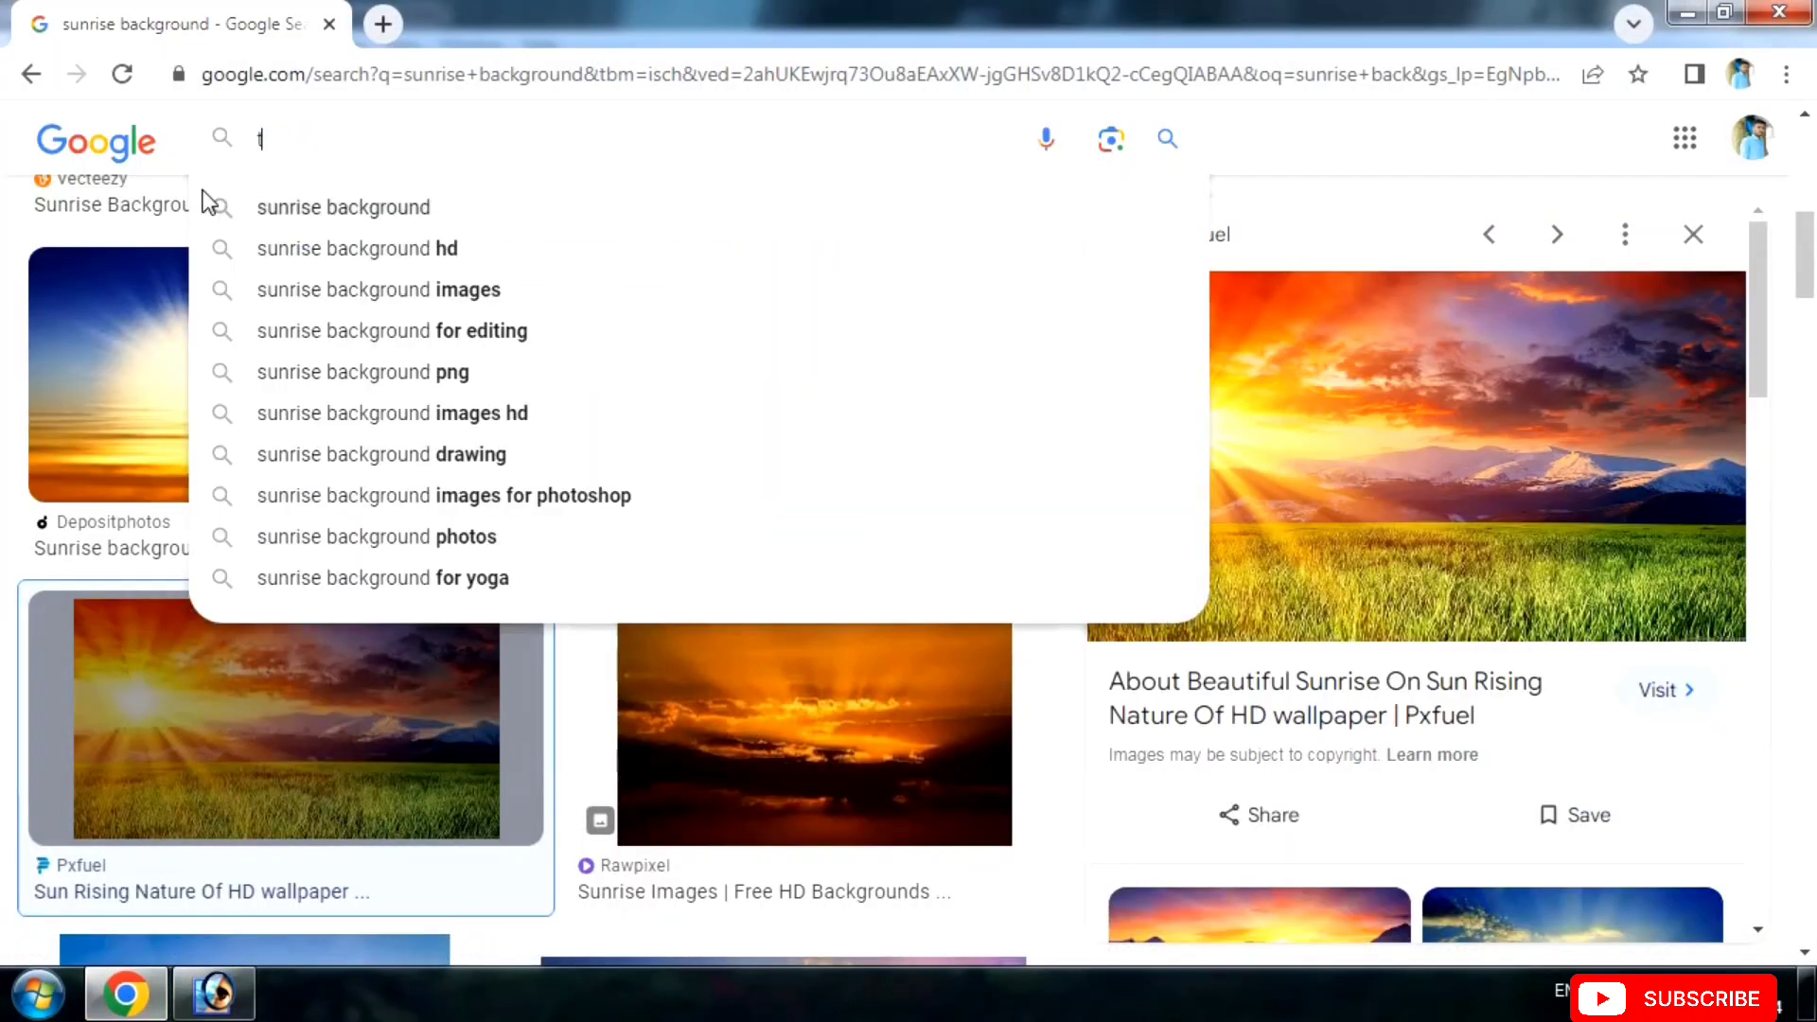
text(rishul)
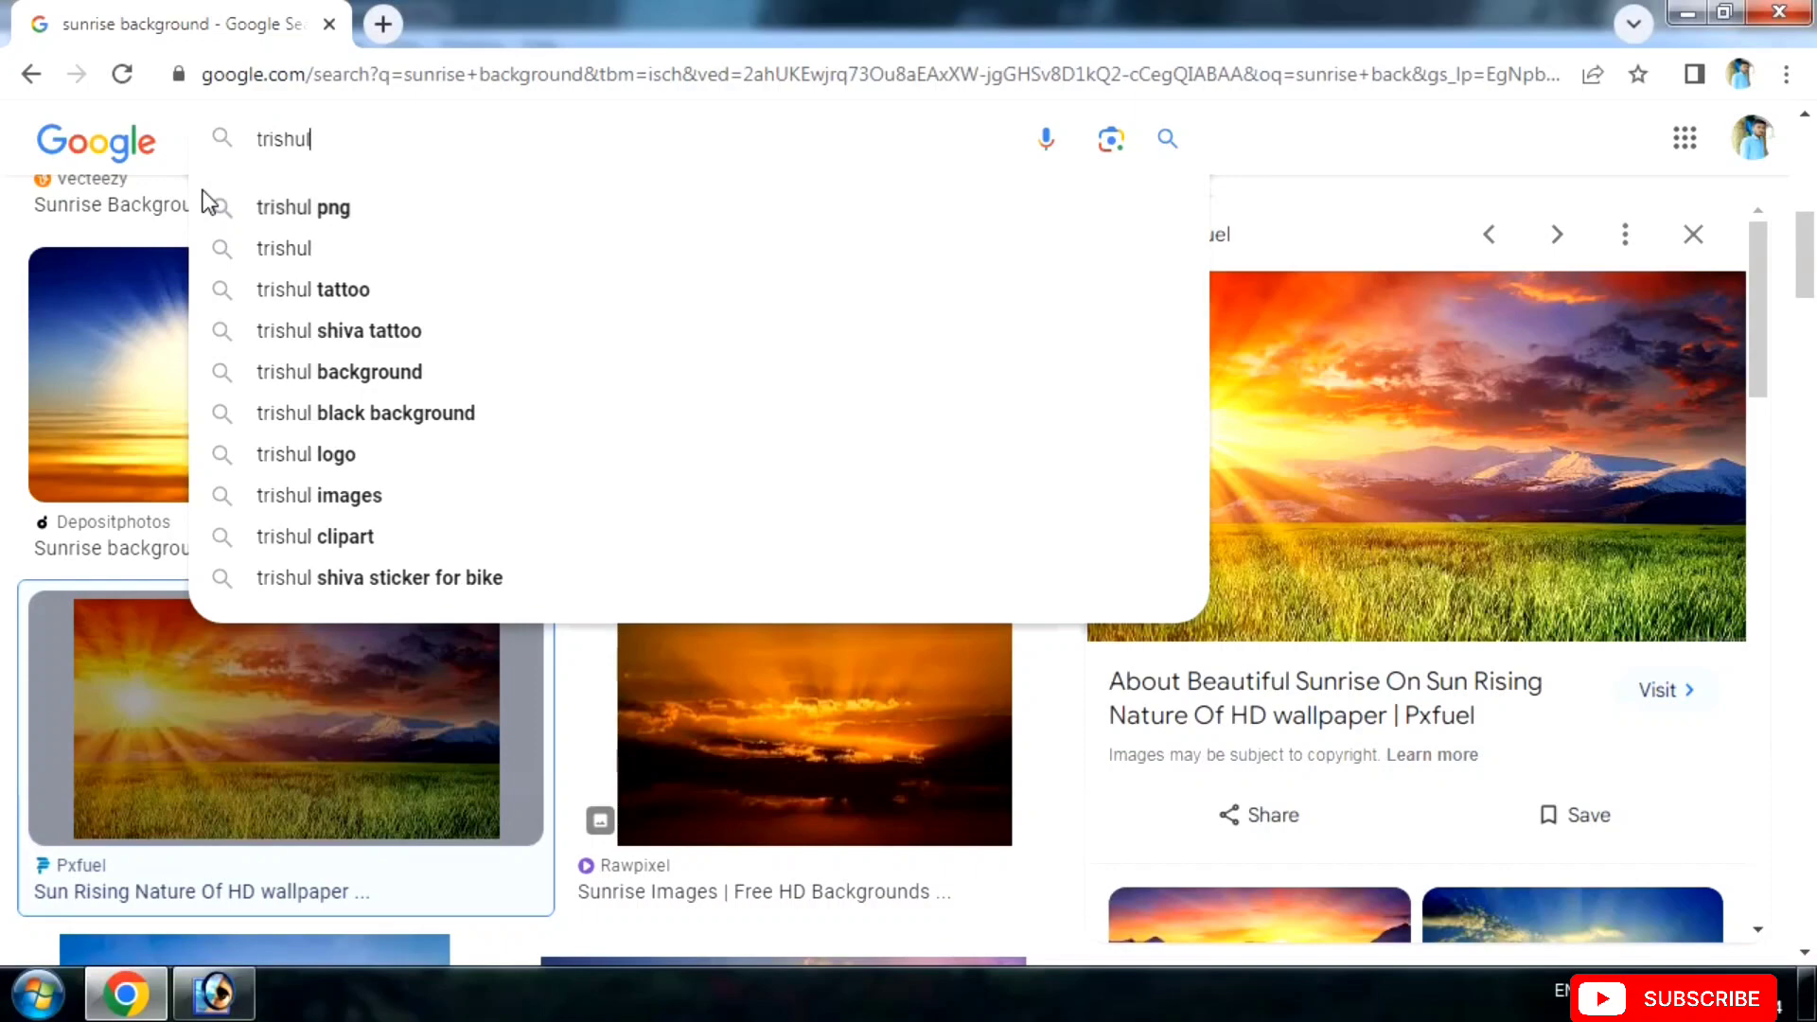
key(Return)
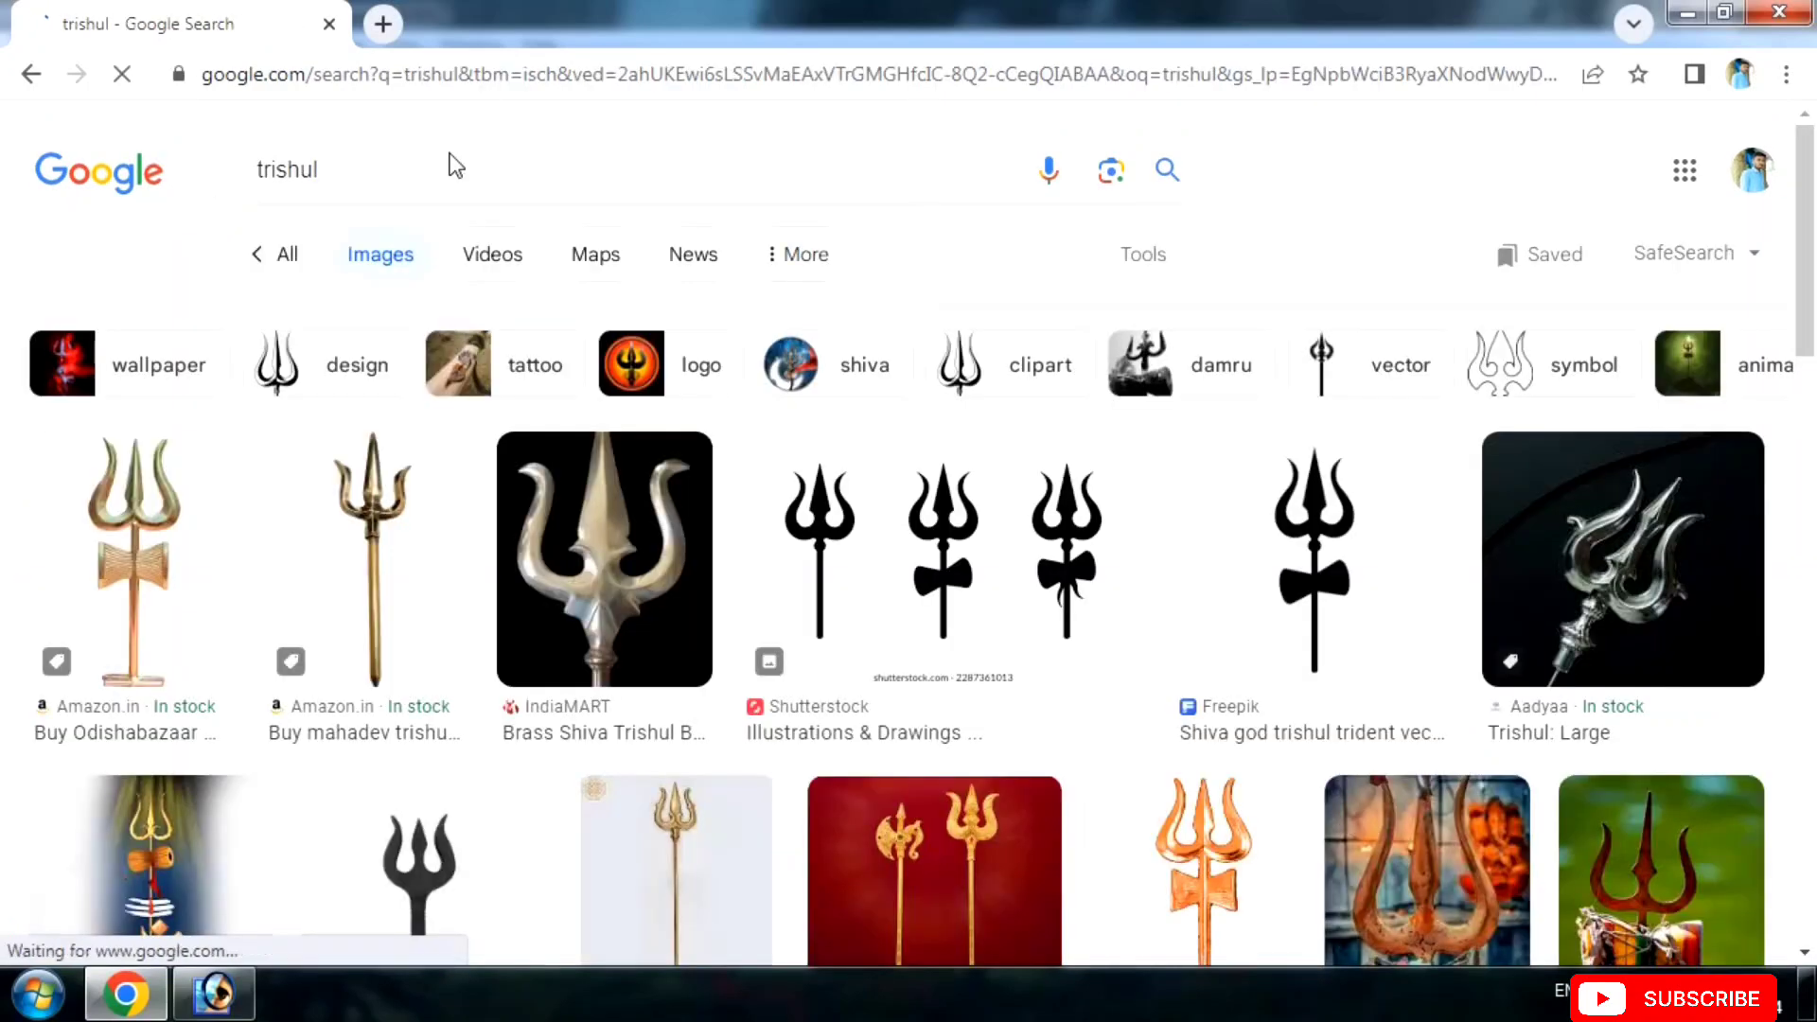
Find the Pngtree Lord Shiva damru trishul picture in the results and open the image in its own tab.
drag(1814, 268, 1801, 398)
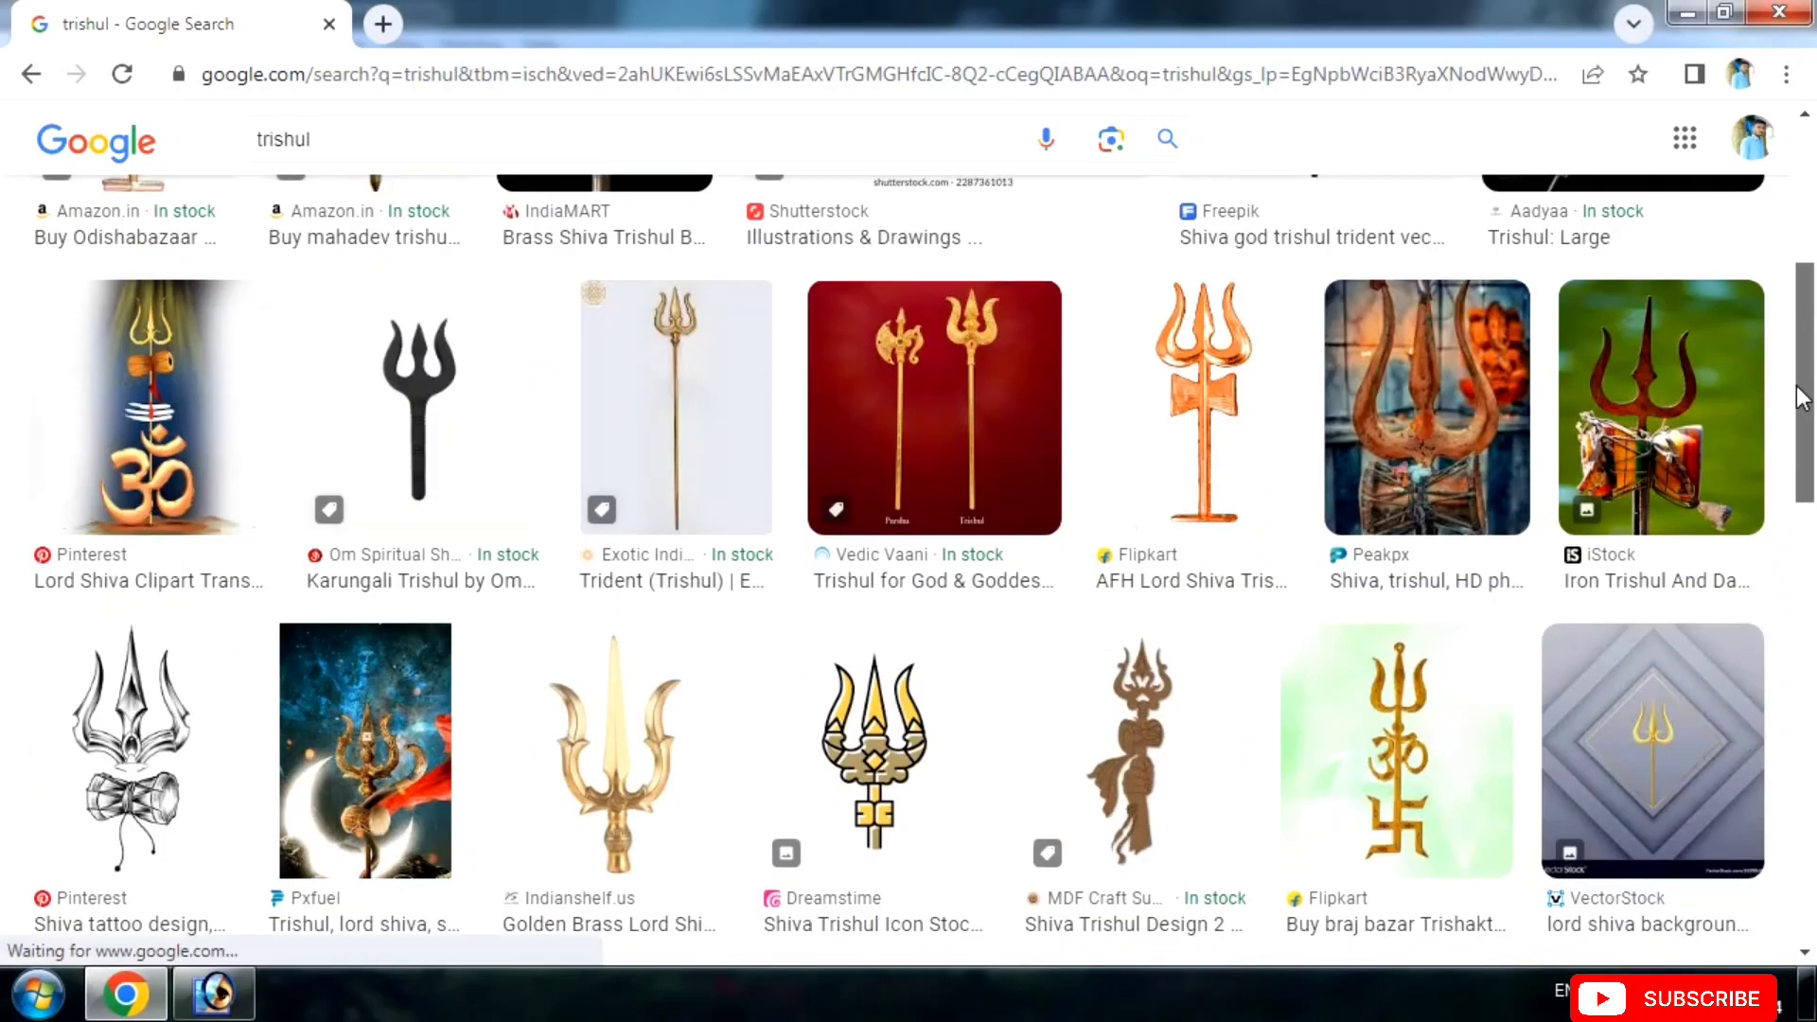
scroll(1798, 445, down, 3)
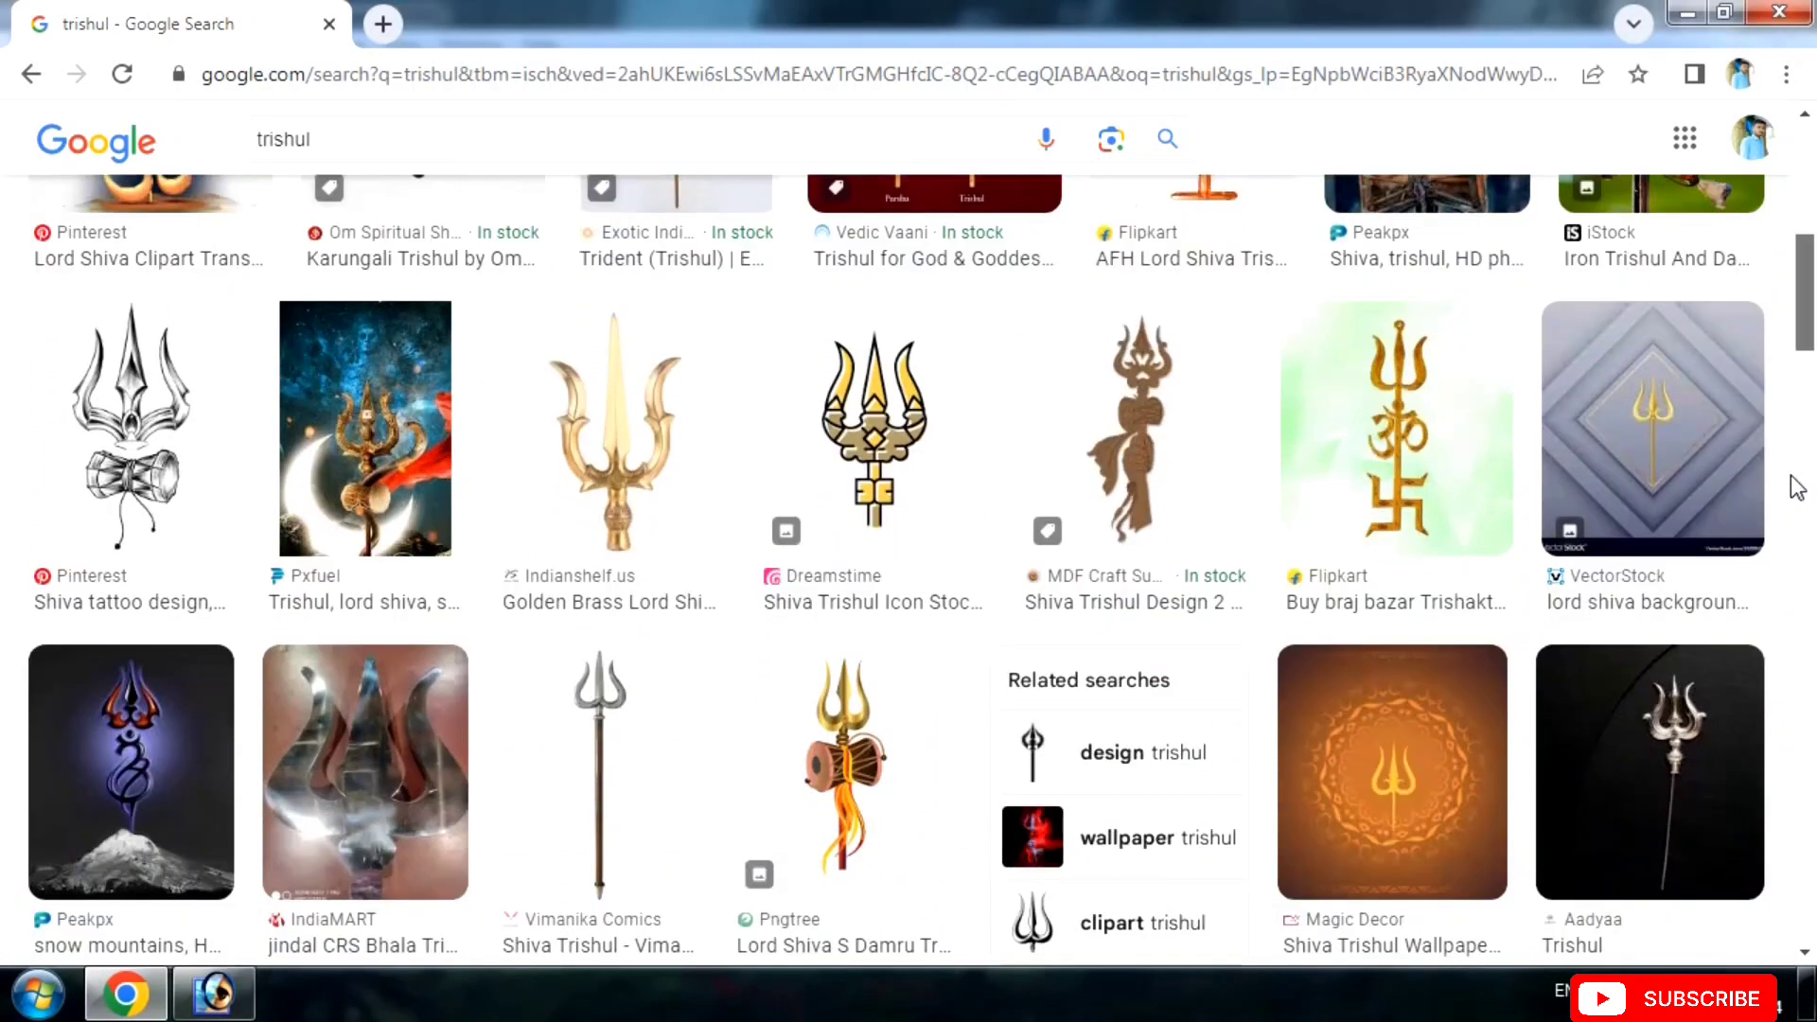
click(857, 753)
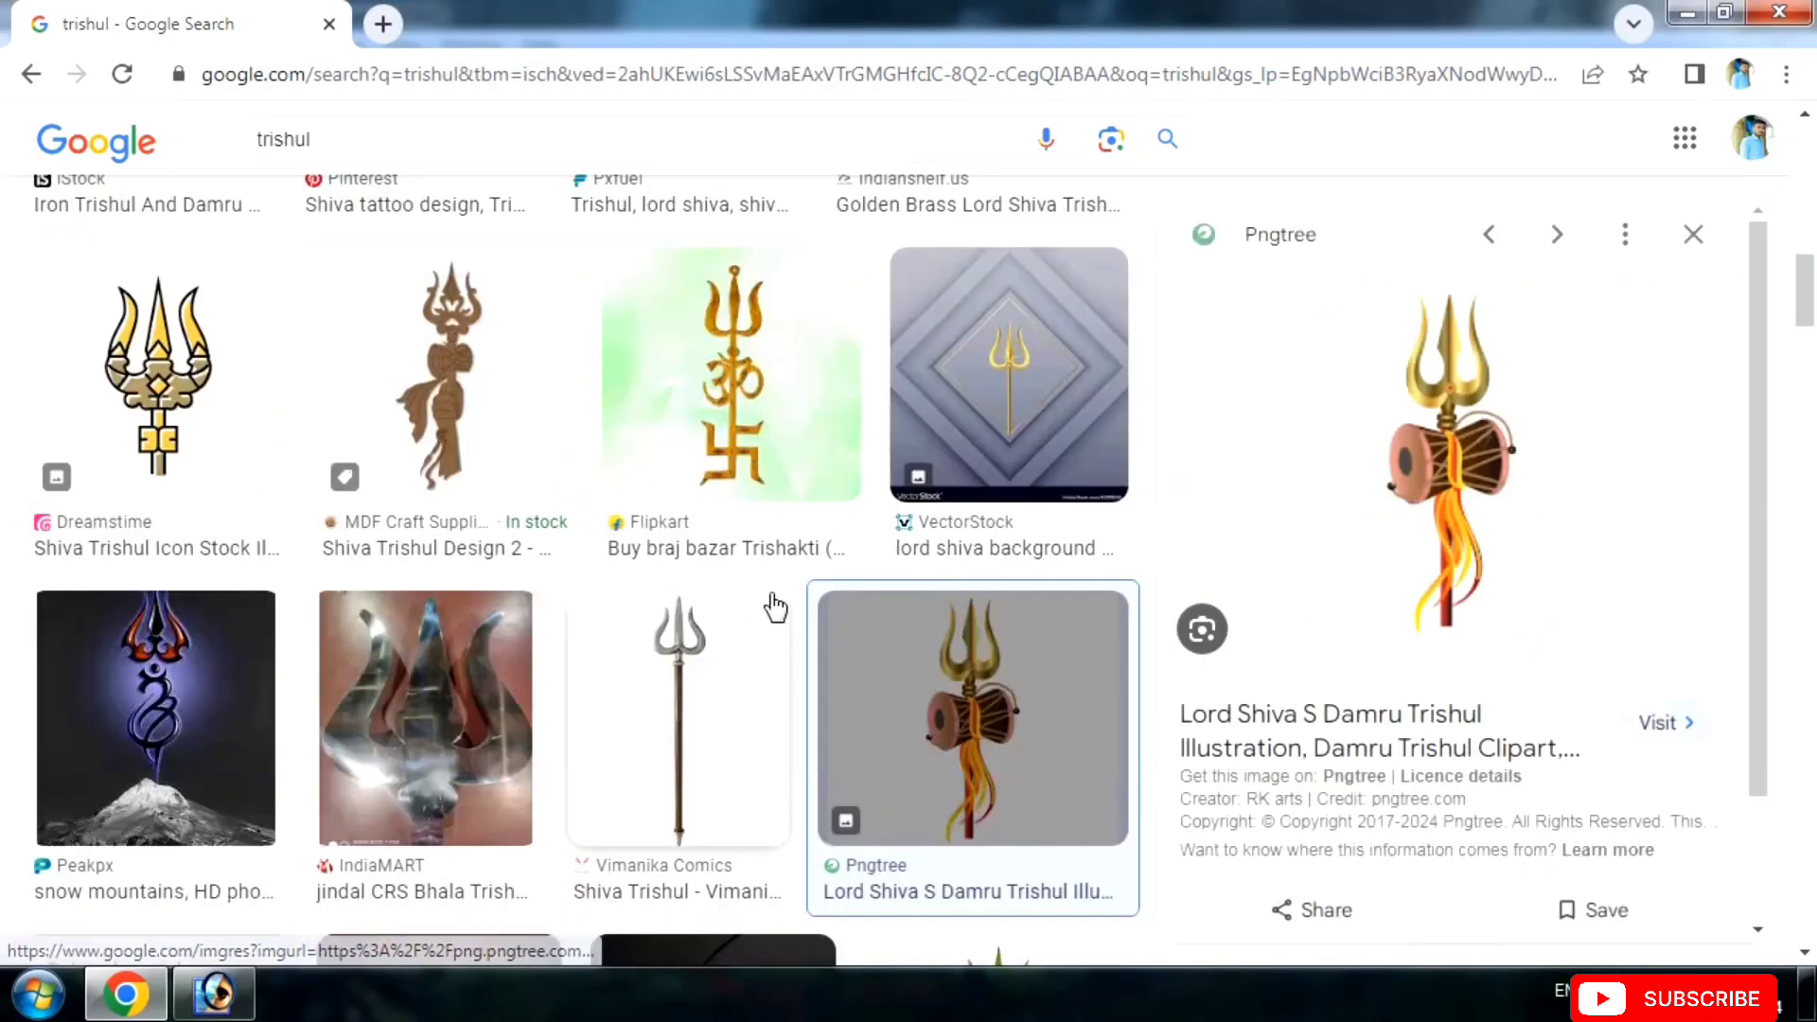
right_click(1445, 414)
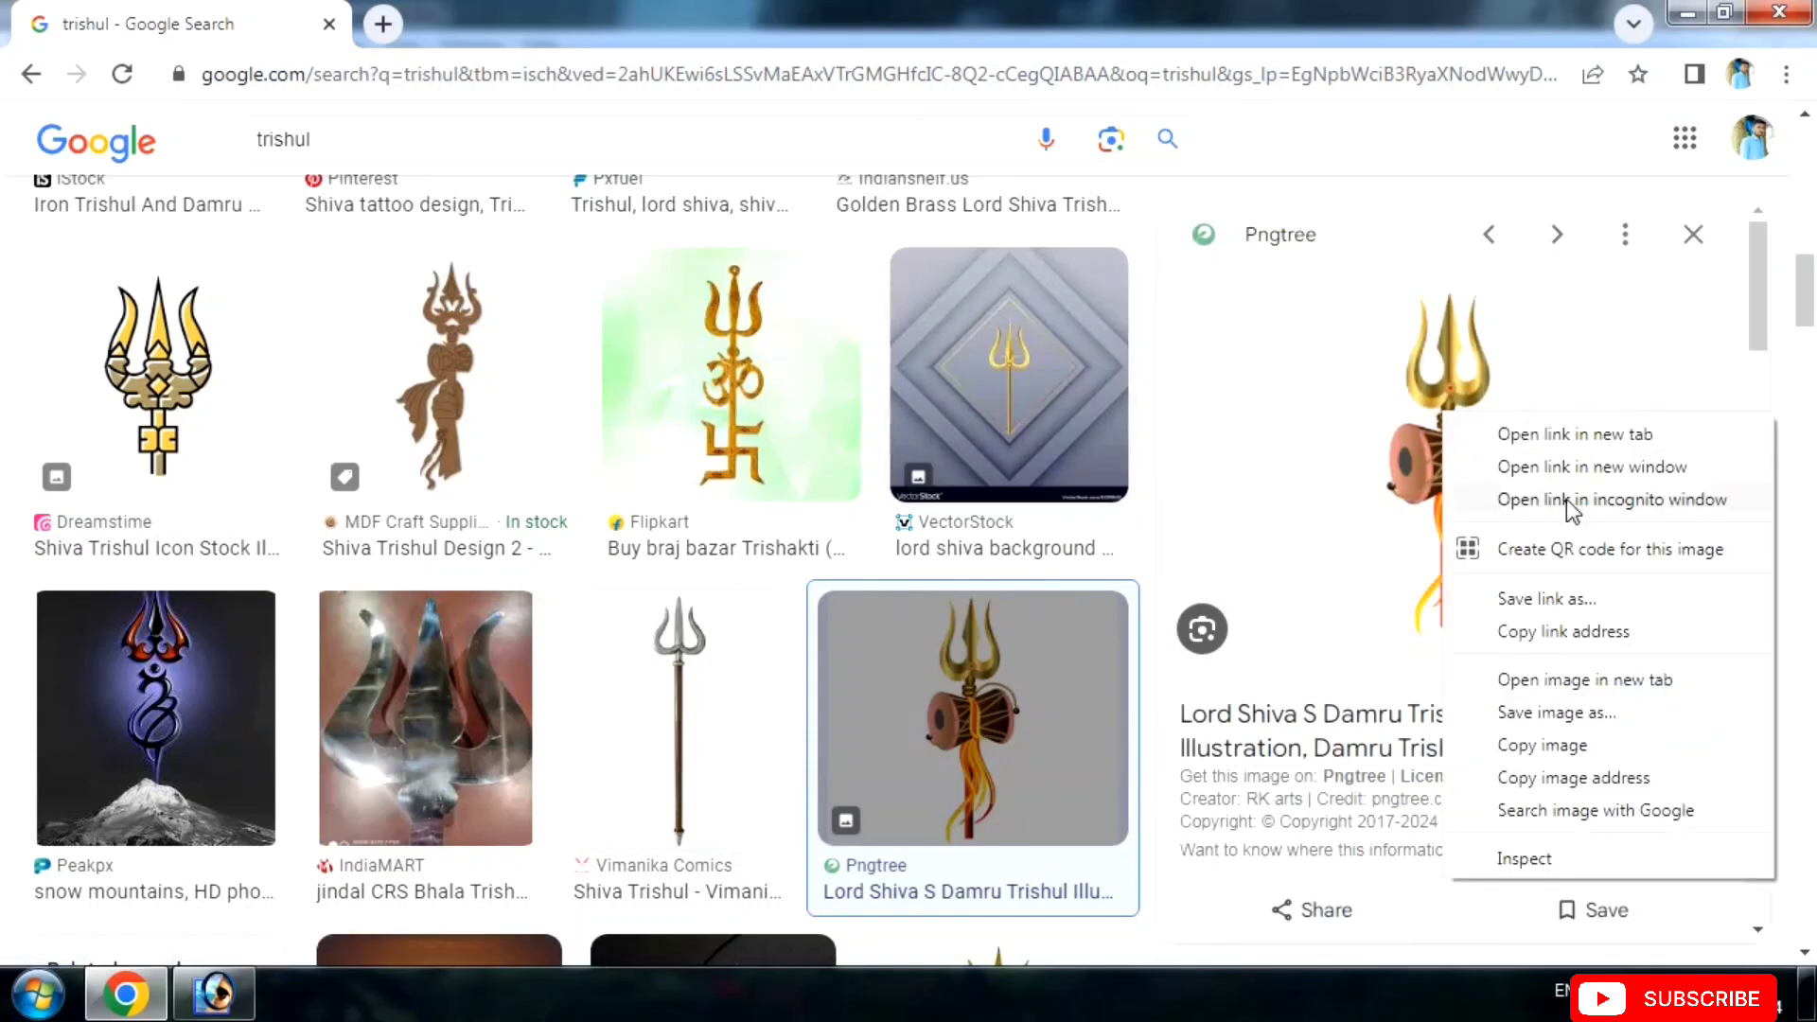
click(1593, 682)
click(448, 36)
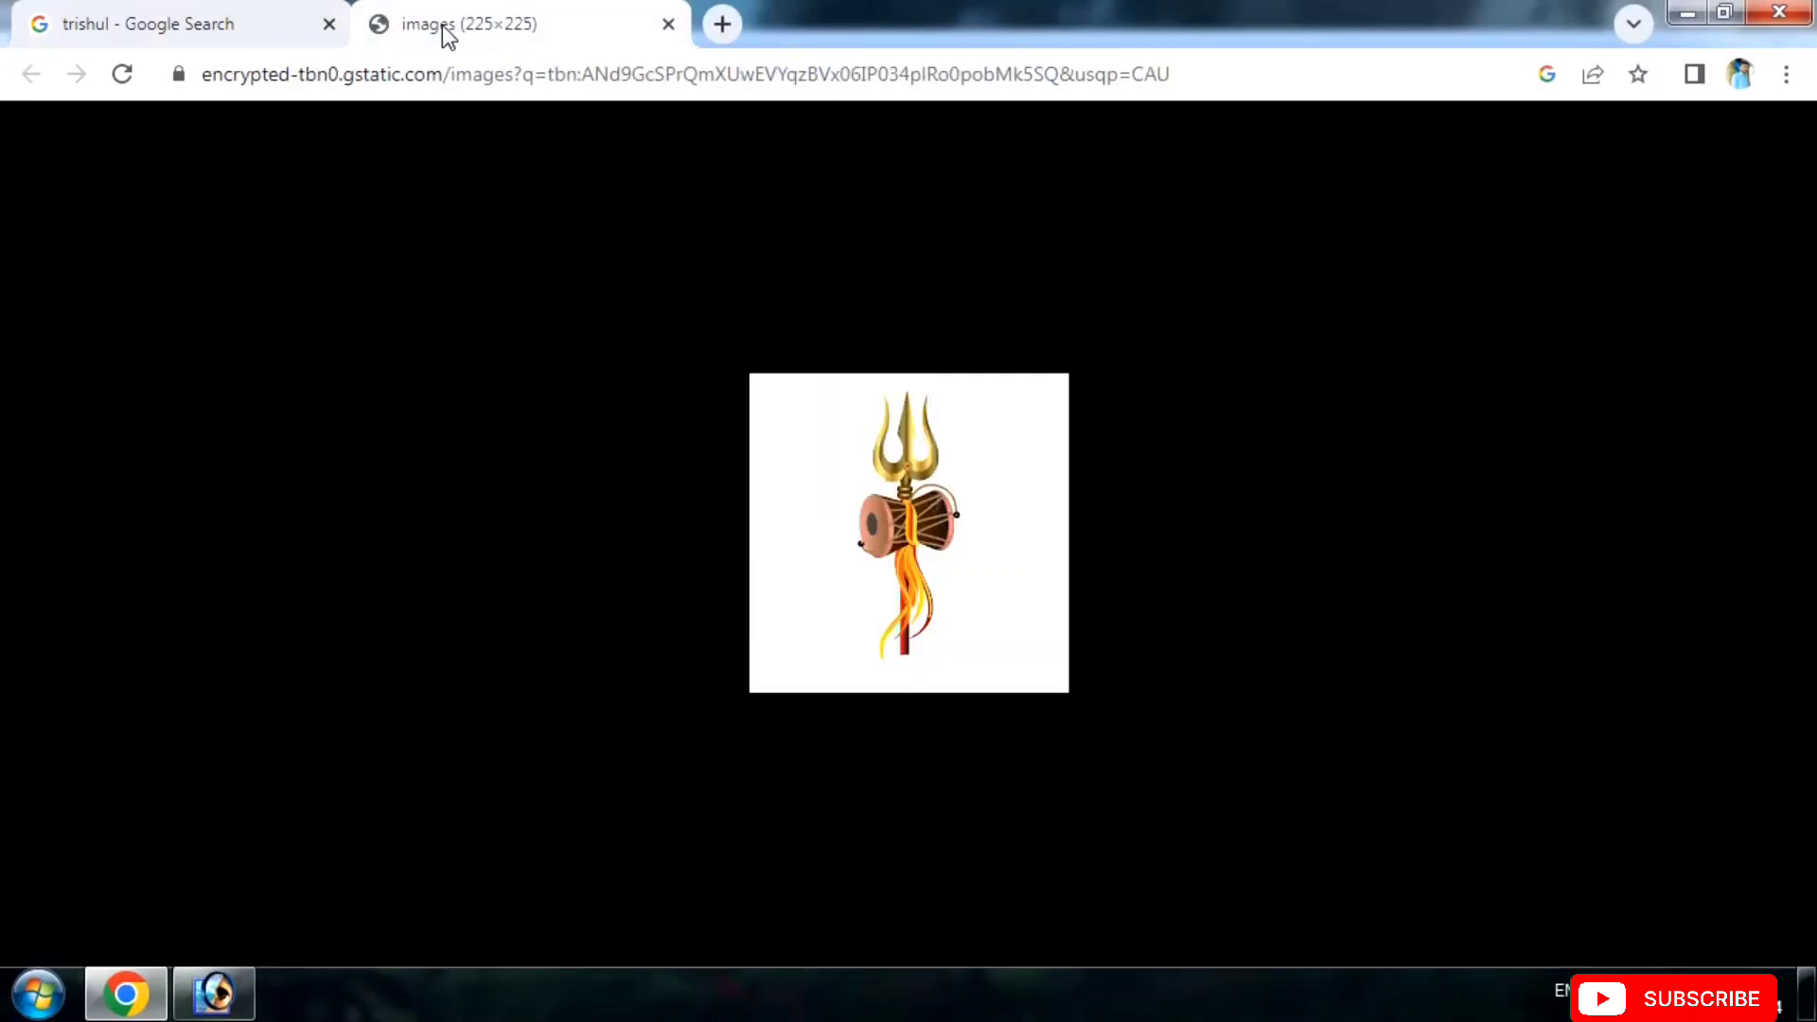
Copy the trishul image, paste it into the Photoshop design, and place it below the red Telugu greeting.
right_click(1018, 487)
click(1108, 565)
click(227, 1005)
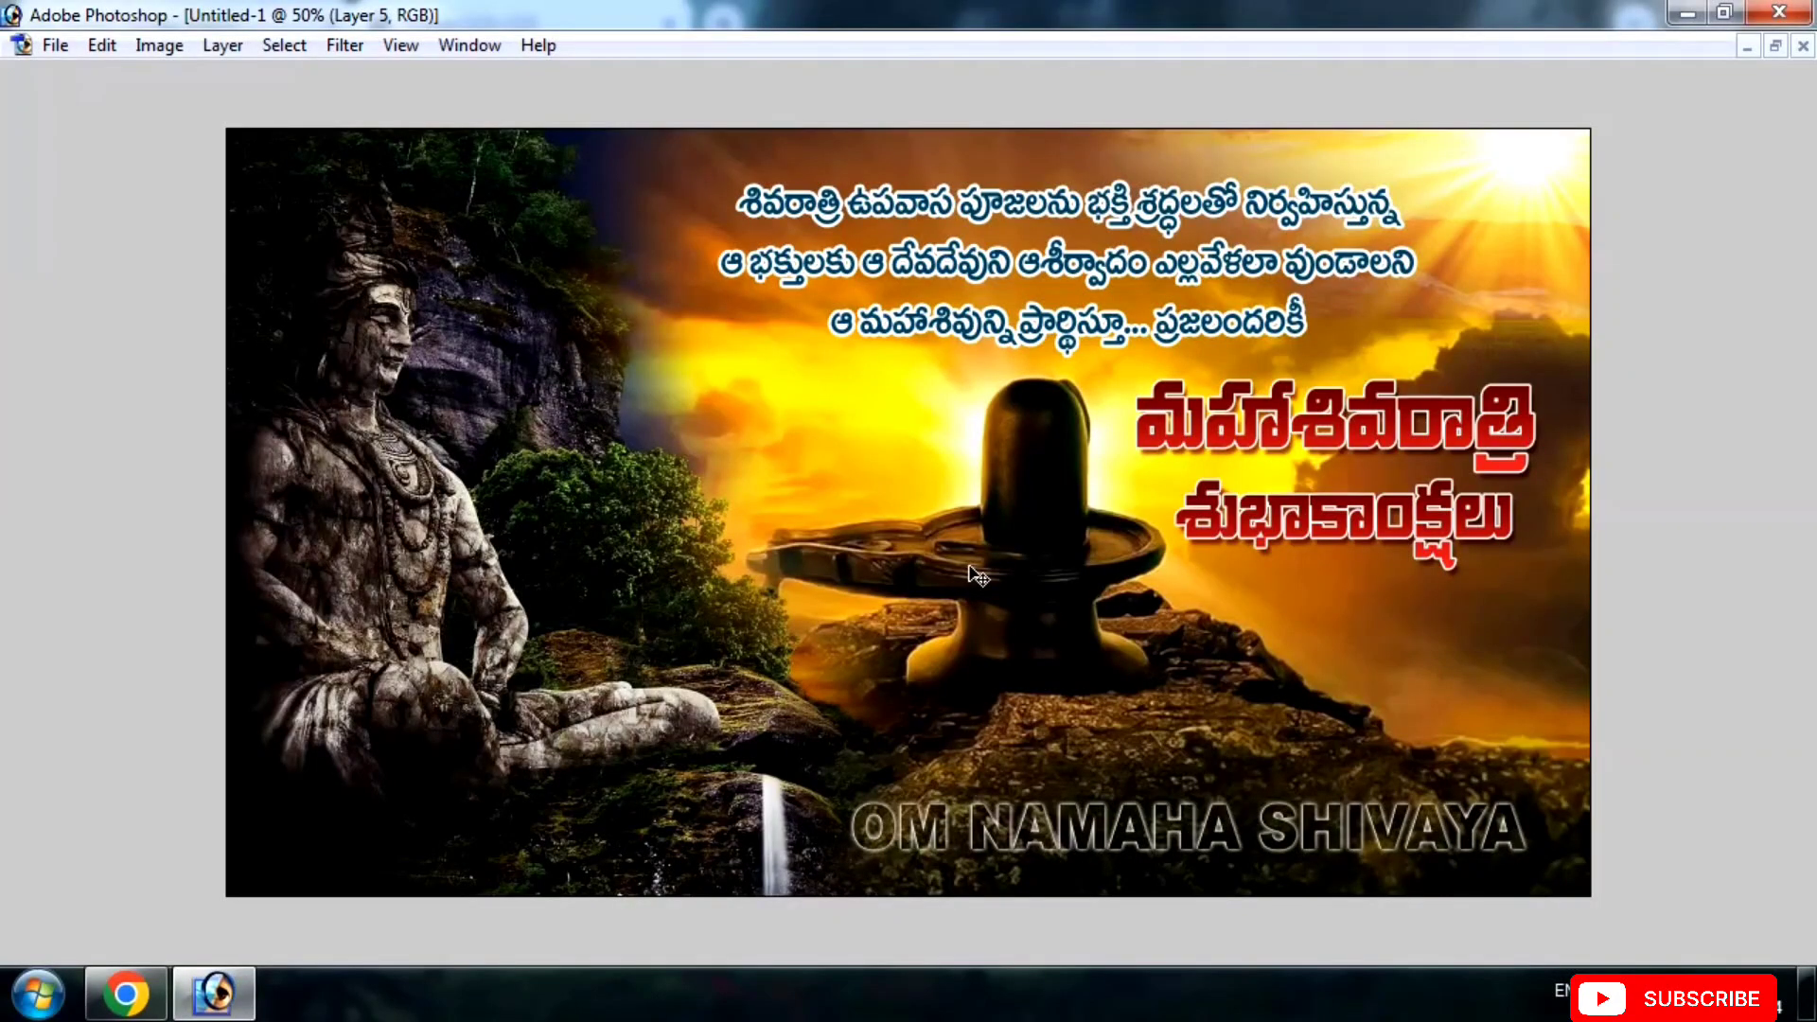
key(ctrl+v)
drag(883, 539, 1250, 673)
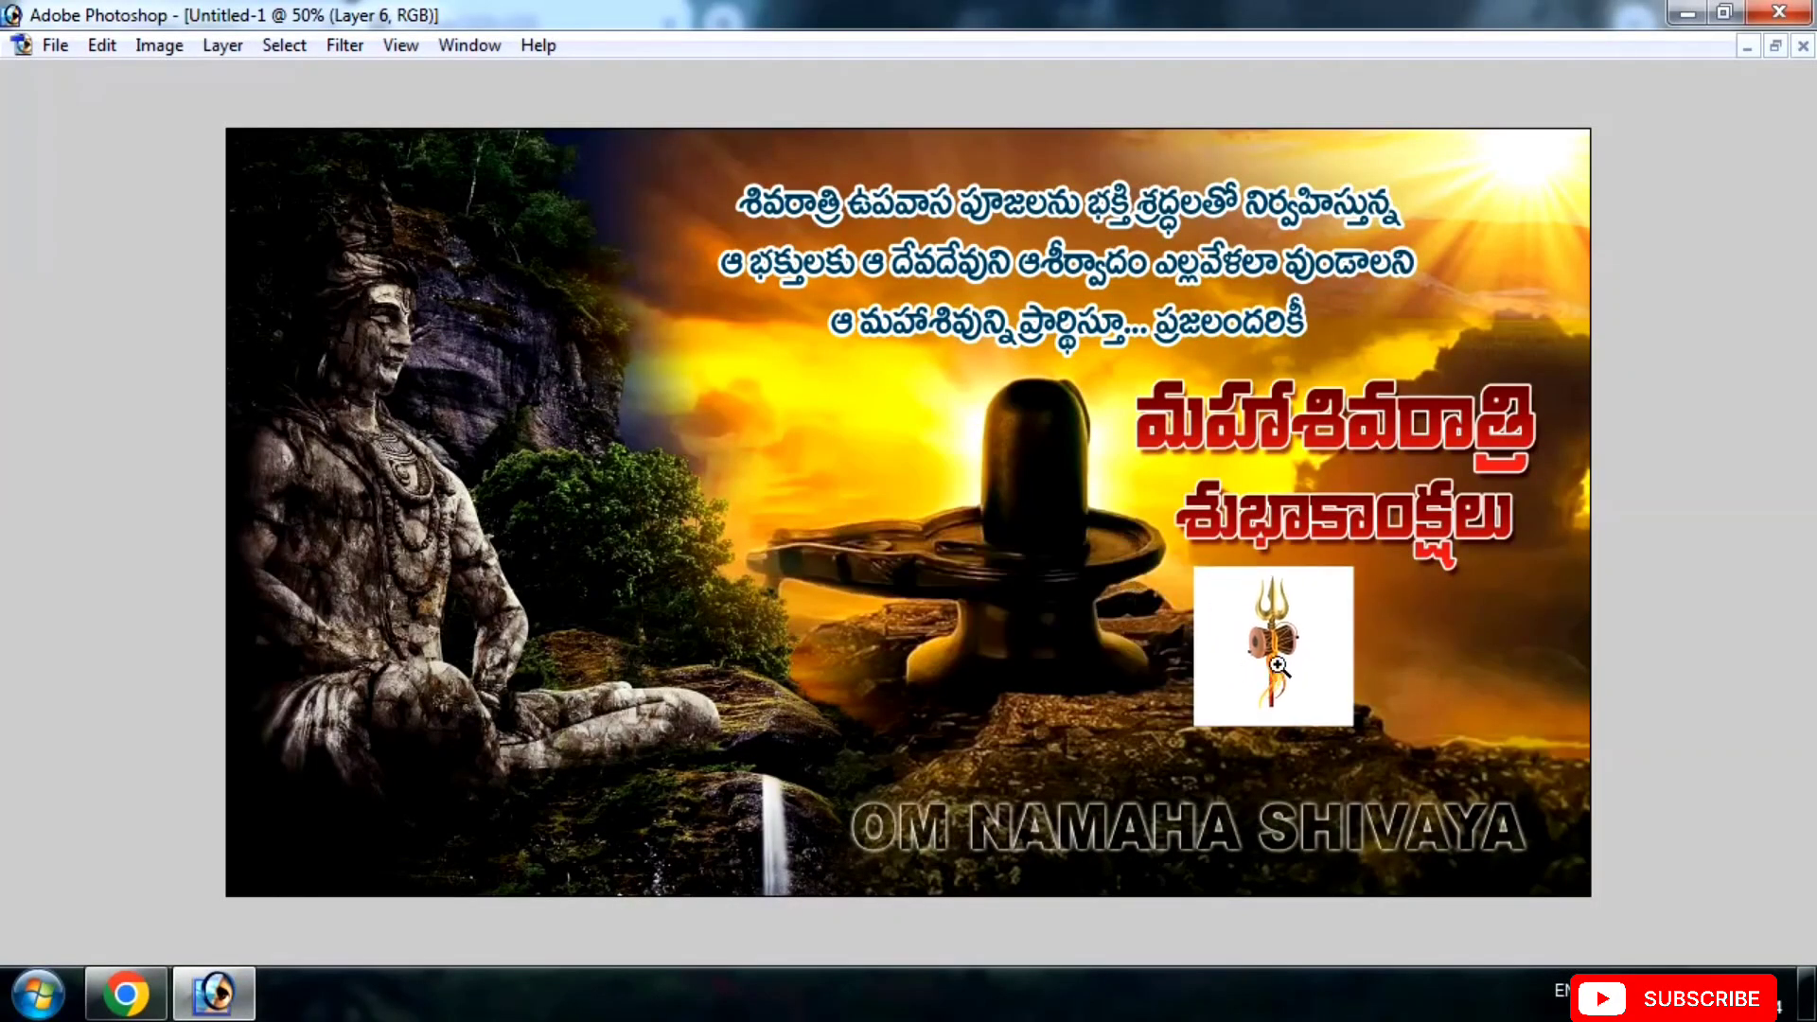
key(ctrl+plus)
key(ctrl+plus)
key(Tab)
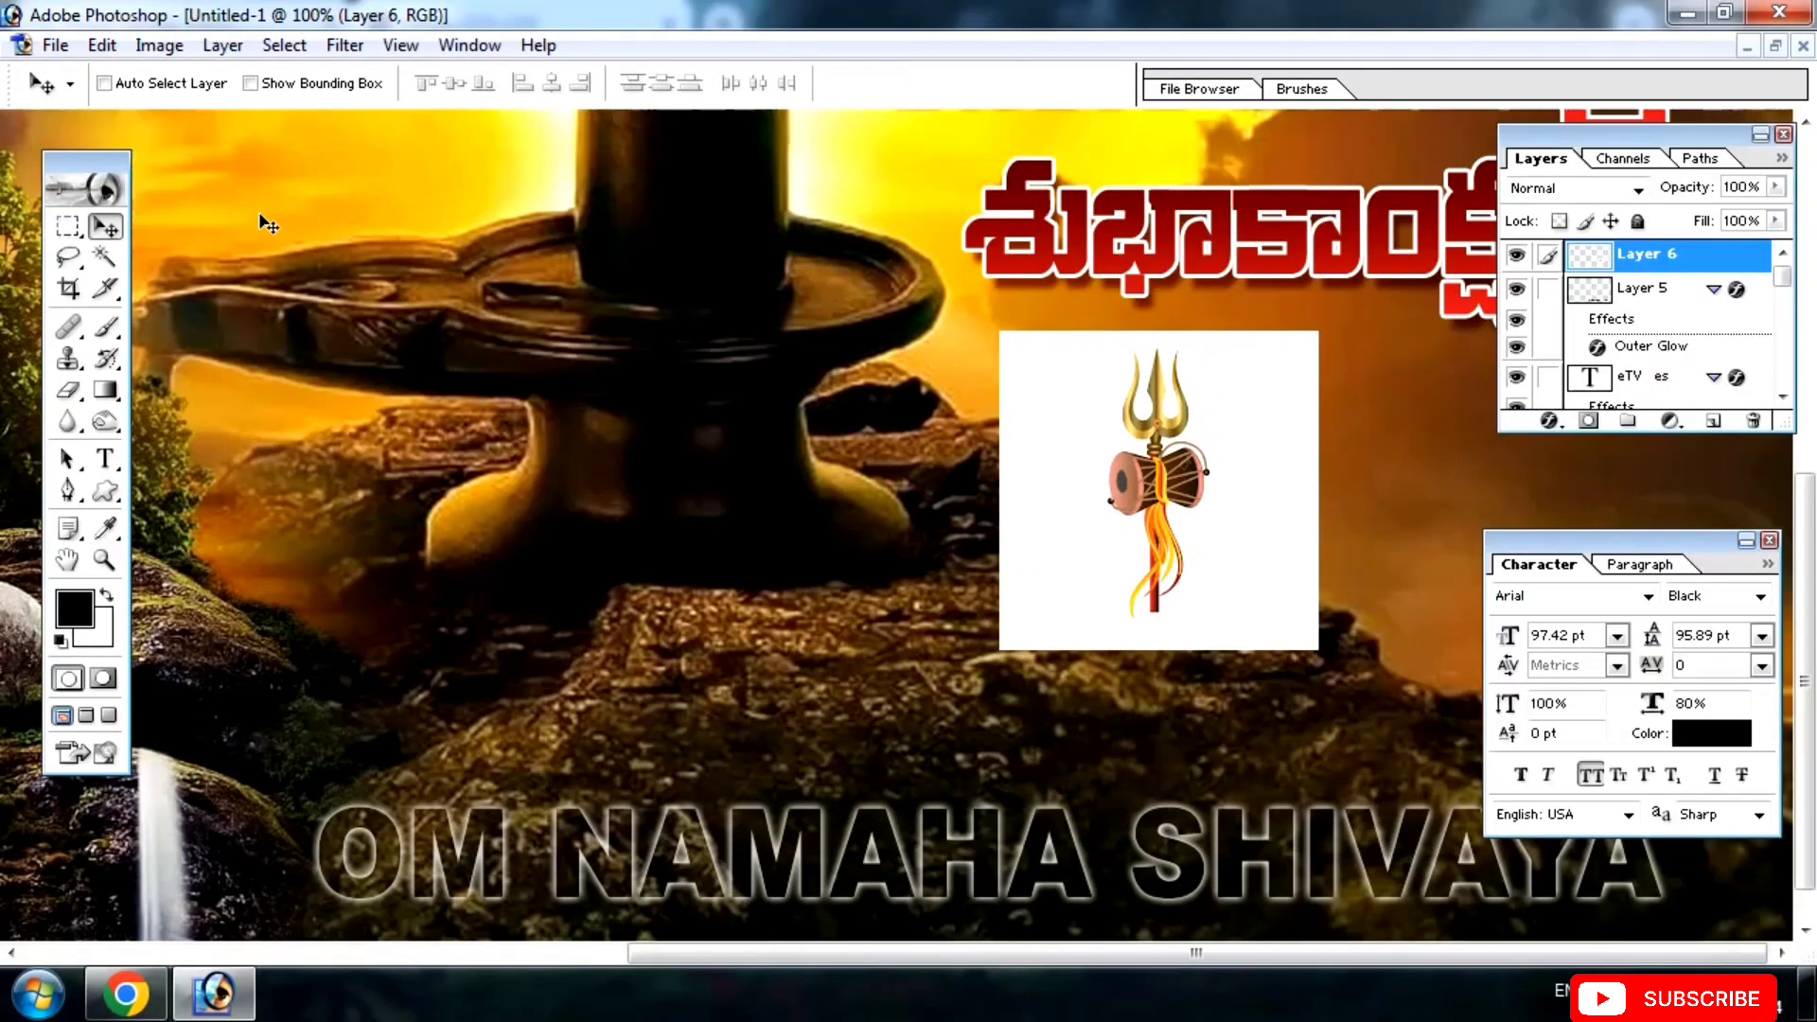
Remove the white background around the pasted trishul with the Magic Wand and clear the selection.
key(w)
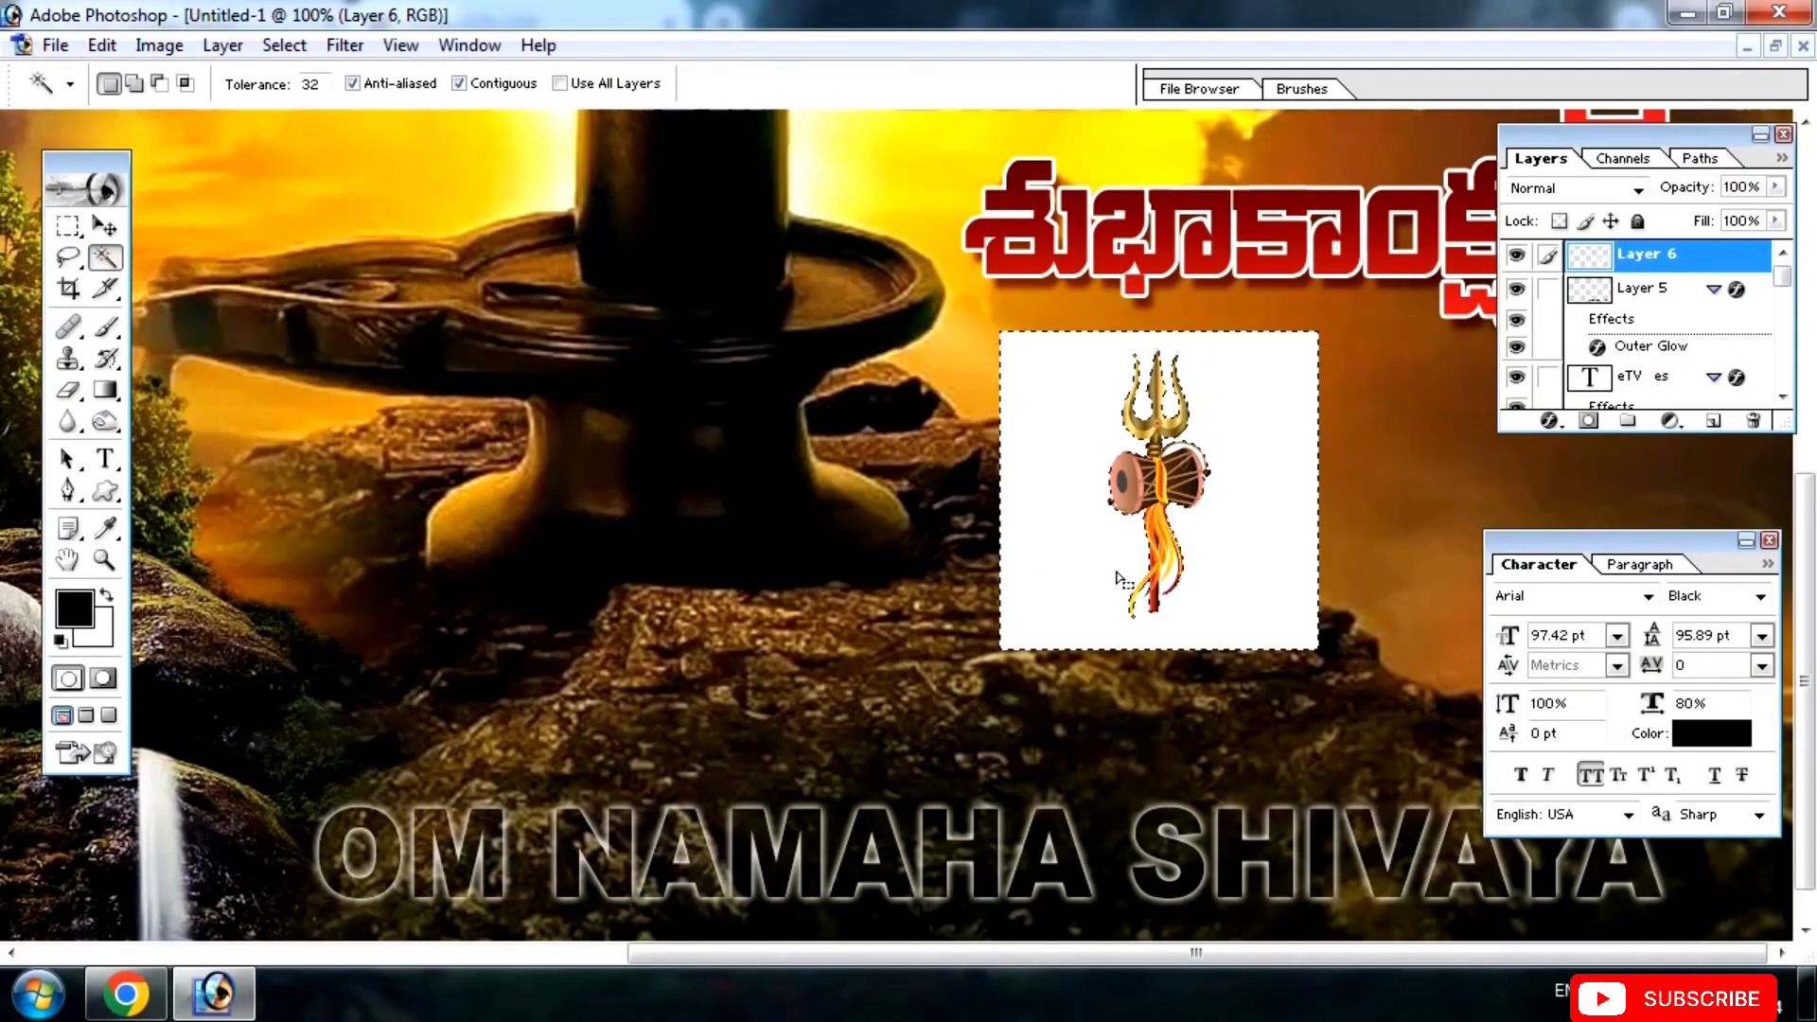
click(1173, 437)
key(Delete)
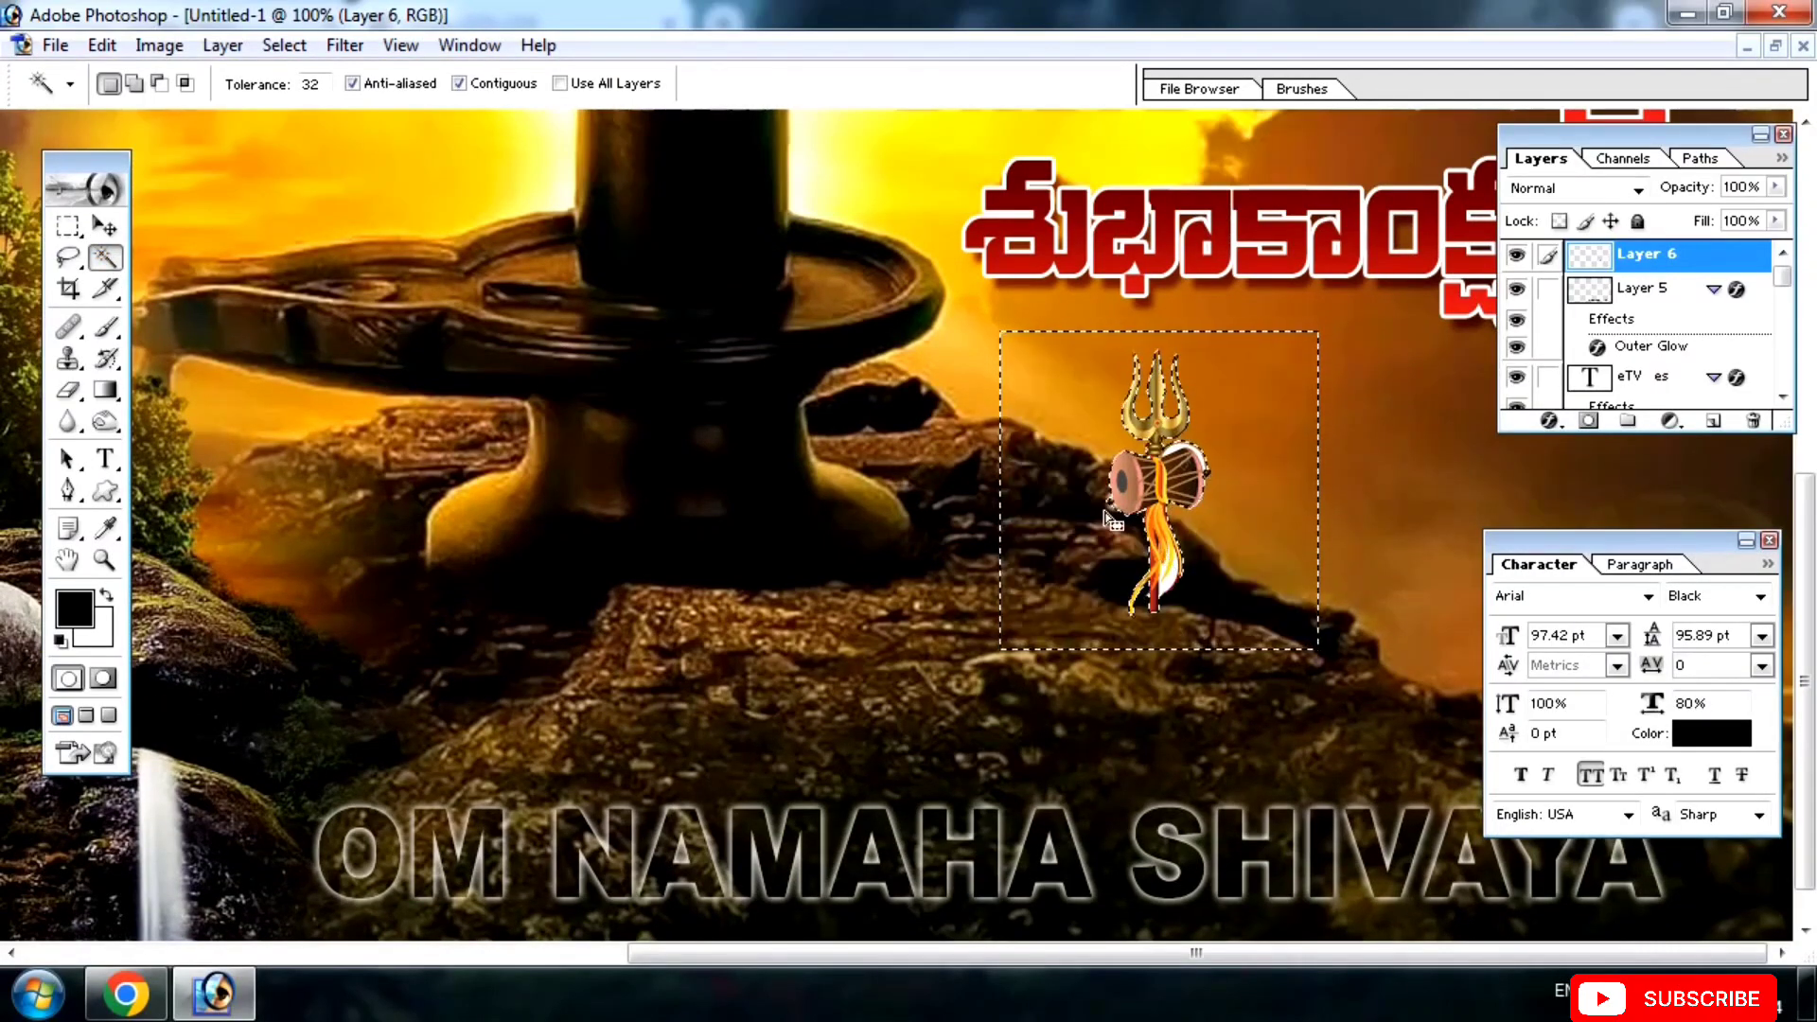
key(v)
click(275, 45)
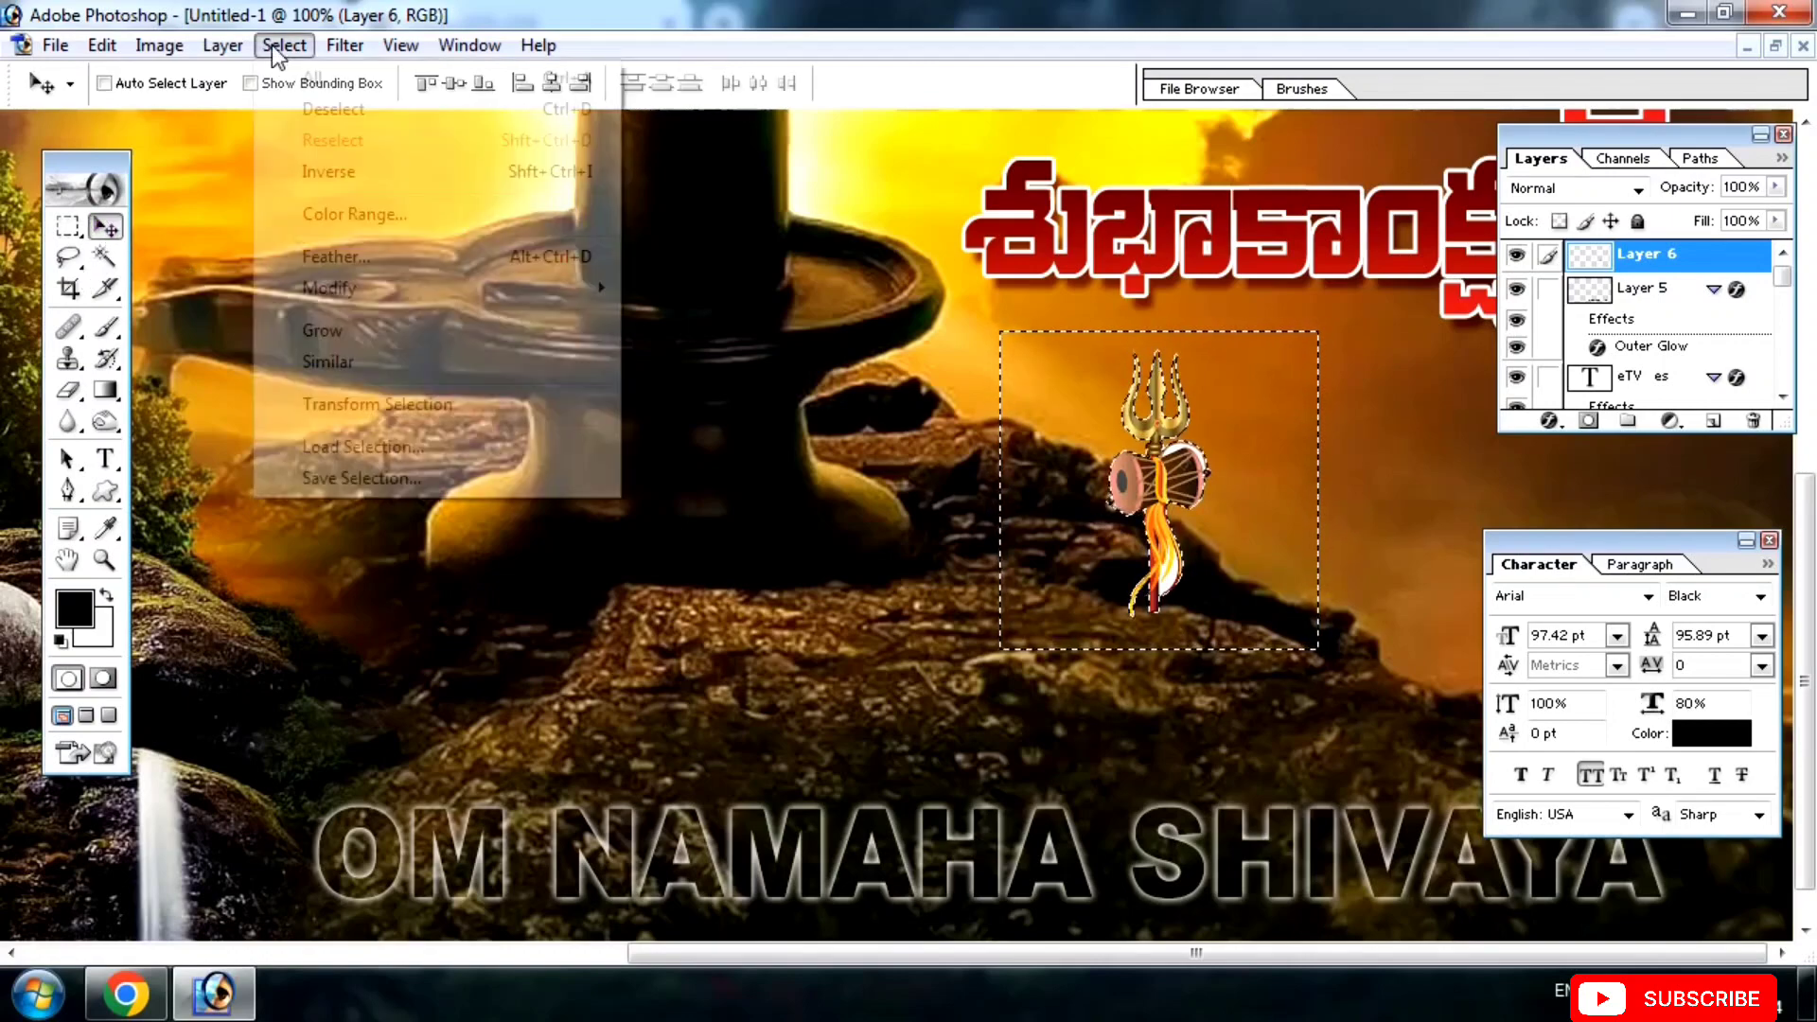
click(327, 106)
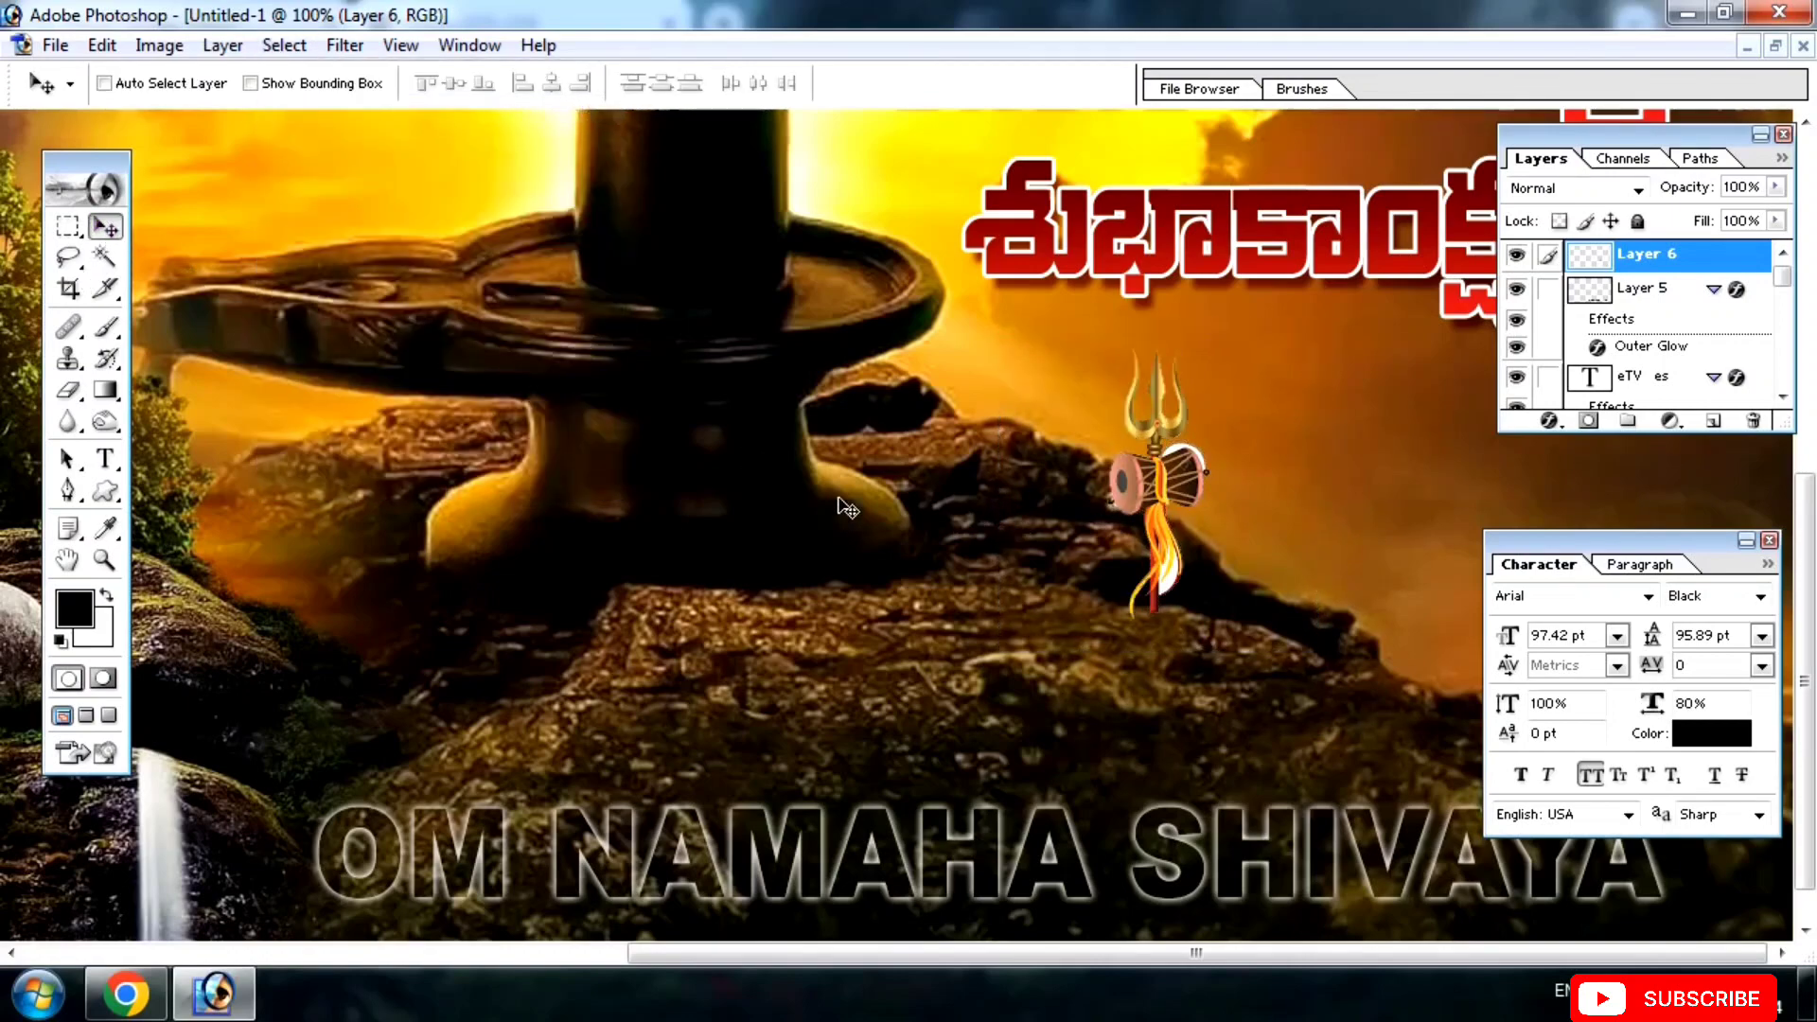
Move the trishul beneath the end of the red Telugu greeting and tilt it clockwise.
key(Tab)
drag(1198, 603, 1533, 628)
drag(1426, 656, 1278, 675)
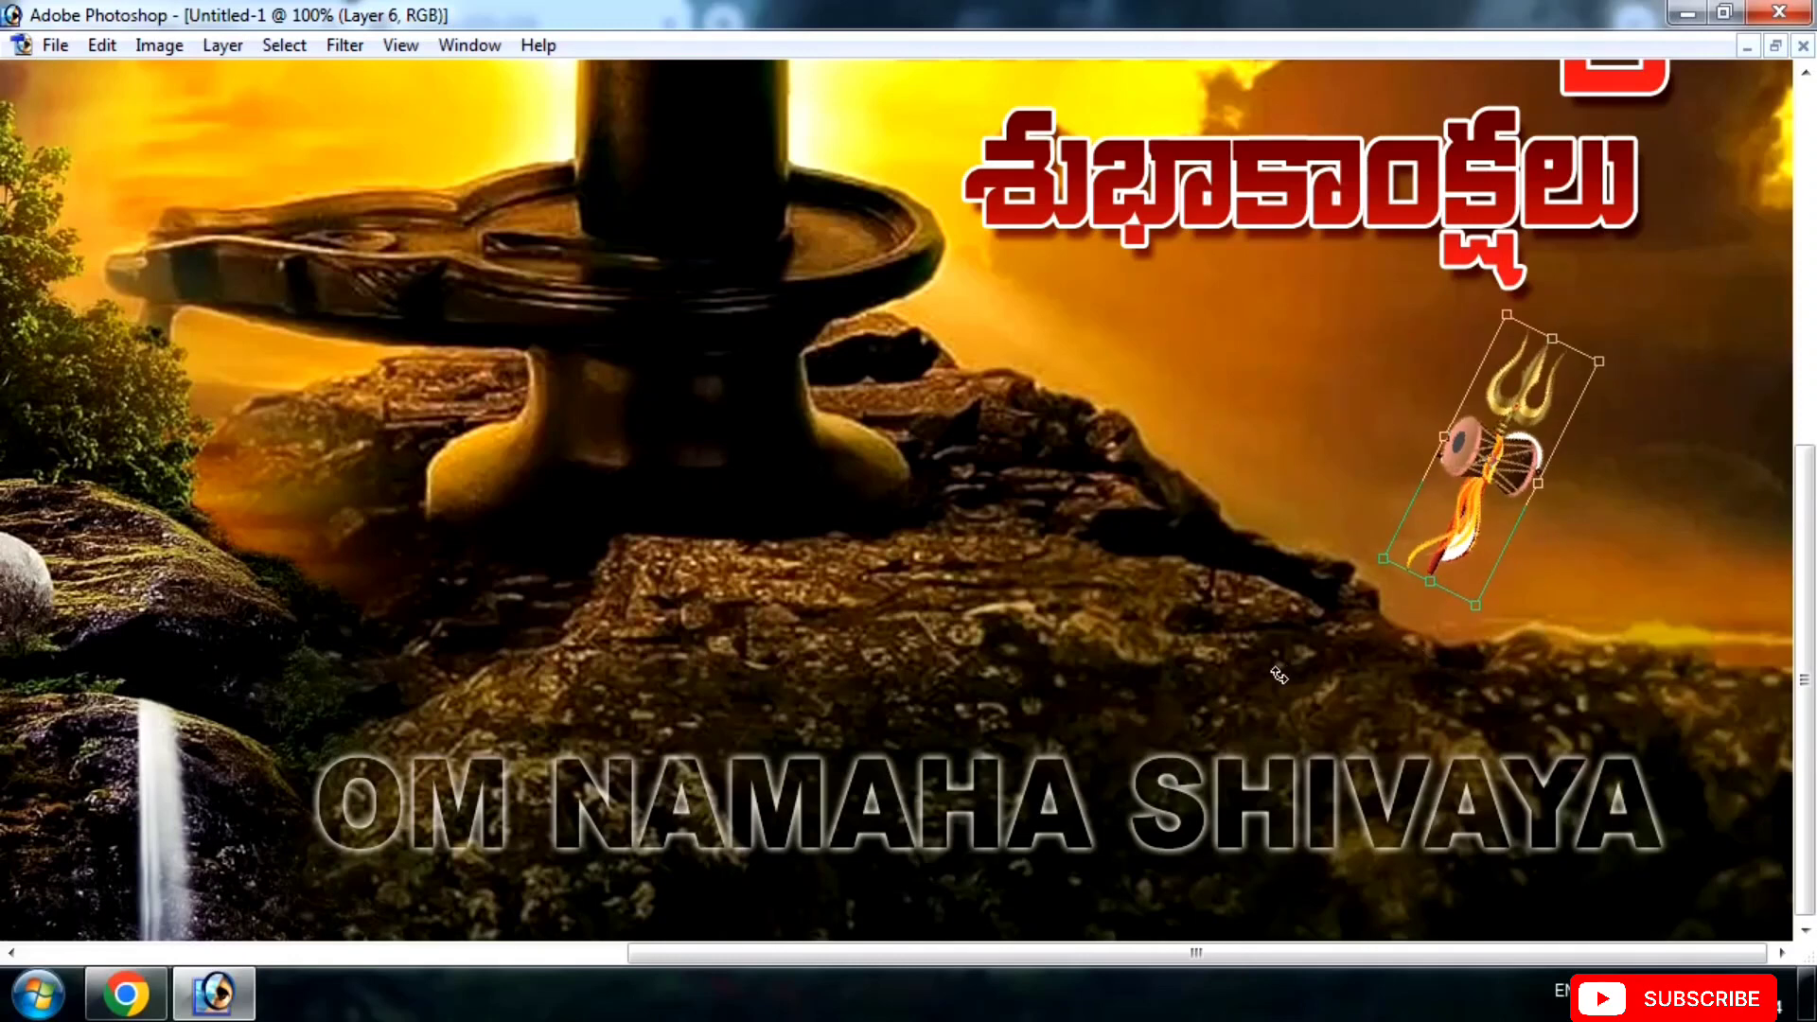
key(Escape)
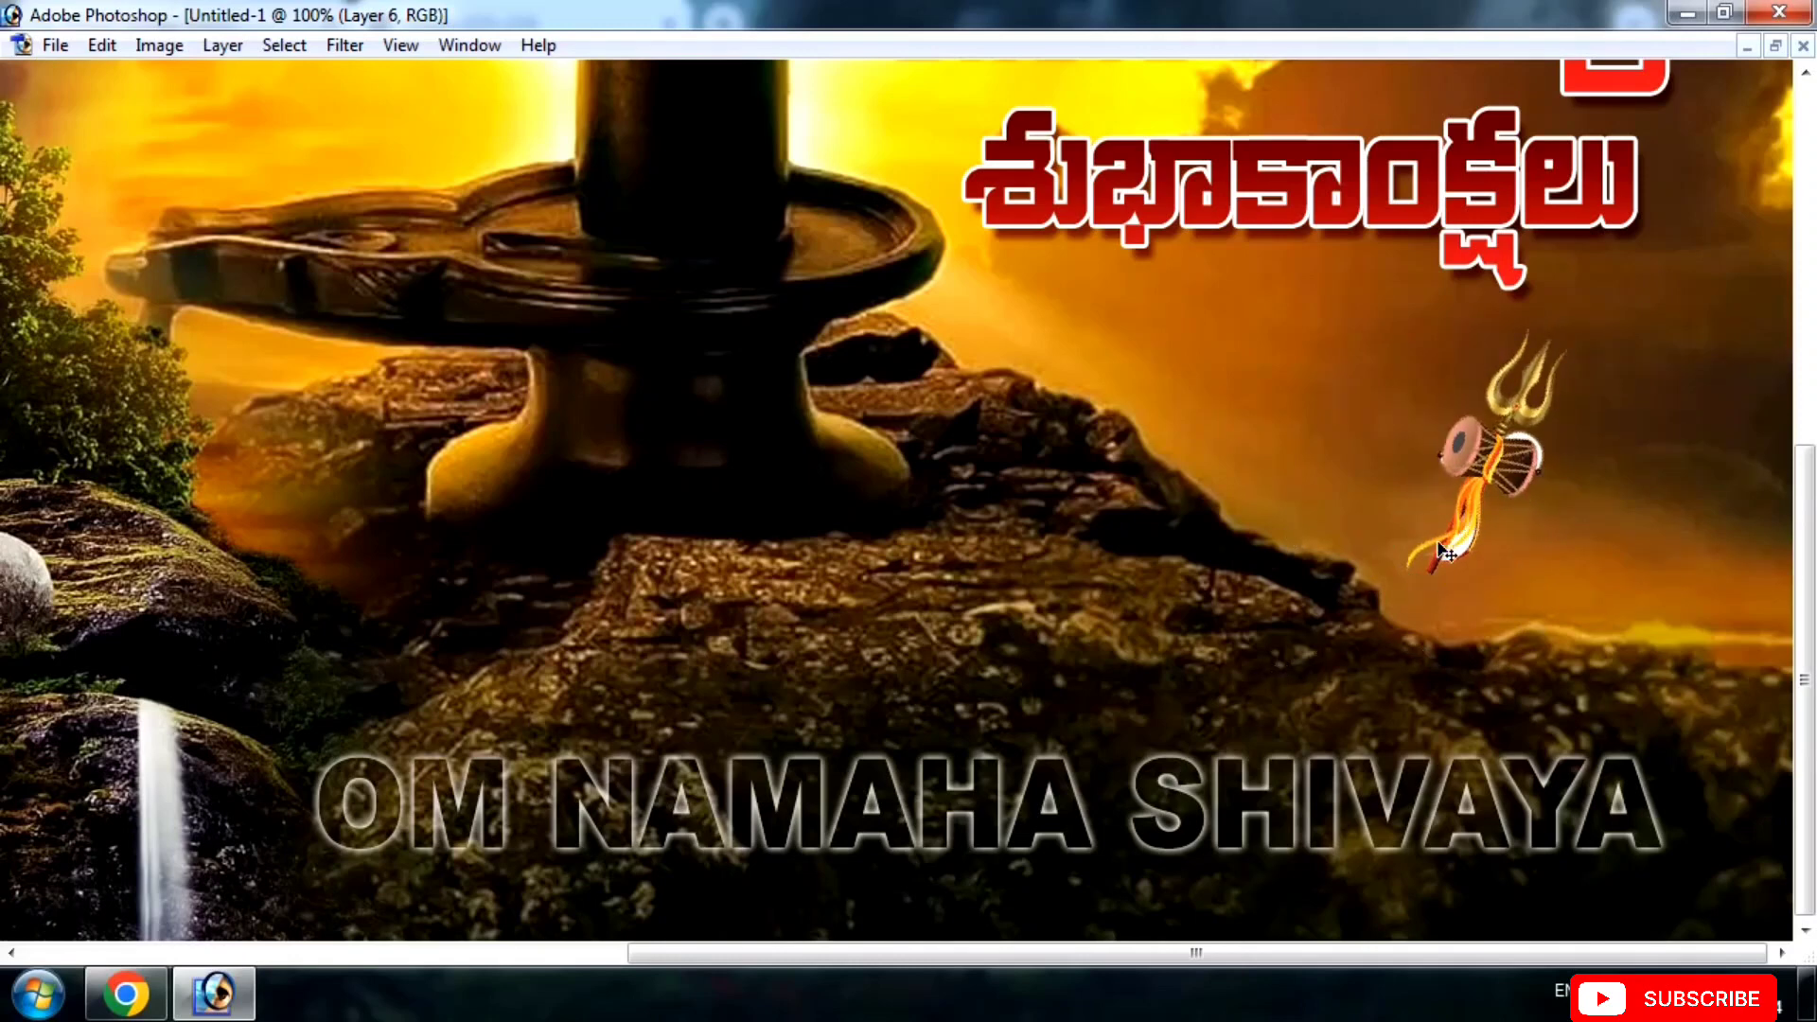
Enlarge the tilted trishul and position it between the red greeting and the OM NAMAHA SHIVAYA lettering.
key(ctrl+t)
drag(1408, 578, 1299, 708)
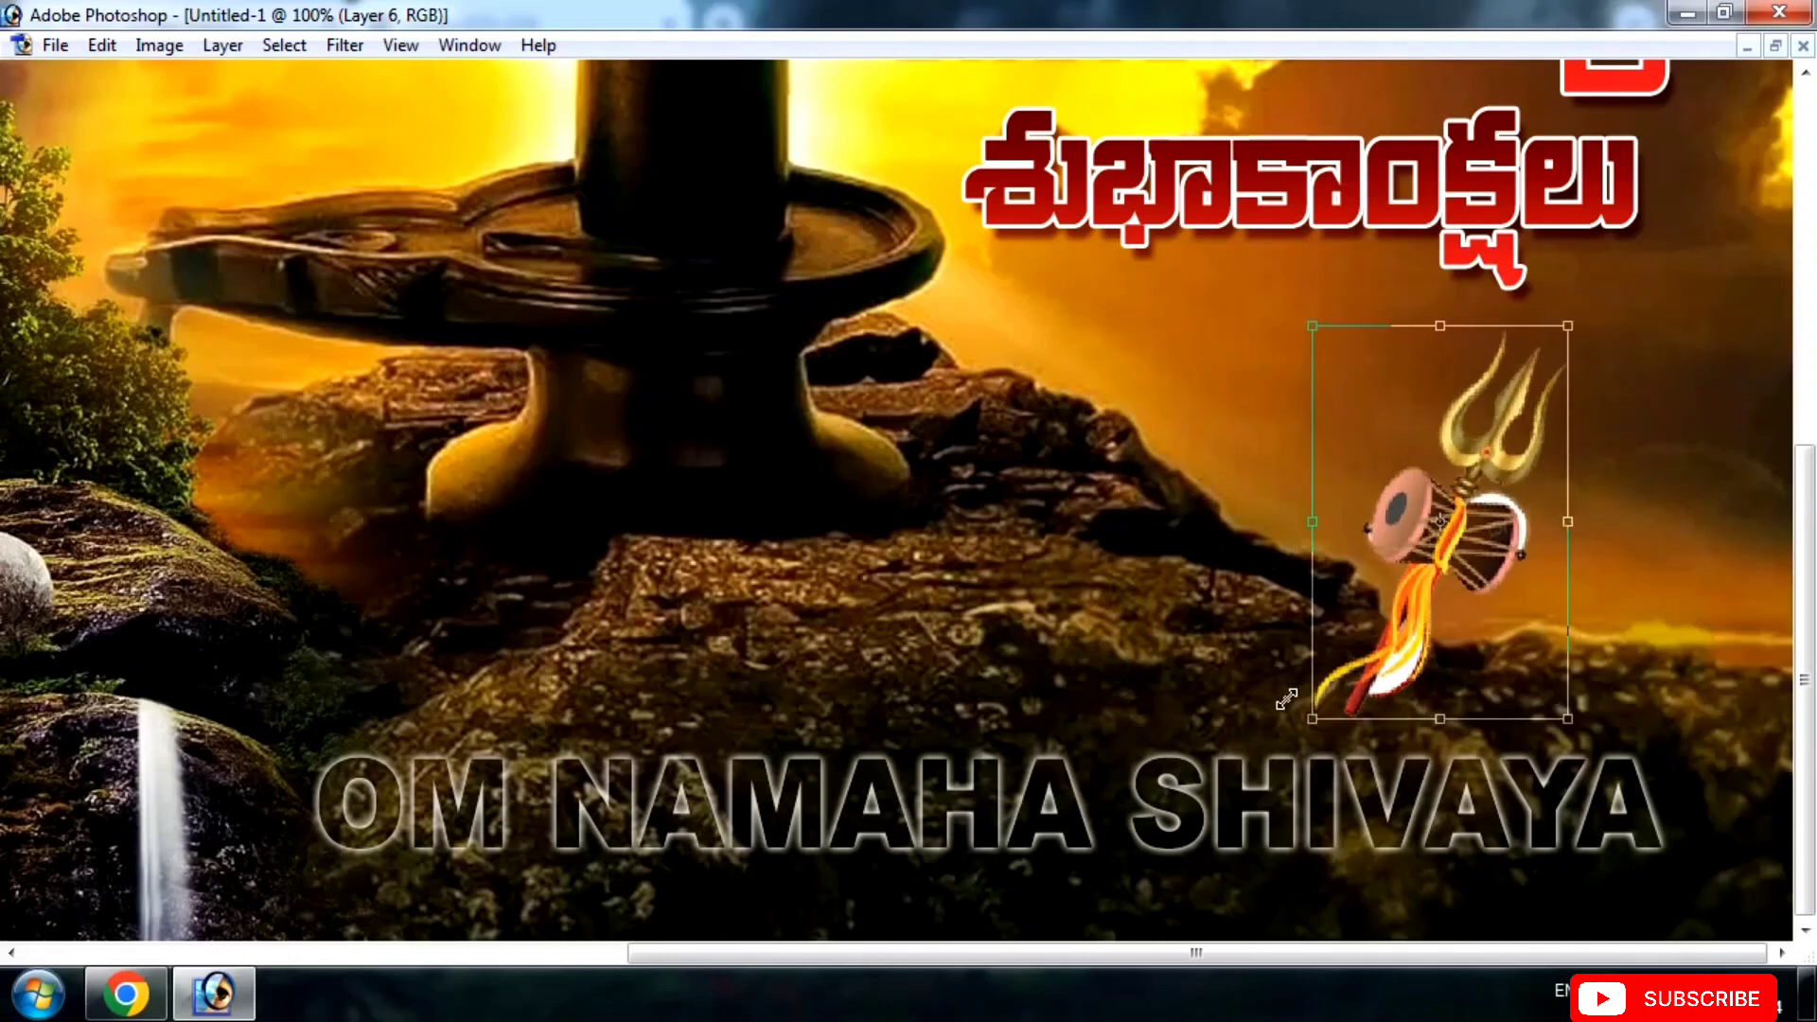
drag(1352, 612, 1467, 612)
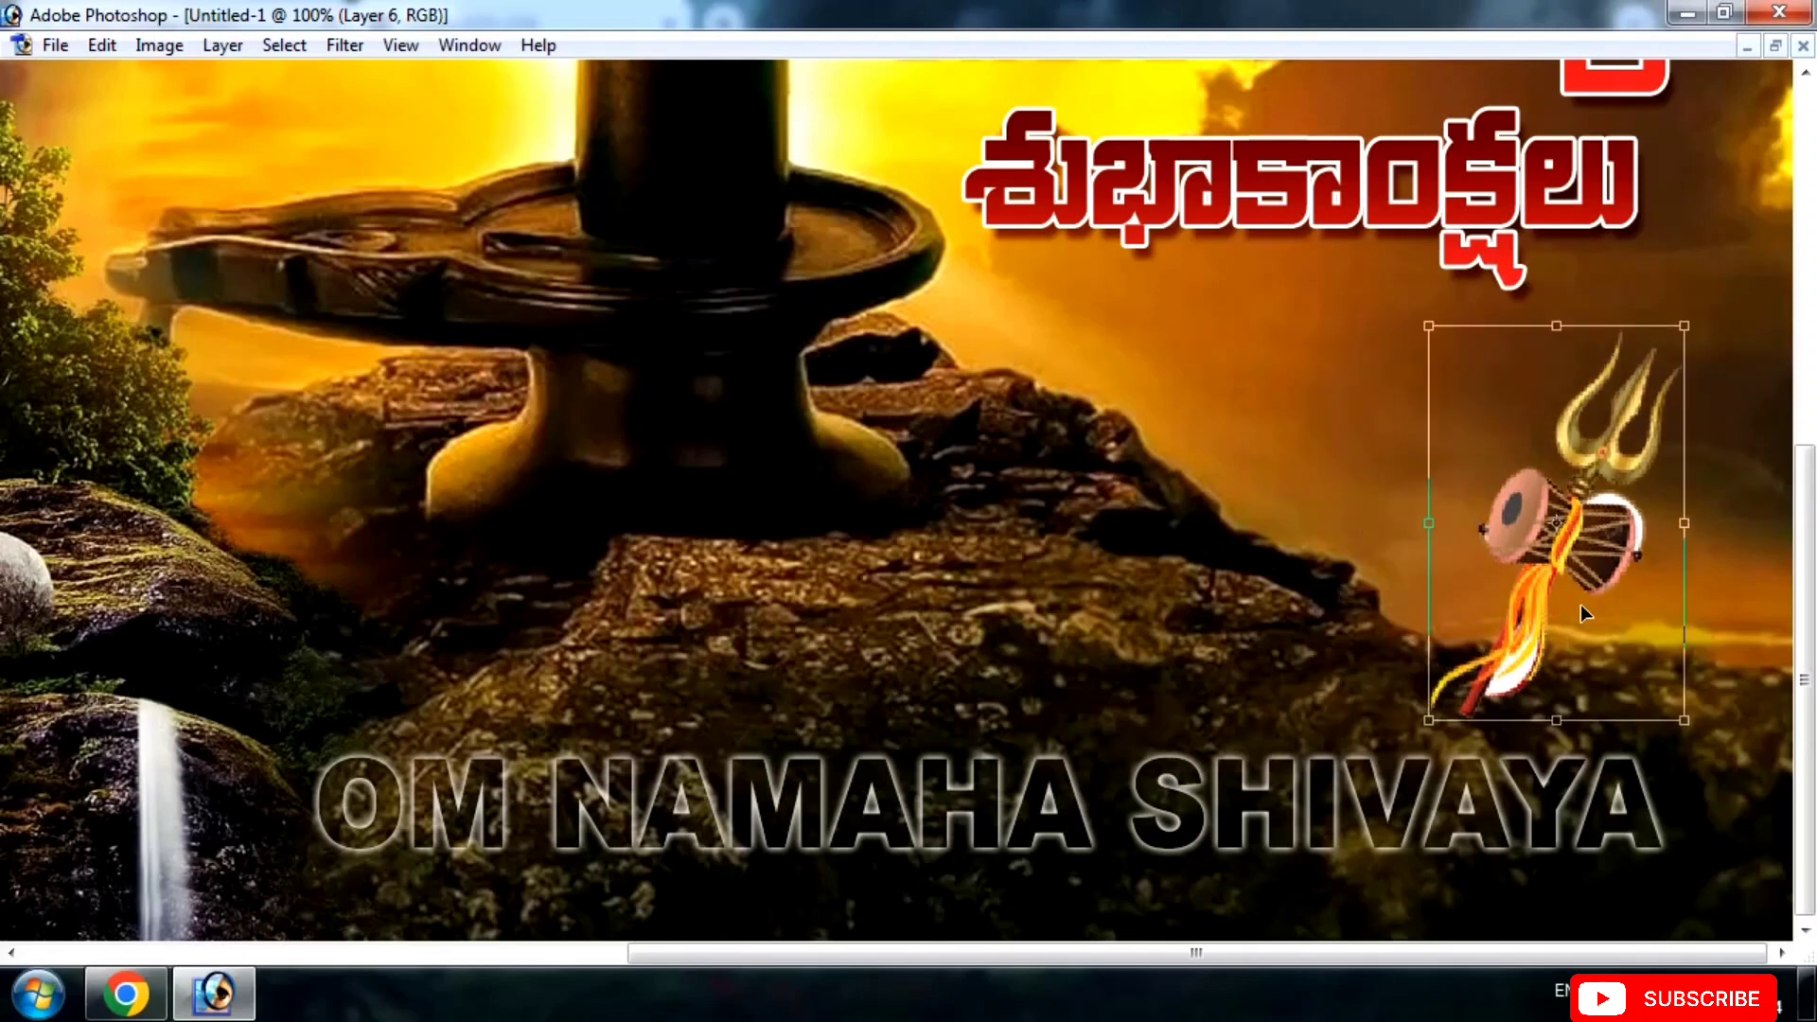
key(Return)
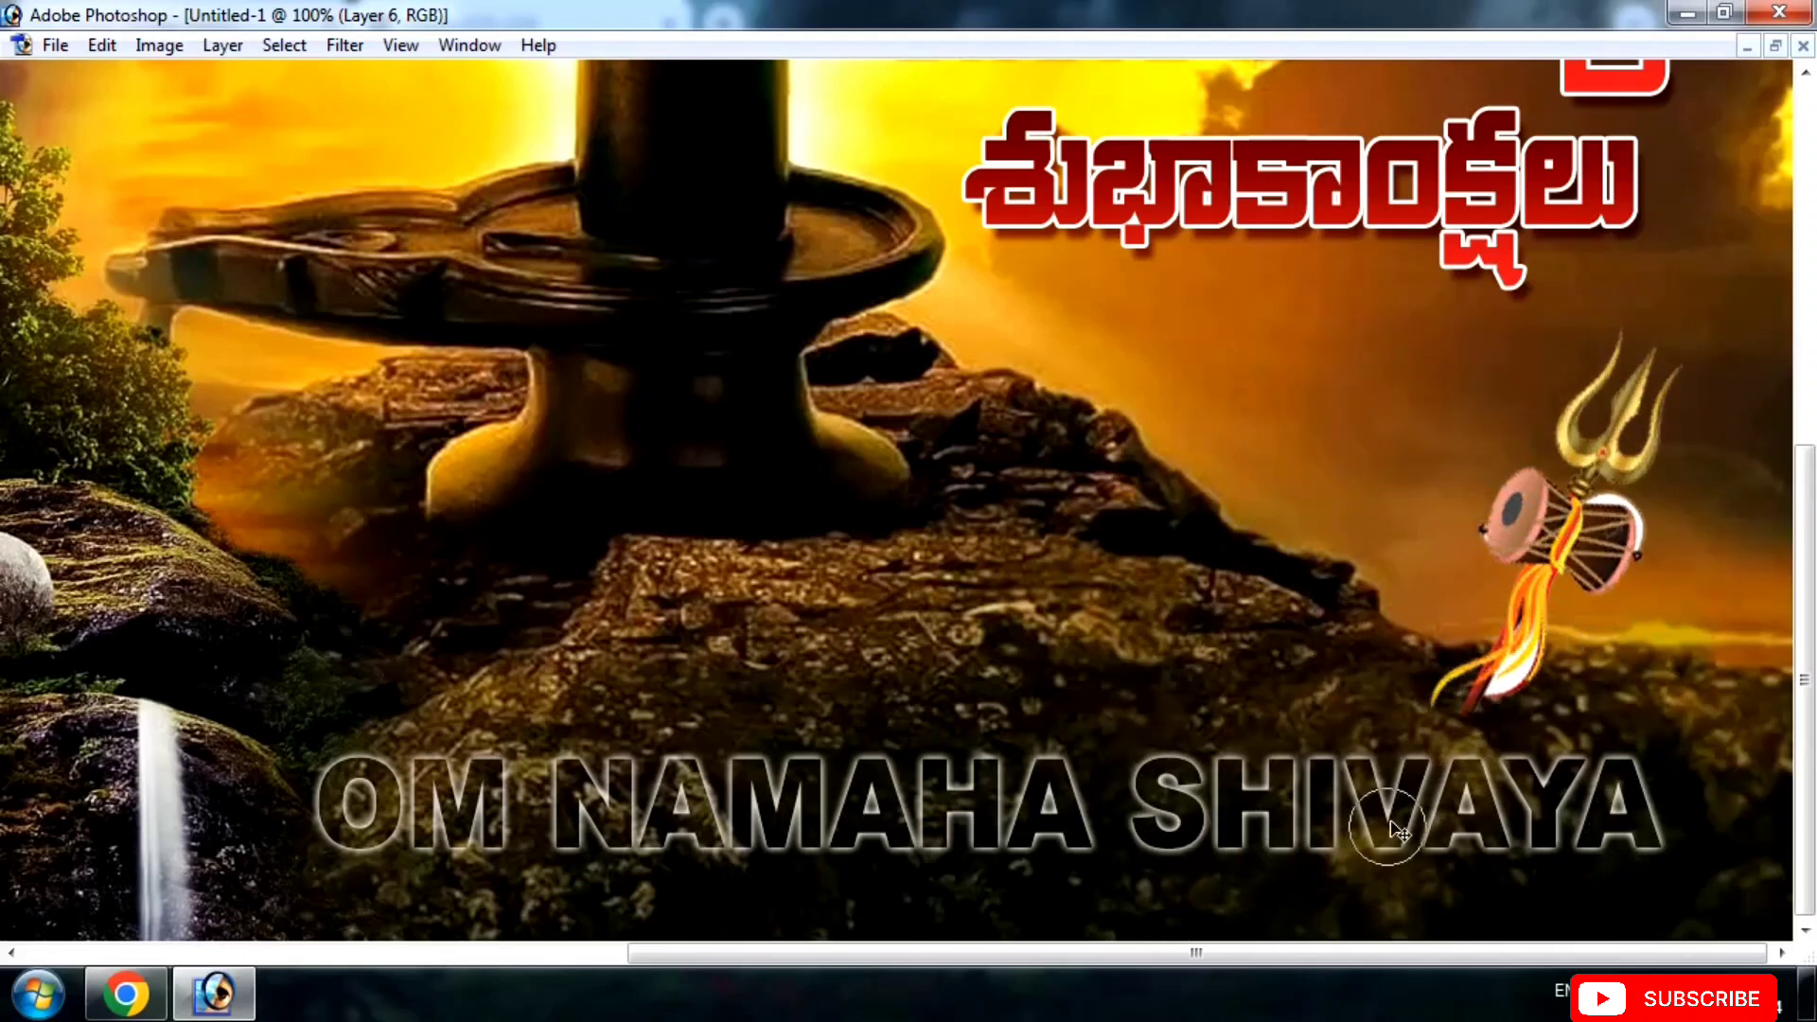
alt+click(1407, 717)
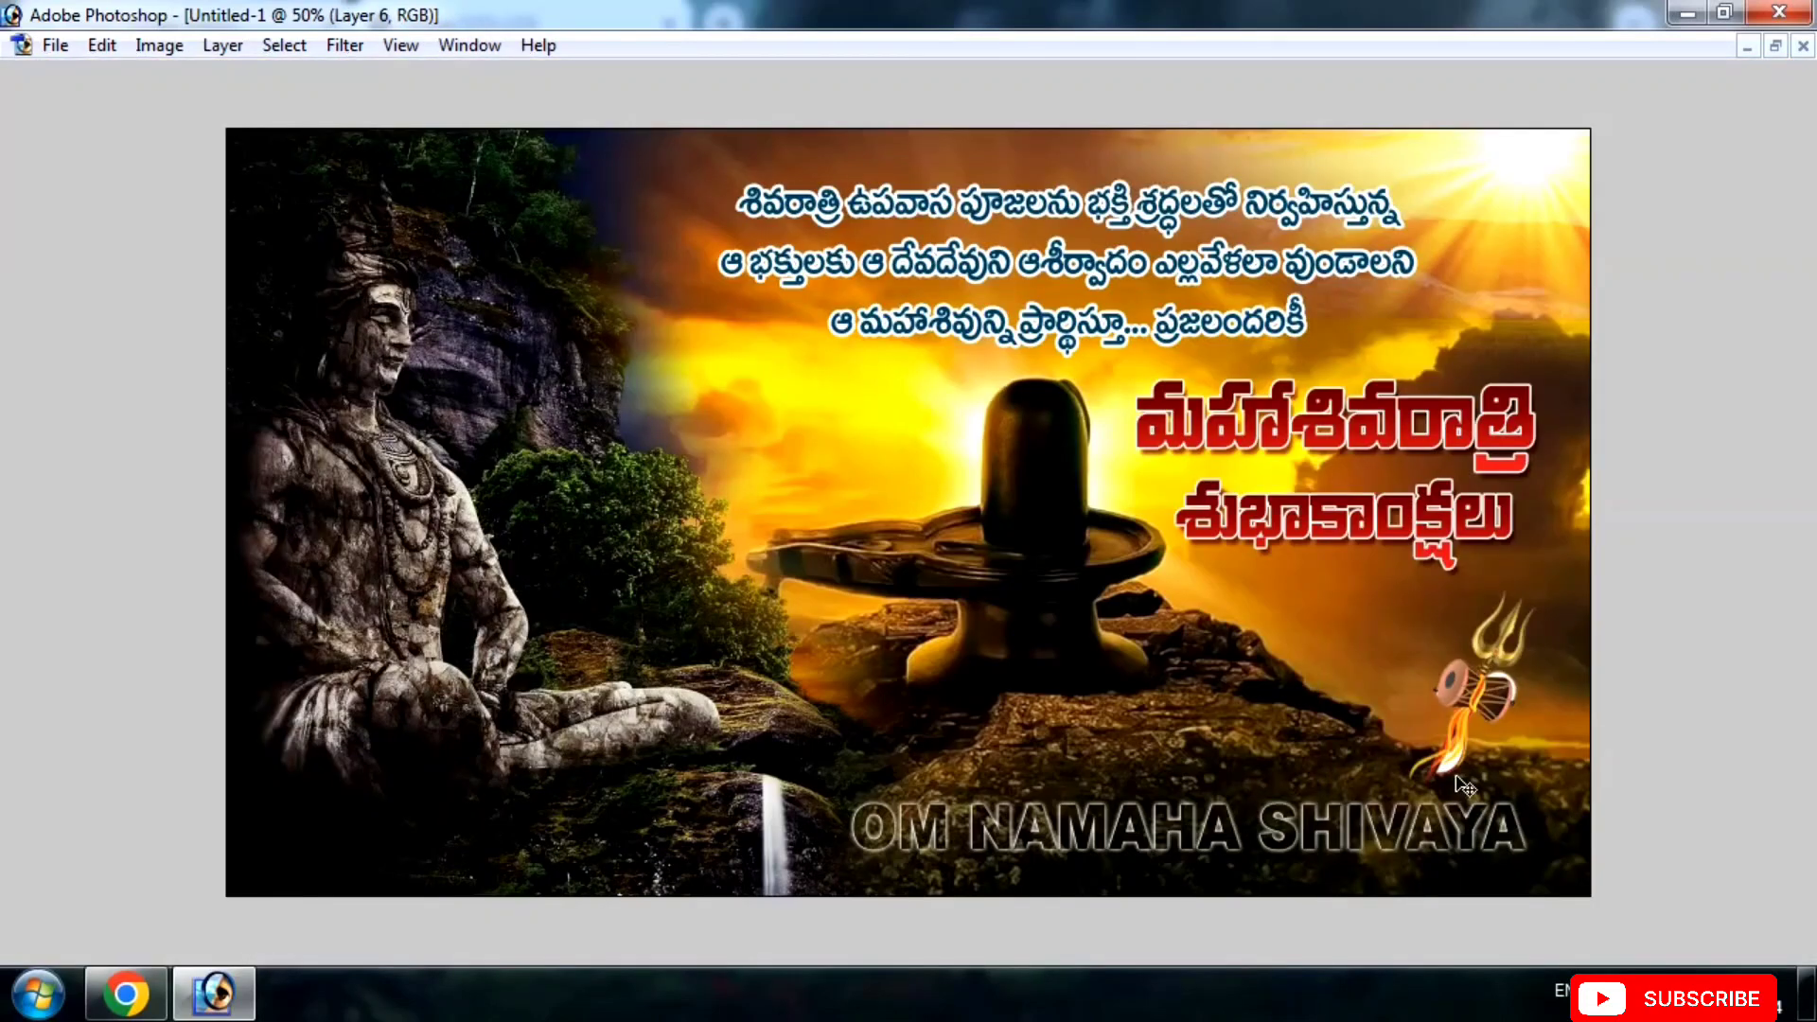
drag(1552, 769, 1519, 715)
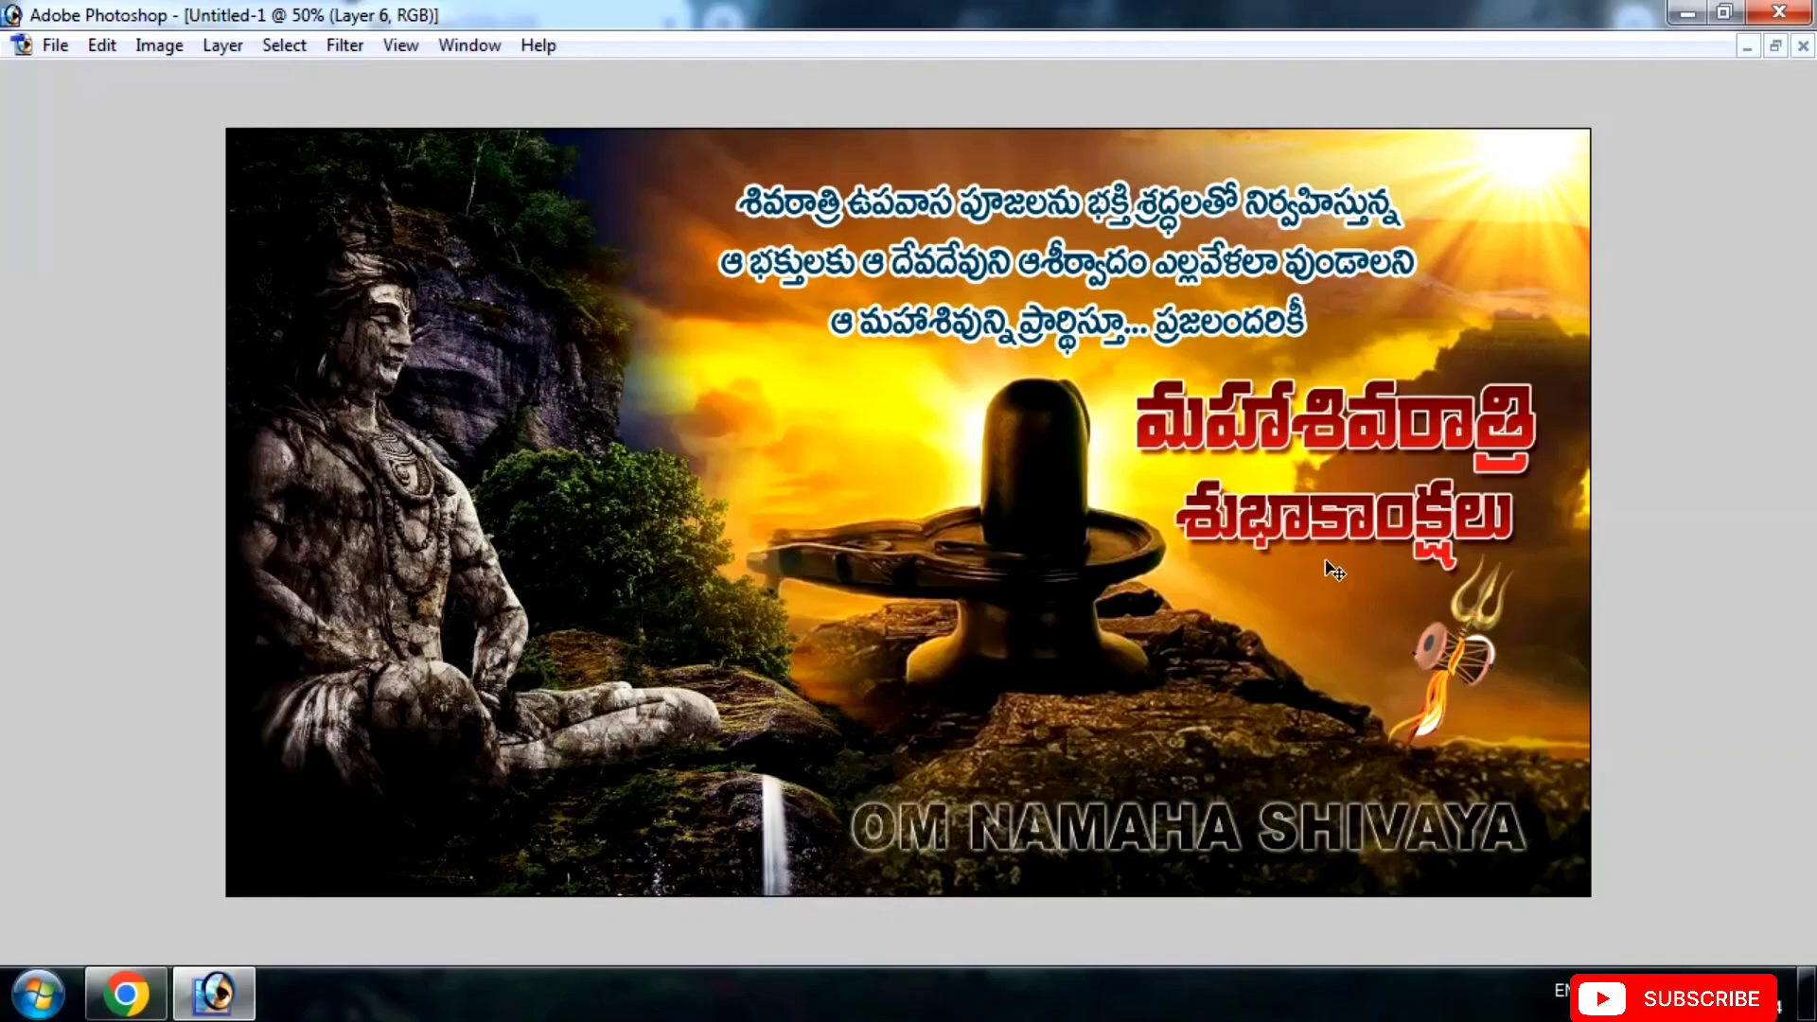
Enlarge the blue three-line Telugu text slightly and reposition it above the lingam.
right_click(1234, 268)
click(1273, 284)
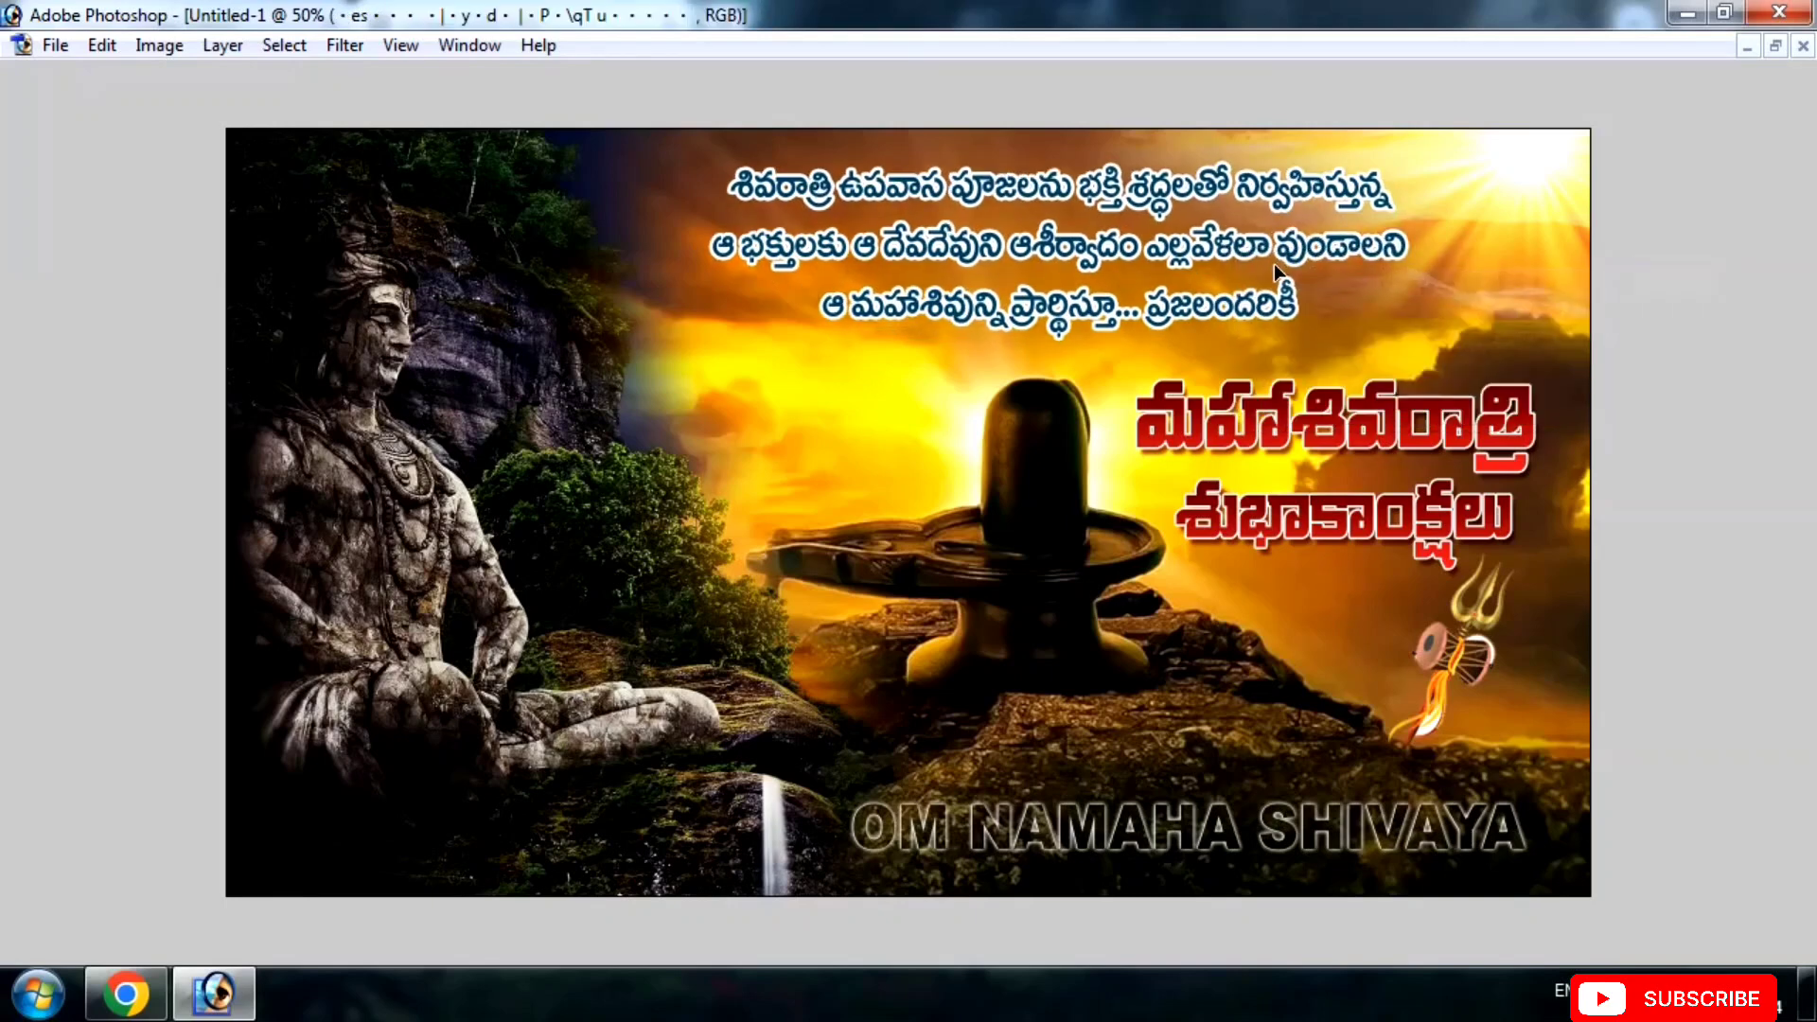
key(ctrl+t)
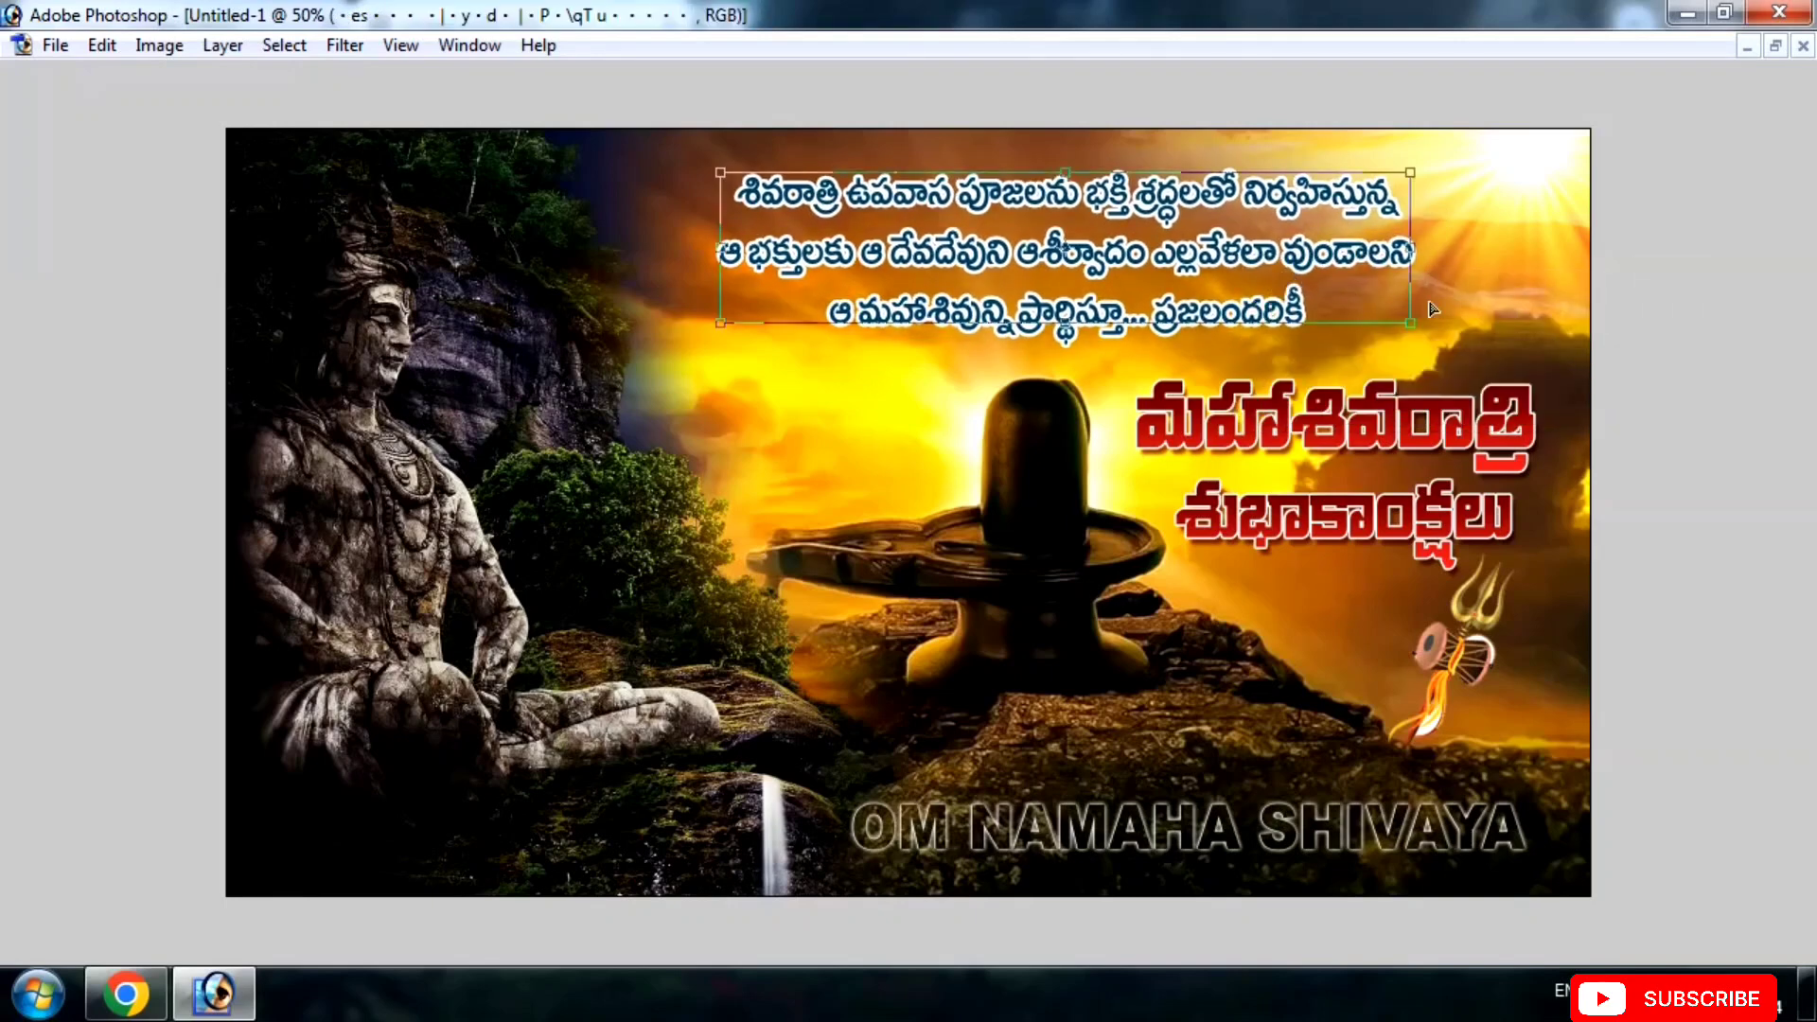
drag(1417, 325, 1442, 336)
key(Return)
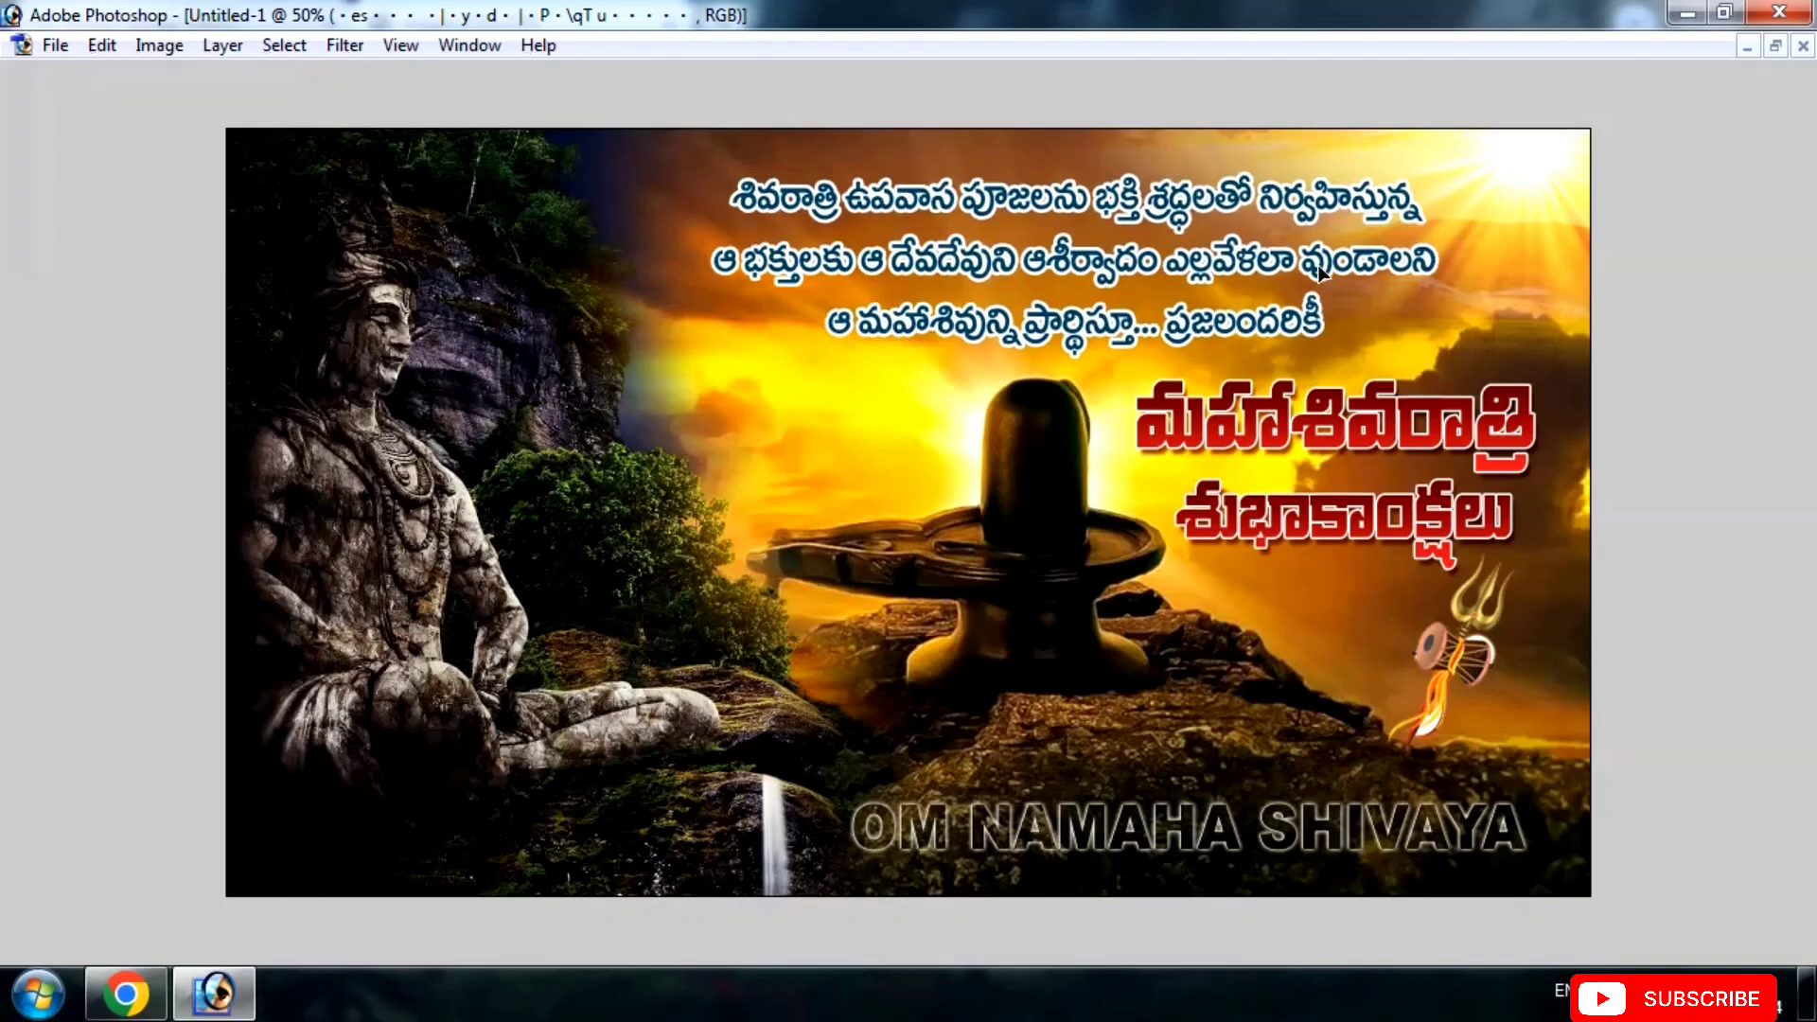
right_click(1060, 561)
click(1075, 578)
right_click(686, 596)
click(748, 616)
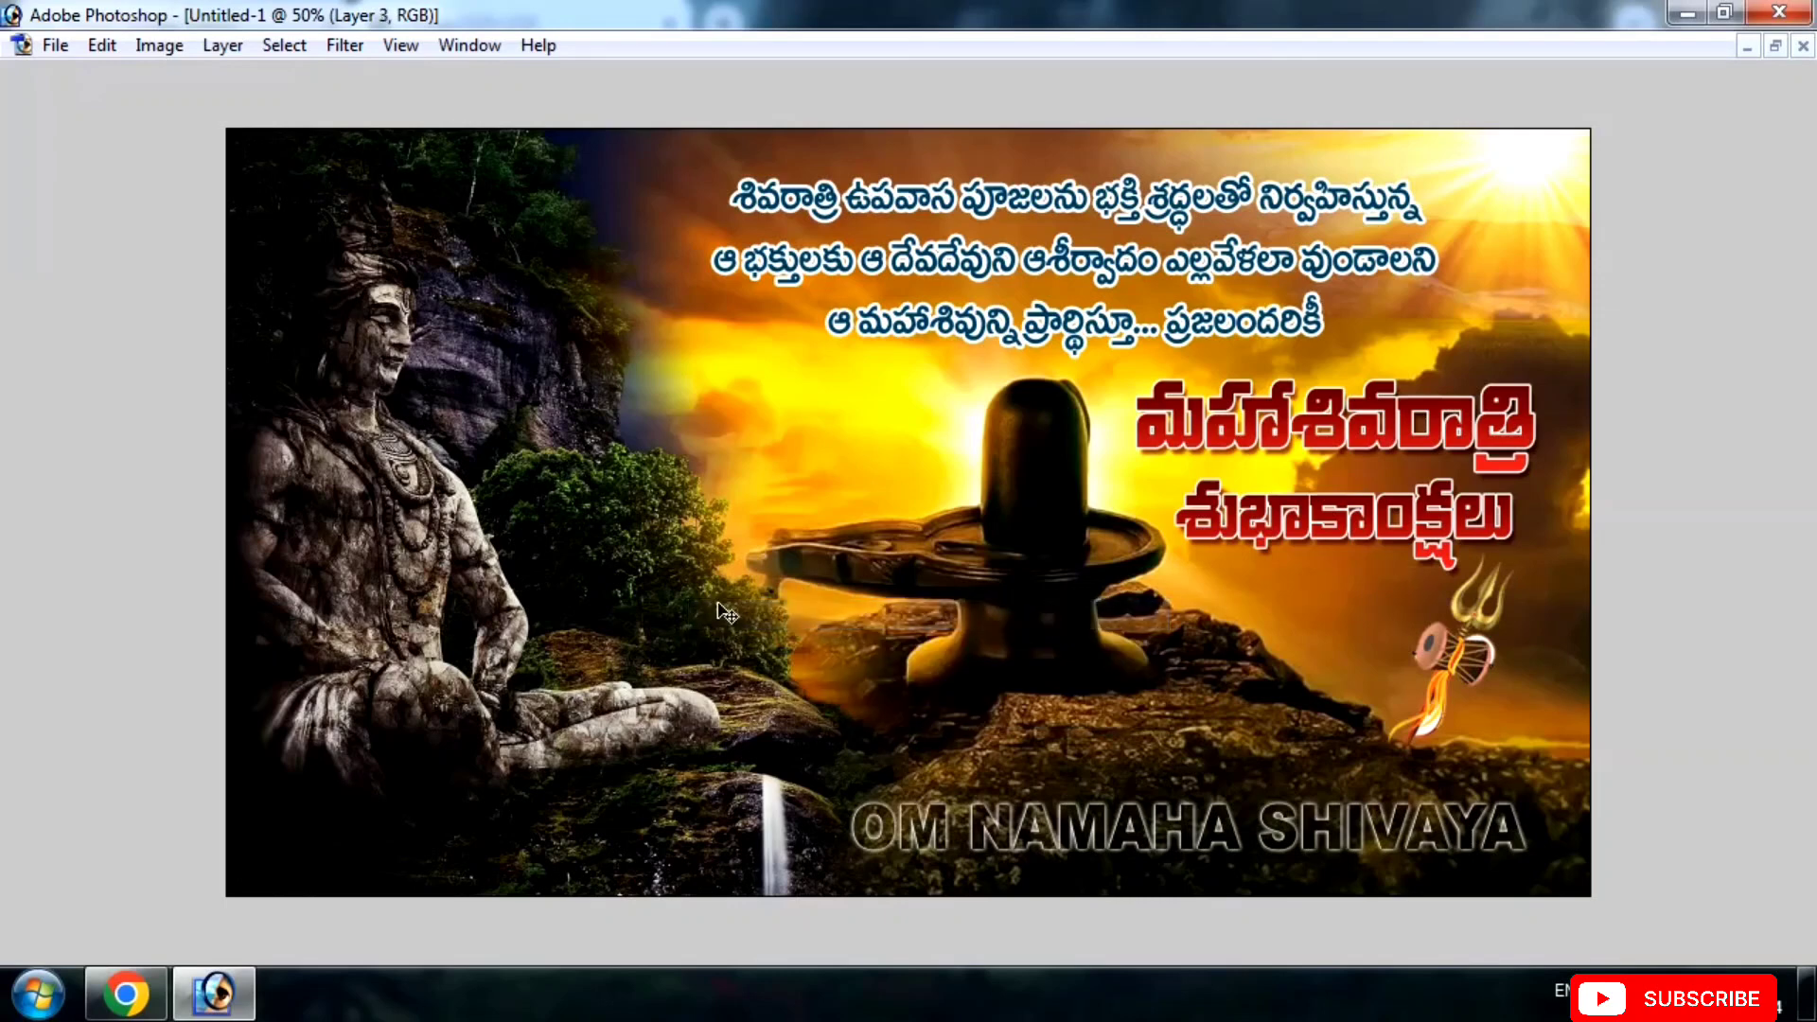
drag(798, 571, 822, 538)
Add a new layer above the lingam's Layer 2 and draw a thin white horizontal bar across the lingam.
right_click(1041, 478)
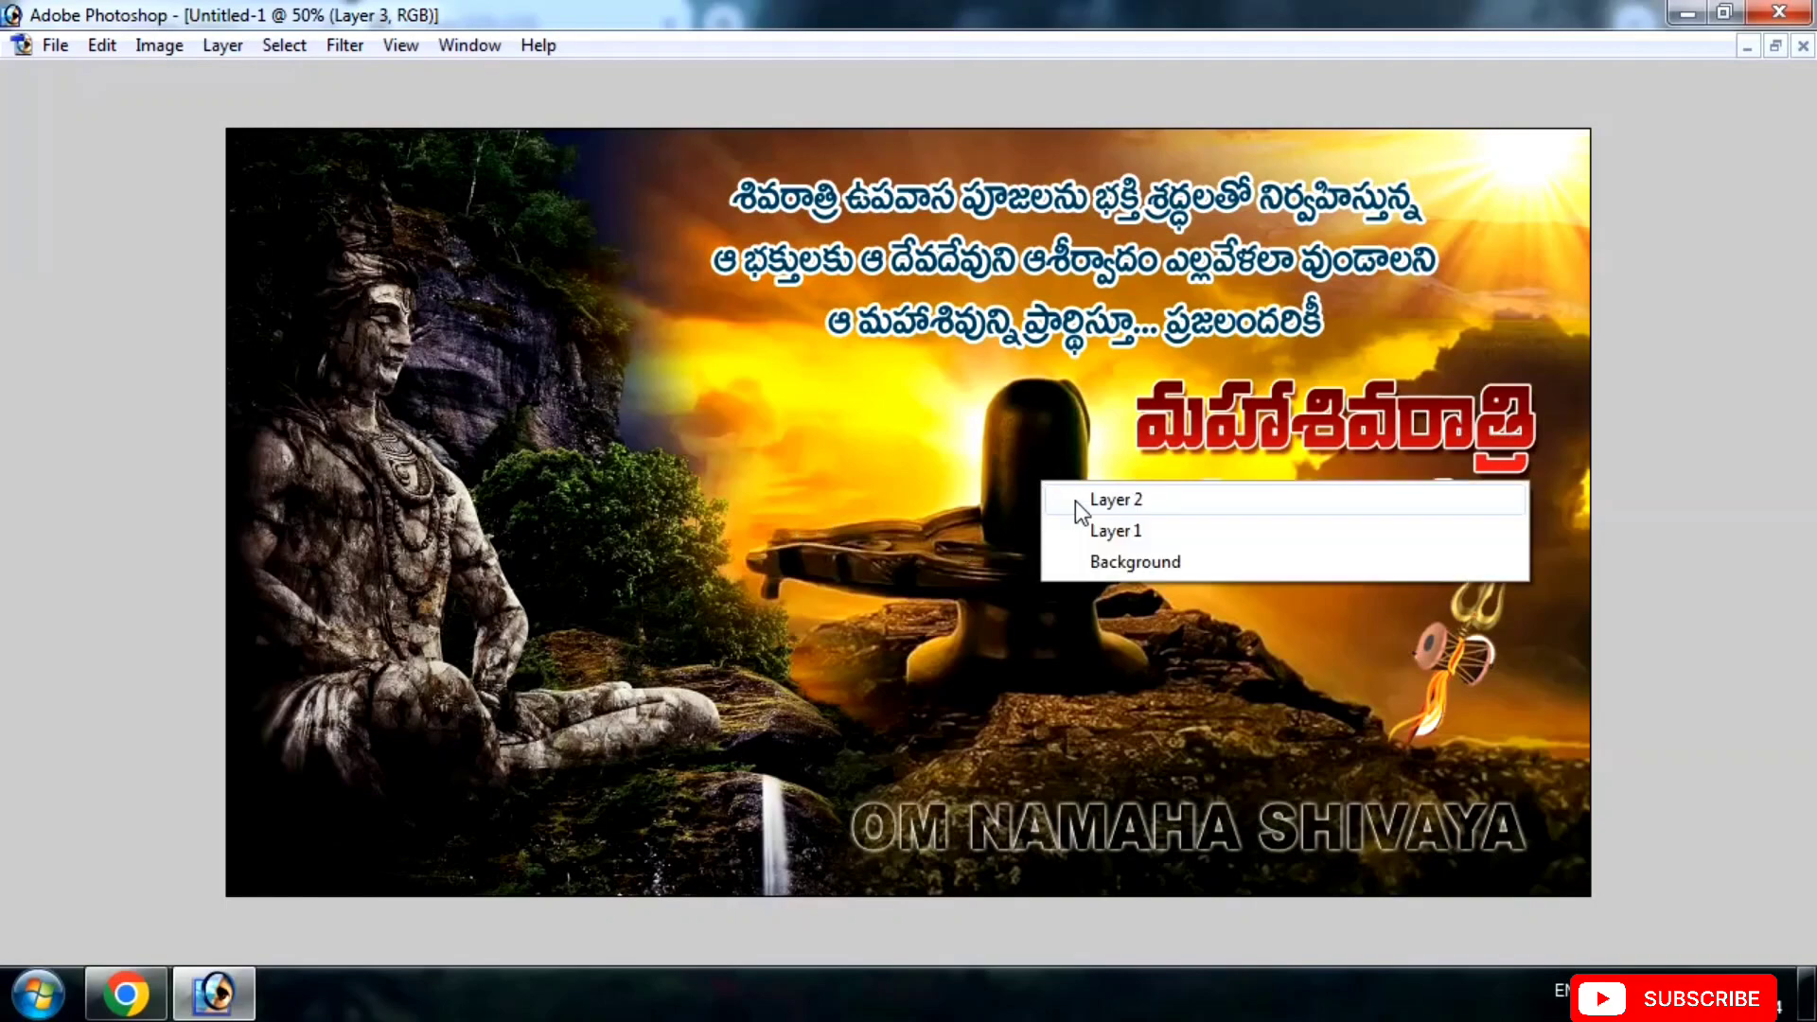
click(1075, 496)
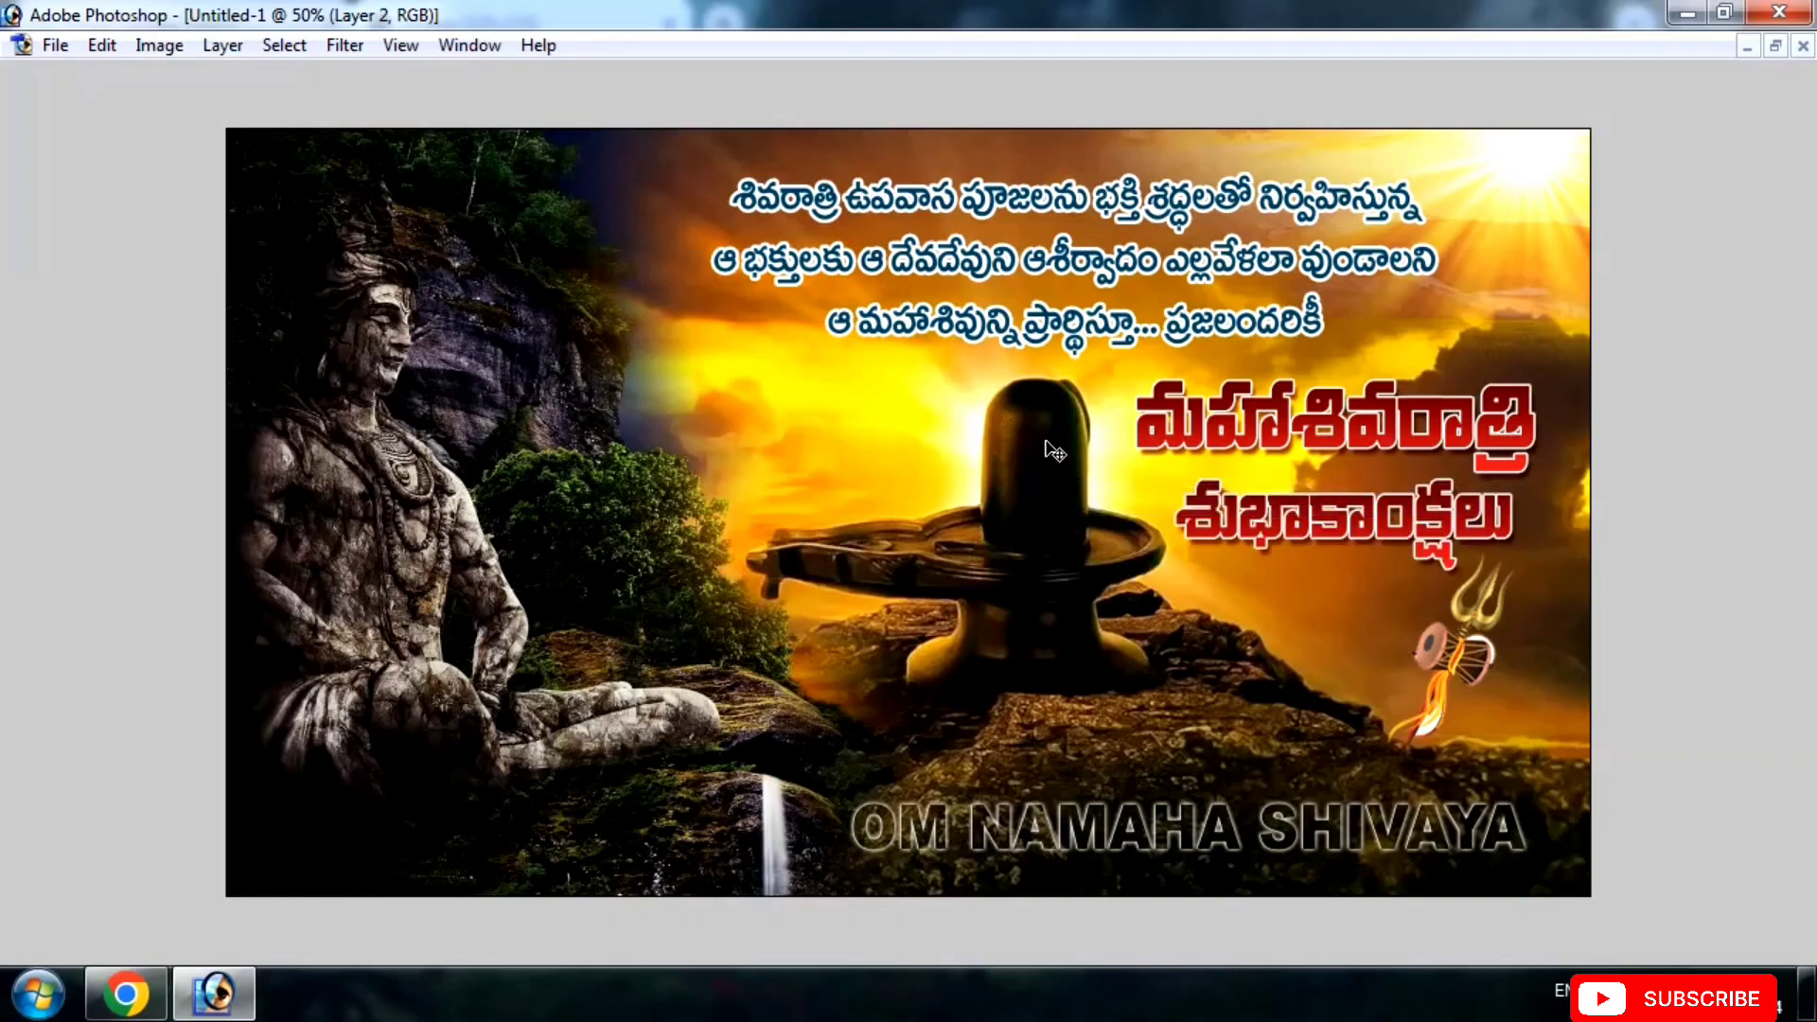
key(Tab)
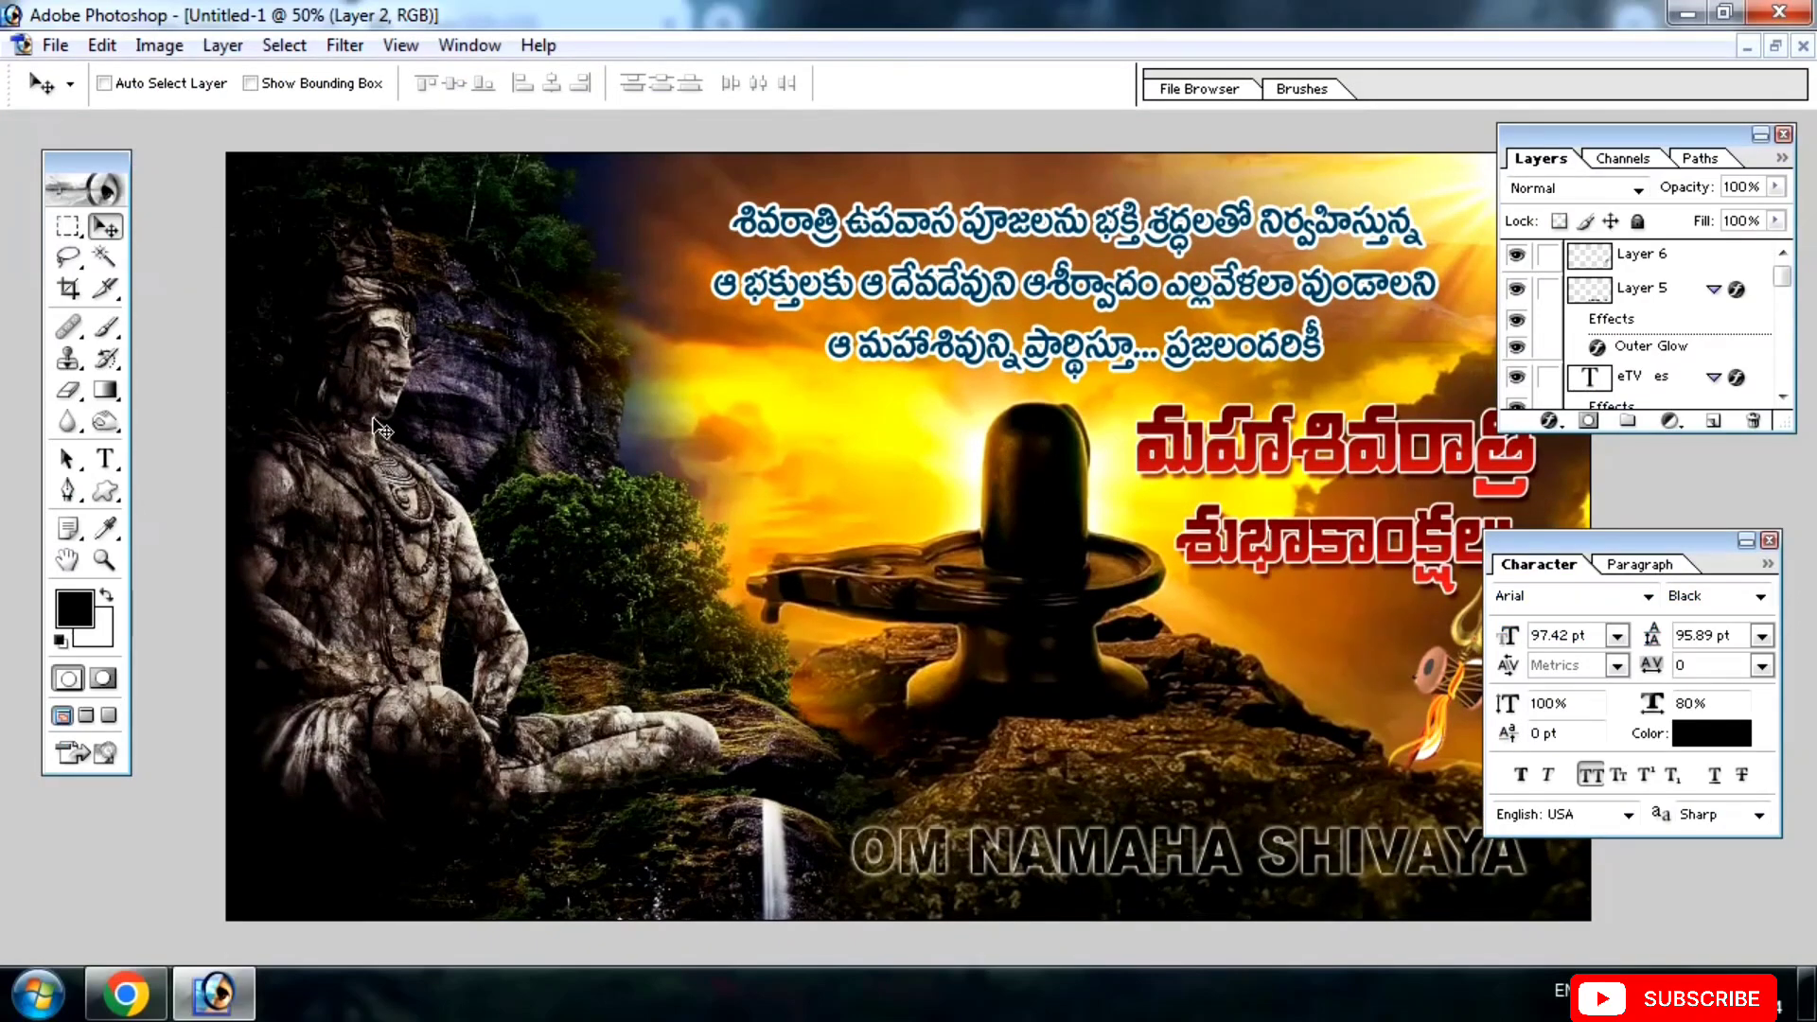
click(68, 226)
click(156, 217)
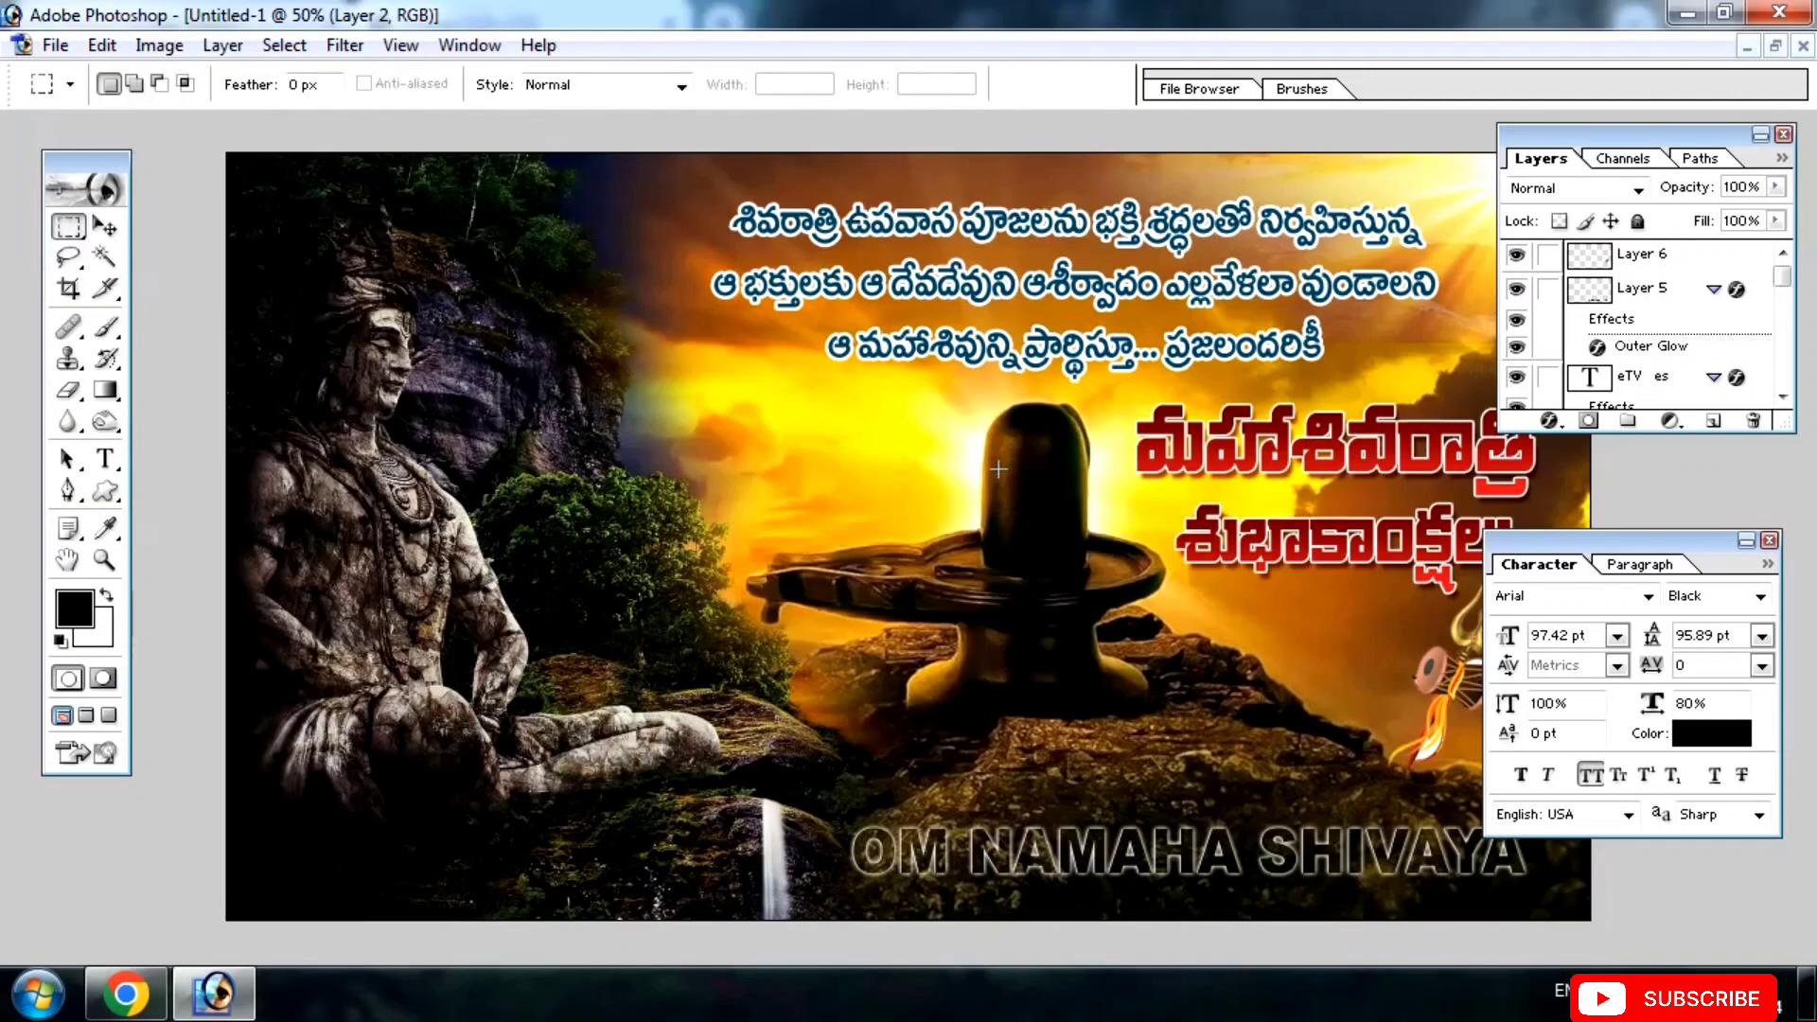
drag(1037, 502, 1069, 486)
click(1713, 420)
key(ctrl+BackSpace)
key(ctrl+plus)
key(ctrl+plus)
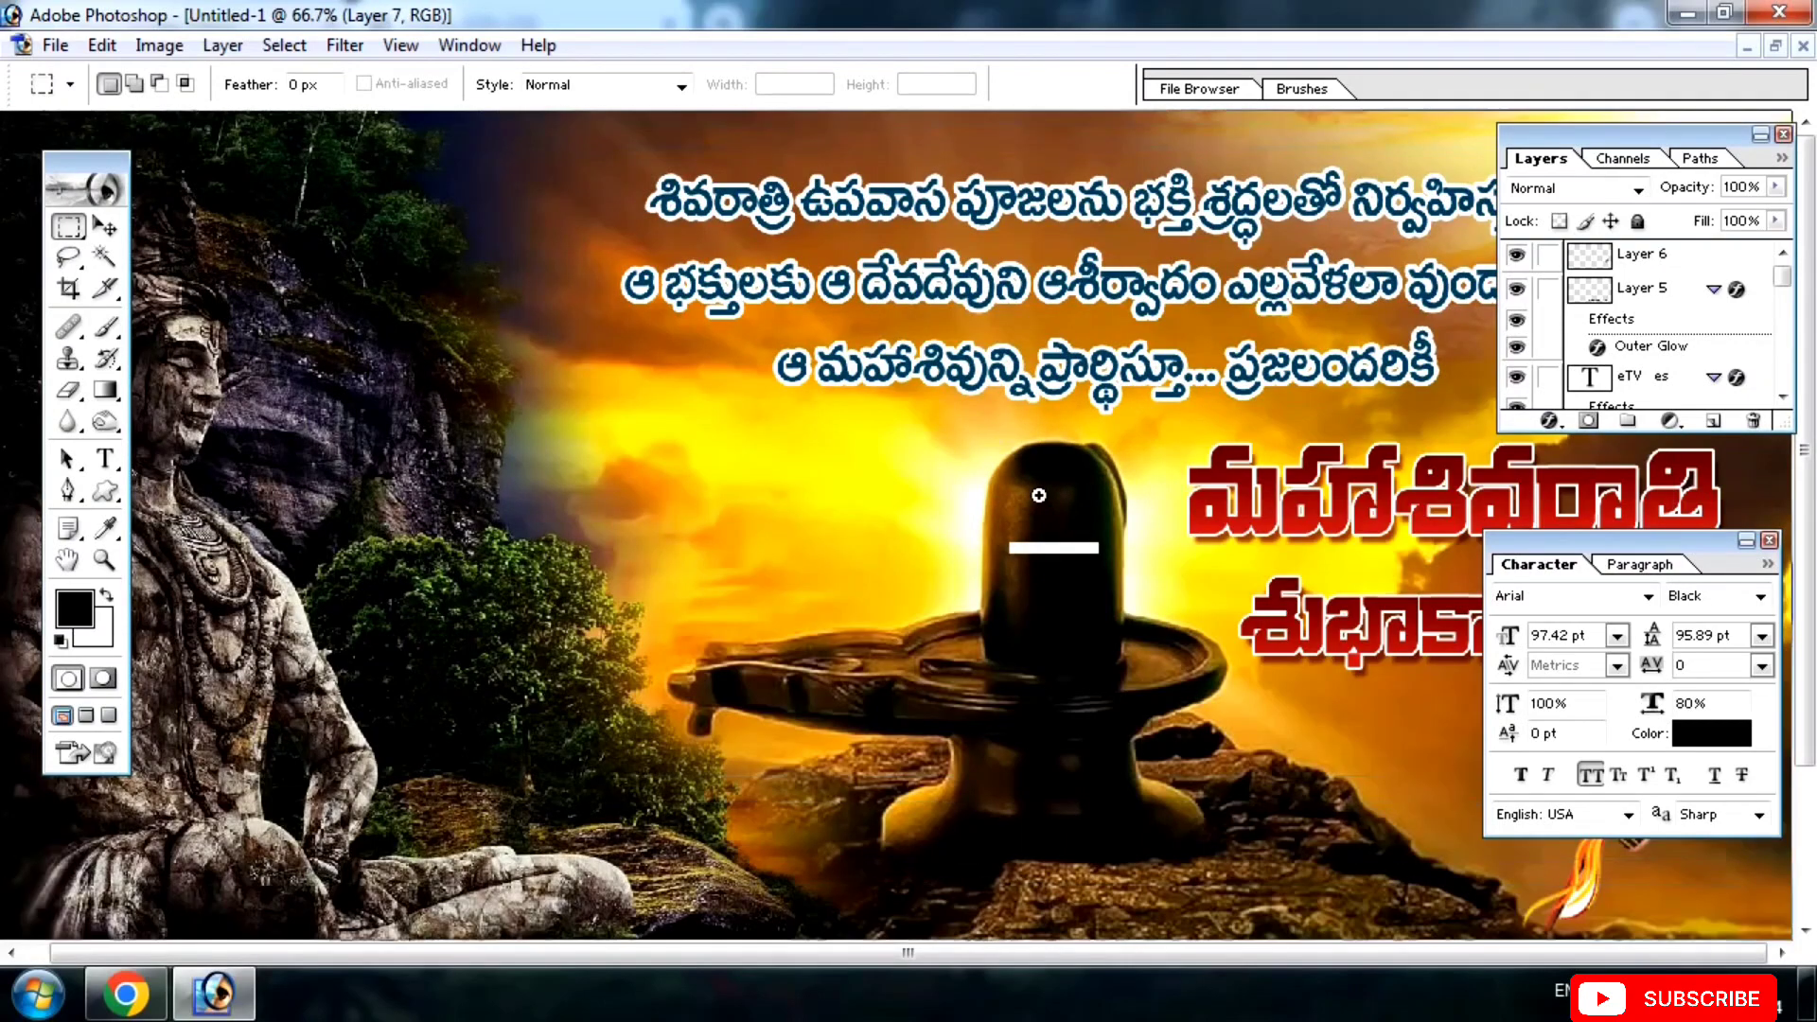
Duplicate the white bar into three evenly stacked stripes and scale them down to fit on the lingam.
click(105, 227)
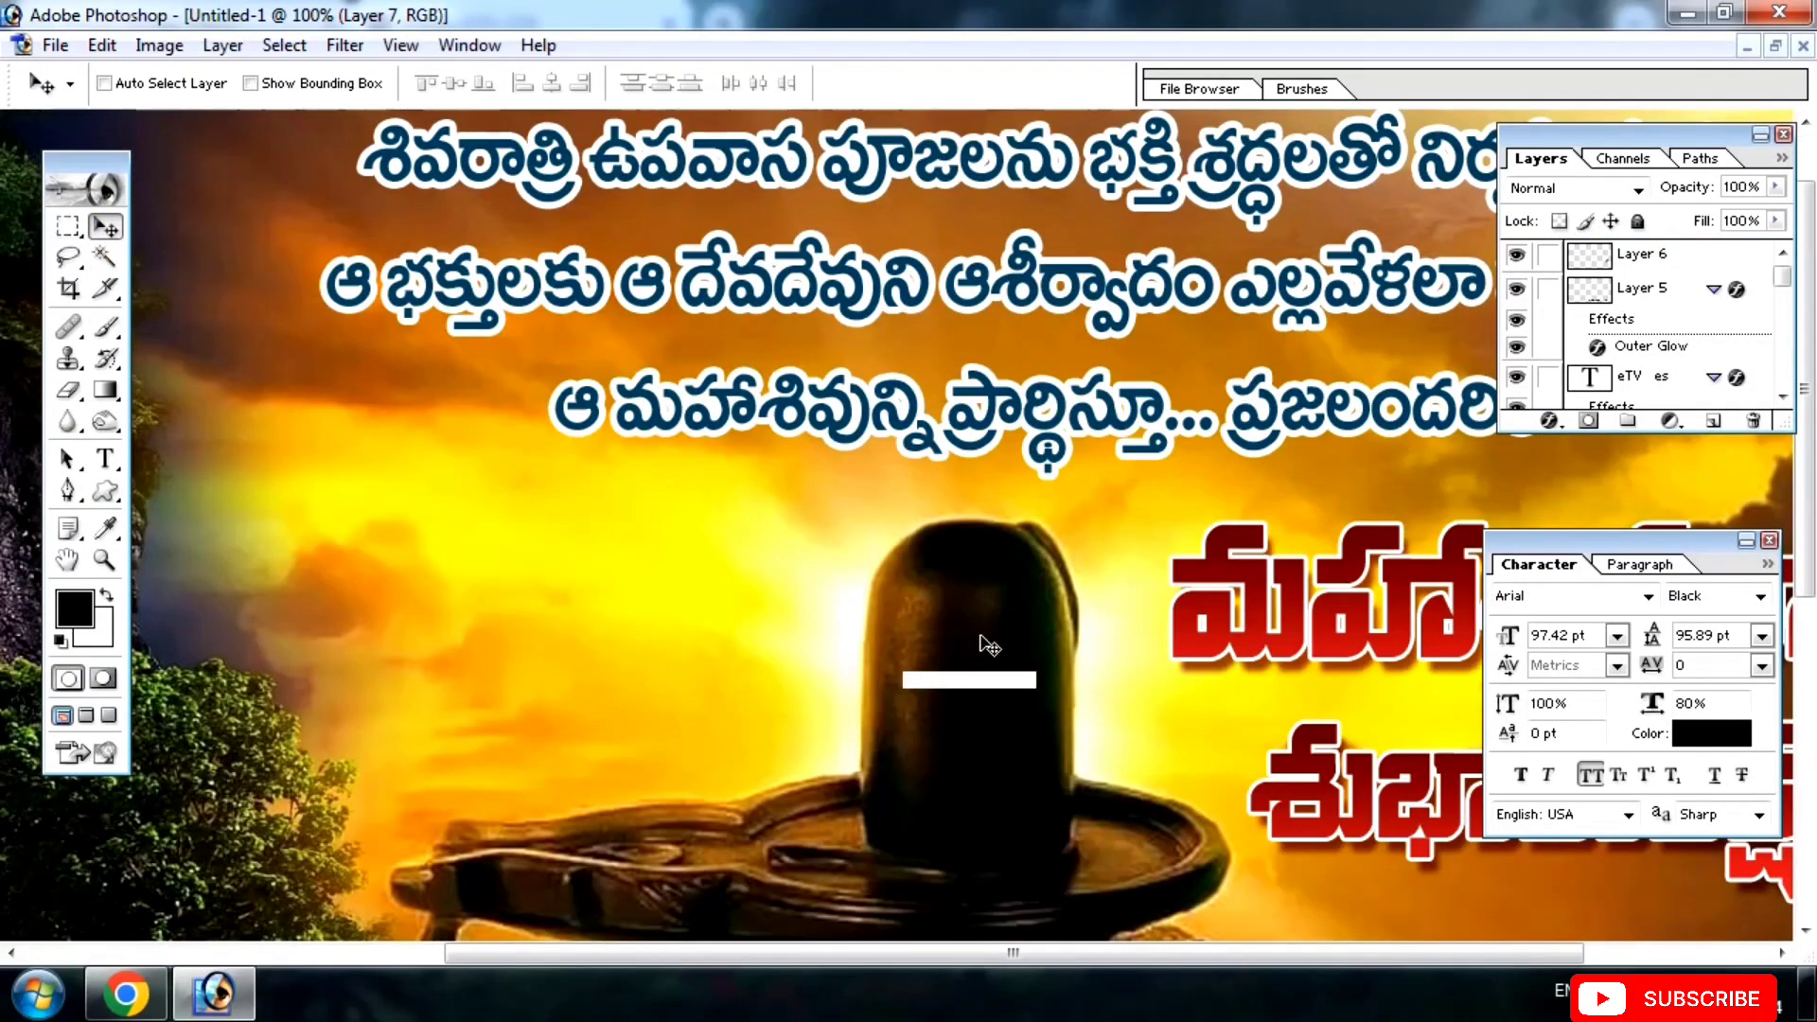
drag(1007, 674, 920, 729)
key(ctrl+z)
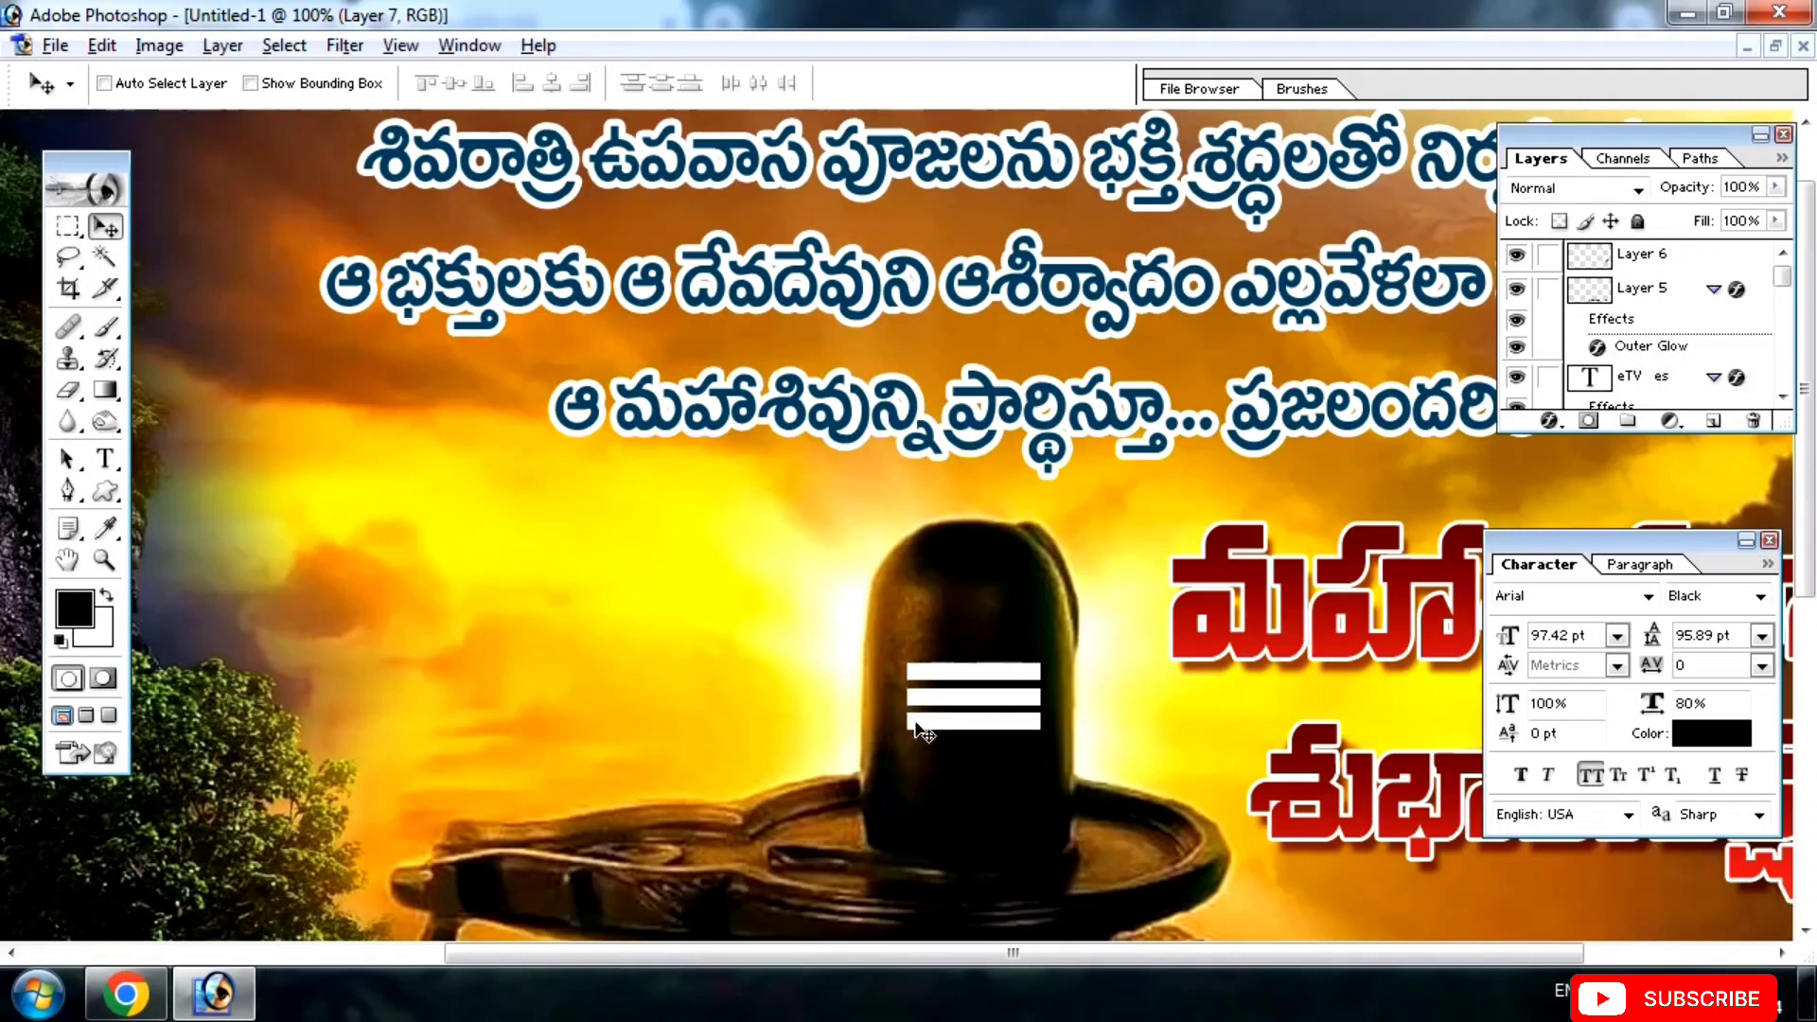
key(ctrl+t)
drag(1047, 655, 1015, 731)
key(Return)
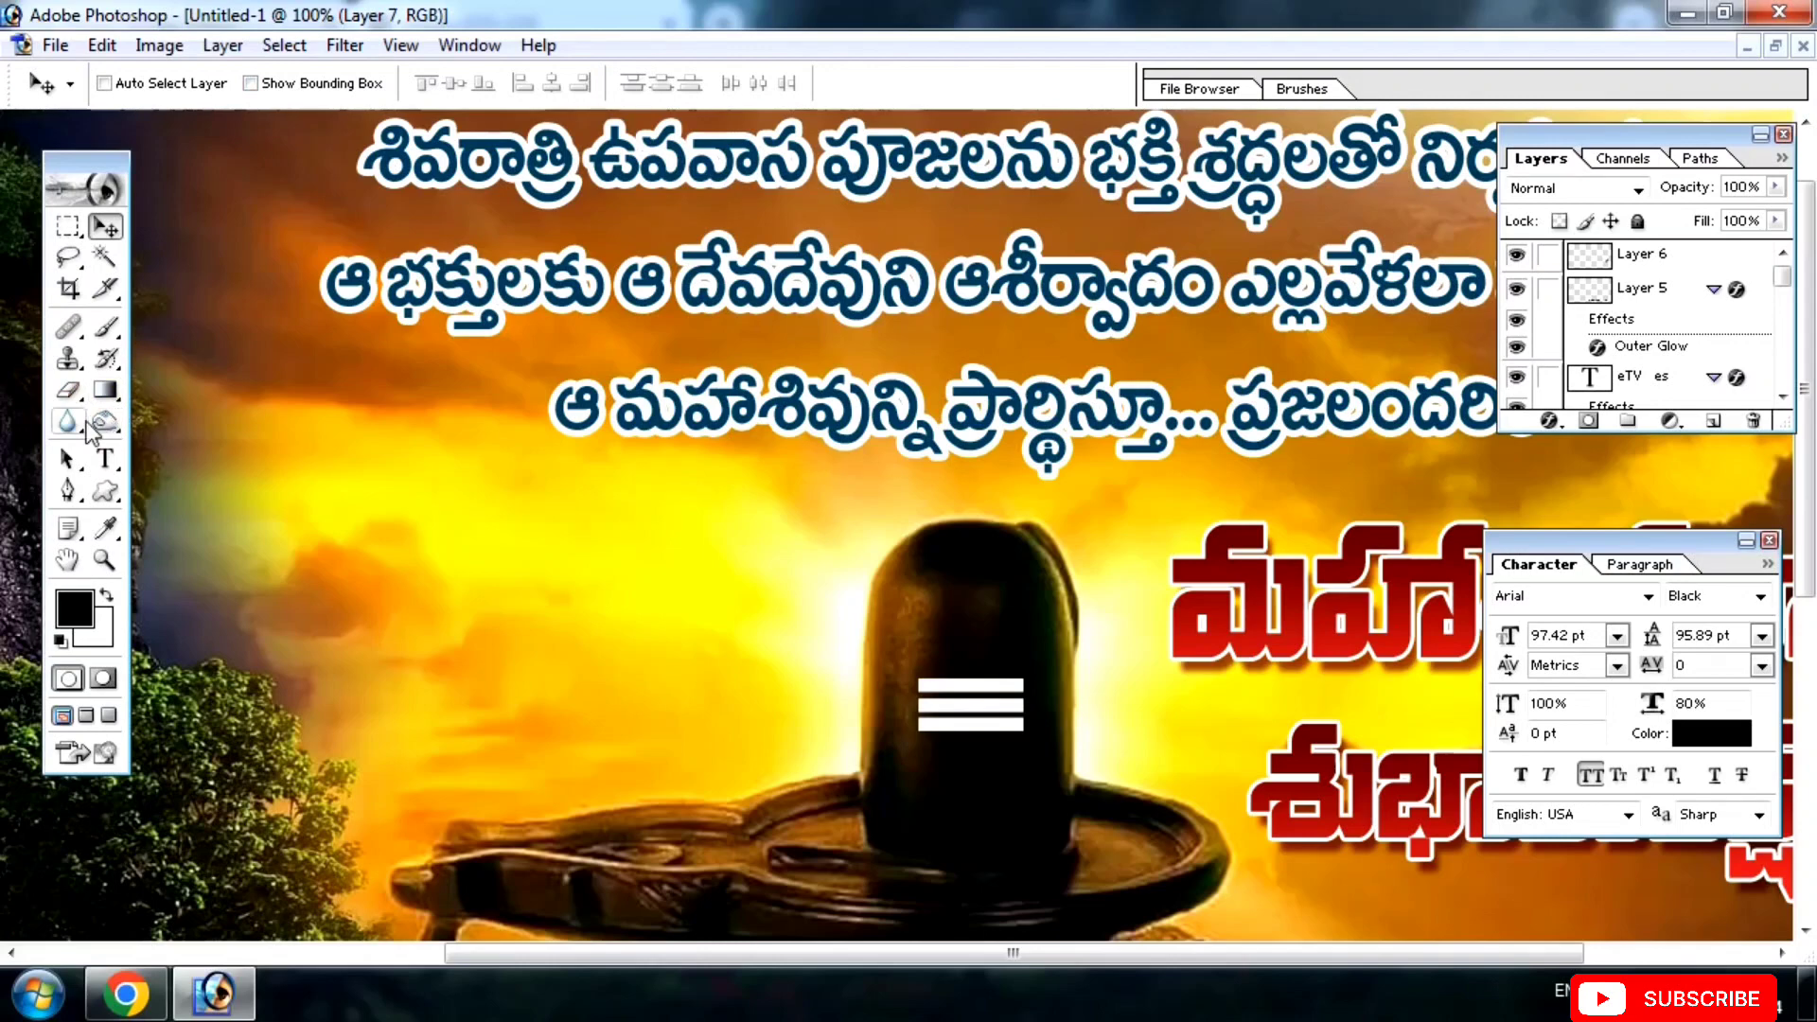
Draw a narrow teardrop custom shape vertically across the middle of the three white stripes.
click(106, 490)
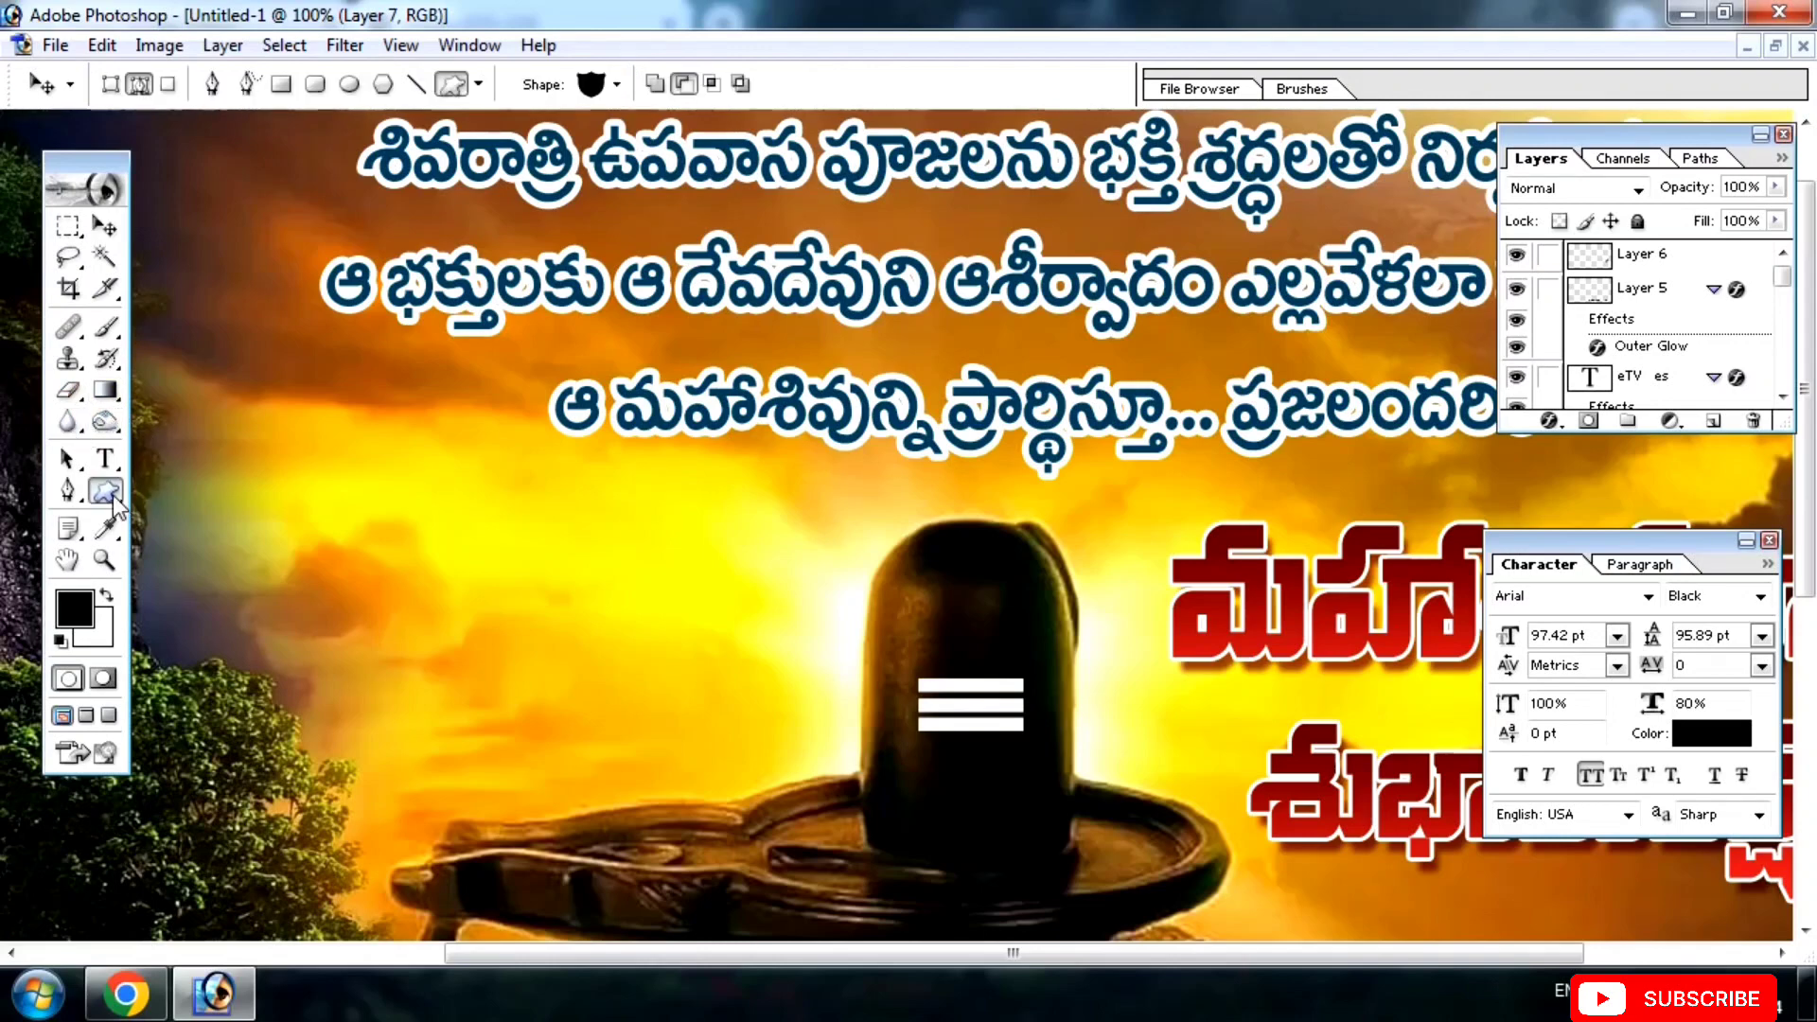
click(479, 84)
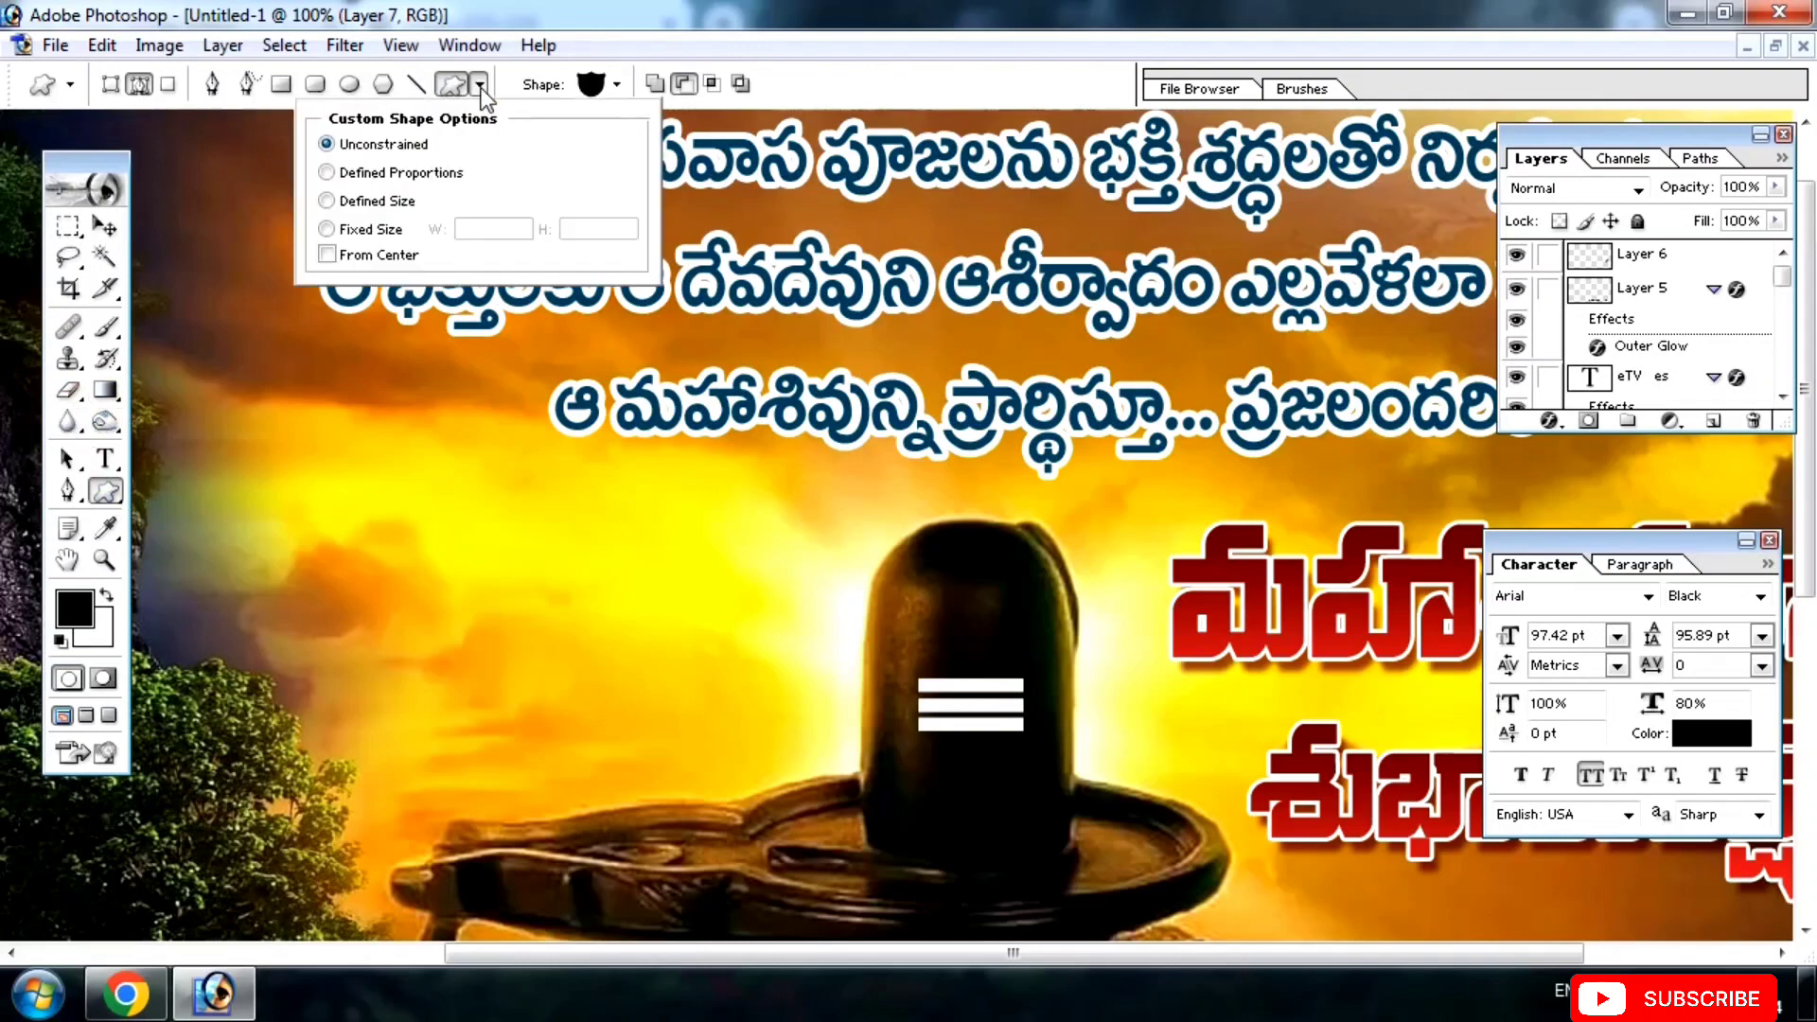
click(617, 84)
click(646, 383)
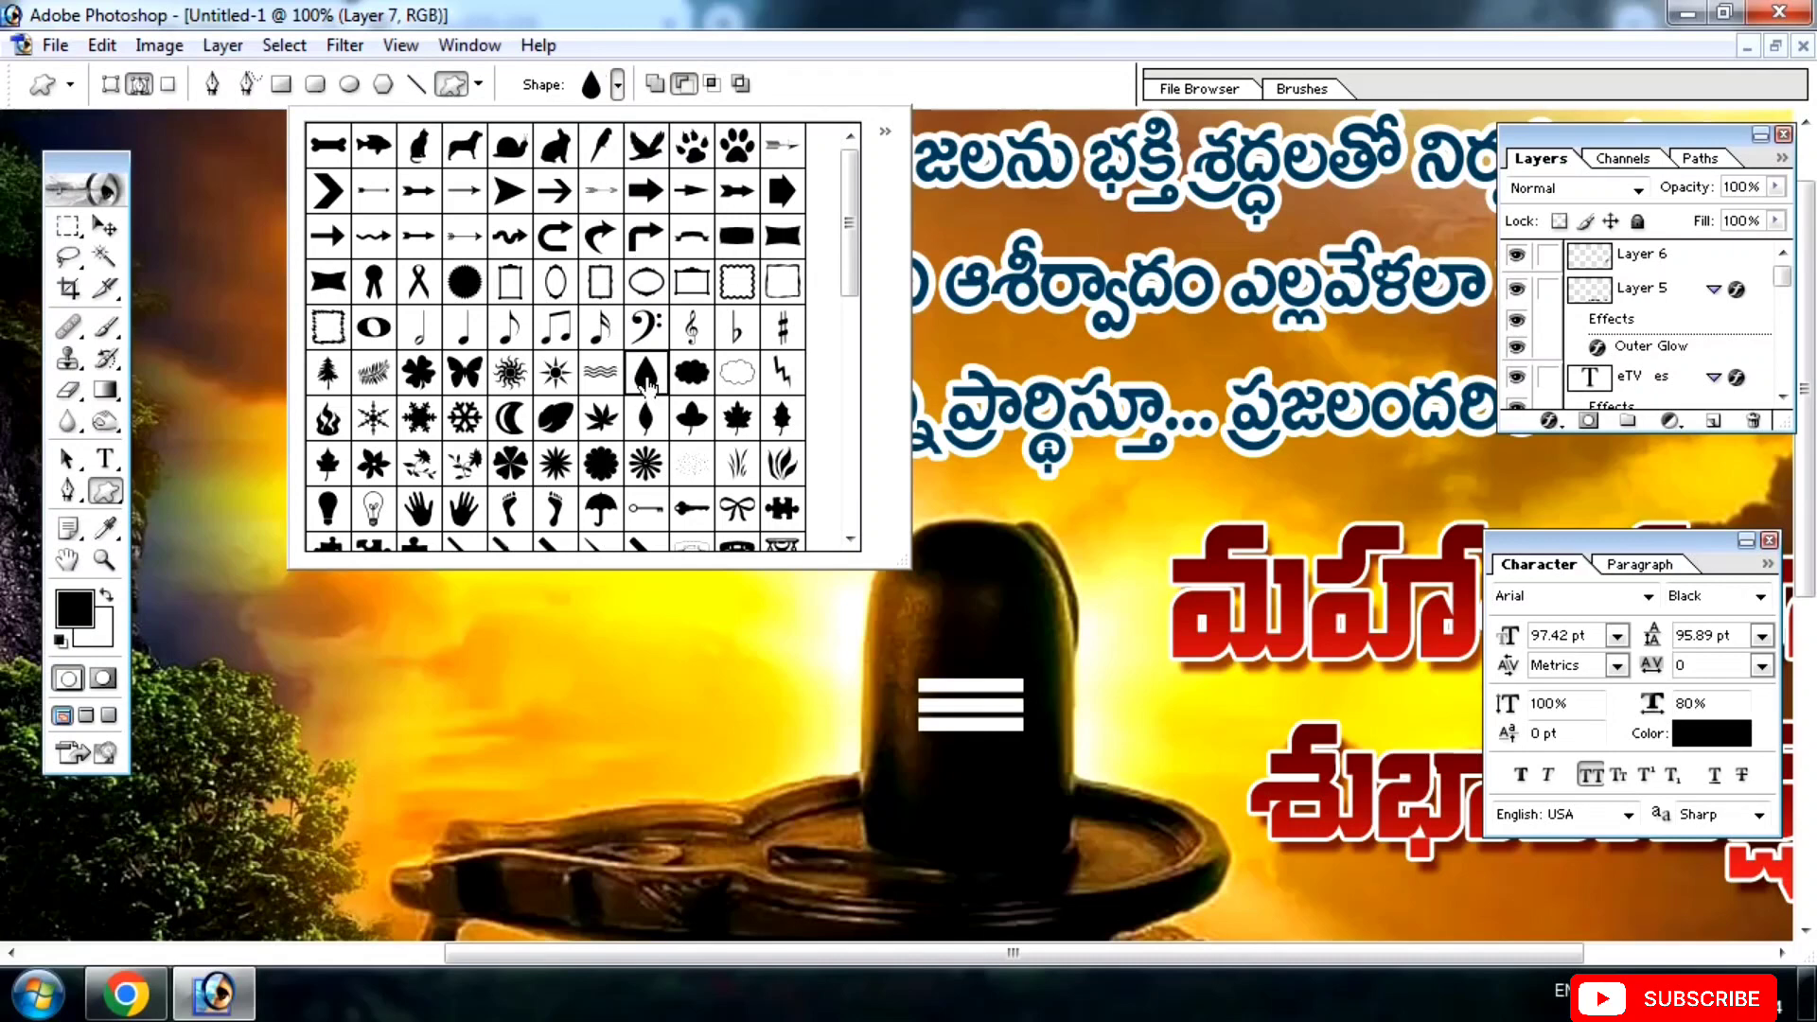
click(968, 694)
drag(956, 678, 975, 738)
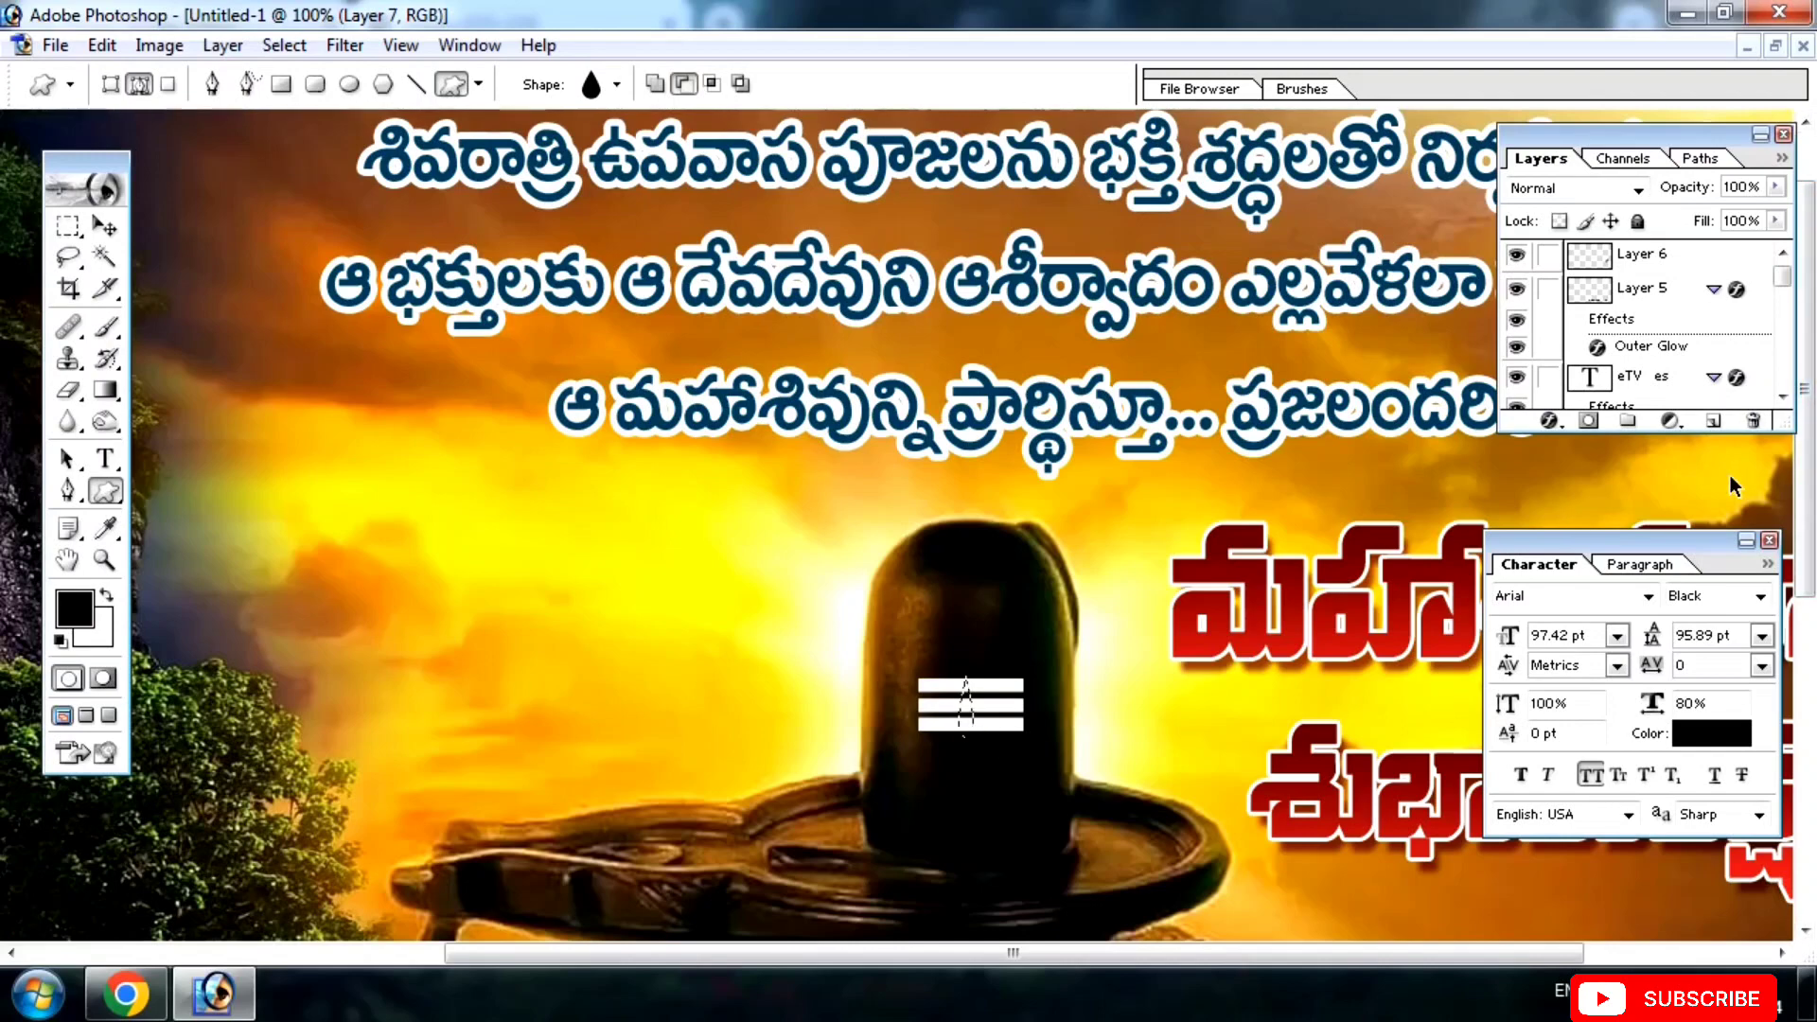
Fill the teardrop selection with red FF0000 on a new layer, deselect it, and center the mark on the stripes.
click(1713, 421)
click(73, 622)
click(502, 491)
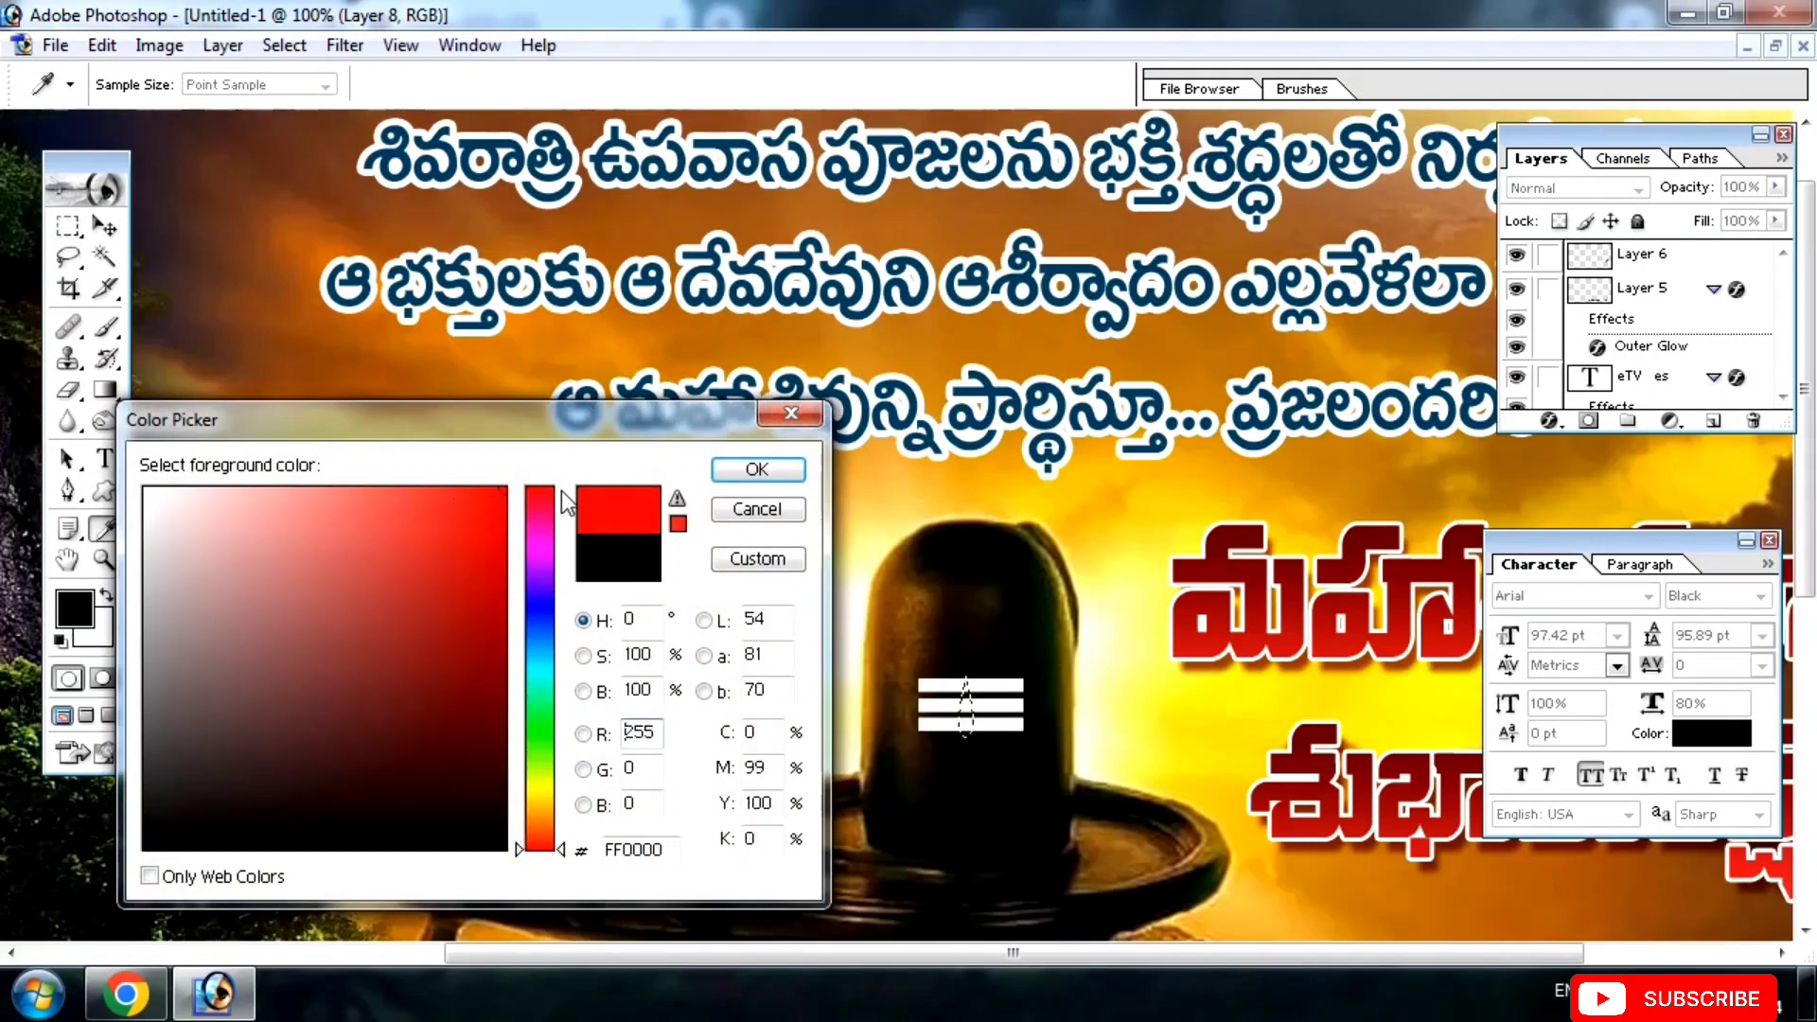
click(552, 502)
click(763, 470)
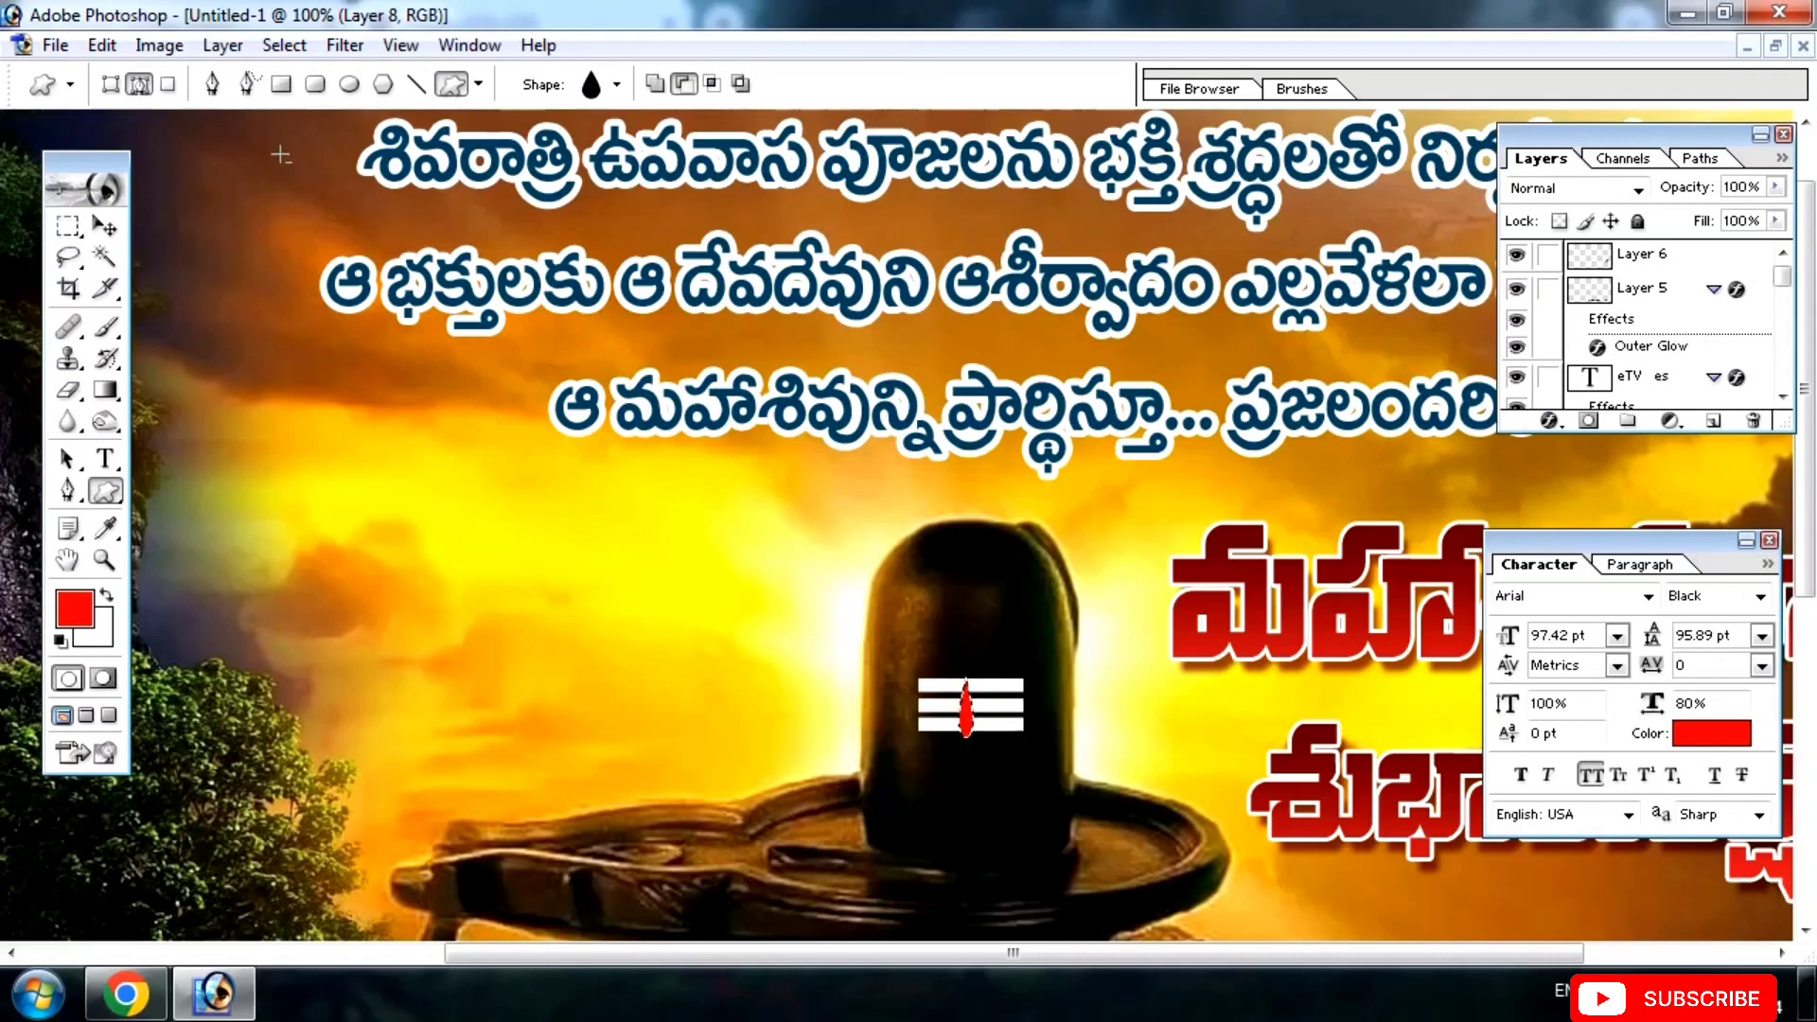
click(284, 45)
click(327, 109)
click(105, 226)
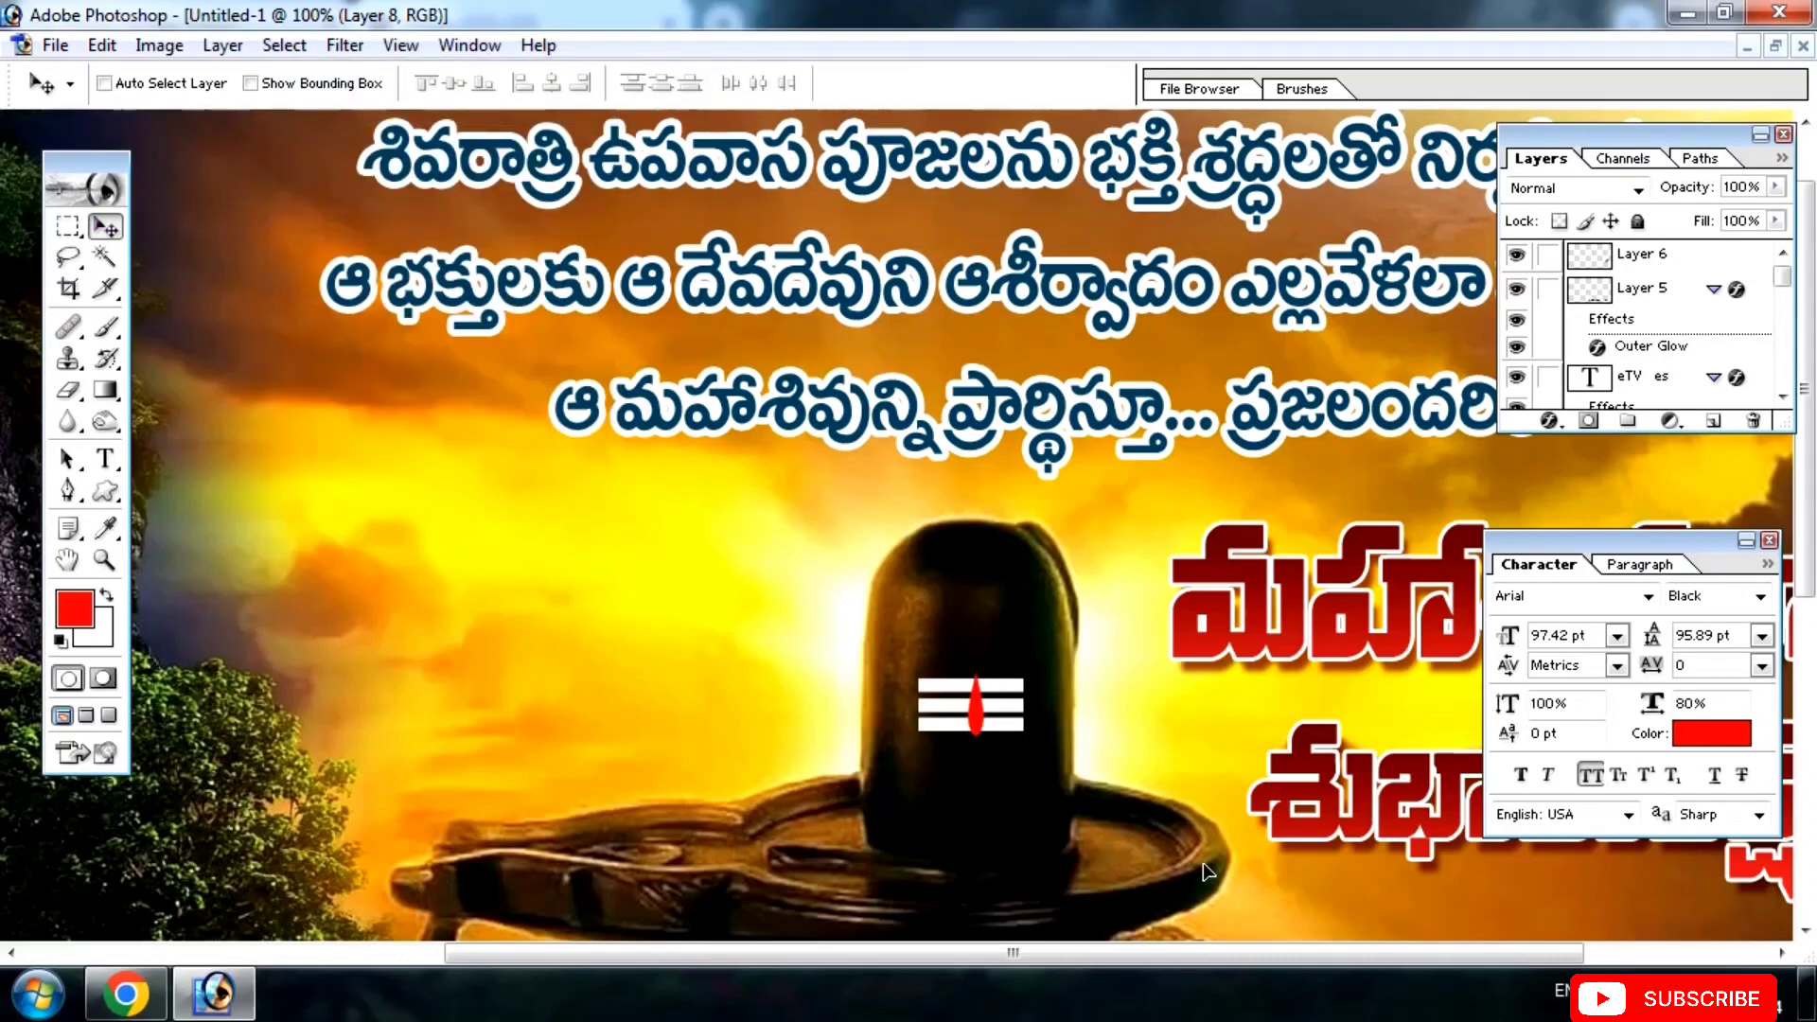
Link the red mark's layer with the white stripes and the lingam so they stay together.
right_click(1025, 715)
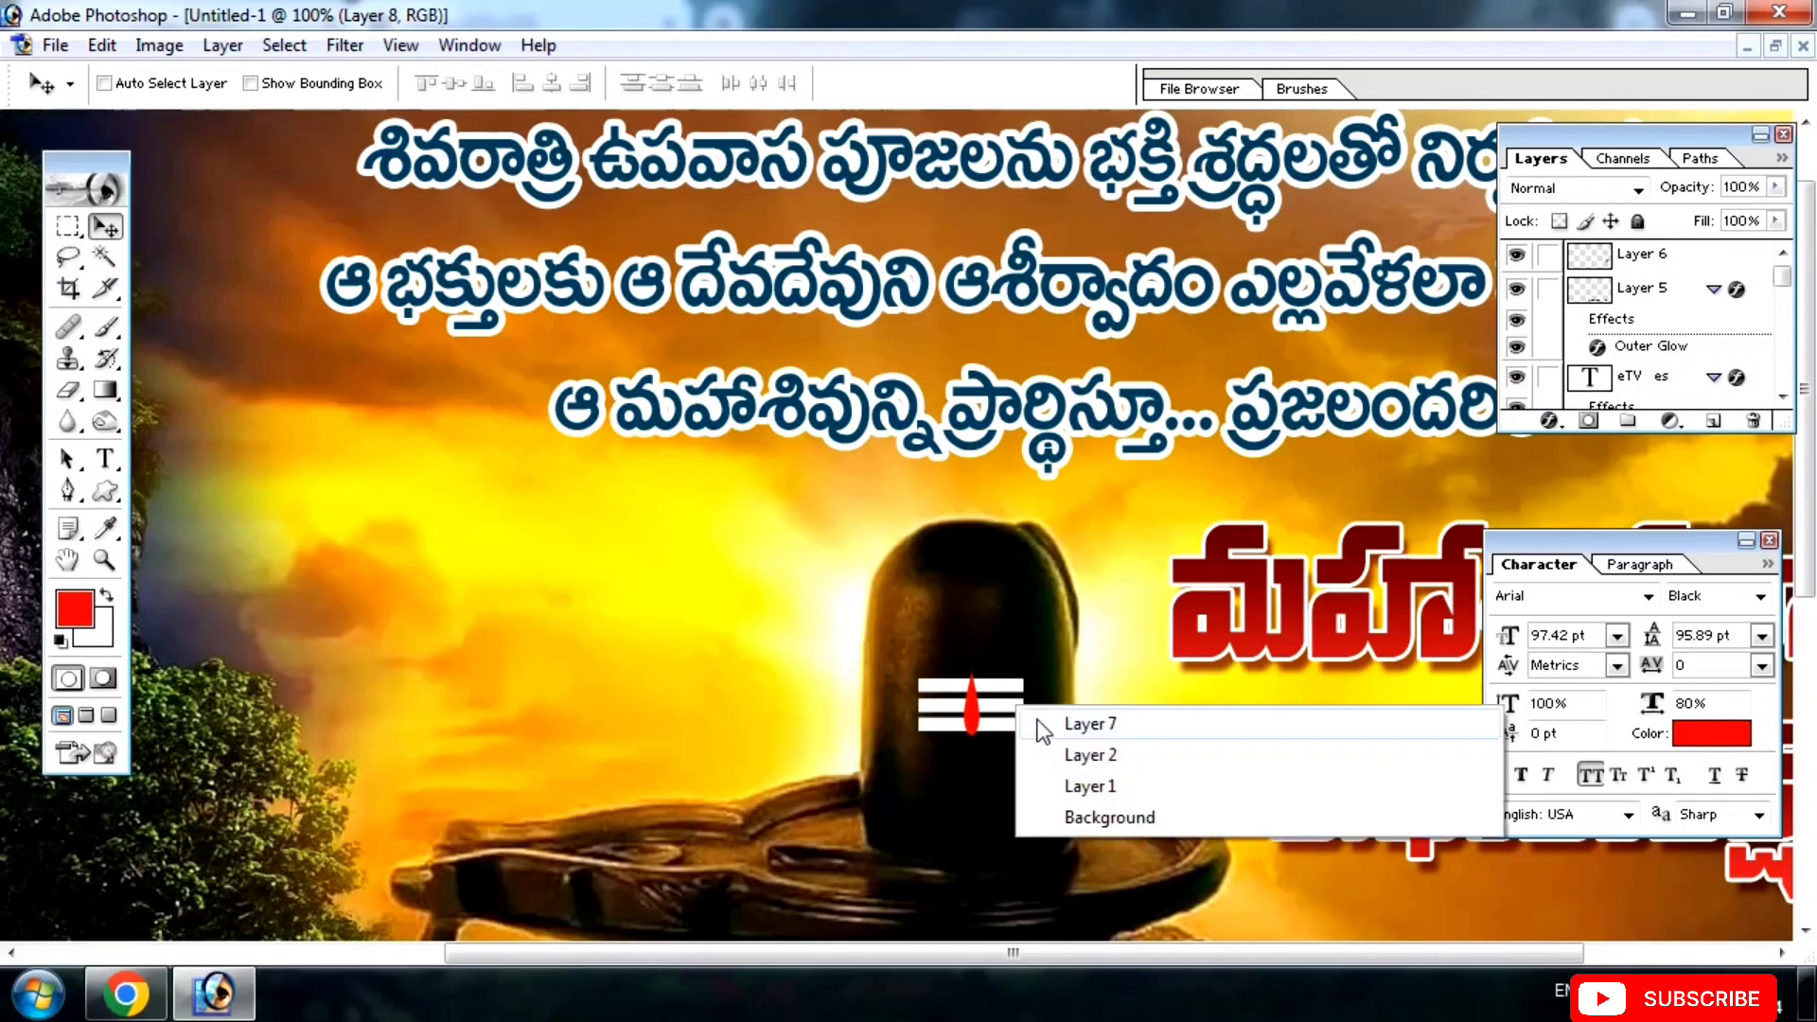
click(1036, 713)
key(ctrl+minus)
key(ctrl+minus)
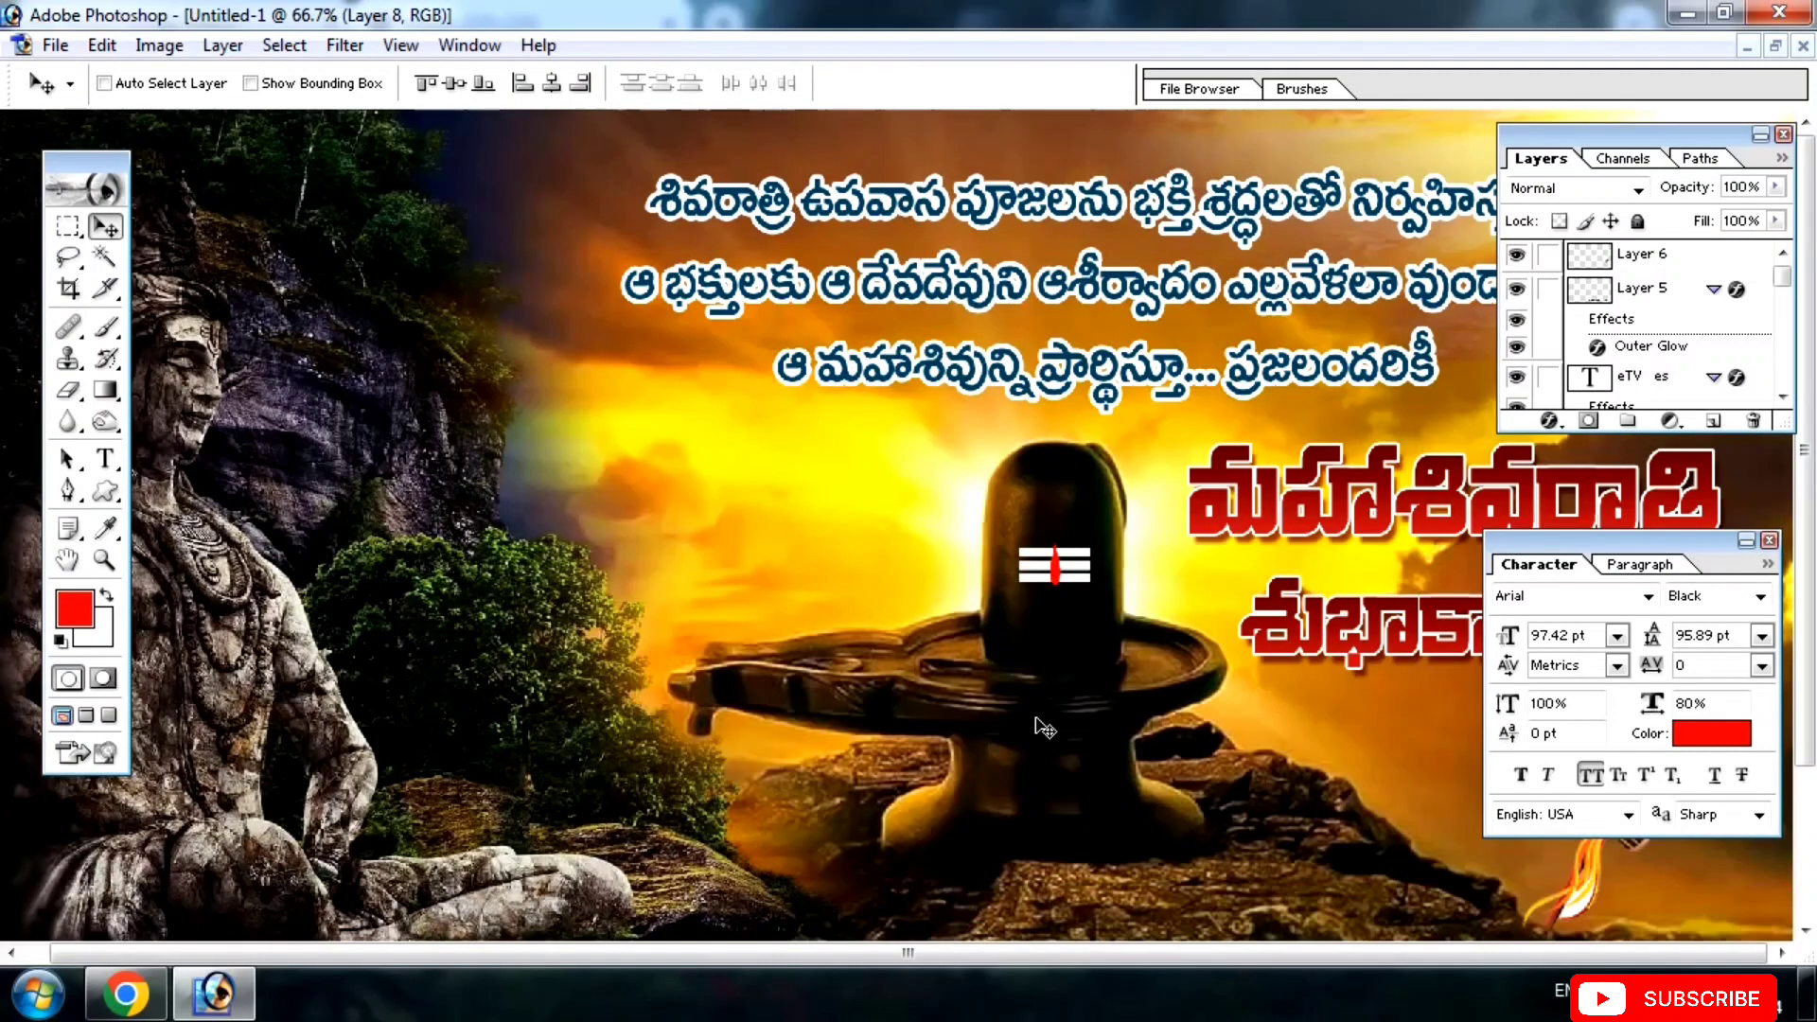
right_click(1030, 564)
click(1039, 573)
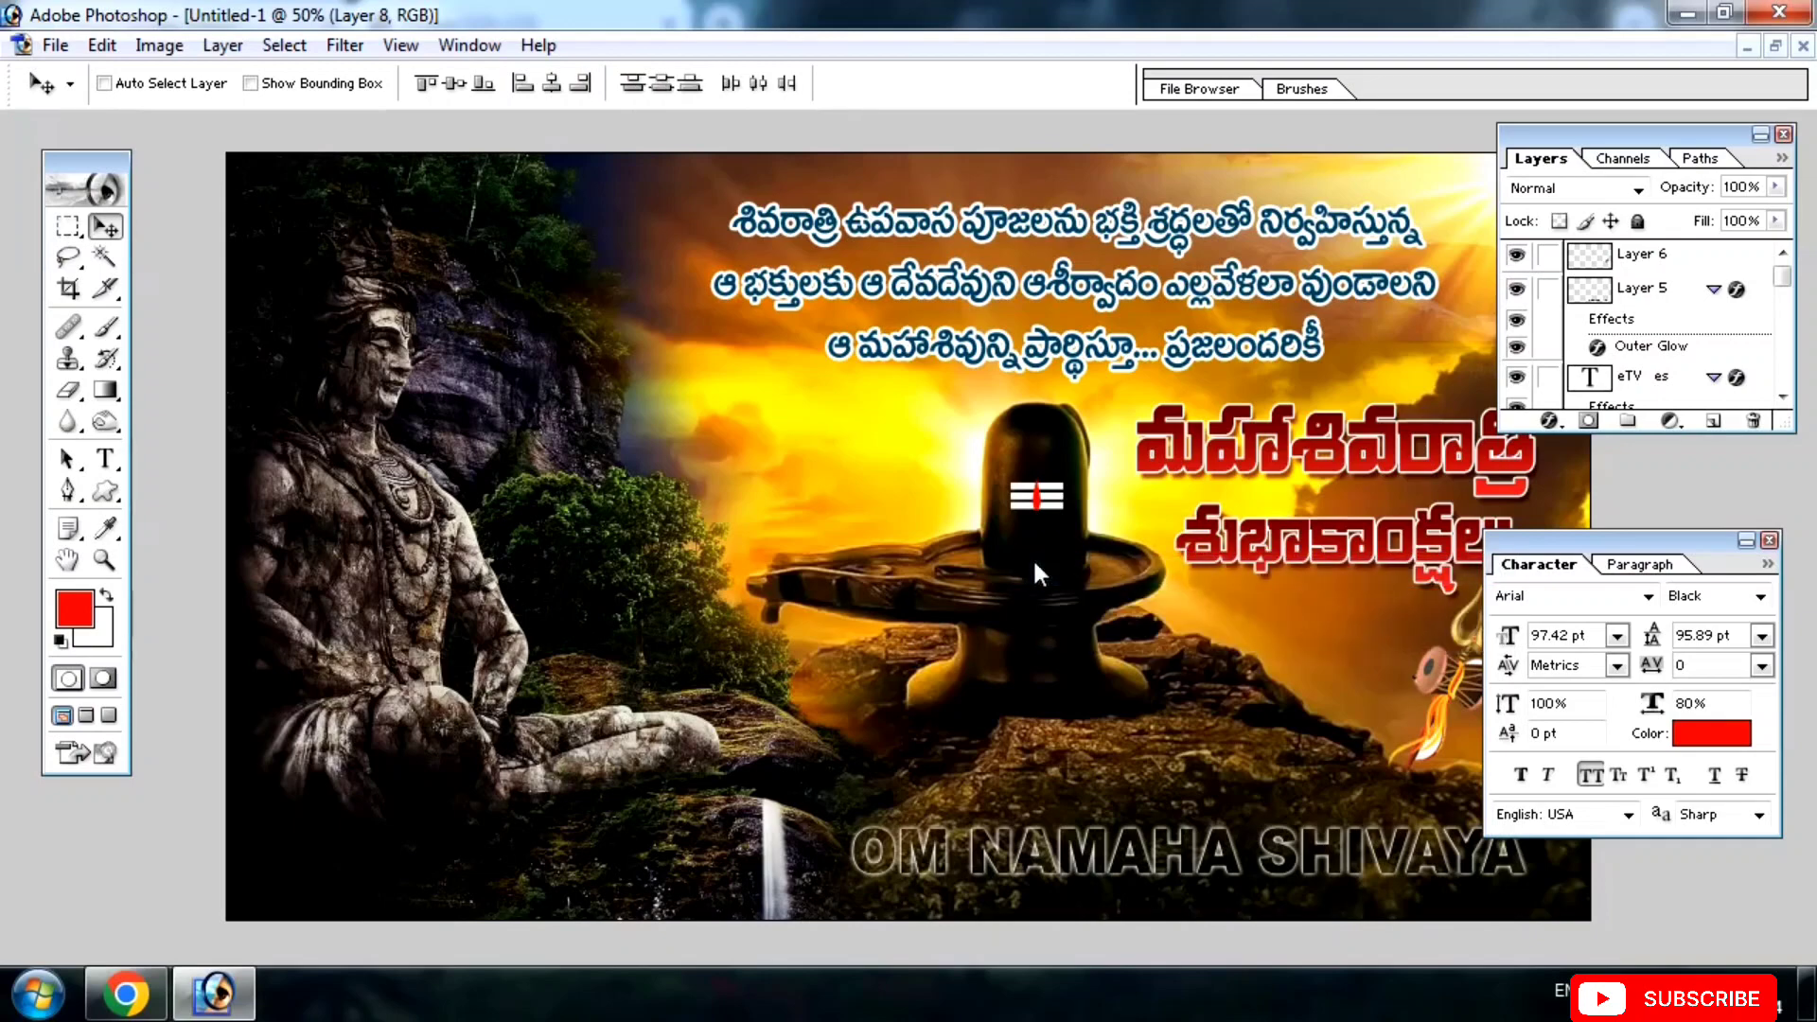
key(ctrl+bracketright)
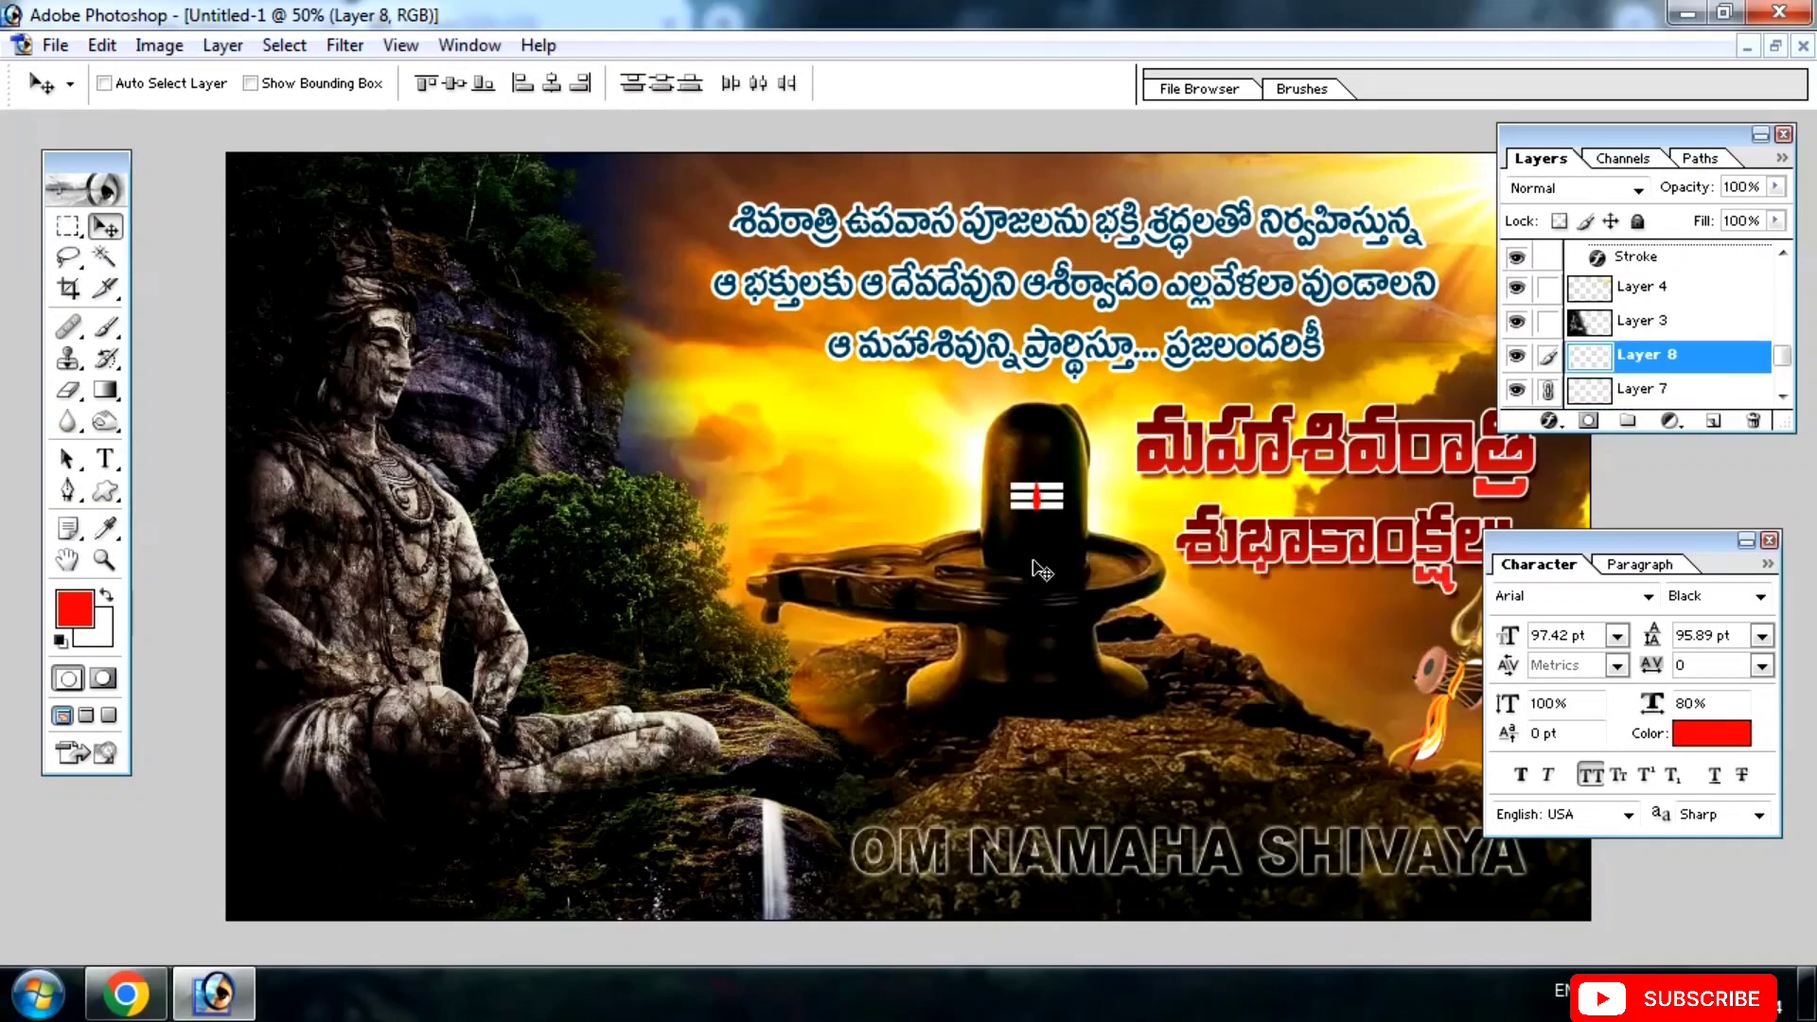
Examine the whole design with the lingam's tilak and the trishul at several zoom levels, without the surrounding panels.
key(ctrl+minus)
key(Tab)
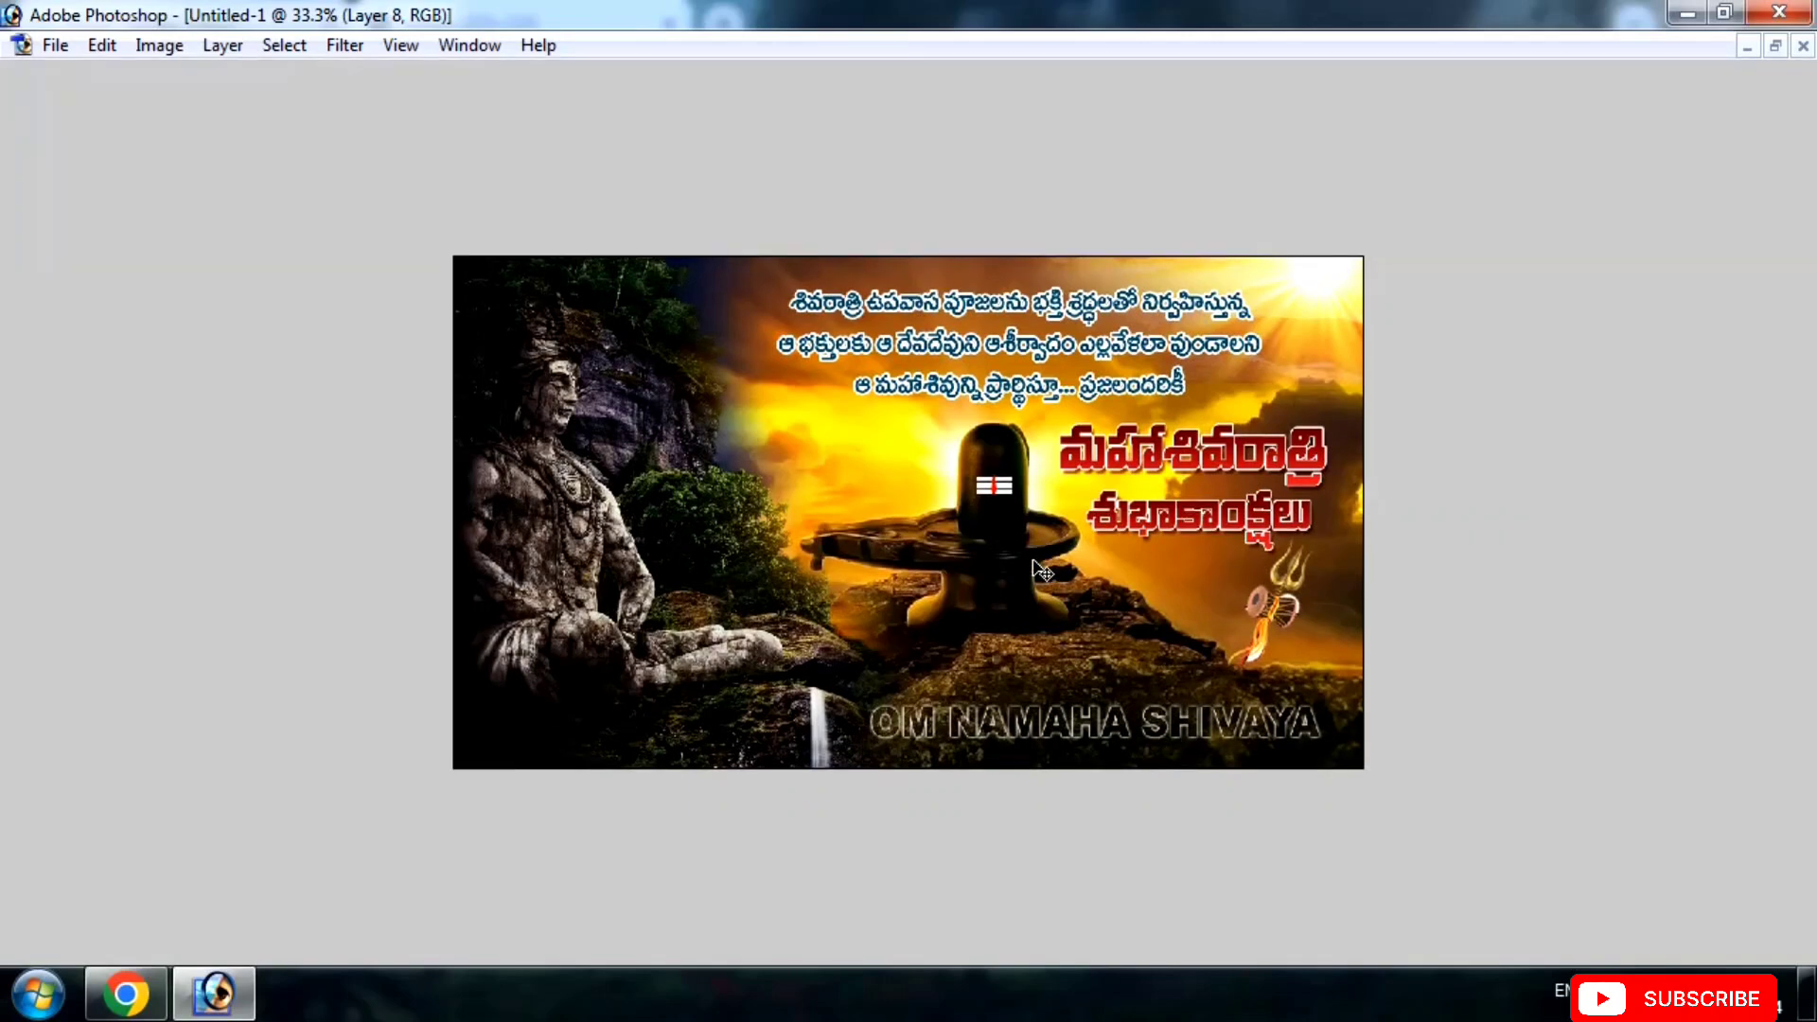
key(ctrl+plus)
key(ctrl+plus)
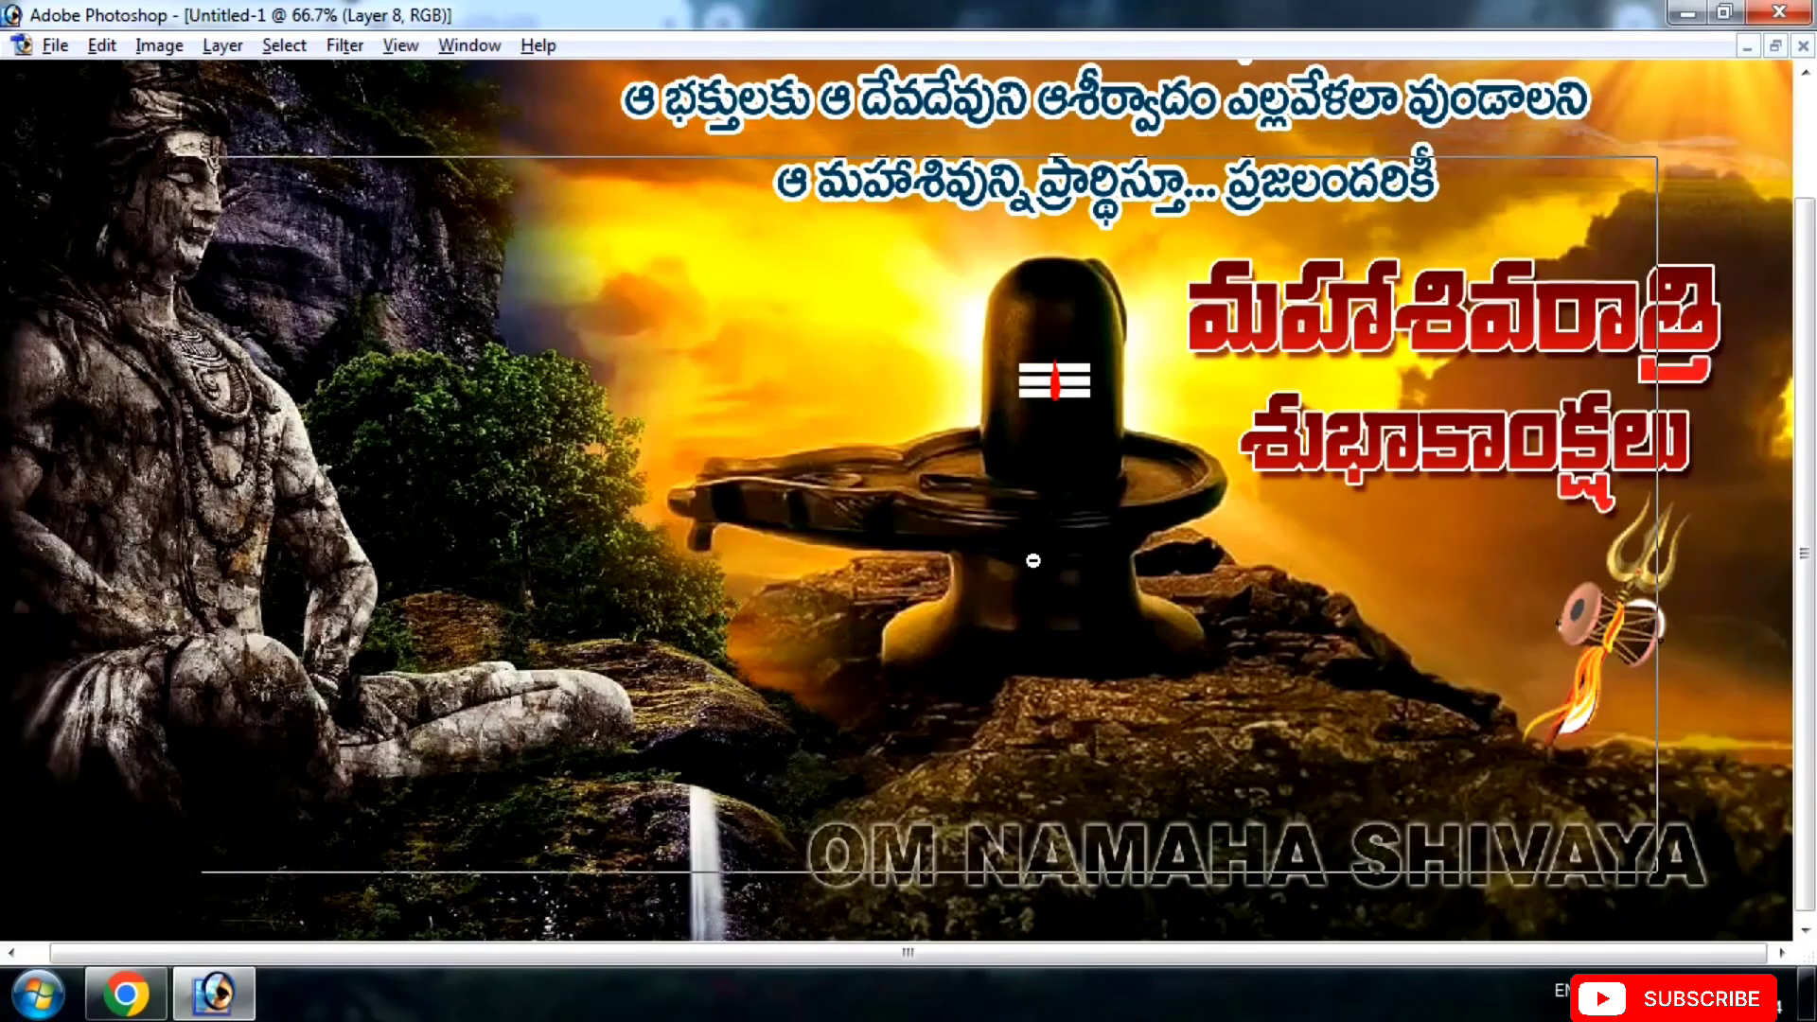
ctrl+alt+click(1034, 560)
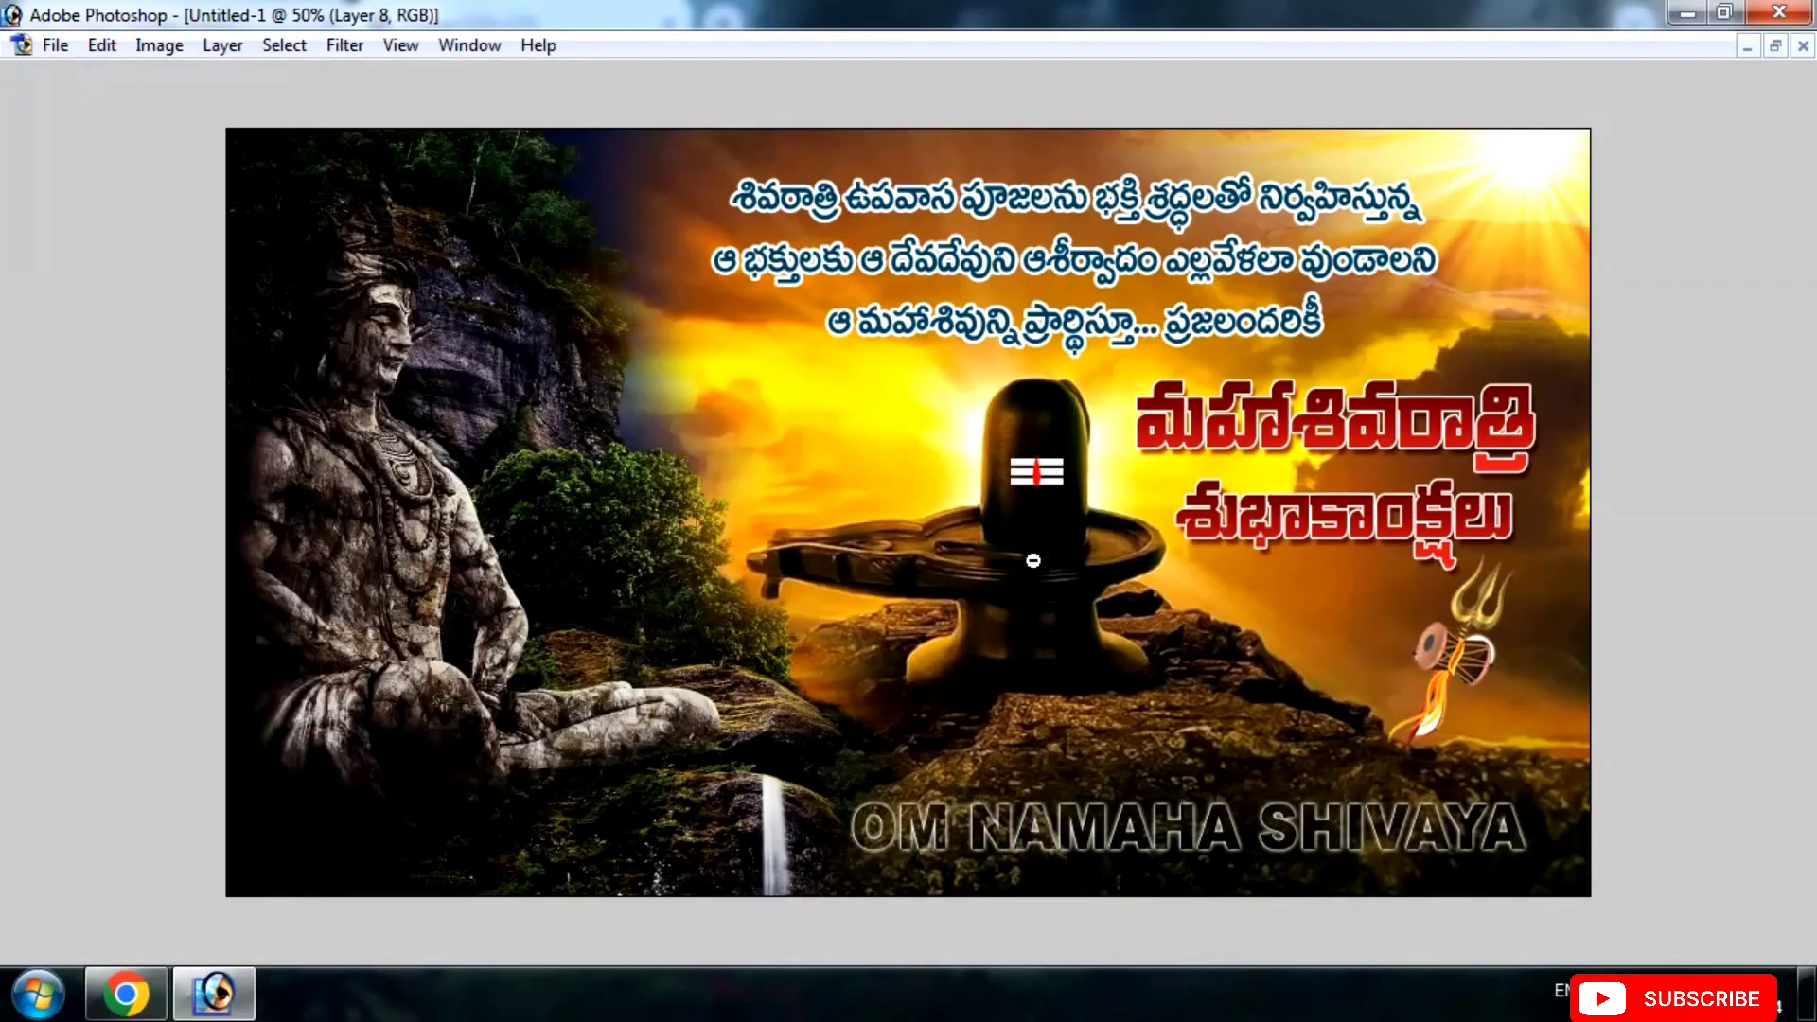